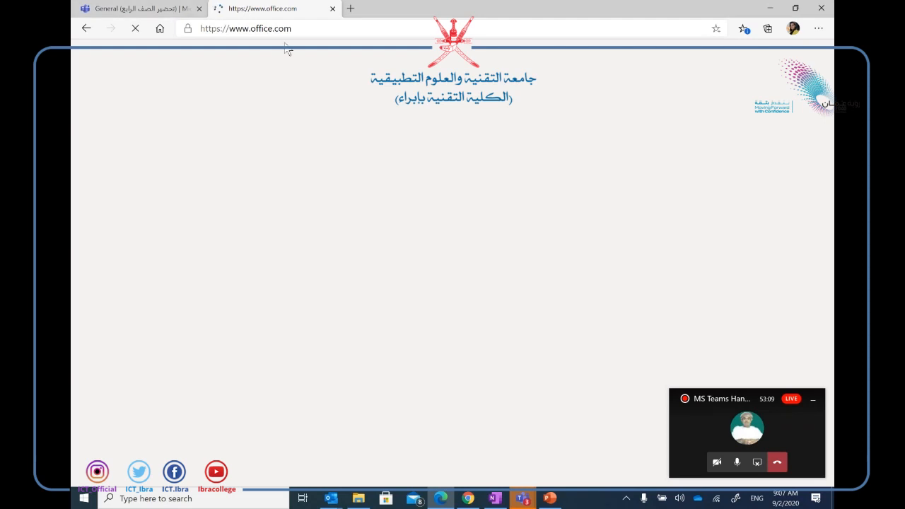
Move from the Teams and office.com tabs to PowerPoint at slide 5 'Sign in to office 365 and install the app'.
{"action": "left_click", "coordinate": [161, 15]}
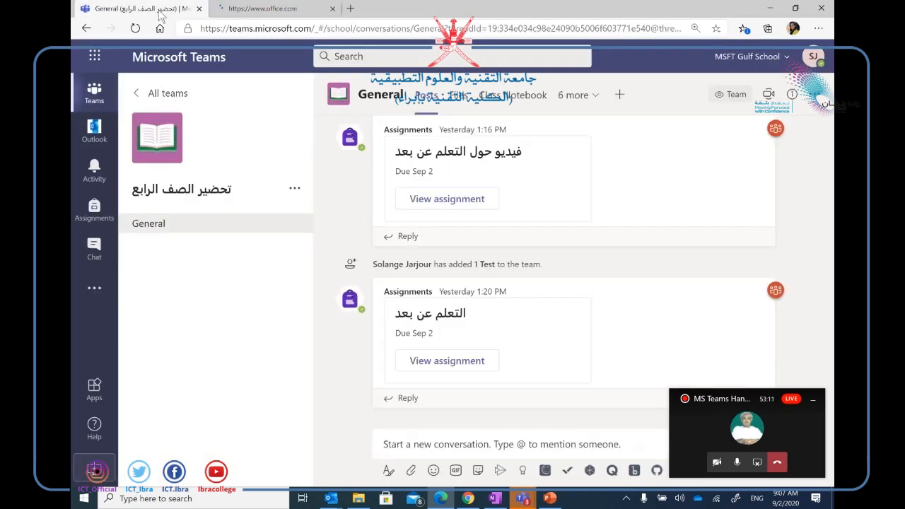
{"action": "left_click", "coordinate": [262, 9]}
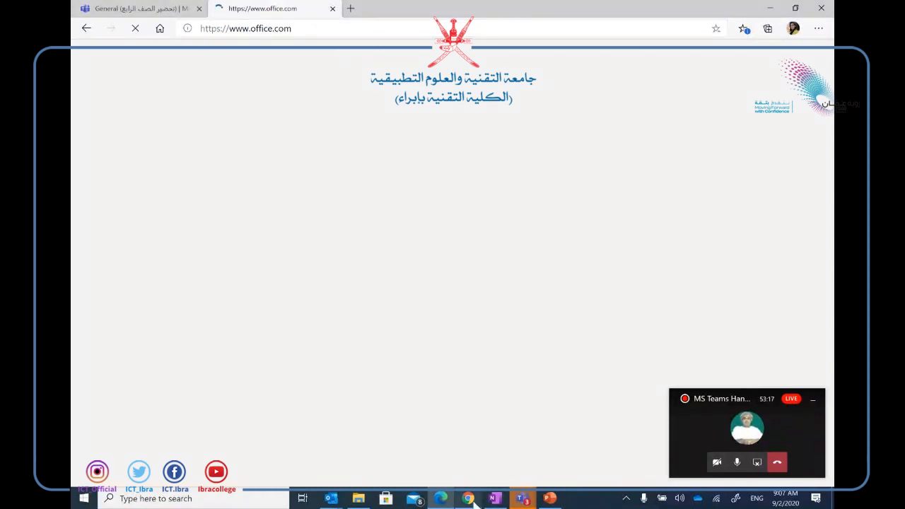
{"action": "left_click", "coordinate": [551, 498]}
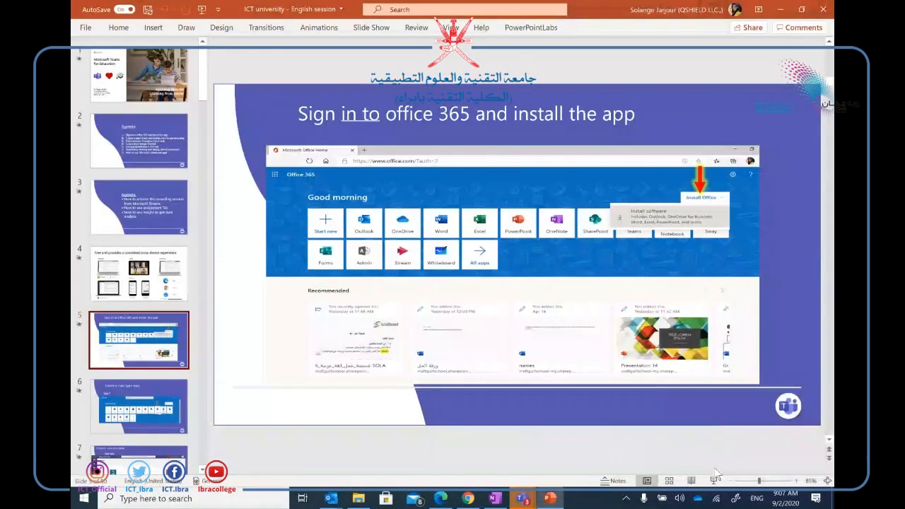
Present from the current slide through 'Create a class-type team', then end the show.
{"action": "left_click", "coordinate": [714, 480]}
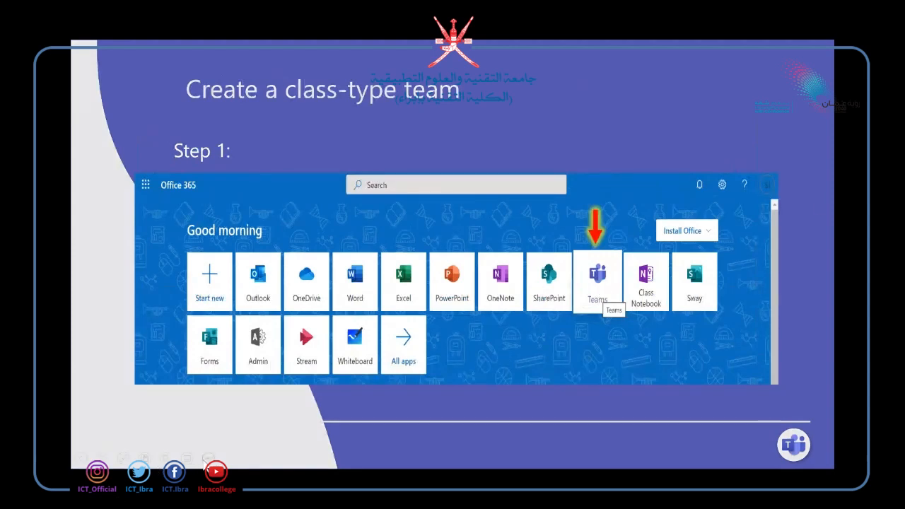
{"action": "left_click", "coordinate": [208, 458]}
{"action": "left_click", "coordinate": [199, 433]}
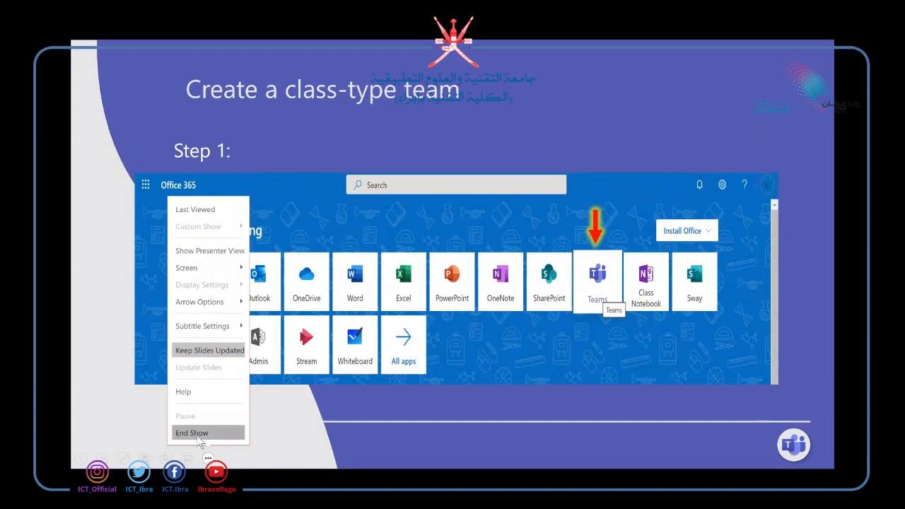
Minimize PowerPoint and move the Teams page into its own maximized browser window.
{"action": "left_click", "coordinate": [781, 8]}
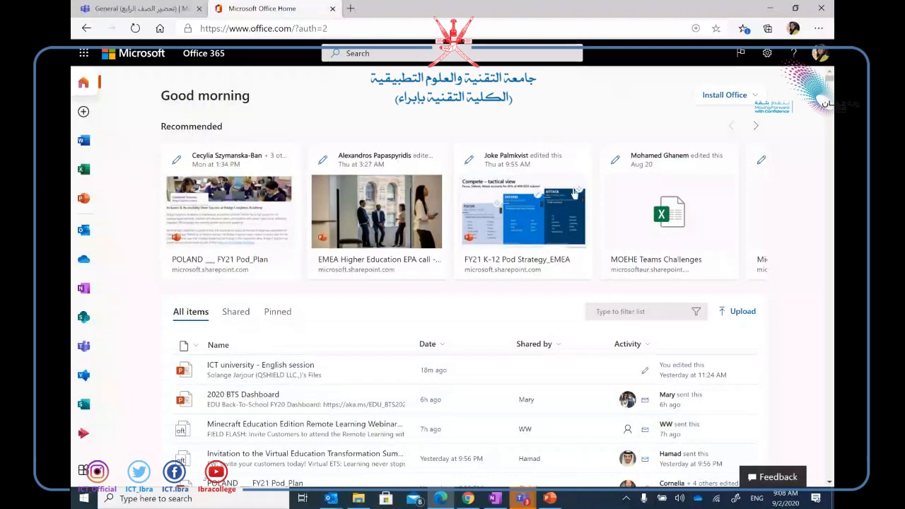
{"action": "left_click_drag", "start_coordinate": [124, 12], "coordinate": [149, 53]}
{"action": "double_click", "coordinate": [149, 53]}
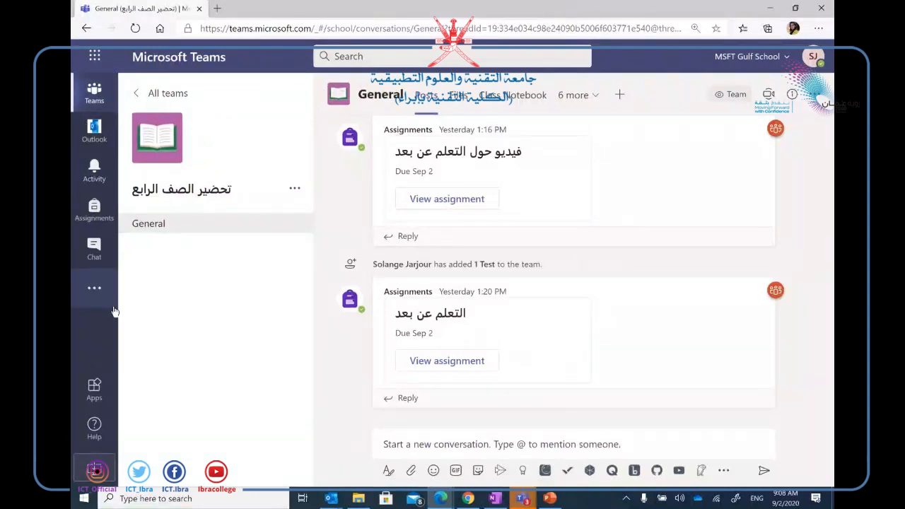
Open the Notifications page of Teams Settings from the profile menu and scroll through its options.
{"action": "left_click", "coordinate": [814, 59]}
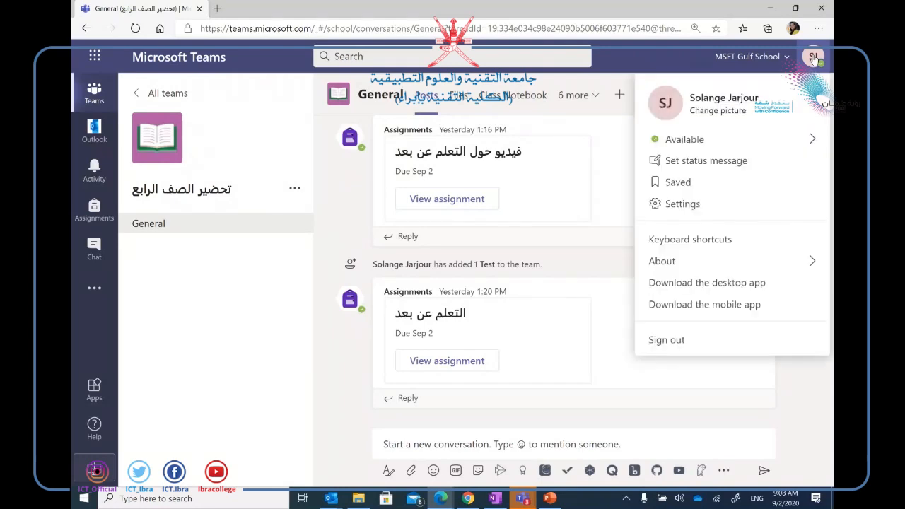
{"action": "left_click", "coordinate": [697, 211]}
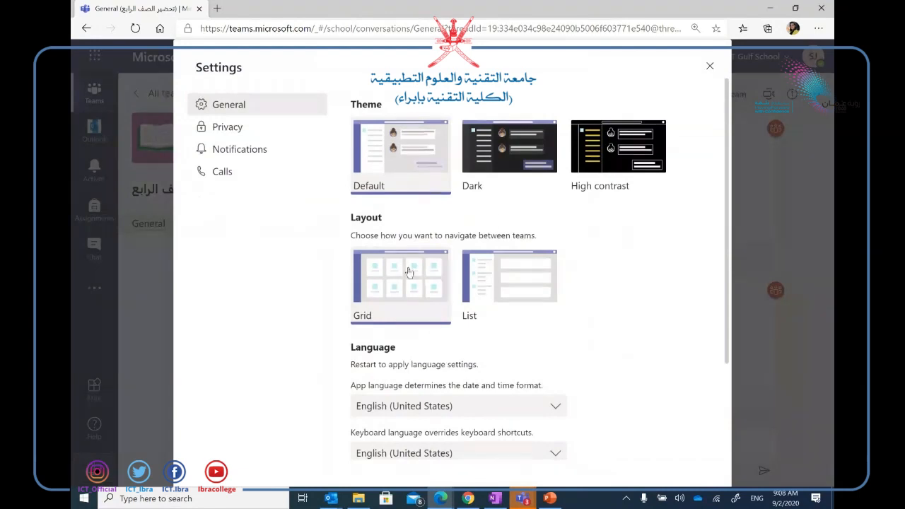
{"action": "left_click", "coordinate": [264, 154]}
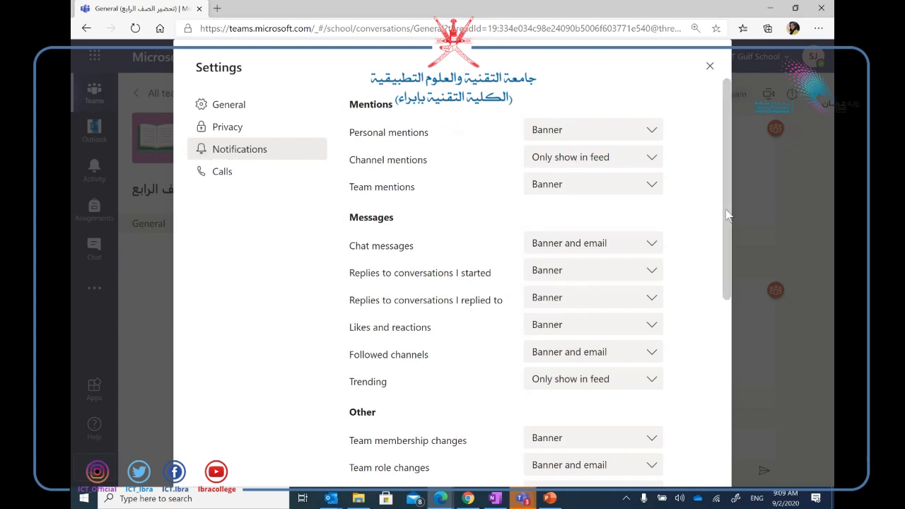
{"action": "left_click_drag", "start_coordinate": [726, 211], "coordinate": [700, 233]}
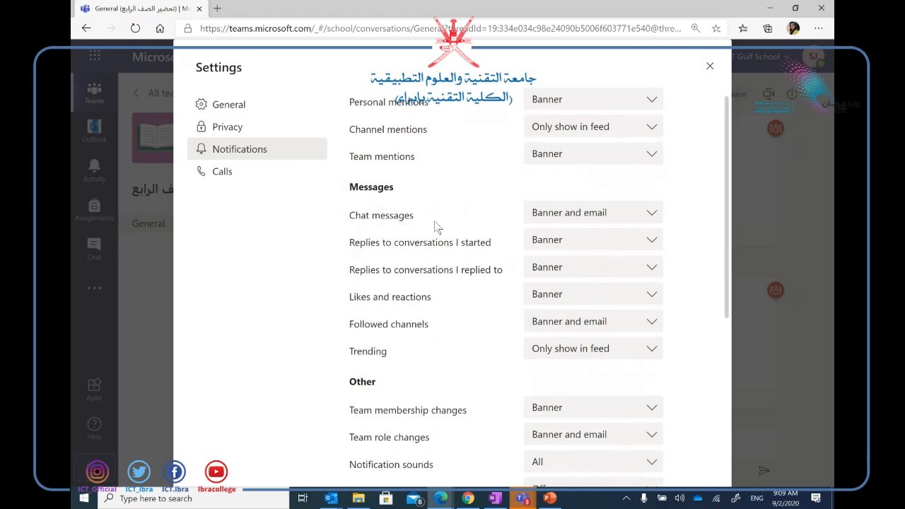
{"action": "left_click", "coordinate": [652, 212]}
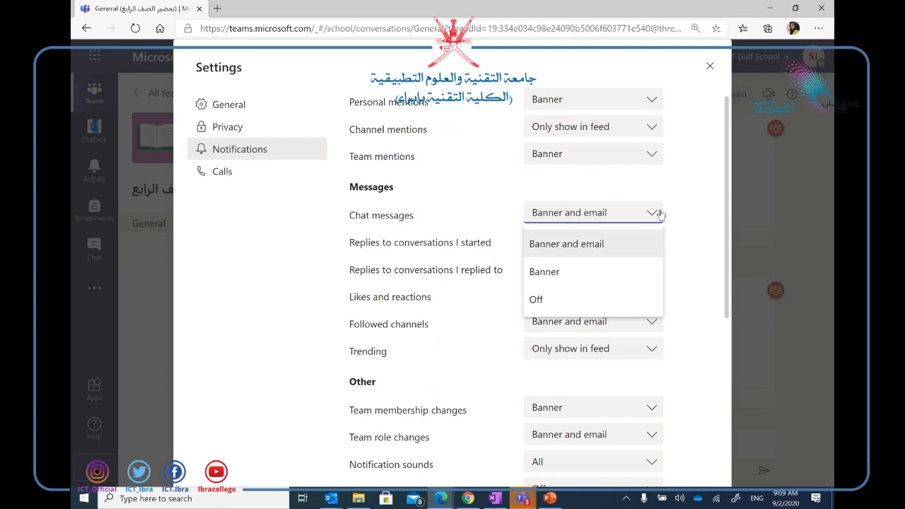
{"action": "left_click", "coordinate": [692, 205]}
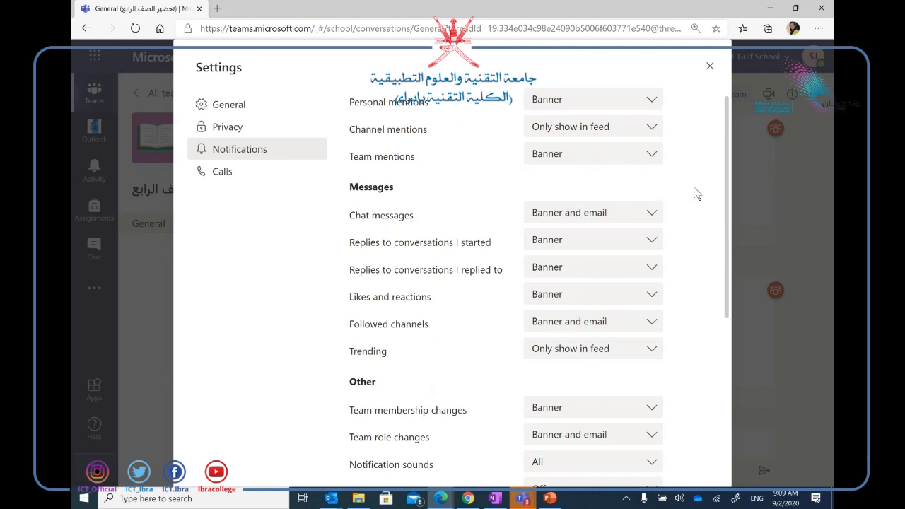
{"action": "left_click_drag", "start_coordinate": [728, 198], "coordinate": [723, 322]}
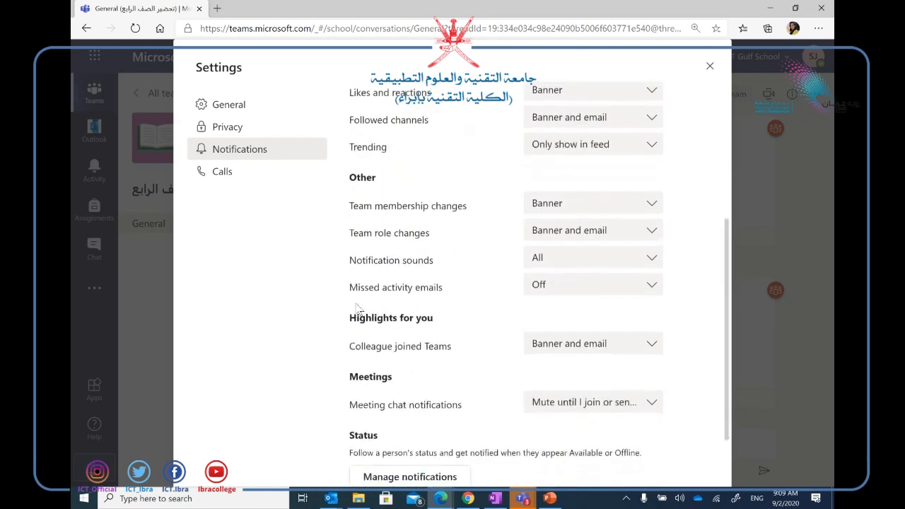
{"action": "left_click", "coordinate": [654, 286]}
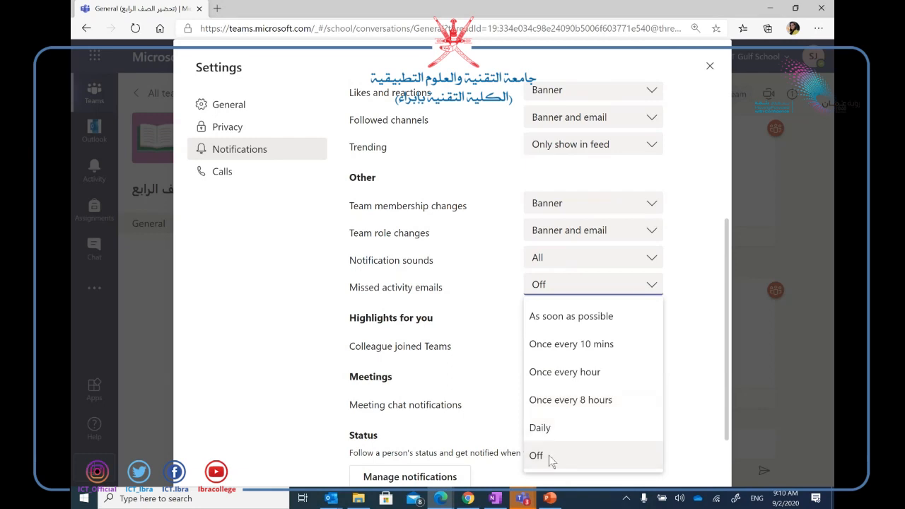
Close Settings and go from the Teams grid to the Join or create a team page.
{"action": "left_click", "coordinate": [710, 68]}
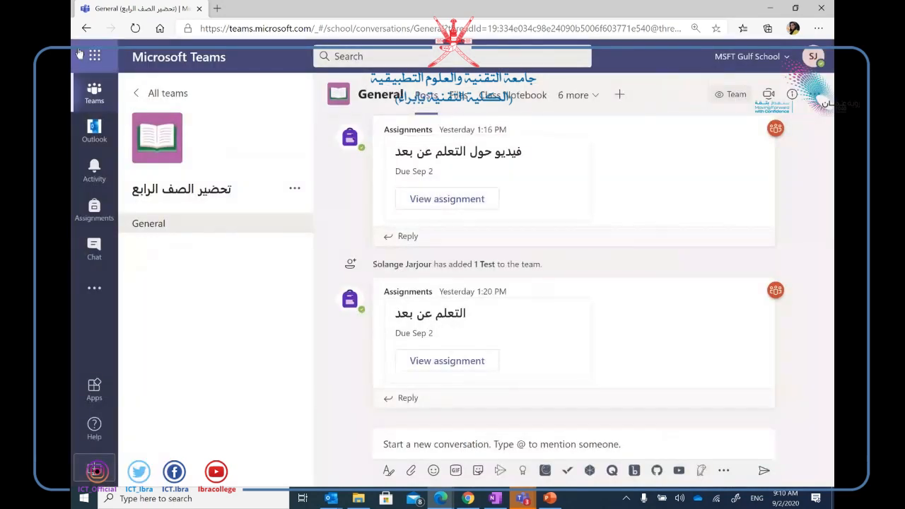
{"action": "left_click", "coordinate": [94, 90]}
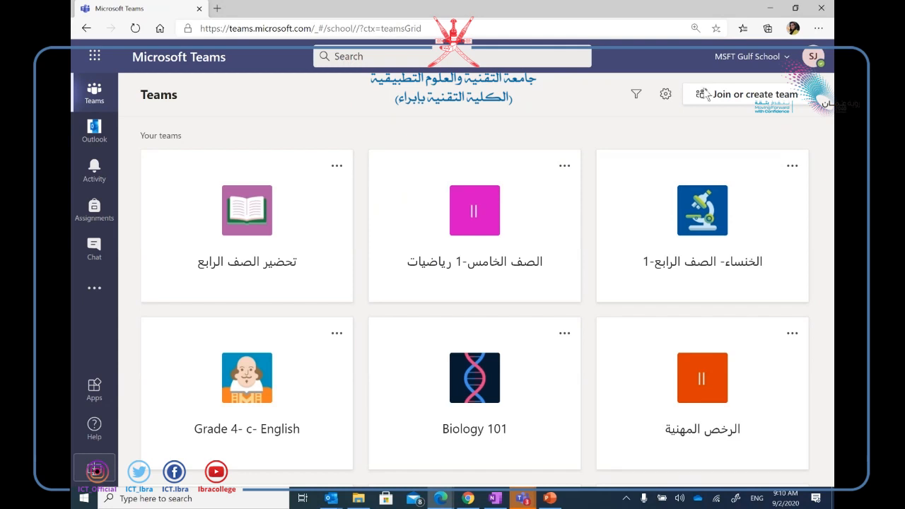
{"action": "left_click", "coordinate": [758, 101]}
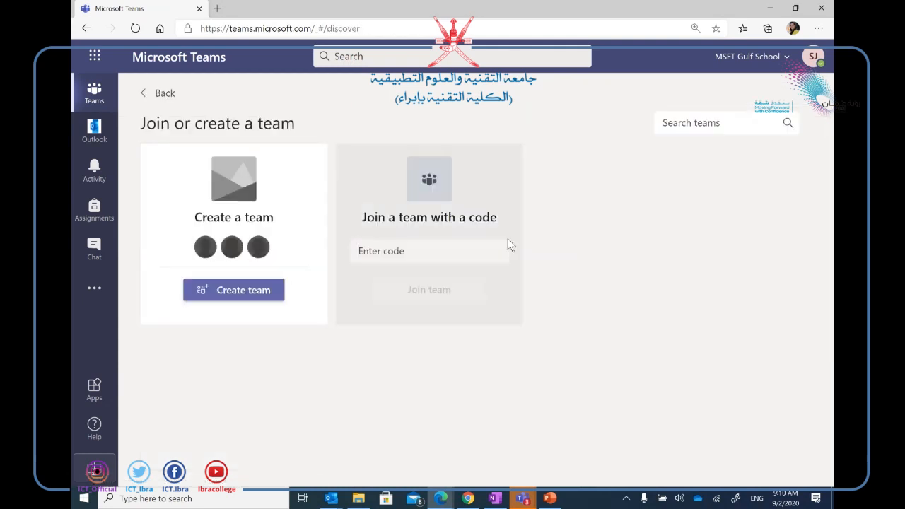
Choose Create a team to see the Class, PLC, Staff and Other team types.
{"action": "left_click", "coordinate": [273, 291]}
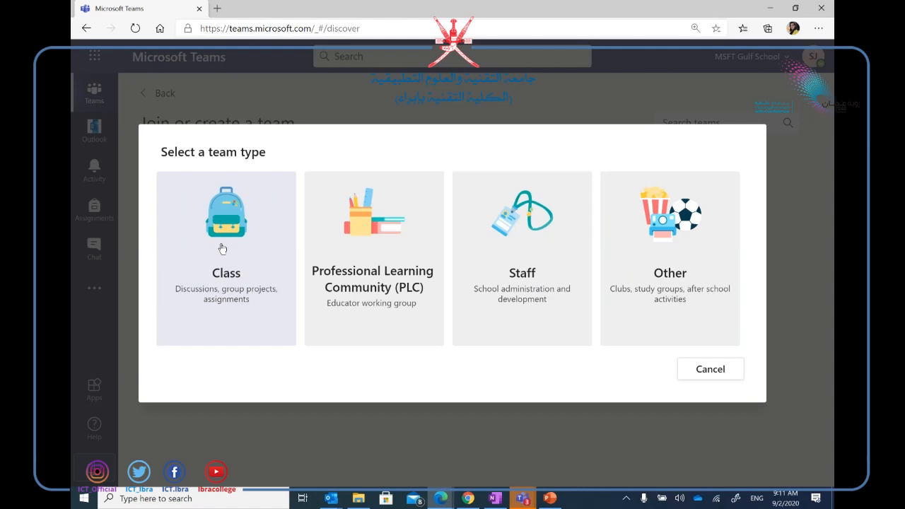
Choose the Class type, enter the name 'ICT-', and switch to using an existing team as template.
{"action": "left_click", "coordinate": [222, 248]}
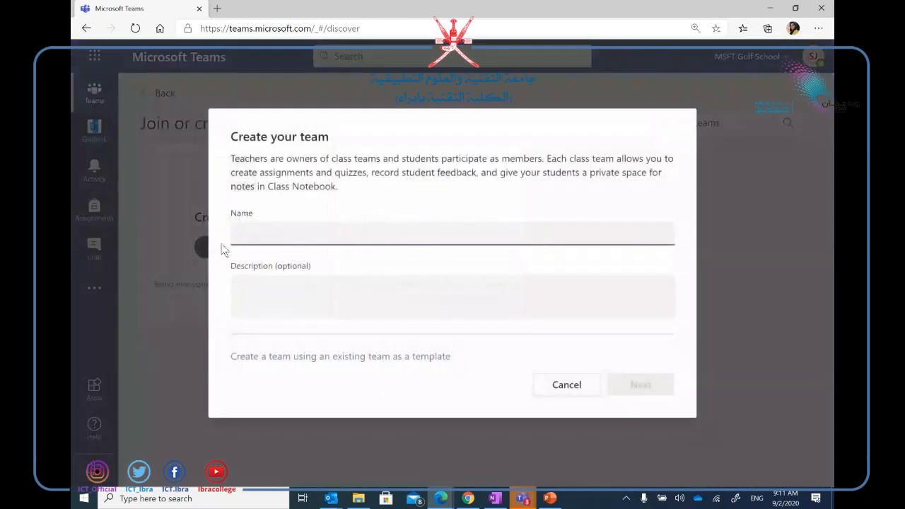
{"action": "type", "text": "ICT-1"}
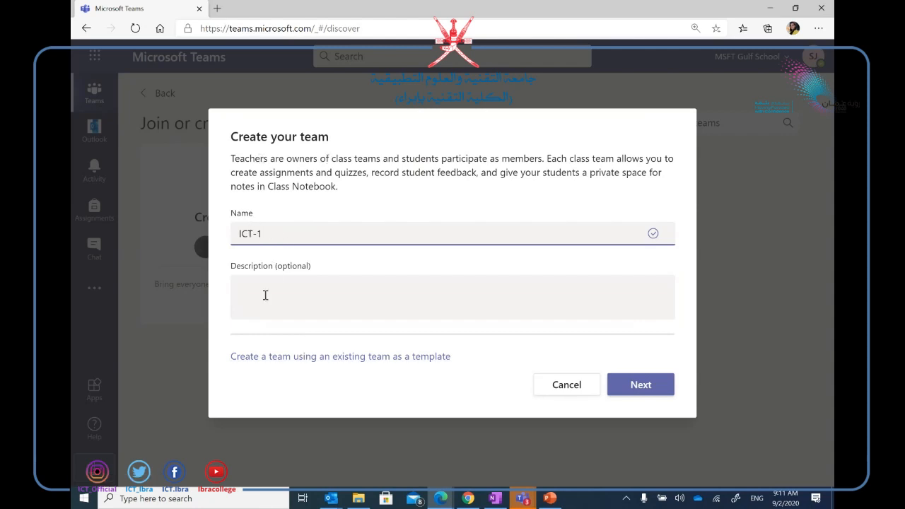
{"action": "left_click", "coordinate": [288, 357]}
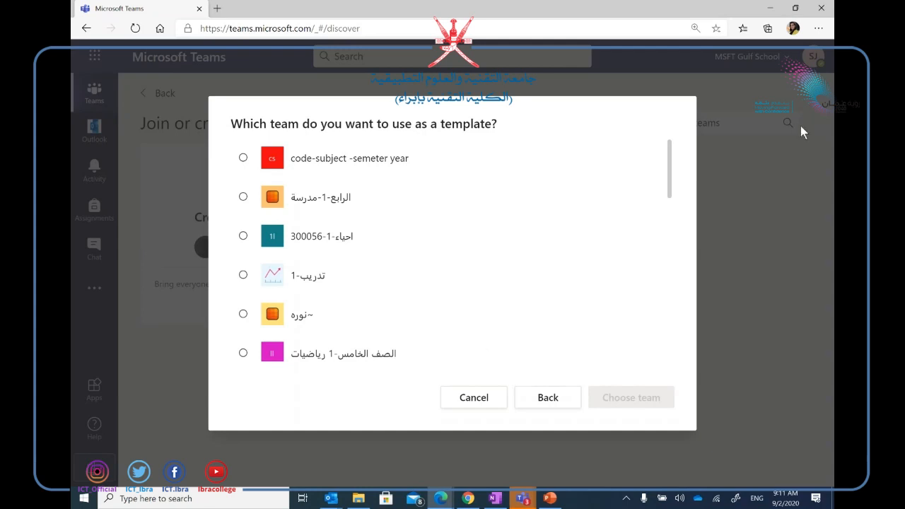
Select Biology 101 as the template team instead of Grade 4- c- English.
{"action": "left_click_drag", "start_coordinate": [672, 157], "coordinate": [681, 356]}
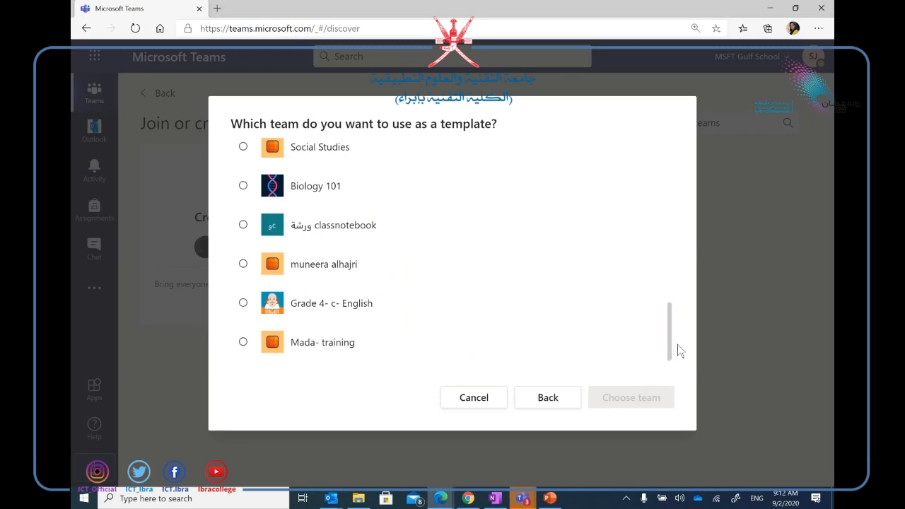
{"action": "left_click", "coordinate": [244, 304]}
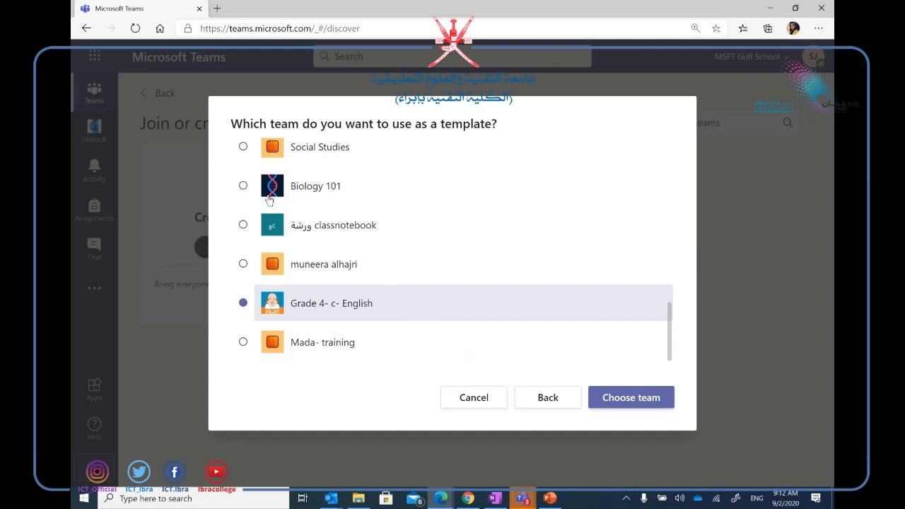
{"action": "left_click", "coordinate": [243, 186]}
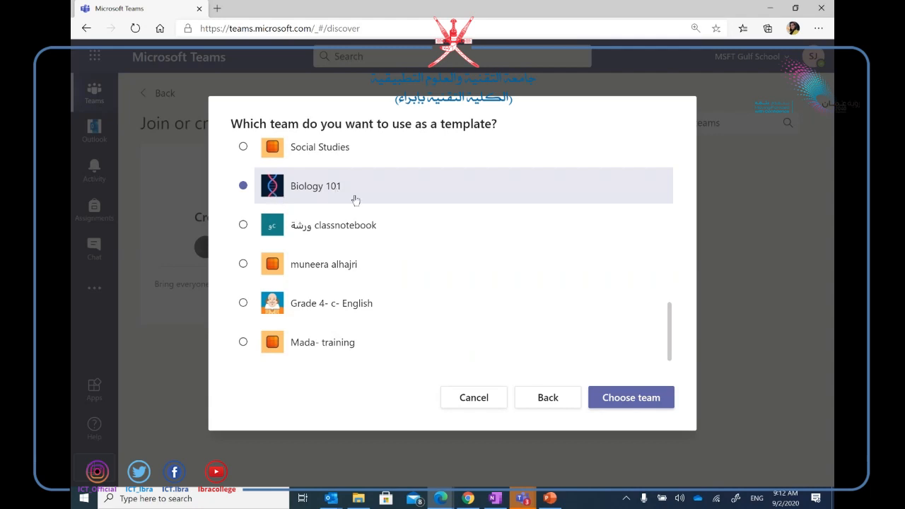
{"action": "left_click", "coordinate": [607, 403]}
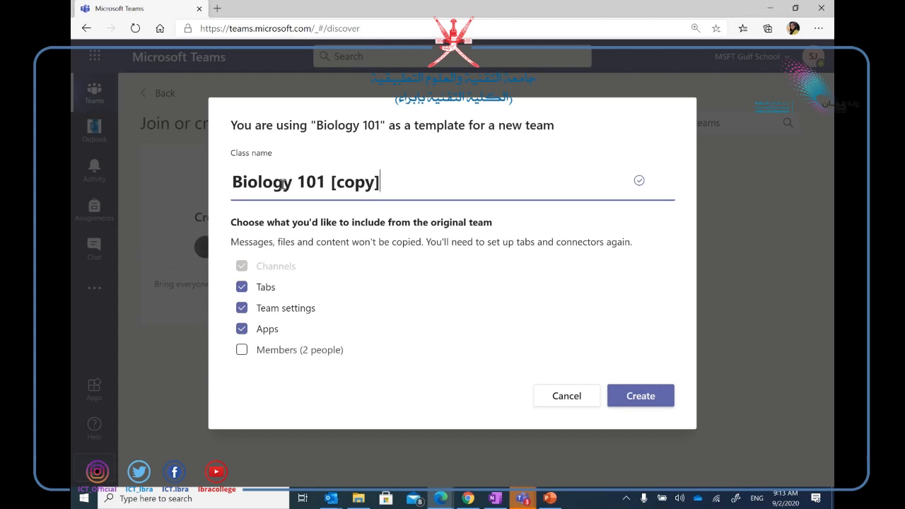
Include the original team's 2 members, rename the class to 'Research -1', and create it.
{"action": "left_click", "coordinate": [242, 353]}
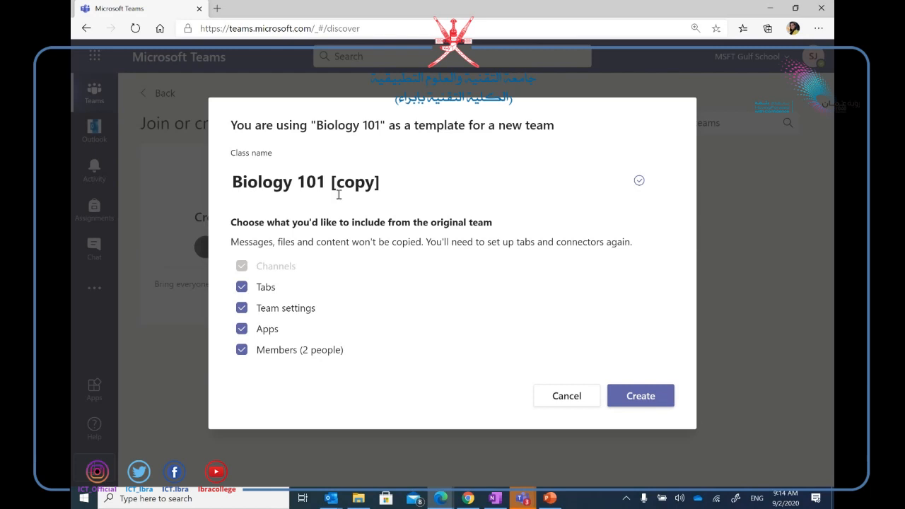
{"action": "left_click_drag", "start_coordinate": [386, 182], "coordinate": [233, 182]}
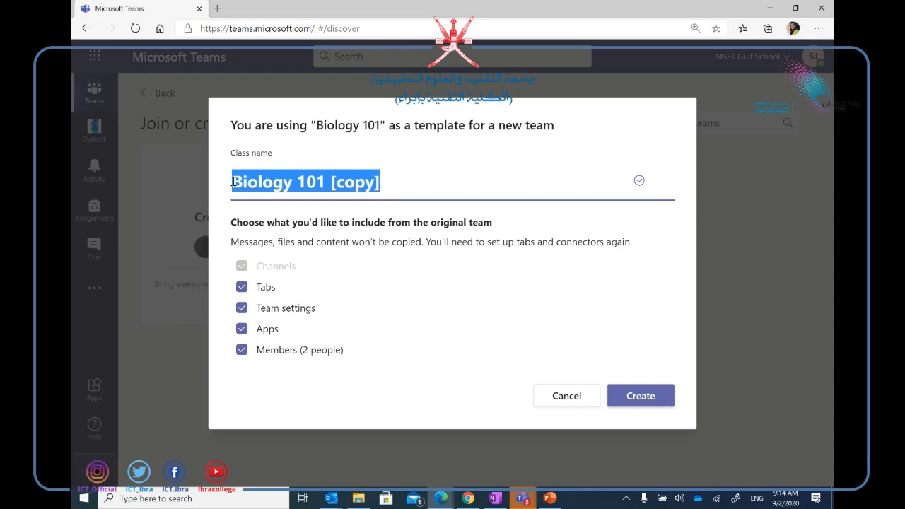
{"action": "type", "text": "Rese"}
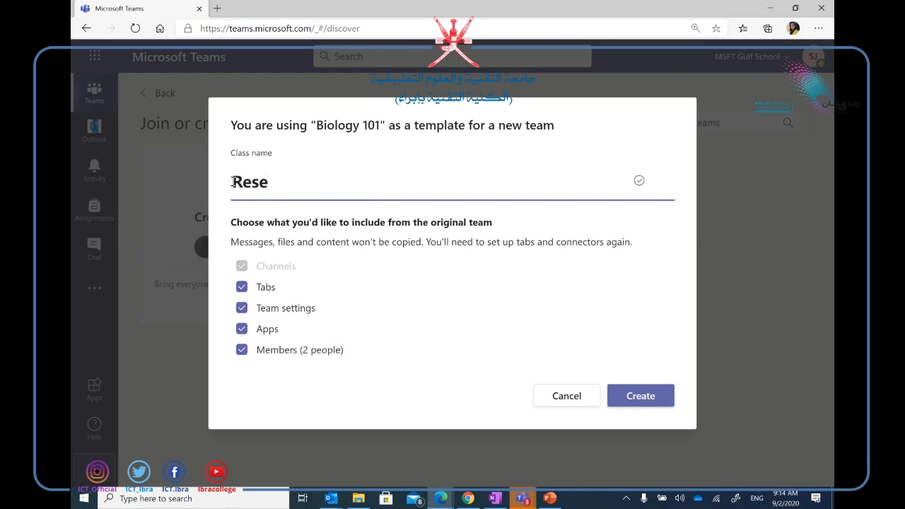
{"action": "type", "text": "arc"}
{"action": "key", "text": "BackSpace"}
{"action": "key", "text": "BackSpace"}
{"action": "type", "text": "rch -1"}
{"action": "left_click", "coordinate": [653, 400]}
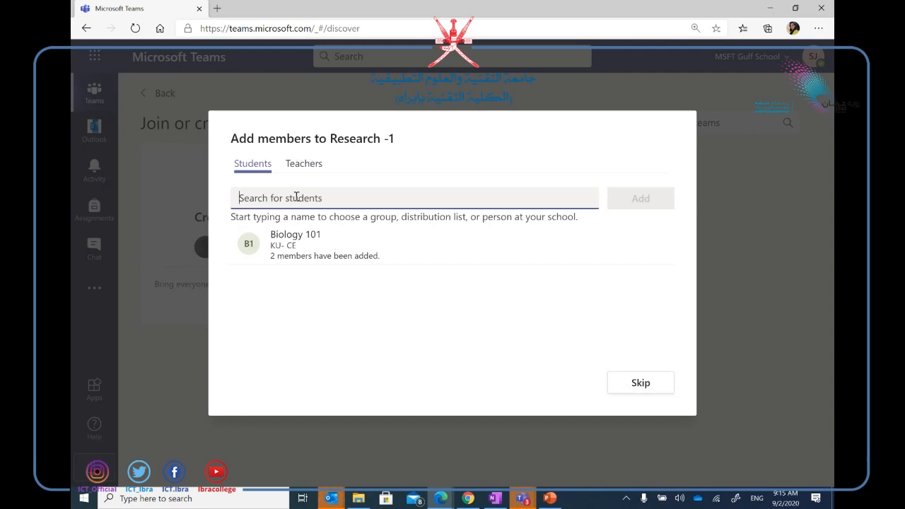
Search 'math', add the Math 101 group as students, and close the dialog.
{"action": "type", "text": "math"}
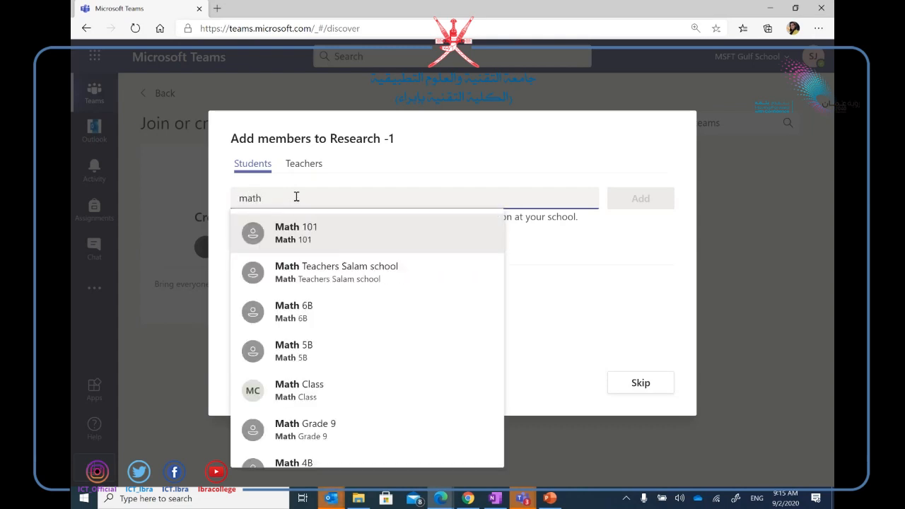
{"action": "left_click", "coordinate": [323, 243]}
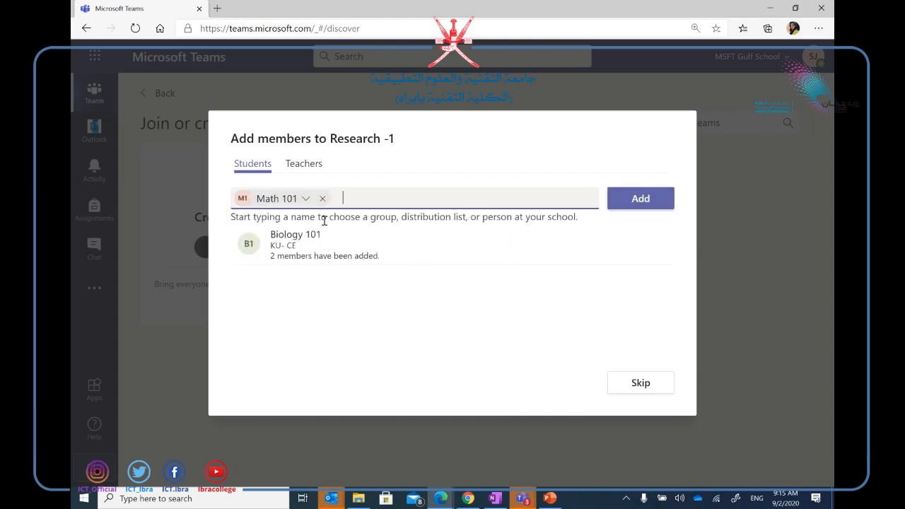
{"action": "left_click", "coordinate": [640, 200]}
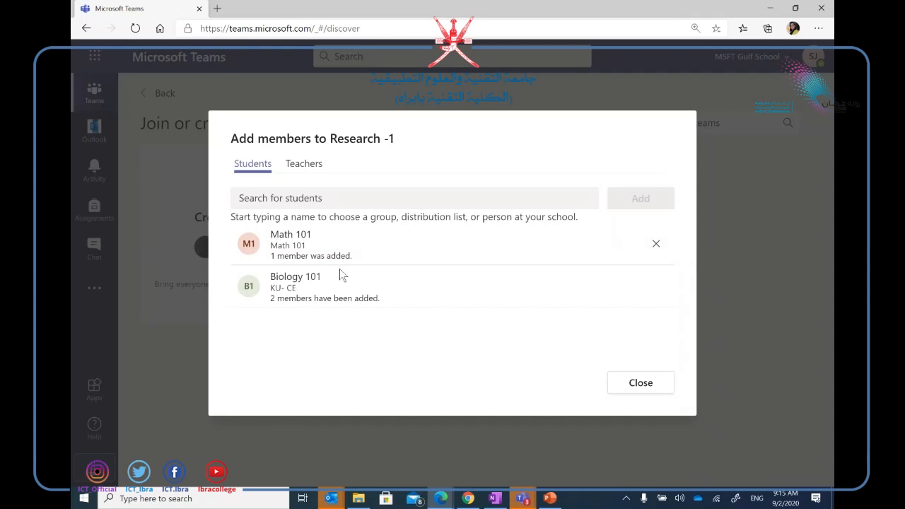
{"action": "left_click", "coordinate": [640, 383]}
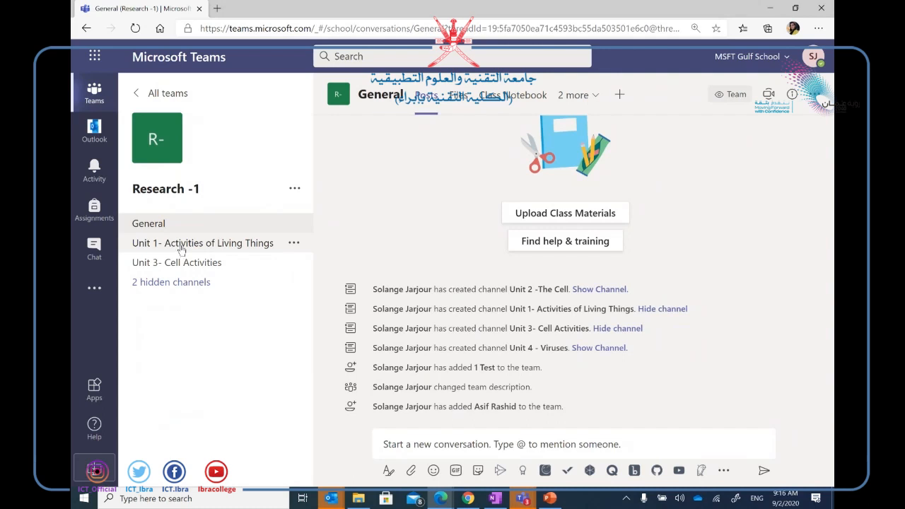
Browse Units 1 and 3, unhide the Unit 2 -The Cell and Unit 4 - Viruses channels, then return to PowerPoint.
{"action": "left_click", "coordinate": [183, 252]}
{"action": "left_click", "coordinate": [184, 264]}
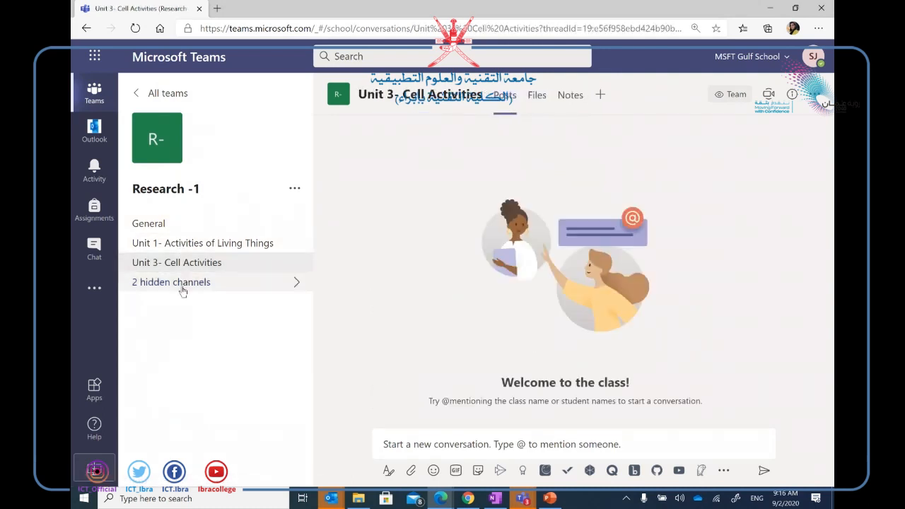
{"action": "left_click", "coordinate": [182, 283]}
{"action": "left_click", "coordinate": [519, 287]}
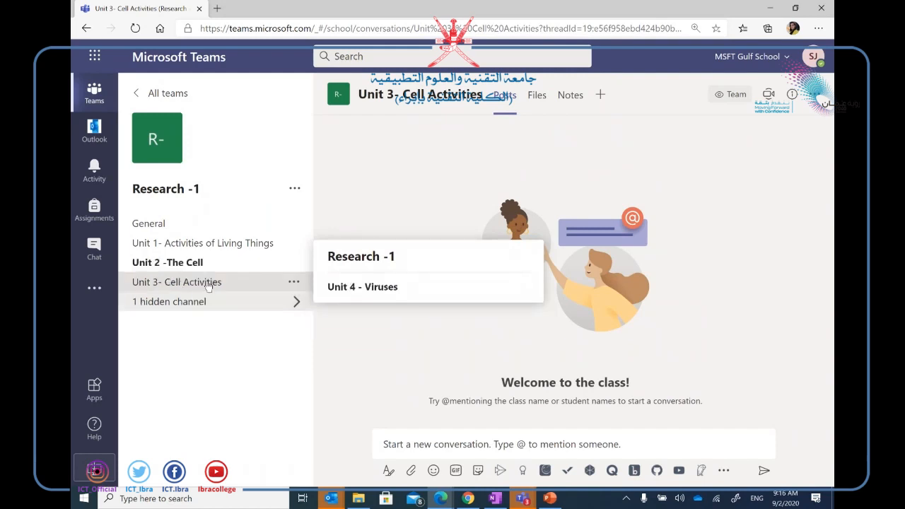
{"action": "left_click", "coordinate": [519, 287]}
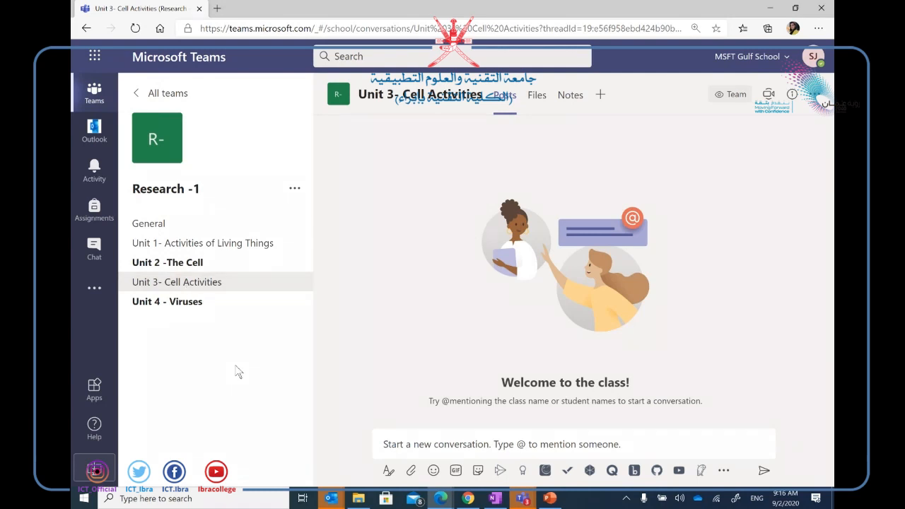
{"action": "left_click", "coordinate": [549, 498]}
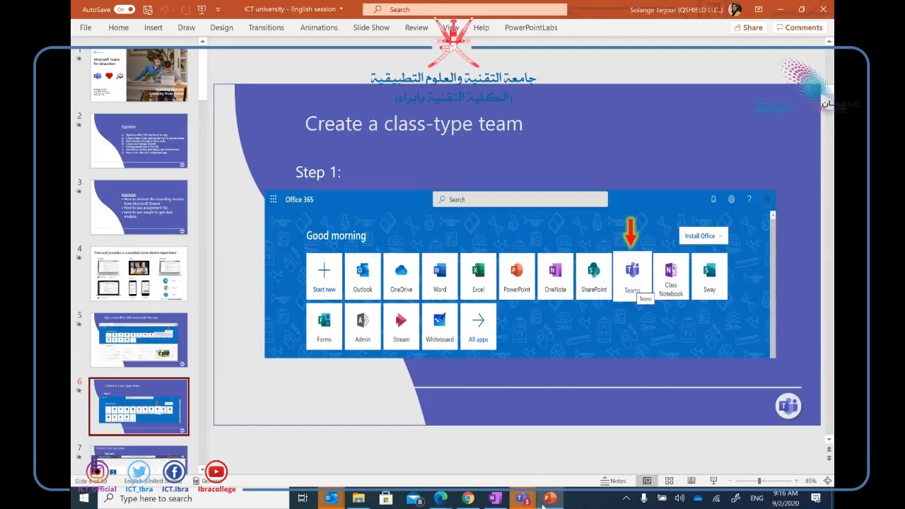
Present the Agenda slide and mark it with two red ink ticks and a circle around 'templates'.
{"action": "left_click", "coordinate": [139, 142]}
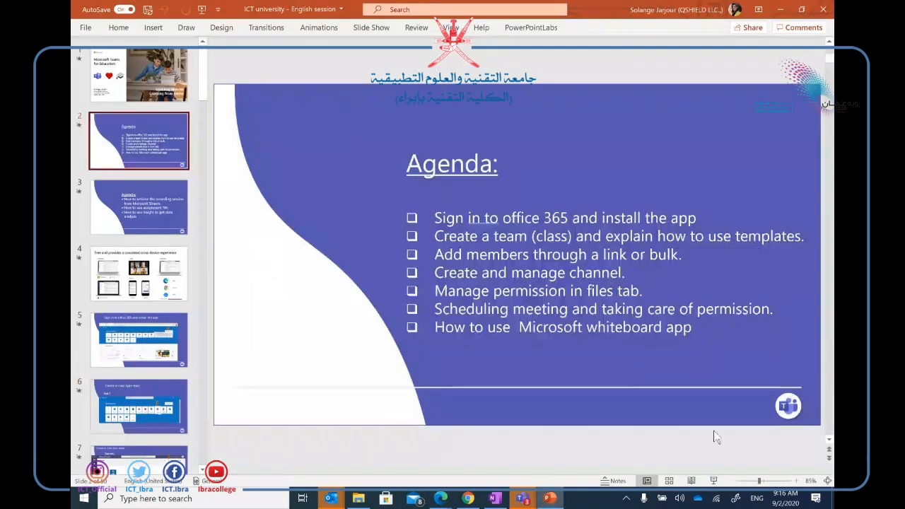
{"action": "left_click", "coordinate": [714, 481]}
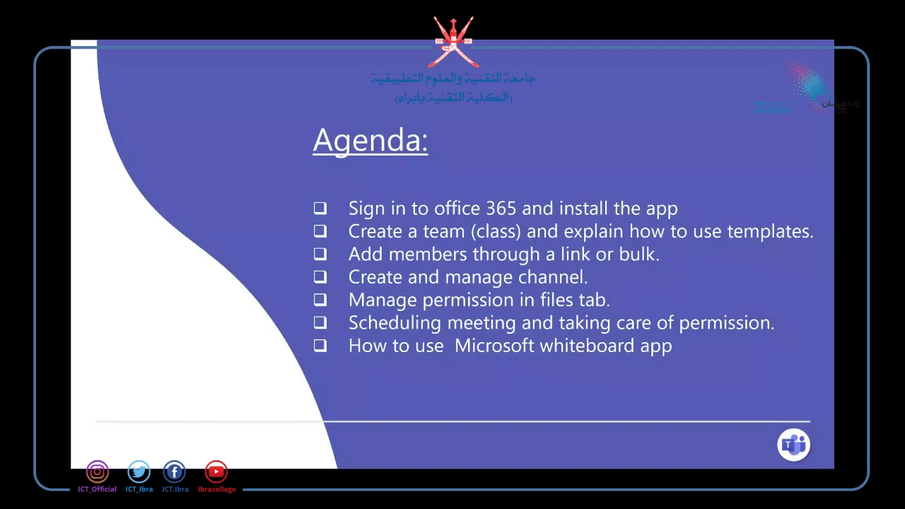
{"action": "left_click_drag", "start_coordinate": [439, 196], "coordinate": [472, 183]}
{"action": "left_click_drag", "start_coordinate": [646, 182], "coordinate": [699, 167]}
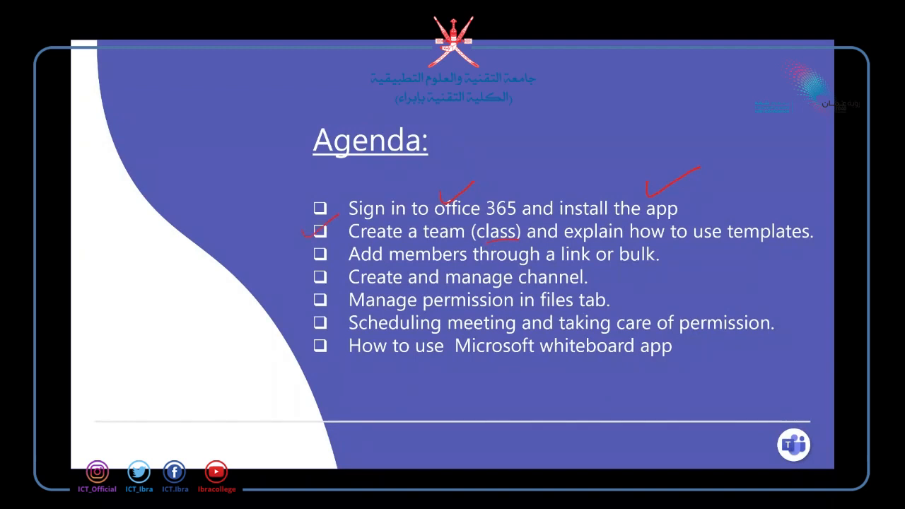
{"action": "left_click_drag", "start_coordinate": [810, 225], "coordinate": [809, 214]}
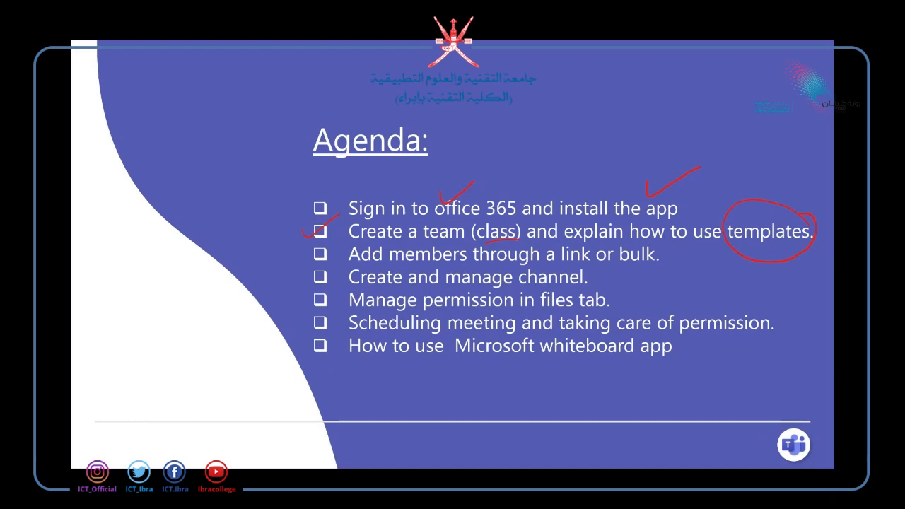
End the slide show, keep the ink annotations, and minimize PowerPoint.
{"action": "key", "text": "Escape"}
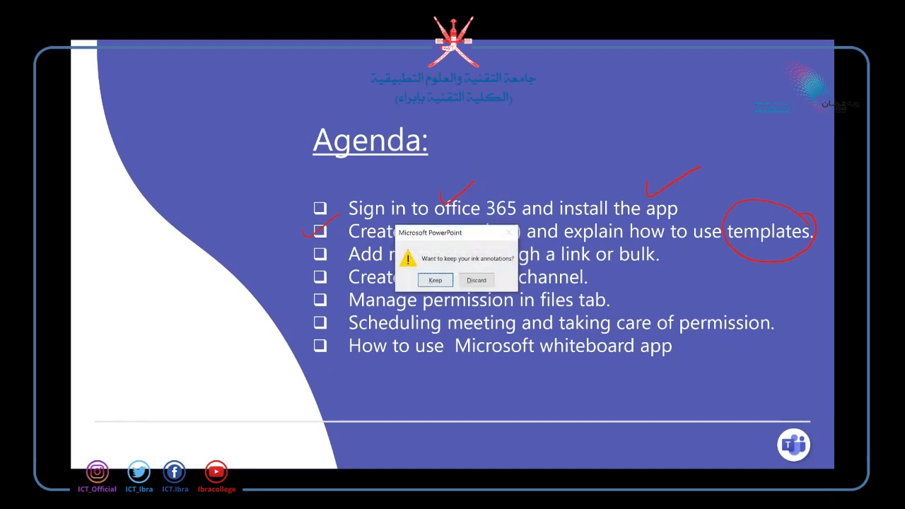
{"action": "left_click", "coordinate": [433, 281]}
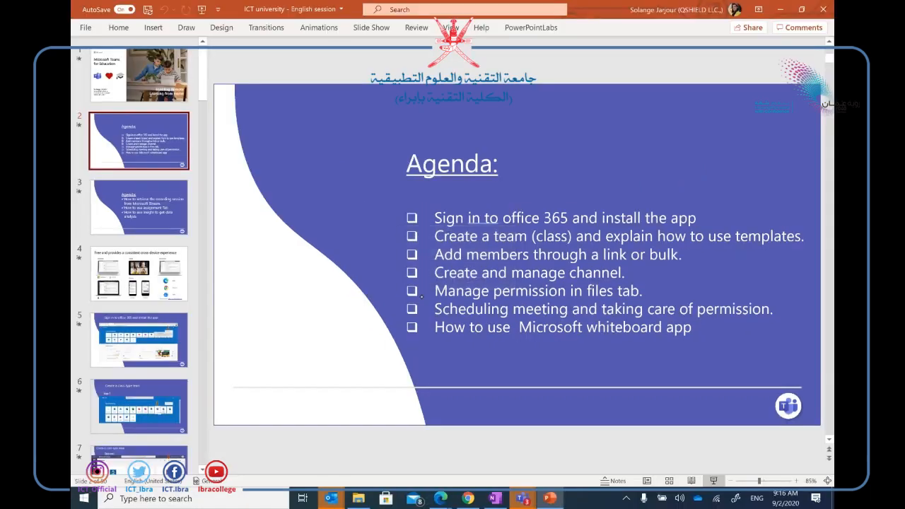
{"action": "left_click", "coordinate": [783, 9]}
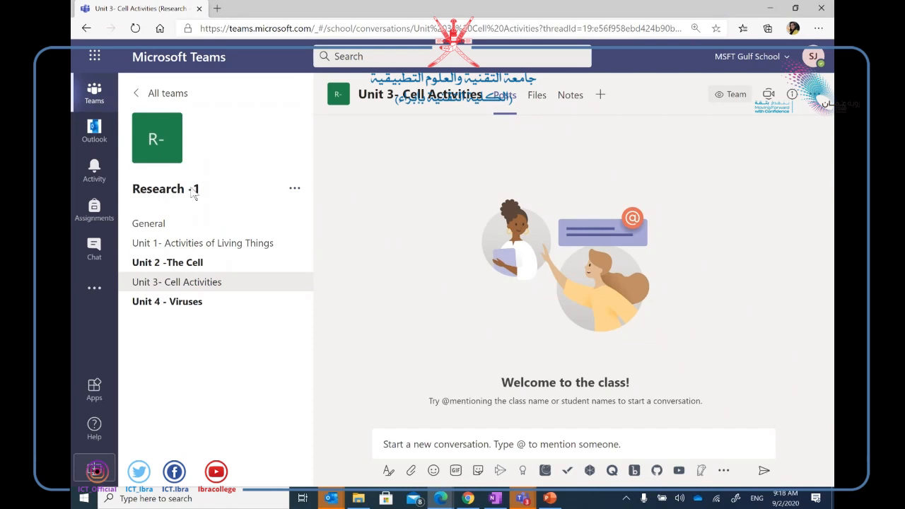
Copy the Research -1 team link from the team's Get link to team option.
{"action": "left_click", "coordinate": [291, 192]}
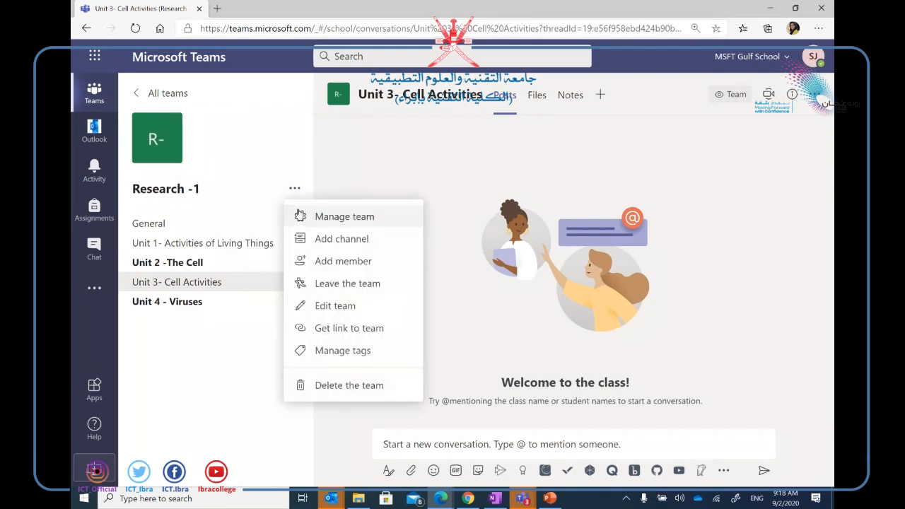
{"action": "left_click", "coordinate": [351, 330]}
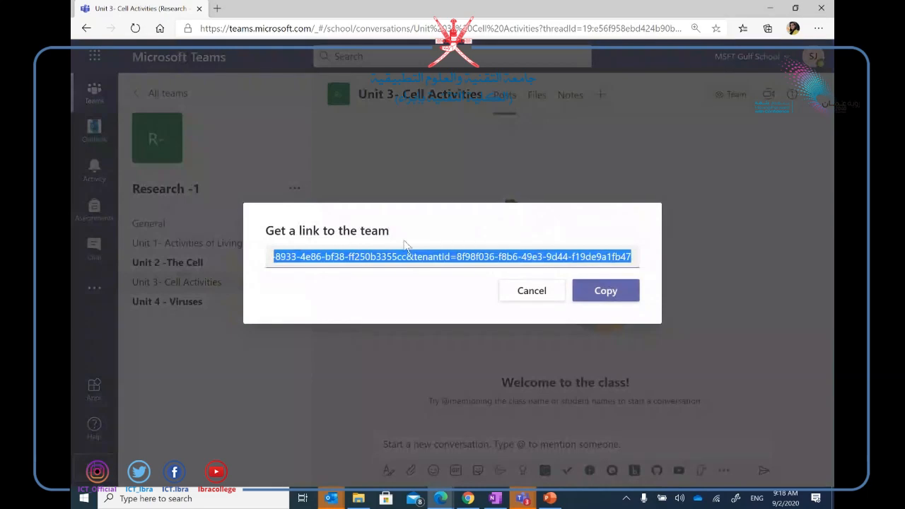
{"action": "left_click", "coordinate": [597, 300]}
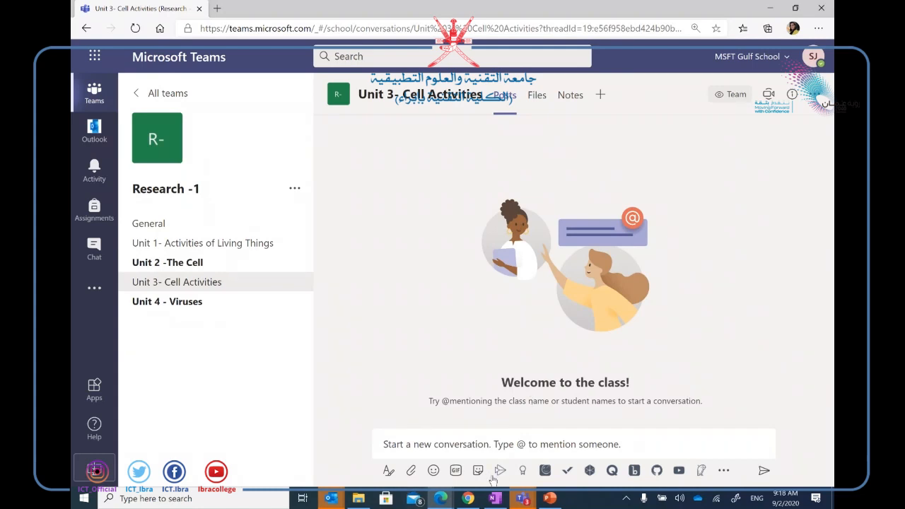
Paste the team link into a new Chrome tab and continue in the Teams web app instead of desktop.
{"action": "left_click", "coordinate": [472, 502]}
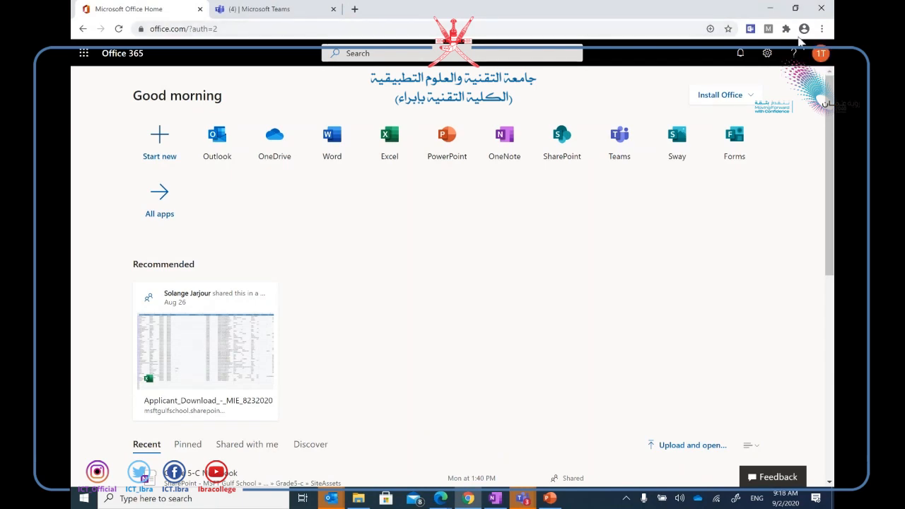
{"action": "left_click", "coordinate": [355, 10]}
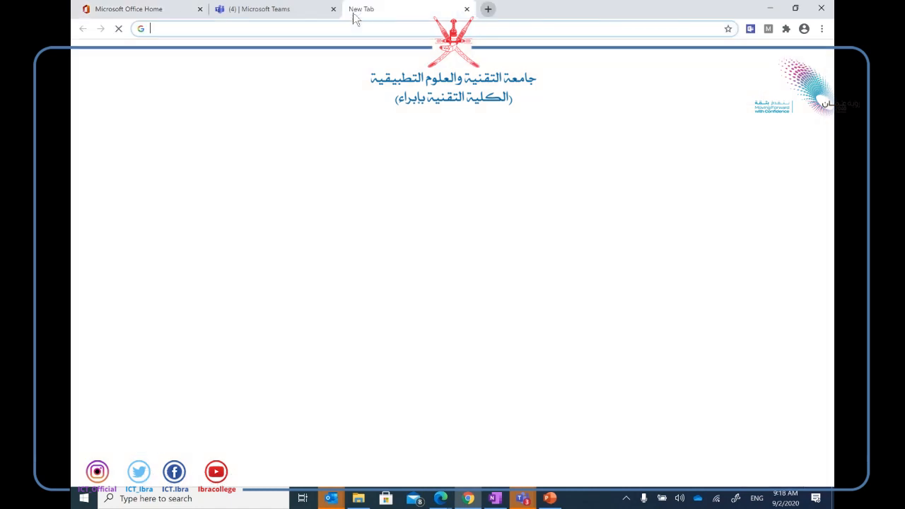
{"action": "key", "text": "ctrl+v"}
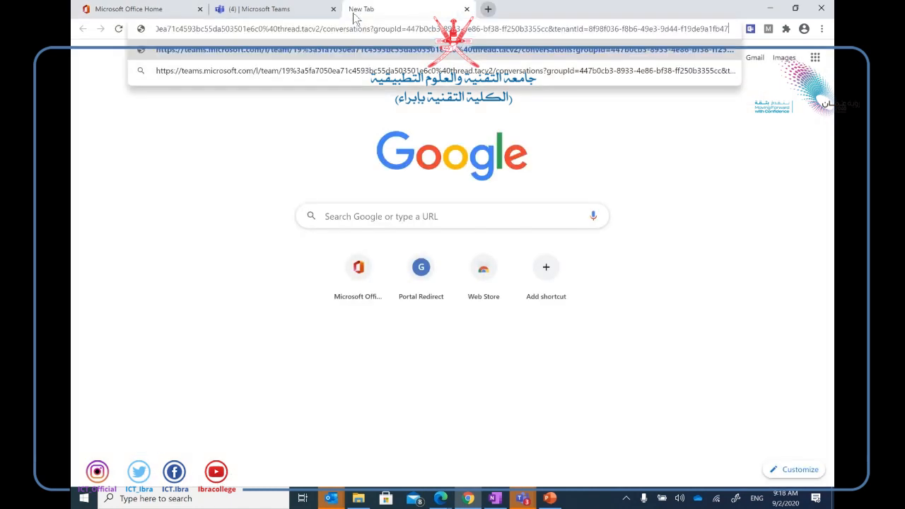
{"action": "key", "text": "Return"}
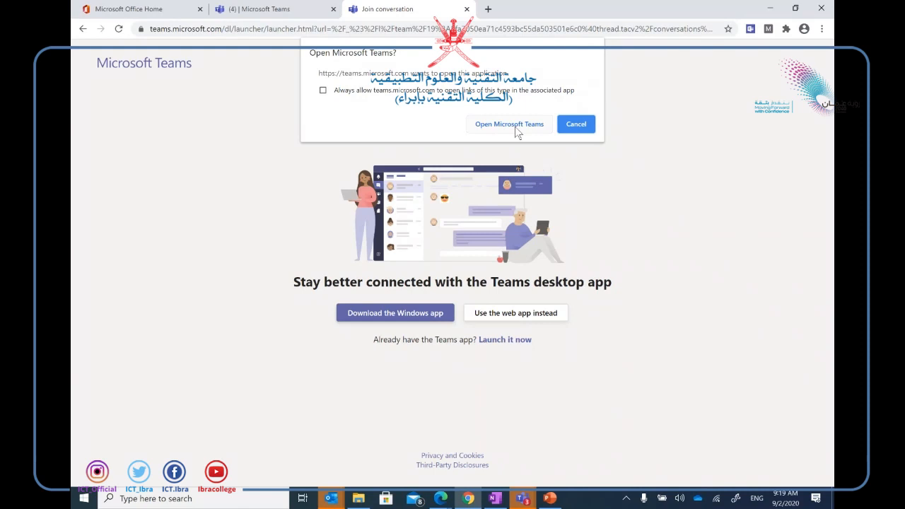
{"action": "left_click", "coordinate": [567, 123]}
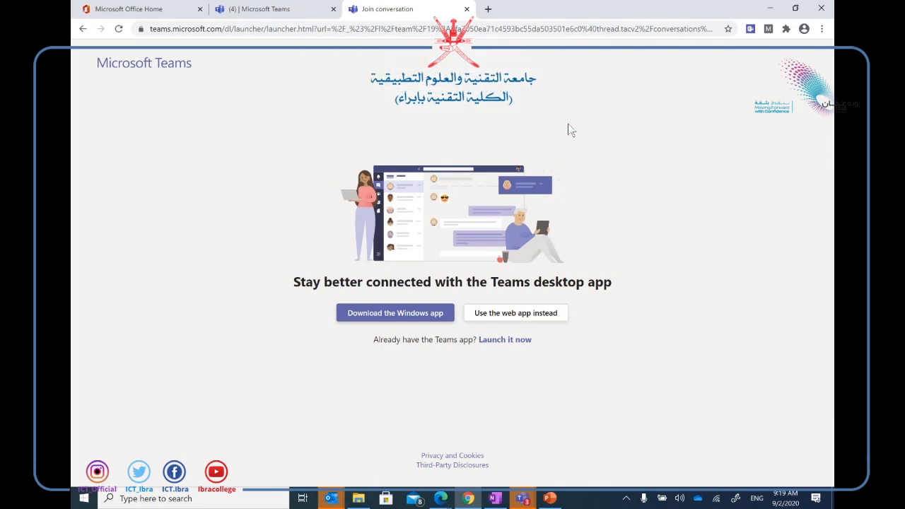
{"action": "left_click", "coordinate": [530, 319]}
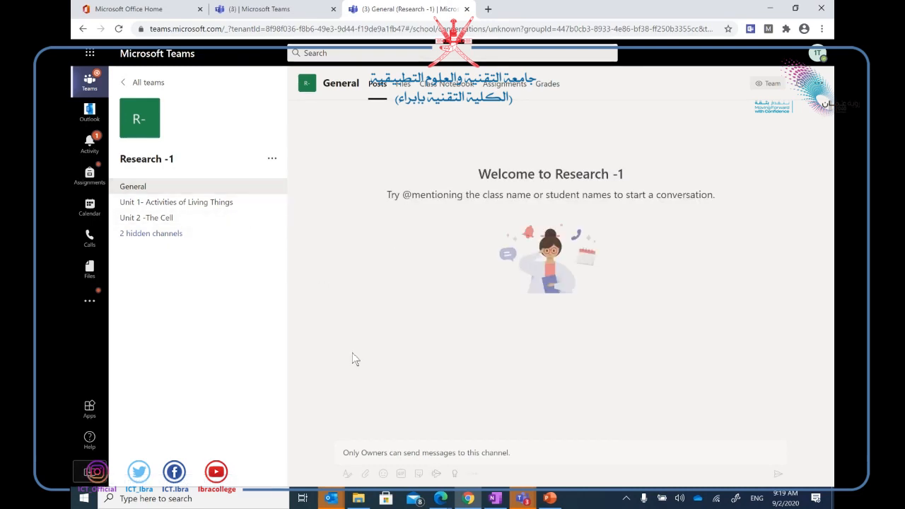
Bring up the open Edge browser windows from the taskbar.
{"action": "left_click", "coordinate": [439, 495]}
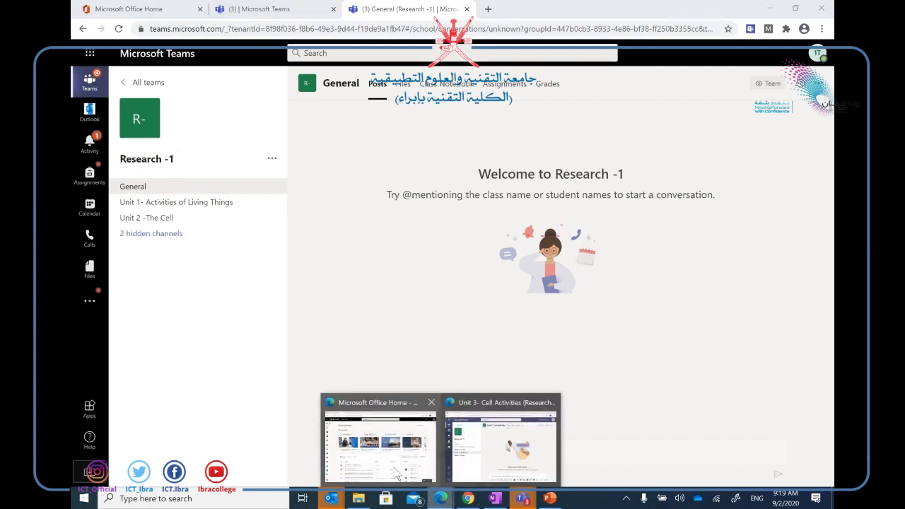
In Research -1's Manage team members and guests, remove the test account.
{"action": "mouse_move", "coordinate": [397, 475]}
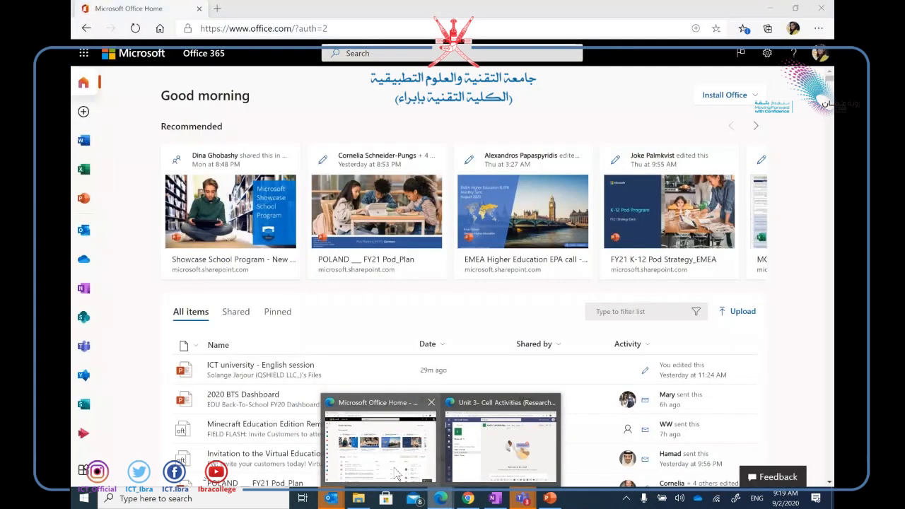
{"action": "left_click", "coordinate": [450, 450]}
{"action": "left_click", "coordinate": [294, 188]}
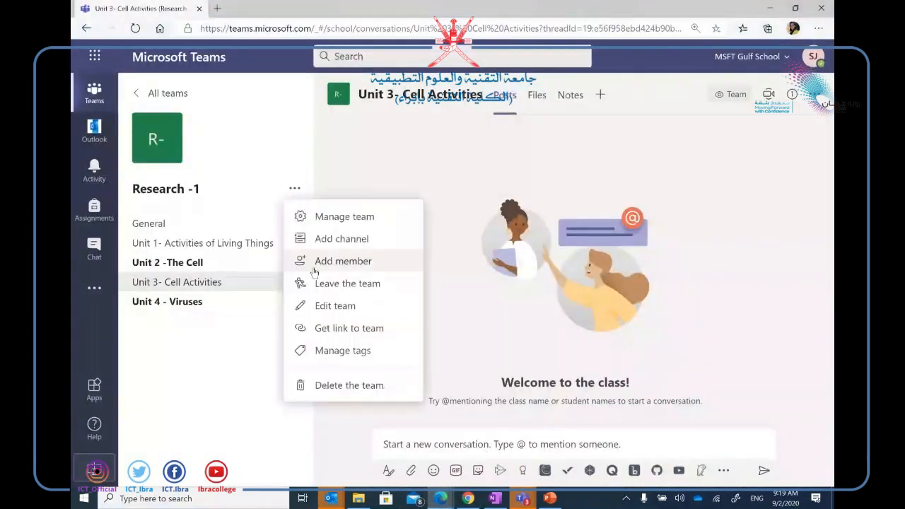
{"action": "left_click", "coordinate": [342, 216]}
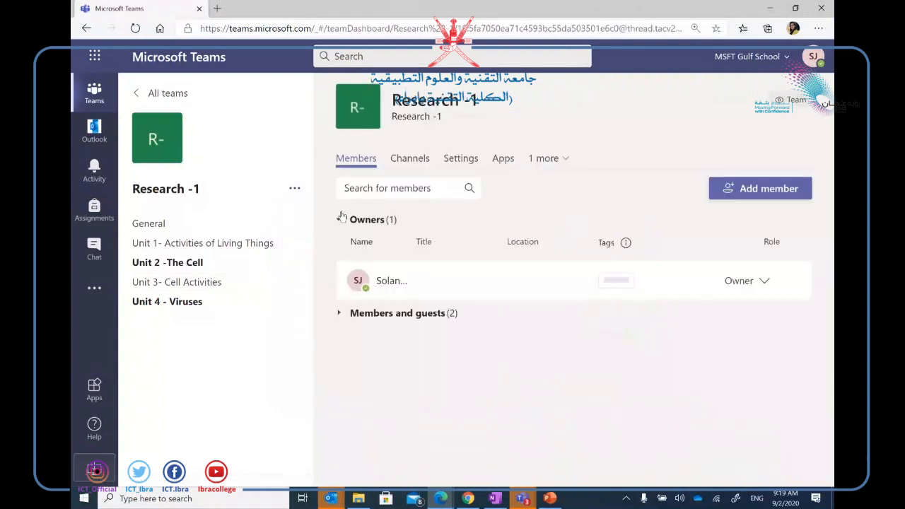
{"action": "left_click", "coordinate": [418, 315]}
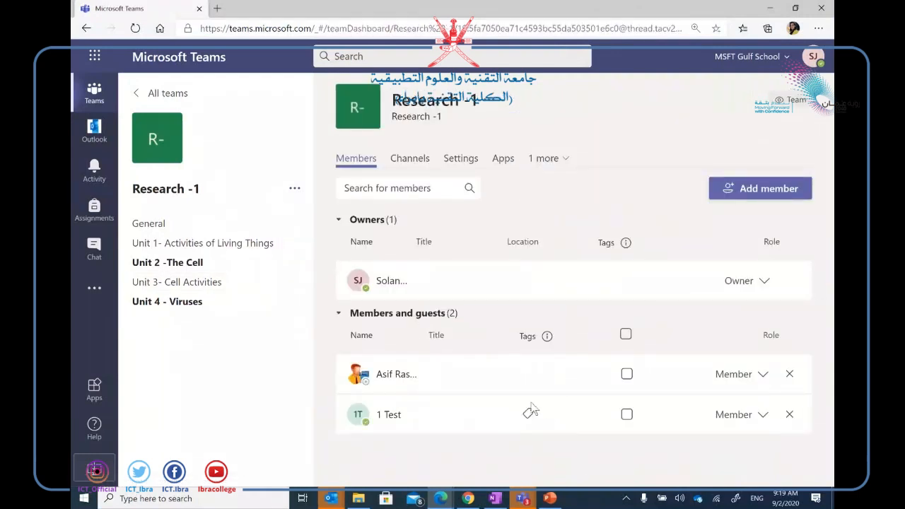
{"action": "left_click", "coordinate": [789, 415]}
Reload the page and copy the Research -1 team link via Get link to team.
{"action": "left_click", "coordinate": [532, 28]}
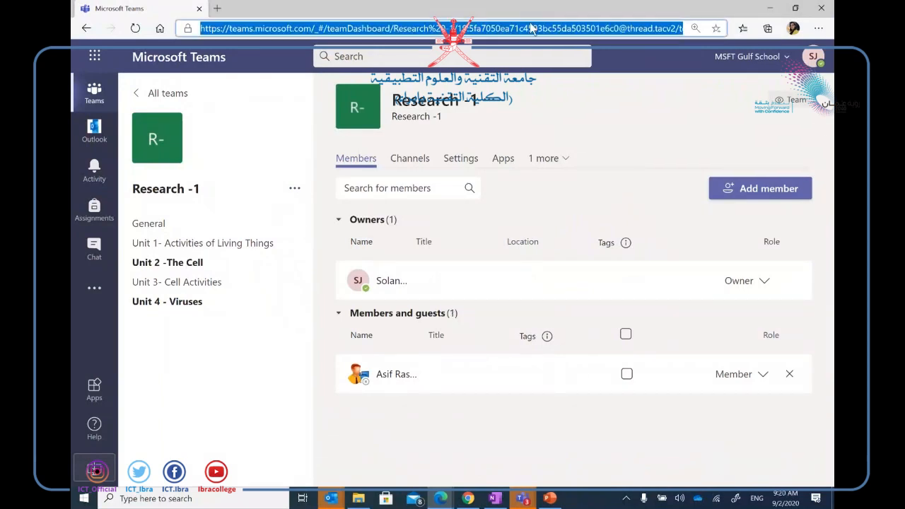
{"action": "key", "text": "Return"}
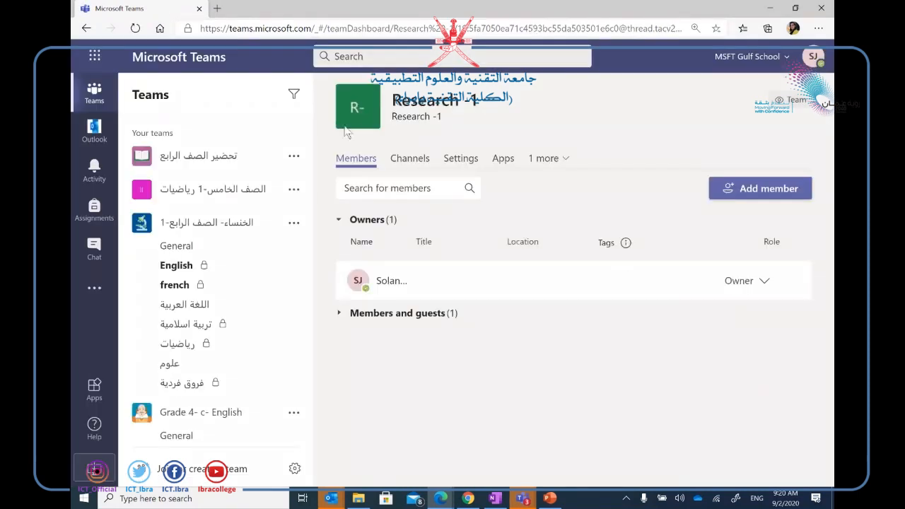
{"action": "left_click", "coordinate": [490, 104]}
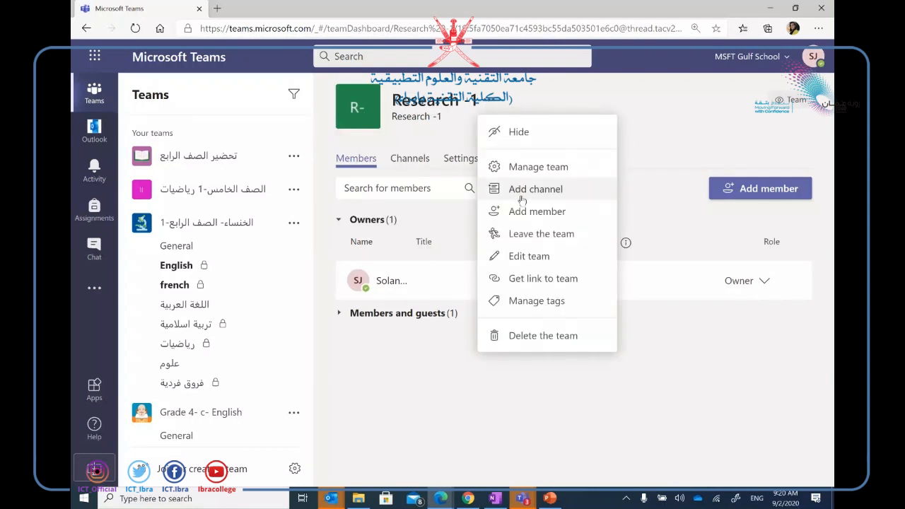
{"action": "left_click", "coordinate": [555, 280]}
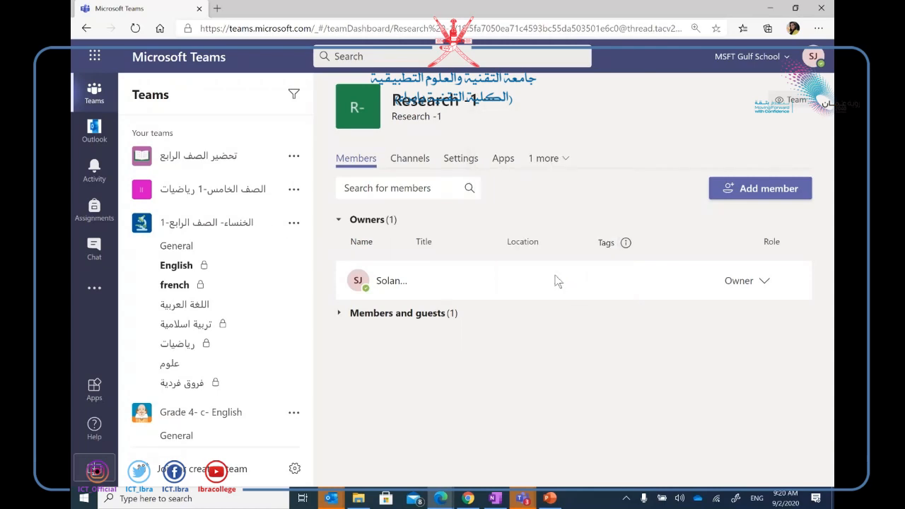
{"action": "left_click", "coordinate": [606, 291]}
In the other account's Chrome window, open the pasted team link in the Teams web app.
{"action": "left_click", "coordinate": [467, 499]}
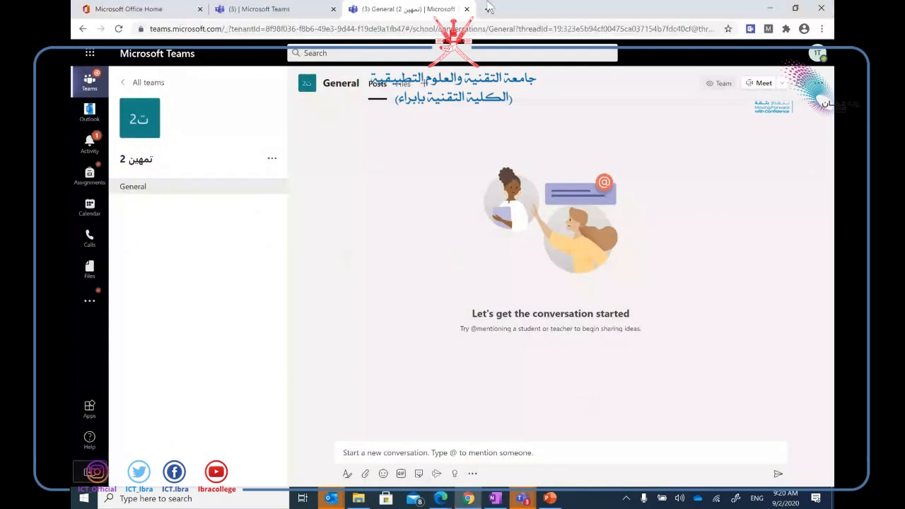
{"action": "left_click", "coordinate": [466, 10]}
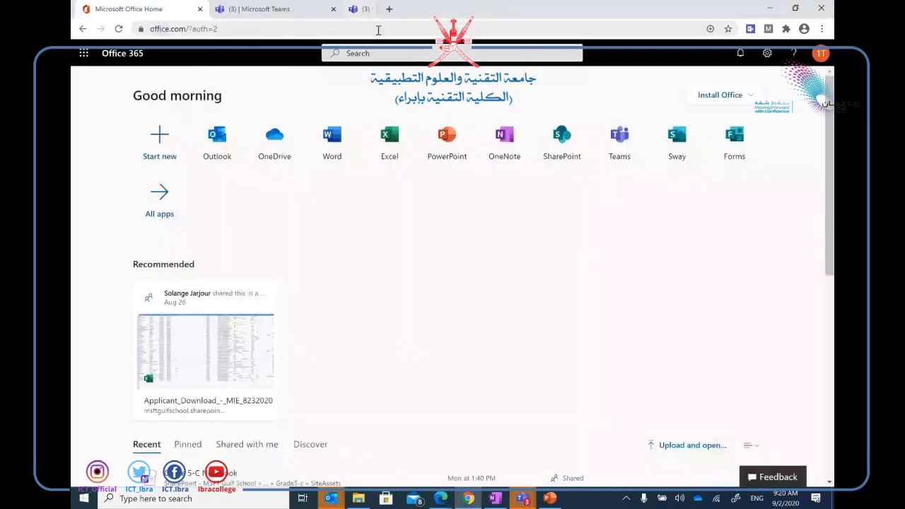
{"action": "left_click", "coordinate": [354, 9]}
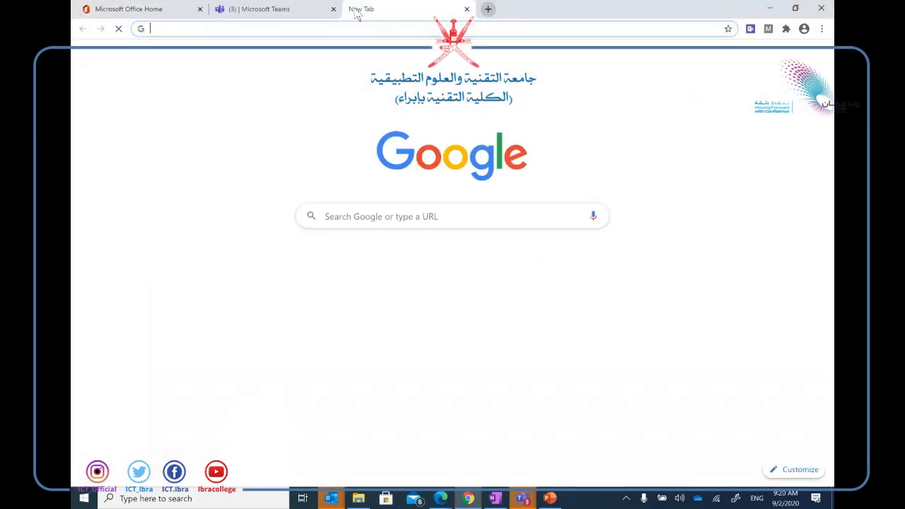
{"action": "key", "text": "ctrl+v"}
{"action": "key", "text": "Return"}
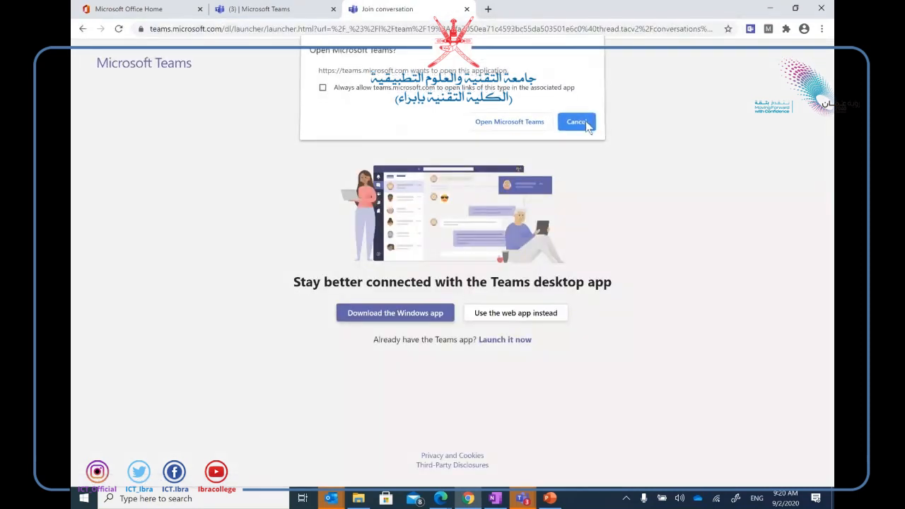
{"action": "left_click", "coordinate": [585, 125]}
{"action": "left_click", "coordinate": [524, 319]}
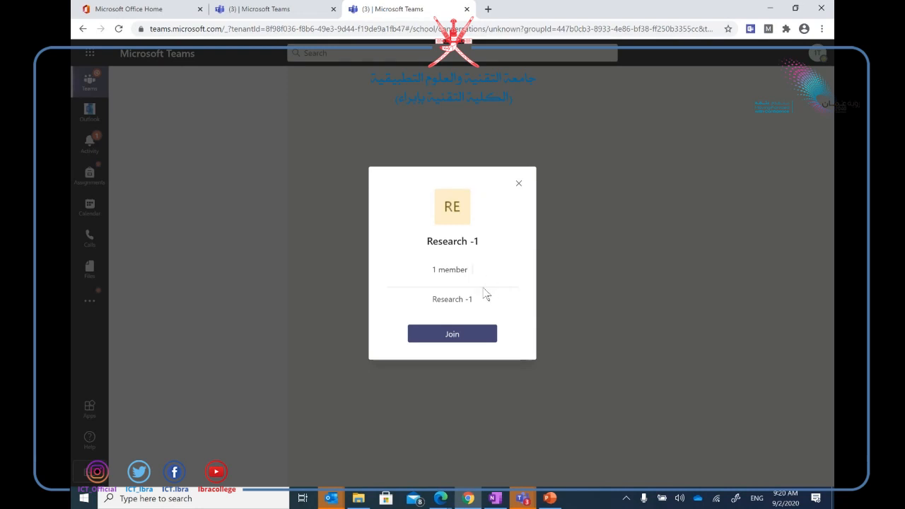
Send a request to join Research -1 and close the join dialog.
{"action": "left_click", "coordinate": [453, 337]}
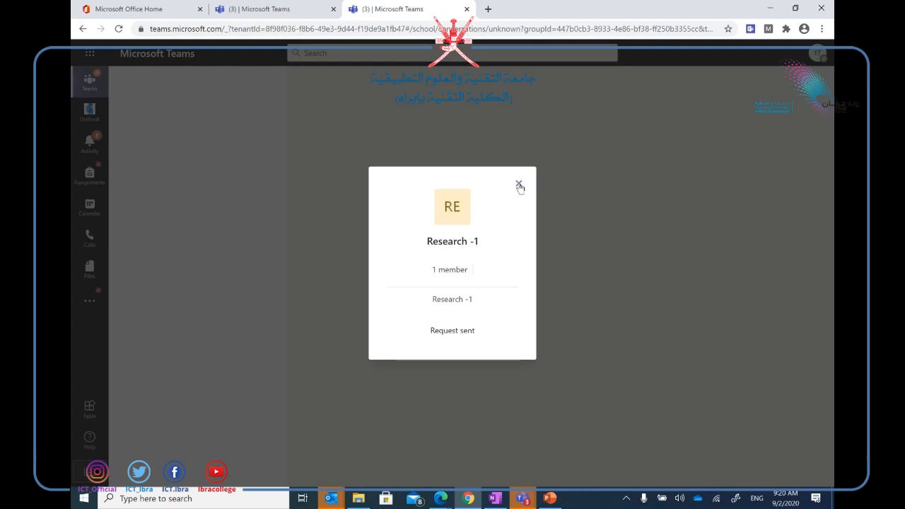
{"action": "left_click", "coordinate": [518, 183]}
{"action": "left_click", "coordinate": [557, 31]}
Reload Teams, open the All teams grid, and drag the الرخص المهنية - ادارة card to the front.
{"action": "key", "text": "Return"}
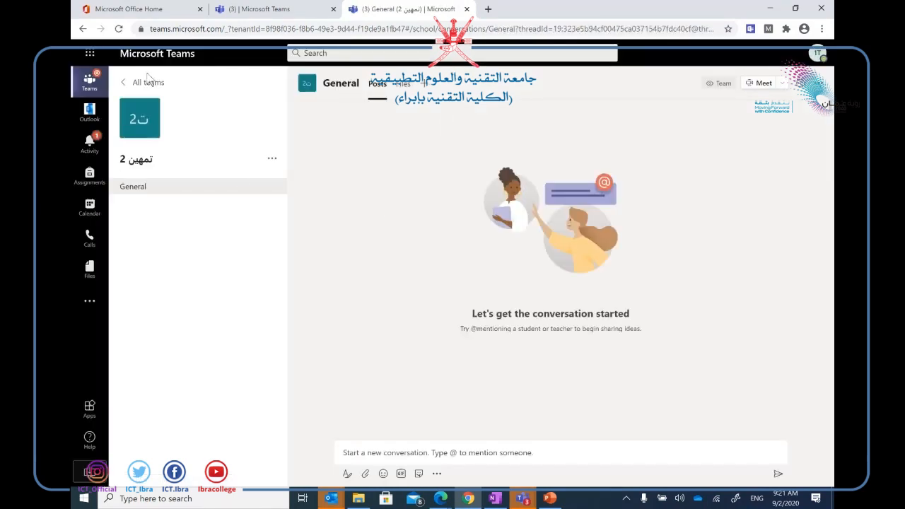
{"action": "left_click", "coordinate": [147, 82]}
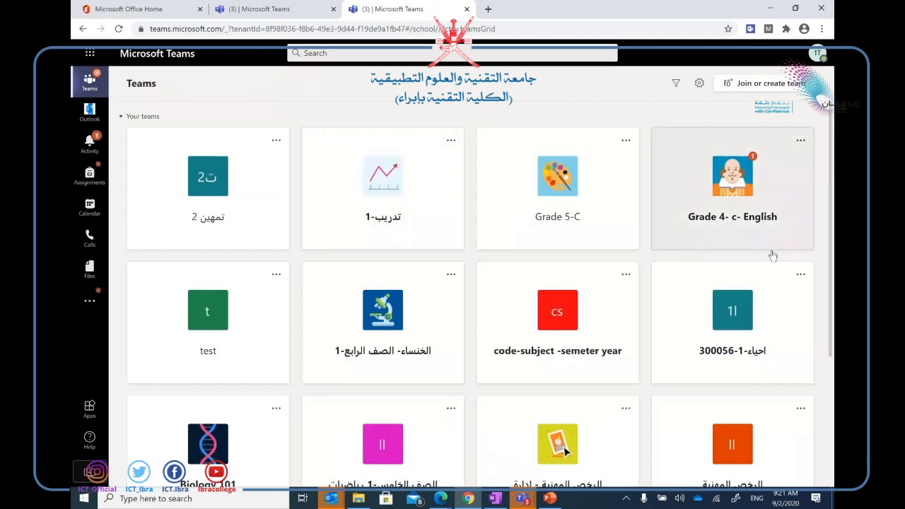
{"action": "left_click_drag", "start_coordinate": [565, 450], "coordinate": [216, 122]}
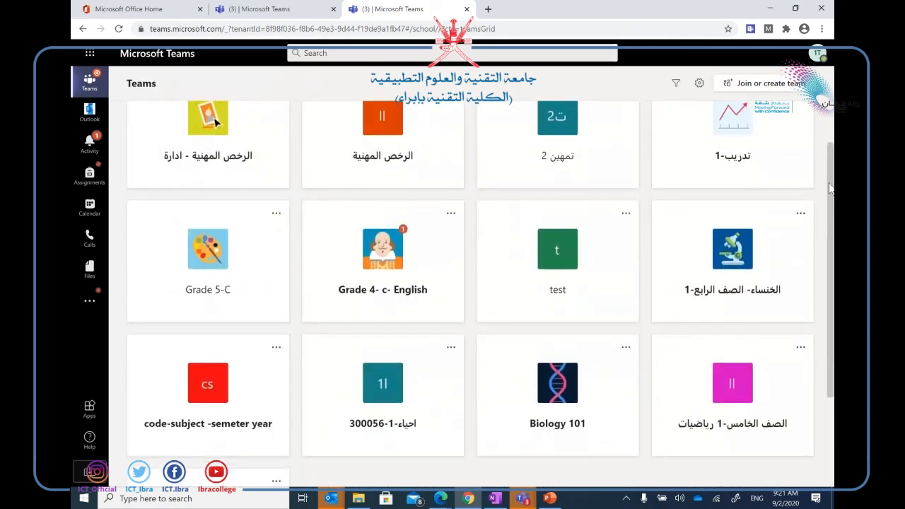
{"action": "left_click_drag", "start_coordinate": [829, 183], "coordinate": [820, 142]}
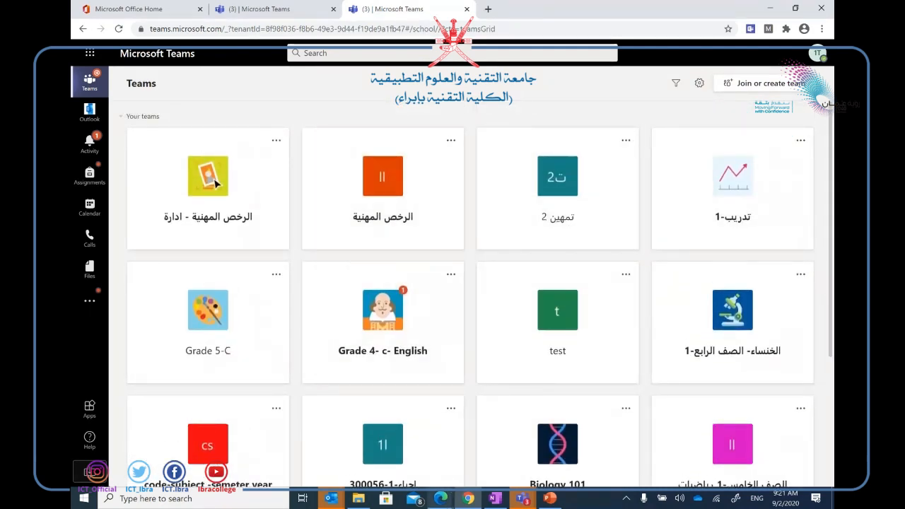
In the owner's window, accept the test account's Research -1 join request from Activity, then switch back.
{"action": "mouse_move", "coordinate": [440, 498]}
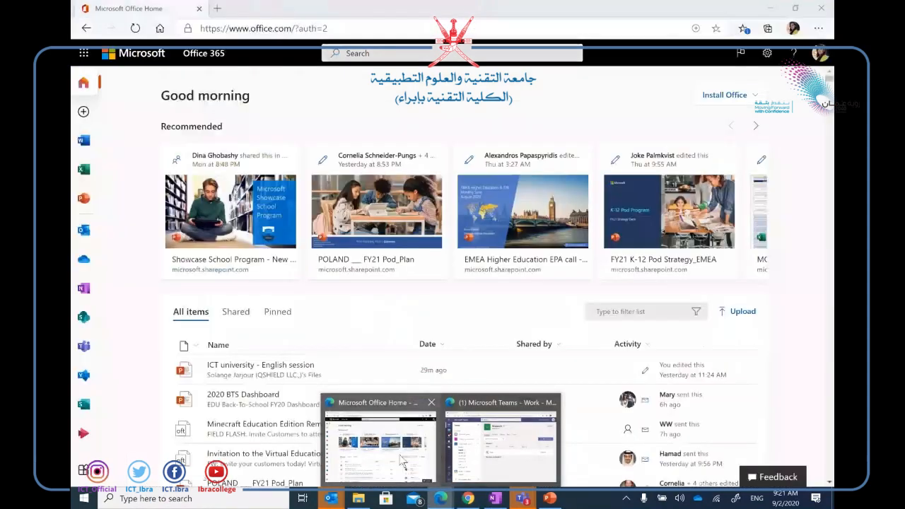
{"action": "left_click", "coordinate": [505, 438]}
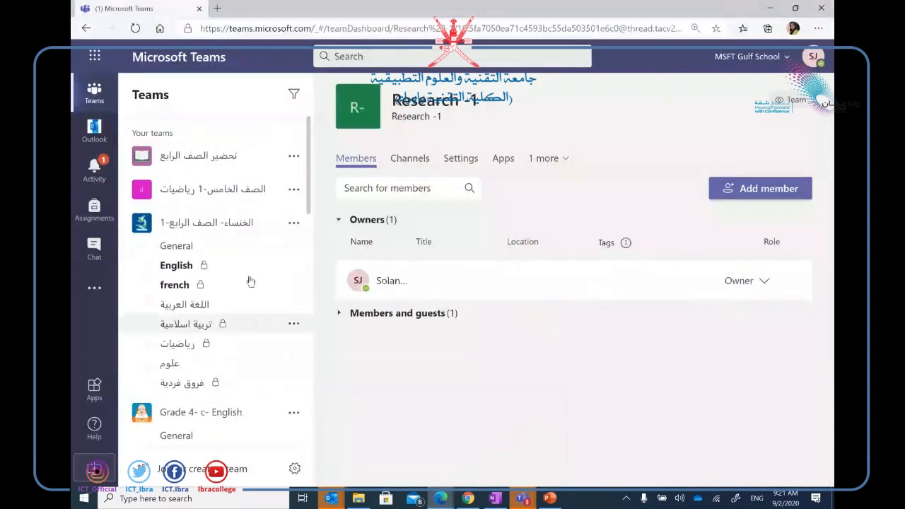
{"action": "left_click", "coordinate": [95, 174]}
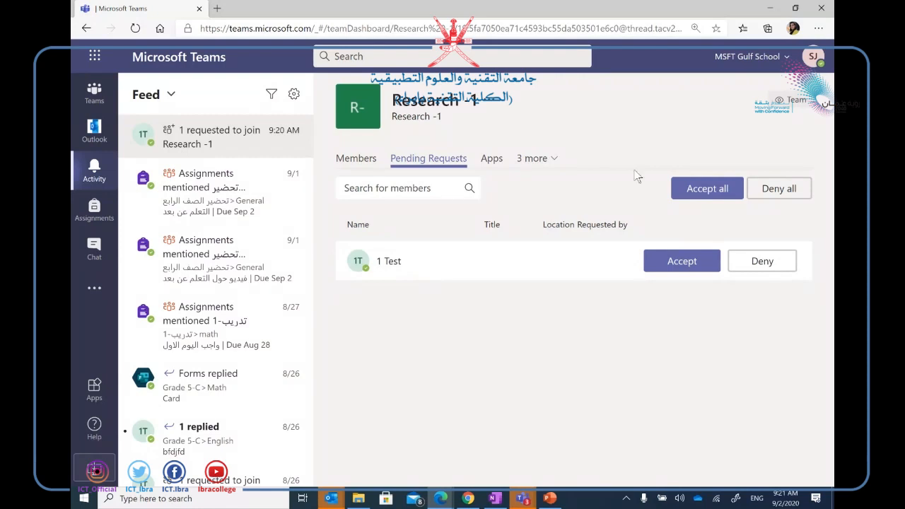
{"action": "left_click", "coordinate": [709, 188]}
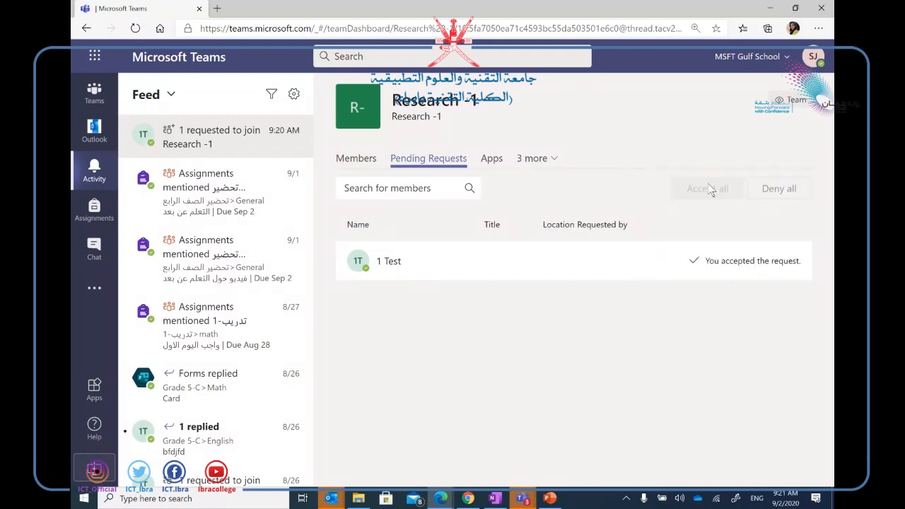
{"action": "left_click", "coordinate": [467, 498]}
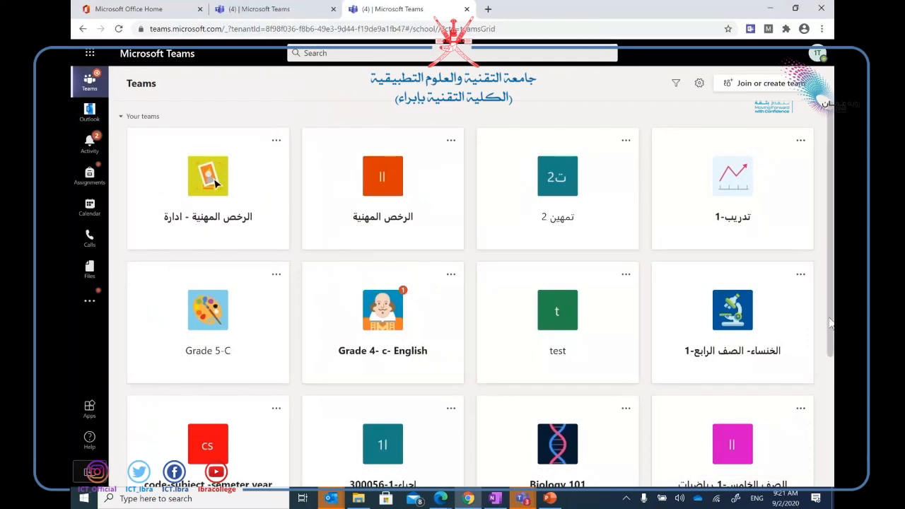
Scroll the teams grid, open the Research -1 card, and reload its General channel page.
{"action": "left_click_drag", "start_coordinate": [830, 322], "coordinate": [830, 325]}
{"action": "scroll", "coordinate": [830, 327], "scroll_direction": "down", "scroll_amount": 3}
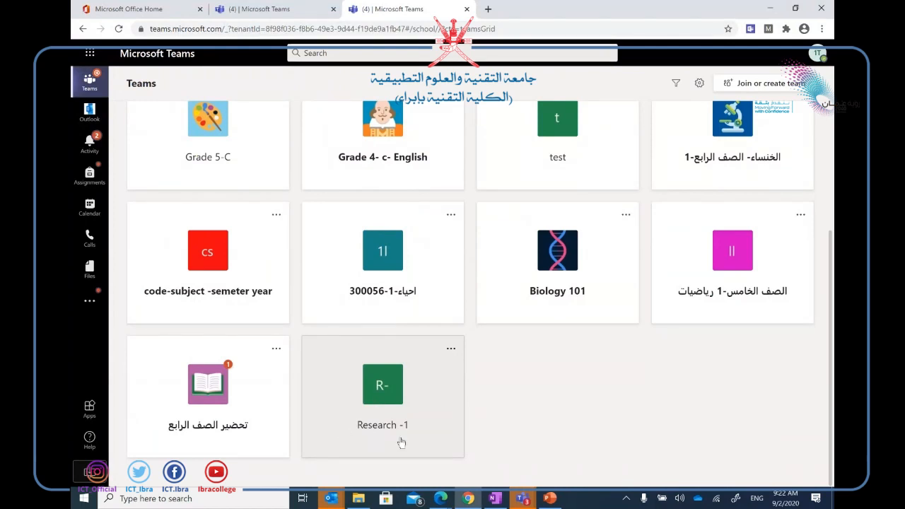
{"action": "left_click", "coordinate": [400, 409]}
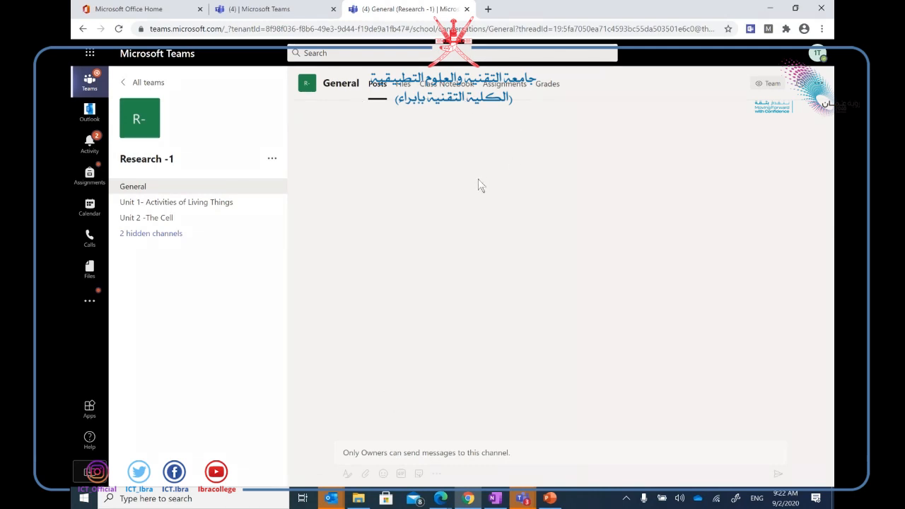
{"action": "left_click", "coordinate": [486, 29]}
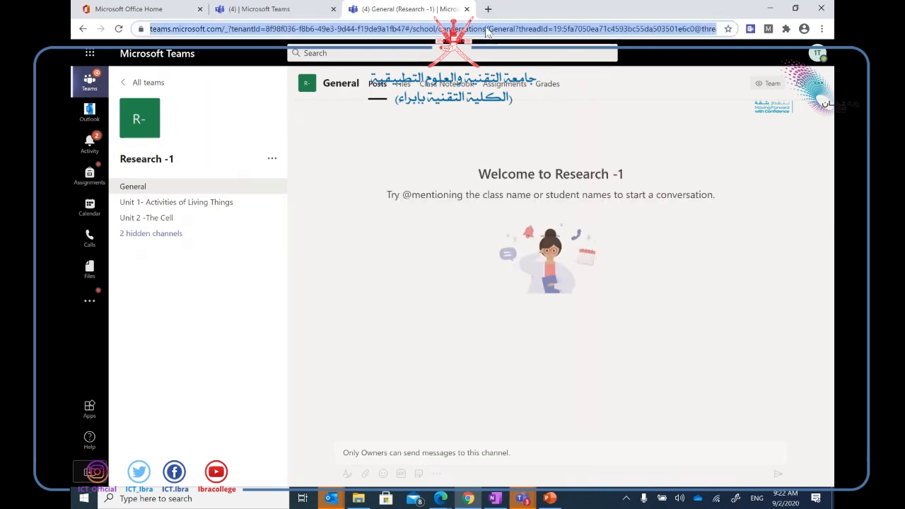
{"action": "key", "text": "Return"}
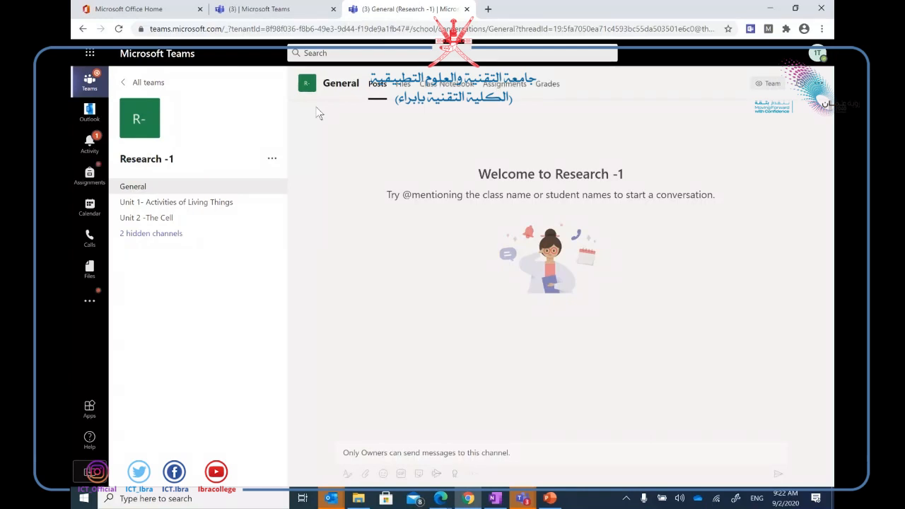
Search 'refined teams' in a new tab and open the Refined Microsoft Teams Chrome Web Store listing.
{"action": "left_click", "coordinate": [487, 10]}
{"action": "type", "text": "refi"}
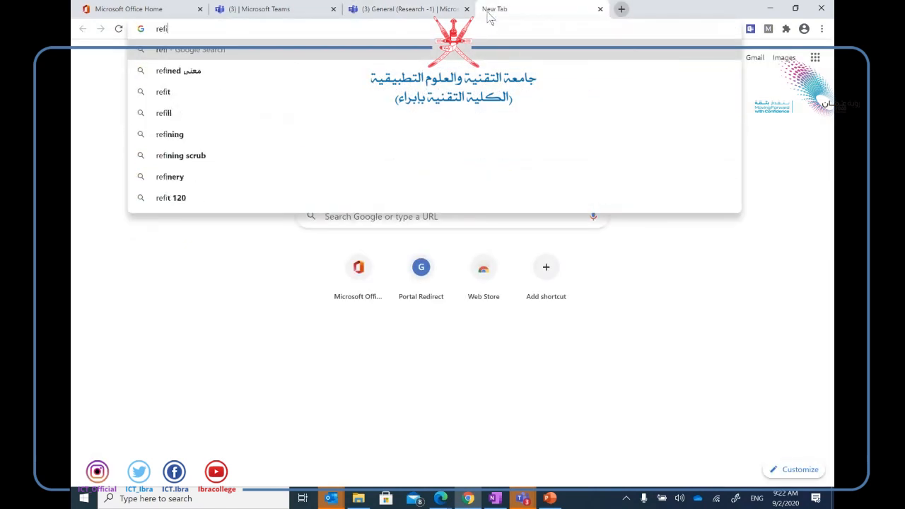
{"action": "type", "text": "ned teams"}
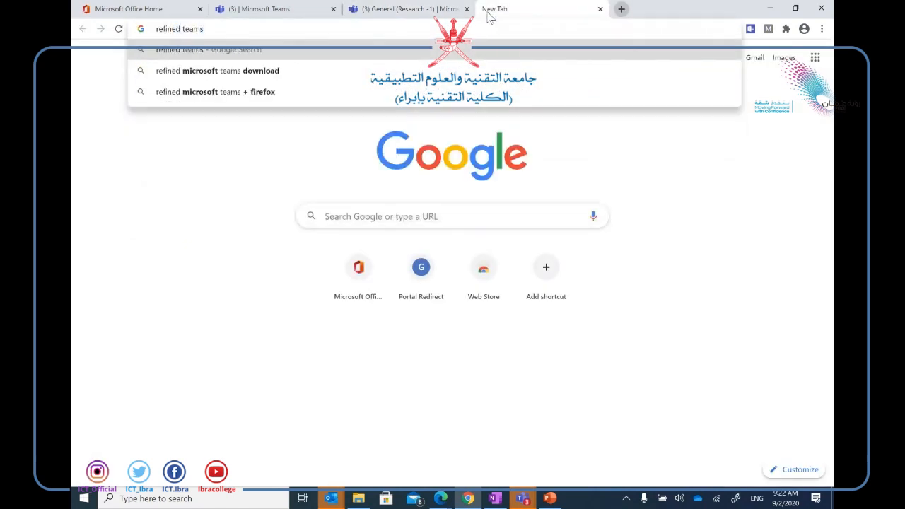
{"action": "key", "text": "Return"}
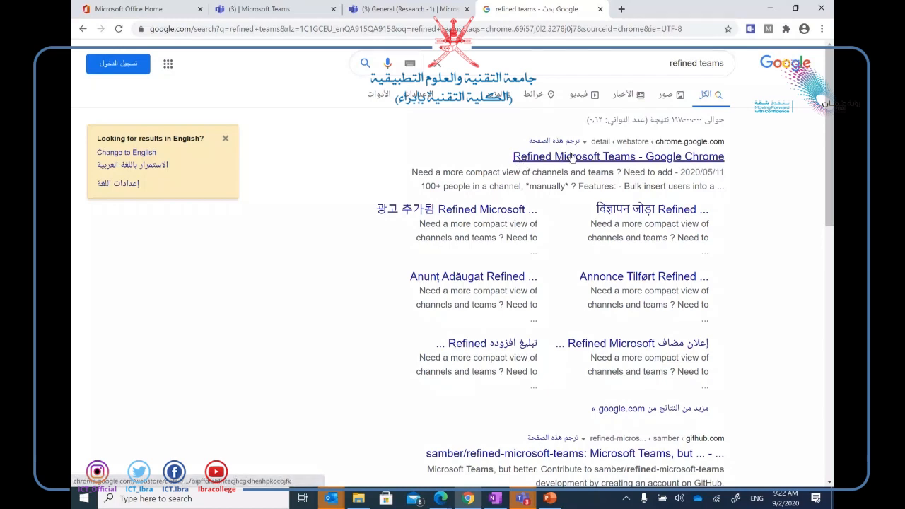
{"action": "left_click", "coordinate": [625, 159]}
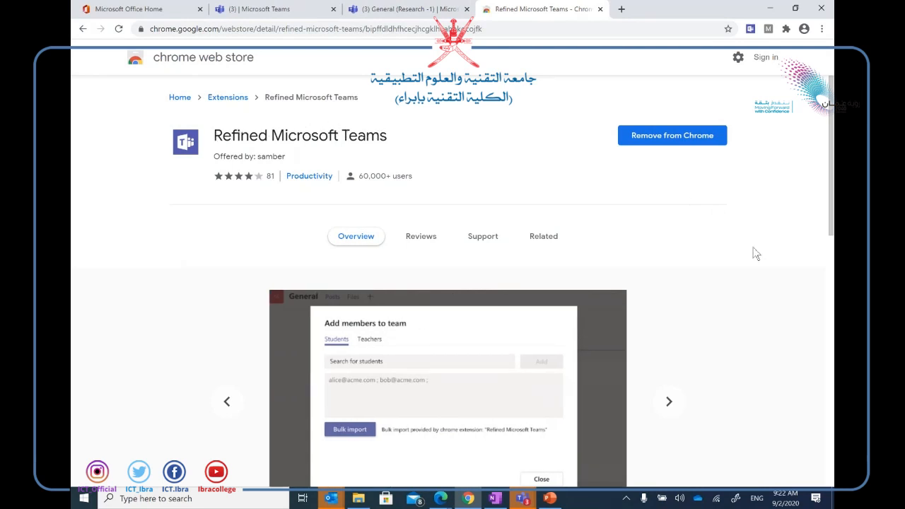
Scroll through the Refined Microsoft Teams store page to review the extension's details.
{"action": "scroll", "coordinate": [755, 254], "scroll_direction": "down", "scroll_amount": 6}
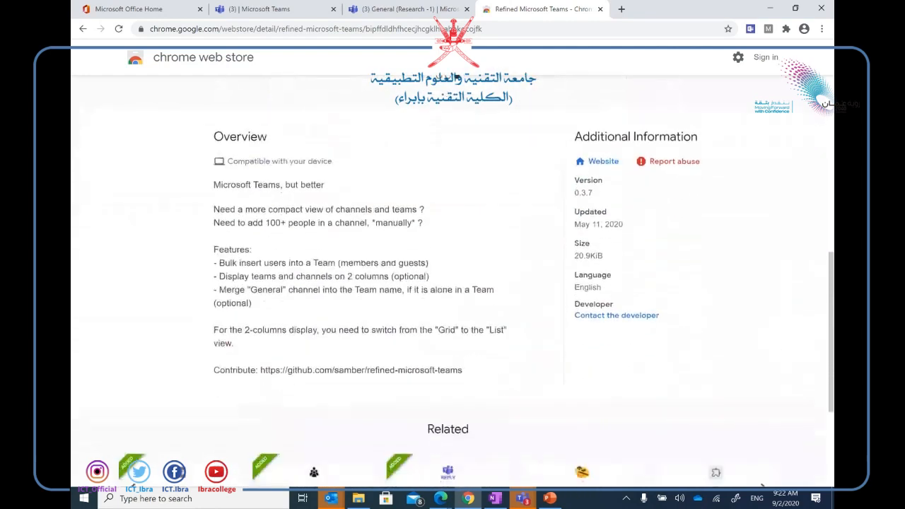
{"action": "scroll", "coordinate": [452, 282], "scroll_direction": "down", "scroll_amount": 3}
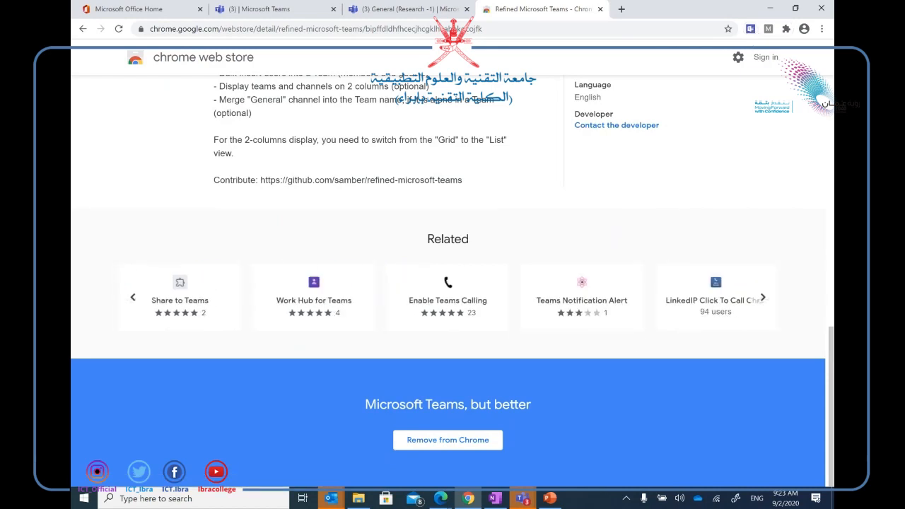
{"action": "scroll", "coordinate": [453, 283], "scroll_direction": "up", "scroll_amount": 5}
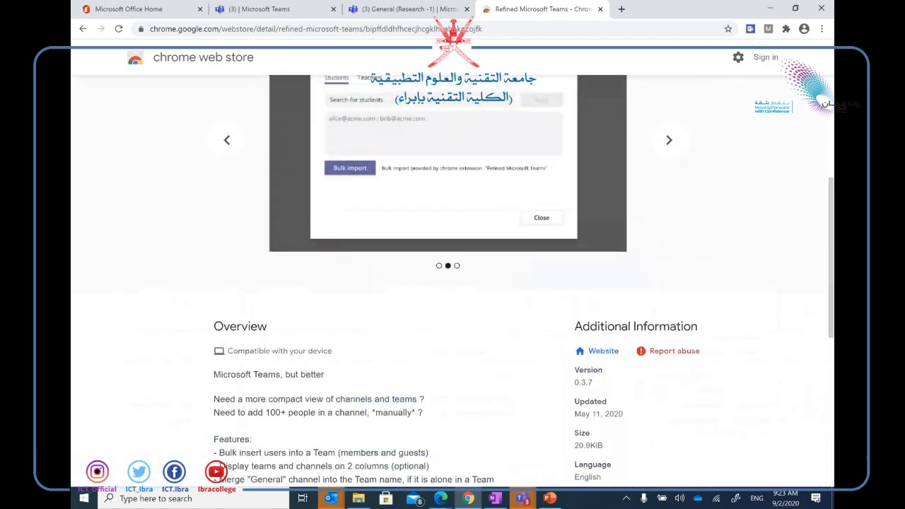
{"action": "scroll", "coordinate": [453, 282], "scroll_direction": "up", "scroll_amount": 1}
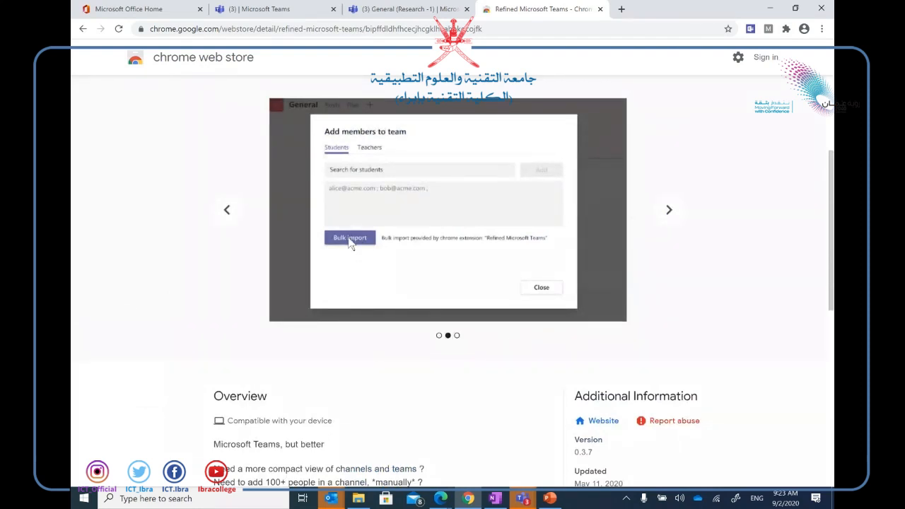
{"action": "scroll", "coordinate": [350, 242], "scroll_direction": "up", "scroll_amount": 1}
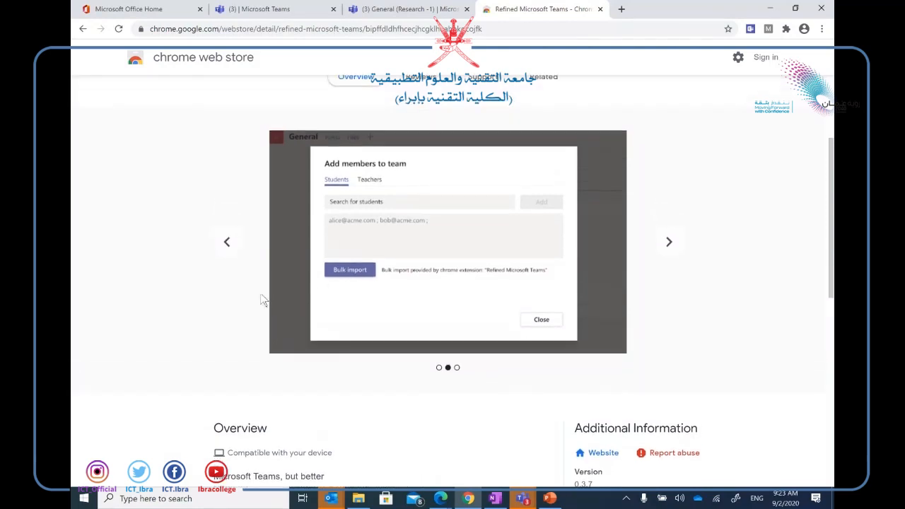
{"action": "scroll", "coordinate": [400, 299], "scroll_direction": "down", "scroll_amount": 3}
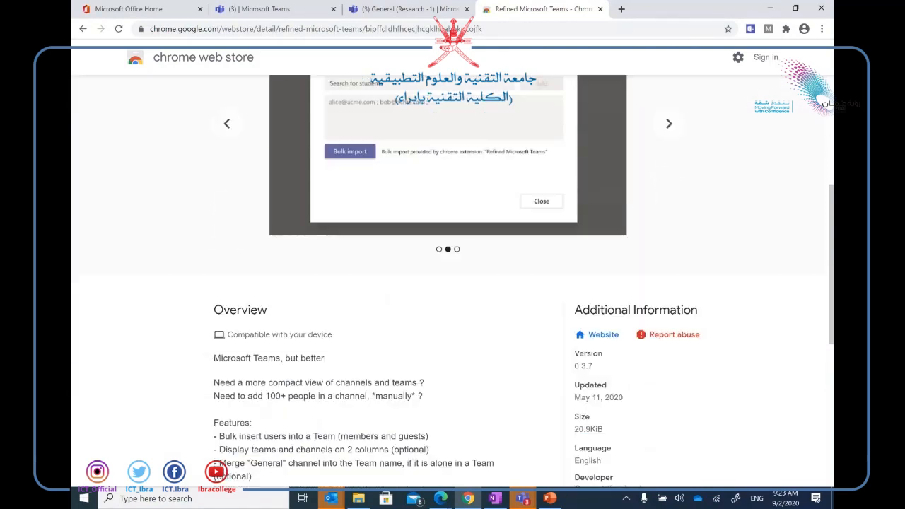
{"action": "scroll", "coordinate": [452, 283], "scroll_direction": "down", "scroll_amount": 1}
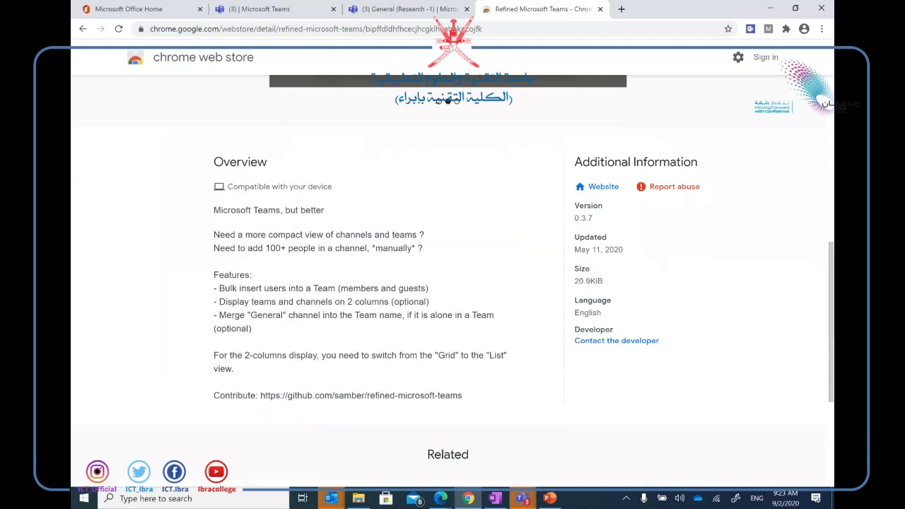
{"action": "scroll", "coordinate": [452, 283], "scroll_direction": "down", "scroll_amount": 2}
{"action": "scroll", "coordinate": [453, 283], "scroll_direction": "up", "scroll_amount": 8}
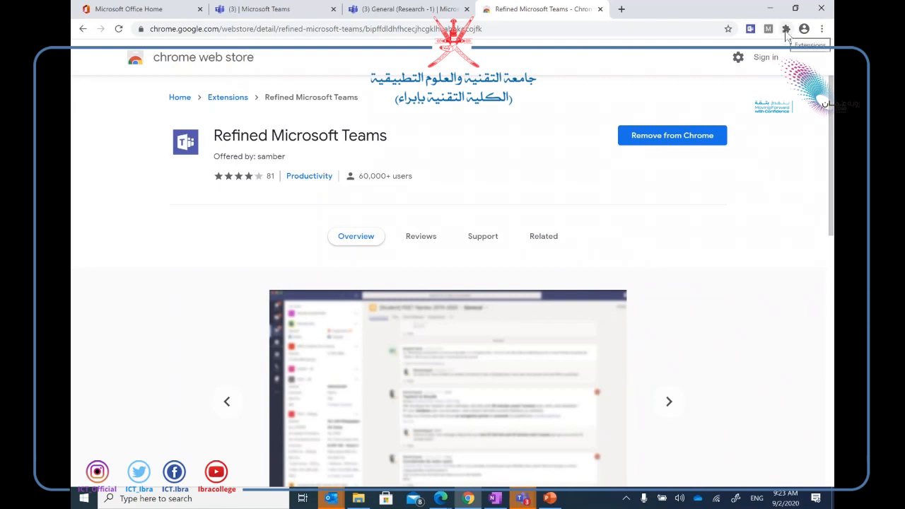
Enable and save the extension's '2 columns display' option, then return to the Research -1 team.
{"action": "left_click", "coordinate": [750, 30]}
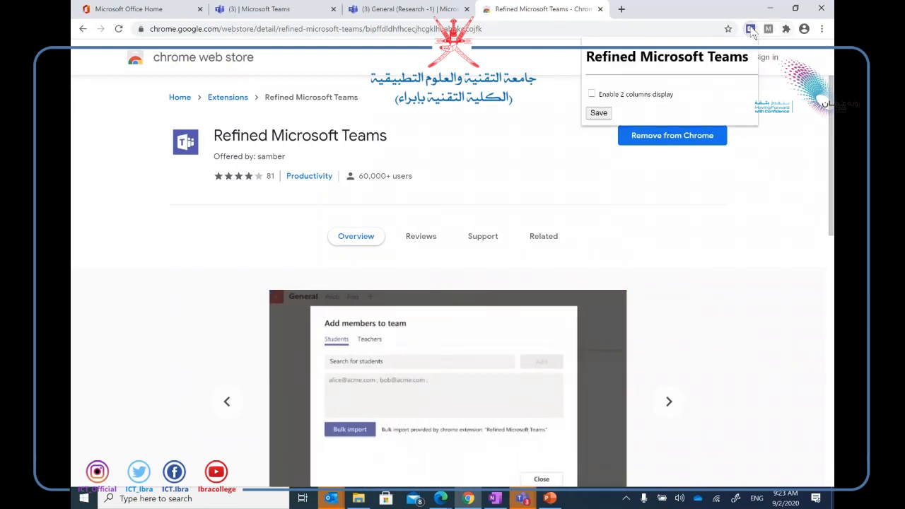
{"action": "left_click", "coordinate": [591, 95]}
{"action": "left_click", "coordinate": [599, 113]}
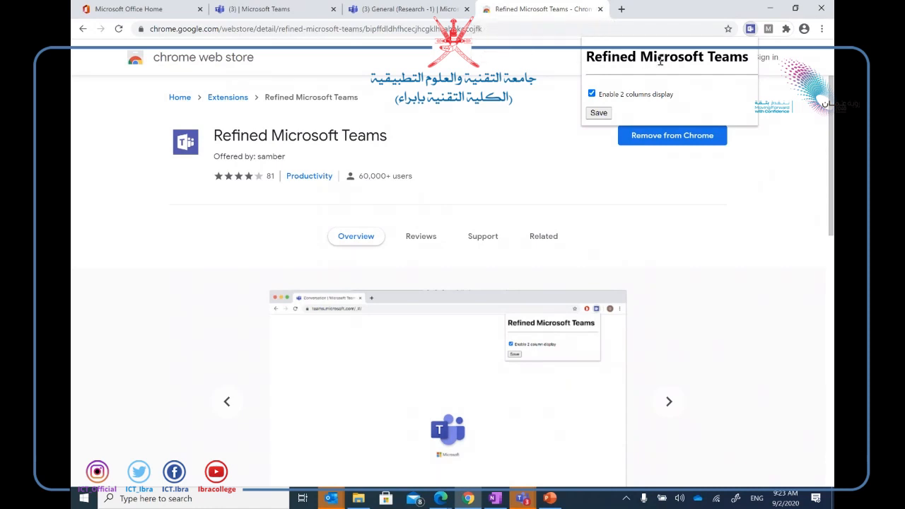
{"action": "left_click", "coordinate": [381, 11]}
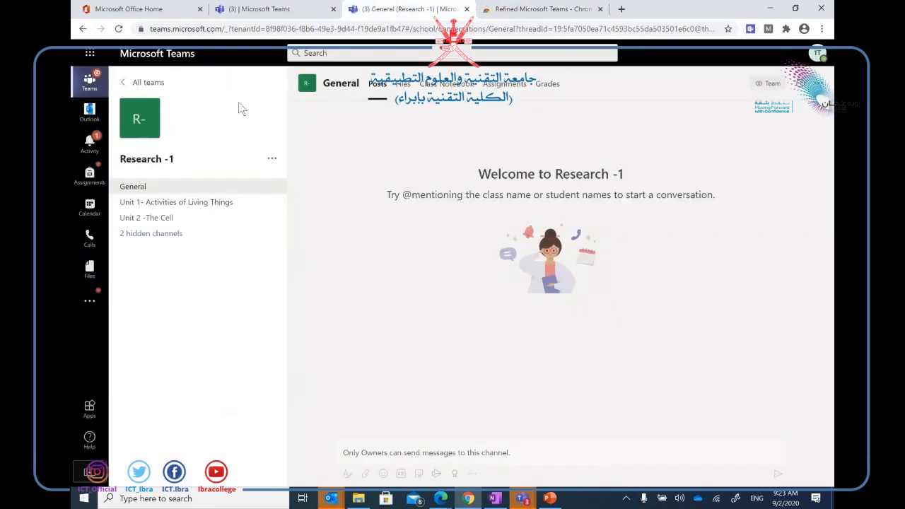
Open the 'test' team from All teams and choose Add member from its options menu.
{"action": "left_click", "coordinate": [157, 84]}
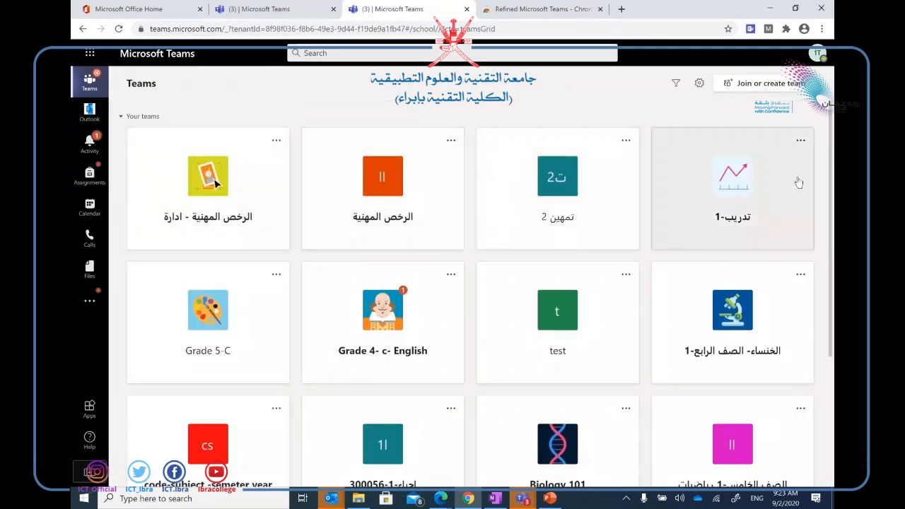
{"action": "left_click", "coordinate": [587, 330]}
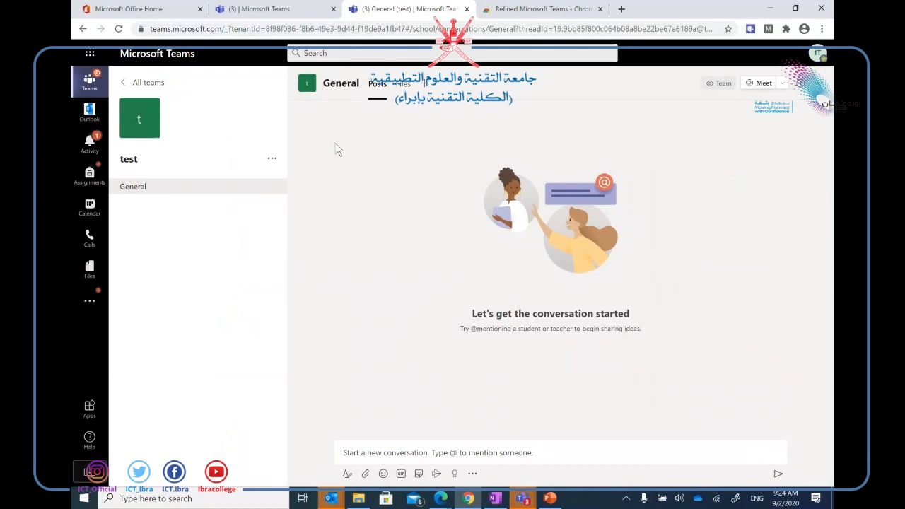
{"action": "left_click", "coordinate": [275, 162]}
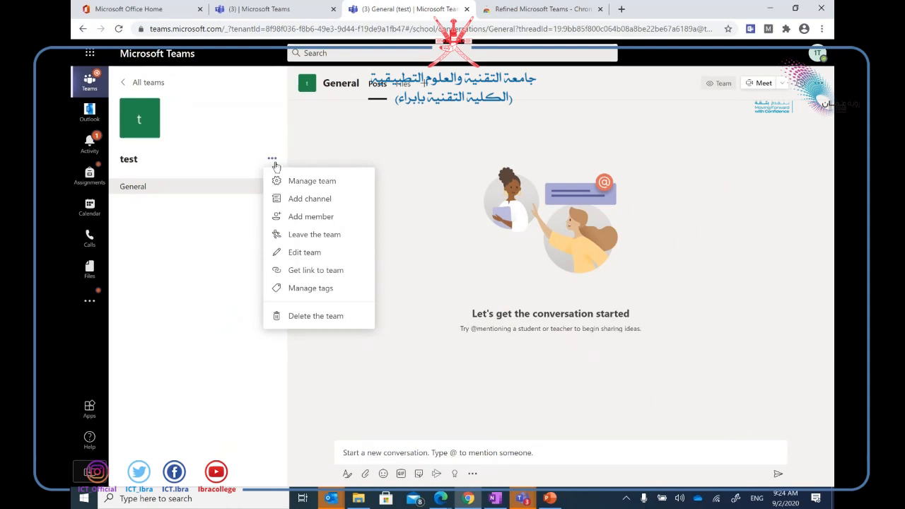
{"action": "left_click", "coordinate": [310, 220]}
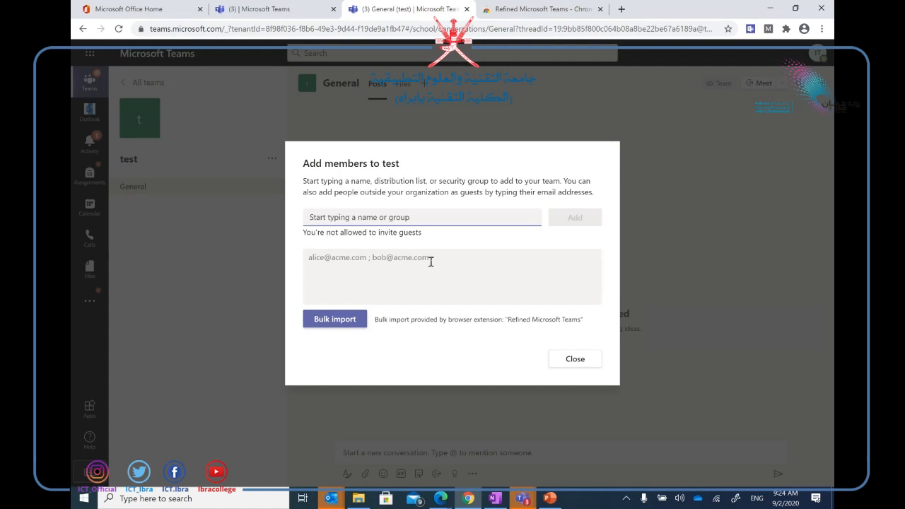
Bulk-import one member into the test team by entering their e-mail address.
{"action": "left_click", "coordinate": [314, 259]}
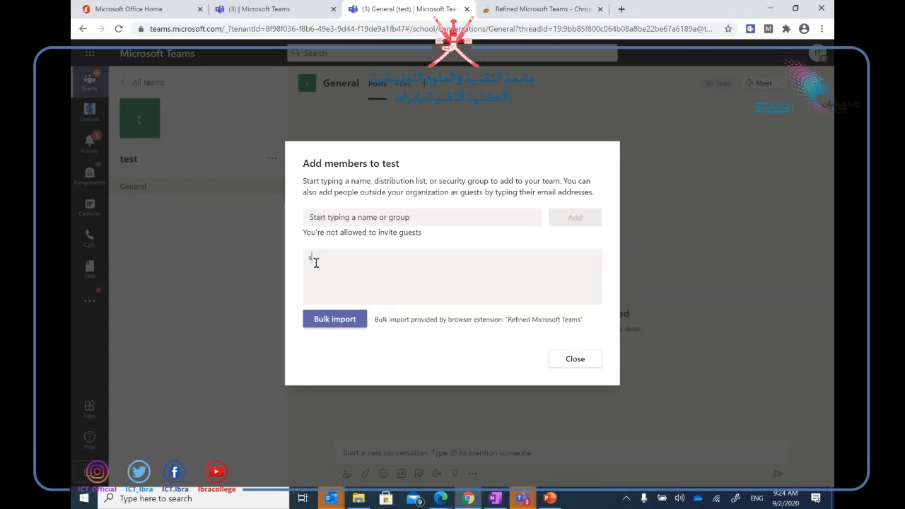
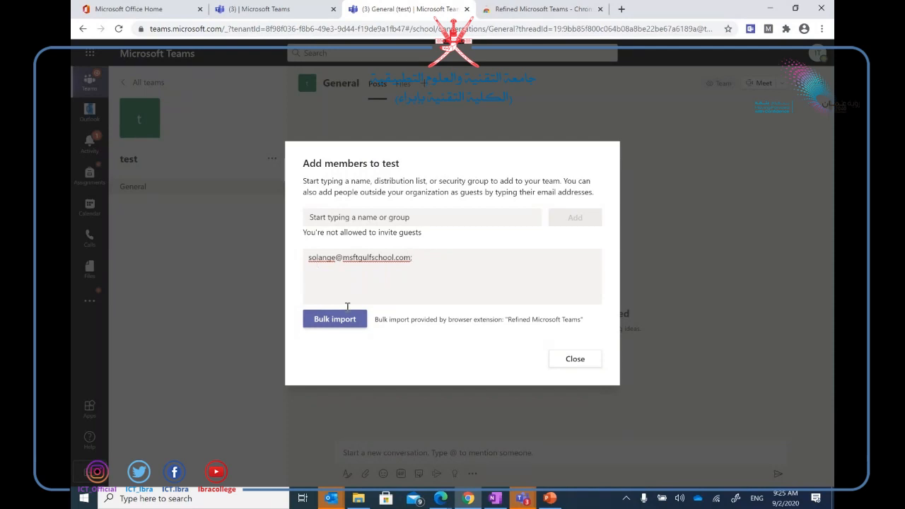
{"action": "left_click", "coordinate": [340, 329]}
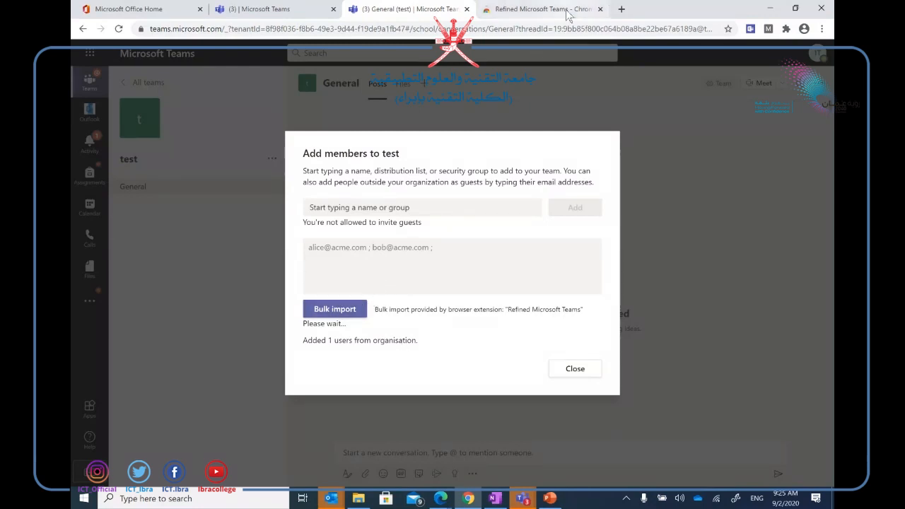
Close the add-members dialog and present the PowerPoint Agenda slide full screen.
{"action": "left_click", "coordinate": [542, 8]}
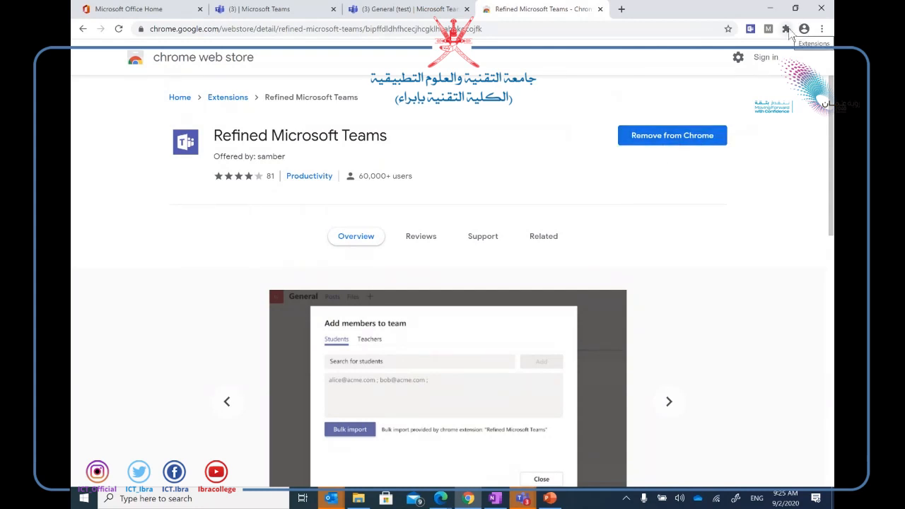
{"action": "left_click", "coordinate": [416, 9]}
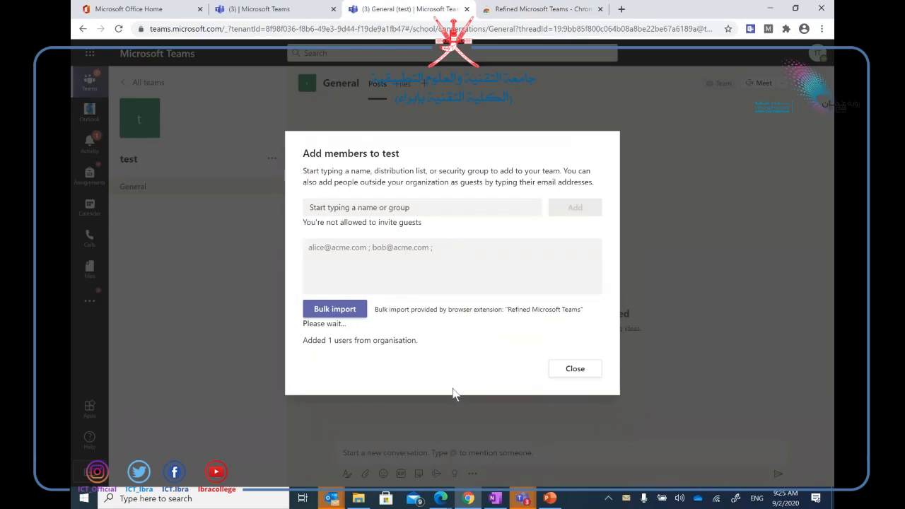
{"action": "left_click", "coordinate": [583, 372]}
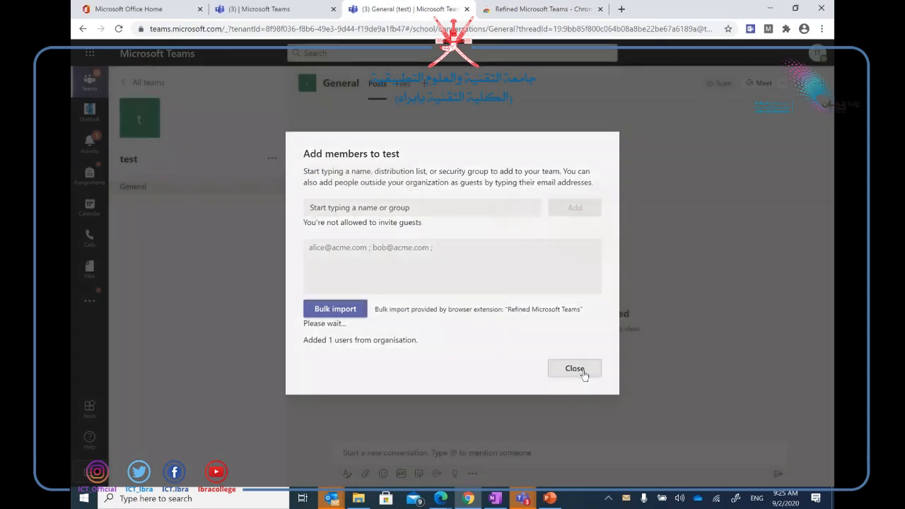
{"action": "left_click", "coordinate": [549, 498]}
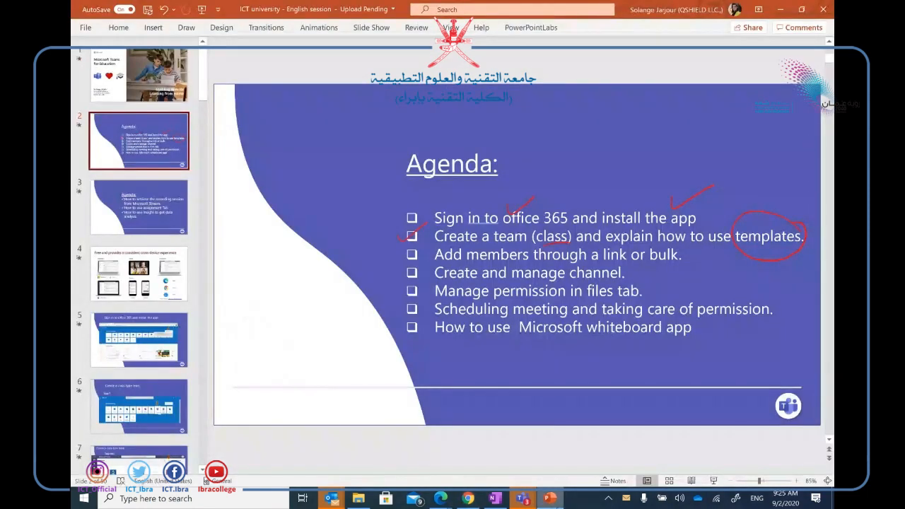
{"action": "left_click", "coordinate": [713, 481]}
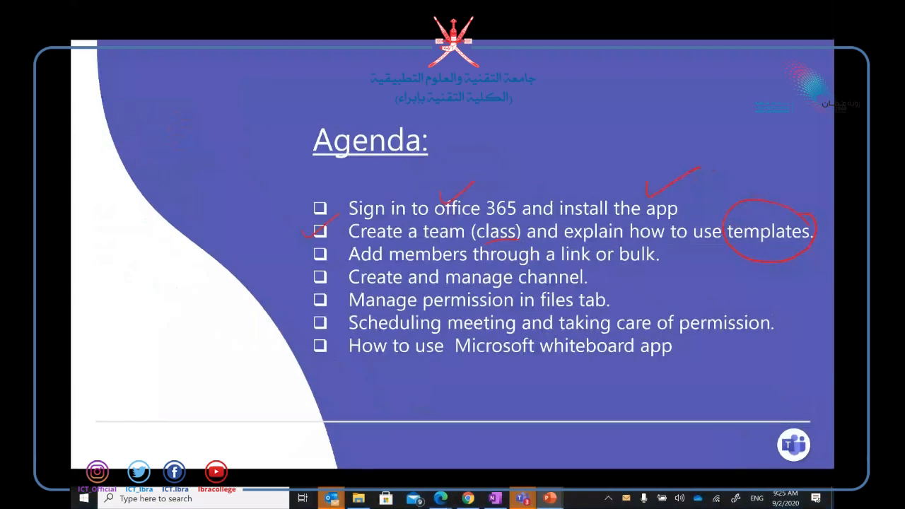
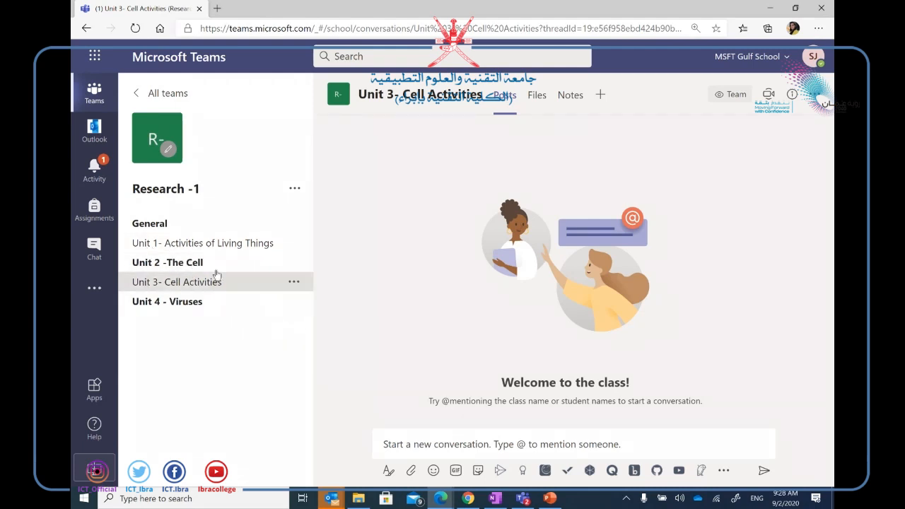
Open the Unit 1- Activities of Living Things channel, then start adding a channel to Research -1.
{"action": "left_click", "coordinate": [209, 250]}
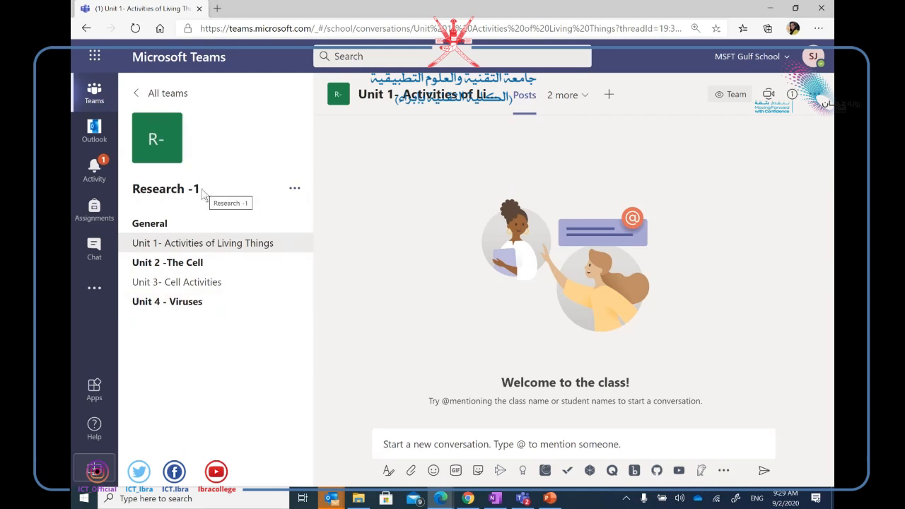
{"action": "left_click", "coordinate": [295, 191]}
{"action": "left_click", "coordinate": [359, 242]}
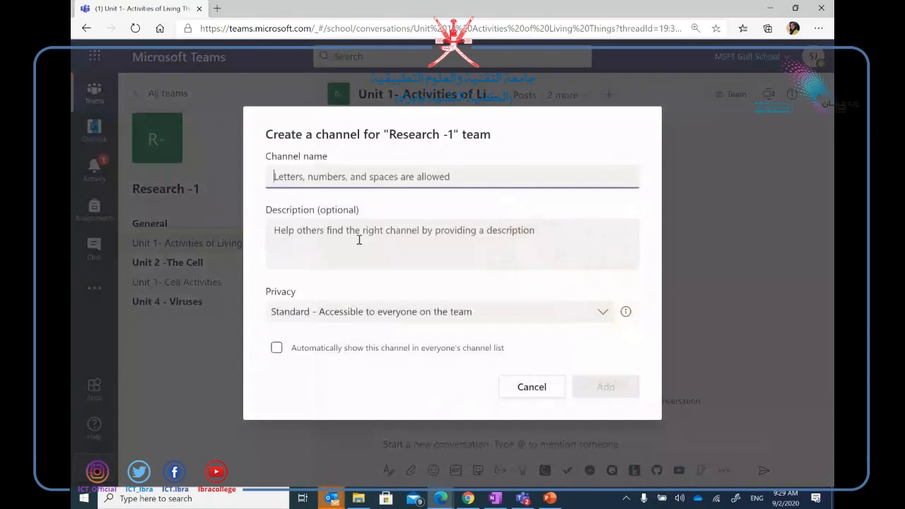
Create the Standard channel 'Unit 5- Macrobiotics', correcting the misspelled 'Microbiotics' from spelling suggestions.
{"action": "type", "text": "Unit 5-"}
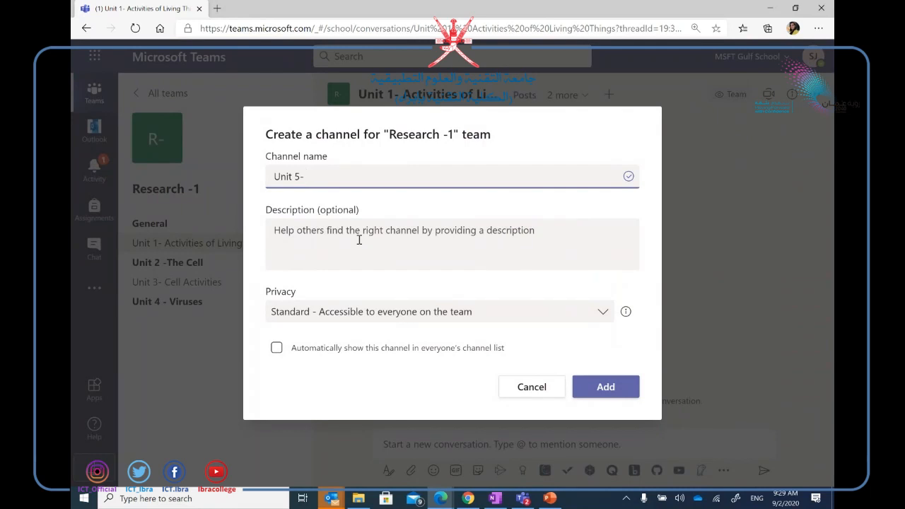
{"action": "type", "text": "Microbiotics"}
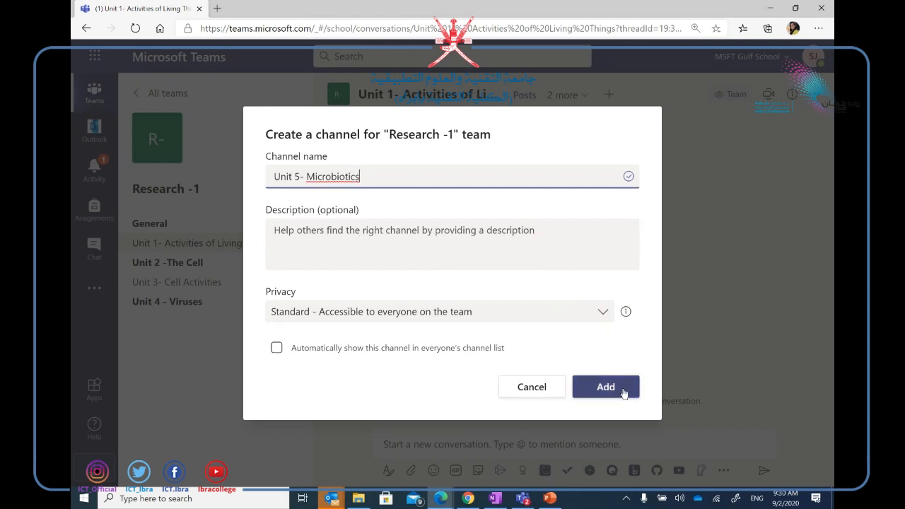
{"action": "right_click", "coordinate": [338, 178]}
{"action": "left_click", "coordinate": [376, 186]}
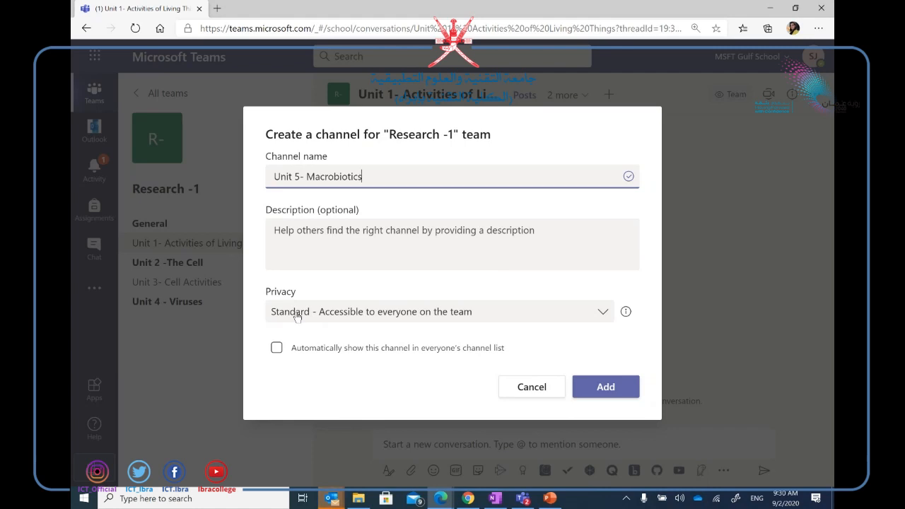
{"action": "left_click", "coordinate": [605, 313]}
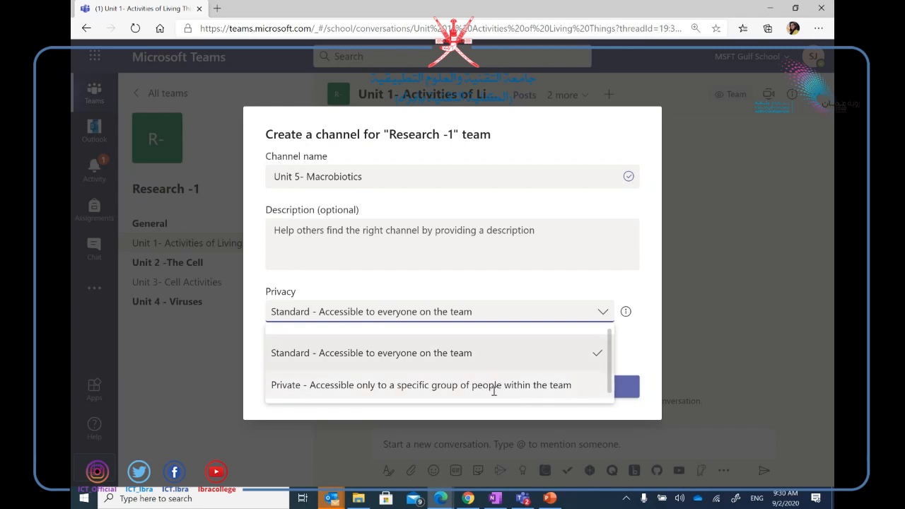
{"action": "left_click", "coordinate": [517, 264]}
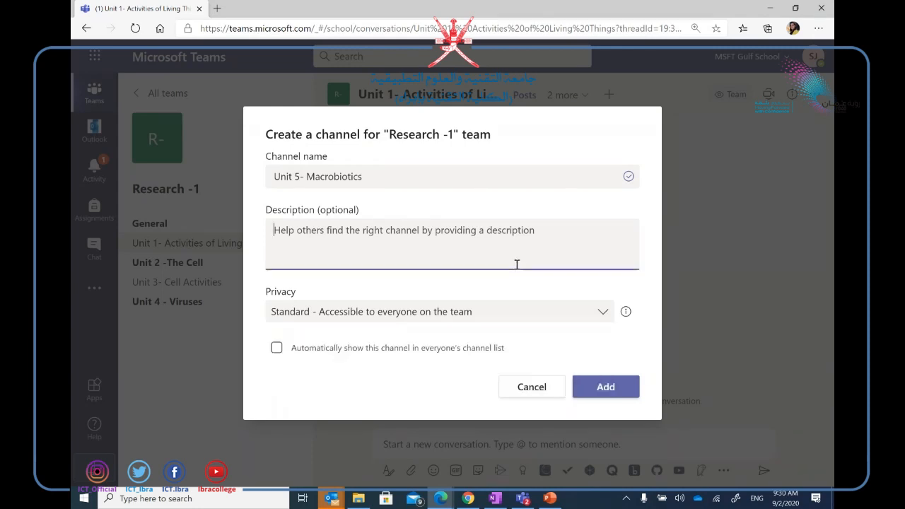
{"action": "left_click", "coordinate": [601, 395]}
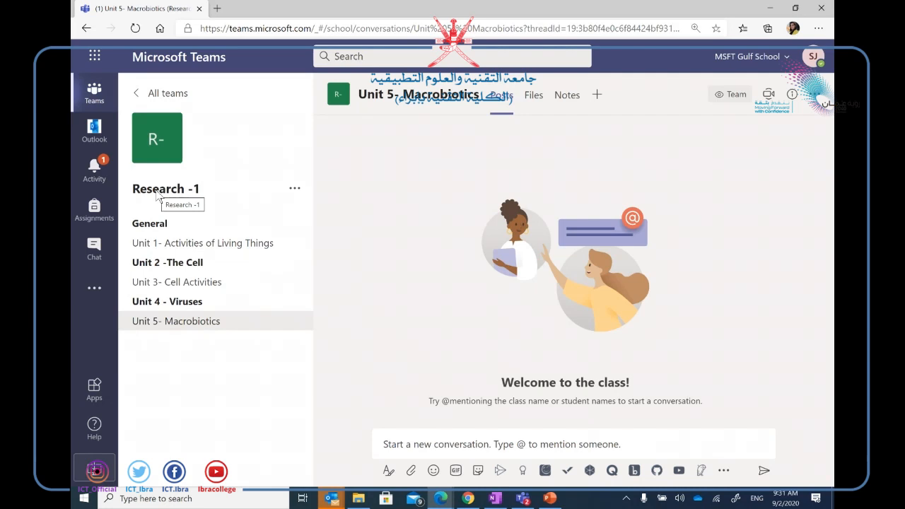
Set up a new channel named 'Group 1' with Private privacy in Research -1.
{"action": "left_click", "coordinate": [296, 191]}
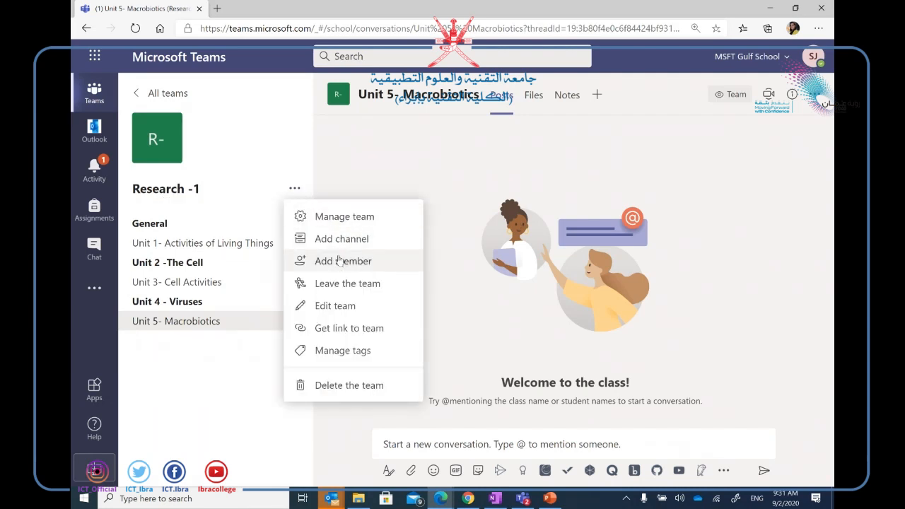
{"action": "left_click", "coordinate": [350, 238]}
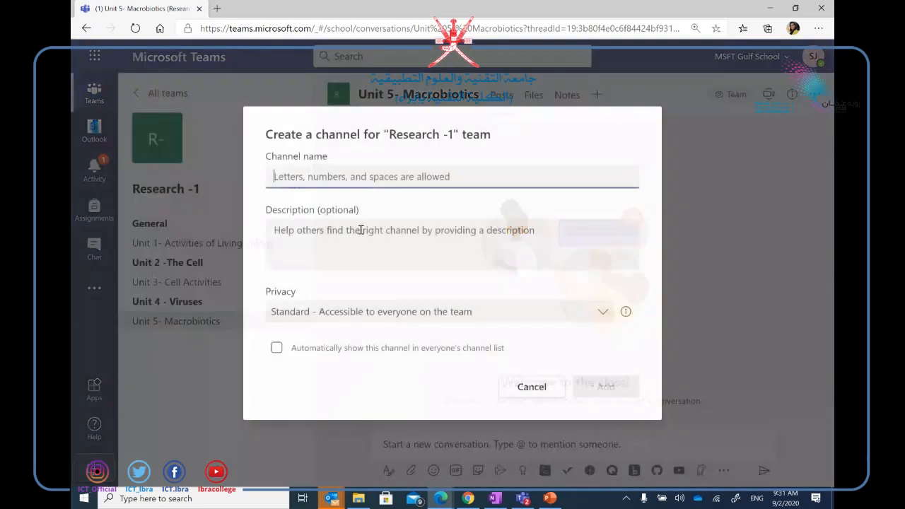
{"action": "type", "text": "Group 1"}
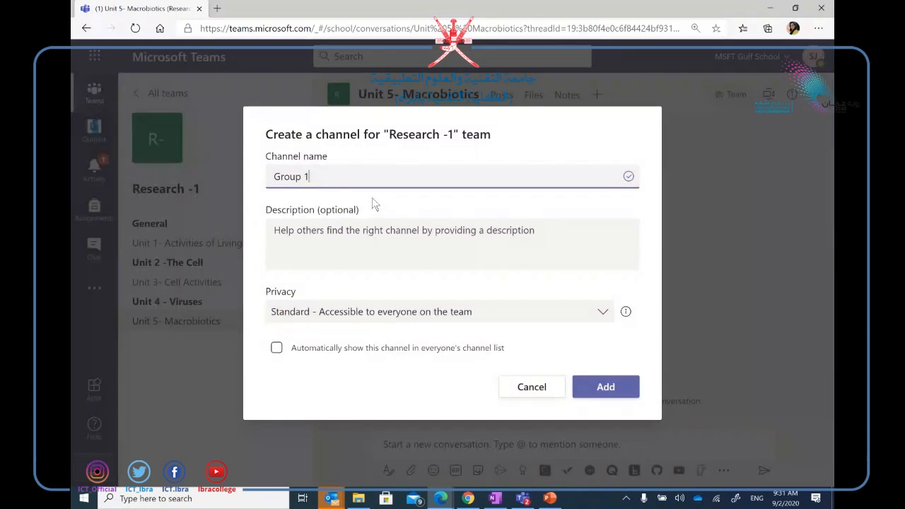
{"action": "left_click", "coordinate": [598, 314]}
{"action": "left_click", "coordinate": [520, 385]}
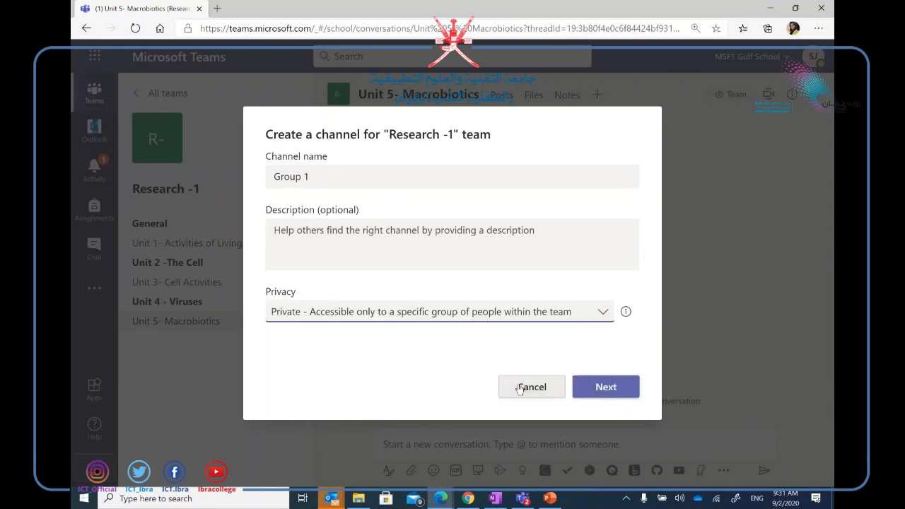
{"action": "left_click", "coordinate": [612, 386]}
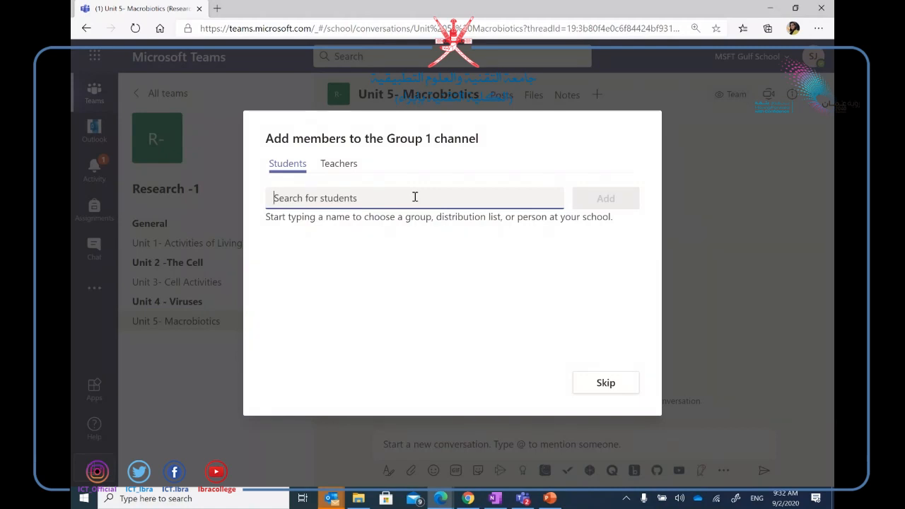
Search for and add one student as a member of Group 1, then finish.
{"action": "type", "text": "1"}
{"action": "left_click", "coordinate": [354, 239]}
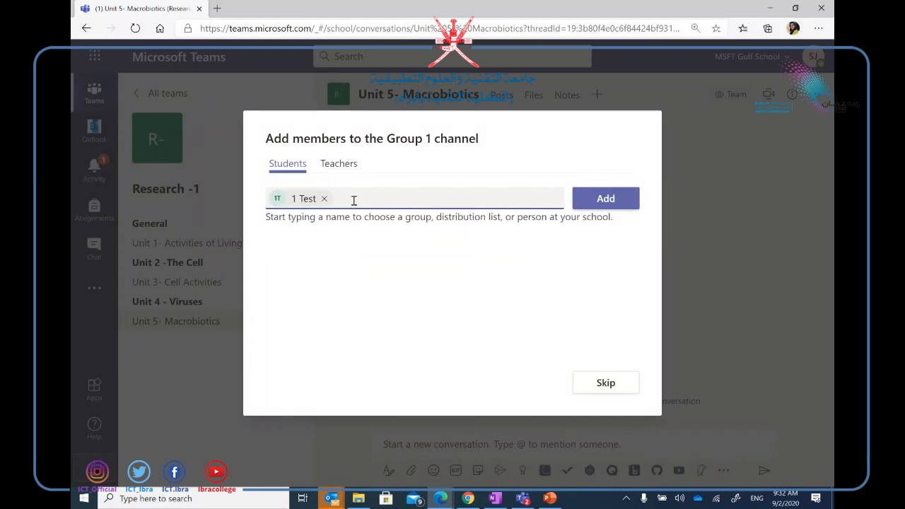
{"action": "left_click", "coordinate": [597, 204]}
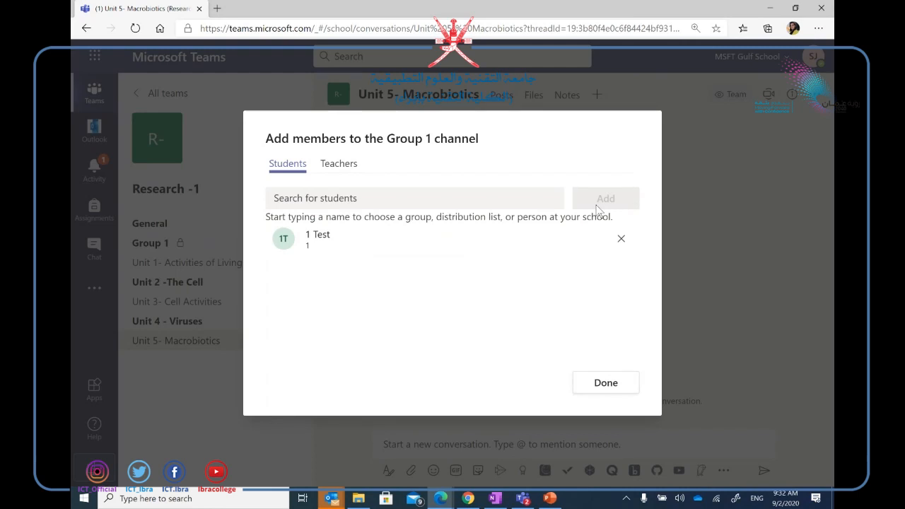
{"action": "left_click", "coordinate": [603, 384]}
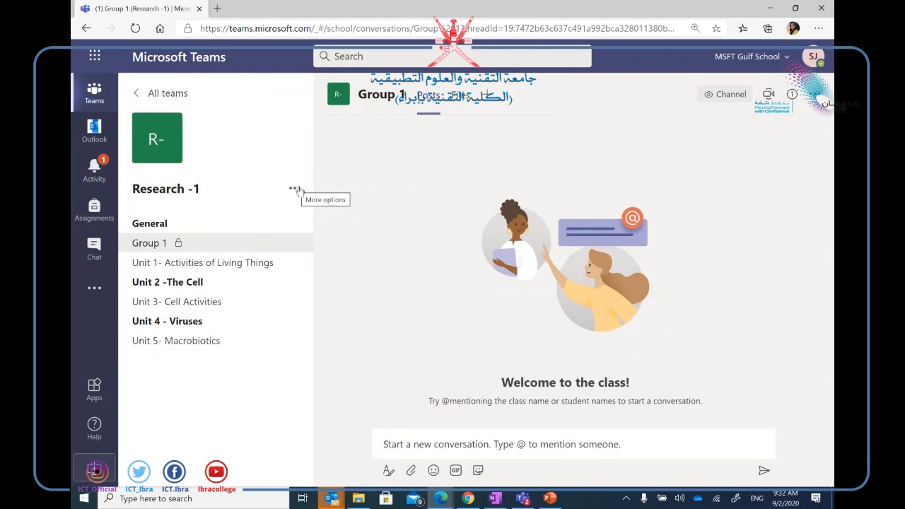
Start another Research -1 channel named 'Group 2' and set its privacy to Private.
{"action": "left_click", "coordinate": [296, 189]}
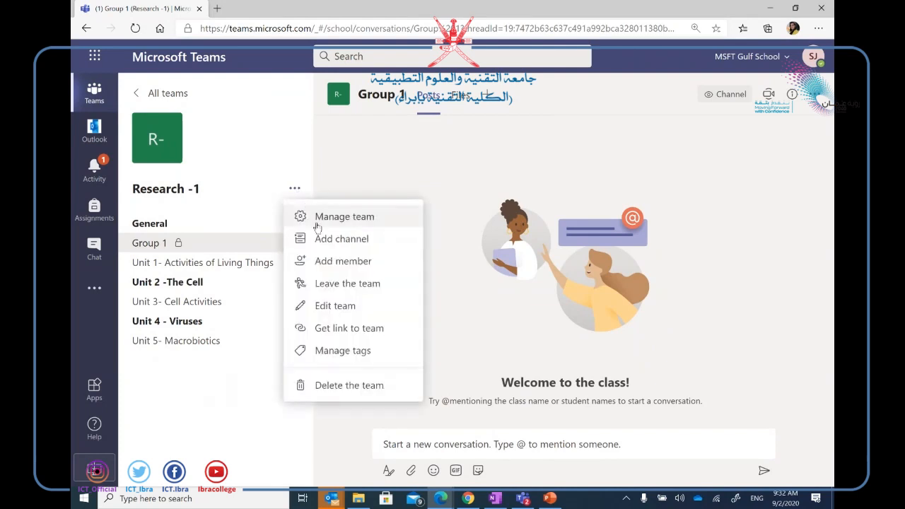
{"action": "left_click", "coordinate": [334, 262]}
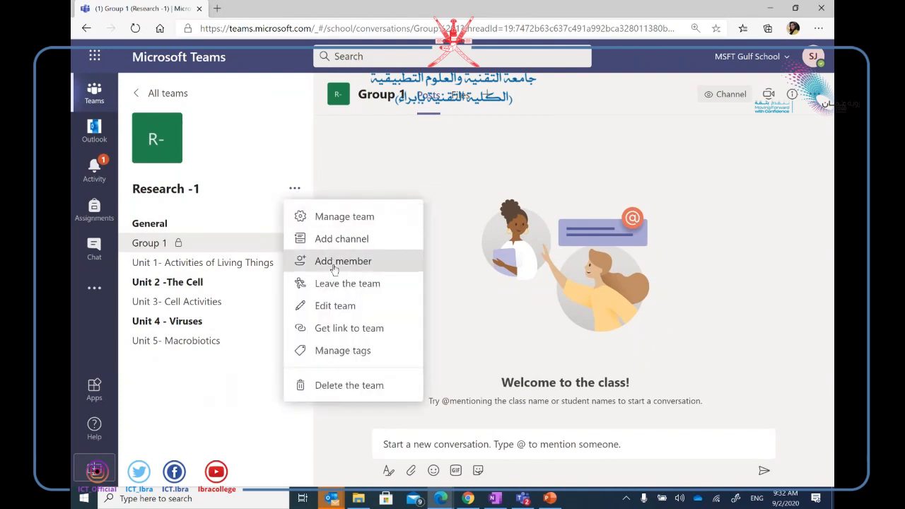
{"action": "left_click", "coordinate": [342, 239]}
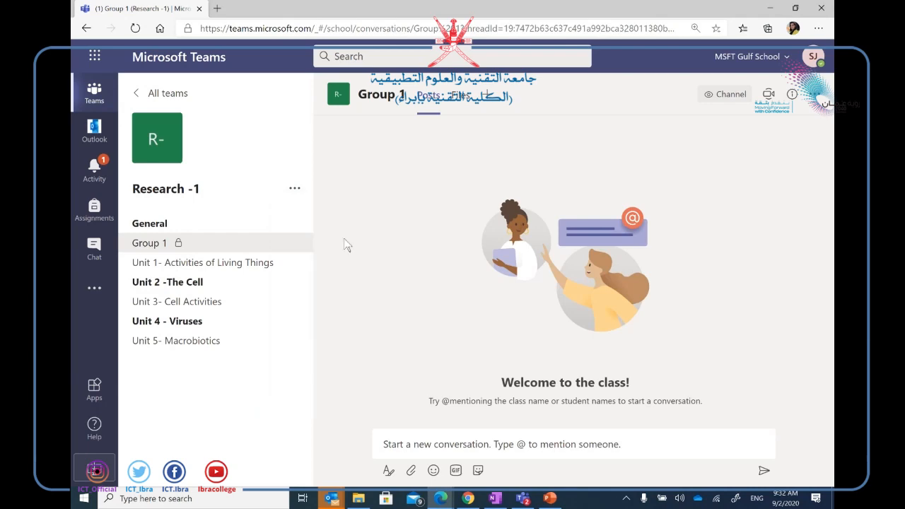
{"action": "left_click", "coordinate": [295, 188]}
{"action": "left_click", "coordinate": [326, 242]}
{"action": "type", "text": "Gr"}
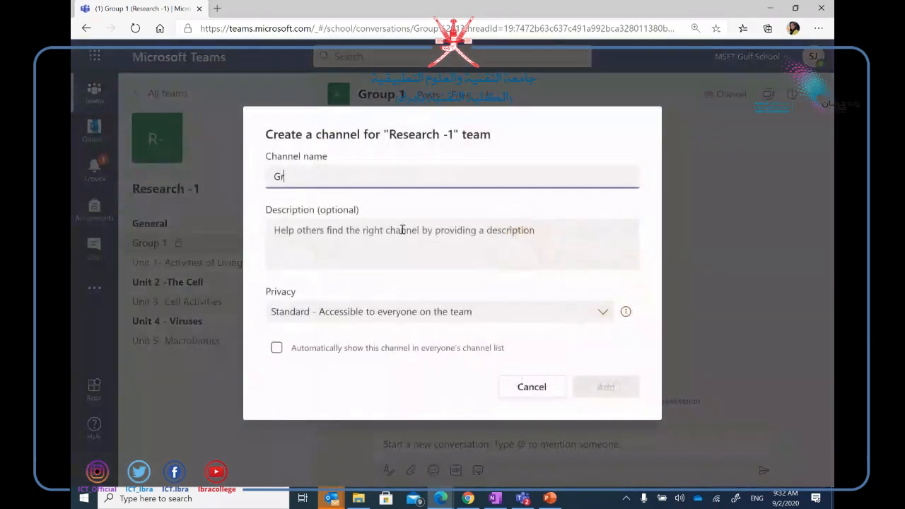
{"action": "type", "text": "oup 2"}
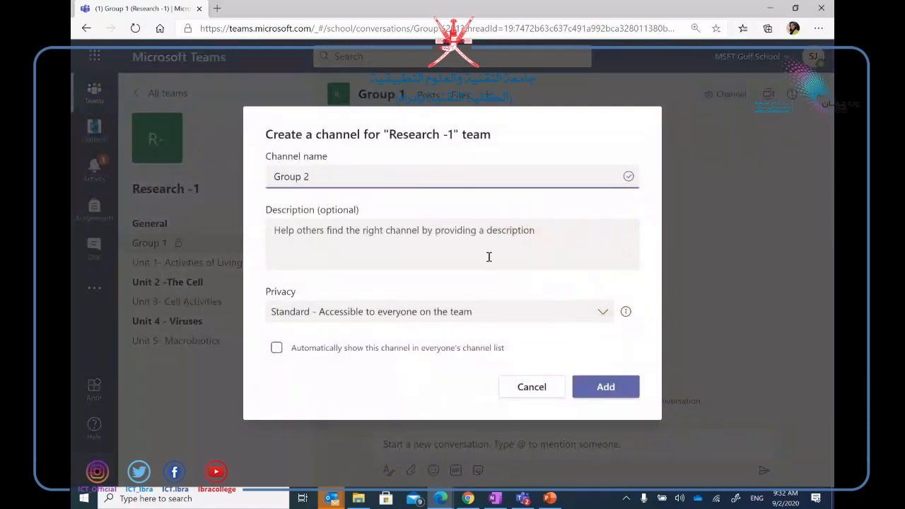
{"action": "left_click", "coordinate": [601, 315]}
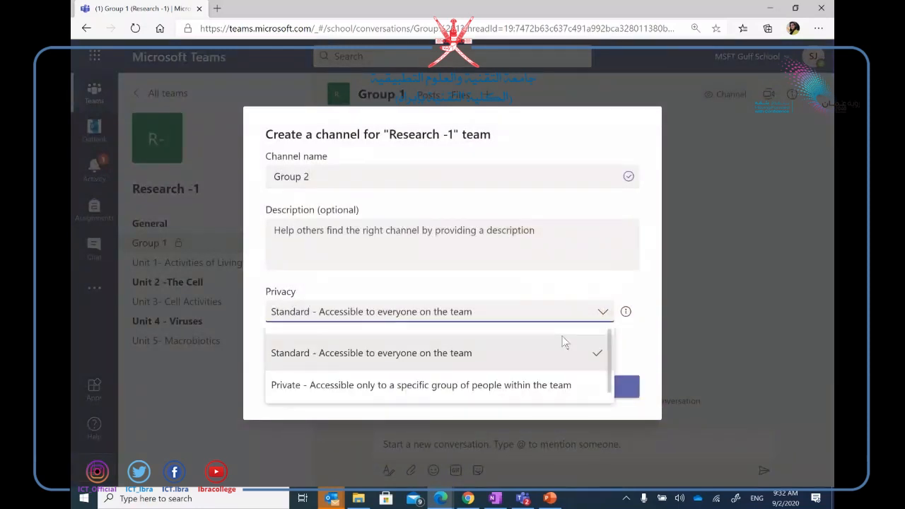
{"action": "left_click", "coordinate": [487, 383]}
Create Group 2 without adding members, then switch to the other browser's Teams session.
{"action": "left_click", "coordinate": [613, 390]}
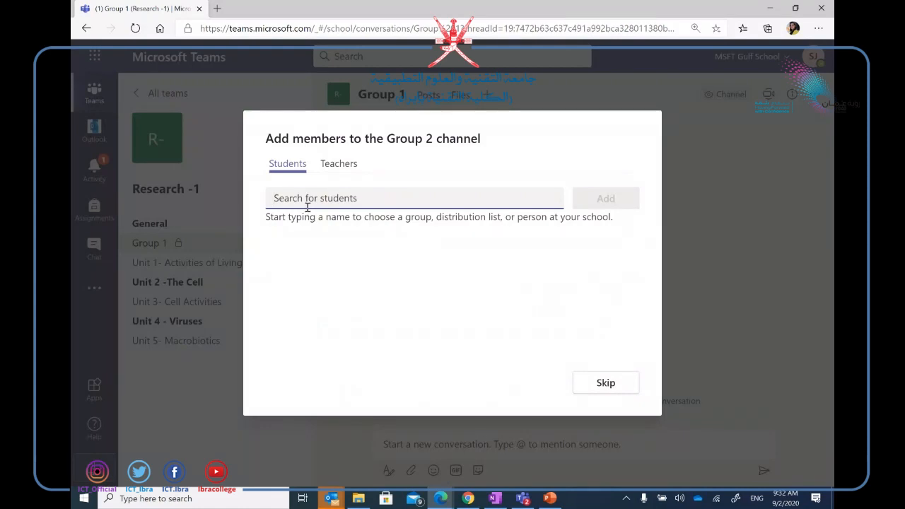
{"action": "left_click", "coordinate": [611, 387]}
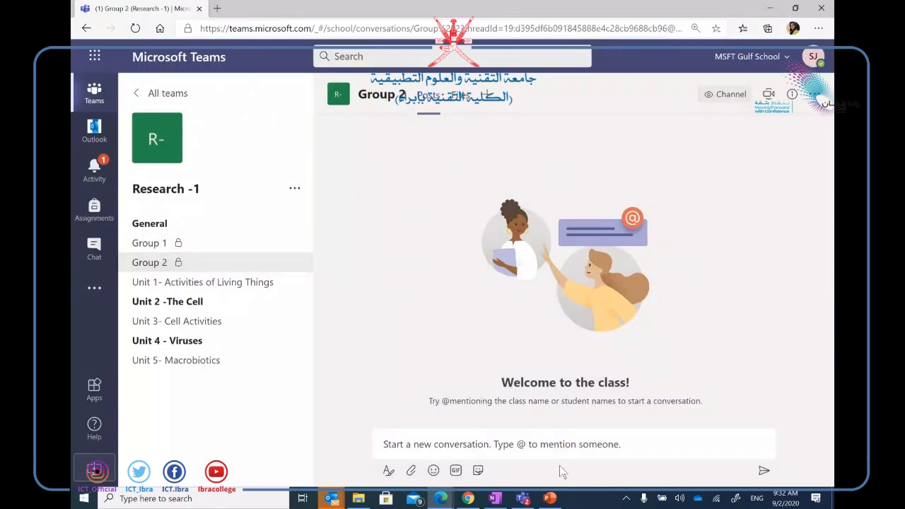
{"action": "left_click", "coordinate": [468, 498]}
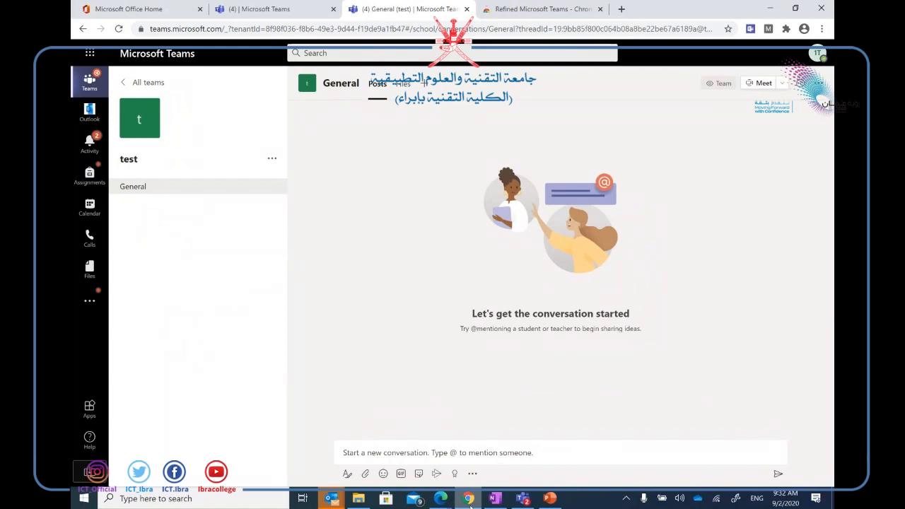
Return to all teams, open Research -1 and unhide the Unit 5- Macrobiotics channel.
{"action": "left_click", "coordinate": [134, 84]}
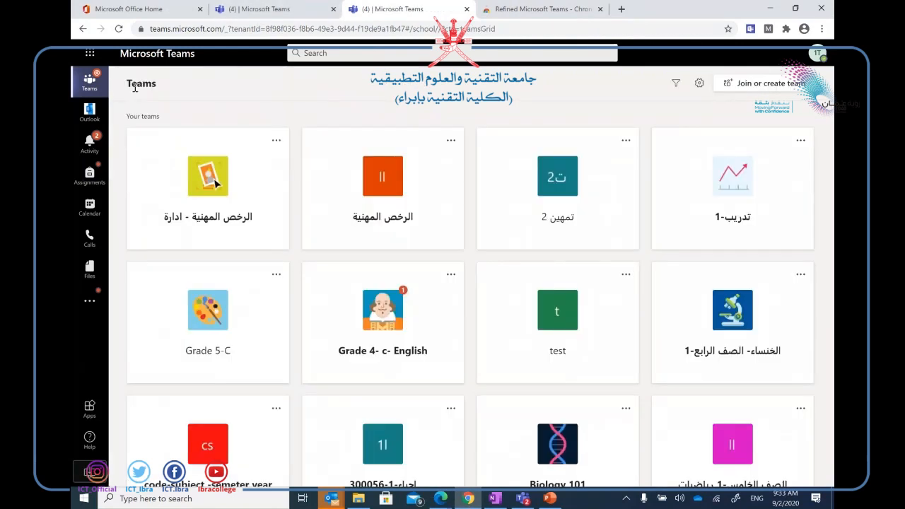
{"action": "scroll", "coordinate": [811, 203], "scroll_direction": "down", "scroll_amount": 3}
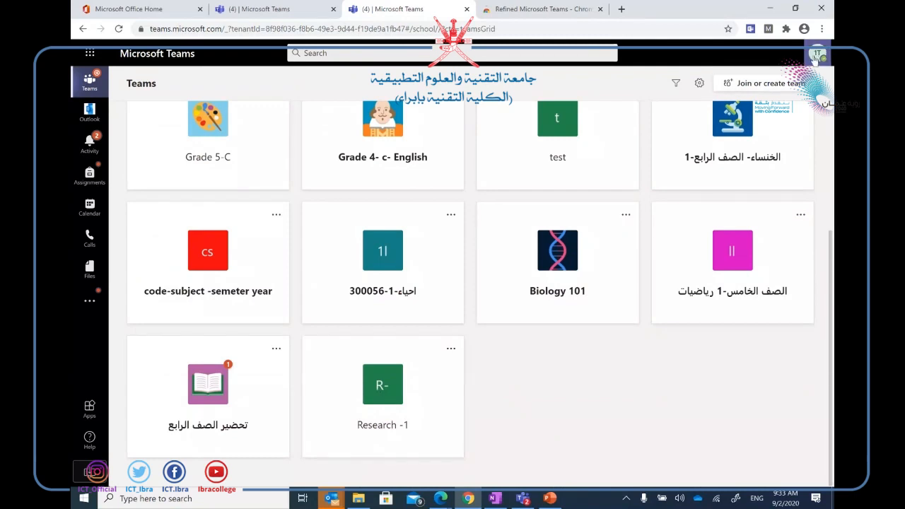
{"action": "left_click", "coordinate": [408, 379]}
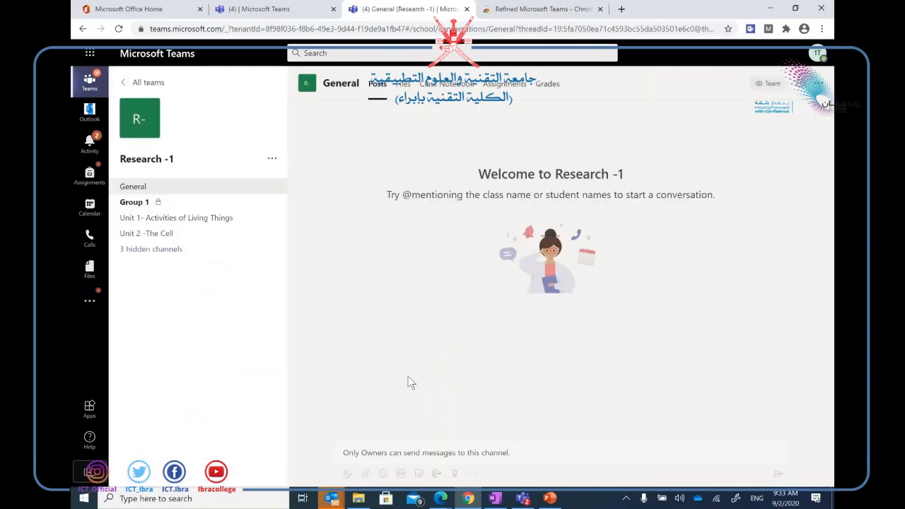
{"action": "left_click", "coordinate": [148, 249]}
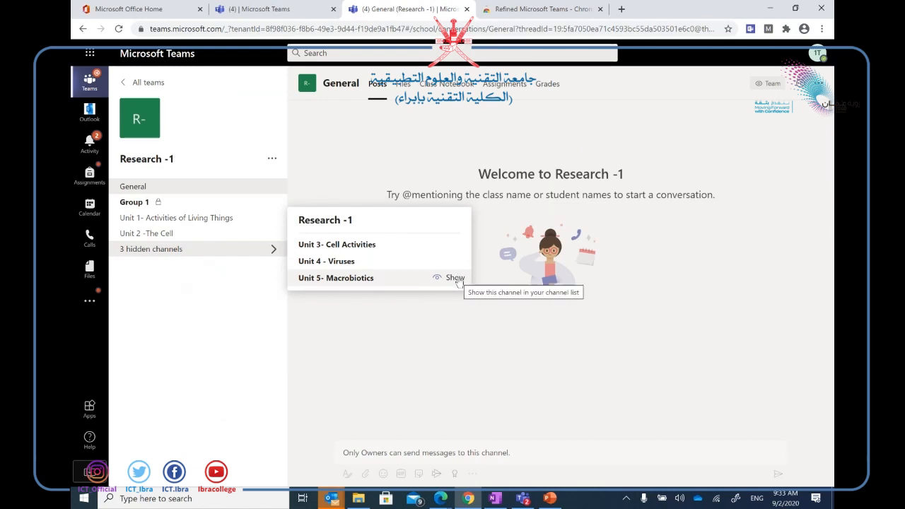
{"action": "left_click", "coordinate": [456, 277]}
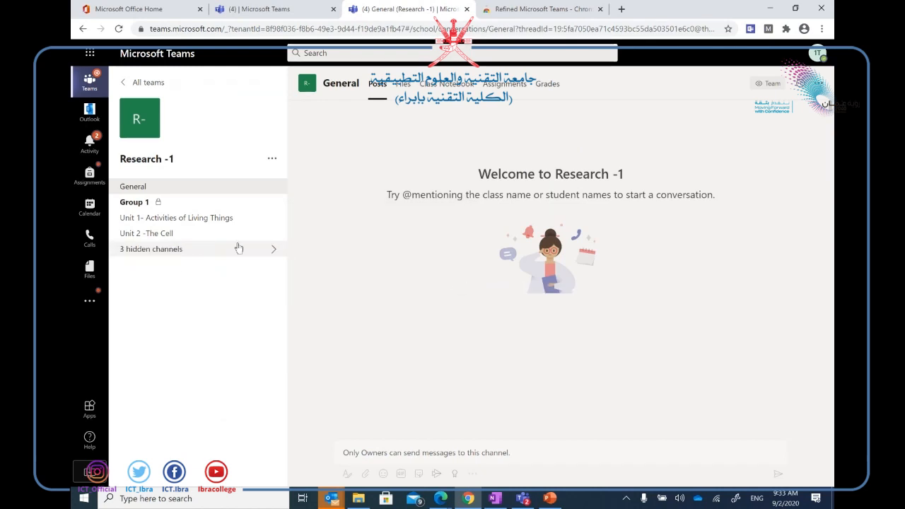
{"action": "left_click", "coordinate": [271, 249]}
{"action": "mouse_move", "coordinate": [345, 276]}
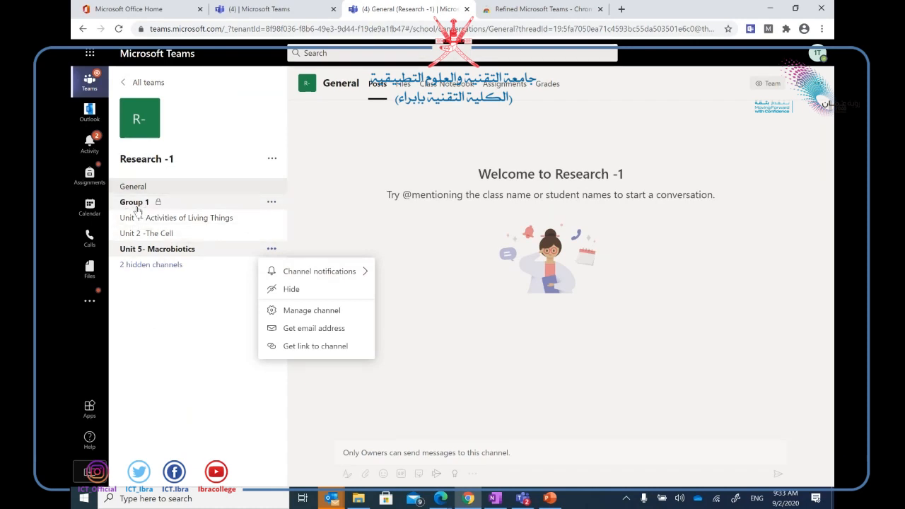
Open the Group 1 channel, then switch to the teacher's Teams window showing Group 2.
{"action": "left_click", "coordinate": [142, 203]}
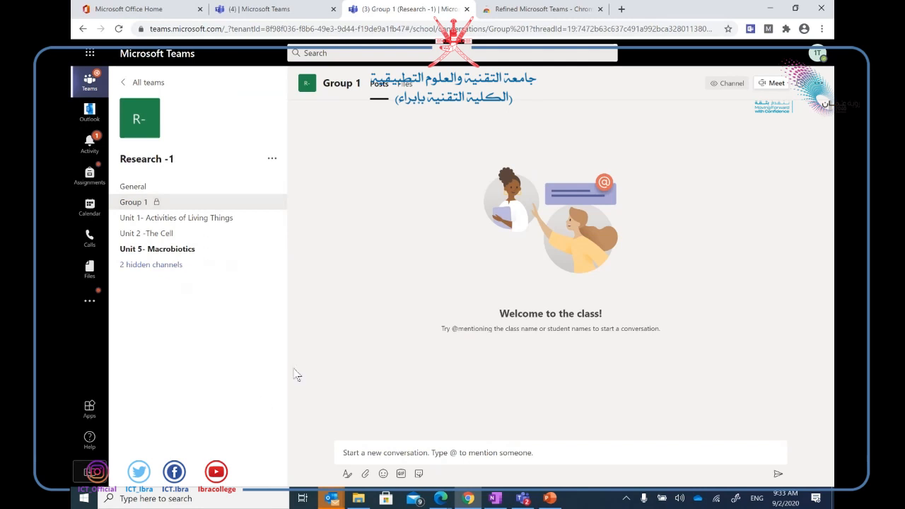
{"action": "left_click", "coordinate": [440, 498]}
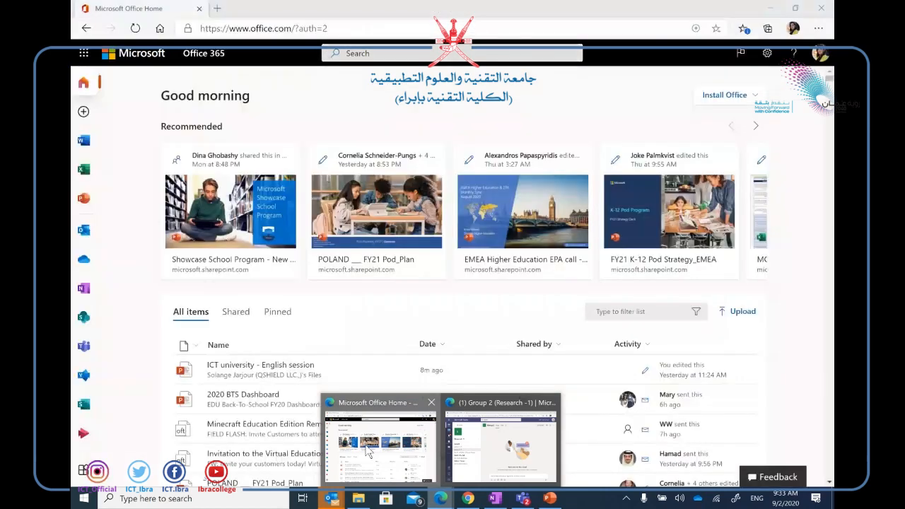
{"action": "left_click", "coordinate": [494, 446]}
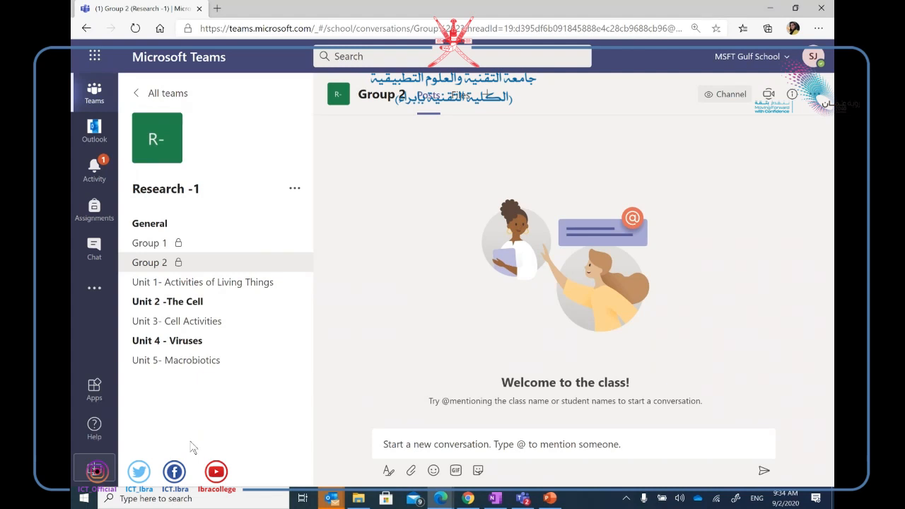
Return to the second account's Teams window and open the Unit 1- Activities of Living Things channel.
{"action": "mouse_move", "coordinate": [358, 497]}
{"action": "left_click", "coordinate": [467, 498]}
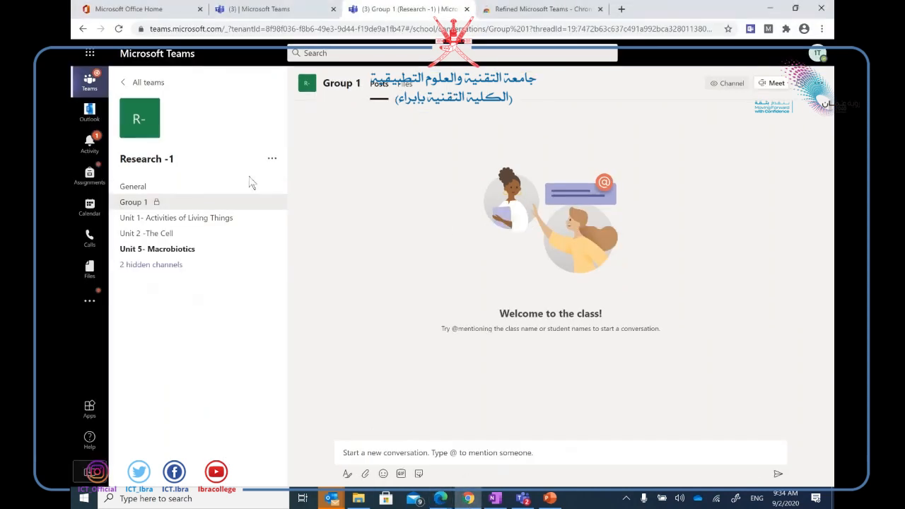
{"action": "left_click", "coordinate": [193, 221]}
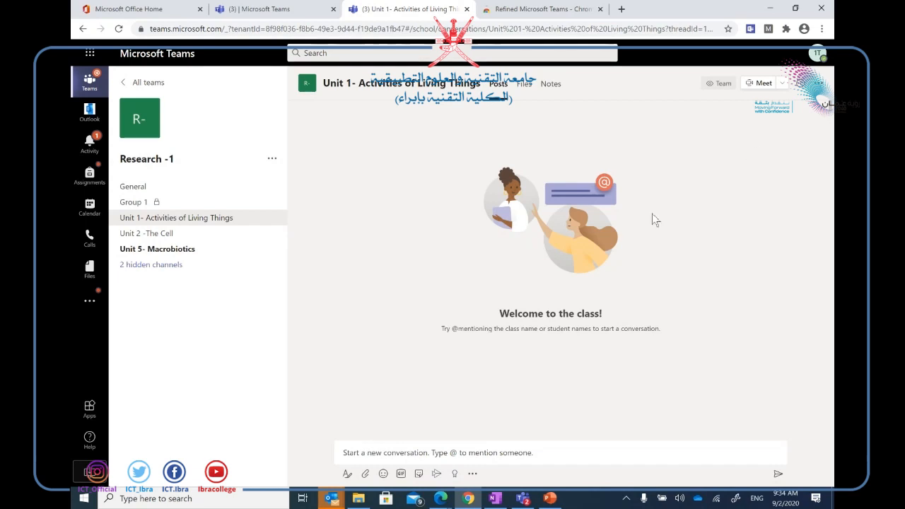
Post an emoji followed by 'i hate distance learning' to the Unit 1 channel.
{"action": "left_click", "coordinate": [383, 472]}
{"action": "left_click", "coordinate": [443, 433]}
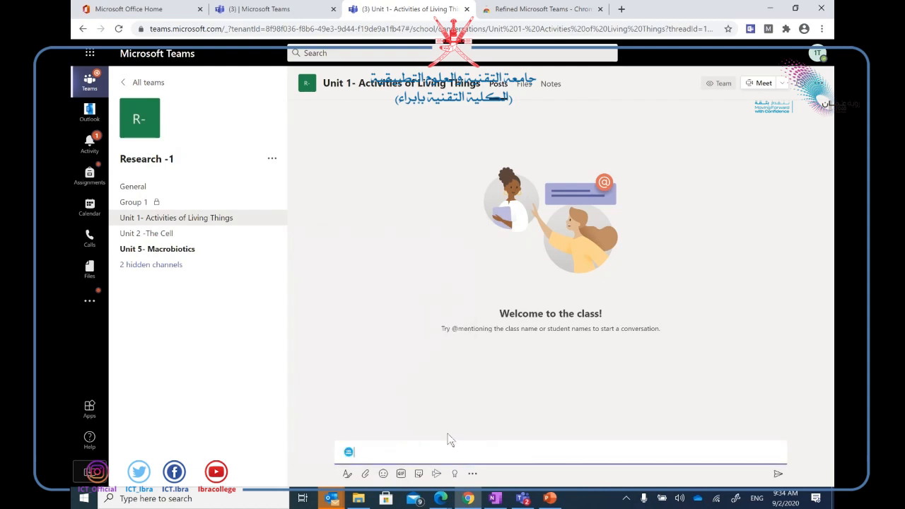
{"action": "type", "text": "i hate distance learning"}
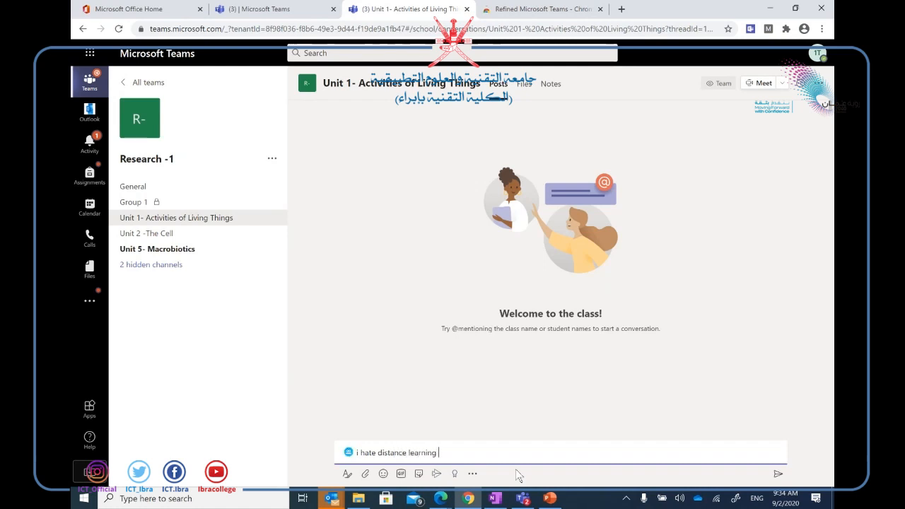
{"action": "key", "text": "Return"}
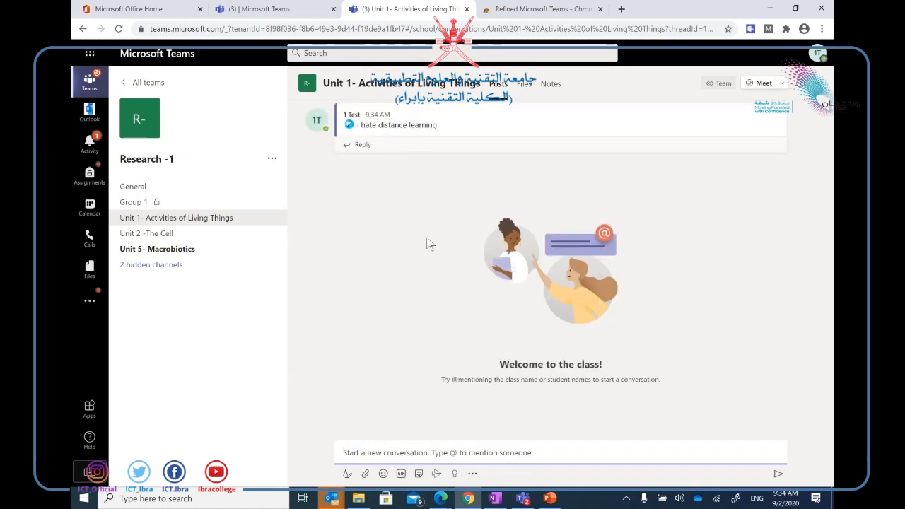
Post a penguin emoji to the channel, then switch to the teacher's Teams window.
{"action": "left_click", "coordinate": [385, 474]}
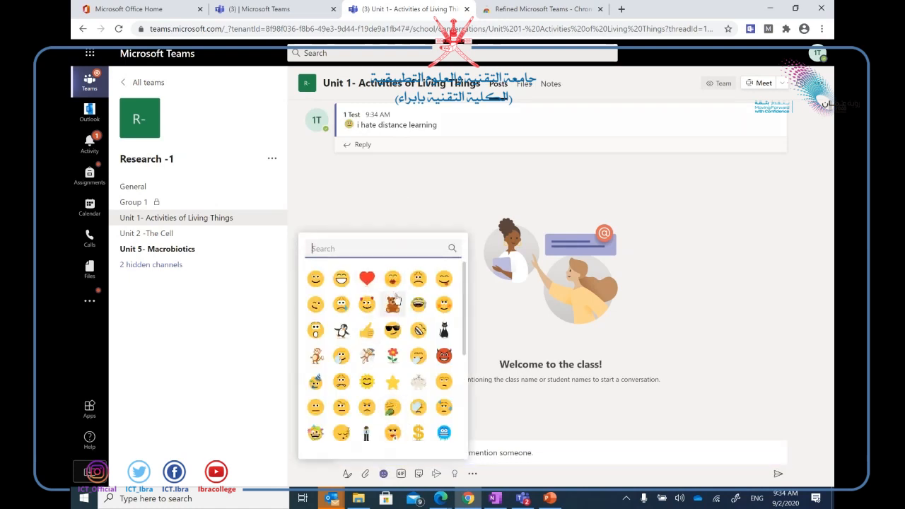
{"action": "left_click", "coordinate": [341, 330]}
{"action": "key", "text": "Return"}
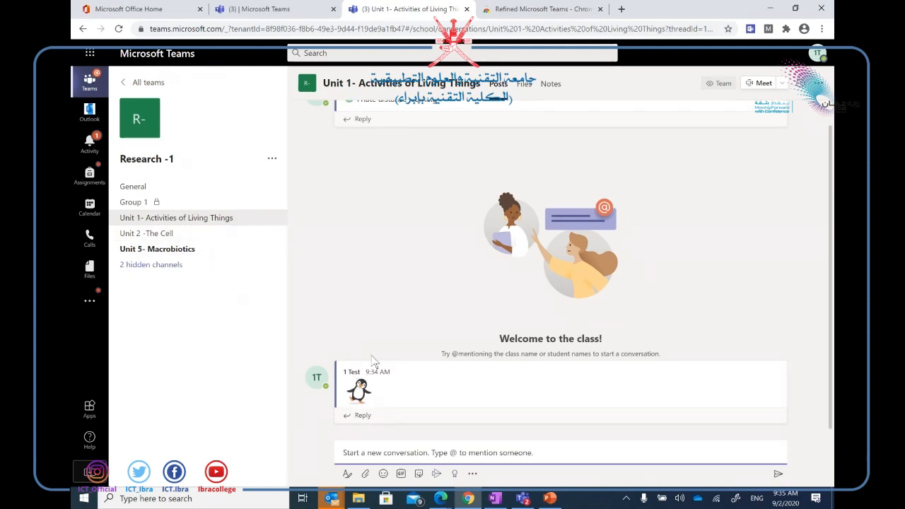
{"action": "mouse_move", "coordinate": [442, 498]}
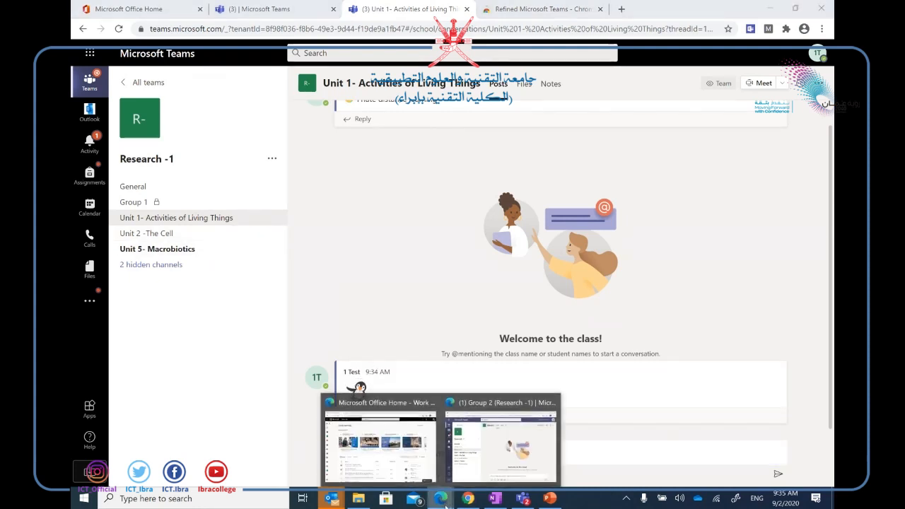
{"action": "left_click", "coordinate": [491, 460]}
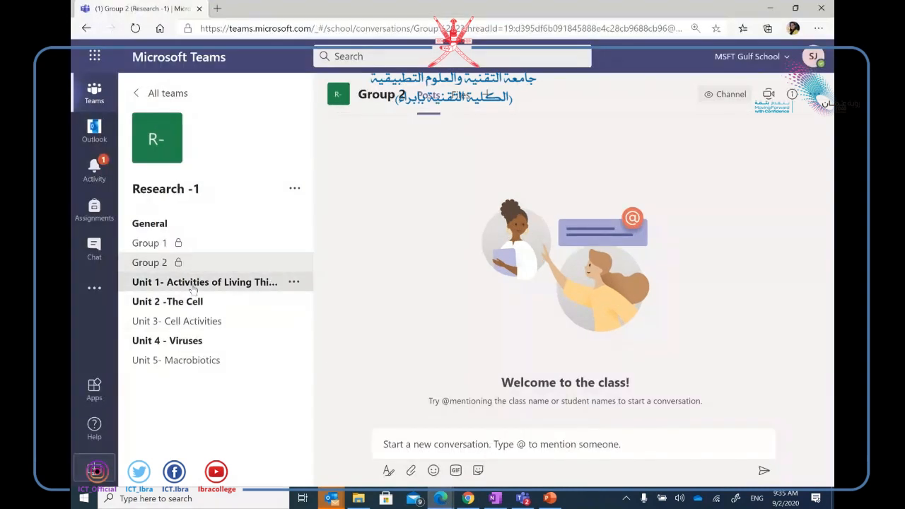
Turn Channel moderation On for Unit 1- Activities of Living Things, then return to its Posts.
{"action": "left_click", "coordinate": [192, 284]}
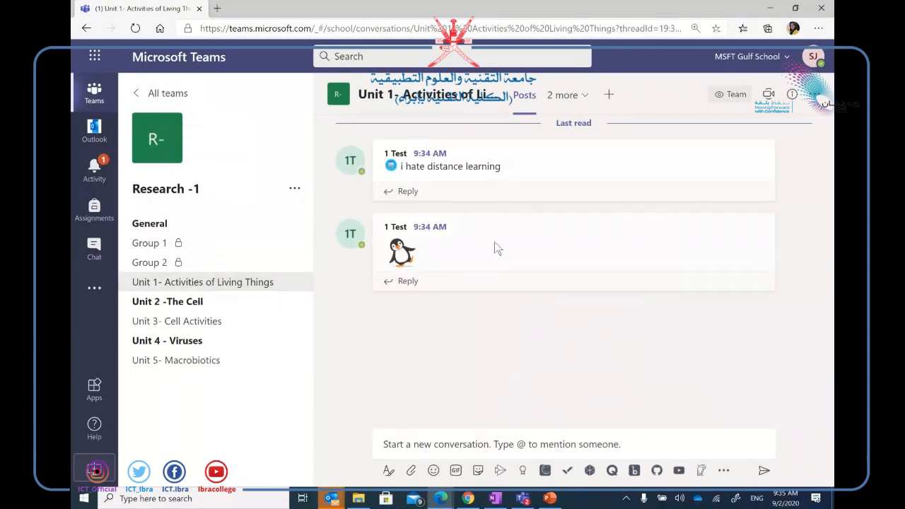
{"action": "mouse_move", "coordinate": [494, 251]}
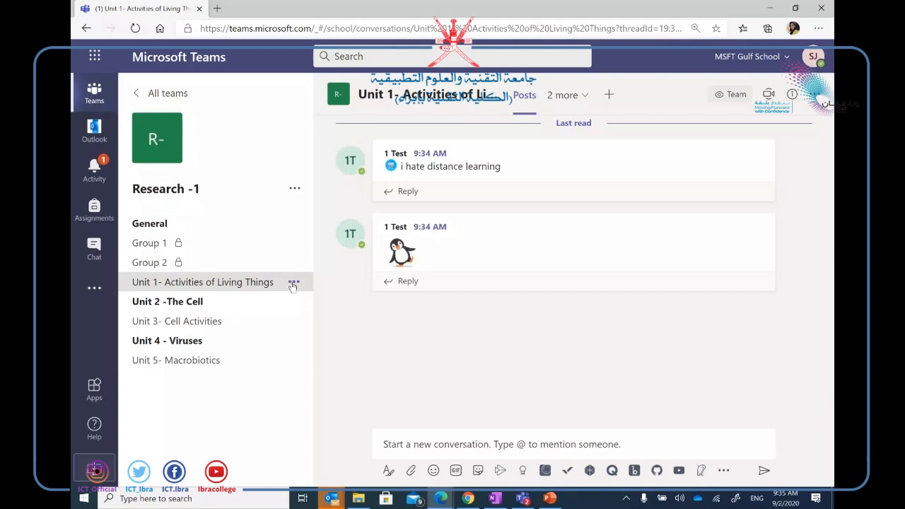
{"action": "left_click", "coordinate": [293, 283]}
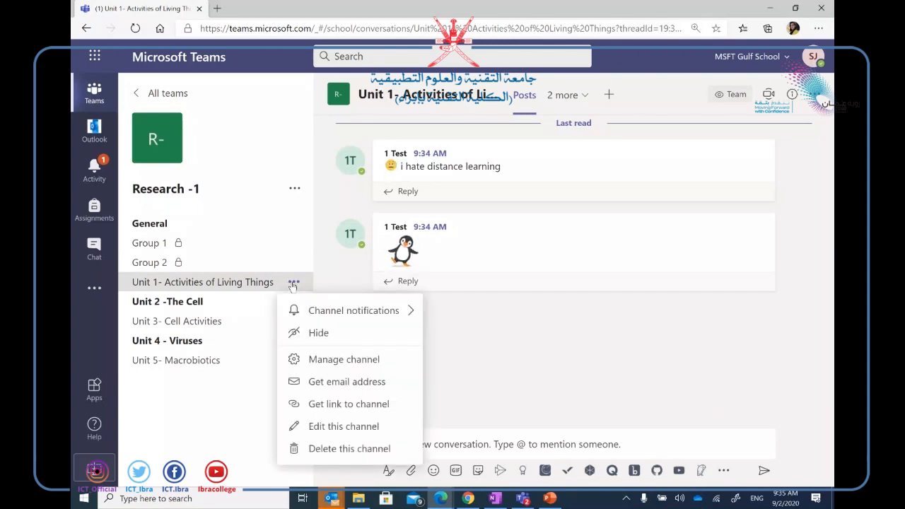
{"action": "left_click", "coordinate": [366, 360]}
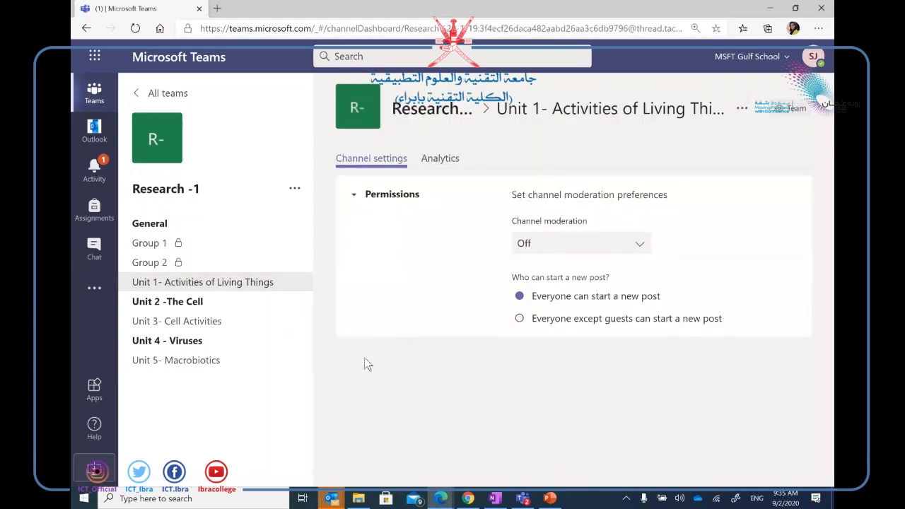
{"action": "left_click", "coordinate": [640, 249]}
{"action": "left_click", "coordinate": [592, 302]}
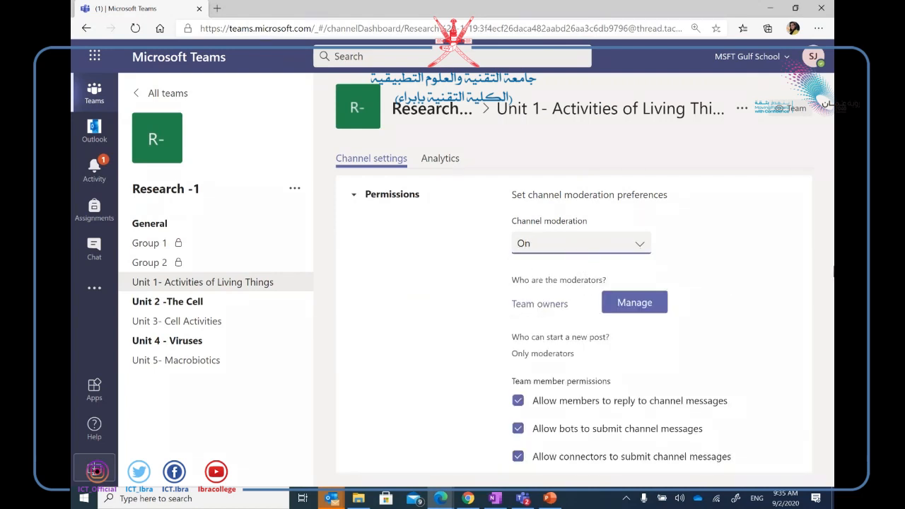
{"action": "left_click", "coordinate": [243, 289]}
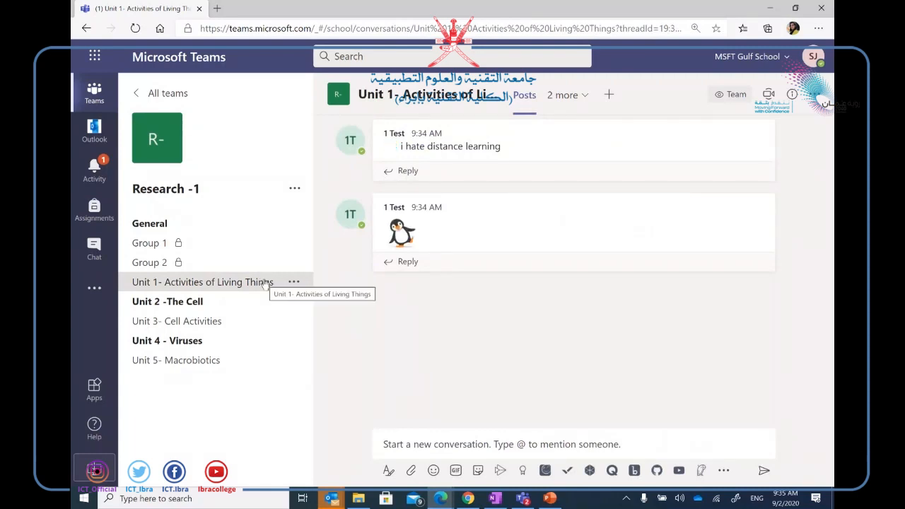
Switch to the second account's window and open the penguin post's options.
{"action": "left_click", "coordinate": [468, 498]}
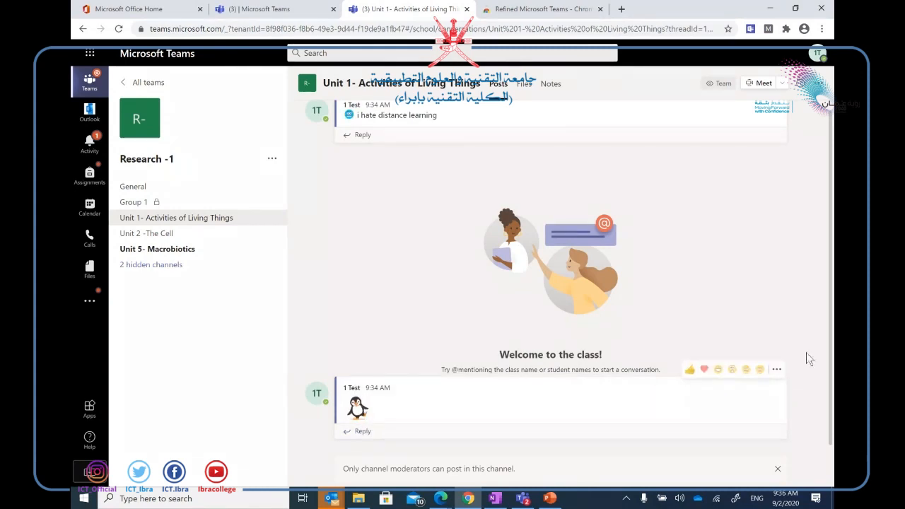
{"action": "left_click", "coordinate": [780, 370]}
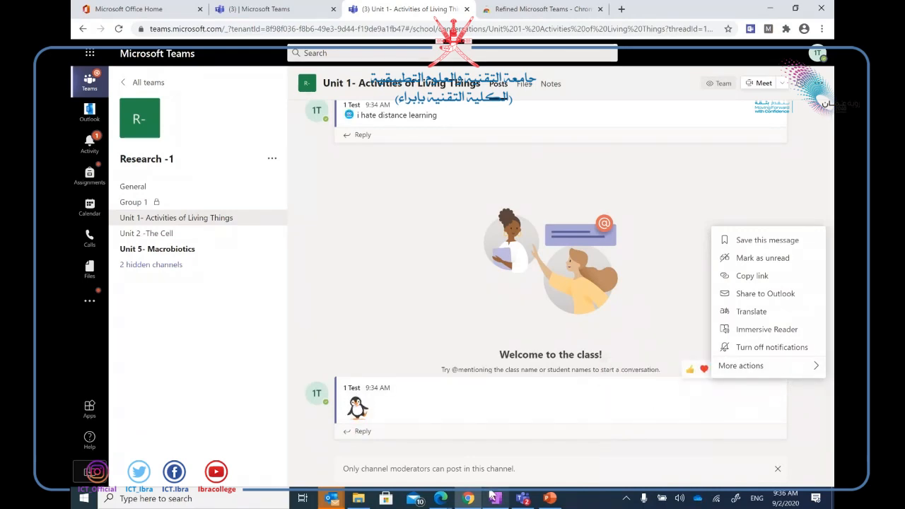
Return to Teams, close the penguin post's options, and open the Research -1 team's ••• menu.
{"action": "mouse_move", "coordinate": [439, 498]}
{"action": "mouse_move", "coordinate": [390, 453]}
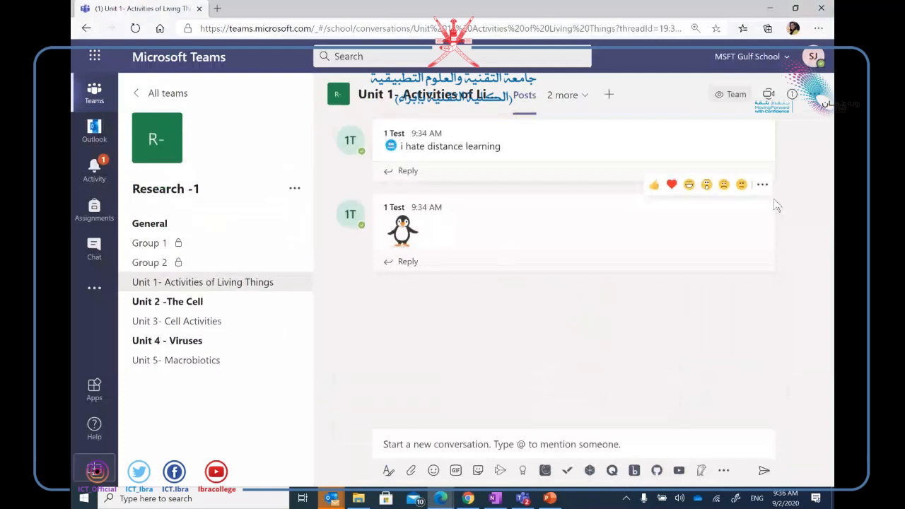
{"action": "left_click", "coordinate": [761, 185]}
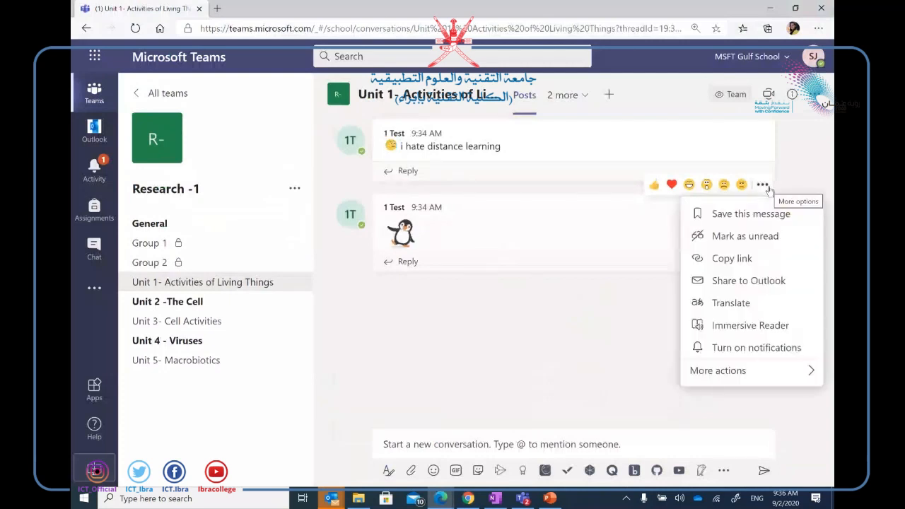
{"action": "mouse_move", "coordinate": [722, 379]}
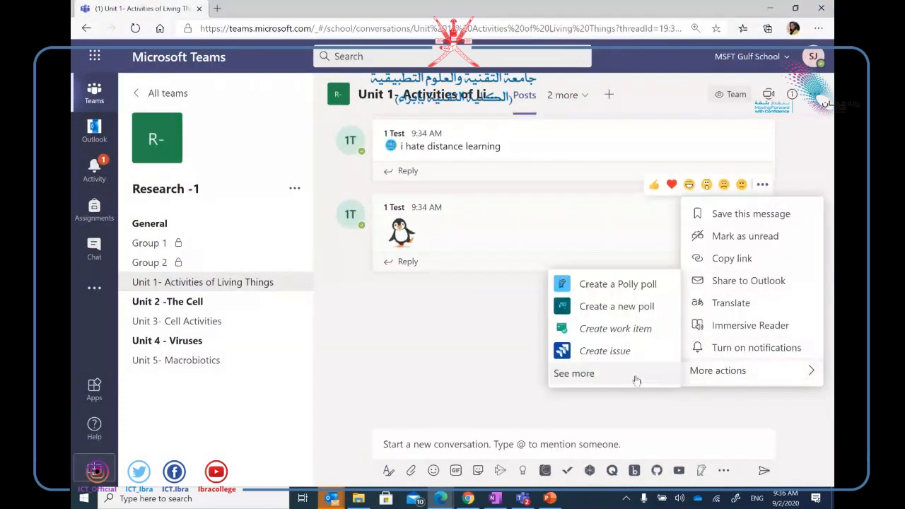
{"action": "left_click", "coordinate": [515, 316]}
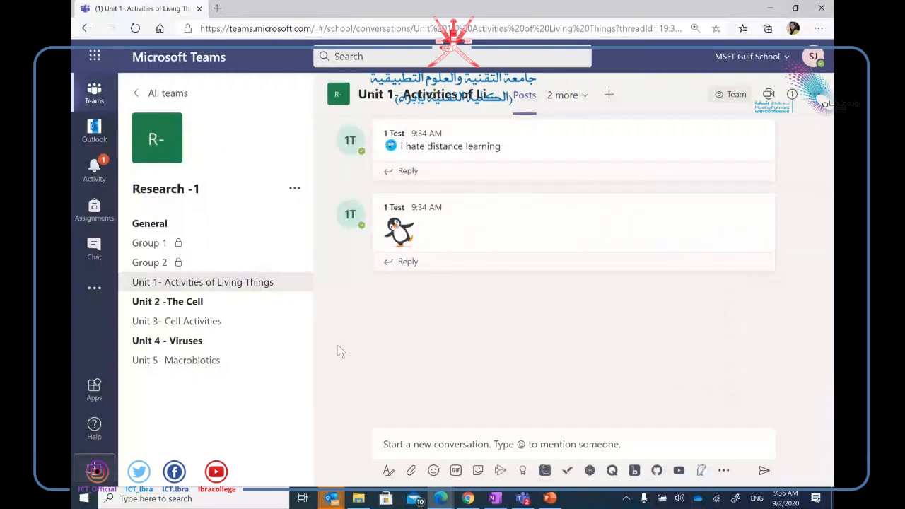
{"action": "mouse_move", "coordinate": [416, 251]}
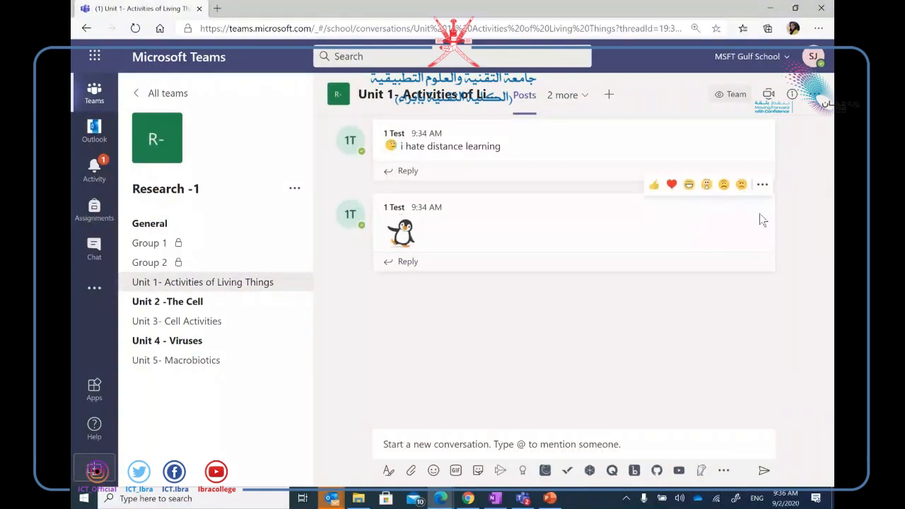
{"action": "left_click", "coordinate": [295, 190]}
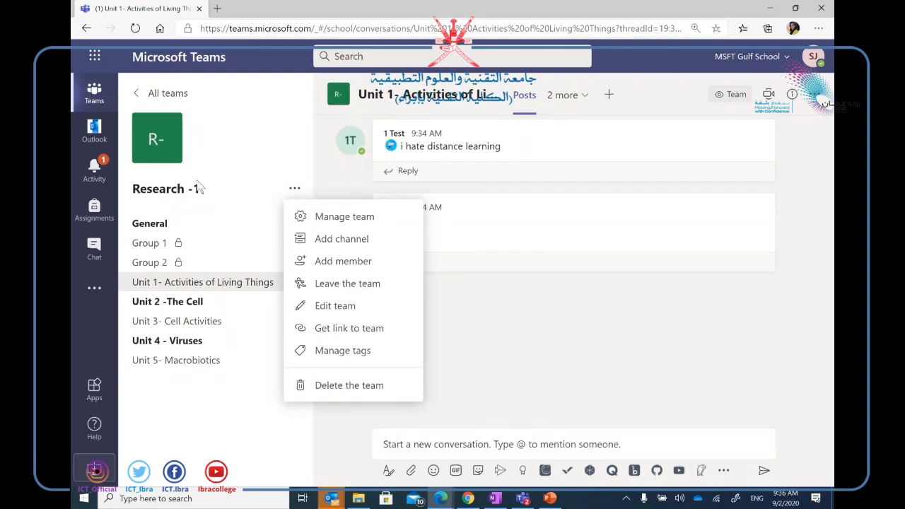
Change Research -1's member permissions so members may only delete and edit their own messages.
{"action": "left_click", "coordinate": [347, 217]}
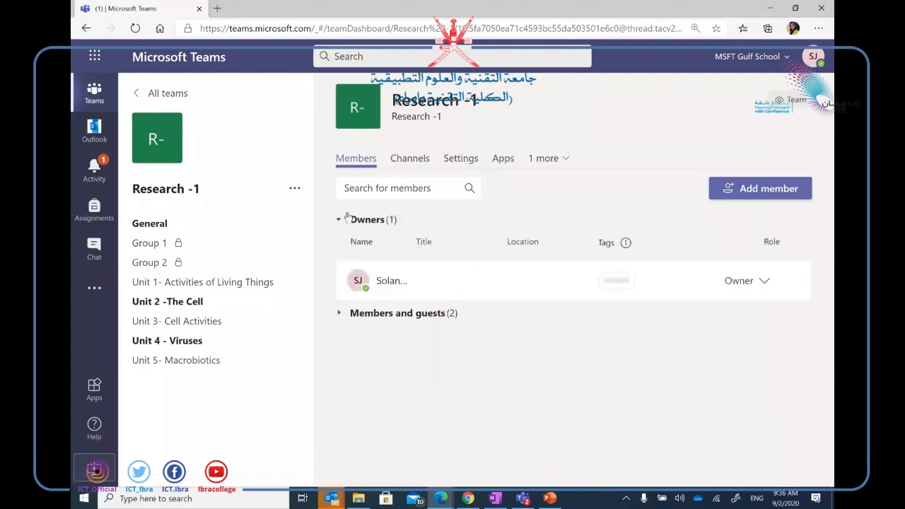
{"action": "left_click", "coordinate": [460, 164]}
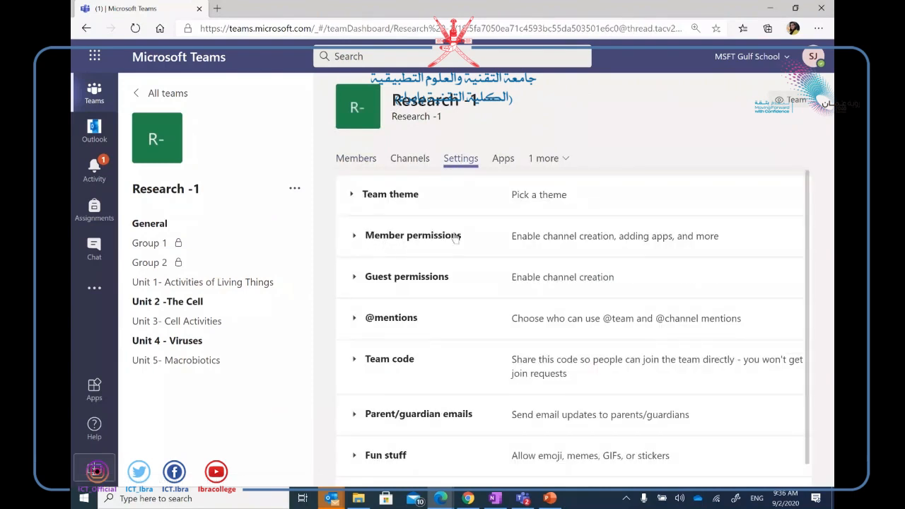
{"action": "left_click", "coordinate": [437, 240]}
{"action": "scroll", "coordinate": [613, 350], "scroll_direction": "down", "scroll_amount": 5}
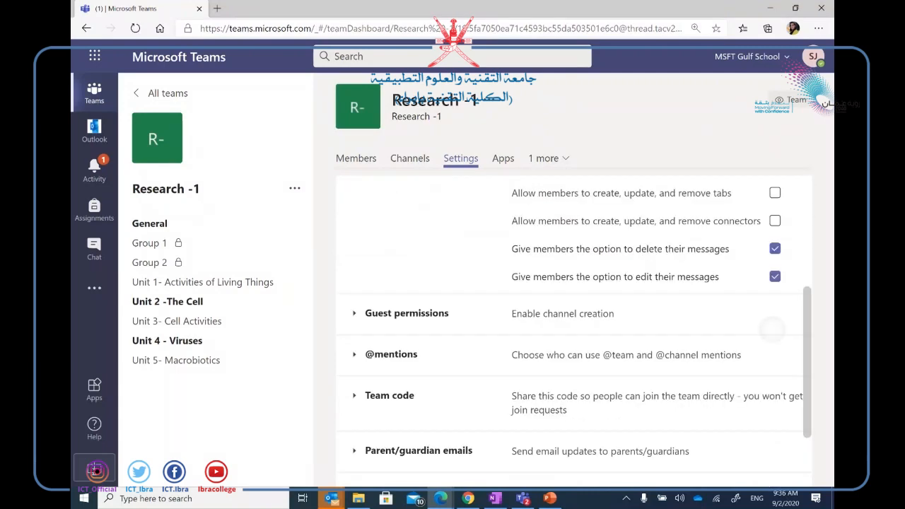
{"action": "scroll", "coordinate": [613, 349], "scroll_direction": "up", "scroll_amount": 3}
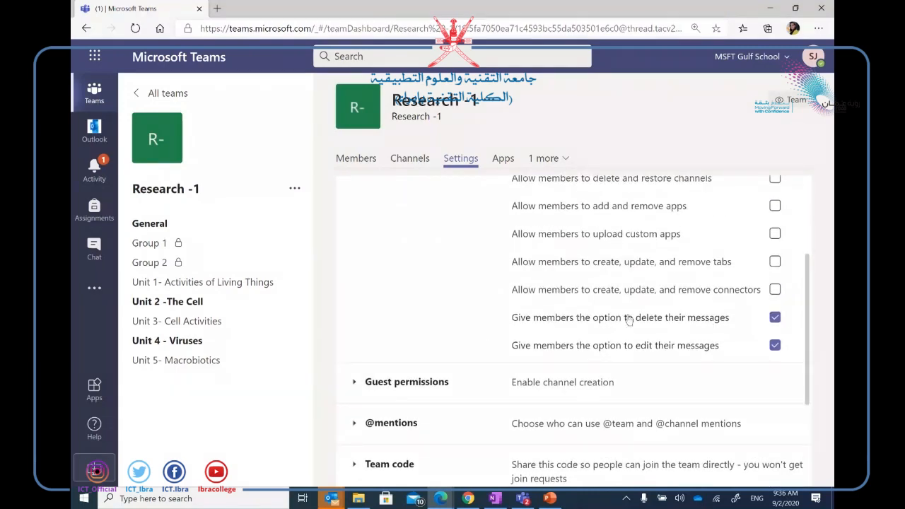
{"action": "left_click", "coordinate": [776, 320]}
{"action": "left_click_drag", "start_coordinate": [806, 332], "coordinate": [798, 282]}
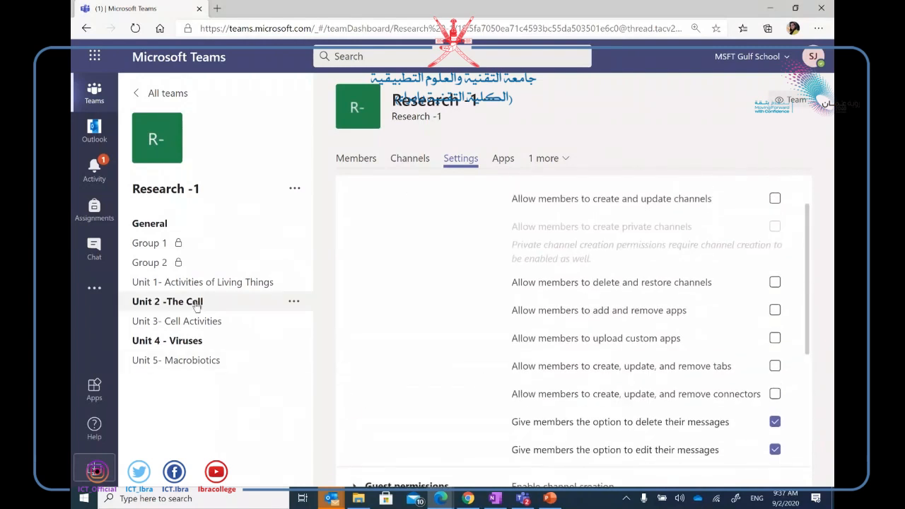
Reload Teams in the student's Chrome window and check a message's available options.
{"action": "mouse_move", "coordinate": [530, 499]}
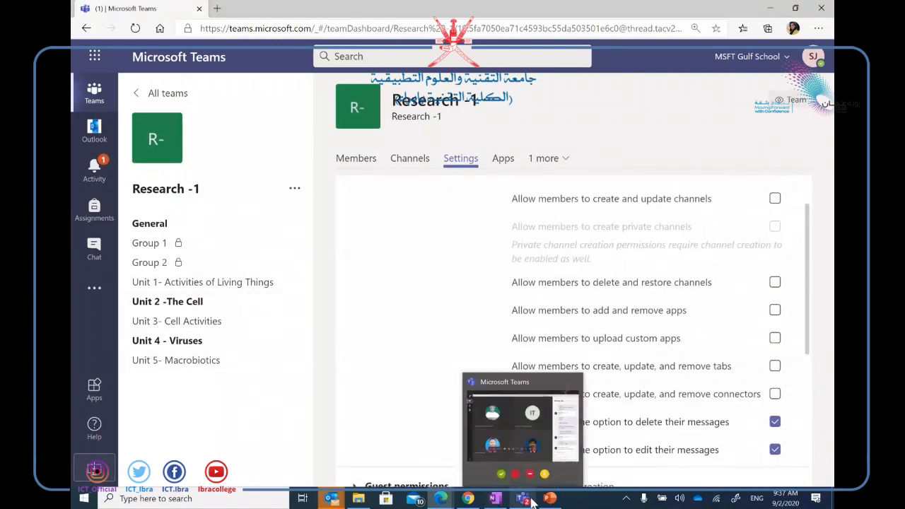
{"action": "left_click", "coordinate": [468, 498]}
{"action": "left_click", "coordinate": [600, 30]}
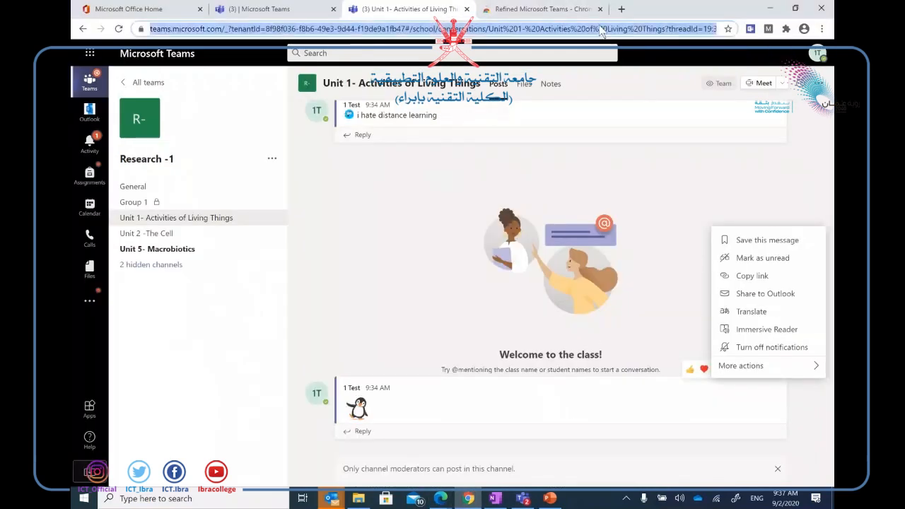
{"action": "key", "text": "Return"}
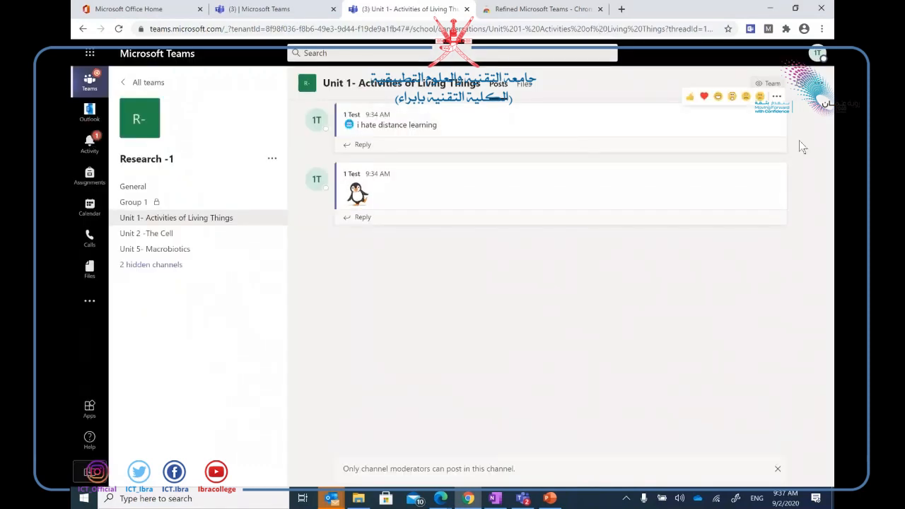
{"action": "left_click", "coordinate": [776, 156]}
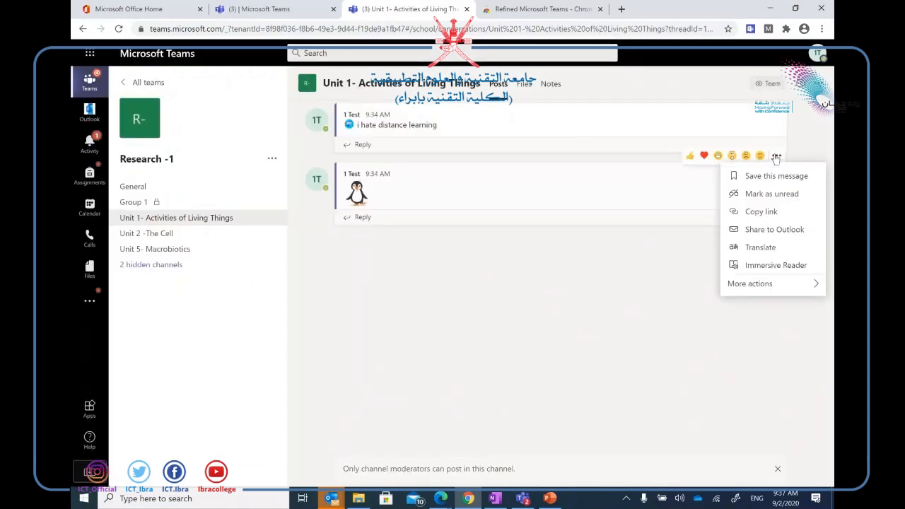
{"action": "mouse_move", "coordinate": [786, 288]}
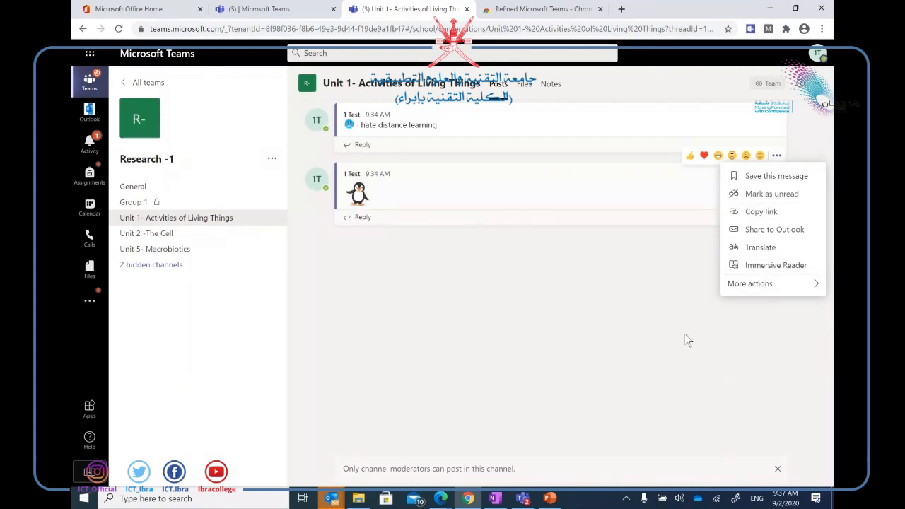
{"action": "left_click", "coordinate": [581, 300]}
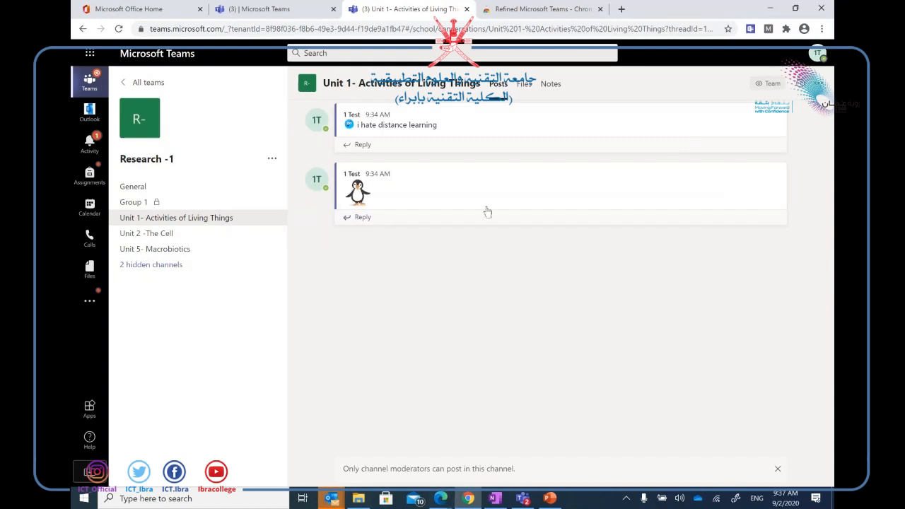
Post 'hi' in the Unit 2 -The Cell channel.
{"action": "left_click", "coordinate": [202, 233]}
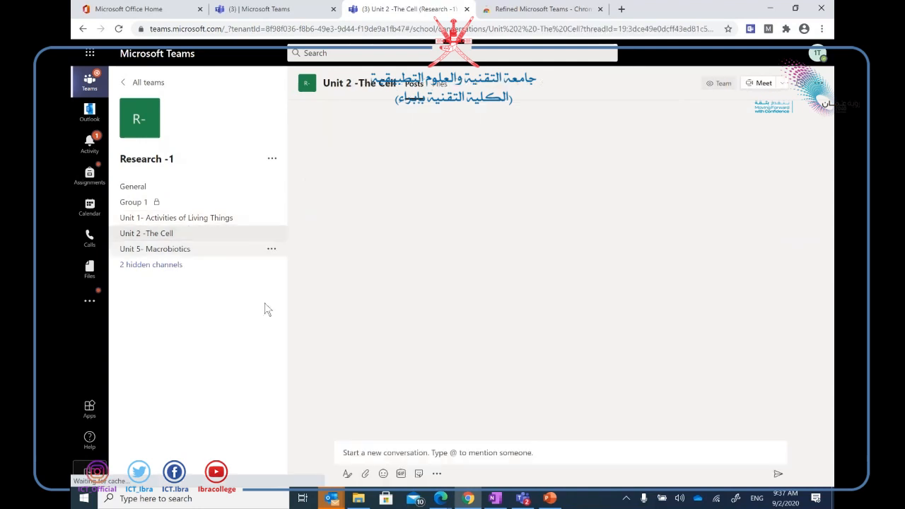
{"action": "left_click", "coordinate": [386, 461]}
{"action": "type", "text": "hi"}
{"action": "key", "text": "Return"}
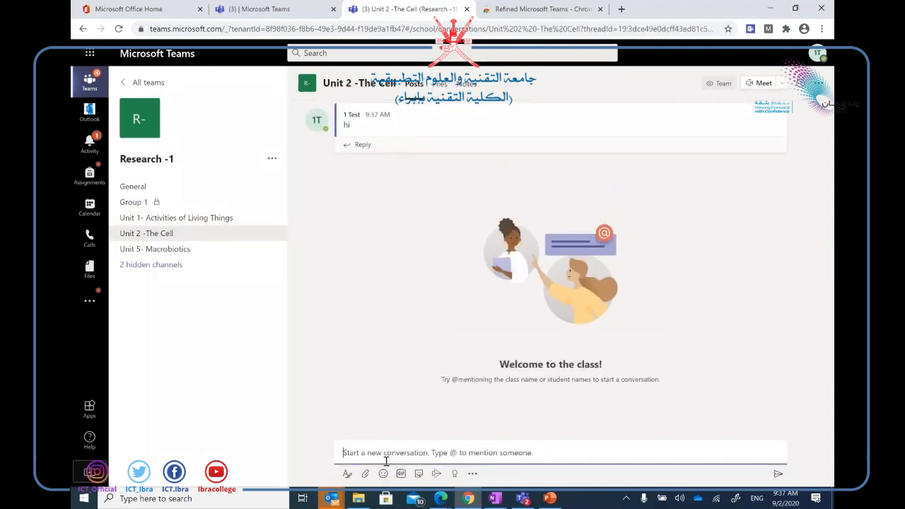
Check which options the student has on the 'hi' post.
{"action": "mouse_move", "coordinate": [784, 114]}
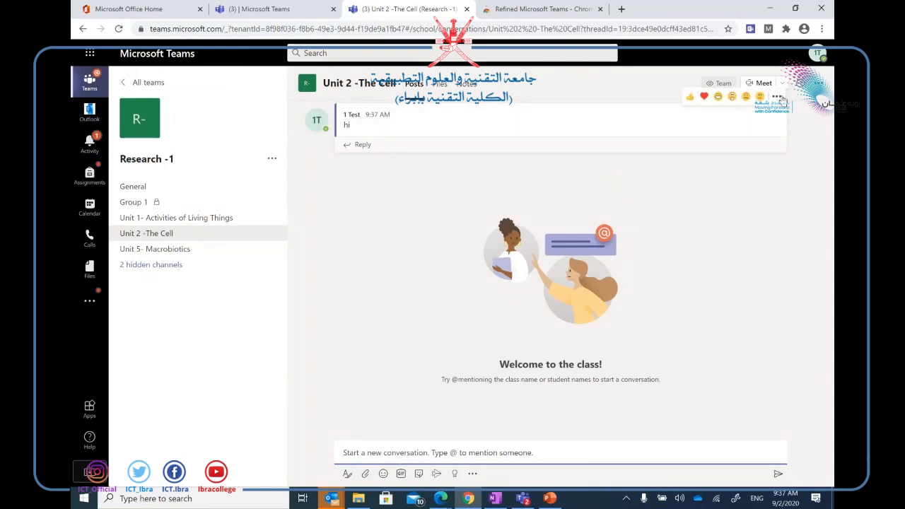
{"action": "left_click", "coordinate": [776, 96]}
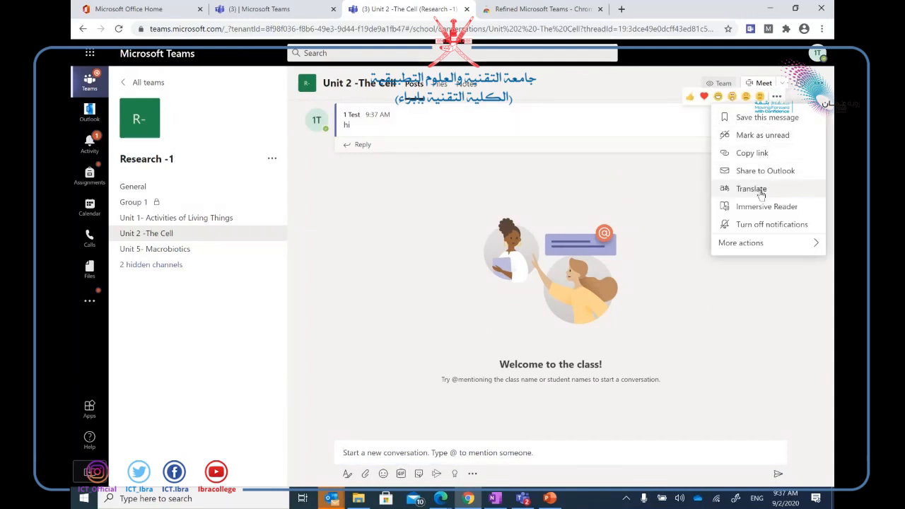
{"action": "mouse_move", "coordinate": [758, 244]}
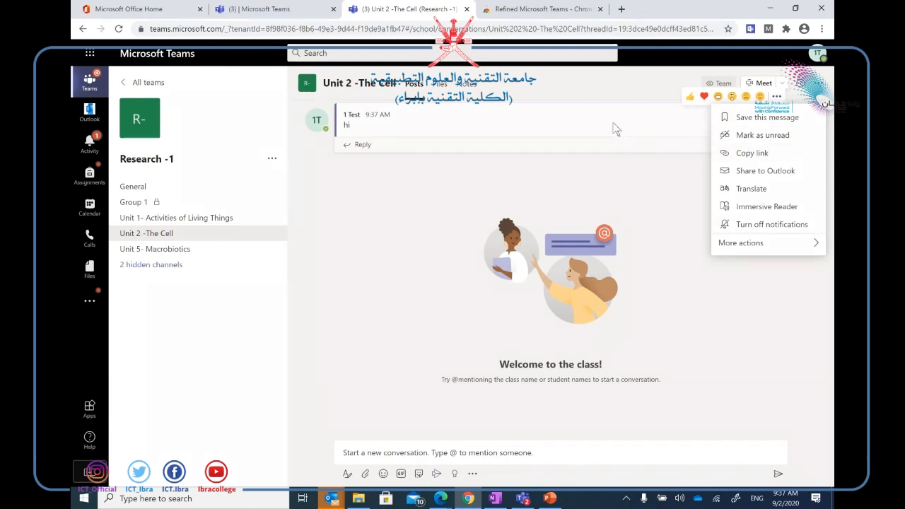
{"action": "left_click", "coordinate": [777, 96]}
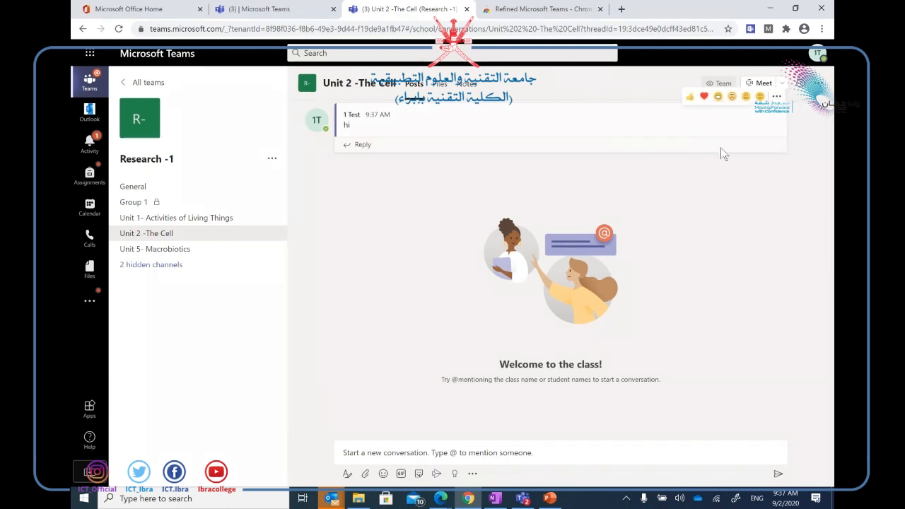
{"action": "left_click", "coordinate": [550, 498]}
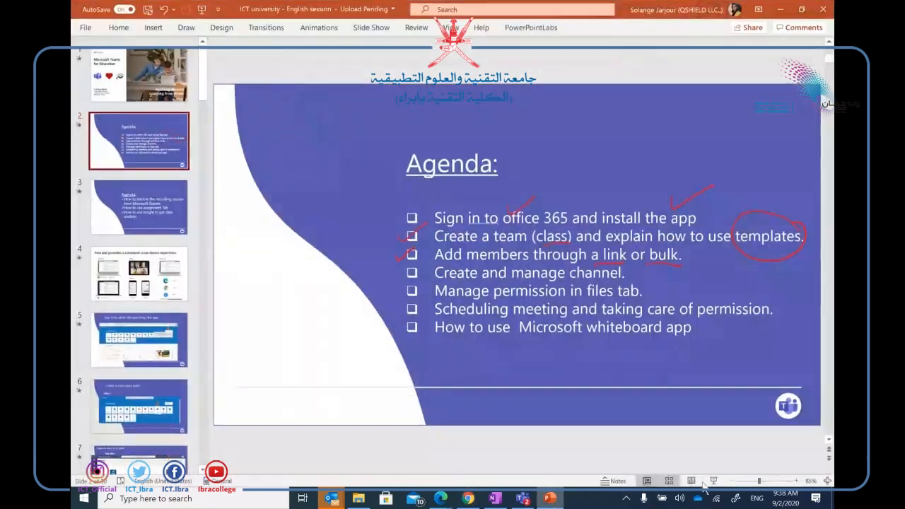
Ink a tick on the Agenda's 'Create and manage channel' item, keep the ink, and return to Teams.
{"action": "left_click", "coordinate": [714, 480]}
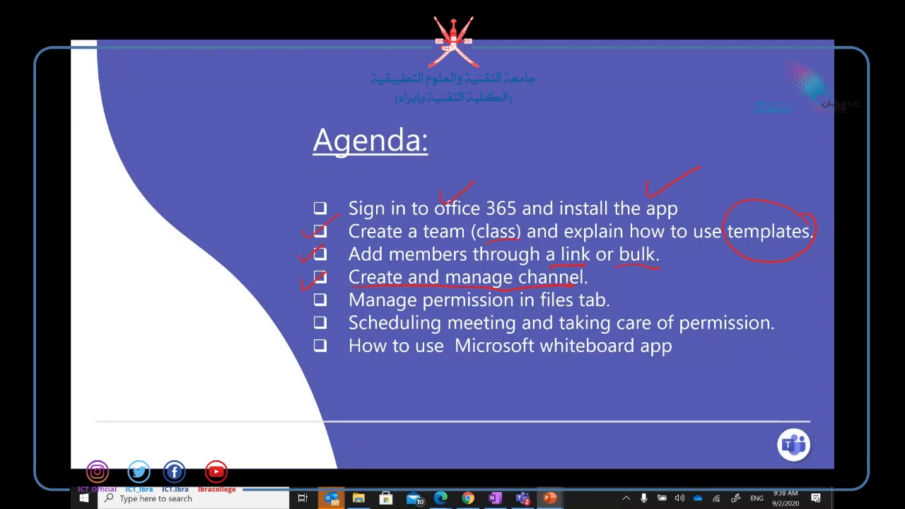
{"action": "left_click", "coordinate": [210, 457]}
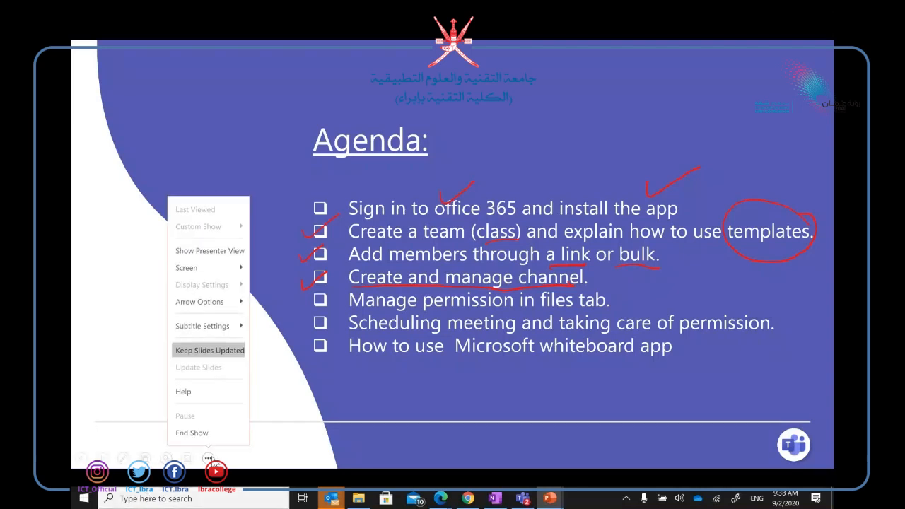
{"action": "left_click", "coordinate": [210, 432]}
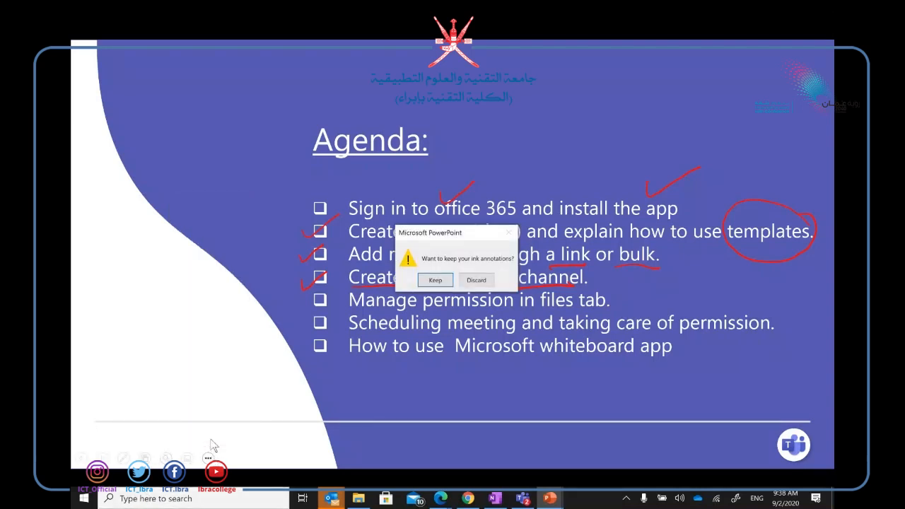
{"action": "left_click", "coordinate": [435, 280]}
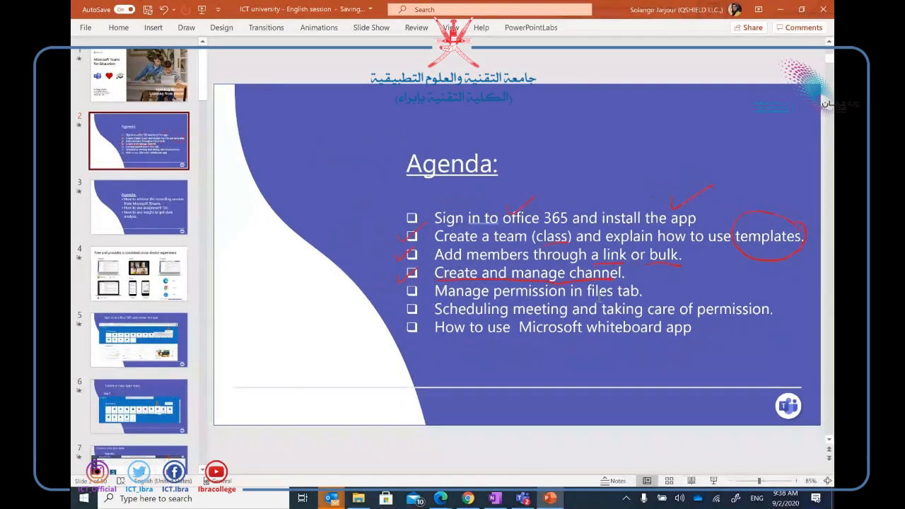
{"action": "mouse_move", "coordinate": [440, 499]}
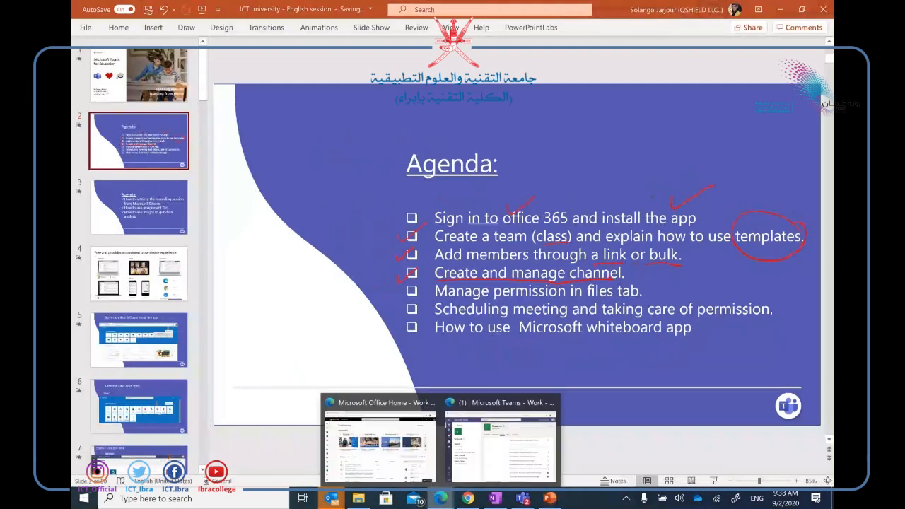
{"action": "left_click", "coordinate": [493, 444]}
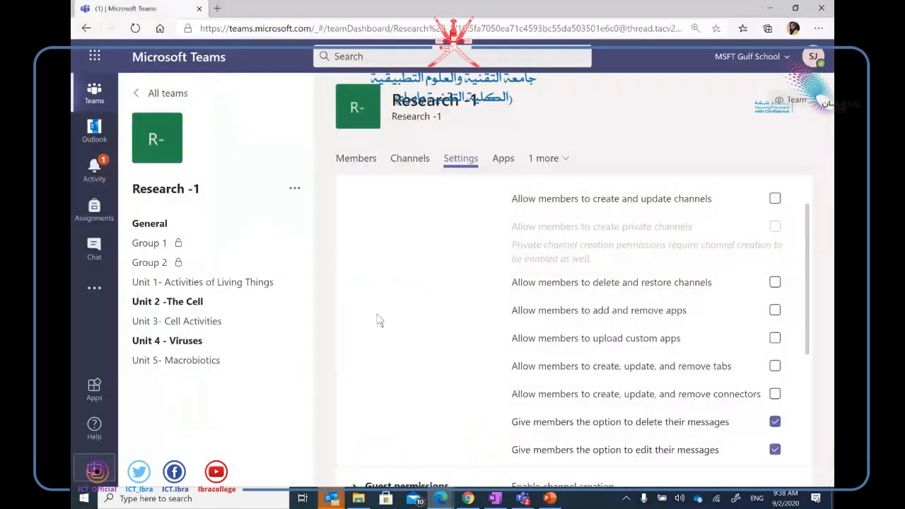
Open the Research -1 General channel's files, listing the Class Materials folder.
{"action": "left_click", "coordinate": [203, 288]}
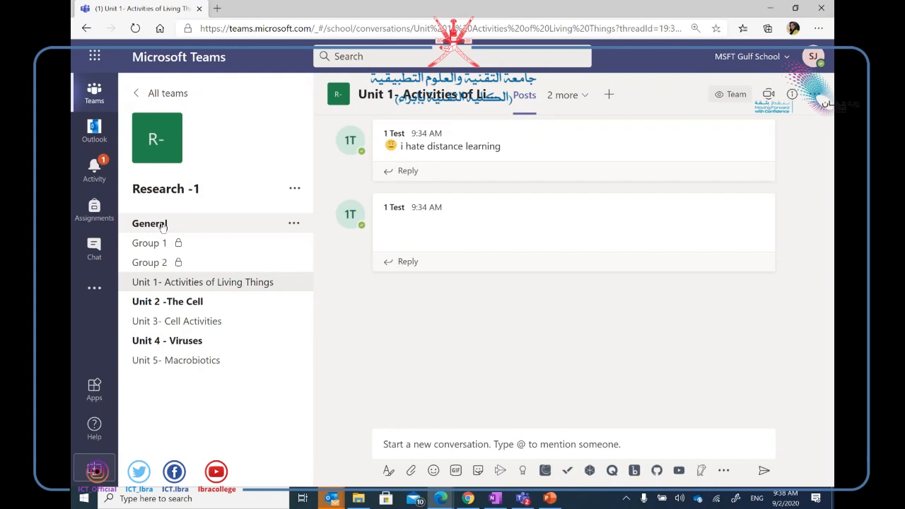
{"action": "left_click", "coordinate": [161, 225]}
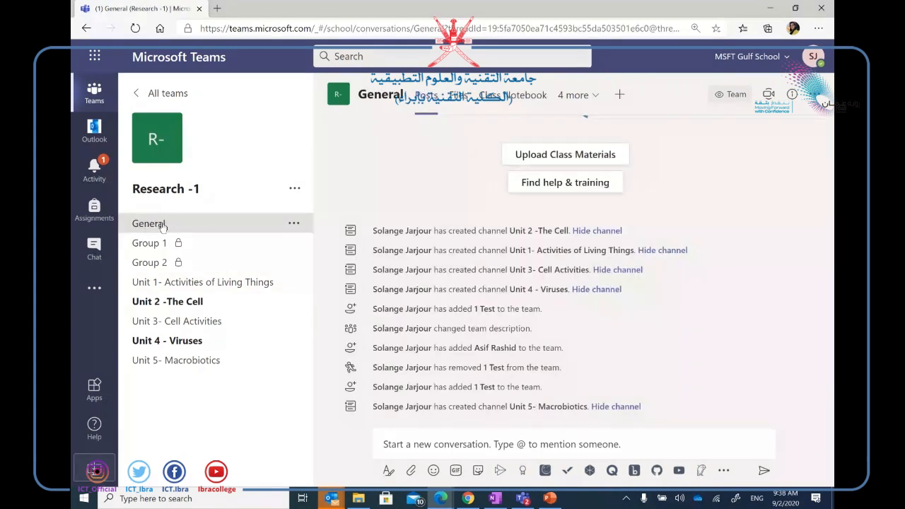
{"action": "left_click", "coordinate": [458, 98]}
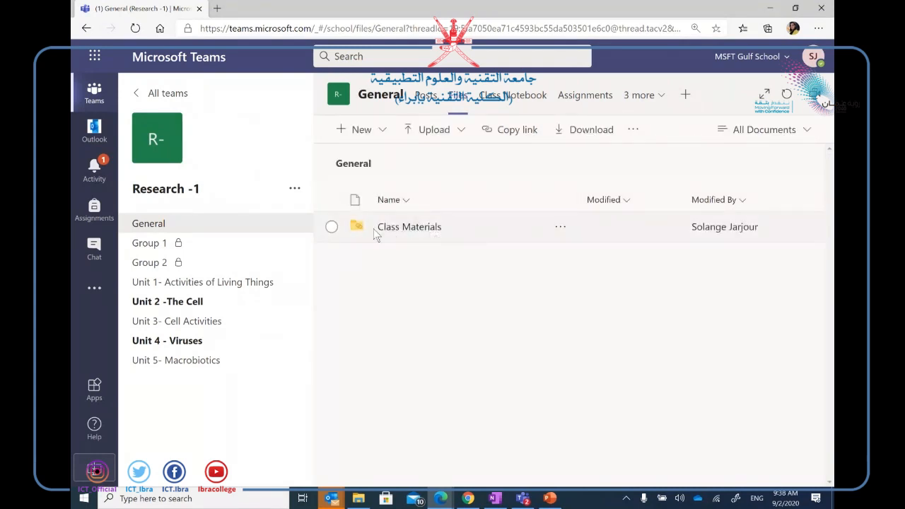
Open Class Materials, then return to the Unit 1- Activities of Living Things posts.
{"action": "left_click", "coordinate": [413, 227]}
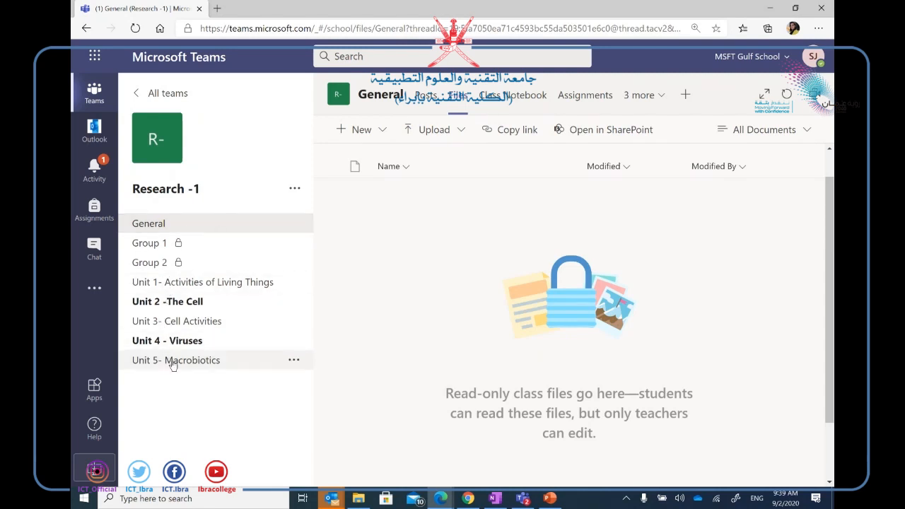
{"action": "left_click", "coordinate": [169, 282]}
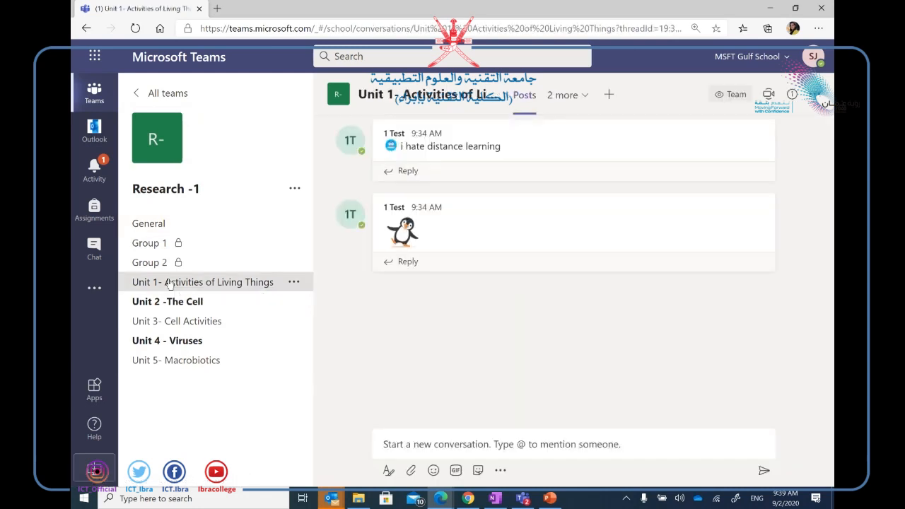
Create a 'Unit 1- resources' folder in the Unit 1 channel's Files, correcting the spelling first.
{"action": "left_click", "coordinate": [569, 95]}
{"action": "left_click", "coordinate": [547, 144]}
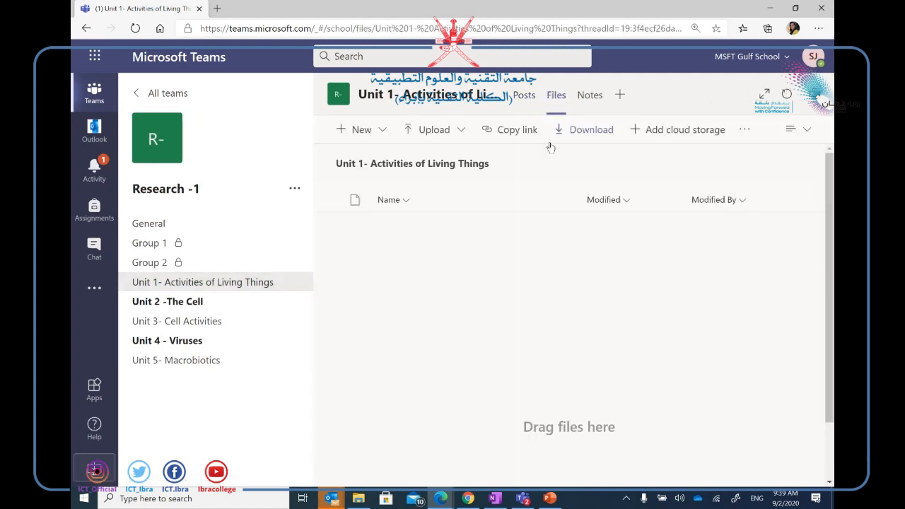
{"action": "left_click", "coordinate": [359, 131]}
{"action": "left_click", "coordinate": [365, 156]}
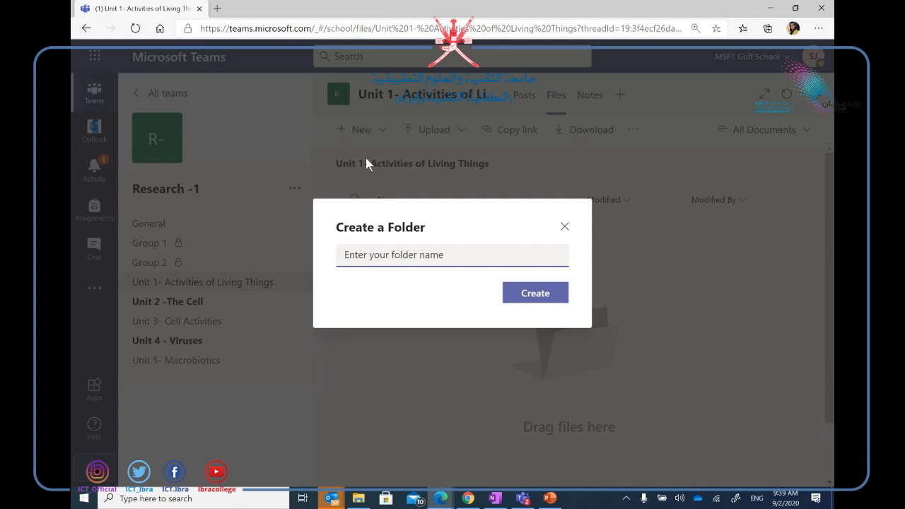
{"action": "type", "text": "Unit 1- r"}
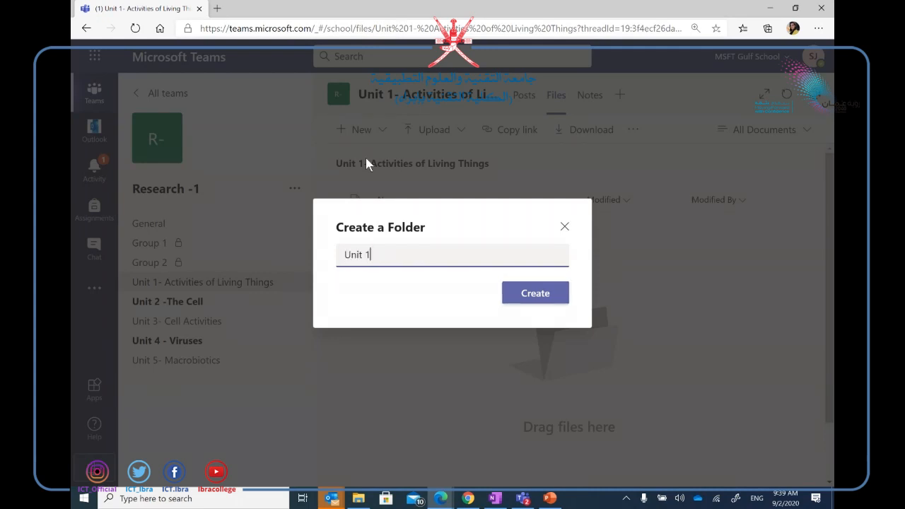
{"action": "type", "text": "esouce"}
{"action": "key", "text": "BackSpace"}
{"action": "type", "text": "es"}
{"action": "right_click", "coordinate": [394, 254]}
{"action": "left_click", "coordinate": [483, 265]}
{"action": "left_click", "coordinate": [544, 296]}
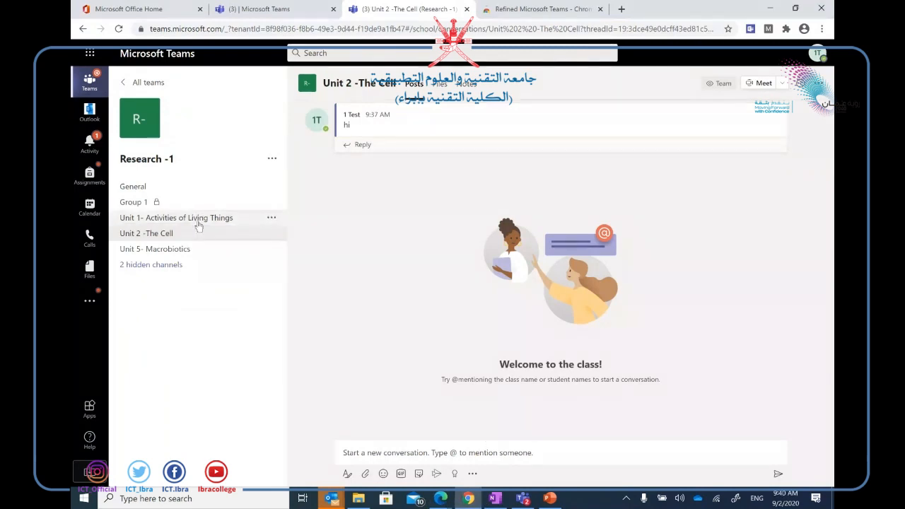
Open the Unit 1- resources folder in the Unit 1 channel's files and start a file upload.
{"action": "left_click", "coordinate": [191, 221]}
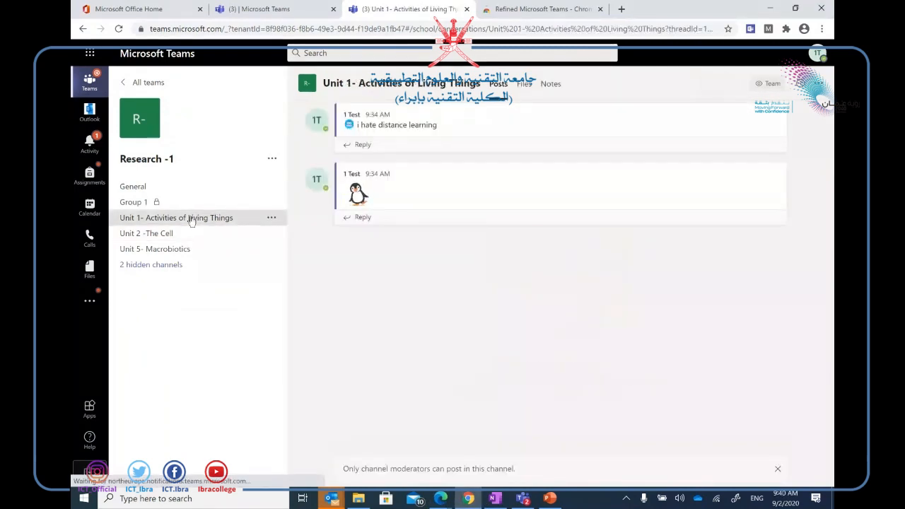
{"action": "left_click", "coordinate": [523, 83]}
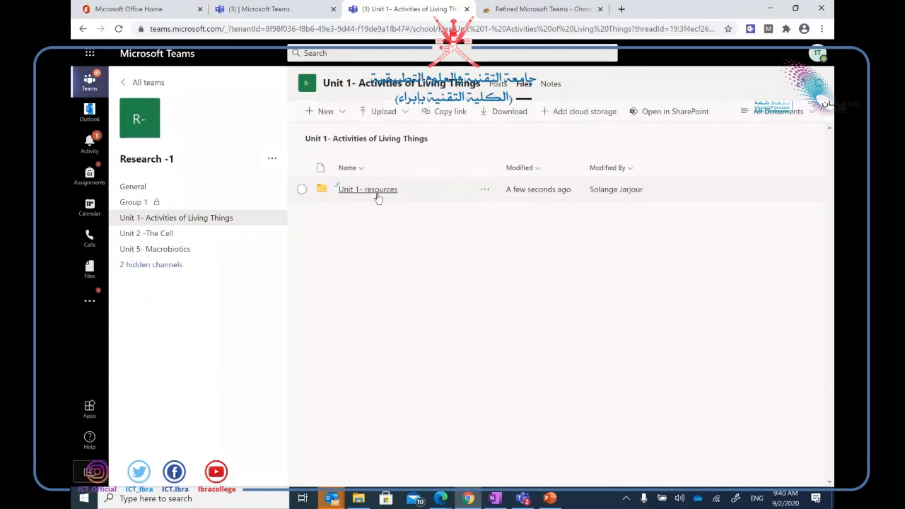
{"action": "left_click", "coordinate": [374, 189]}
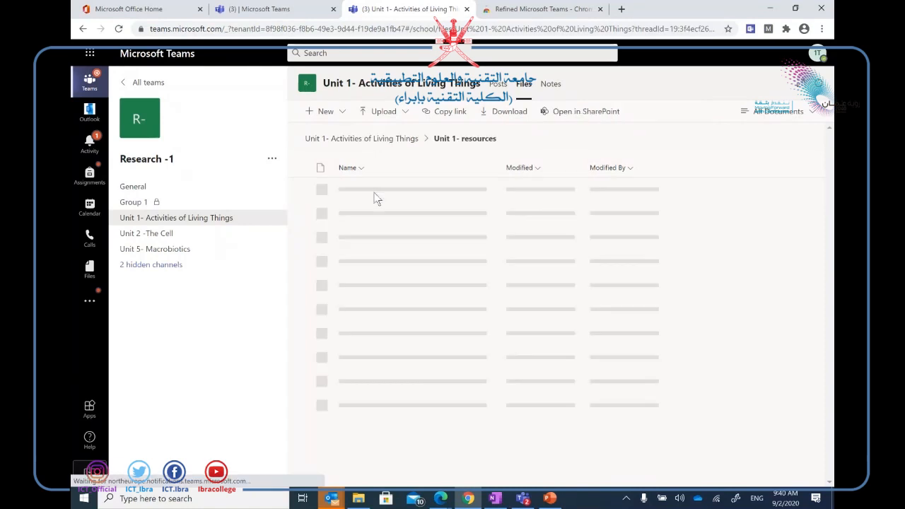
{"action": "left_click", "coordinate": [398, 115]}
{"action": "left_click", "coordinate": [387, 141]}
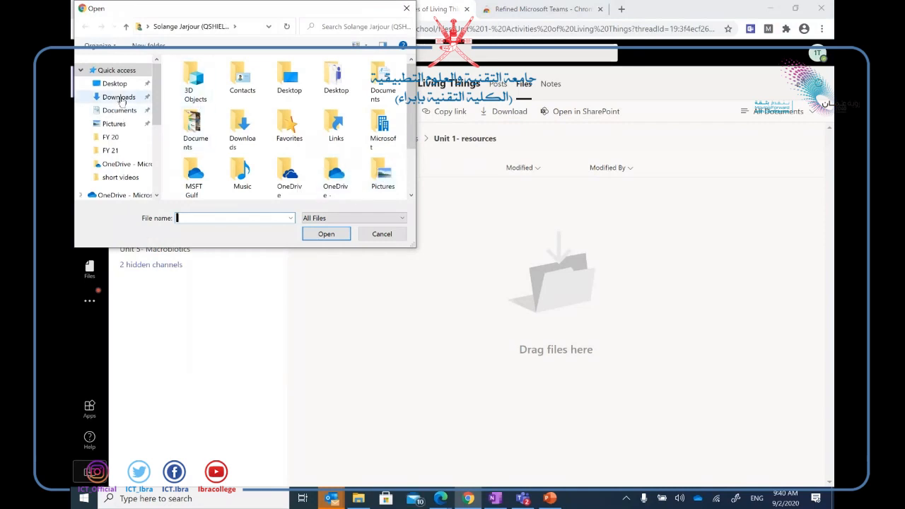
Upload bitmoji 1 from the Desktop after the in-use ICT university session file is rejected.
{"action": "left_click", "coordinate": [123, 83]}
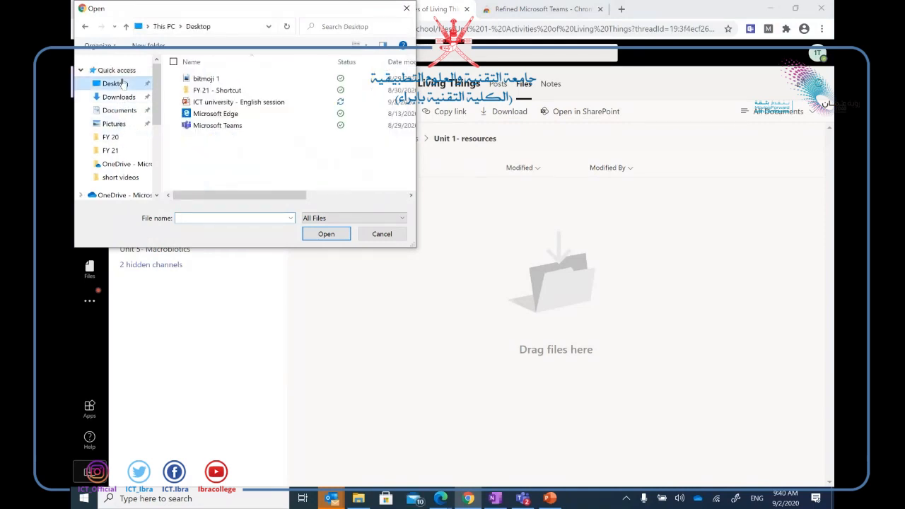
{"action": "left_click", "coordinate": [229, 103]}
{"action": "left_click", "coordinate": [326, 233]}
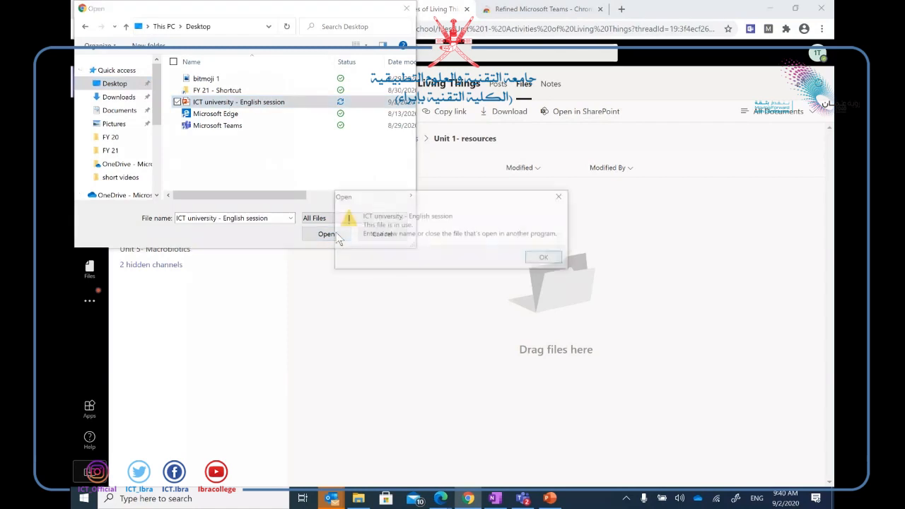
{"action": "left_click", "coordinate": [546, 258]}
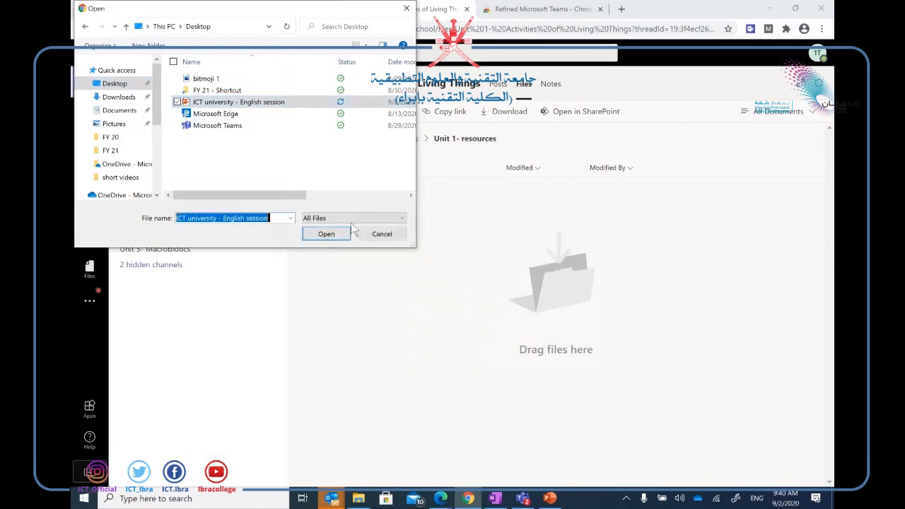
{"action": "left_click", "coordinate": [202, 79]}
{"action": "left_click", "coordinate": [330, 231]}
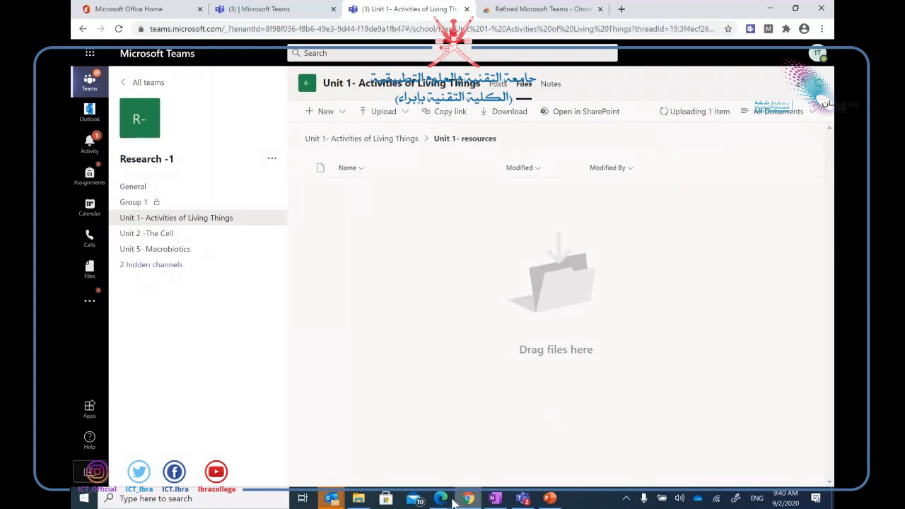
Open the Unit 1- resources folder in the other Teams window and compare with the test account's window.
{"action": "mouse_move", "coordinate": [439, 499]}
{"action": "left_click", "coordinate": [499, 434]}
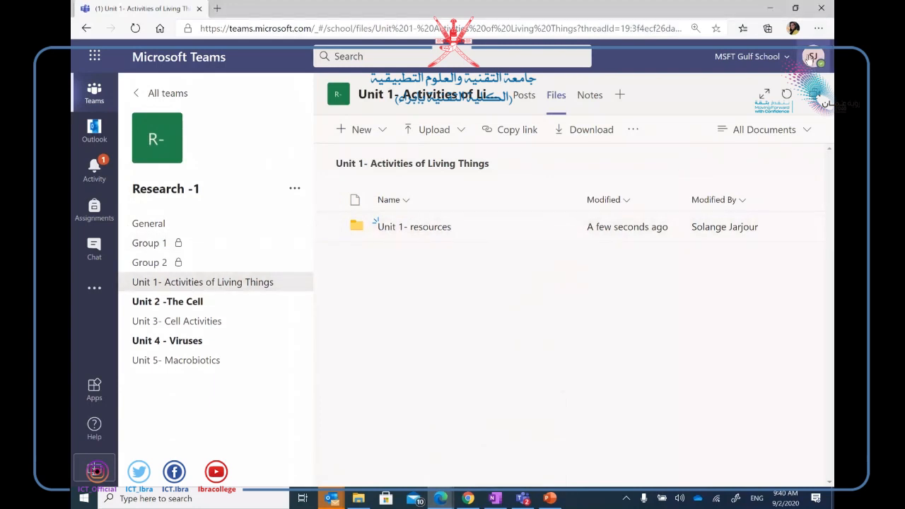
{"action": "left_click", "coordinate": [416, 228]}
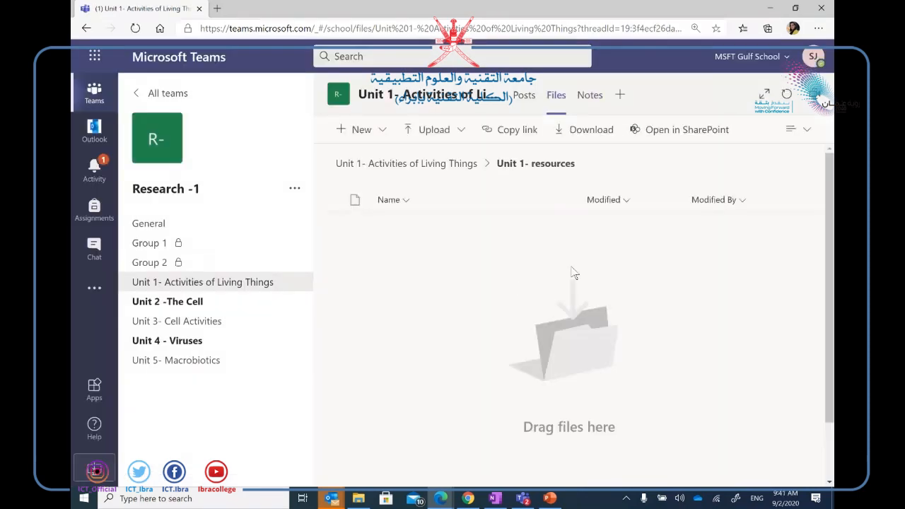
{"action": "left_click", "coordinate": [465, 498]}
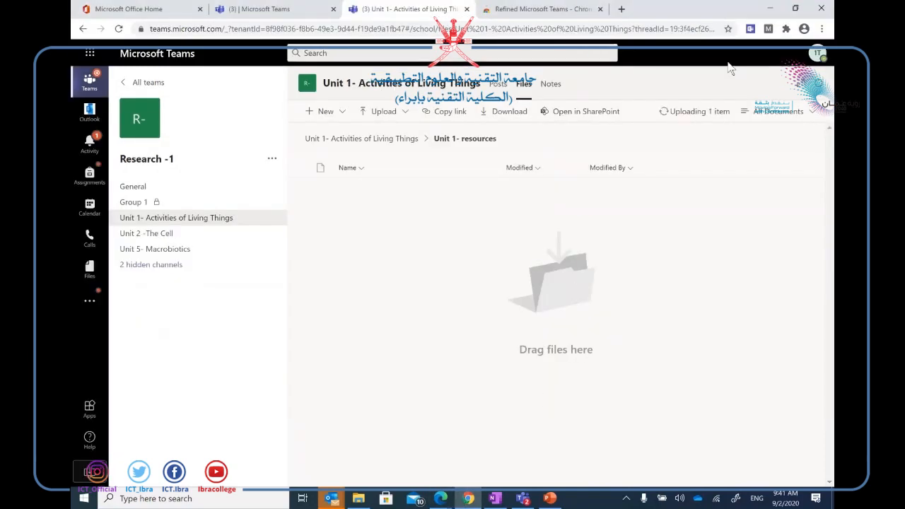
{"action": "left_click", "coordinate": [440, 499]}
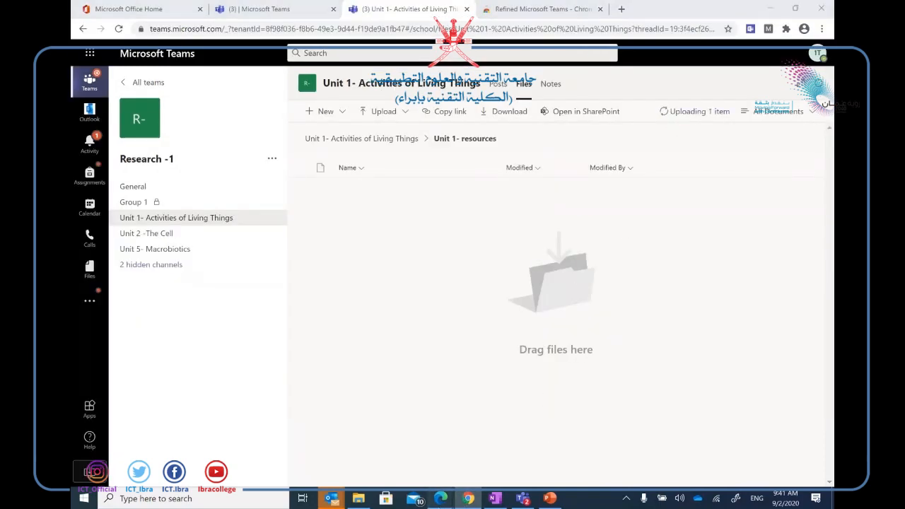
{"action": "left_click", "coordinate": [489, 439]}
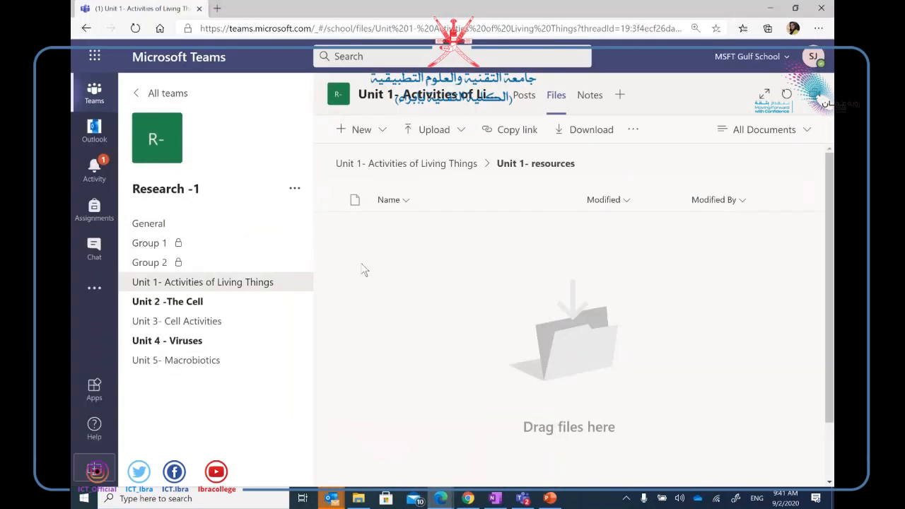
Open the Unit 1 channel's file library in SharePoint.
{"action": "left_click", "coordinate": [400, 165]}
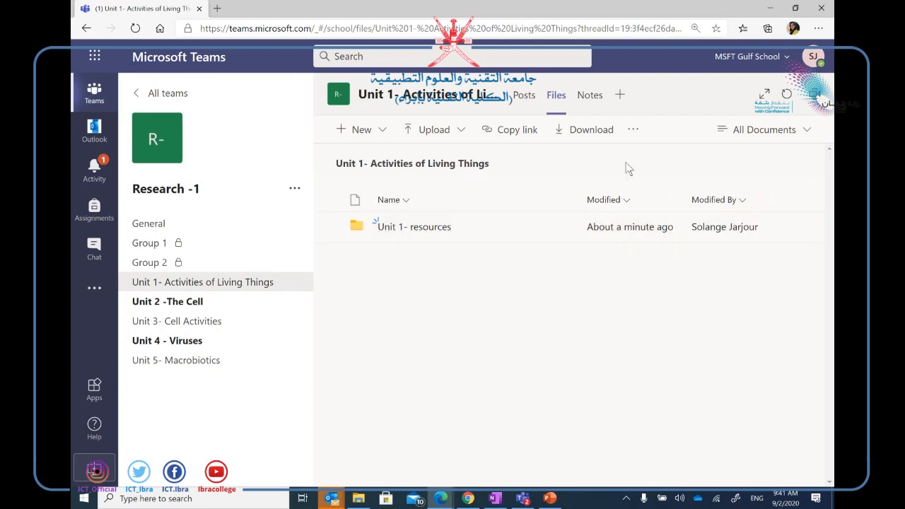
{"action": "left_click", "coordinate": [634, 133]}
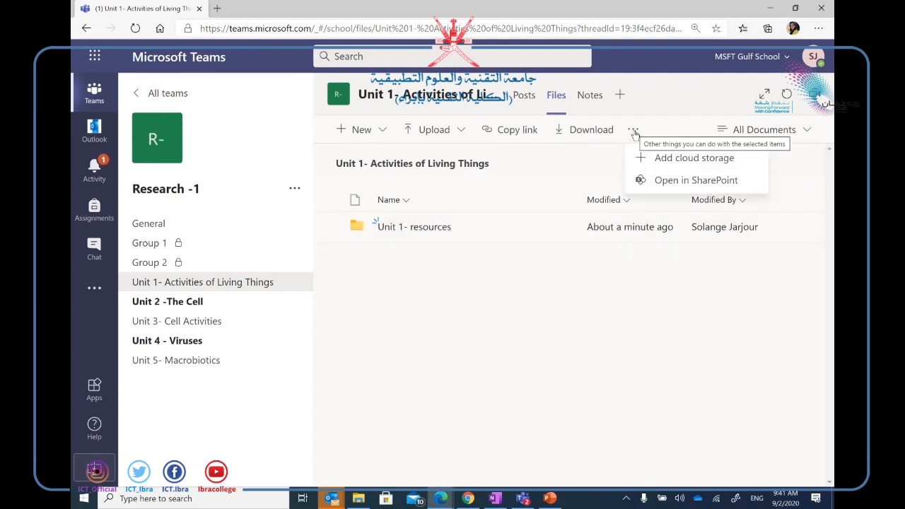
{"action": "left_click", "coordinate": [657, 185]}
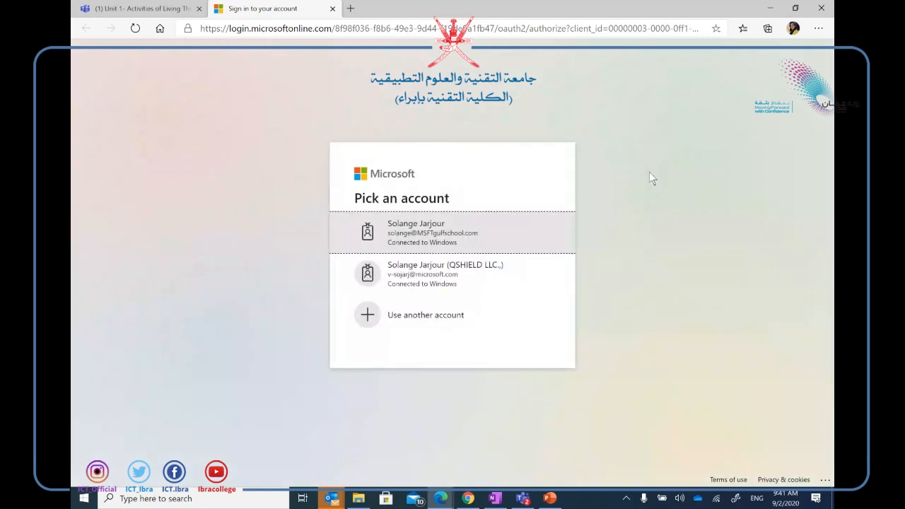
Sign in to SharePoint with the school account, then switch to the test account's browser.
{"action": "left_click", "coordinate": [457, 248]}
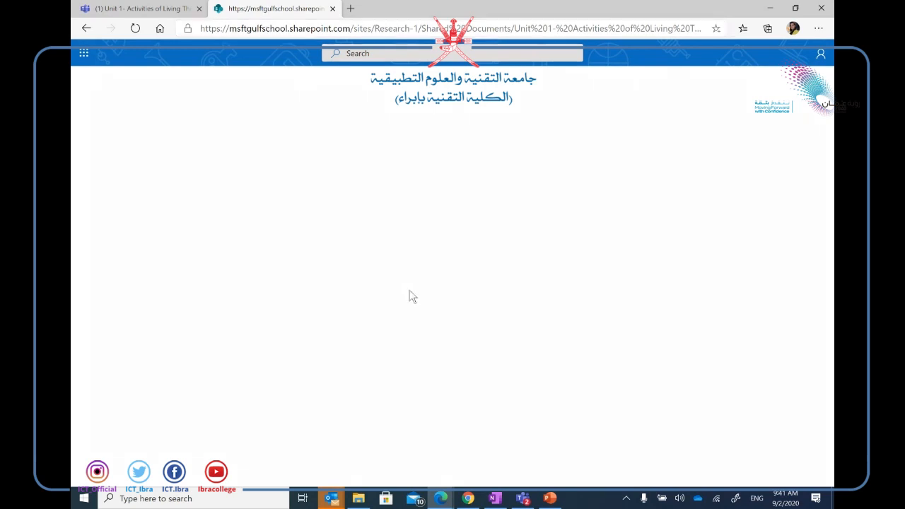
{"action": "left_click", "coordinate": [468, 498]}
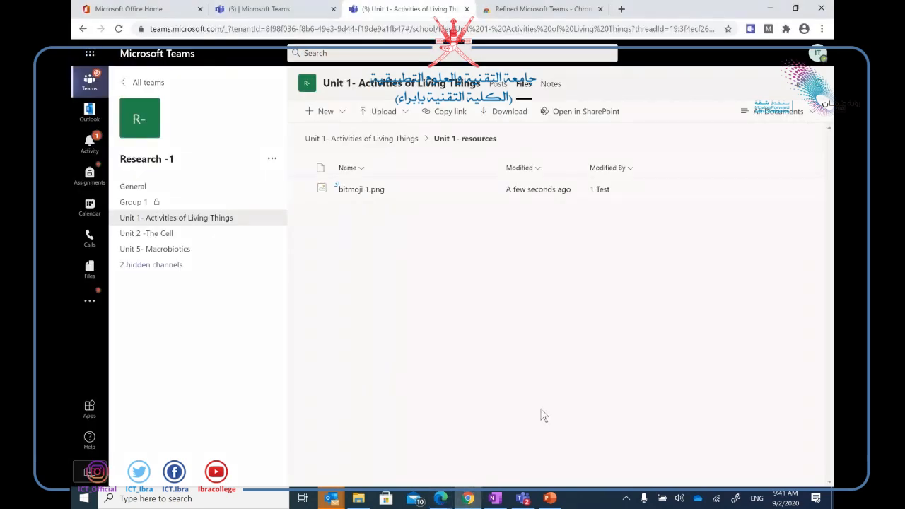
{"action": "left_click", "coordinate": [440, 499]}
Back on the SharePoint page, look inside Unit 1- resources, then open its more-actions menu.
{"action": "mouse_move", "coordinate": [408, 466]}
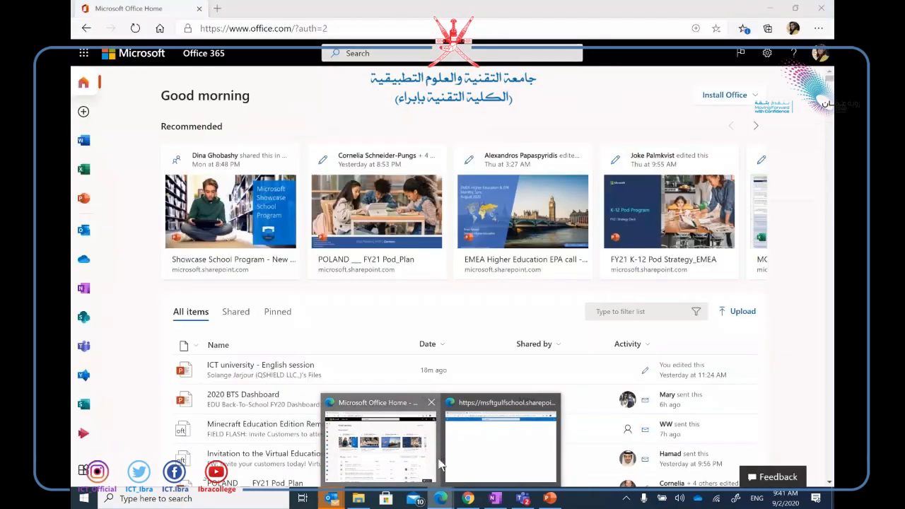
{"action": "left_click", "coordinate": [456, 459]}
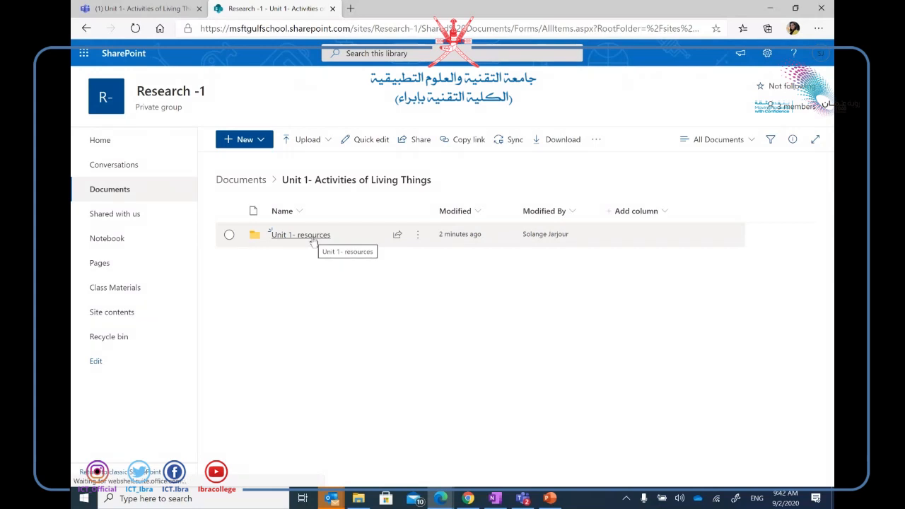
{"action": "left_click", "coordinate": [339, 247]}
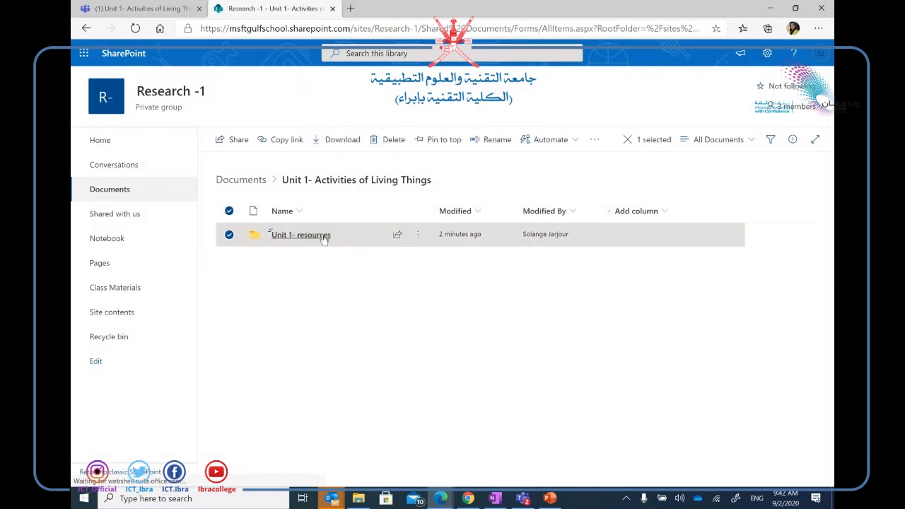
{"action": "left_click", "coordinate": [323, 236]}
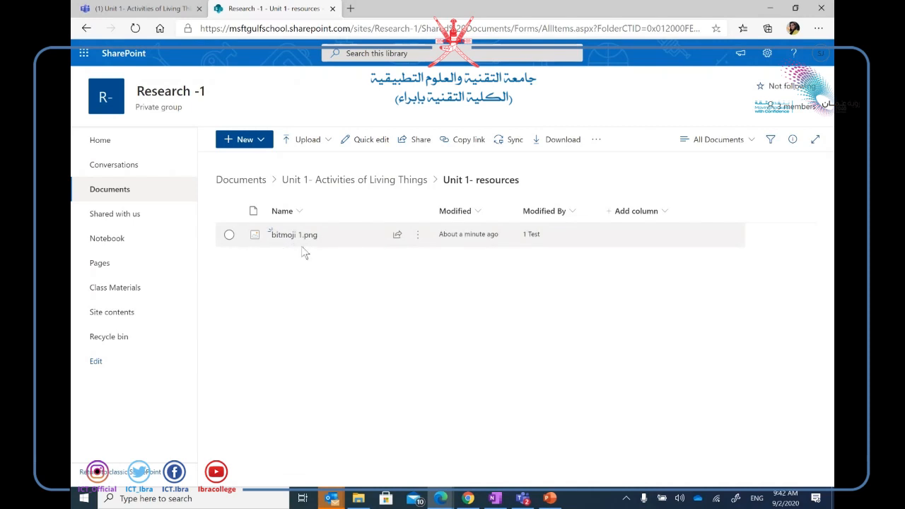
{"action": "left_click", "coordinate": [86, 28]}
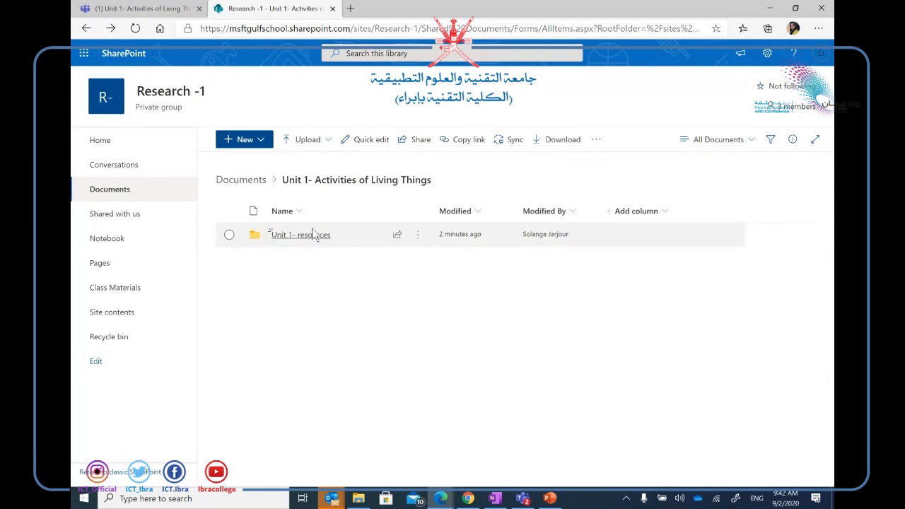
{"action": "left_click", "coordinate": [417, 236]}
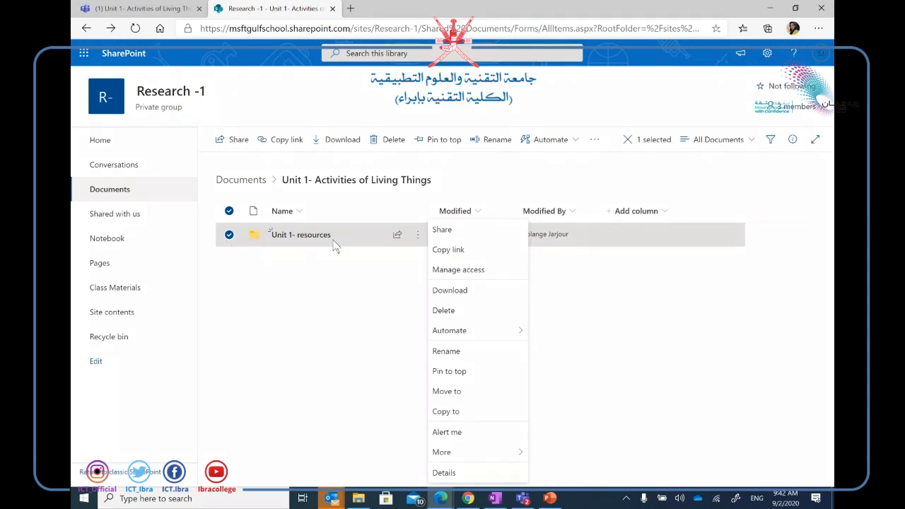
Set Research -1 Members to Can view on the Unit 1- resources folder's Manage access.
{"action": "left_click", "coordinate": [467, 276]}
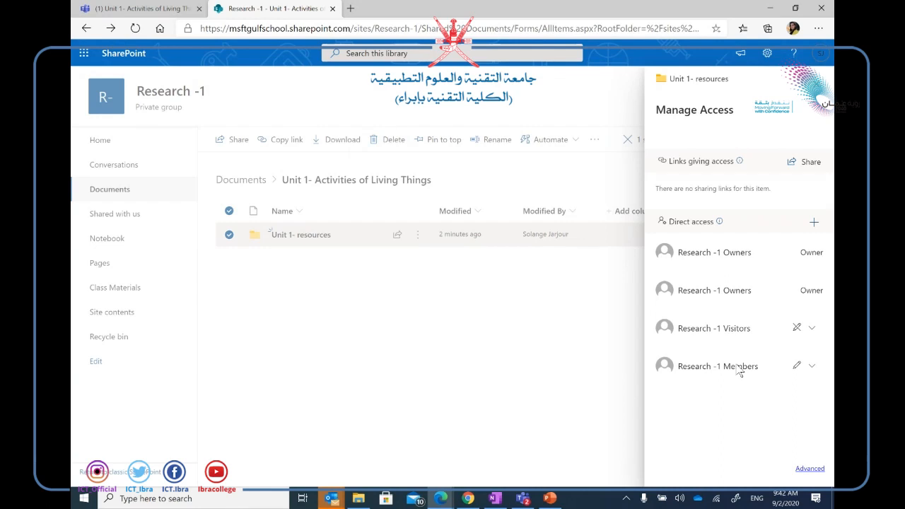
{"action": "left_click", "coordinate": [812, 367]}
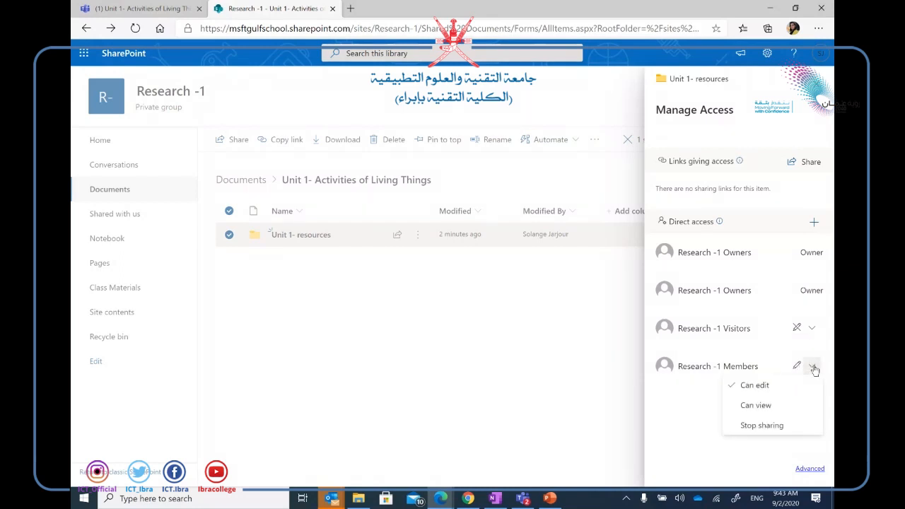
{"action": "left_click", "coordinate": [776, 405]}
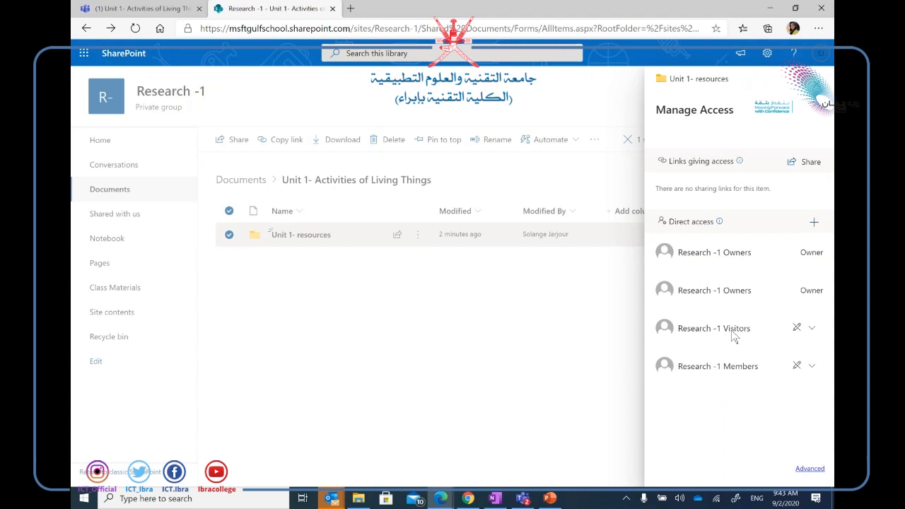
Stop sharing Unit 1- resources with Research -1 Visitors, confirm the removal, and close Manage Access.
{"action": "left_click", "coordinate": [811, 329]}
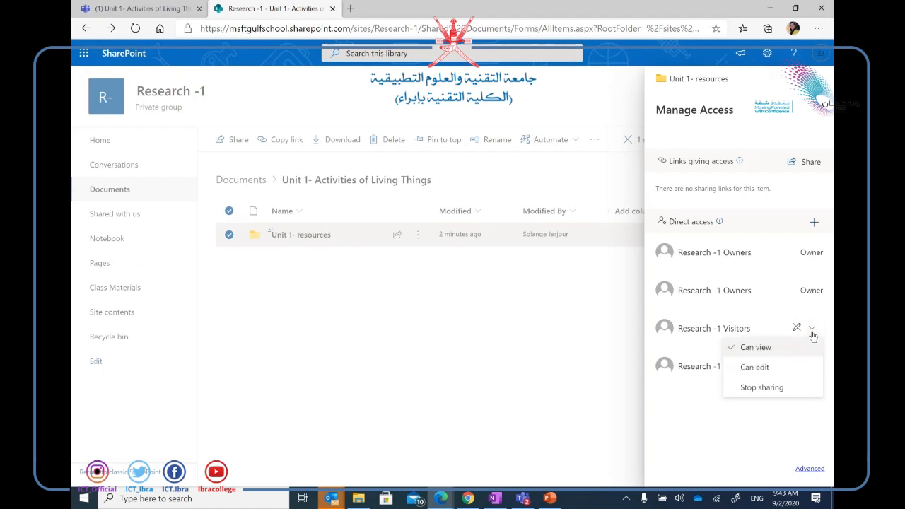
{"action": "left_click", "coordinate": [753, 389]}
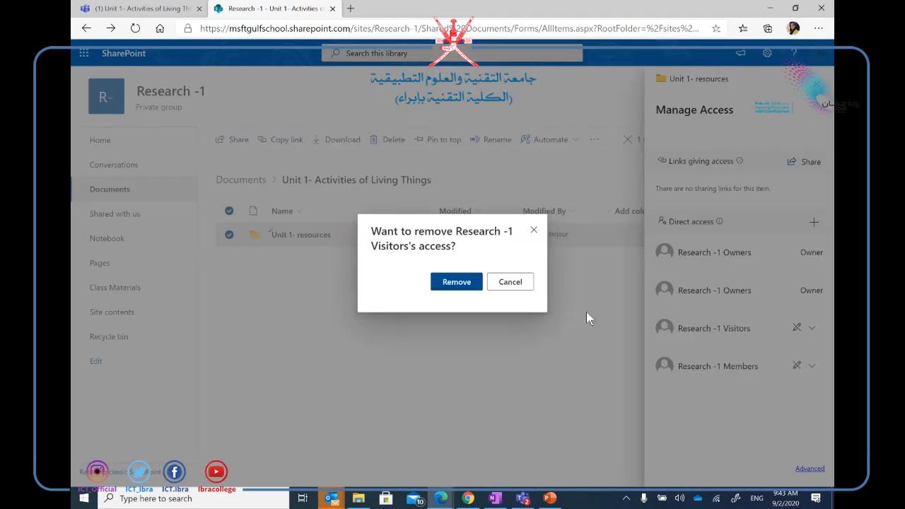
{"action": "left_click", "coordinate": [456, 281]}
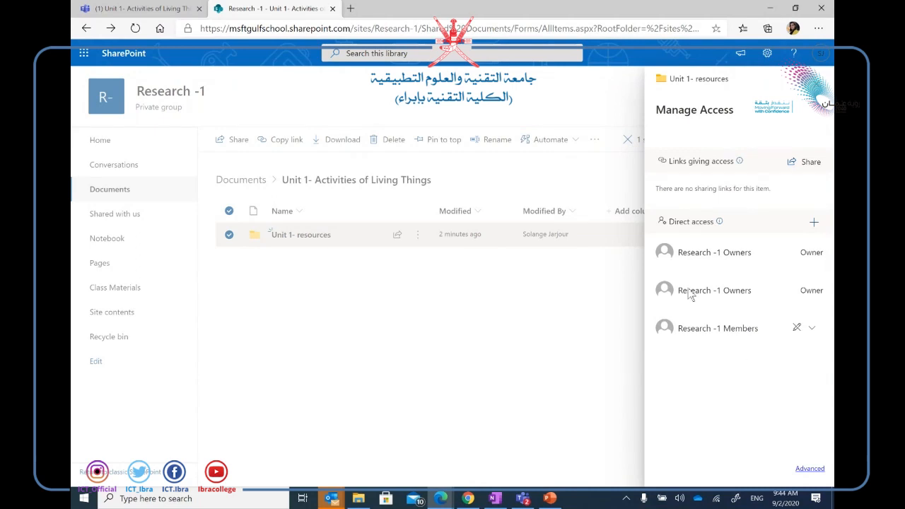
{"action": "left_click", "coordinate": [820, 78]}
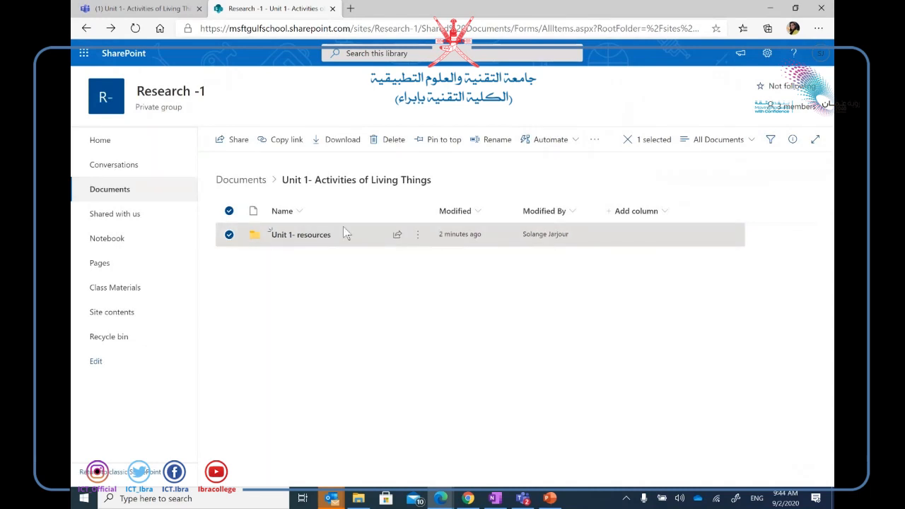
Reopen Manage access for Unit 1- resources and confirm Members still shows Can view.
{"action": "left_click", "coordinate": [417, 239]}
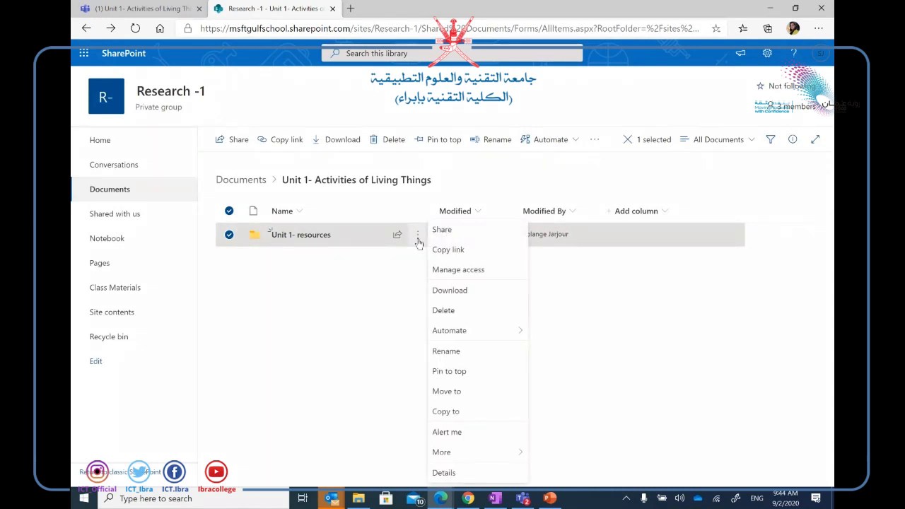
{"action": "left_click", "coordinate": [437, 271]}
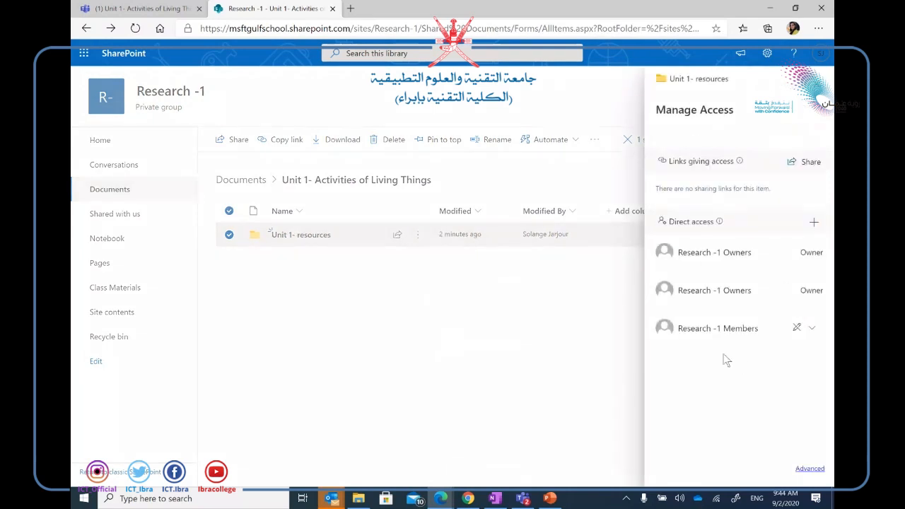
{"action": "left_click", "coordinate": [811, 329]}
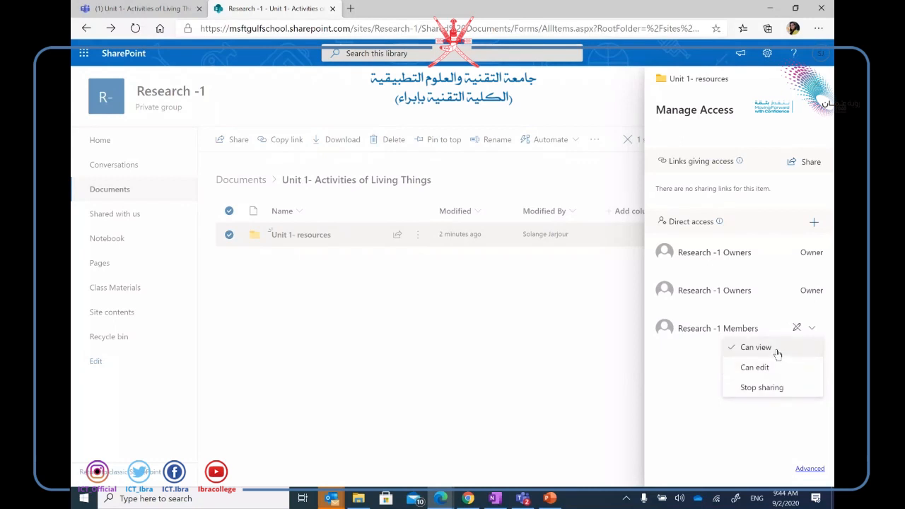
{"action": "left_click", "coordinate": [768, 450]}
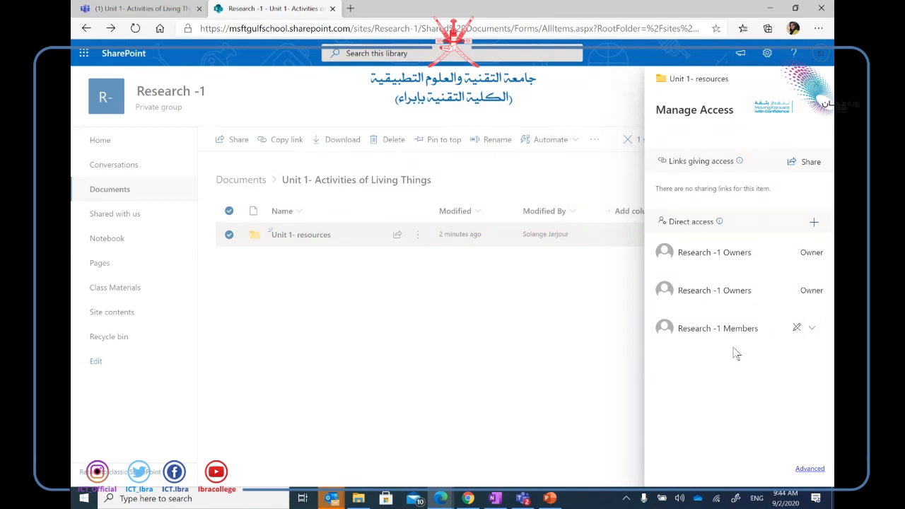
Open and dismiss the Grant access box, then switch to the PowerPoint Agenda slide.
{"action": "left_click", "coordinate": [815, 223]}
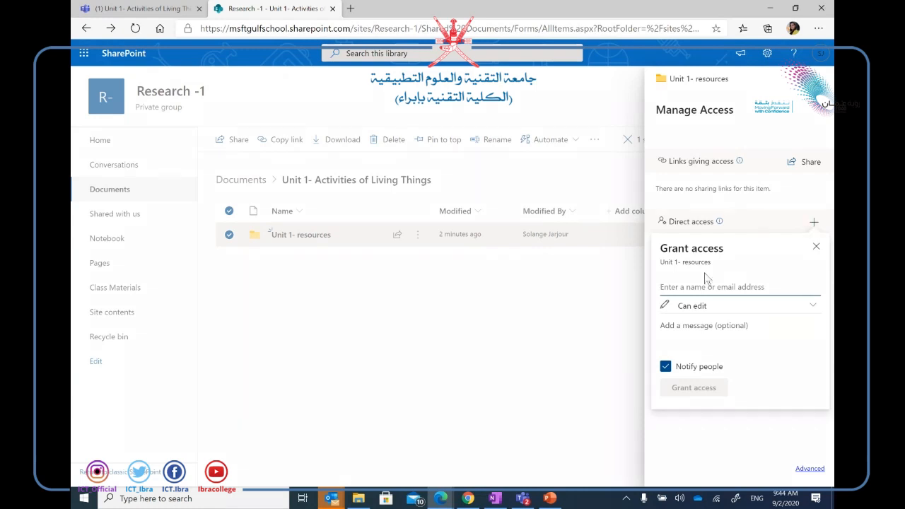
{"action": "left_click", "coordinate": [615, 309]}
{"action": "left_click", "coordinate": [555, 499]}
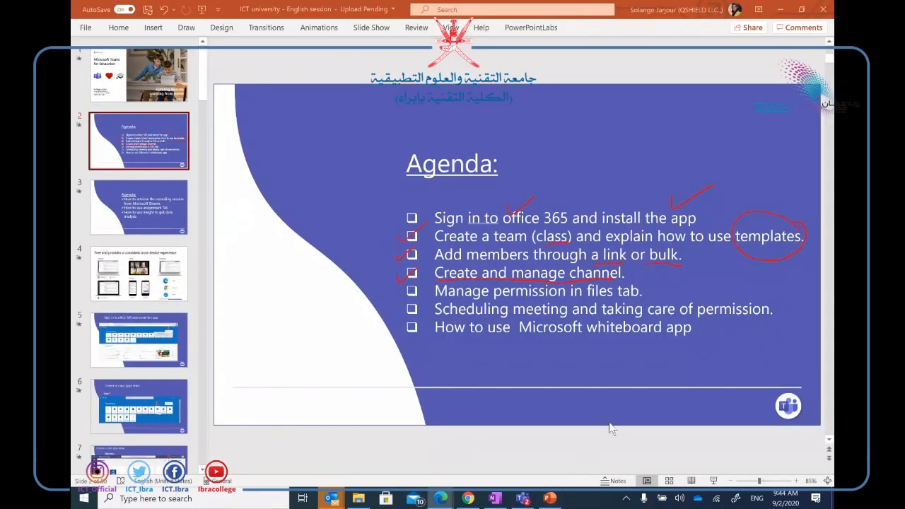
Present the Agenda slide, underline 'Manage permission in files tab' in red ink, then return to the browser.
{"action": "left_click", "coordinate": [714, 480]}
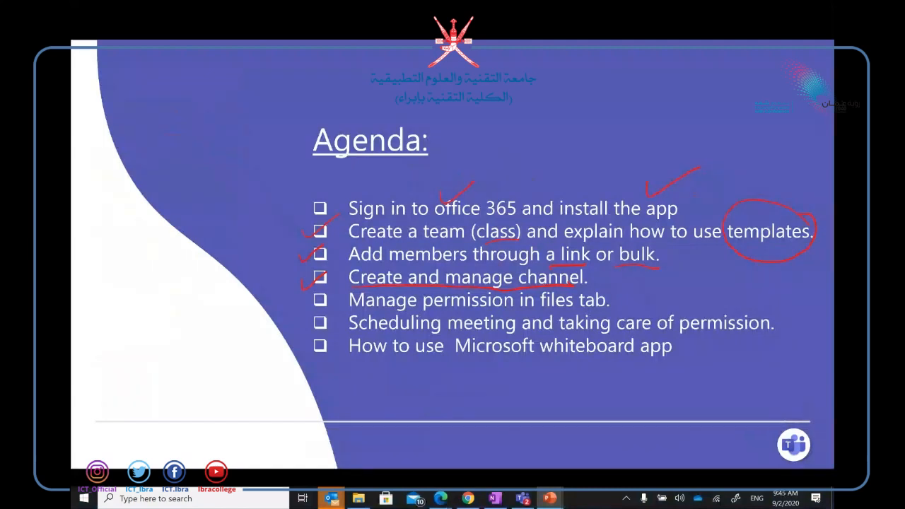
{"action": "left_click_drag", "start_coordinate": [350, 307], "coordinate": [466, 308]}
{"action": "left_click_drag", "start_coordinate": [542, 289], "coordinate": [547, 309]}
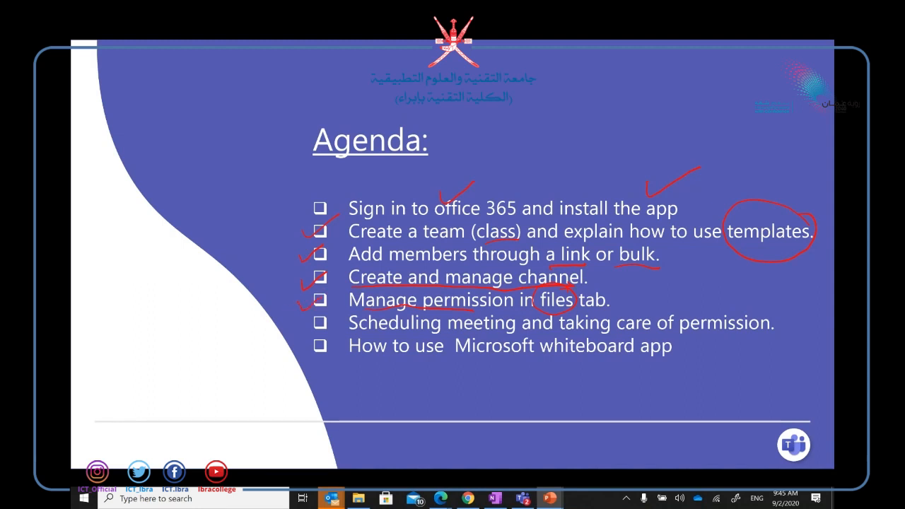
{"action": "left_click", "coordinate": [476, 502]}
Go back to the SharePoint library window and open Unit 1- resources' Advanced permissions page.
{"action": "left_click", "coordinate": [445, 500]}
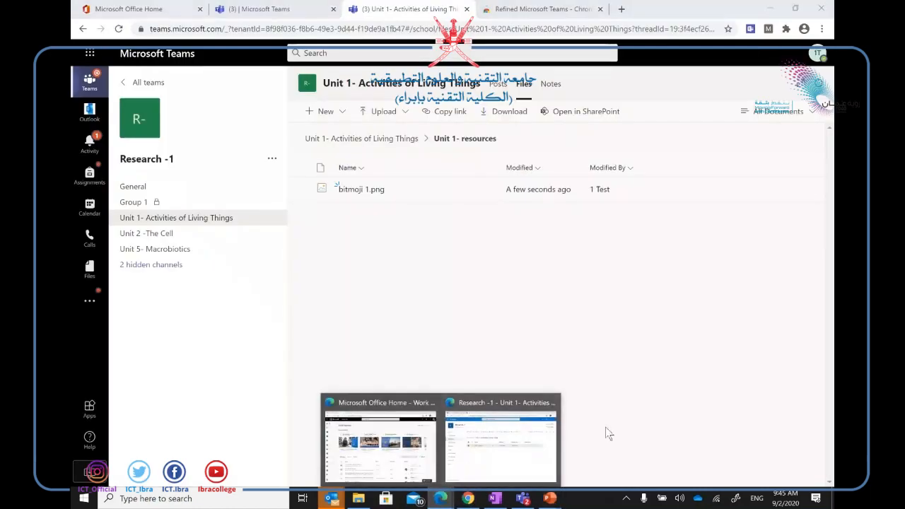
{"action": "left_click", "coordinate": [458, 439]}
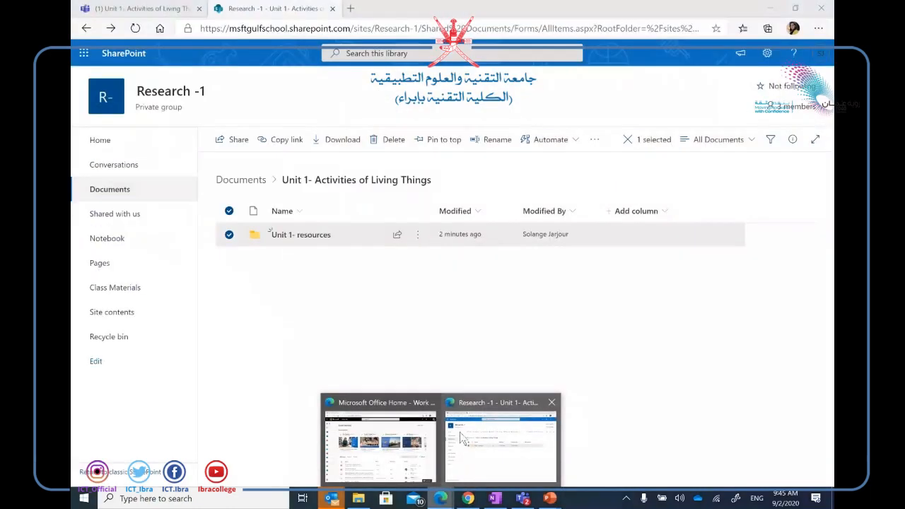
{"action": "left_click", "coordinate": [417, 238]}
{"action": "left_click", "coordinate": [465, 268]}
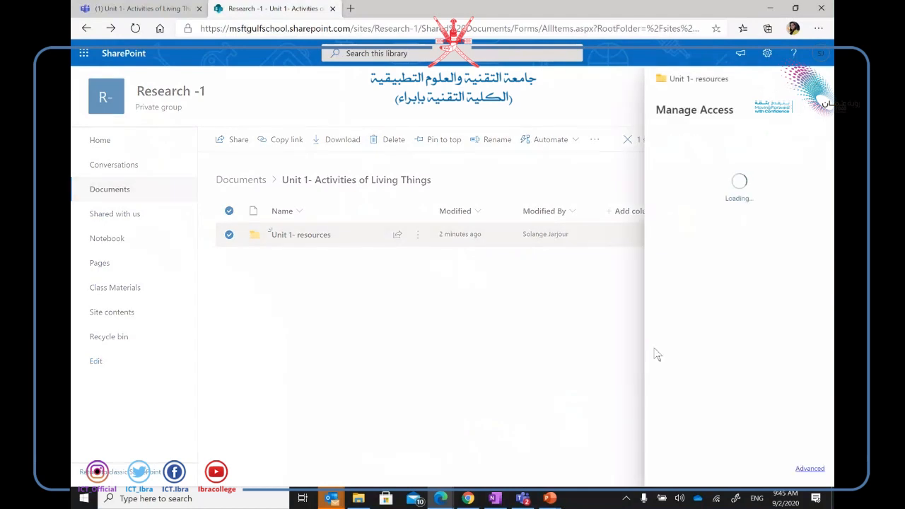
{"action": "left_click", "coordinate": [820, 469]}
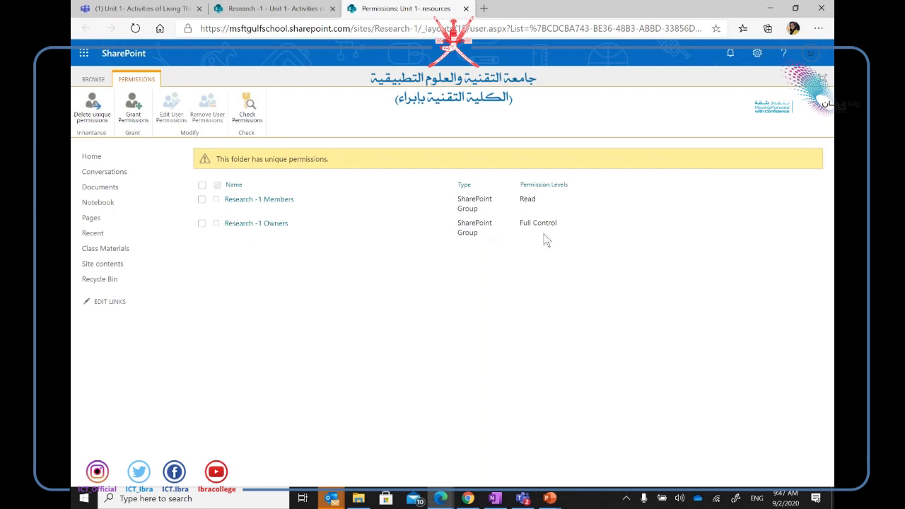
Open Grant Permissions on the folder, view its sharing link, and close the dialog.
{"action": "left_click", "coordinate": [134, 110]}
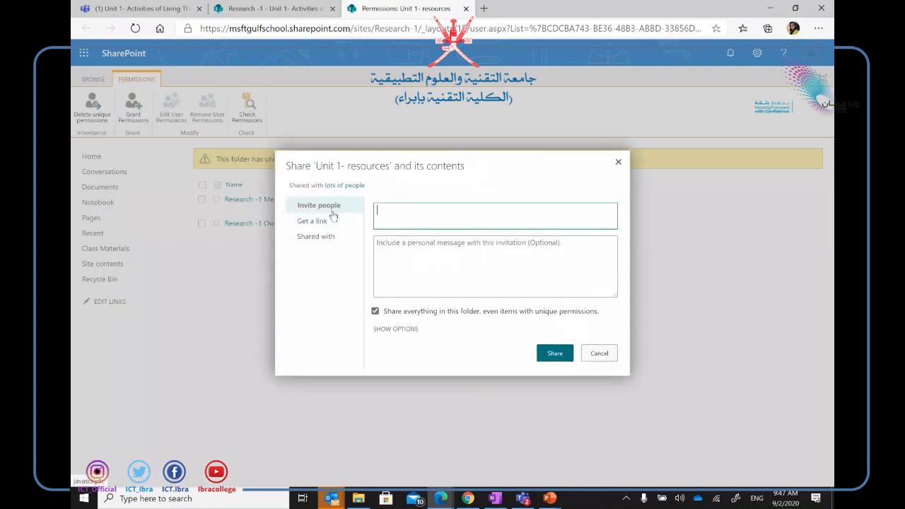
{"action": "left_click", "coordinate": [330, 227]}
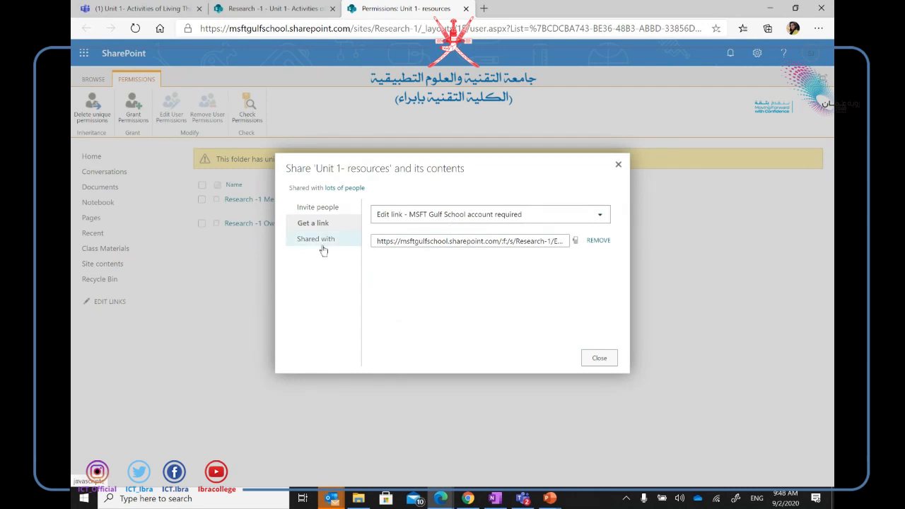
{"action": "left_click", "coordinate": [607, 362]}
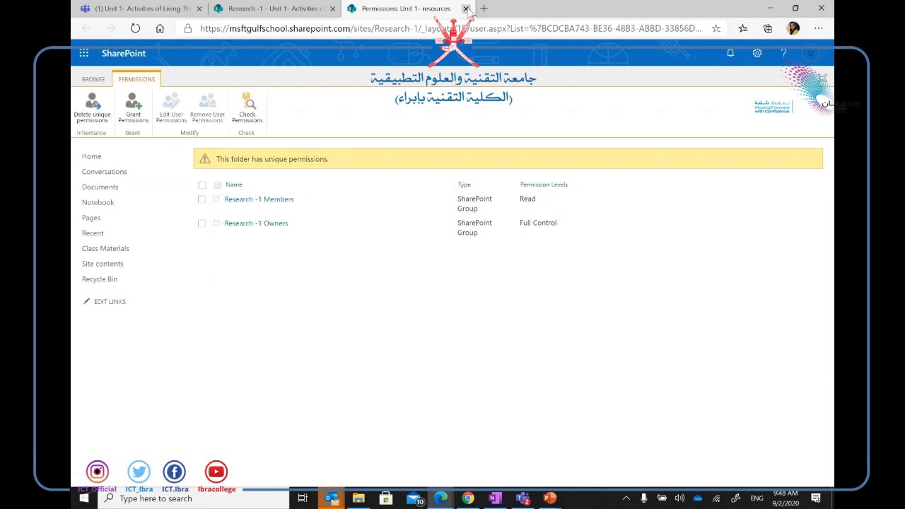
Close the Permissions tab to return to the Unit 1 library, then bring up PowerPoint's windows.
{"action": "left_click", "coordinate": [466, 9]}
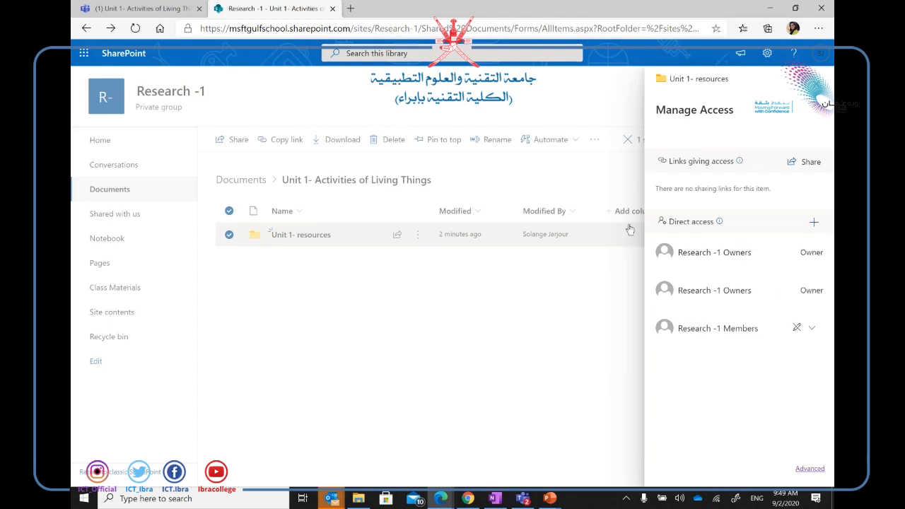
{"action": "left_click", "coordinate": [550, 498]}
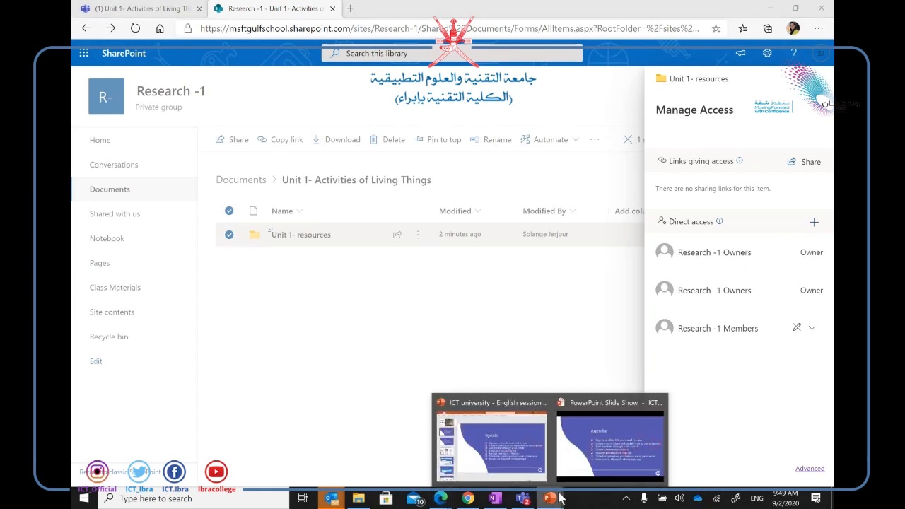
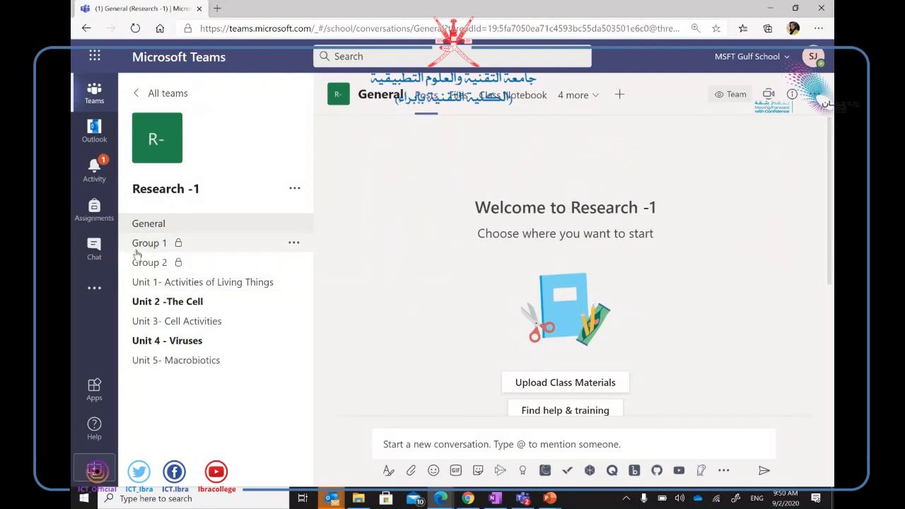
Open Calendar from the added apps and begin a new meeting titled 'Reseacrh-1'.
{"action": "left_click", "coordinate": [95, 289]}
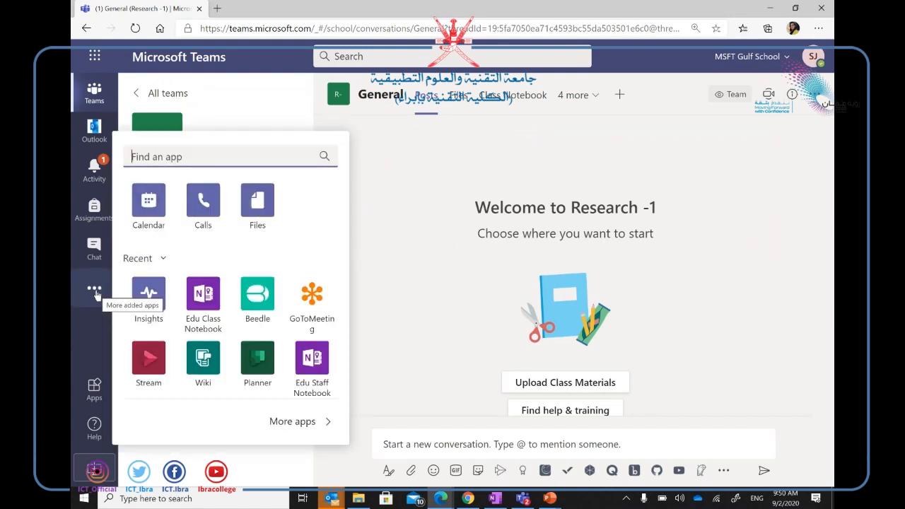
{"action": "left_click", "coordinate": [162, 201]}
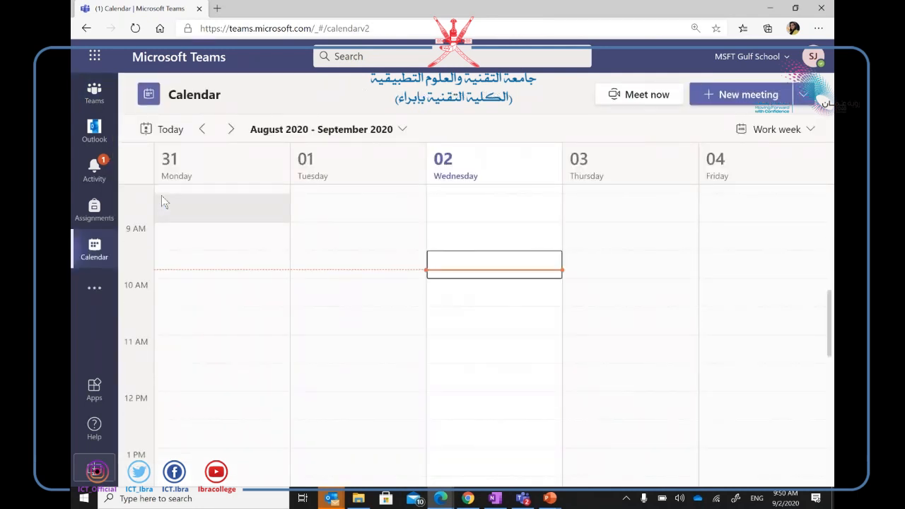
{"action": "left_click", "coordinate": [755, 104]}
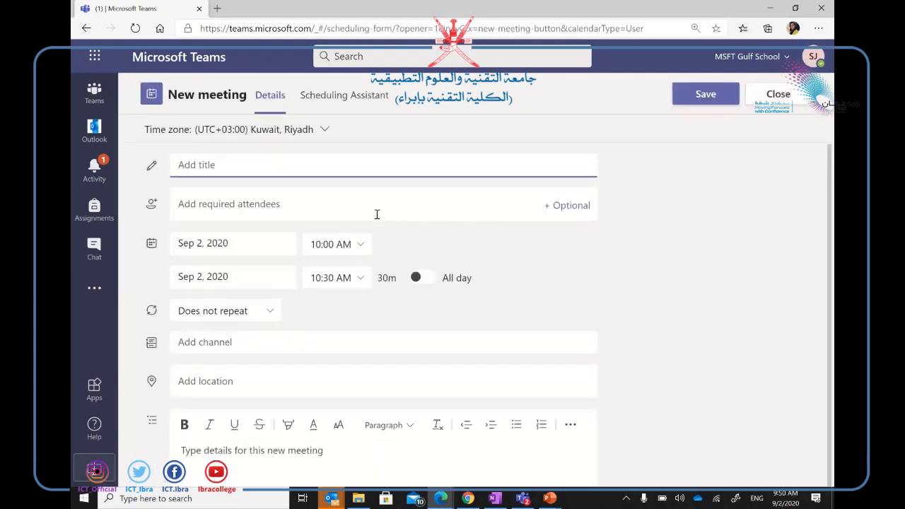
{"action": "type", "text": "Reseacrh-1"}
Post the meeting in the Research -1 team's 'Unit 1- Activities of Living Things' channel.
{"action": "left_click", "coordinate": [202, 344]}
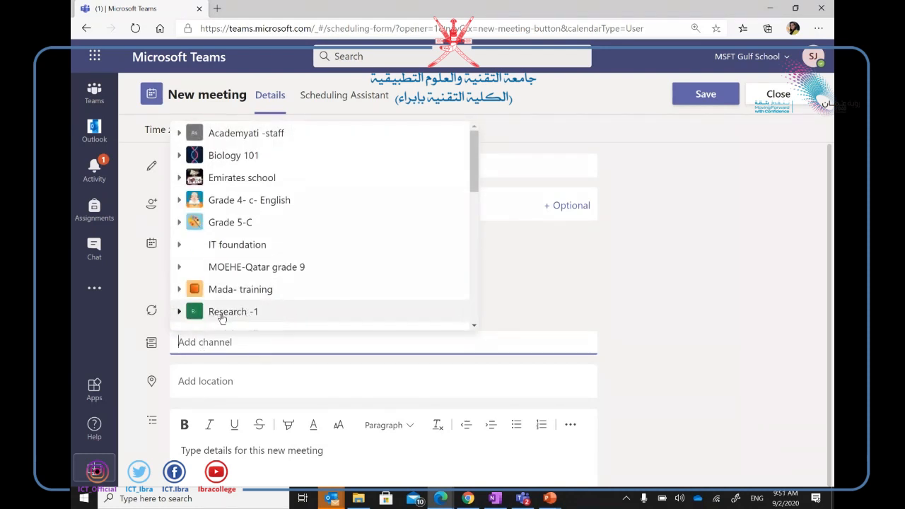
{"action": "left_click", "coordinate": [221, 318]}
{"action": "left_click_drag", "start_coordinate": [477, 155], "coordinate": [476, 192]}
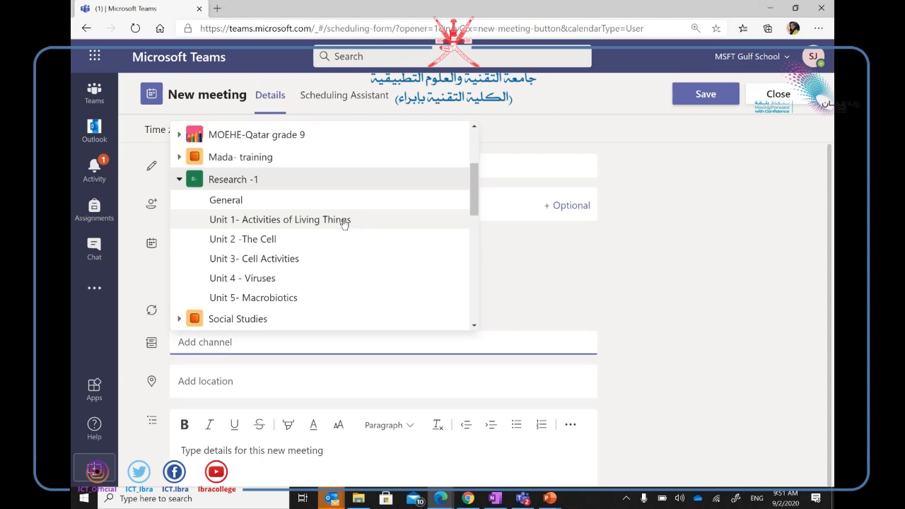
{"action": "left_click", "coordinate": [344, 221]}
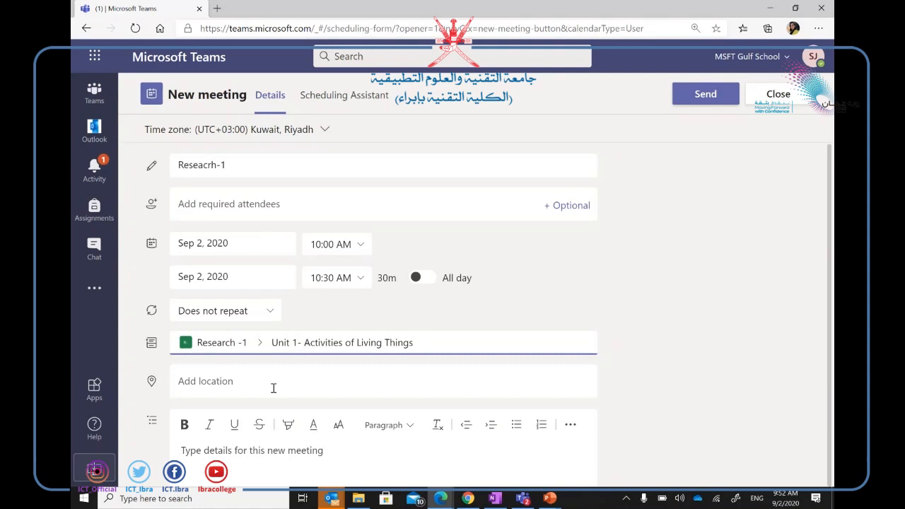
Set the meeting to repeat Every weekday (Mon - Fri), then switch the repeat option to Custom.
{"action": "left_click", "coordinate": [272, 313]}
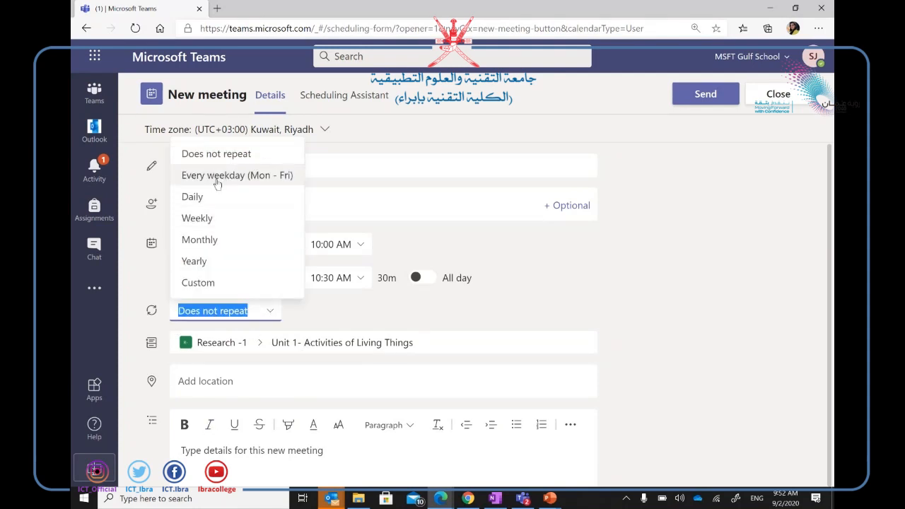
{"action": "left_click", "coordinate": [260, 177]}
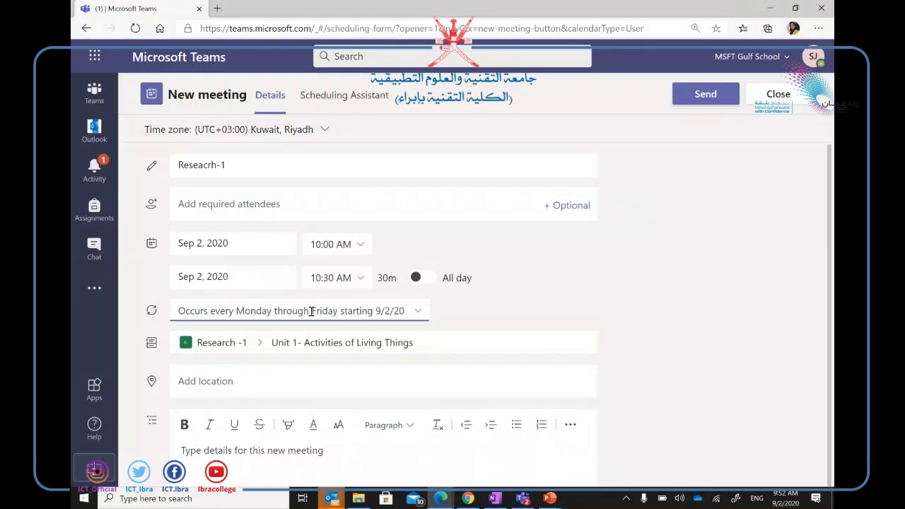
{"action": "left_click", "coordinate": [417, 312]}
{"action": "left_click", "coordinate": [269, 286]}
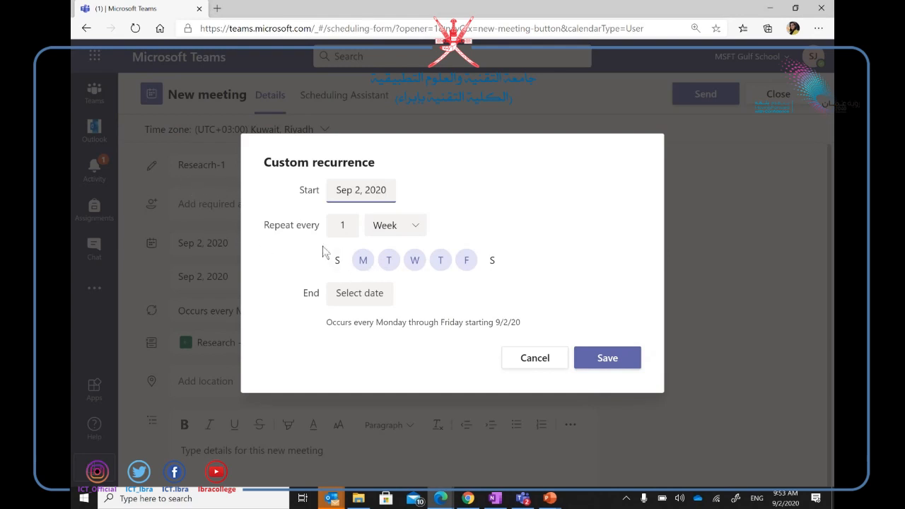
Keep only Monday and Thursday as repeat days, end the series Sep 30, 2020, and save.
{"action": "left_click", "coordinate": [363, 263]}
{"action": "left_click", "coordinate": [362, 267]}
{"action": "left_click", "coordinate": [396, 267]}
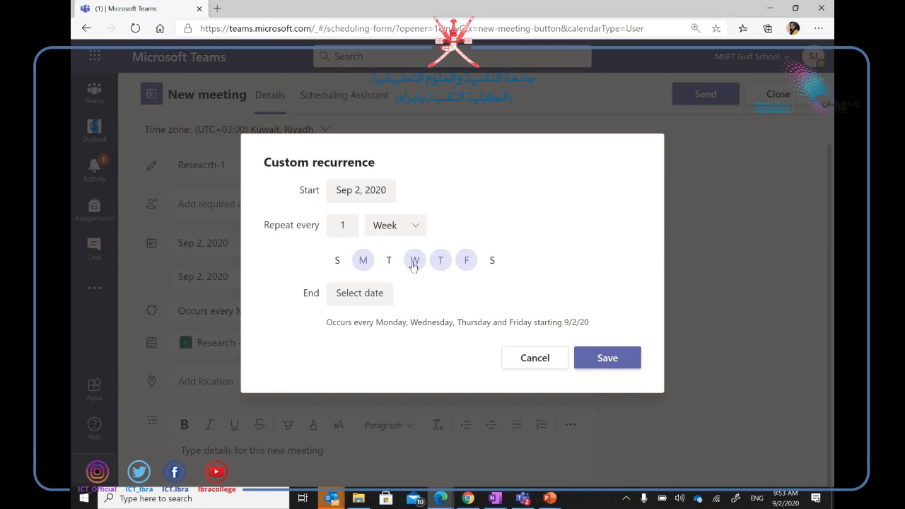
{"action": "left_click", "coordinate": [413, 266]}
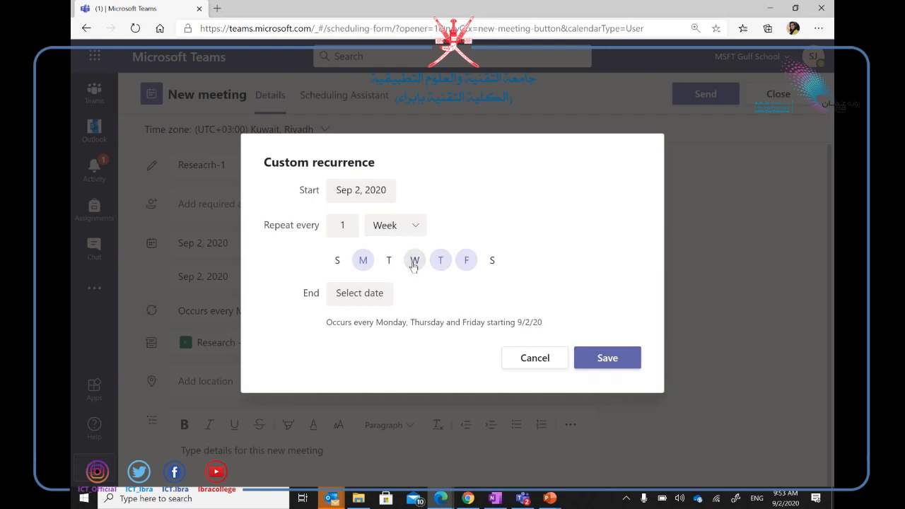
{"action": "left_click", "coordinate": [472, 268]}
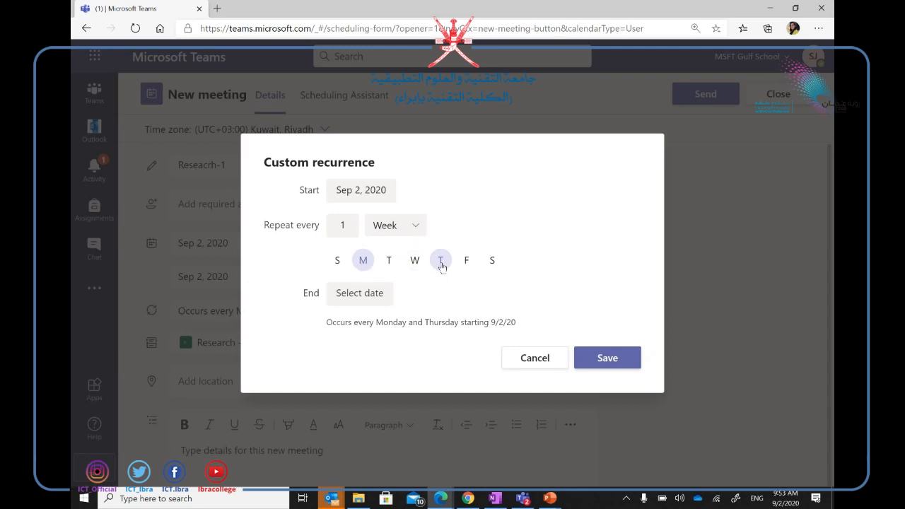
{"action": "left_click", "coordinate": [364, 300]}
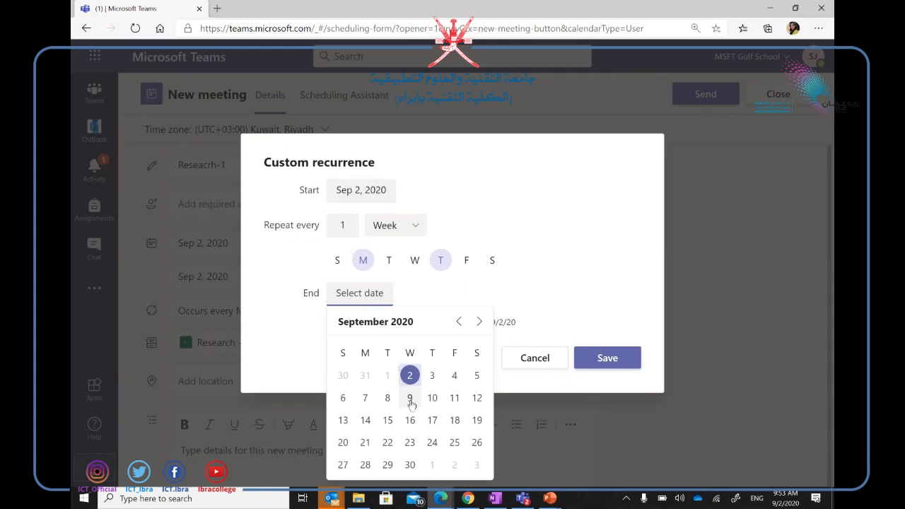
{"action": "left_click", "coordinate": [410, 465]}
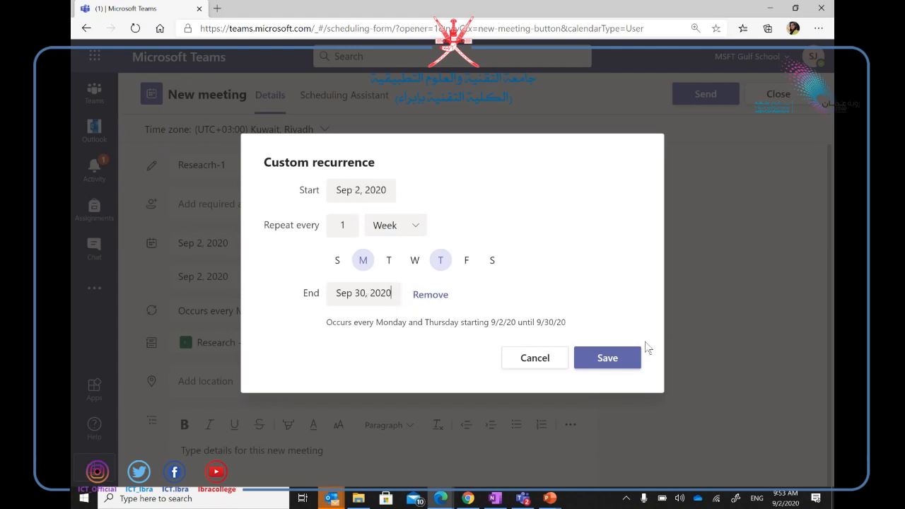
{"action": "left_click", "coordinate": [628, 362]}
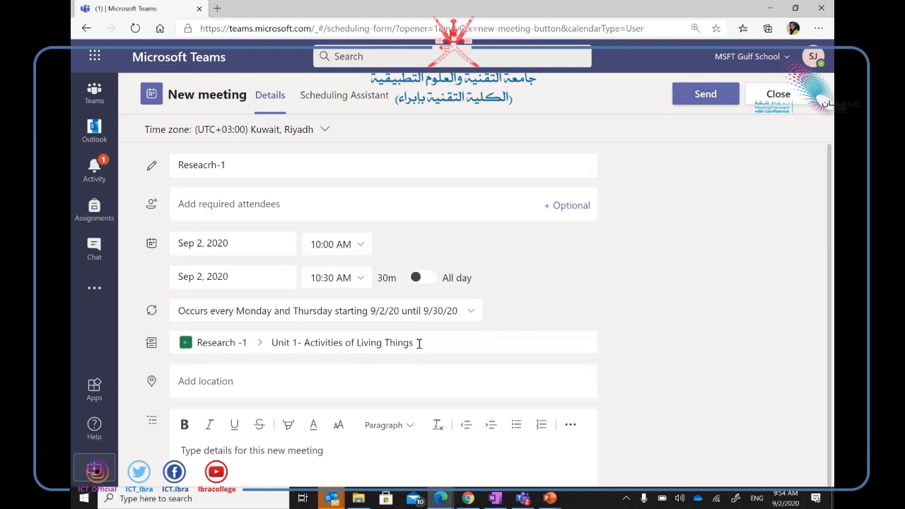
Send the recurring Reseacrh-1 meeting so it appears on Thursday, September 3 at 10 AM.
{"action": "left_click", "coordinate": [321, 443]}
{"action": "scroll", "coordinate": [321, 442], "scroll_direction": "down", "scroll_amount": 1}
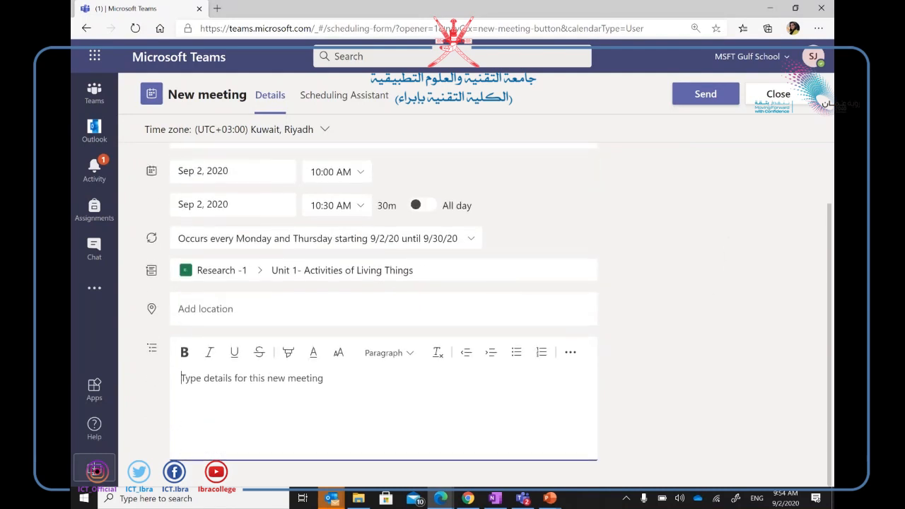
{"action": "left_click", "coordinate": [706, 93]}
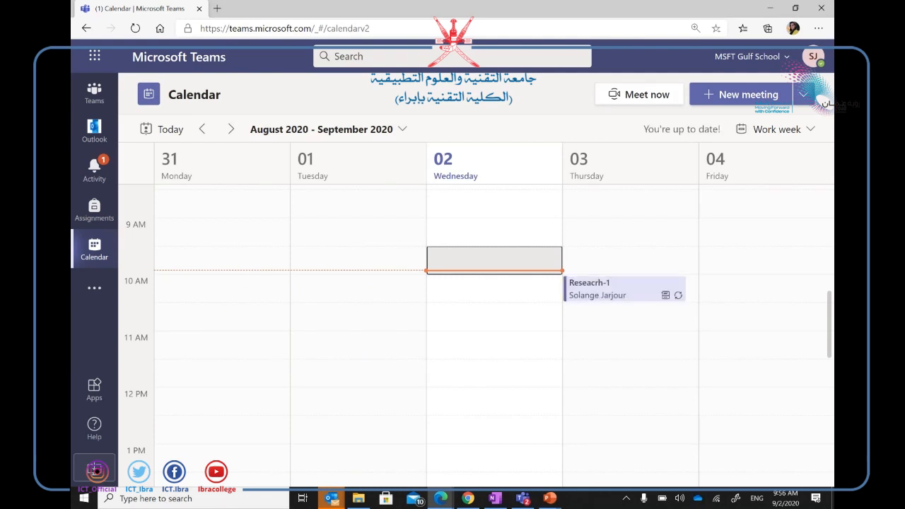
Open the Sep 3 Reseacrh-1 occurrence and scroll its description to the join and meeting options links.
{"action": "double_click", "coordinate": [624, 296]}
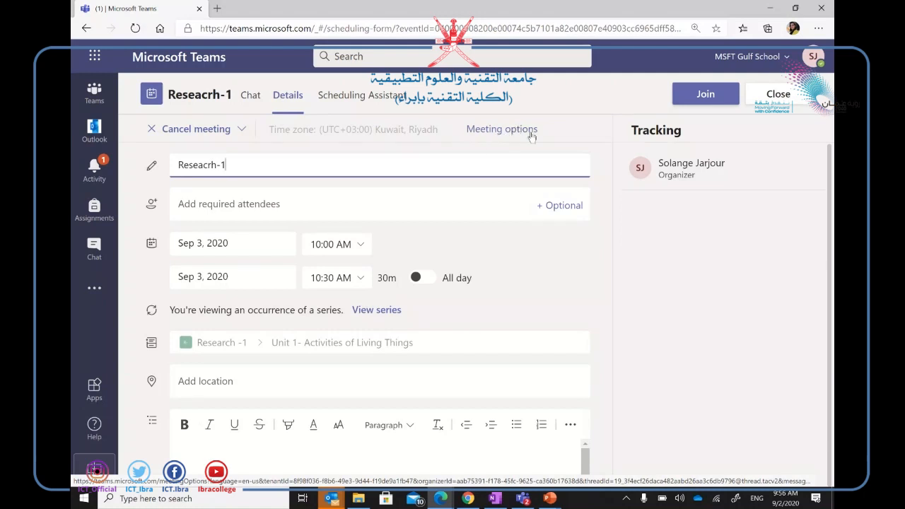
{"action": "scroll", "coordinate": [492, 142], "scroll_direction": "down", "scroll_amount": 1}
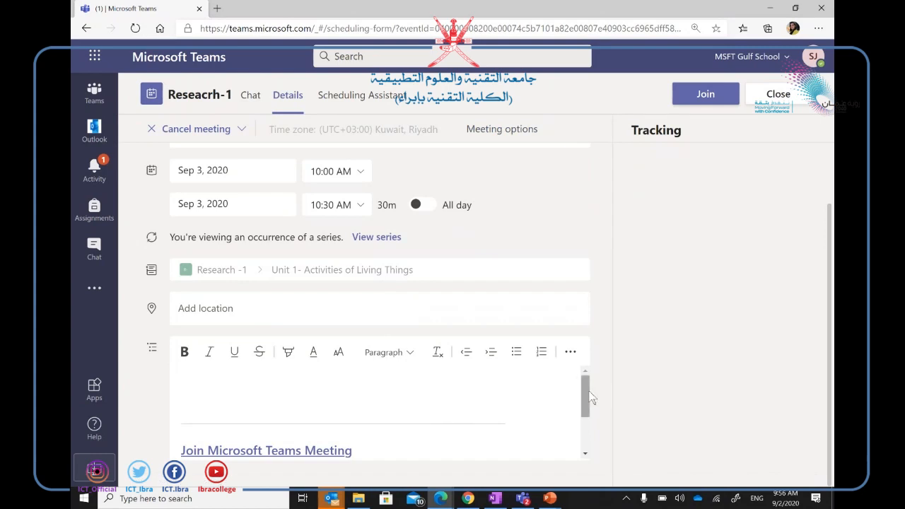
{"action": "scroll", "coordinate": [591, 398], "scroll_direction": "down", "scroll_amount": 1}
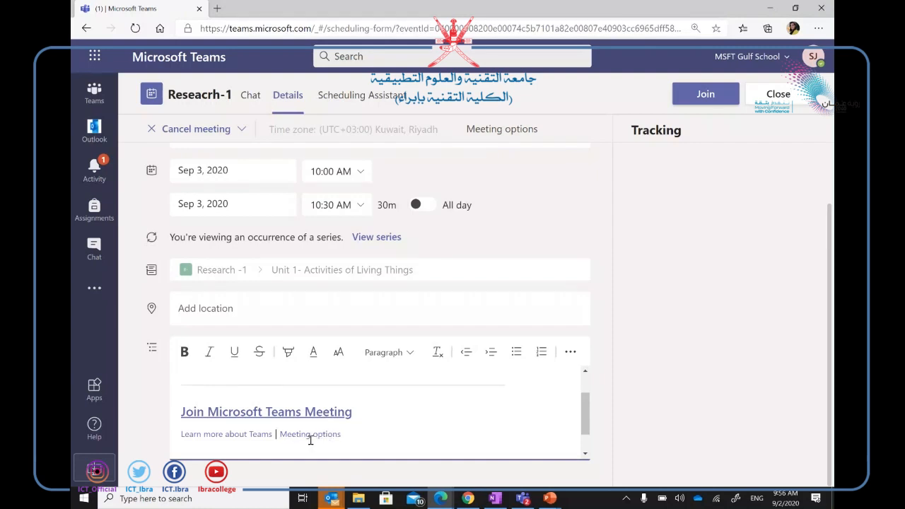
Open the Reseacrh-1 meeting options page and set 'Who can present?' to Only me.
{"action": "left_click", "coordinate": [503, 133]}
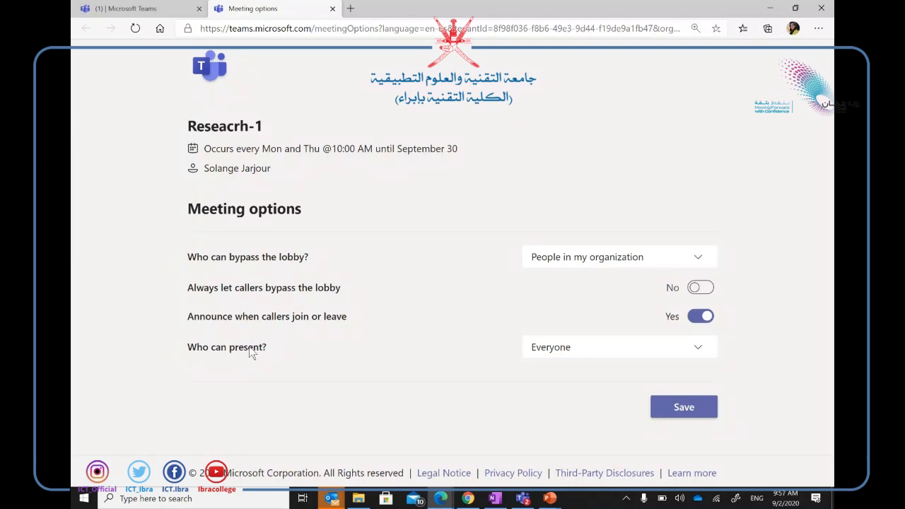
{"action": "left_click", "coordinate": [577, 354]}
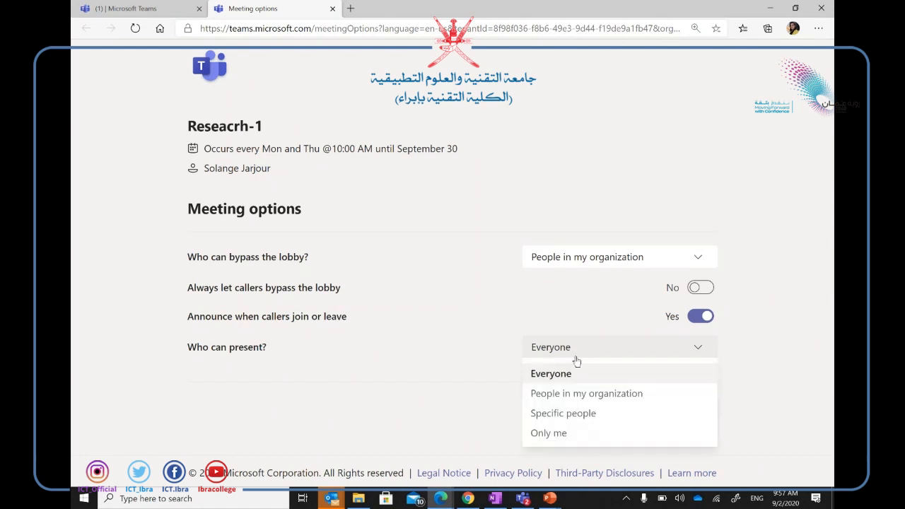
{"action": "left_click", "coordinate": [550, 433]}
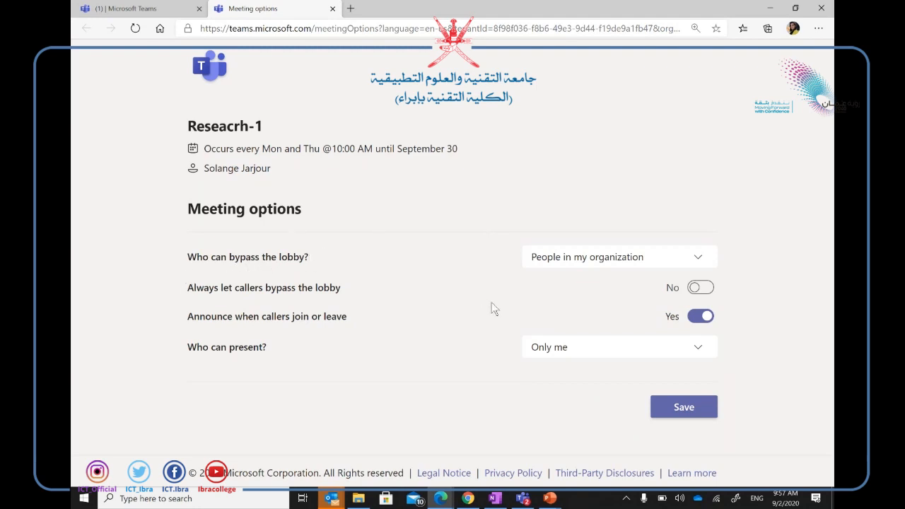
Set 'Who can bypass the lobby?' to Only me and save the meeting options.
{"action": "left_click", "coordinate": [698, 263]}
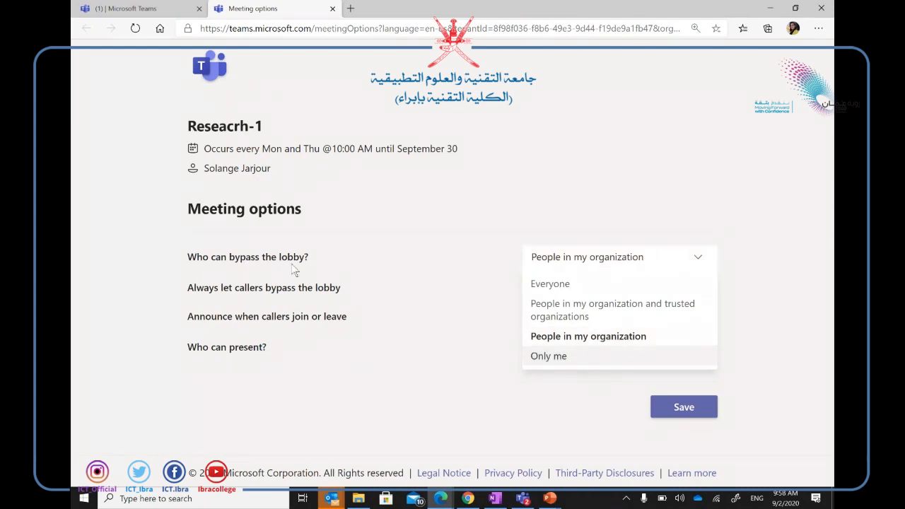
{"action": "left_click", "coordinate": [546, 355]}
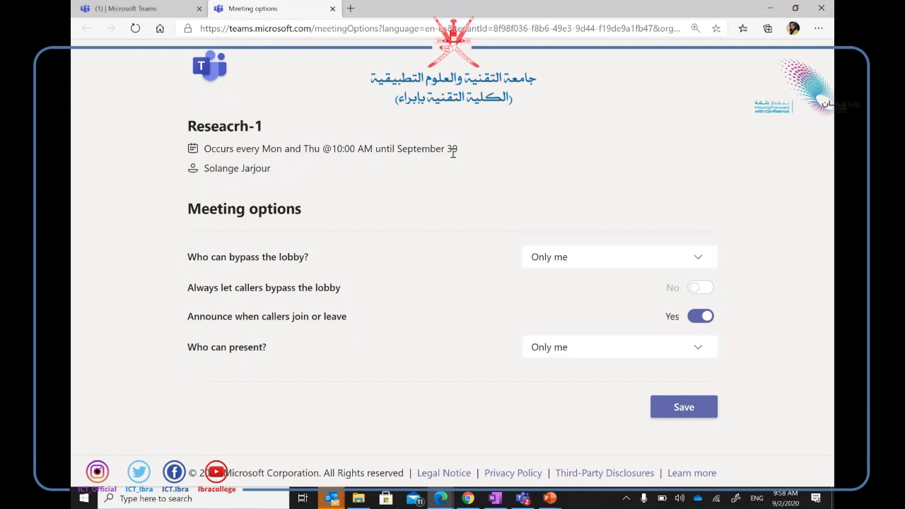
{"action": "left_click", "coordinate": [691, 414]}
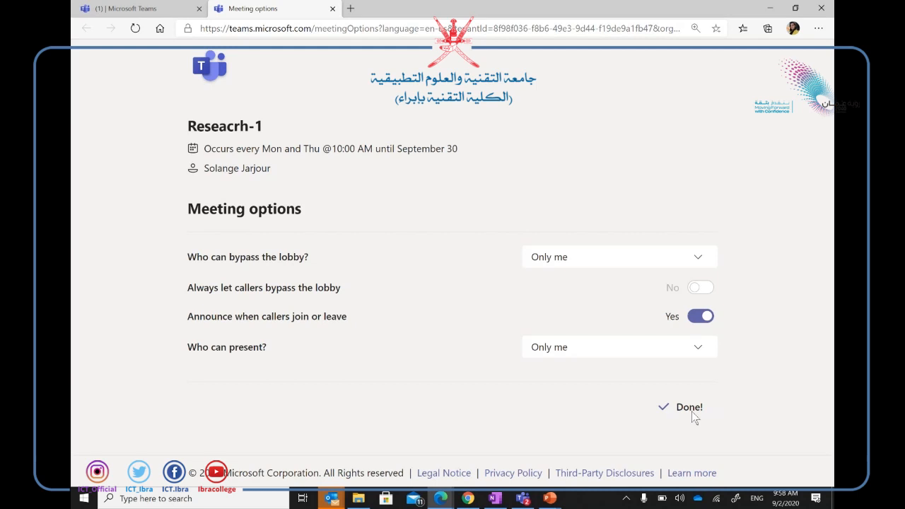
Close the Meeting options tab and the meeting details to return to the Calendar week view.
{"action": "left_click", "coordinate": [332, 8]}
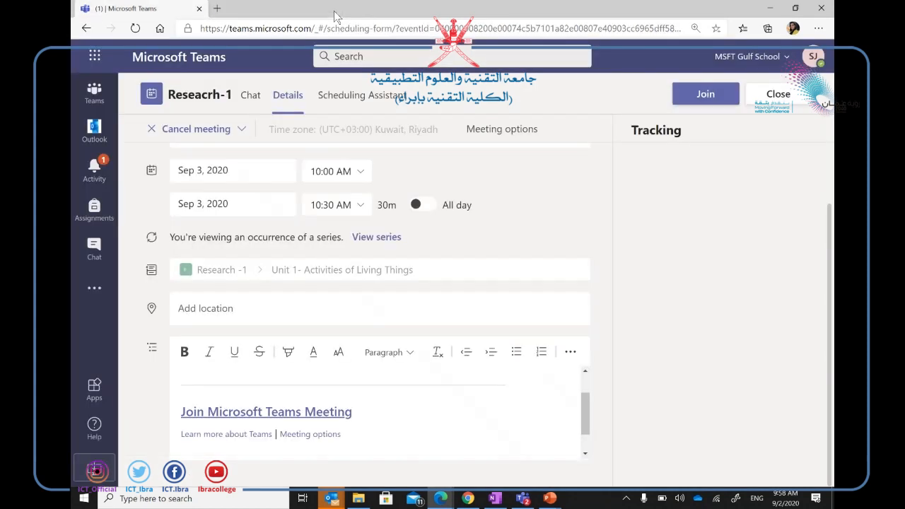
{"action": "left_click", "coordinate": [778, 94]}
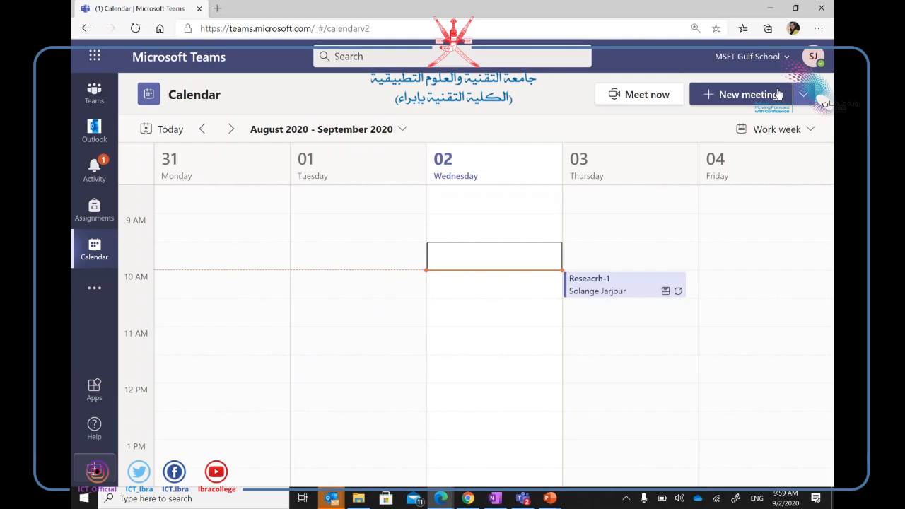
Create a new meeting titled 'research 1' in Research -1's 'Unit 2 -The Cell' channel.
{"action": "left_click", "coordinate": [737, 97]}
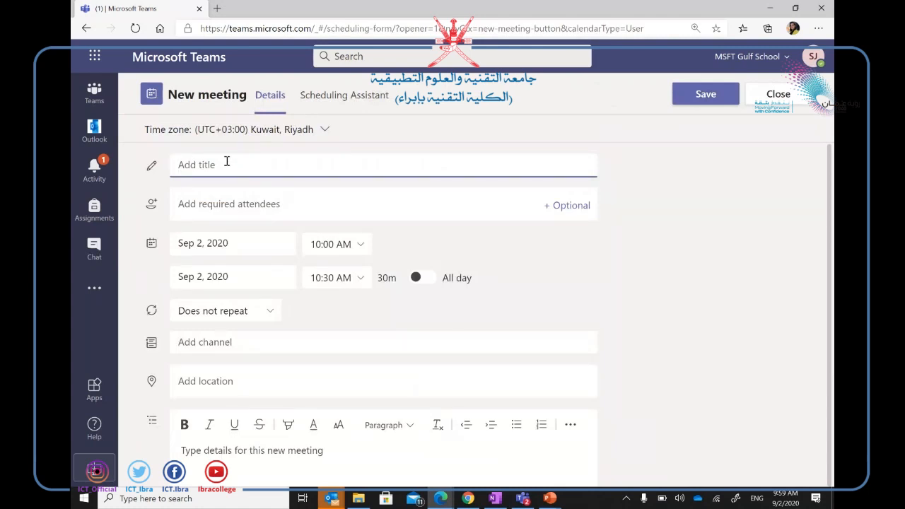
{"action": "type", "text": "research 1"}
{"action": "left_click", "coordinate": [209, 342]}
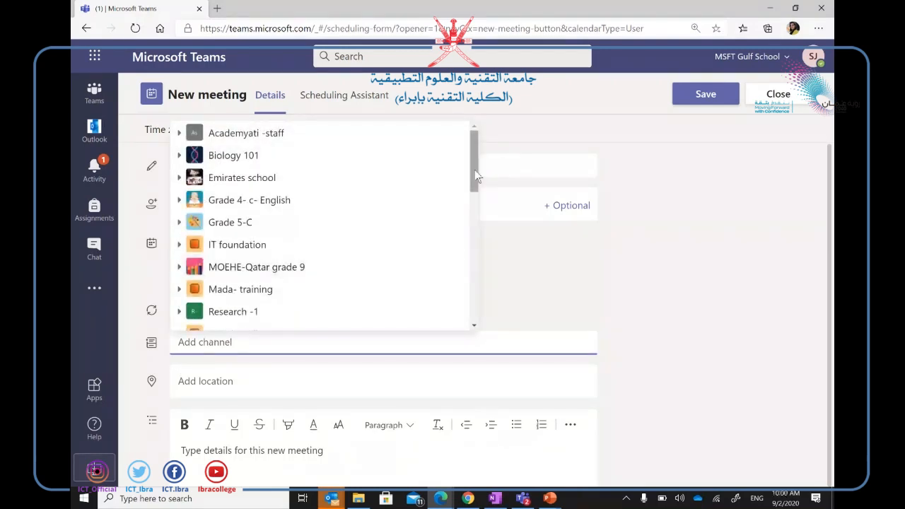
{"action": "left_click_drag", "start_coordinate": [474, 171], "coordinate": [473, 206]}
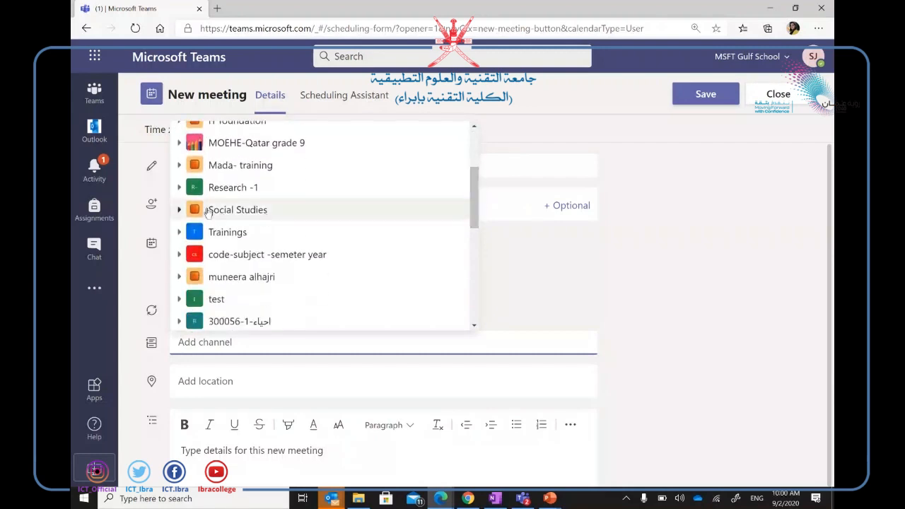
{"action": "left_click", "coordinate": [247, 192]}
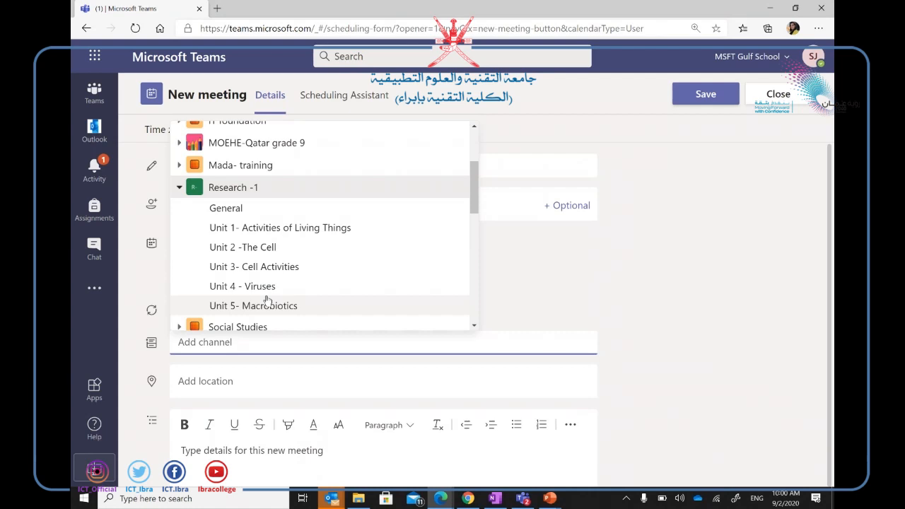
{"action": "left_click", "coordinate": [258, 247]}
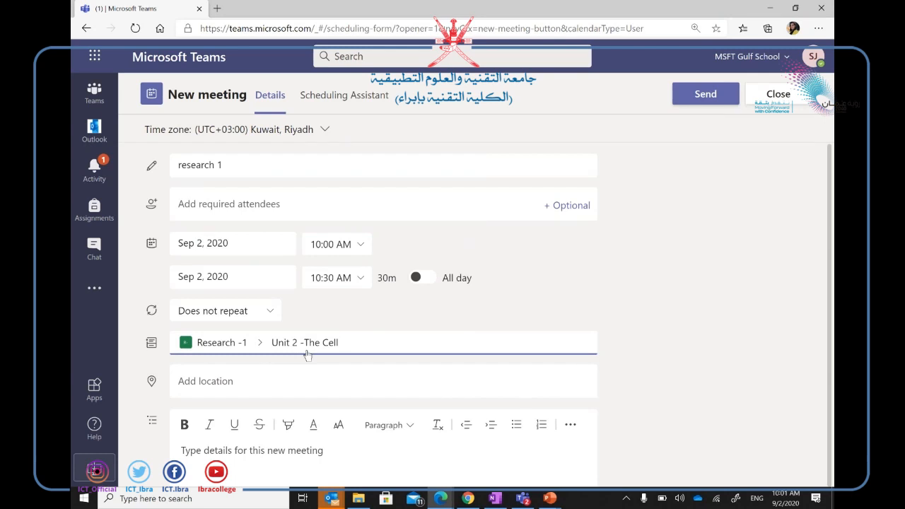
Set the meeting start date to Oct 1, 2020.
{"action": "left_click", "coordinate": [248, 241]}
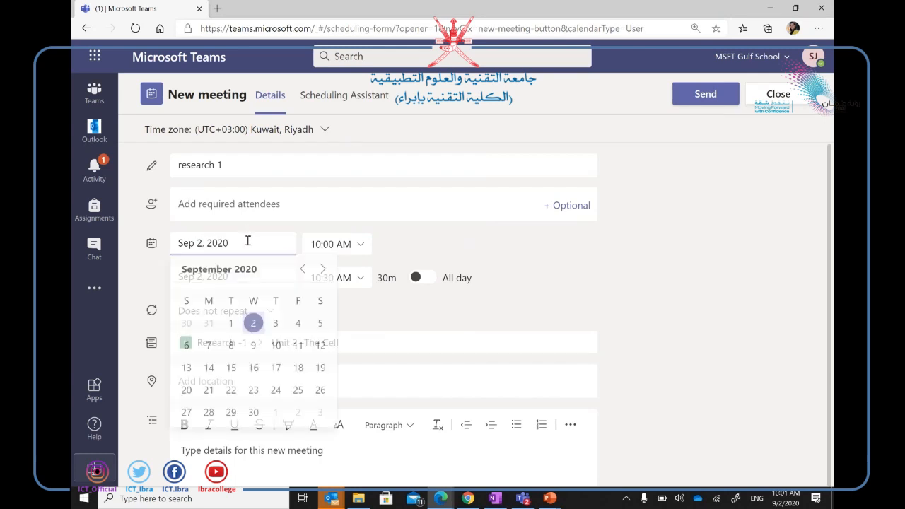
{"action": "left_click", "coordinate": [323, 271]}
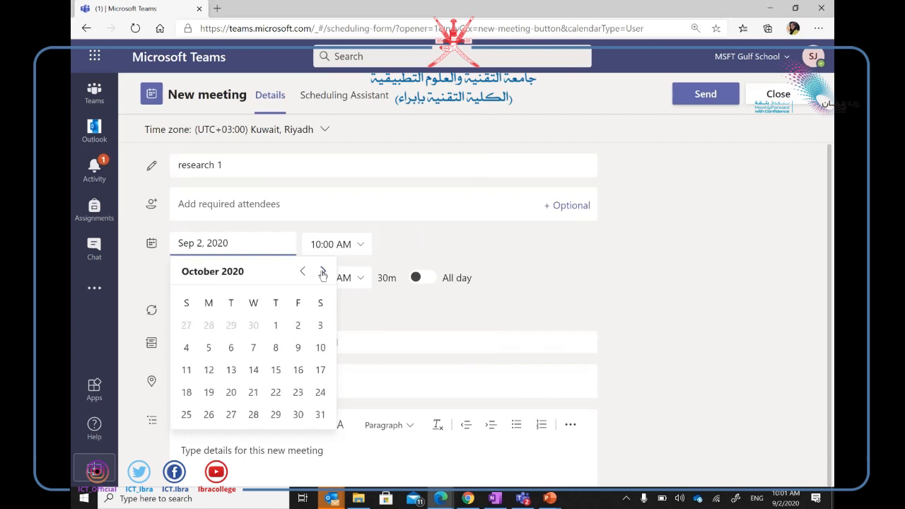
{"action": "left_click", "coordinate": [282, 326]}
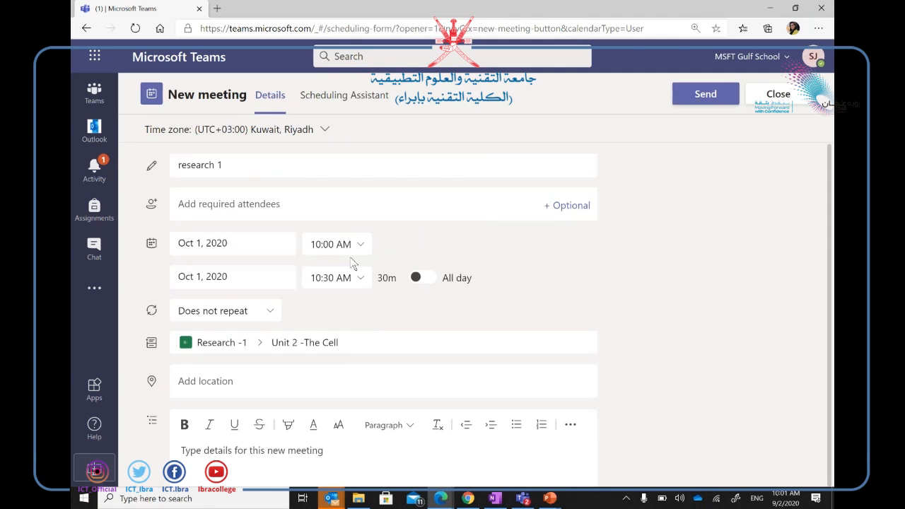
Repeat the meeting every Monday and Thursday until Oct 31, 2020, and send the invitation.
{"action": "left_click", "coordinate": [276, 322]}
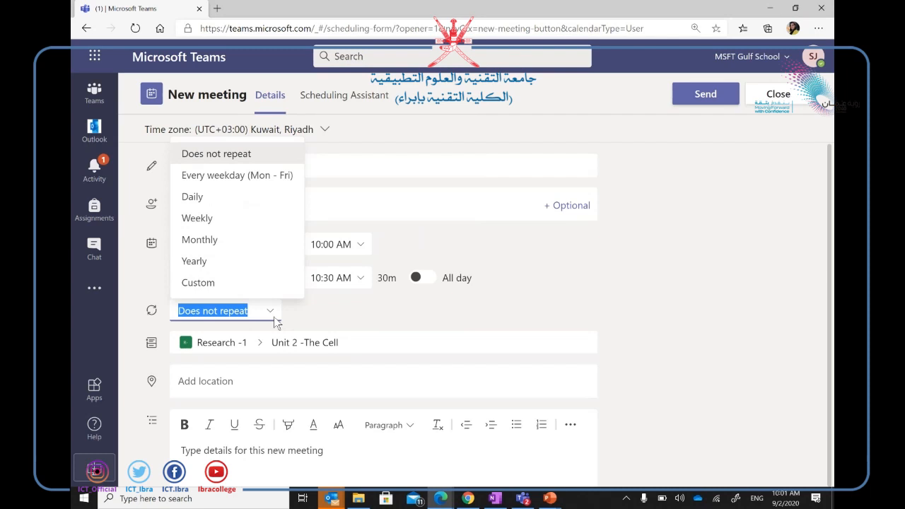
{"action": "left_click", "coordinate": [233, 177]}
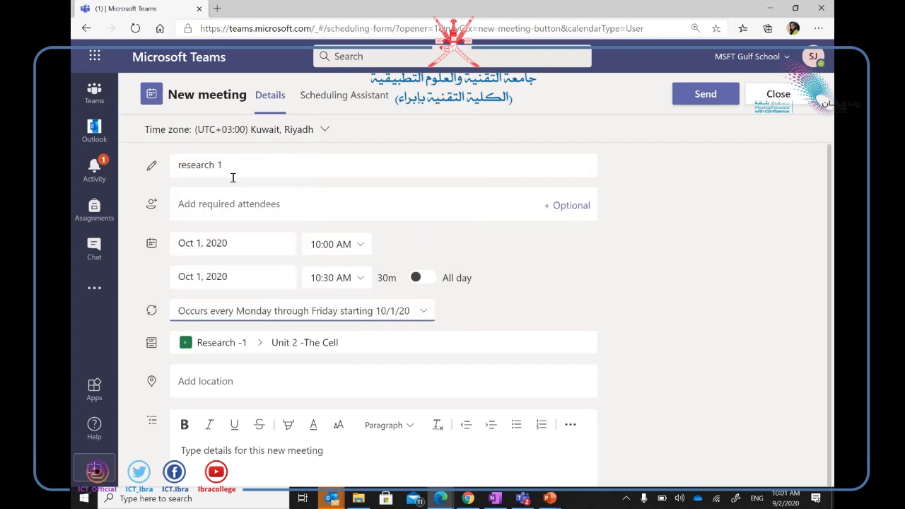
{"action": "left_click", "coordinate": [424, 313]}
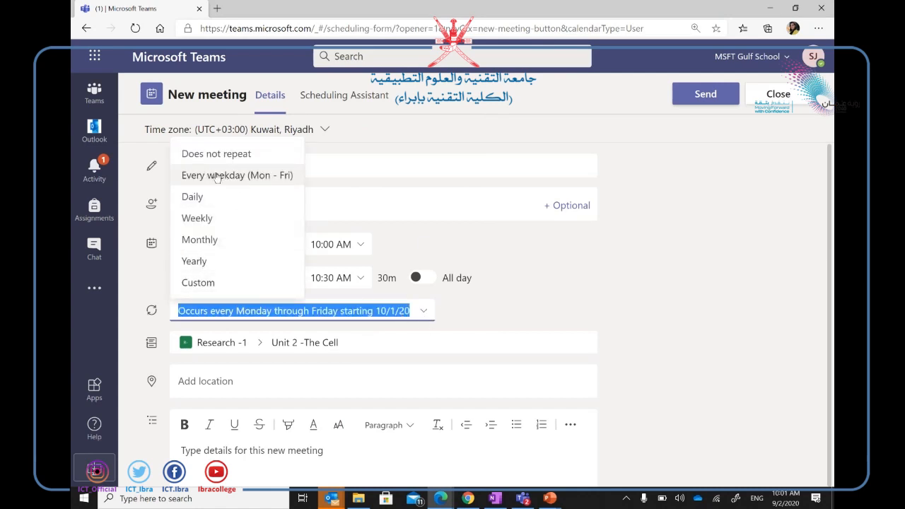
{"action": "left_click", "coordinate": [200, 283]}
{"action": "left_click", "coordinate": [388, 260]}
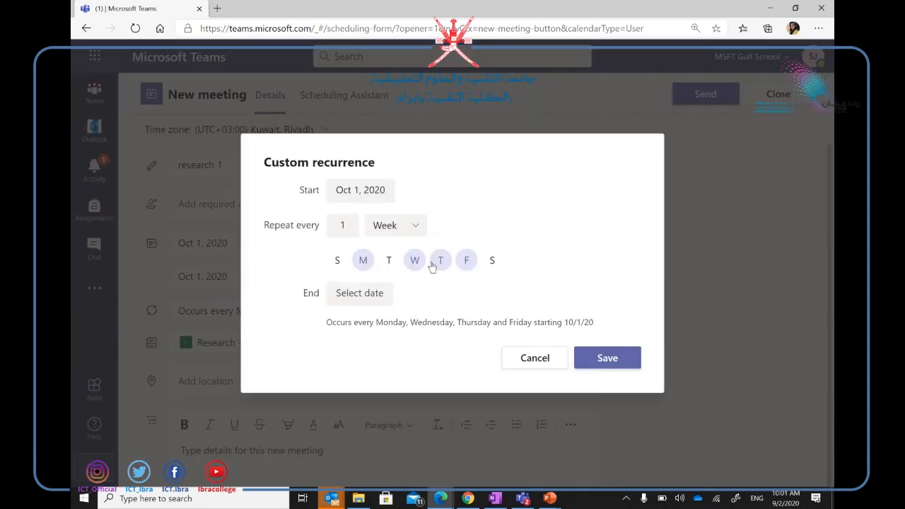
{"action": "left_click", "coordinate": [417, 263]}
{"action": "left_click", "coordinate": [468, 265]}
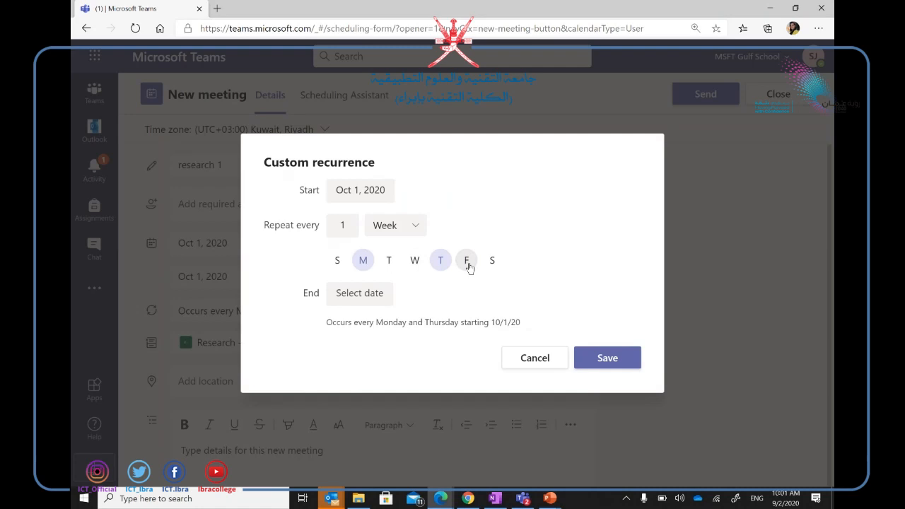
{"action": "left_click", "coordinate": [345, 299]}
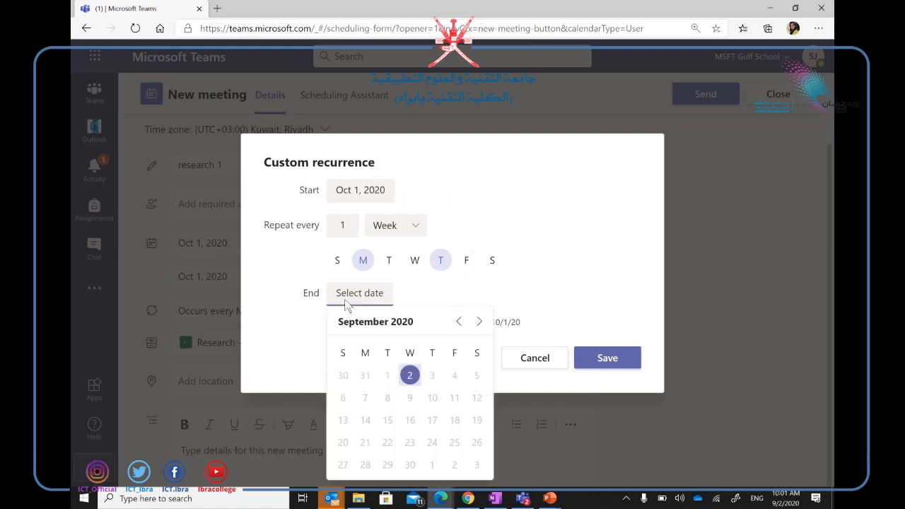
{"action": "left_click", "coordinate": [478, 322]}
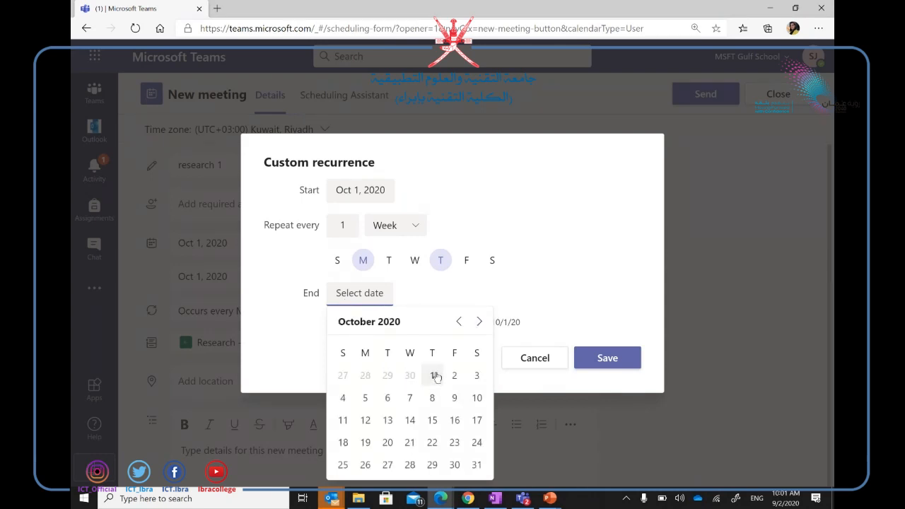
{"action": "left_click", "coordinate": [477, 465]}
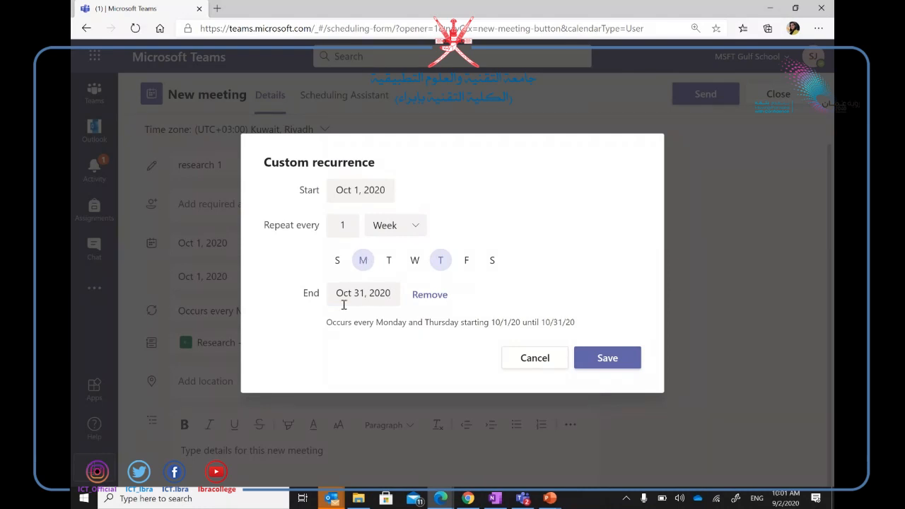
{"action": "left_click", "coordinate": [614, 361]}
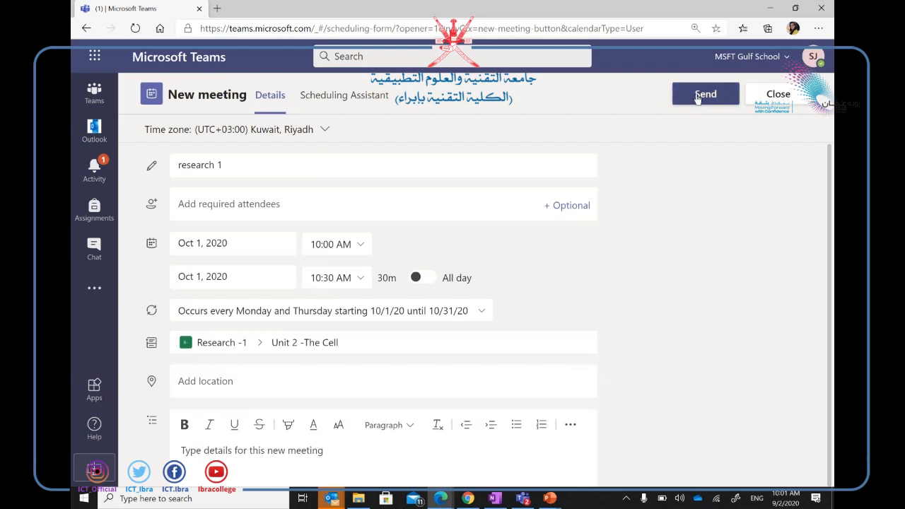
{"action": "left_click", "coordinate": [697, 98]}
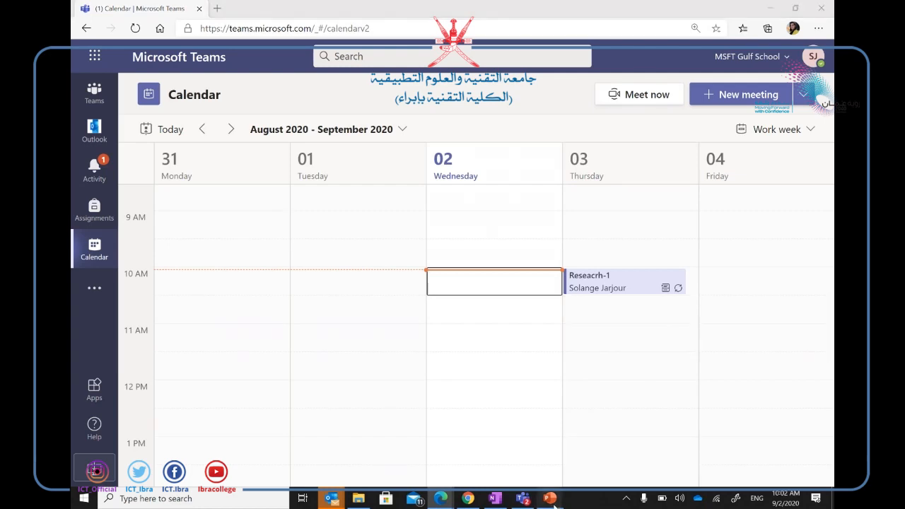
Back in the slide show, tick off the Scheduling meeting item and circle 'permission'.
{"action": "mouse_move", "coordinate": [553, 504]}
{"action": "left_click", "coordinate": [596, 455]}
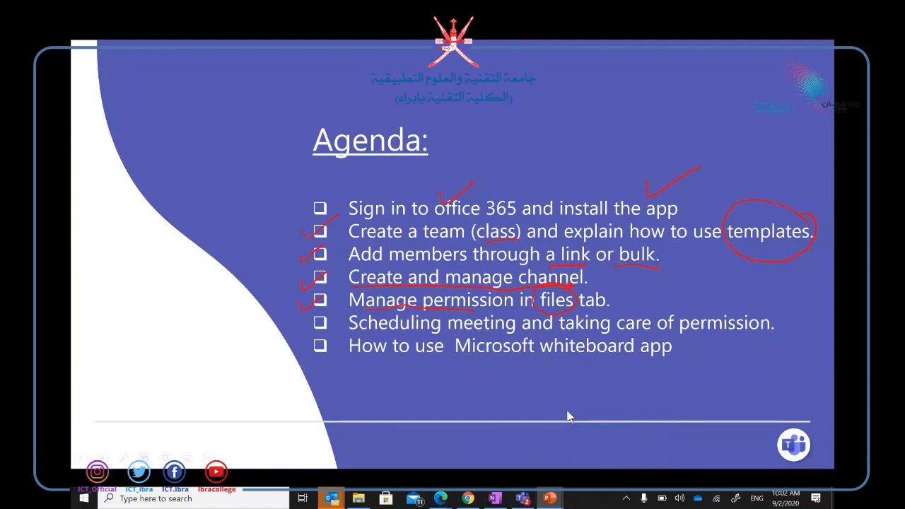
{"action": "left_click_drag", "start_coordinate": [319, 325], "coordinate": [337, 311]}
{"action": "mouse_move", "coordinate": [754, 300]}
{"action": "left_mouse_down"}
{"action": "mouse_move", "coordinate": [707, 300]}
{"action": "mouse_move", "coordinate": [773, 334]}
{"action": "left_mouse_up"}
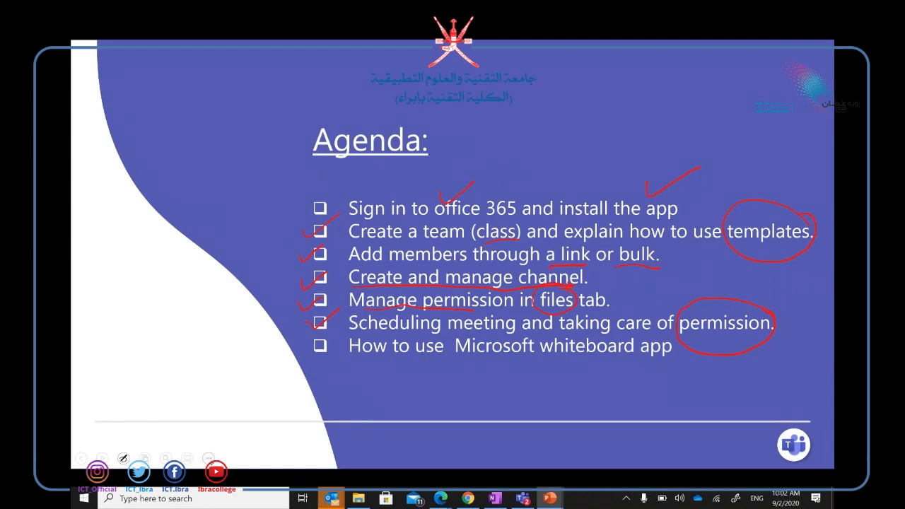
End the slide show keeping the ink annotations, and bring the Teams calendar forward.
{"action": "left_click", "coordinate": [207, 458]}
{"action": "left_click", "coordinate": [214, 433]}
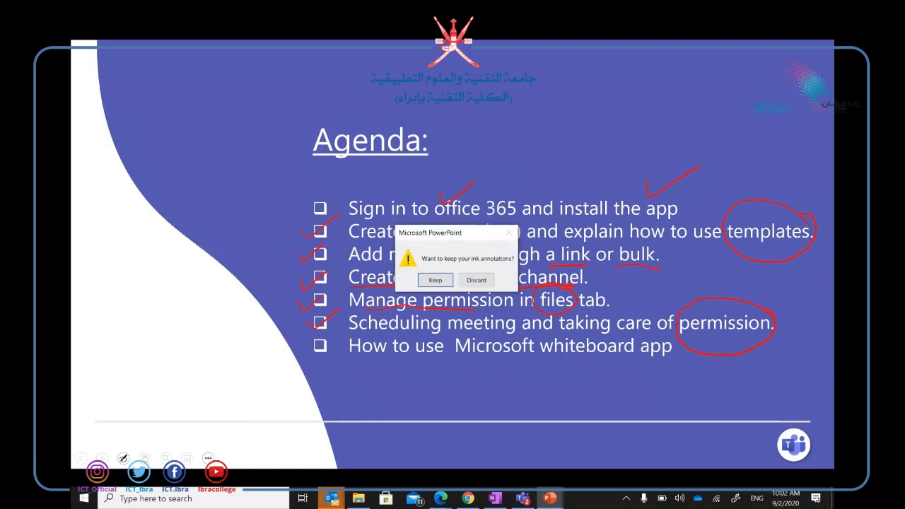
{"action": "left_click", "coordinate": [433, 280]}
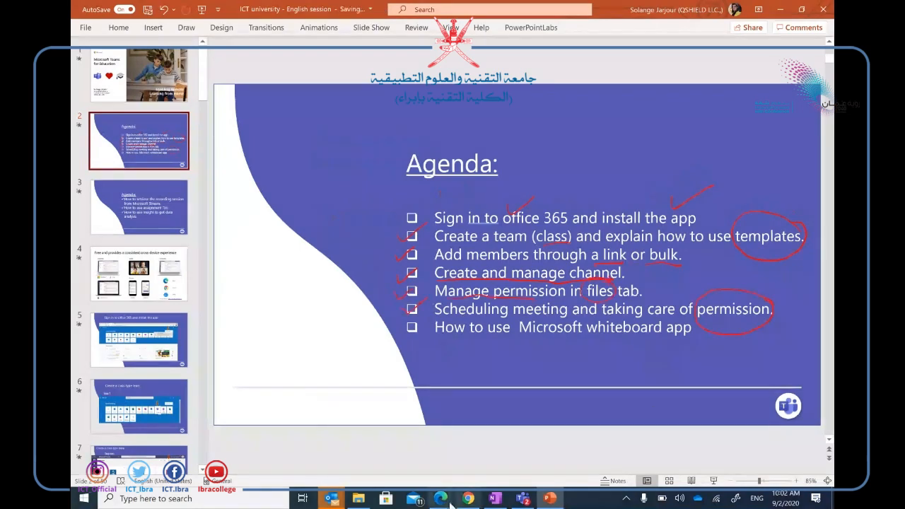
{"action": "mouse_move", "coordinate": [440, 498]}
{"action": "left_click", "coordinate": [484, 456]}
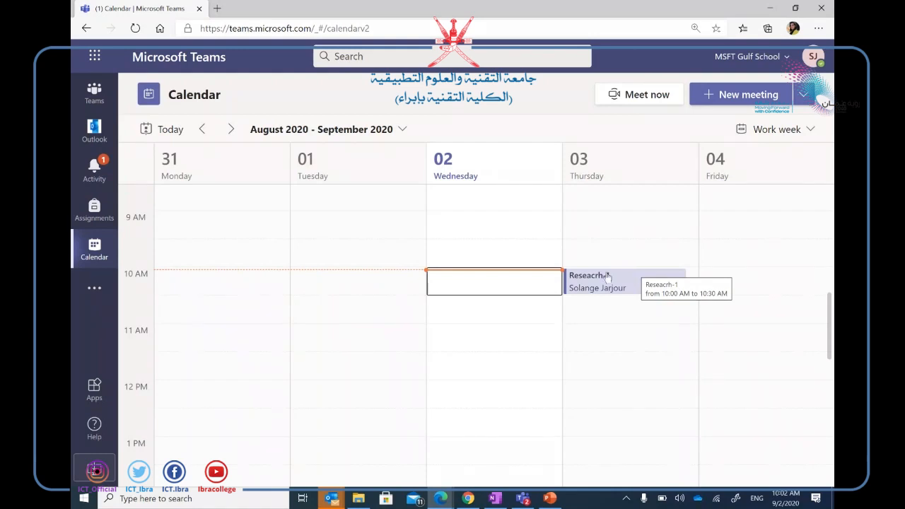
Mute every member and guest of Research -1 under Manage team, then switch to the student's window.
{"action": "left_click", "coordinate": [94, 94]}
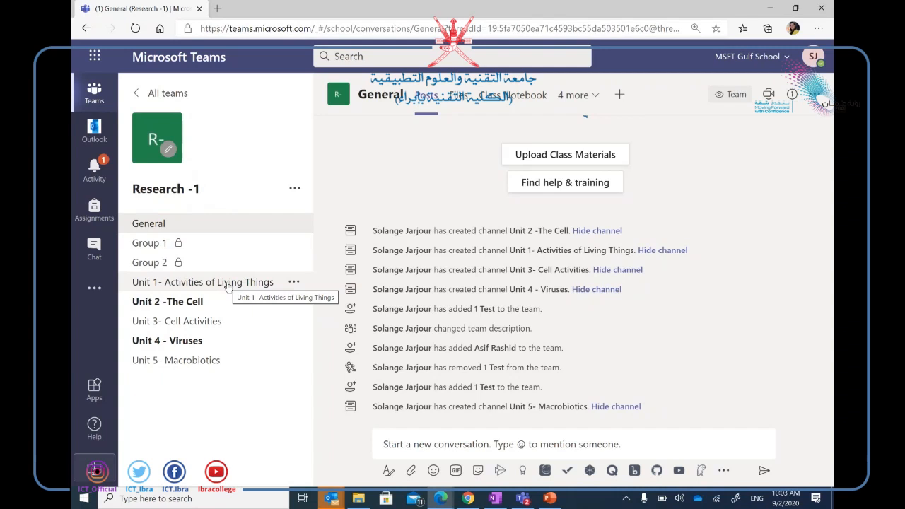
{"action": "left_click", "coordinate": [292, 191]}
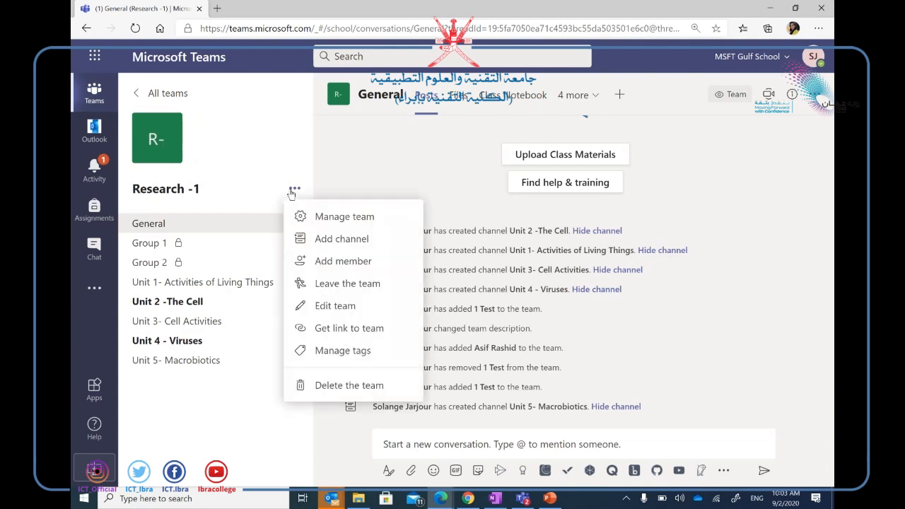
{"action": "left_click", "coordinate": [330, 220]}
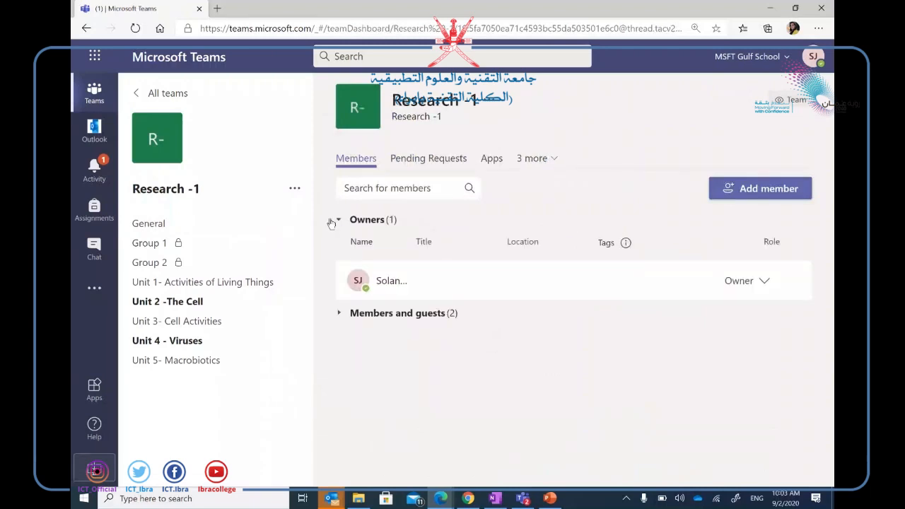
{"action": "left_click", "coordinate": [413, 316]}
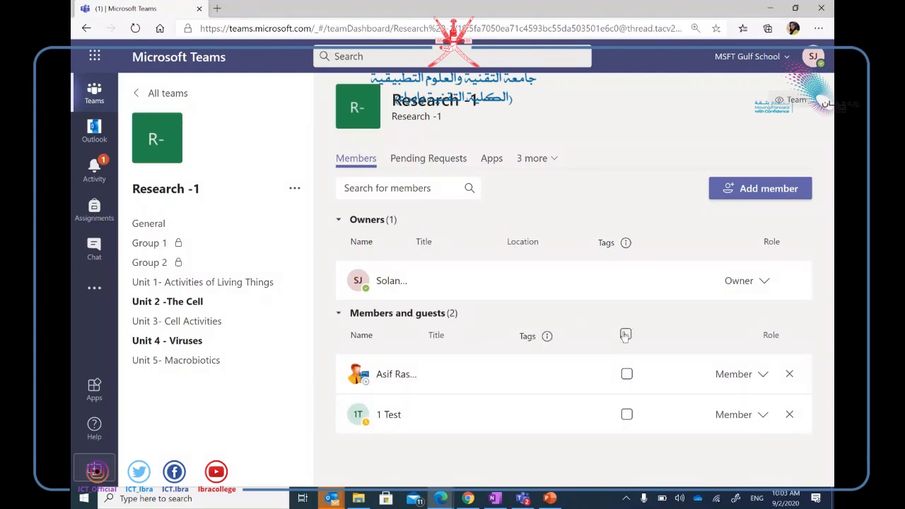
{"action": "left_click", "coordinate": [625, 335]}
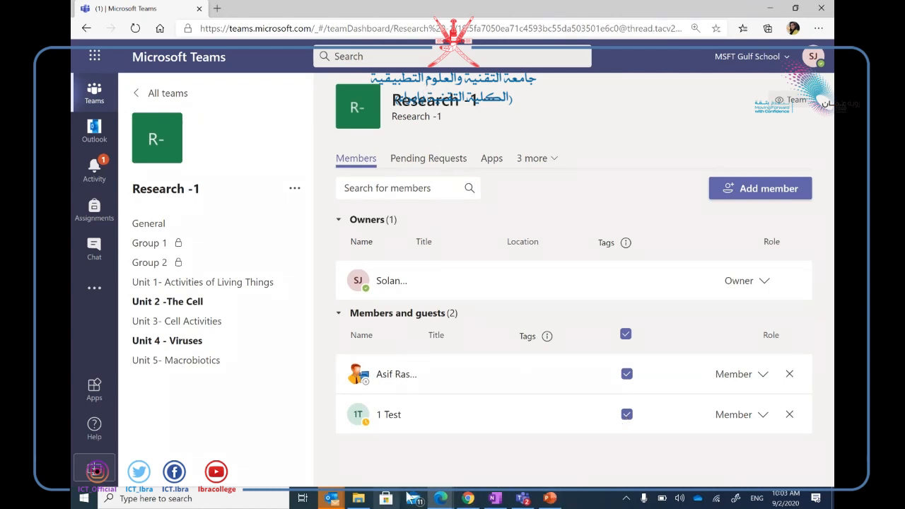
{"action": "left_click", "coordinate": [468, 498]}
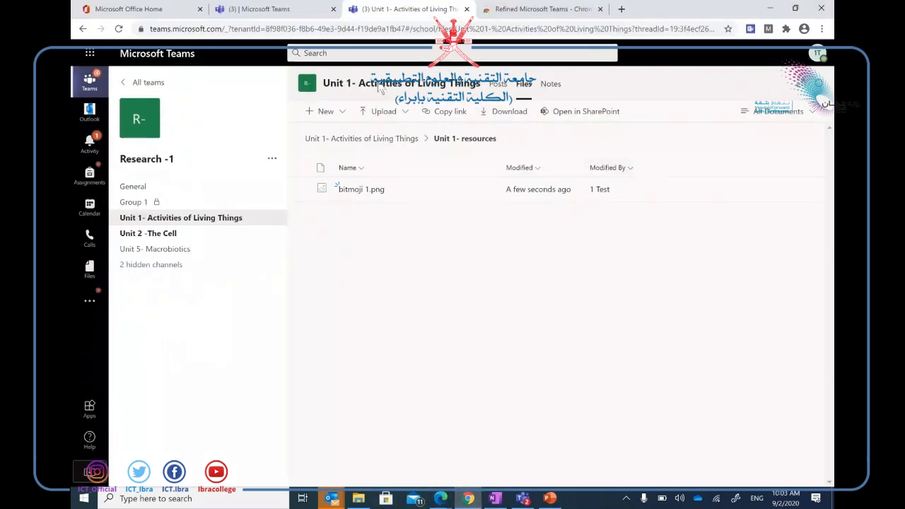
Reload the student's Teams page and open the Unit 1- Activities of Living Things channel.
{"action": "left_click", "coordinate": [381, 32]}
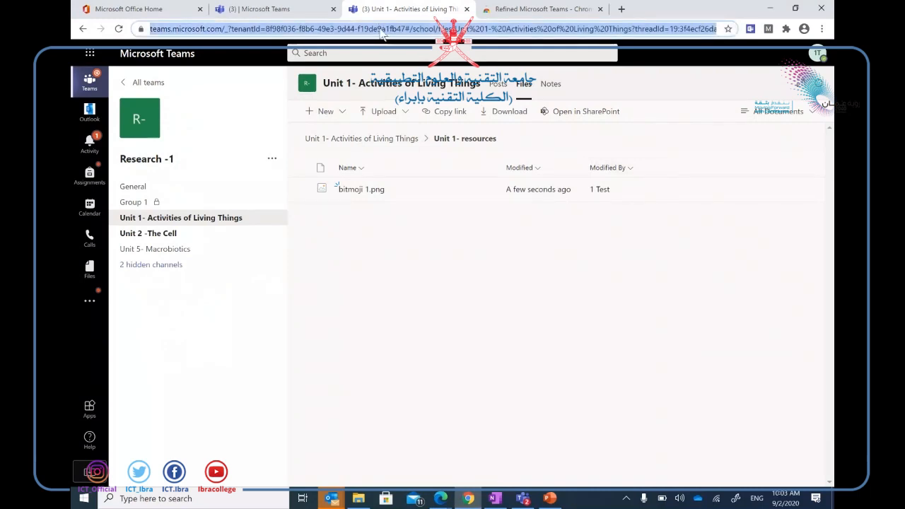
{"action": "key", "text": "Return"}
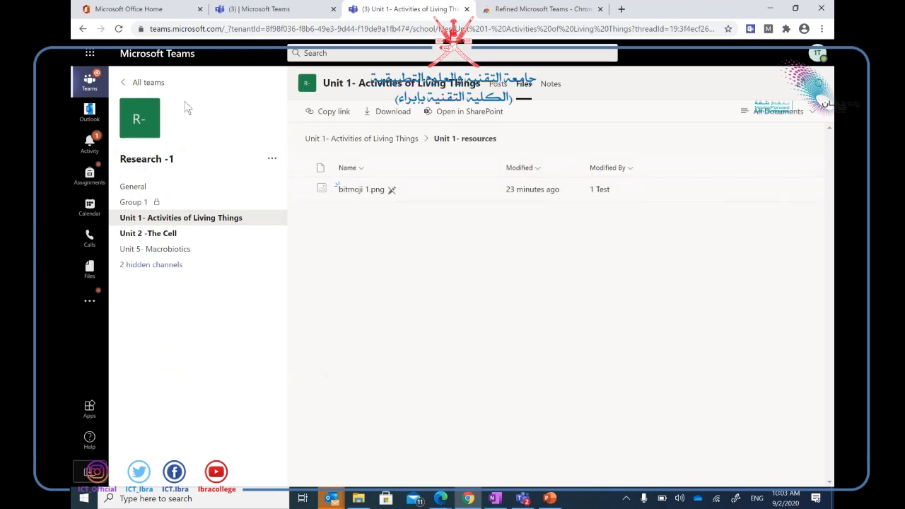
{"action": "left_click", "coordinate": [182, 221]}
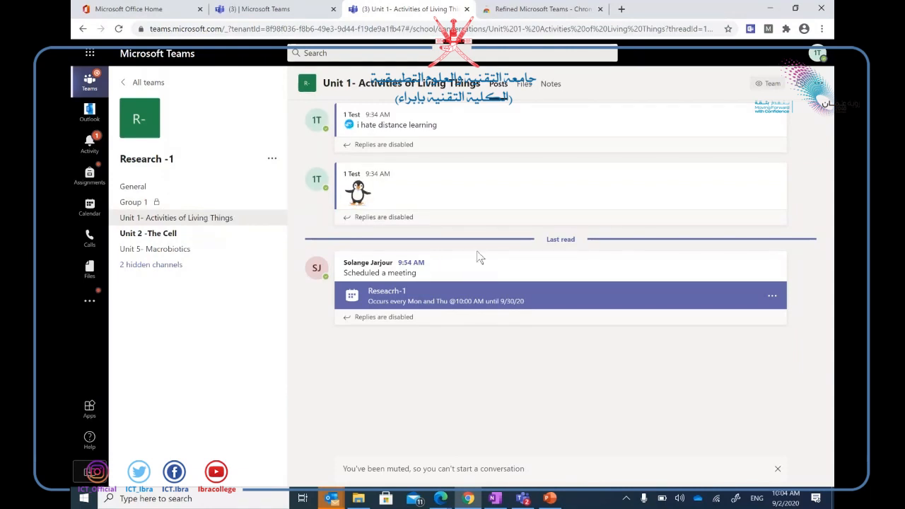
Open the Reseacrh-1 meeting card and join it from the meeting details page.
{"action": "left_click", "coordinate": [427, 303]}
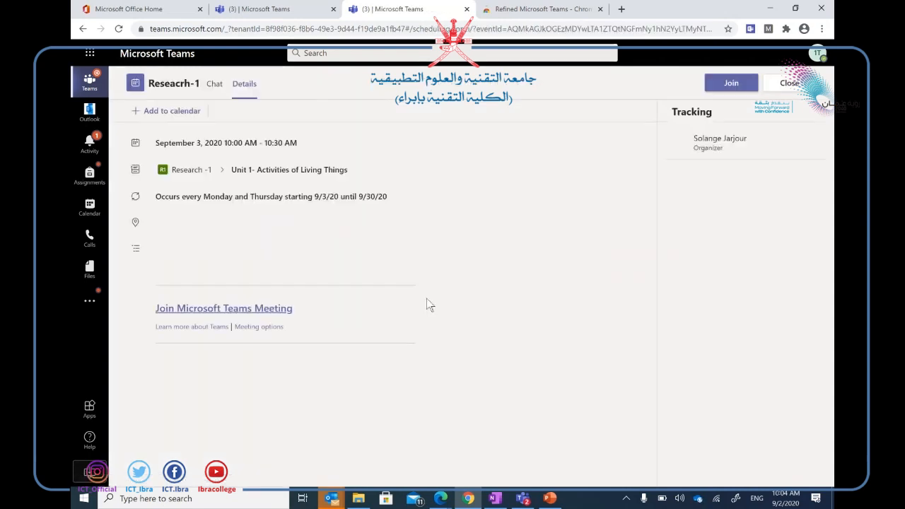
{"action": "left_click", "coordinate": [237, 312]}
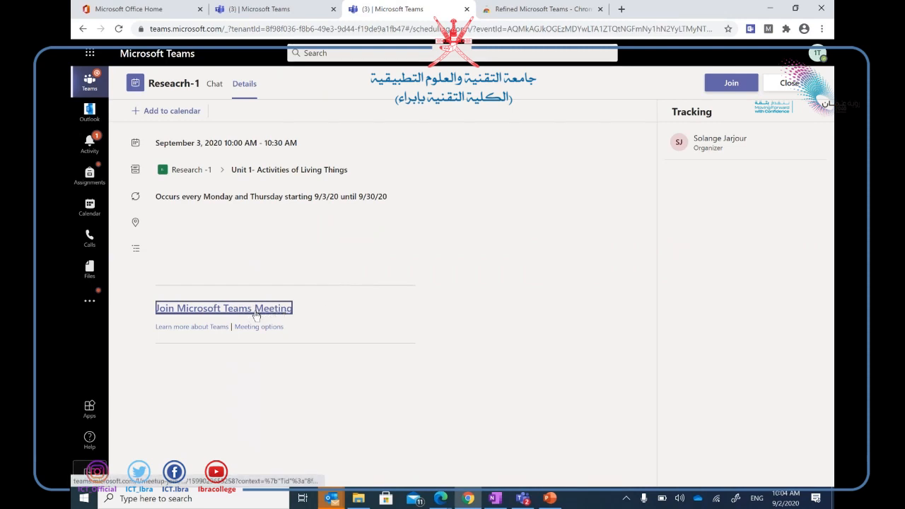
{"action": "left_click", "coordinate": [441, 499]}
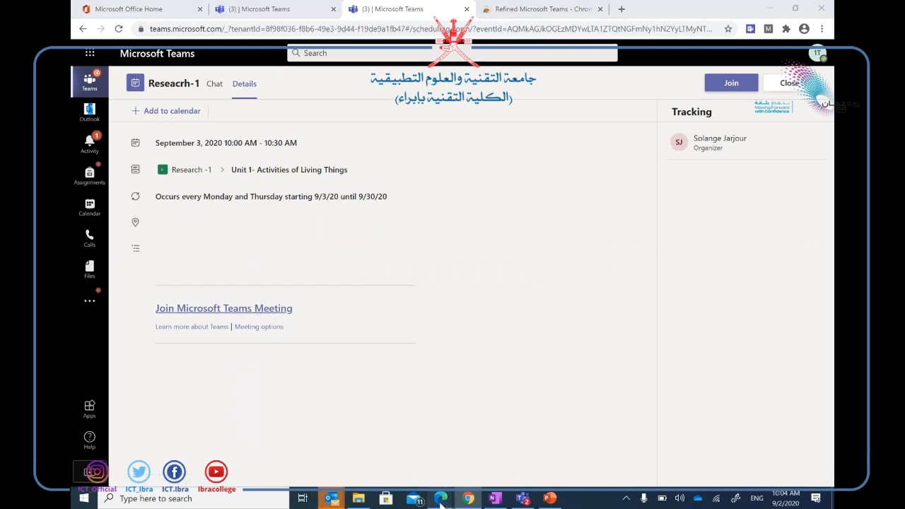
{"action": "left_click", "coordinate": [732, 83]}
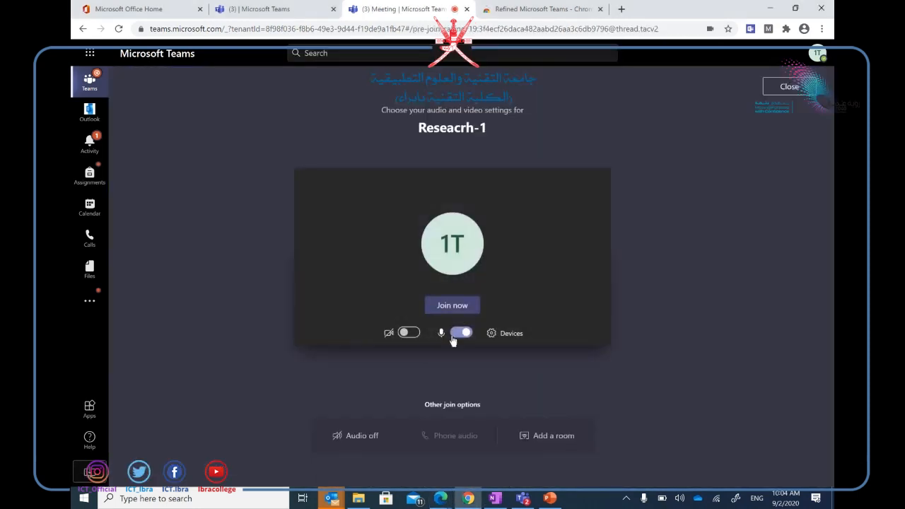
Enter the Reseacrh-1 meeting as the student with the microphone switched off.
{"action": "left_click", "coordinate": [458, 336]}
{"action": "left_click", "coordinate": [458, 337]}
{"action": "left_click", "coordinate": [456, 305]}
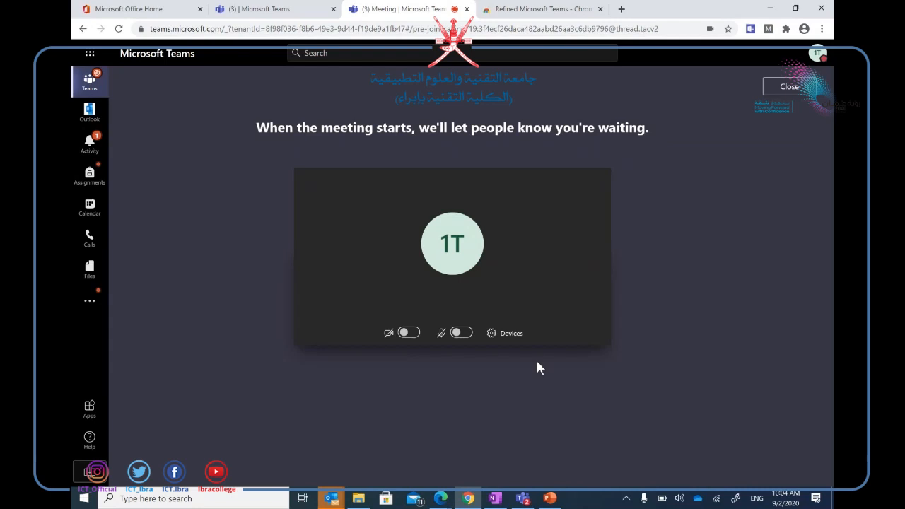
{"action": "left_click", "coordinate": [440, 498]}
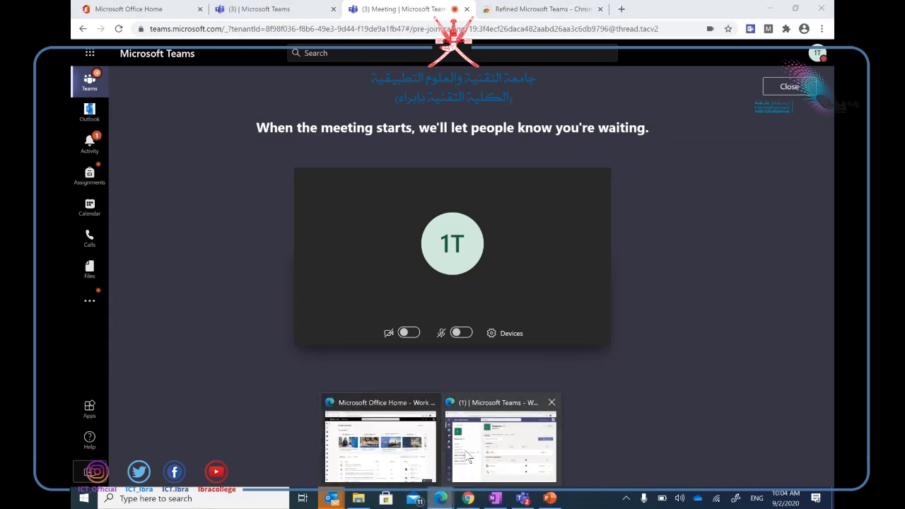
In the teacher's window, join the running Unit 1- Activities of Living Things meeting with the mic off.
{"action": "left_click", "coordinate": [467, 455]}
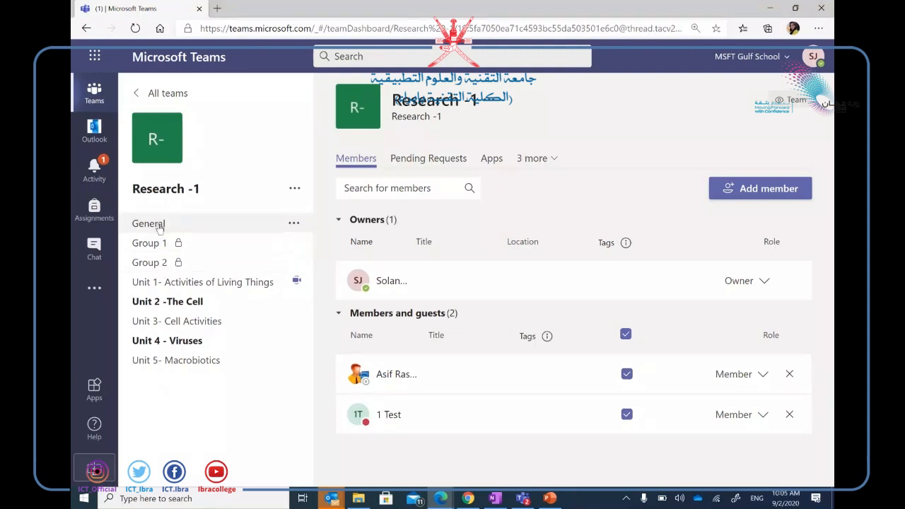
{"action": "left_click", "coordinate": [160, 281]}
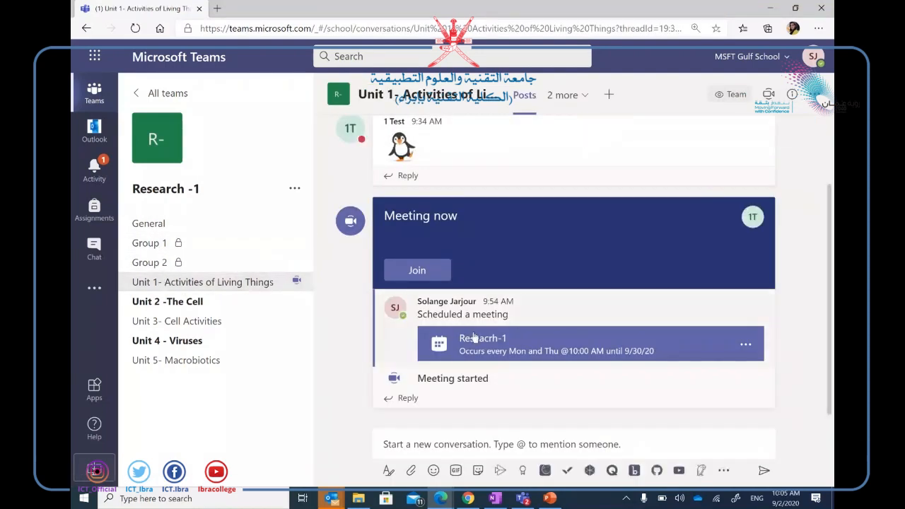
{"action": "left_click", "coordinate": [424, 274]}
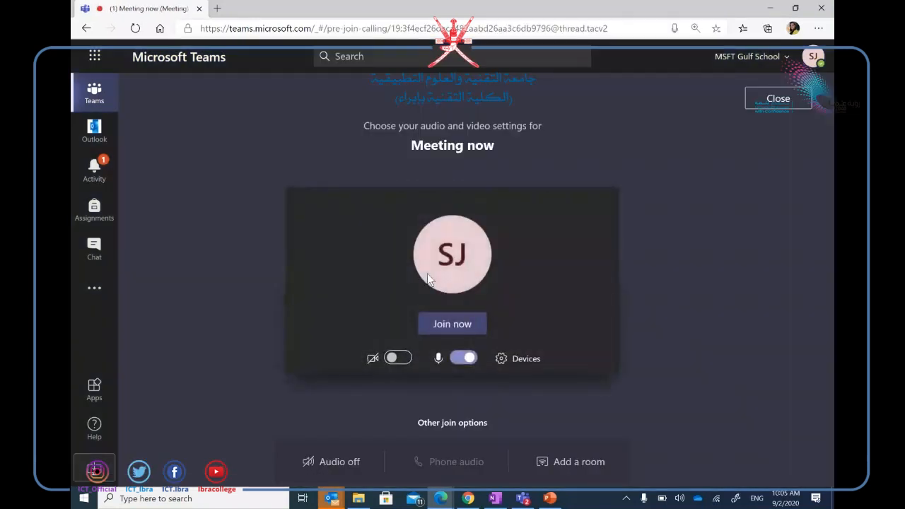
{"action": "left_click", "coordinate": [459, 365]}
{"action": "left_click", "coordinate": [453, 329]}
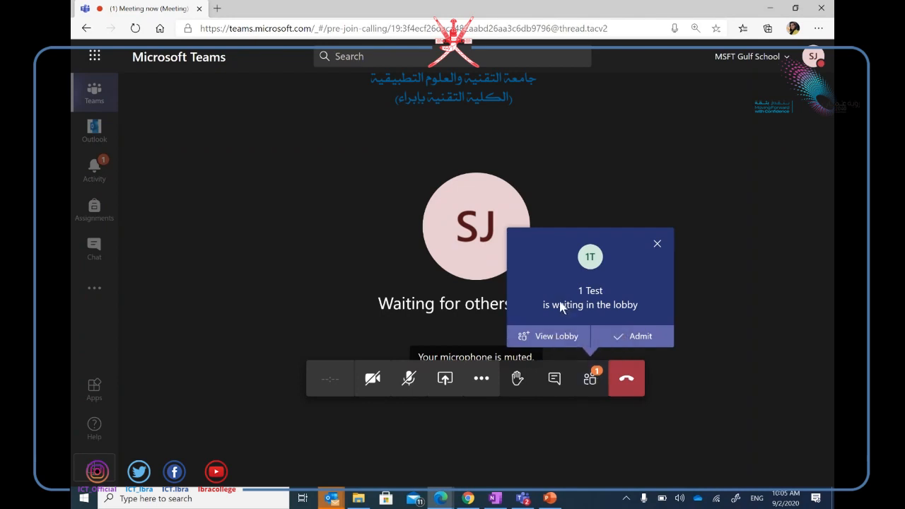
Admit the waiting student, then open the meeting chat in the attendee's window.
{"action": "left_click", "coordinate": [627, 340]}
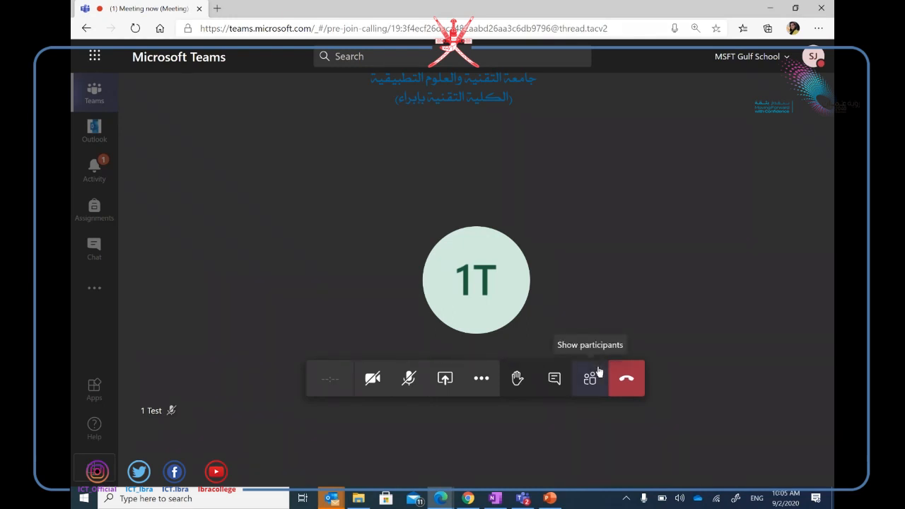
{"action": "left_click", "coordinate": [468, 498]}
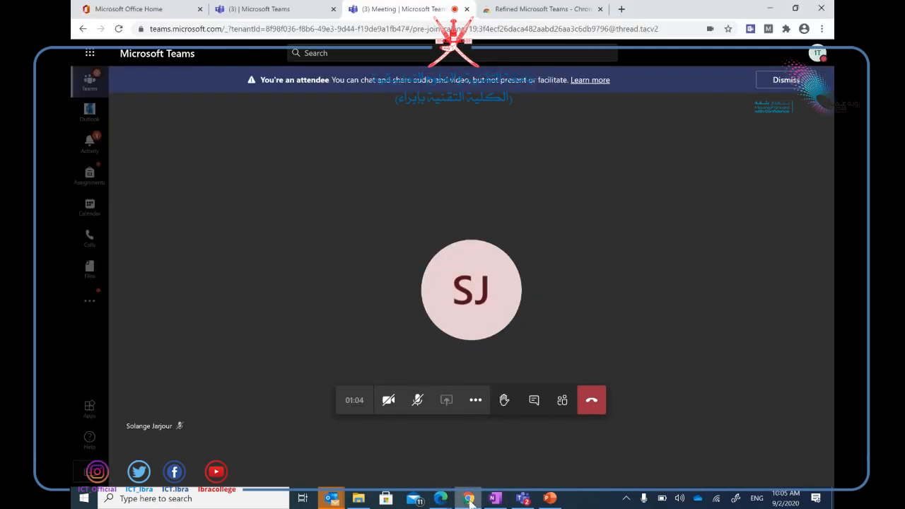
{"action": "left_click", "coordinate": [528, 401]}
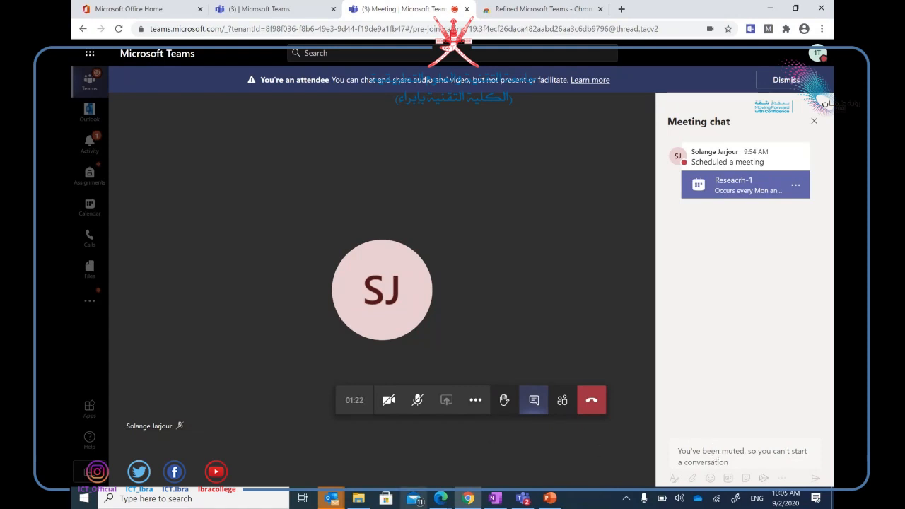
Start recording the meeting as organizer and show participants, then return to the attendee's window.
{"action": "mouse_move", "coordinate": [441, 501]}
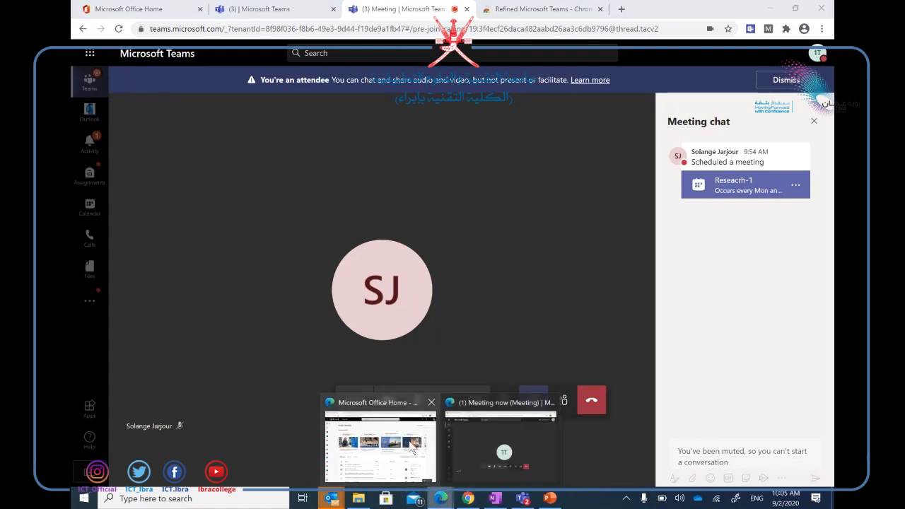
{"action": "left_click", "coordinate": [466, 427]}
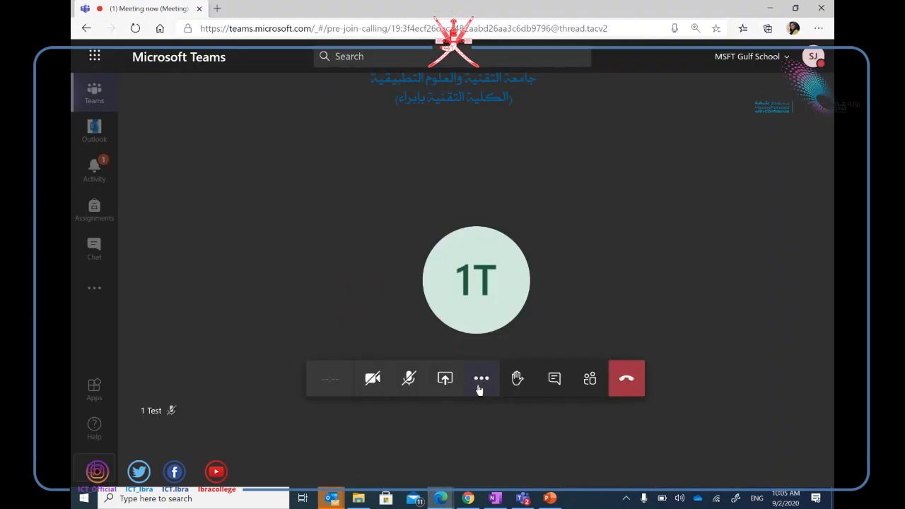
{"action": "left_click", "coordinate": [479, 382]}
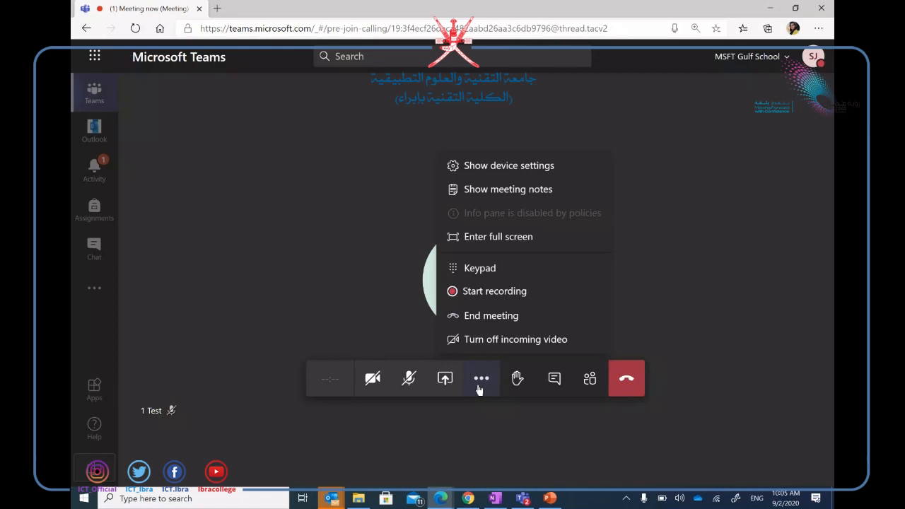
{"action": "left_click", "coordinate": [483, 293]}
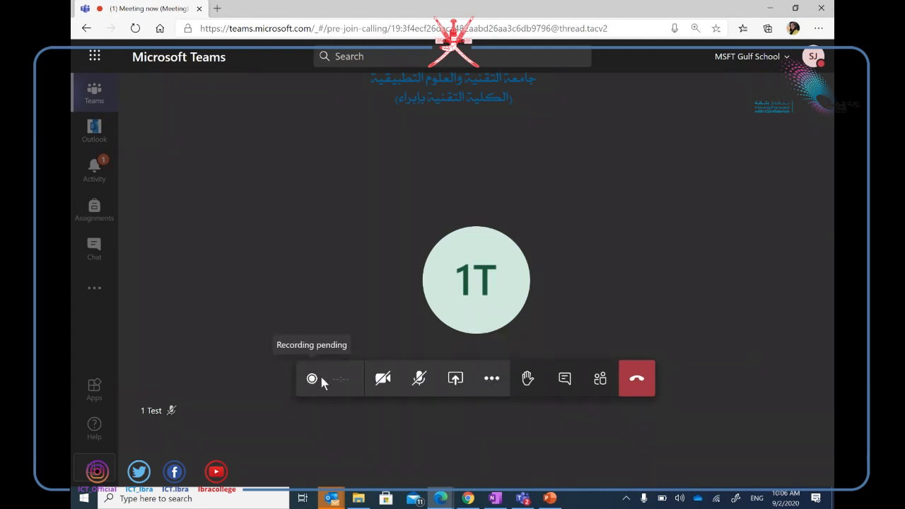
{"action": "left_click", "coordinate": [602, 380]}
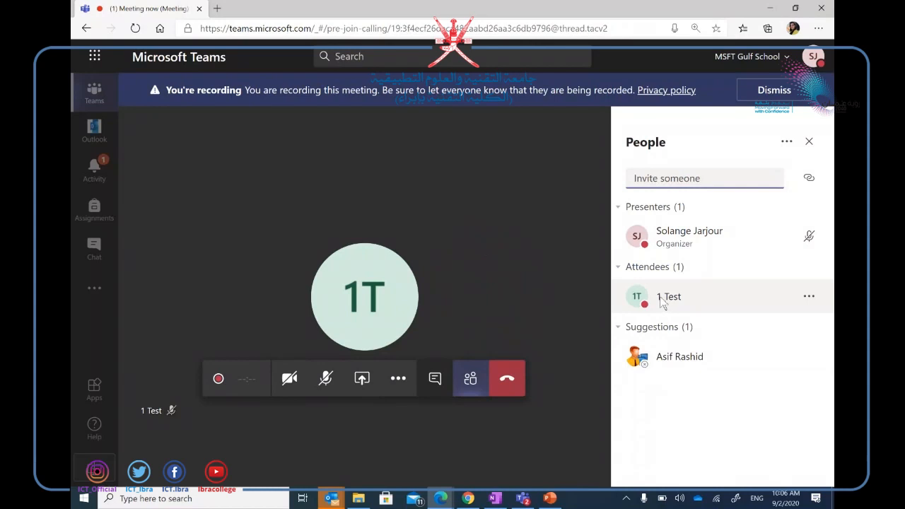
{"action": "left_click", "coordinate": [468, 498]}
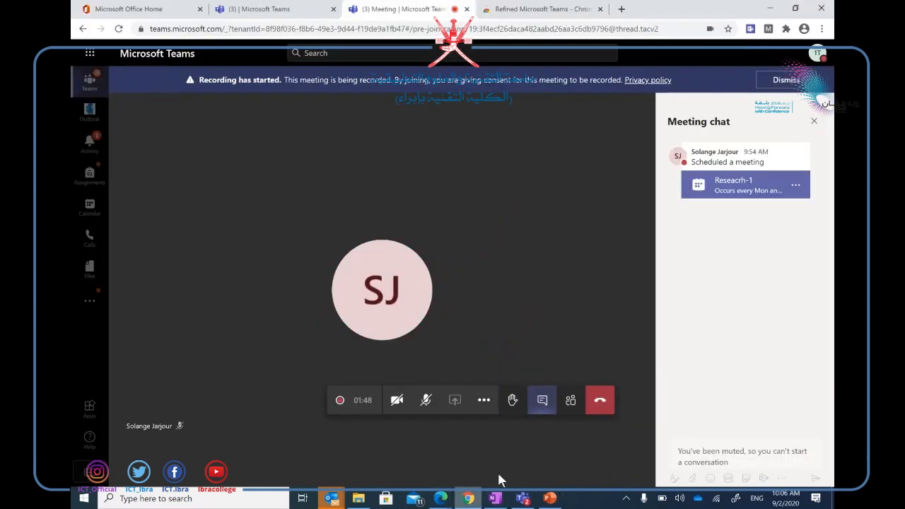
List the participants in the attendee's view and check the organizer entry's options, dismissing Pin.
{"action": "left_click", "coordinate": [570, 401]}
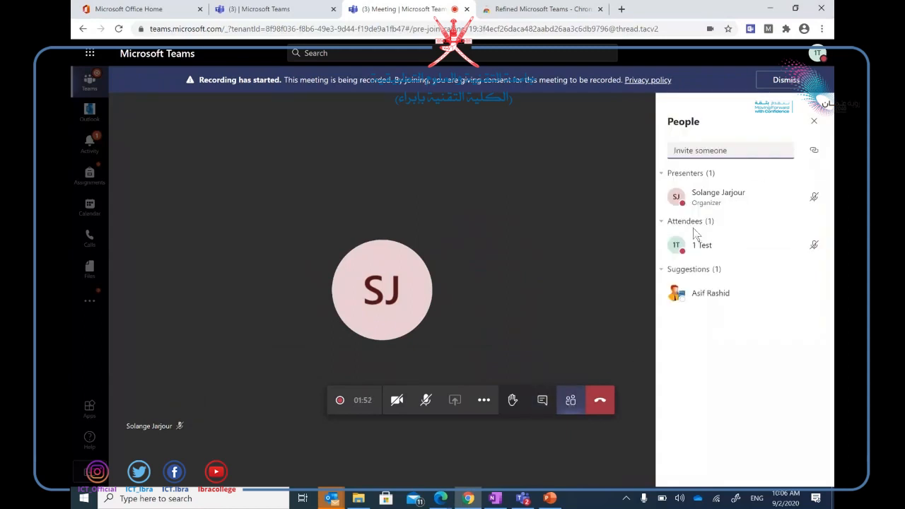
{"action": "left_click", "coordinate": [483, 400]}
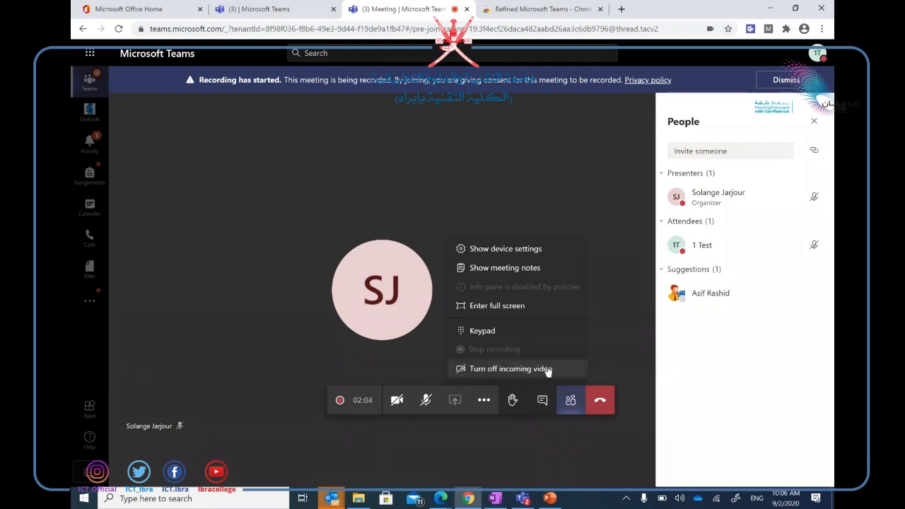
{"action": "left_click", "coordinate": [810, 199]}
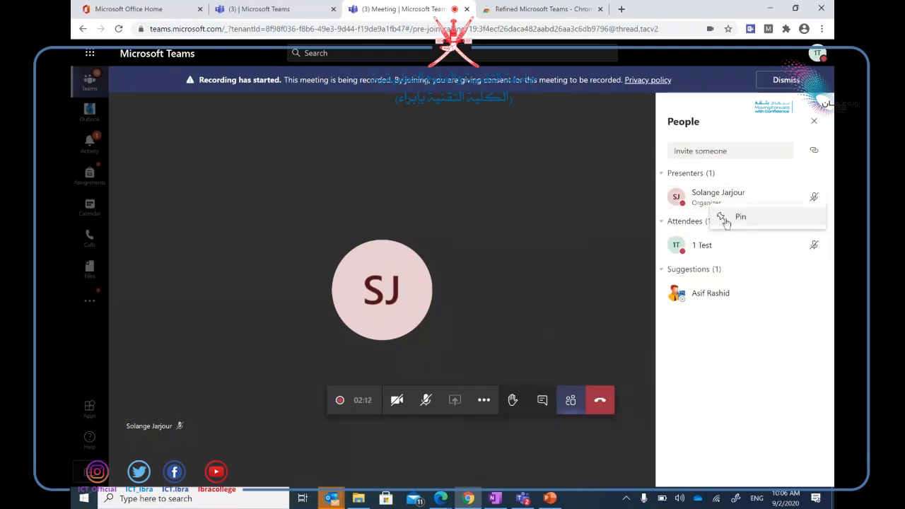
{"action": "left_click", "coordinate": [761, 358]}
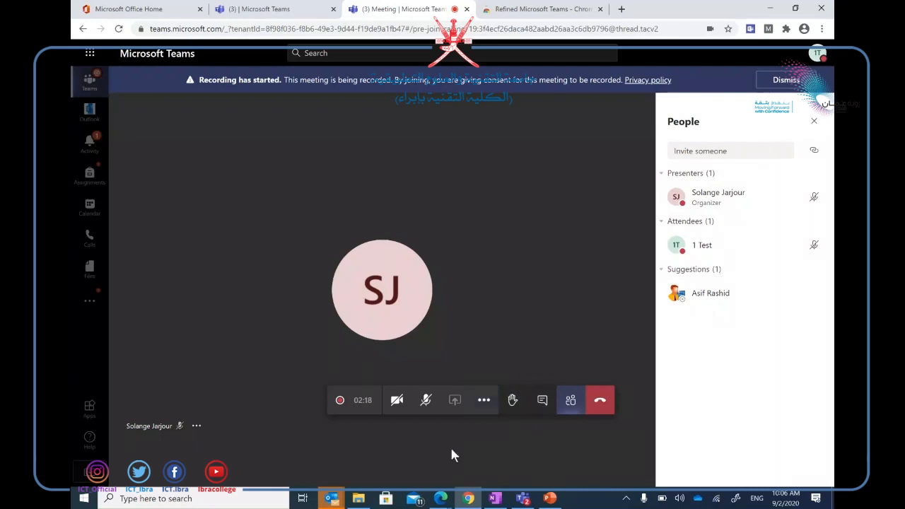
{"action": "left_click", "coordinate": [441, 497]}
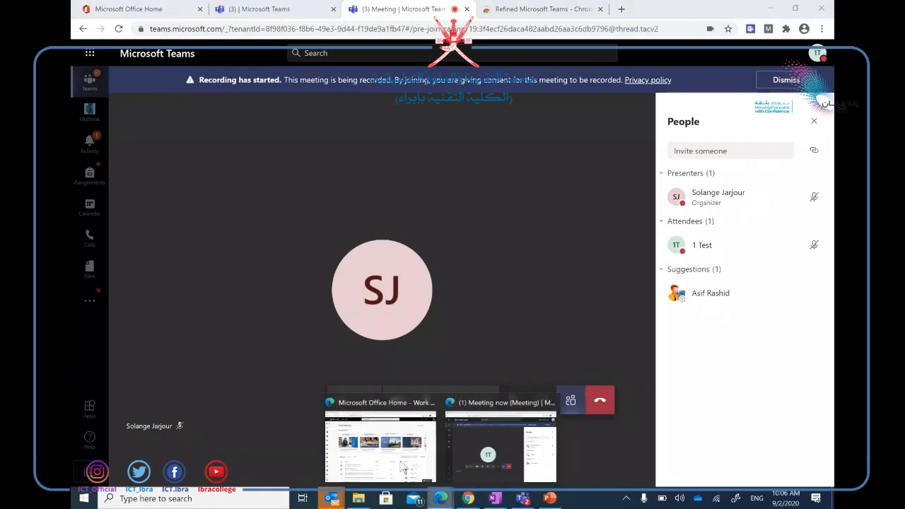
In the organizer's meeting window, open the share tray, close People, and browse PowerPoint sources.
{"action": "left_click", "coordinate": [485, 453]}
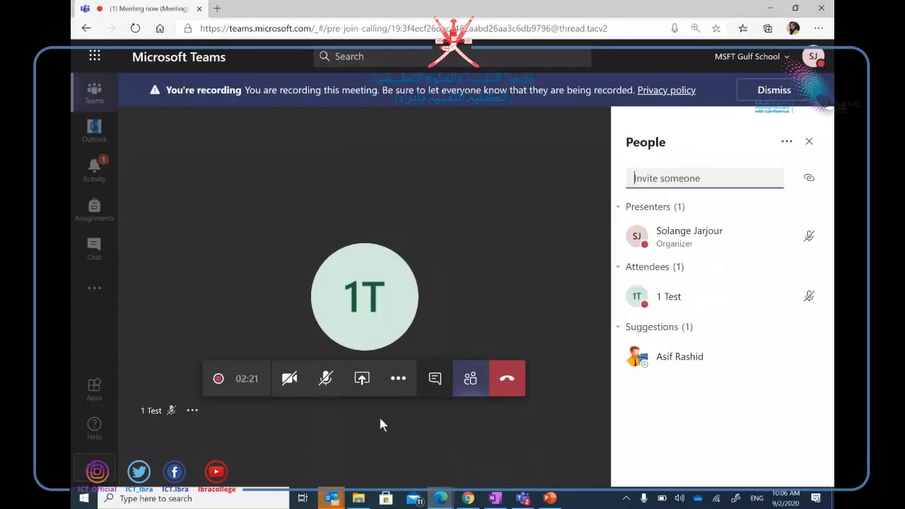
{"action": "left_click", "coordinate": [363, 382]}
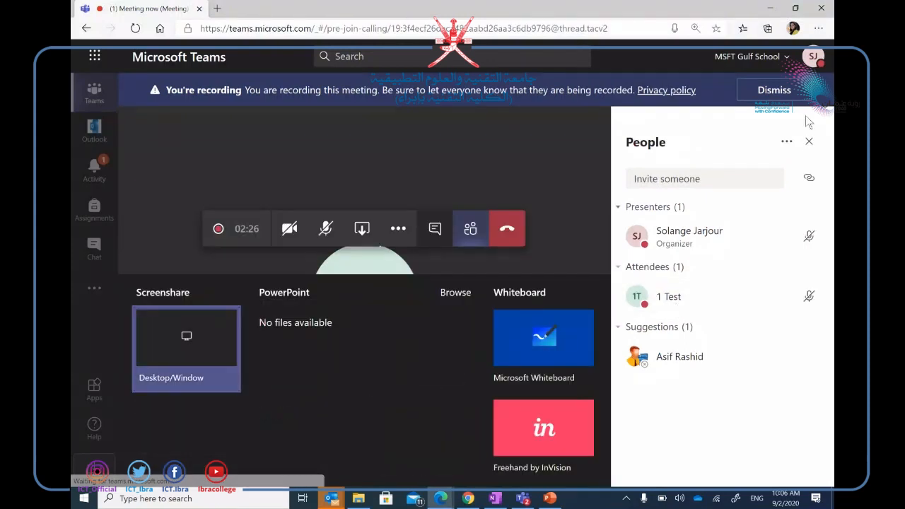
{"action": "left_click", "coordinate": [809, 143]}
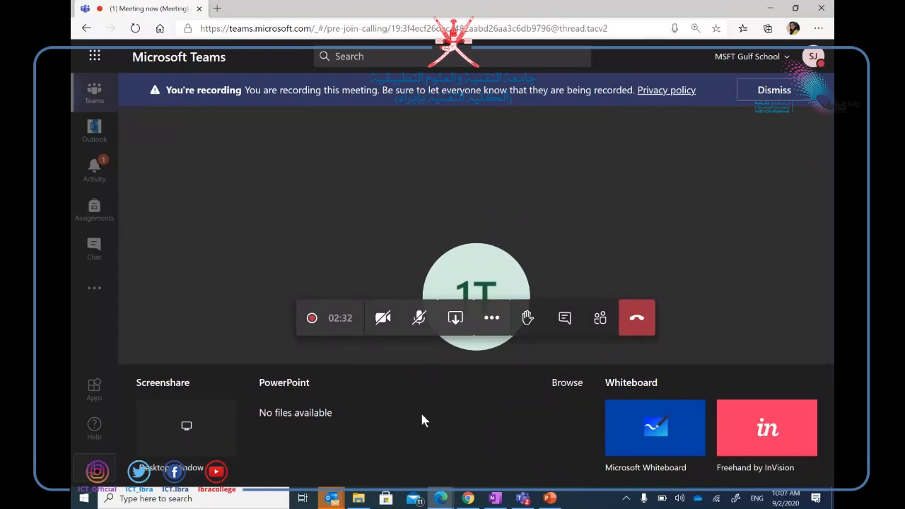
{"action": "left_click", "coordinate": [571, 385]}
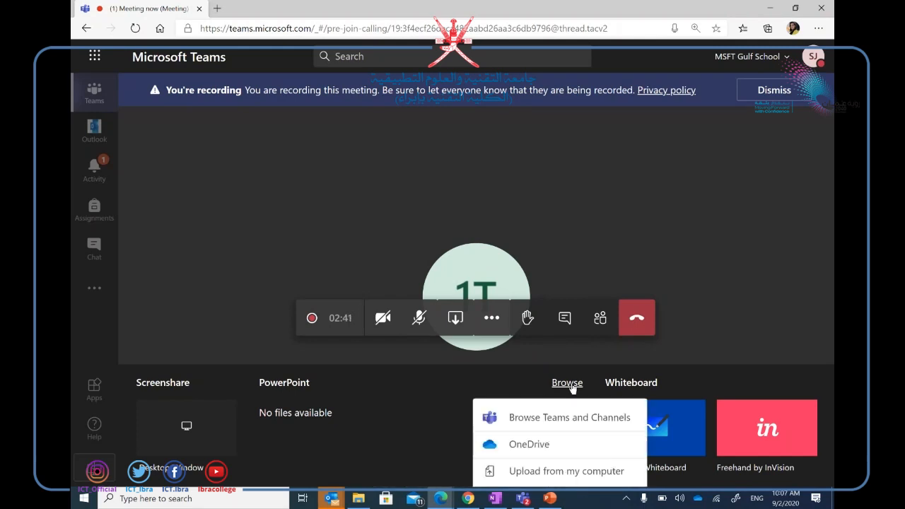
Browse the Research -1 team's unit resources and General folders for a file to share.
{"action": "left_click", "coordinate": [549, 416]}
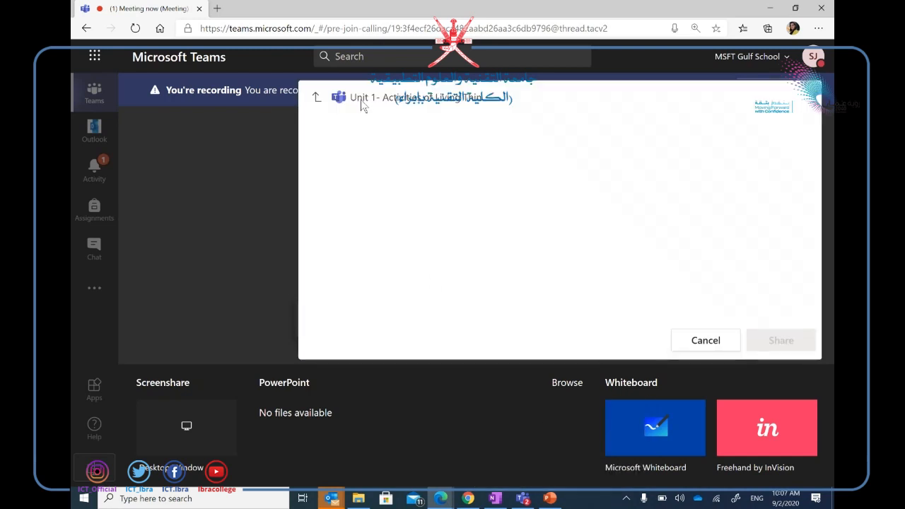
{"action": "left_click", "coordinate": [391, 153]}
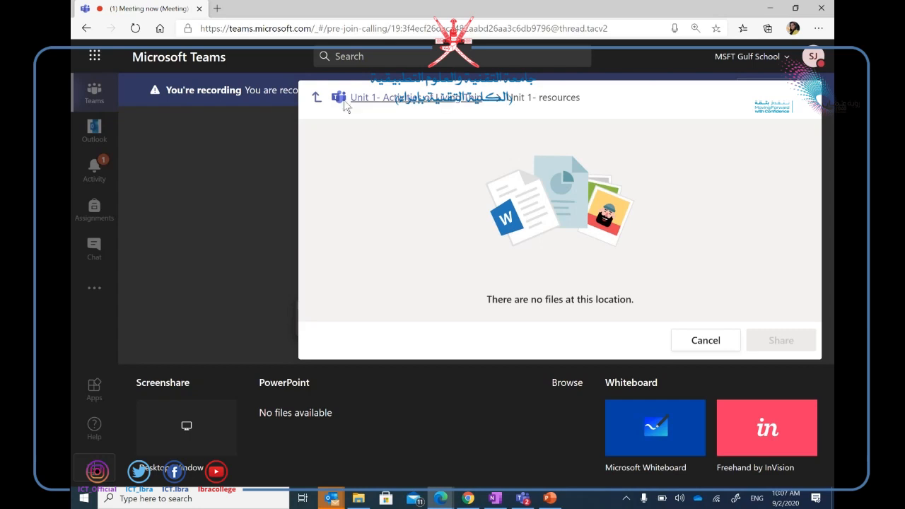
{"action": "left_click", "coordinate": [317, 97]}
{"action": "left_click", "coordinate": [344, 128]}
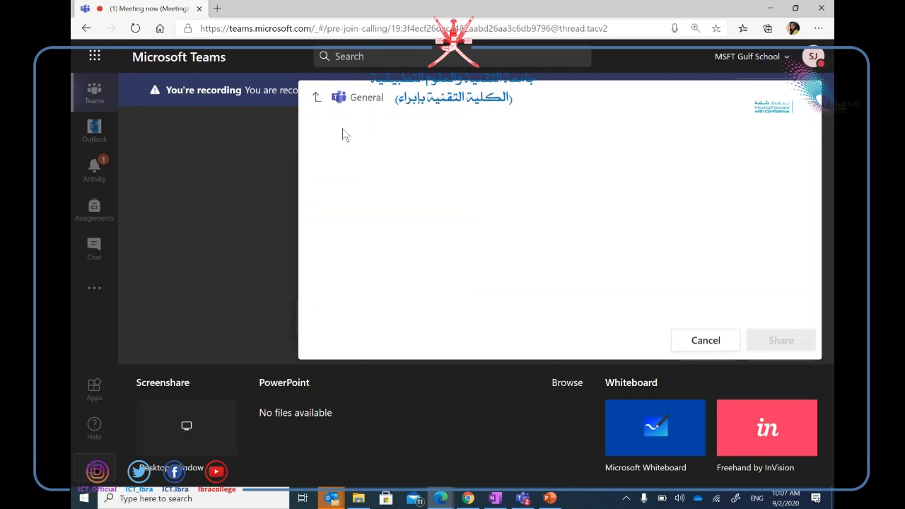
{"action": "left_click", "coordinate": [316, 97]}
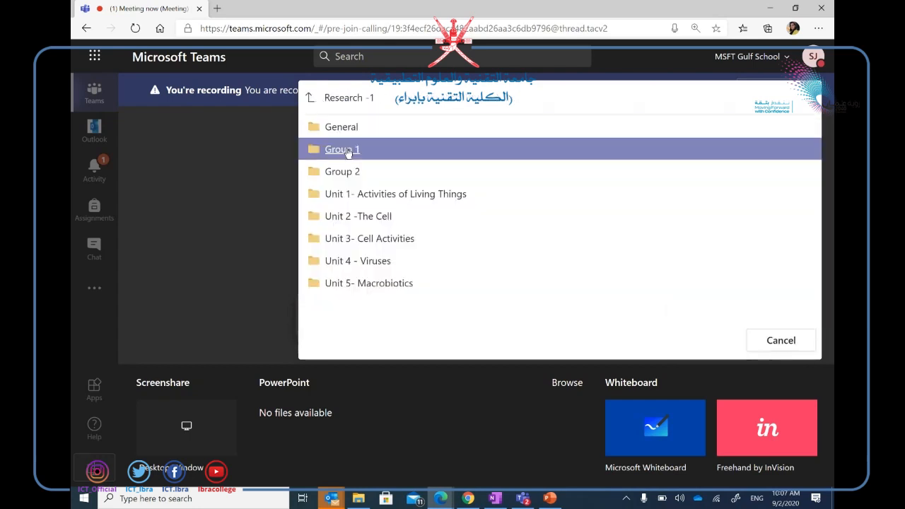
{"action": "left_click", "coordinate": [310, 98]}
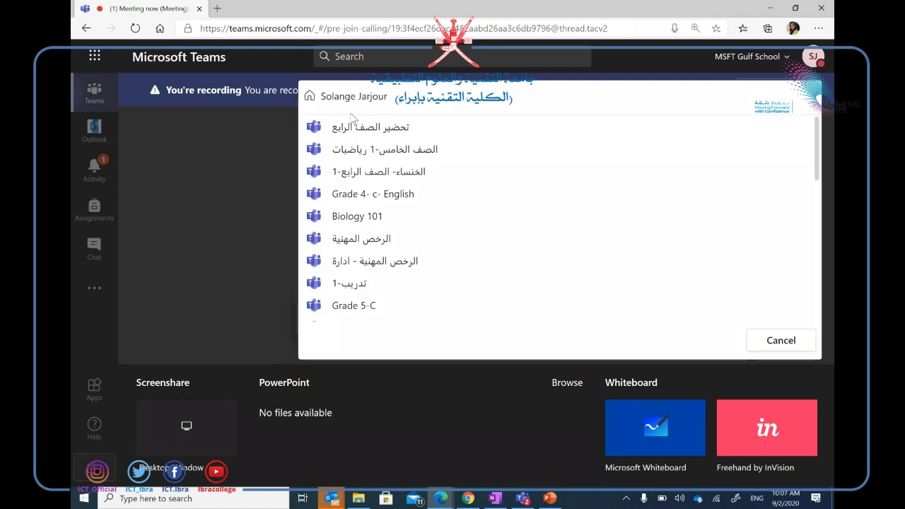
Check the other teams' General, Resources and English folders, then cancel the file picker.
{"action": "left_click", "coordinate": [388, 128]}
{"action": "left_click", "coordinate": [355, 130]}
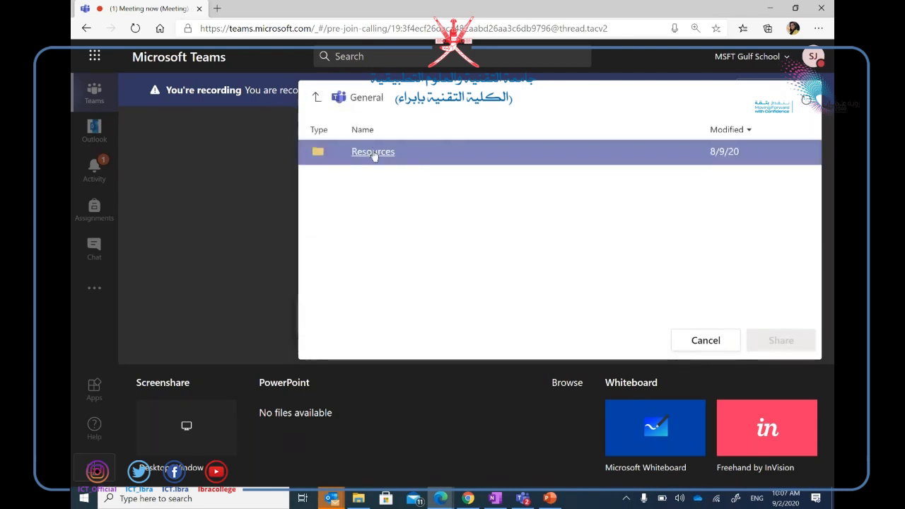
{"action": "left_click", "coordinate": [373, 154]}
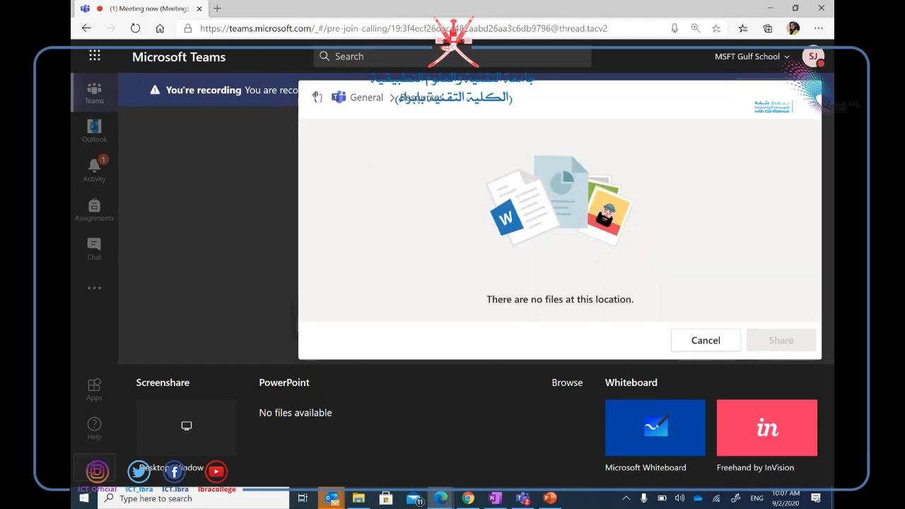
{"action": "left_click", "coordinate": [316, 97]}
{"action": "left_click", "coordinate": [314, 96]}
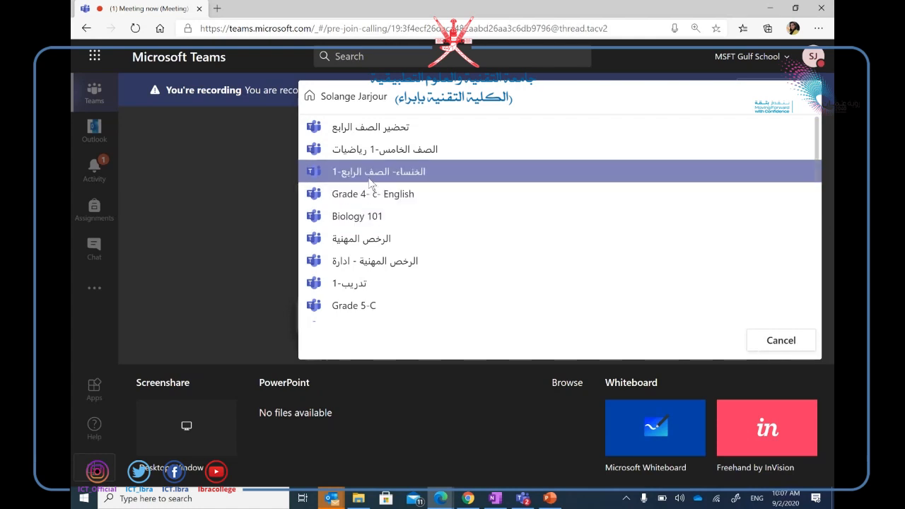
{"action": "left_click", "coordinate": [378, 174]}
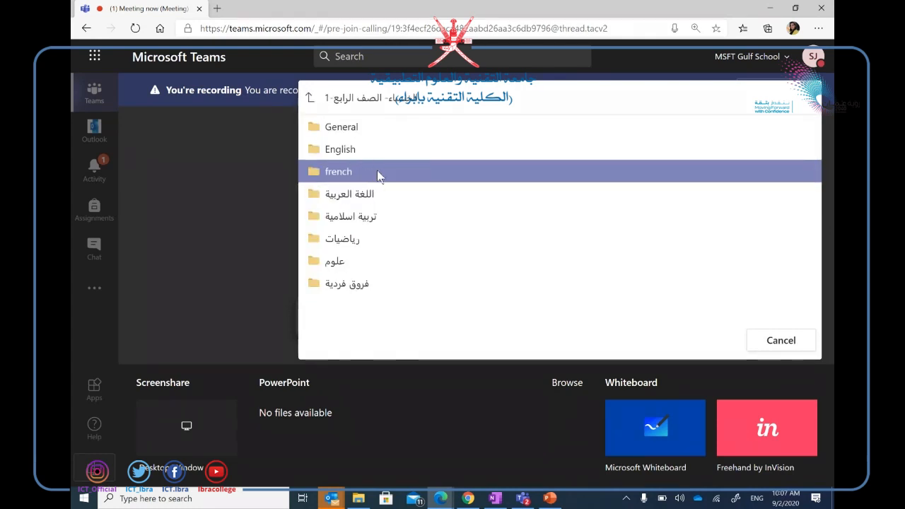
{"action": "left_click", "coordinate": [348, 150]}
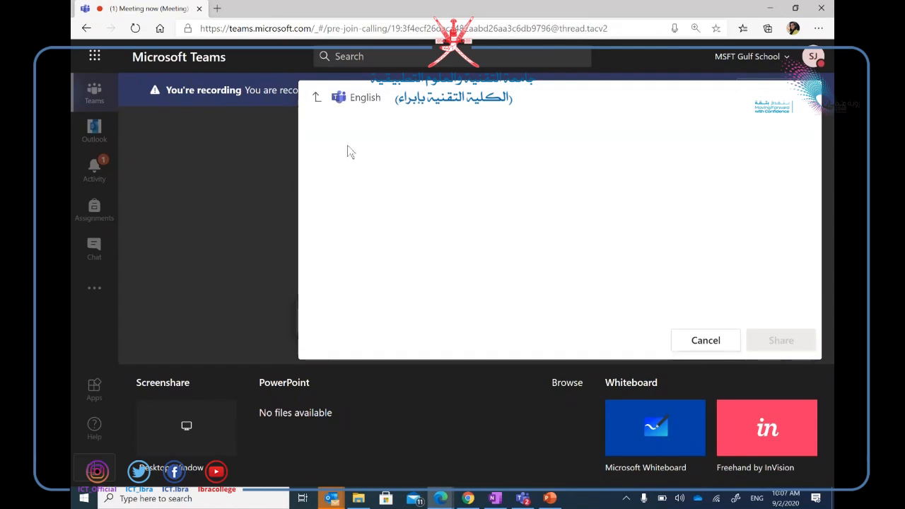
{"action": "left_click", "coordinate": [322, 102]}
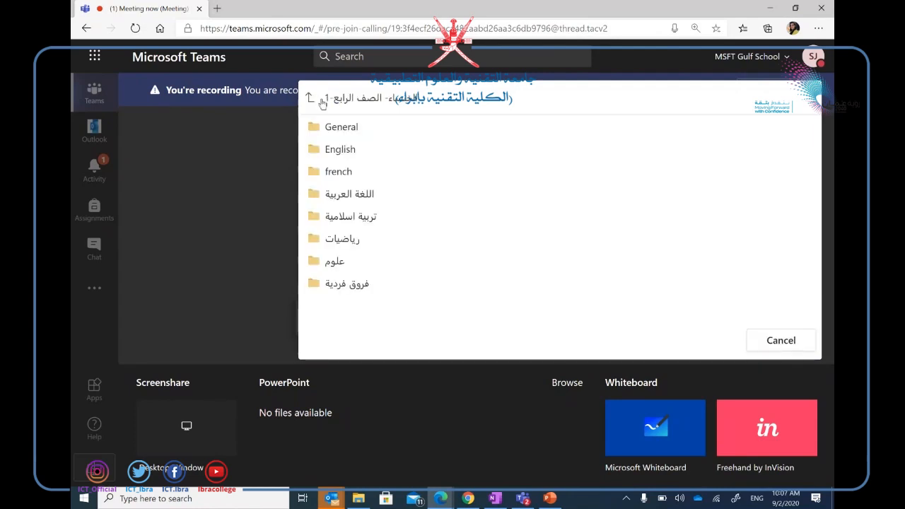
{"action": "left_click", "coordinate": [785, 342]}
Upload تدريب المعلمين.pptx from the computer's Desktop > FY 21 folder to present.
{"action": "left_click", "coordinate": [575, 387]}
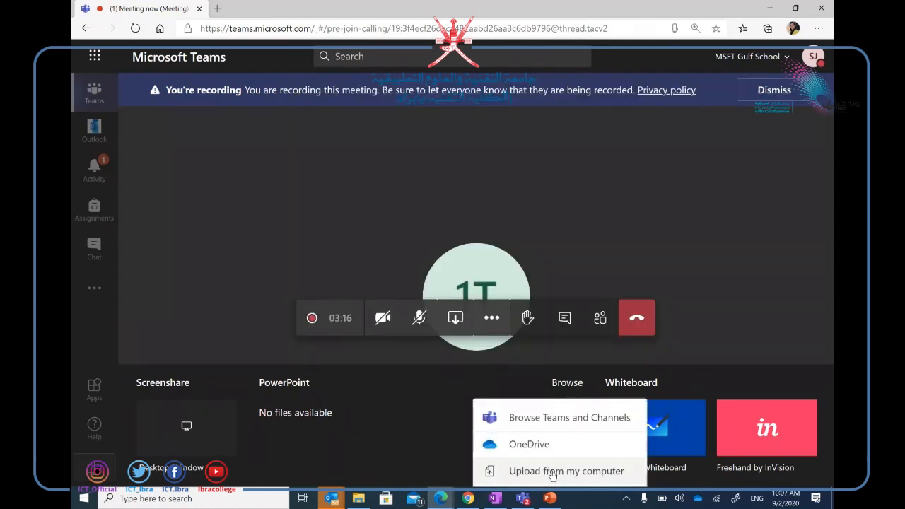
{"action": "left_click", "coordinate": [552, 475]}
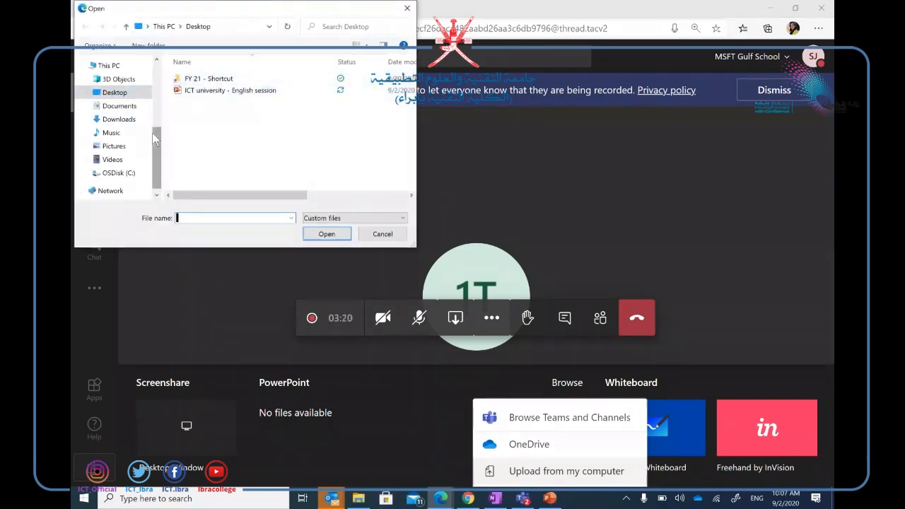
{"action": "left_click", "coordinate": [118, 106]}
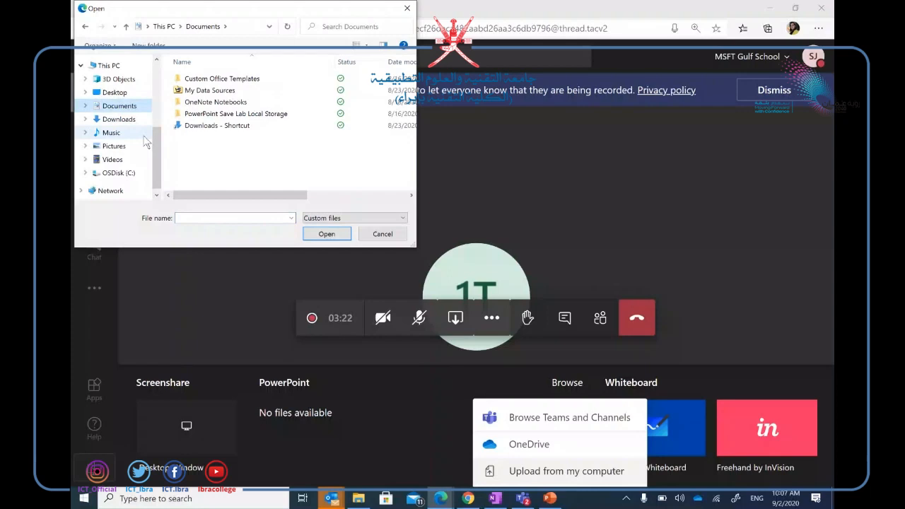
{"action": "left_click", "coordinate": [131, 93]}
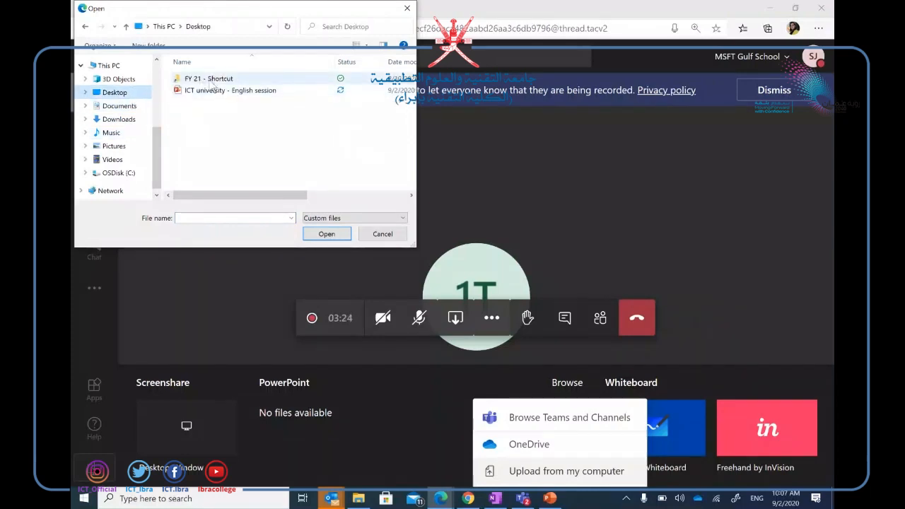
{"action": "double_click", "coordinate": [207, 79]}
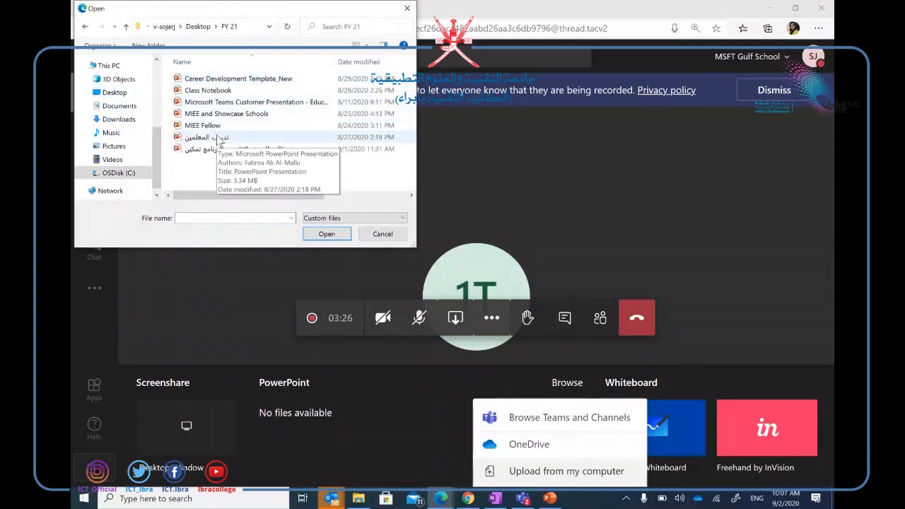
{"action": "left_click", "coordinate": [217, 138]}
{"action": "double_click", "coordinate": [217, 140]}
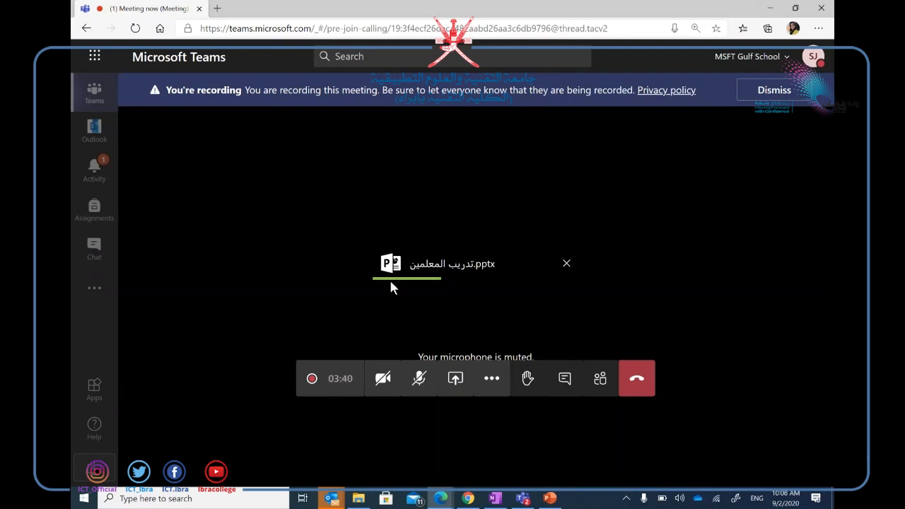
Cancel the تدريب المعلمين upload and show the participant list: one presenter, one attendee.
{"action": "left_click", "coordinate": [598, 382]}
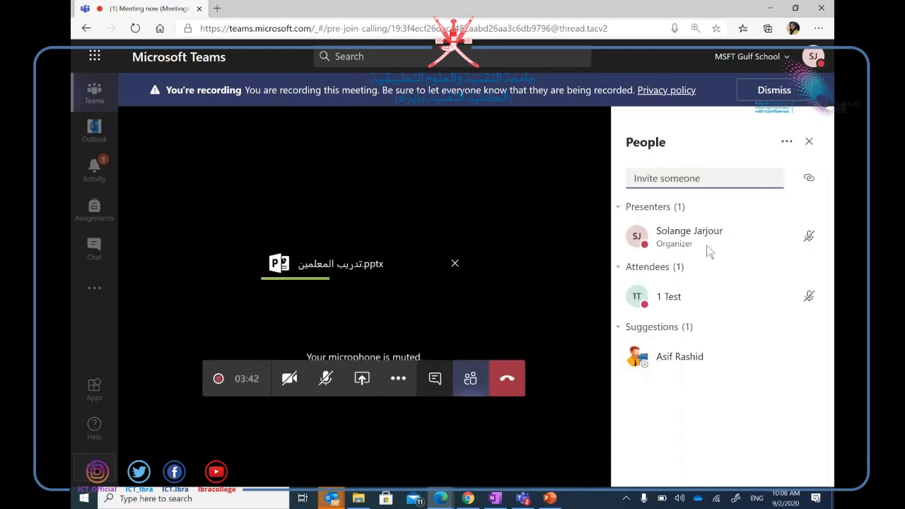
{"action": "left_click", "coordinate": [433, 388]}
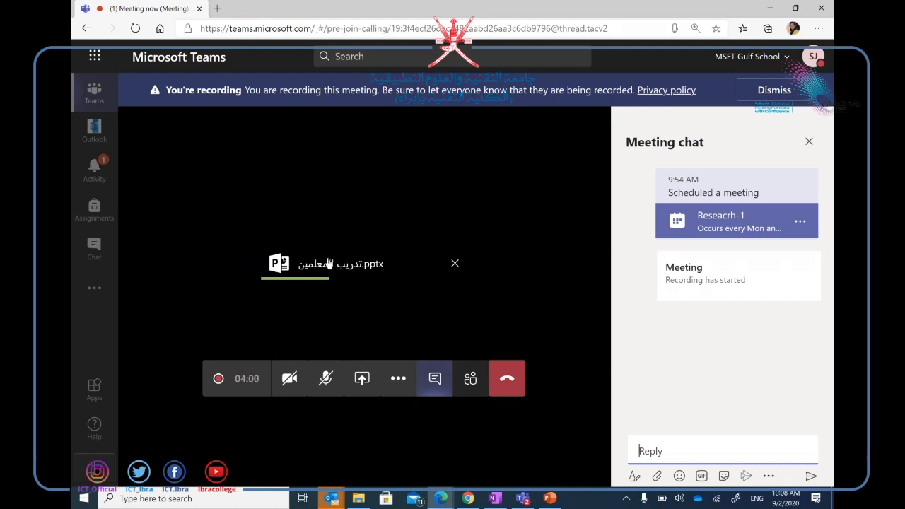
{"action": "left_click", "coordinate": [454, 264]}
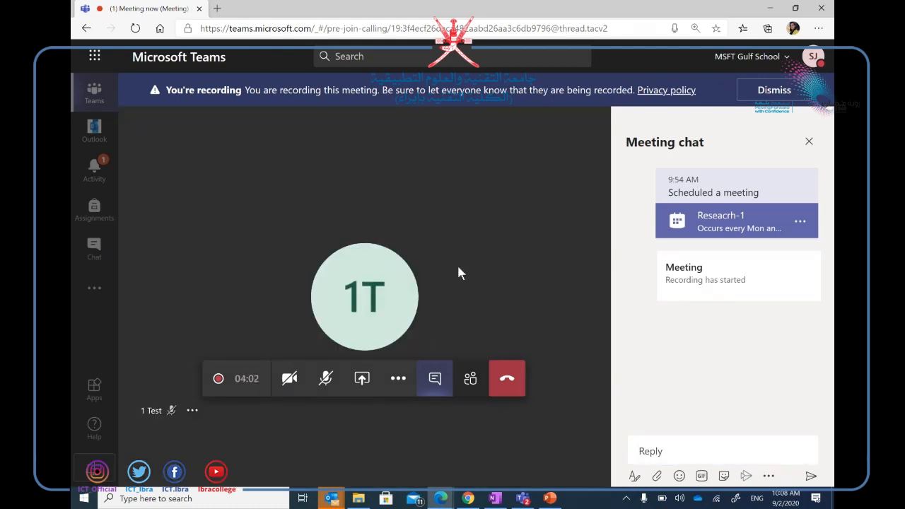
{"action": "left_click", "coordinate": [399, 385]}
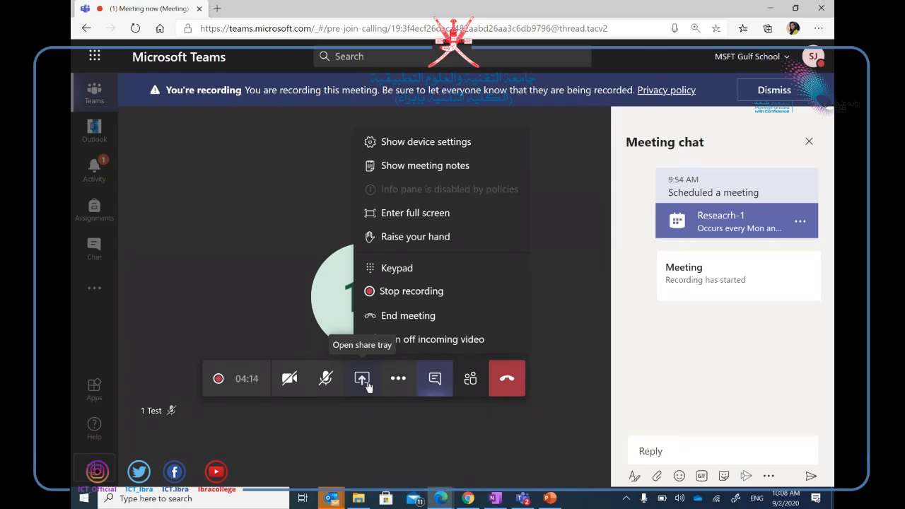
{"action": "left_click", "coordinate": [471, 384]}
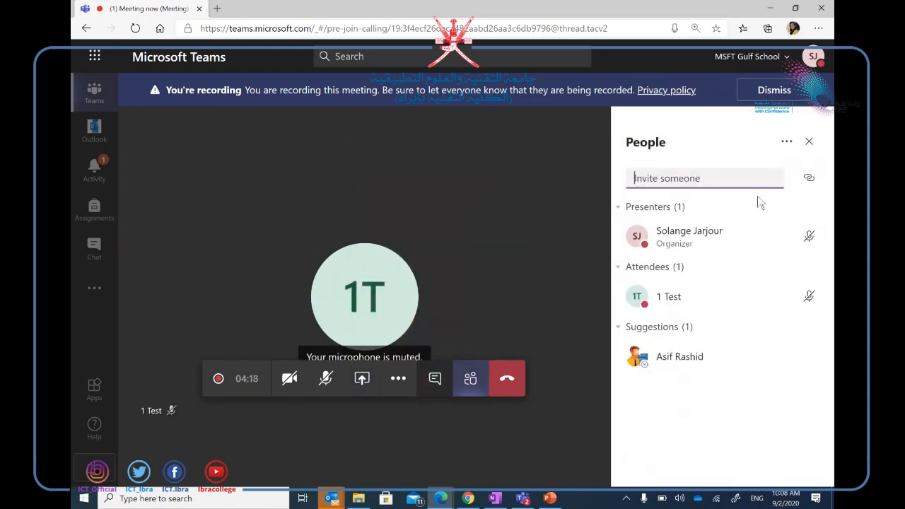
Download the meeting's attendance list from the People pane and open it in Excel.
{"action": "left_click", "coordinate": [786, 142]}
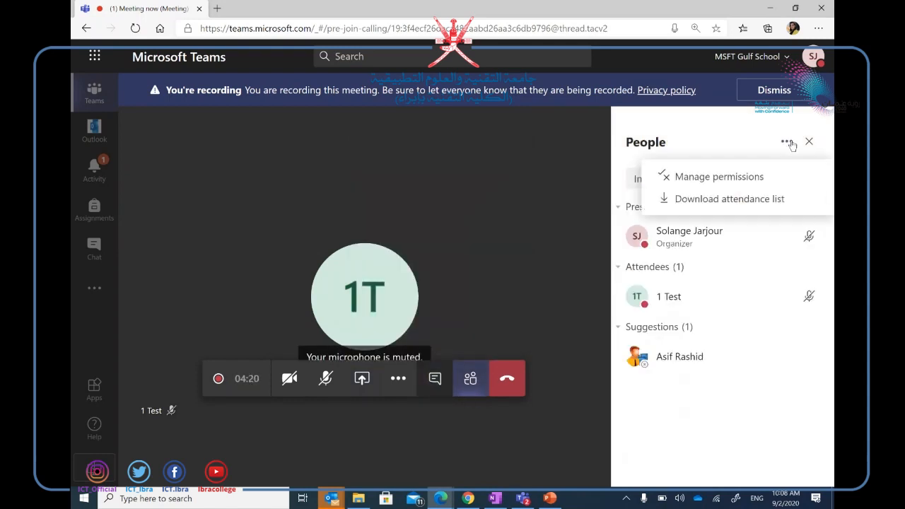
{"action": "left_click", "coordinate": [737, 205]}
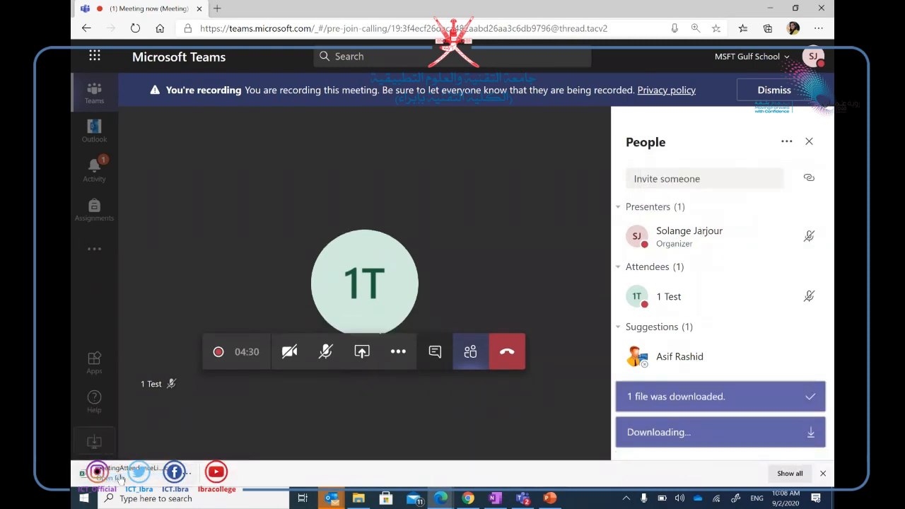
{"action": "left_click", "coordinate": [120, 478]}
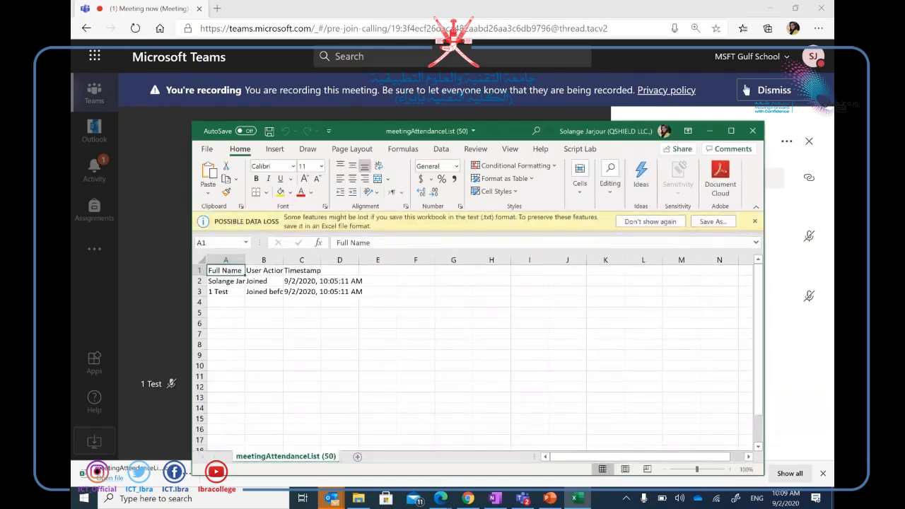
Maximize Excel, widen columns A and B for names and actions, then close without saving.
{"action": "left_click", "coordinate": [731, 131]}
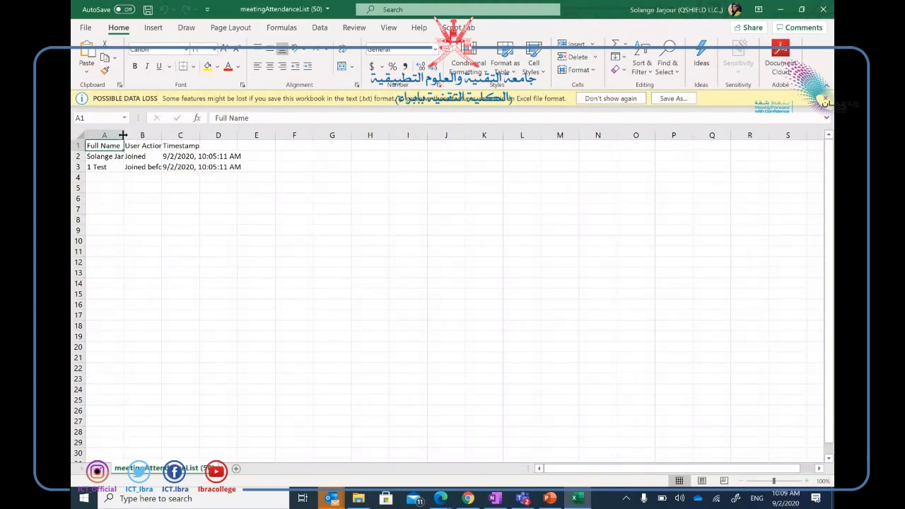
{"action": "left_click_drag", "start_coordinate": [124, 135], "coordinate": [176, 131]}
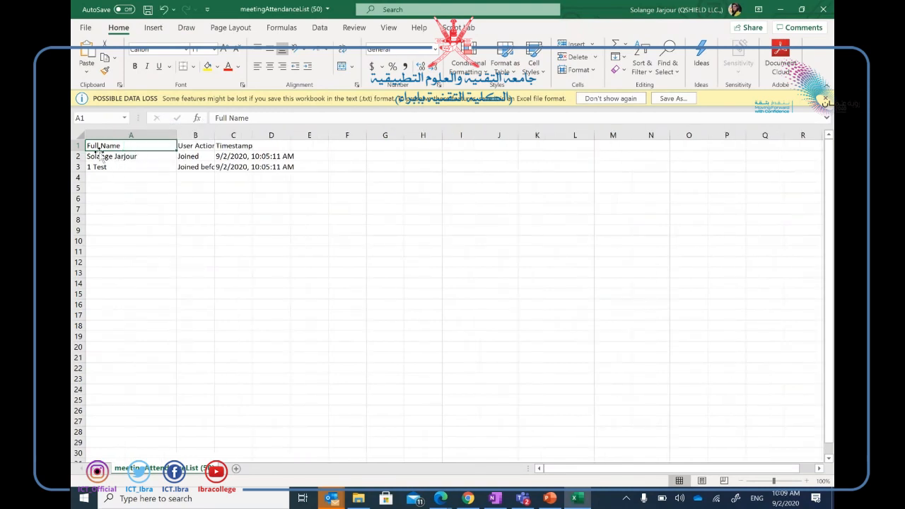
{"action": "left_click_drag", "start_coordinate": [214, 135], "coordinate": [245, 140]}
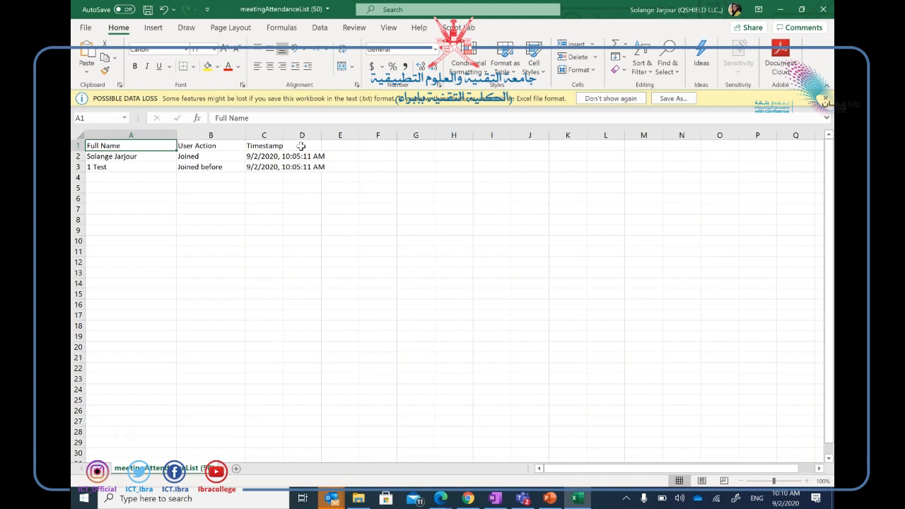
{"action": "left_click", "coordinate": [824, 9]}
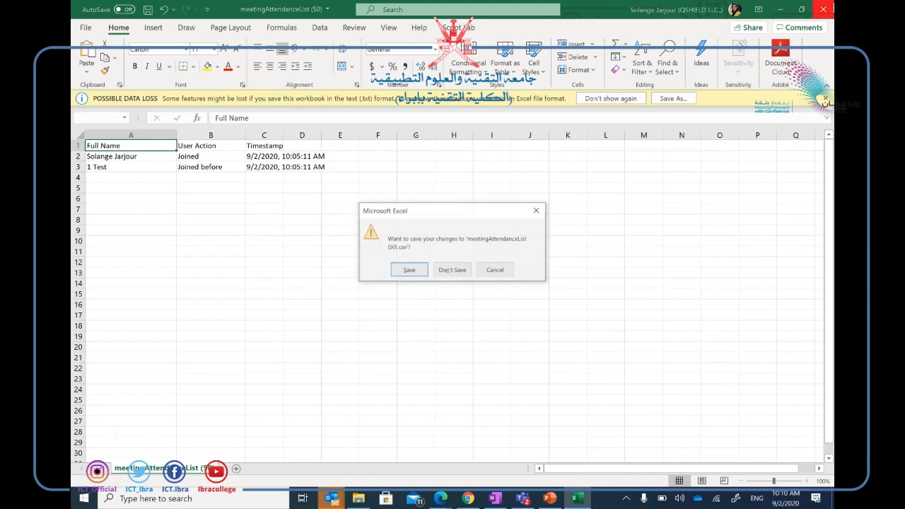
{"action": "left_click", "coordinate": [465, 274]}
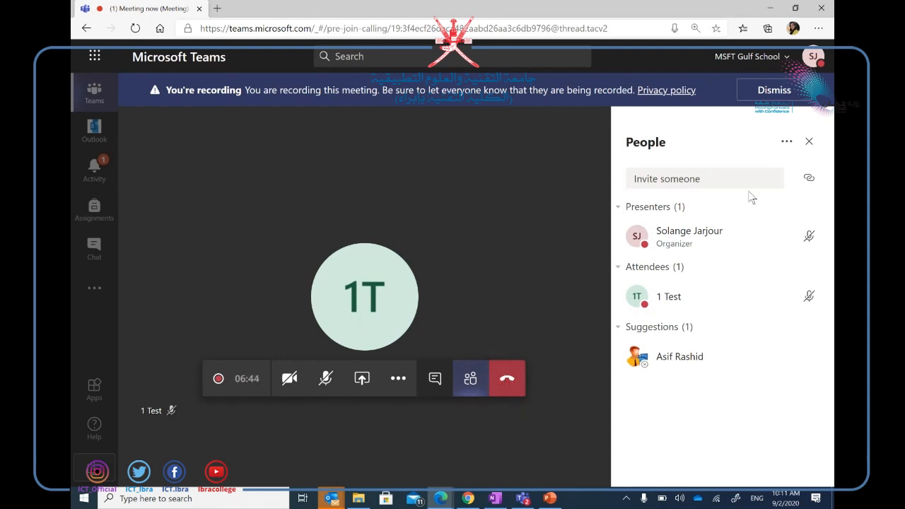
Open the People pane's ... menu with permission and attendance options.
{"action": "left_click", "coordinate": [786, 142]}
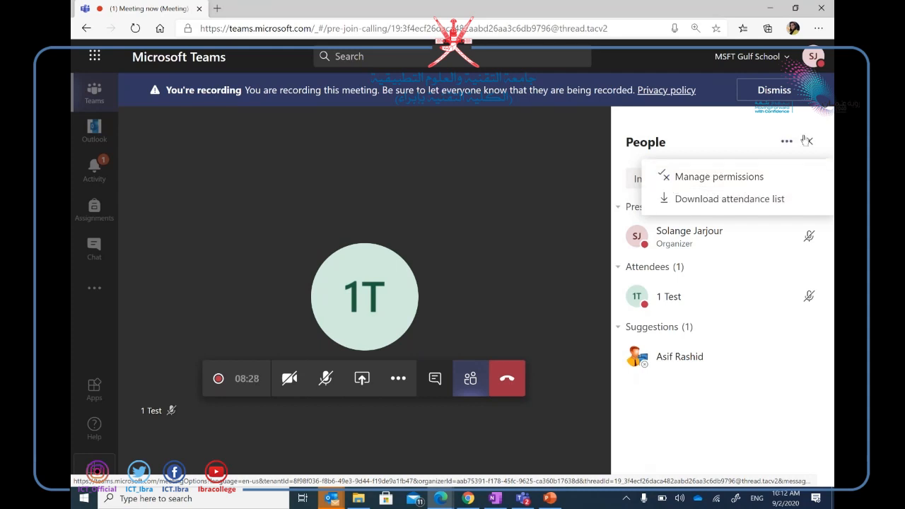
Set 'Who can bypass the lobby?' to 'People in my organization', save, and return to the meeting.
{"action": "left_click", "coordinate": [716, 185]}
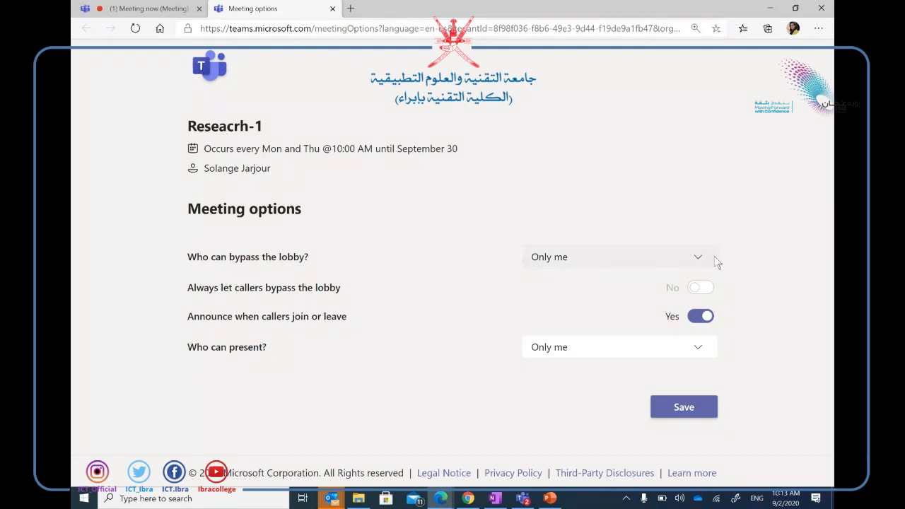
{"action": "left_click", "coordinate": [689, 257]}
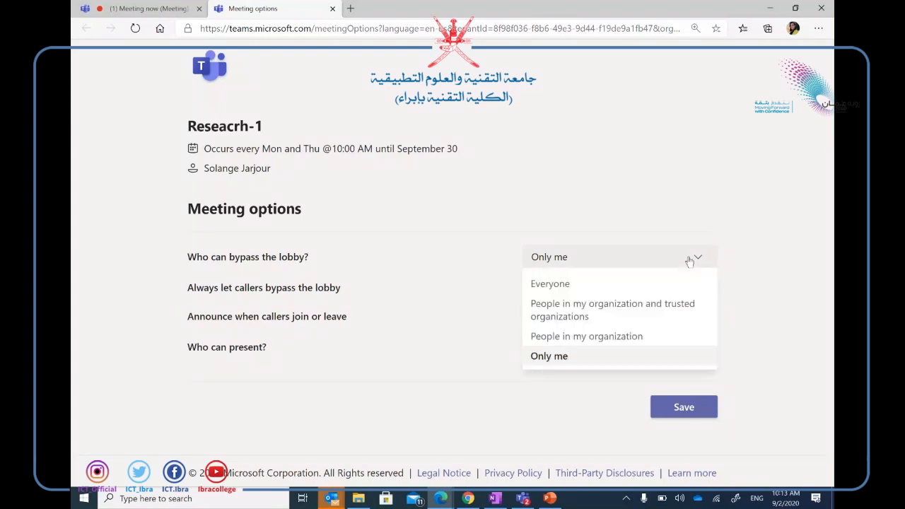
{"action": "left_click", "coordinate": [593, 338]}
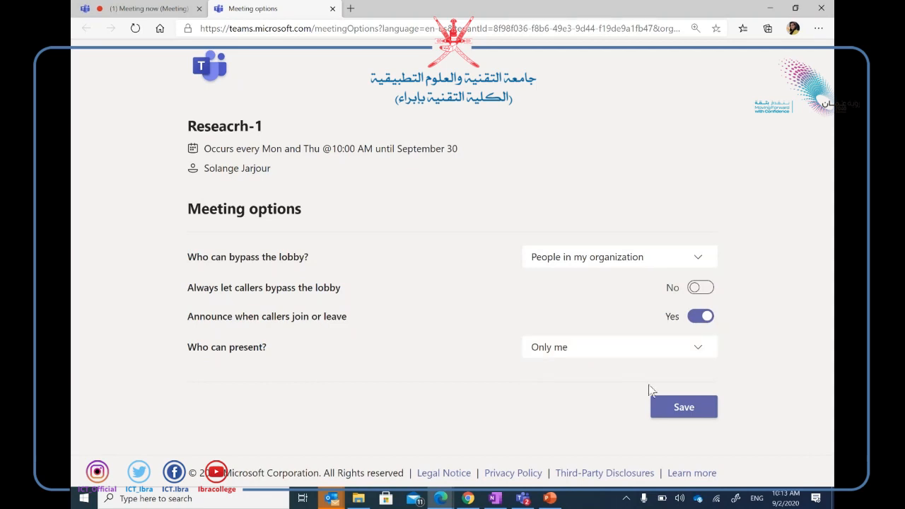
{"action": "left_click", "coordinate": [710, 414]}
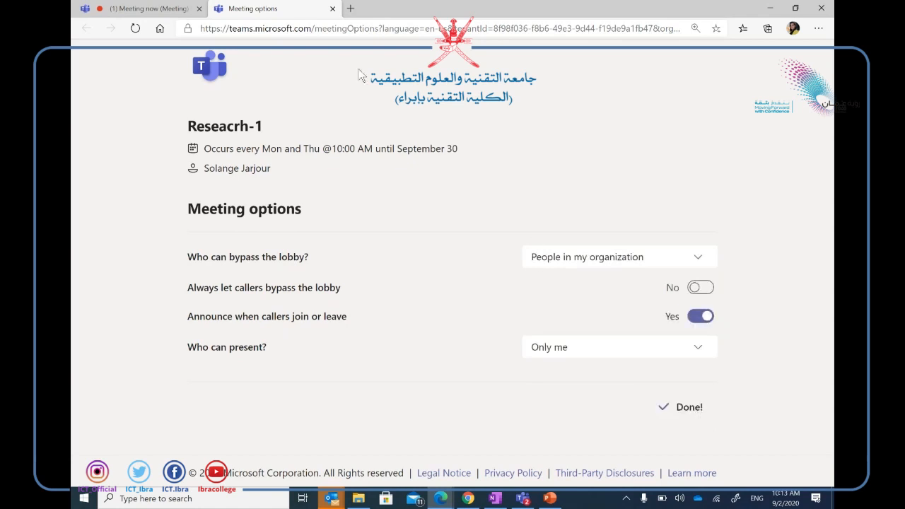
{"action": "left_click", "coordinate": [333, 8]}
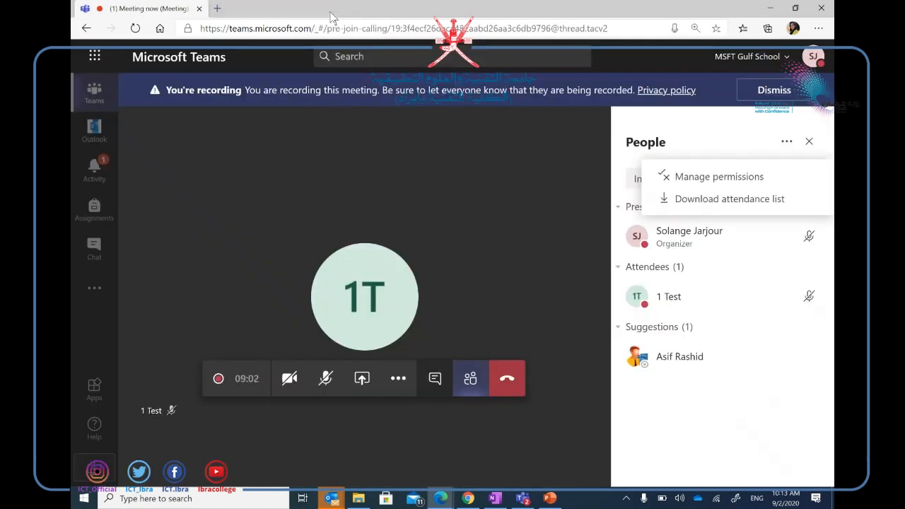
Open the share tray offering Desktop/Window, PowerPoint and Whiteboard choices.
{"action": "left_click", "coordinate": [361, 378]}
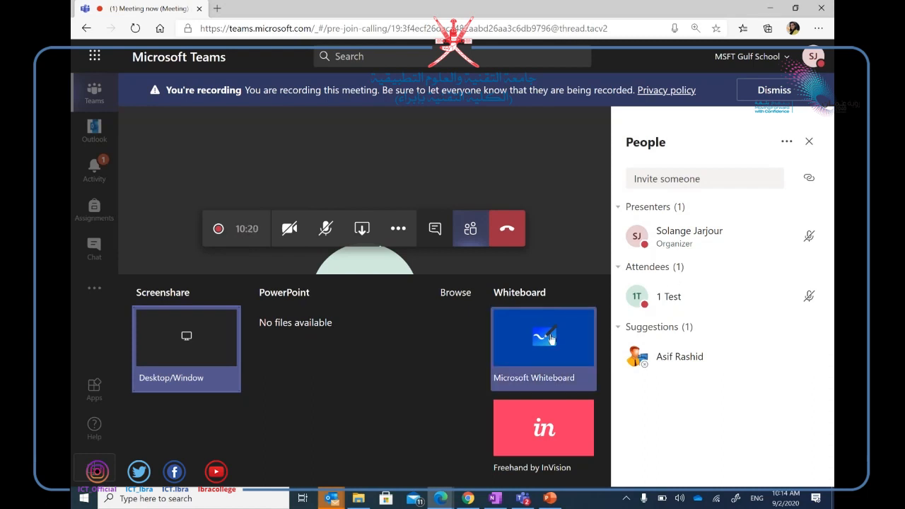
Share Microsoft Whiteboard in the meeting and dismiss the recording banner.
{"action": "left_click", "coordinate": [550, 339]}
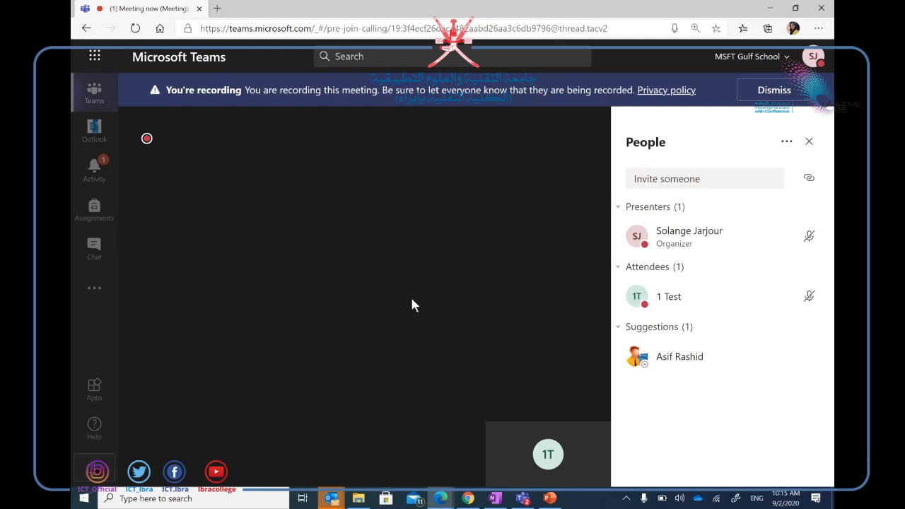
{"action": "left_click", "coordinate": [790, 94]}
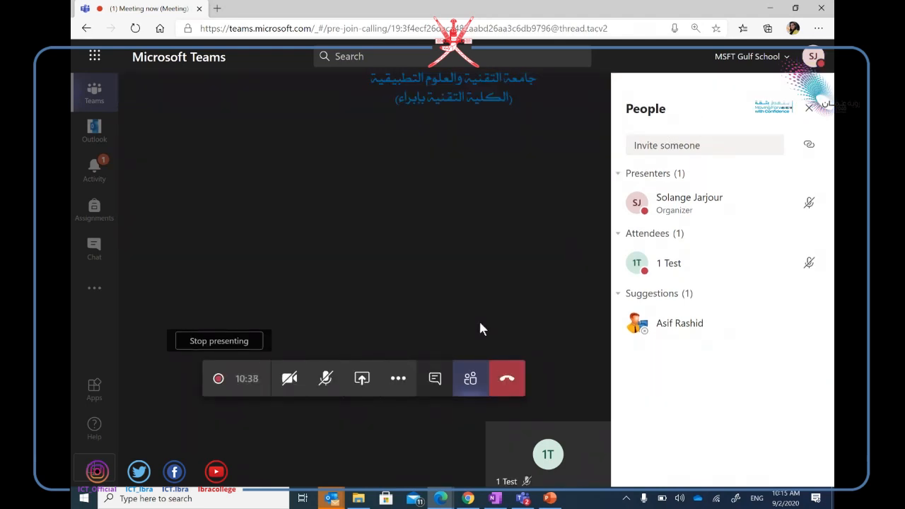
{"action": "left_click", "coordinate": [257, 505]}
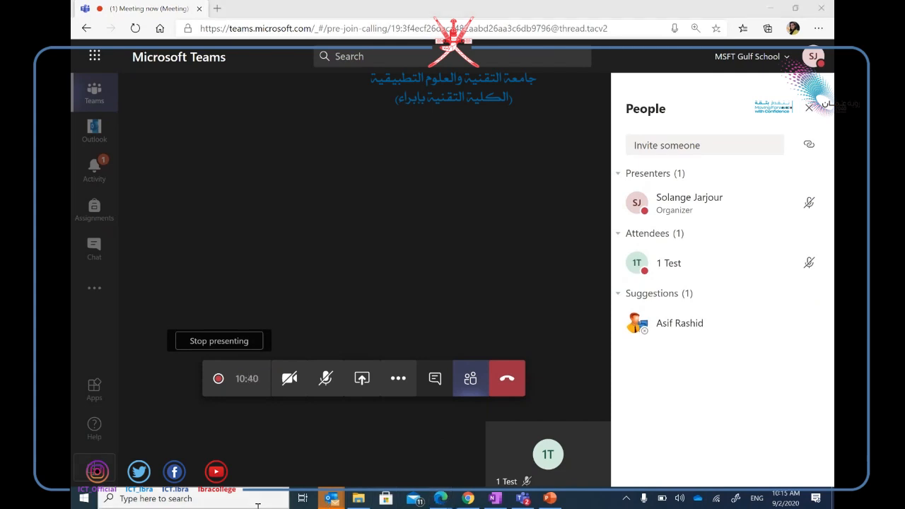
{"action": "type", "text": "whi"}
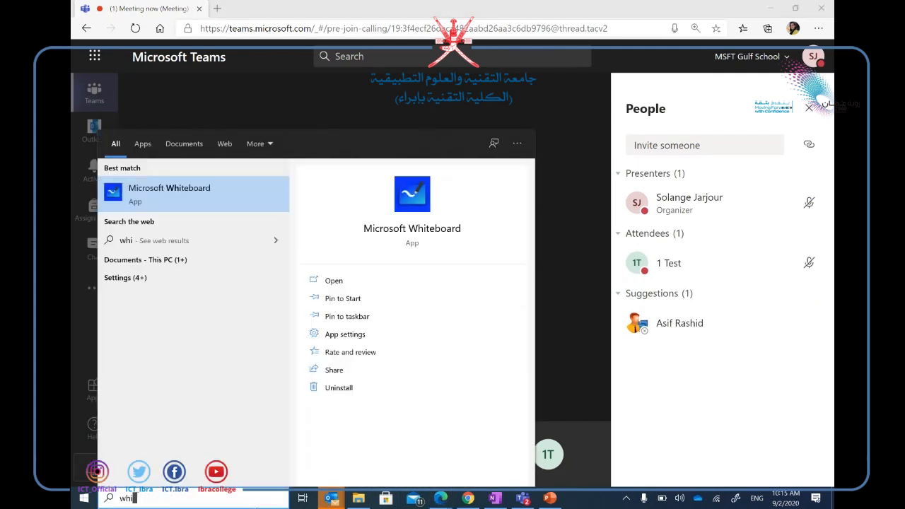
{"action": "left_click", "coordinate": [165, 194]}
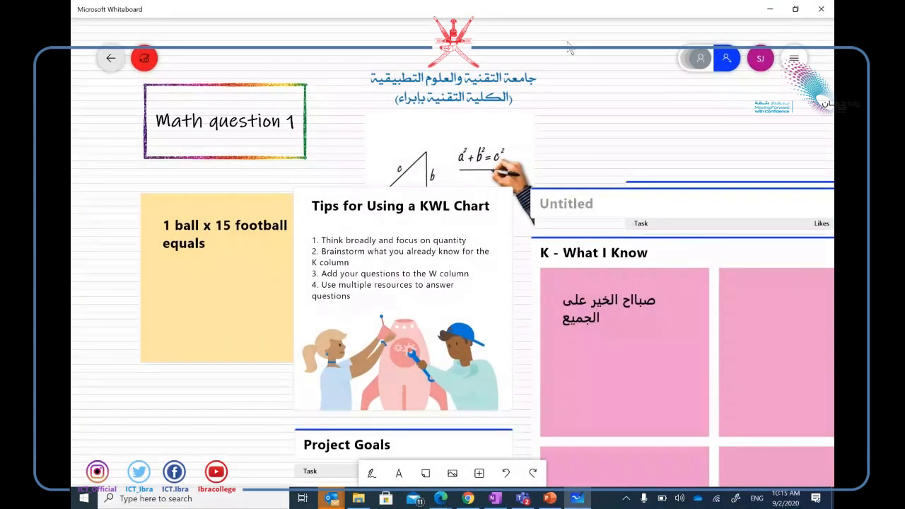
{"action": "left_click", "coordinate": [110, 58]}
{"action": "left_click", "coordinate": [770, 9]}
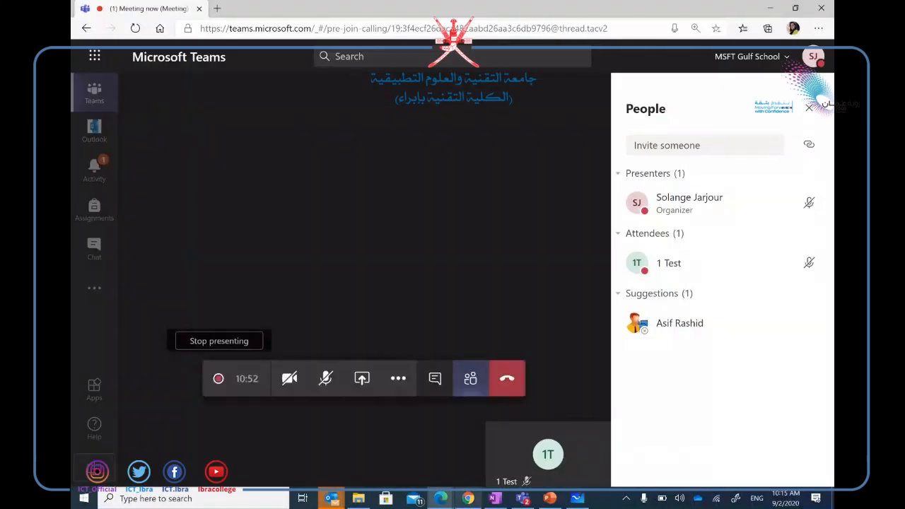
{"action": "left_click", "coordinate": [468, 498]}
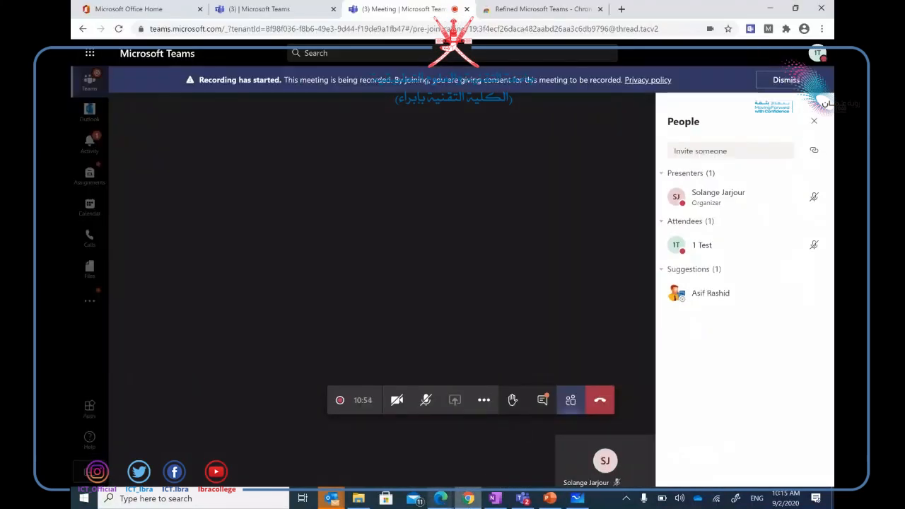
{"action": "left_click", "coordinate": [464, 441]}
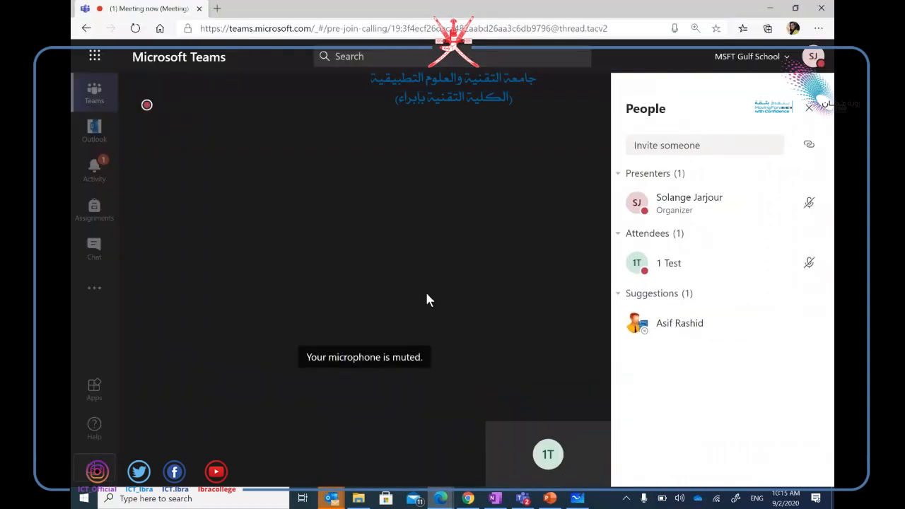
Share Microsoft Whiteboard on the meeting stage through More actions and the share tray.
{"action": "mouse_move", "coordinate": [340, 389]}
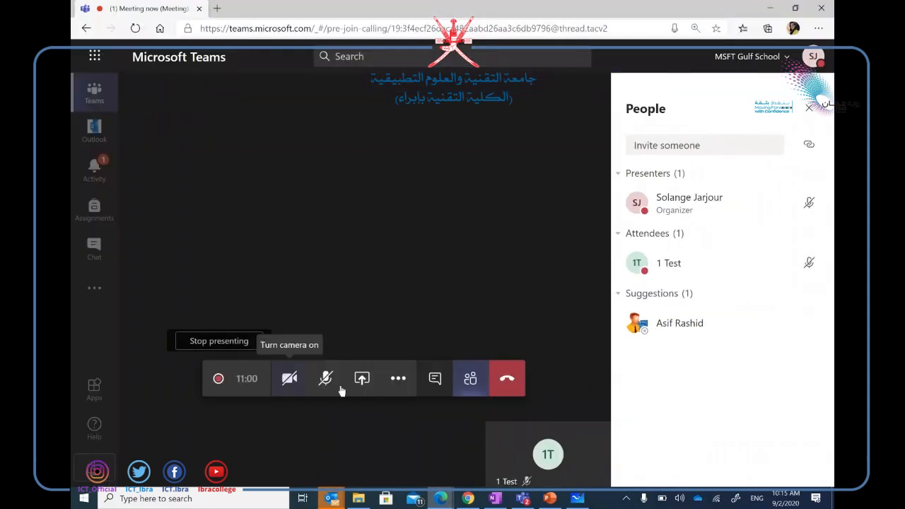
{"action": "left_click", "coordinate": [398, 378]}
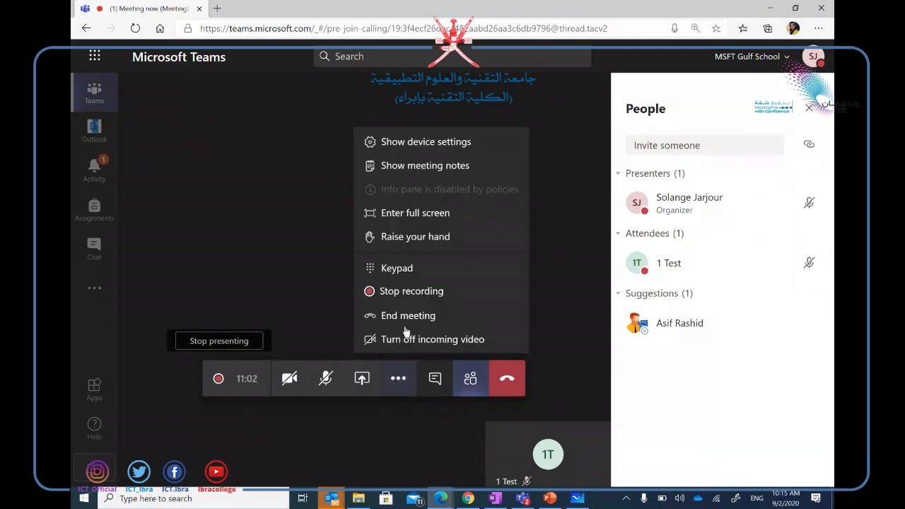
{"action": "left_click", "coordinate": [362, 379]}
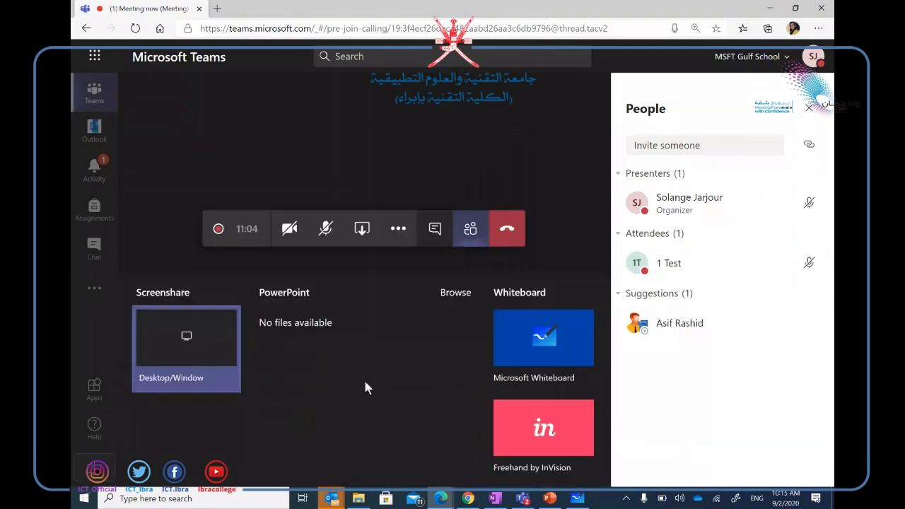
{"action": "left_click", "coordinate": [540, 328]}
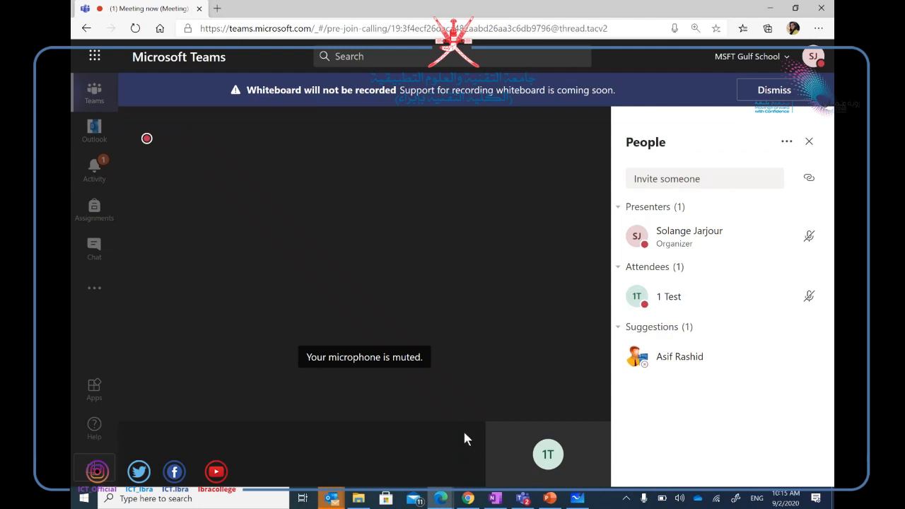
{"action": "mouse_move", "coordinate": [422, 278]}
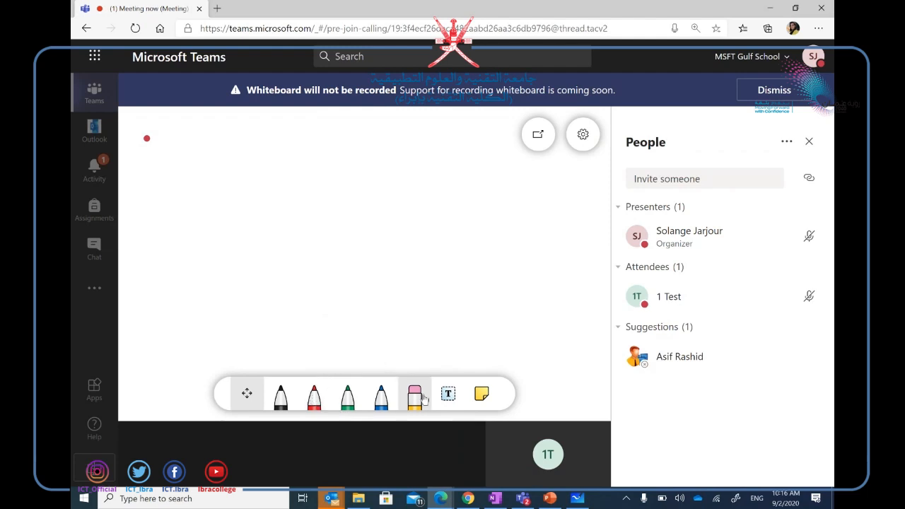
From the attendee's window, handwrite '1.Test' in green ink, then return to the organizer's window.
{"action": "left_click", "coordinate": [468, 499]}
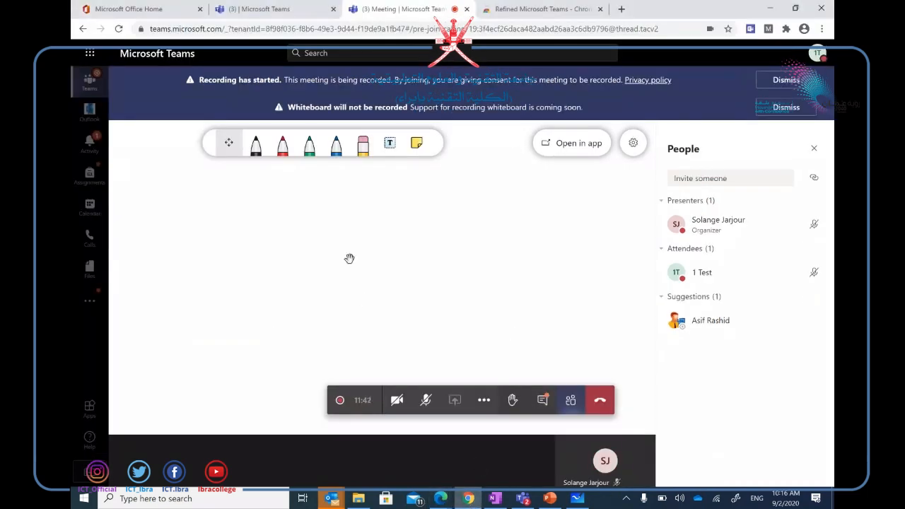
{"action": "left_click", "coordinate": [309, 144]}
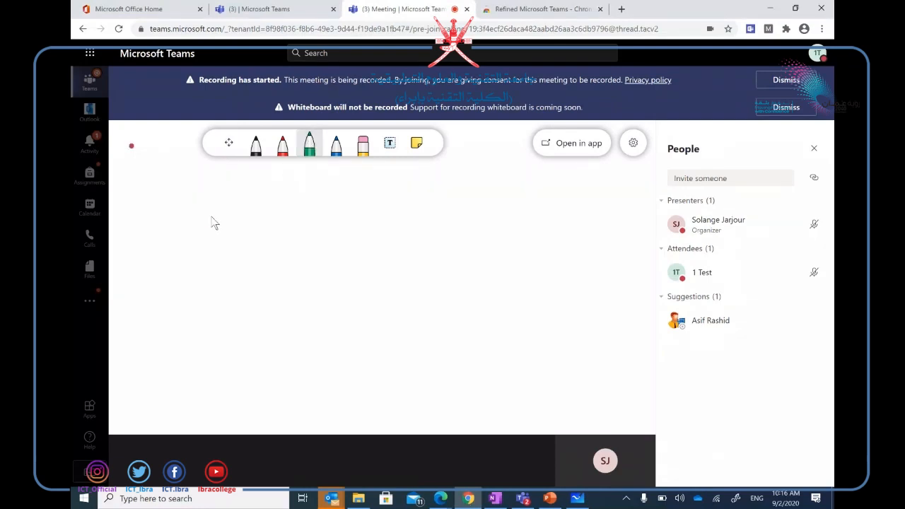
{"action": "mouse_move", "coordinate": [216, 201]}
{"action": "left_mouse_down"}
{"action": "mouse_move", "coordinate": [229, 182]}
{"action": "mouse_move", "coordinate": [240, 219]}
{"action": "left_mouse_up"}
{"action": "left_click", "coordinate": [253, 211]}
{"action": "mouse_move", "coordinate": [267, 177]}
{"action": "left_mouse_down"}
{"action": "mouse_move", "coordinate": [266, 212]}
{"action": "mouse_move", "coordinate": [278, 178]}
{"action": "left_mouse_up"}
{"action": "left_click_drag", "start_coordinate": [283, 203], "coordinate": [301, 212]}
{"action": "mouse_move", "coordinate": [318, 185]}
{"action": "left_mouse_down"}
{"action": "mouse_move", "coordinate": [315, 215]}
{"action": "mouse_move", "coordinate": [327, 189]}
{"action": "left_mouse_up"}
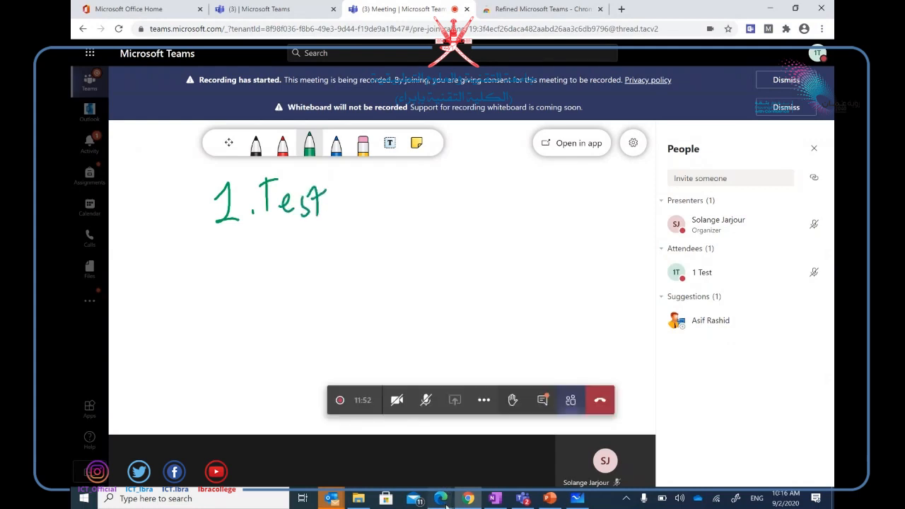
{"action": "left_click", "coordinate": [440, 498]}
{"action": "left_click", "coordinate": [500, 445]}
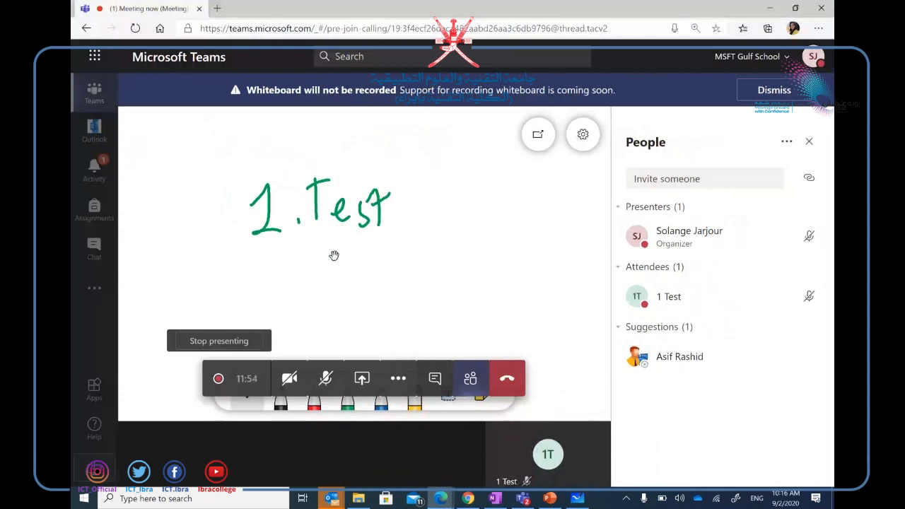
Add a yellow sticky note, move it up-left, and handwrite a green '1.' on it.
{"action": "left_click", "coordinate": [480, 398]}
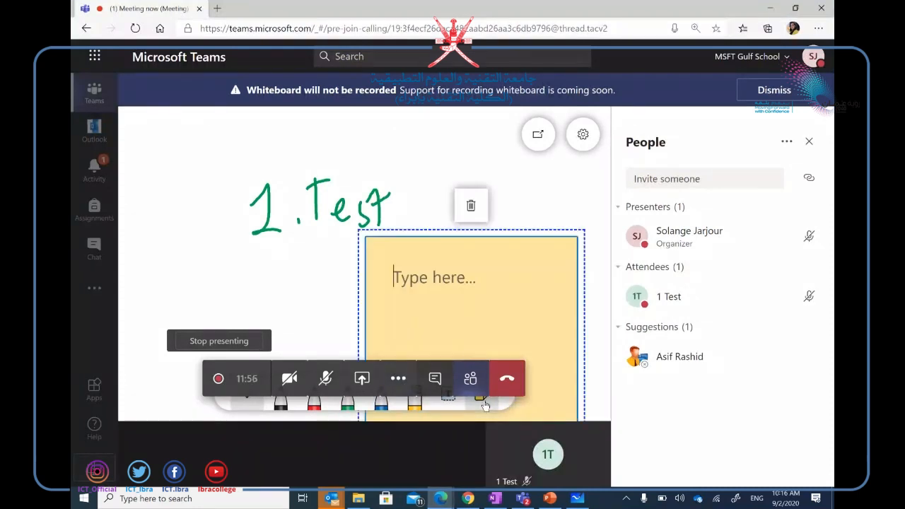
{"action": "left_click_drag", "start_coordinate": [583, 231], "coordinate": [474, 154]}
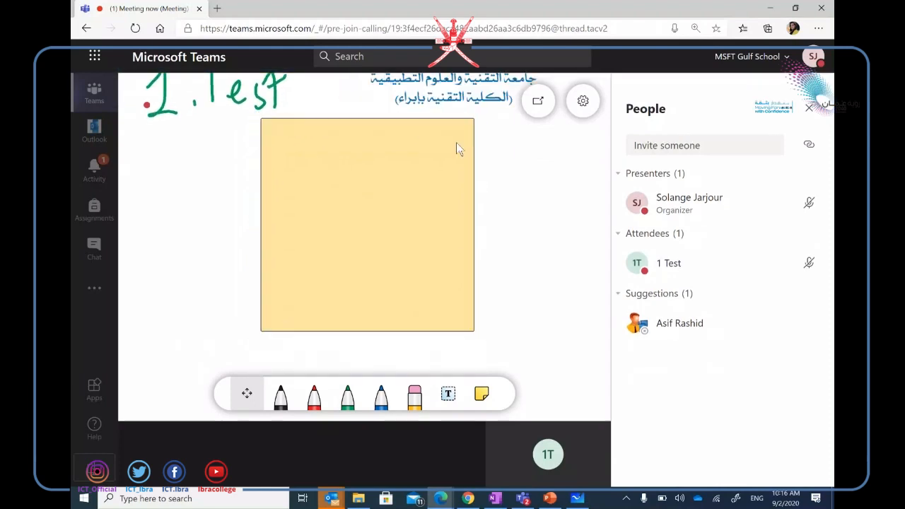
{"action": "left_click", "coordinate": [455, 145]}
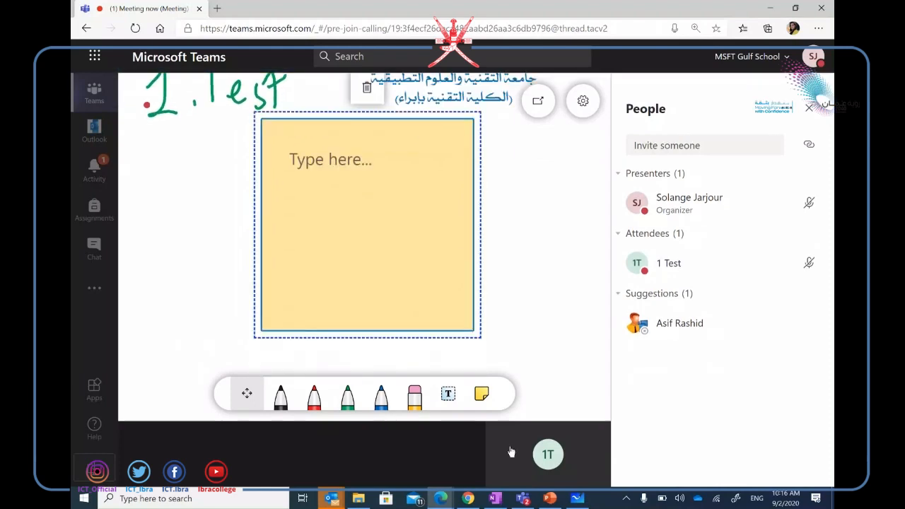
{"action": "left_click", "coordinate": [468, 498]}
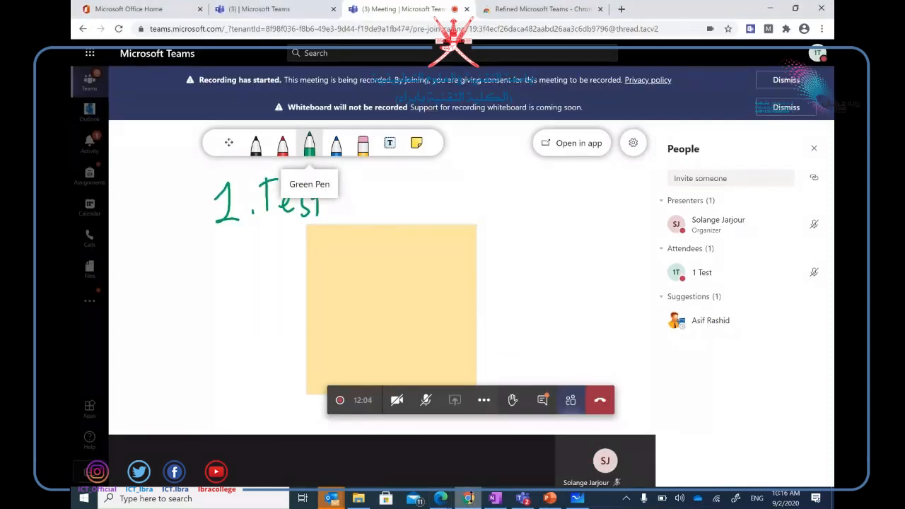
{"action": "left_click_drag", "start_coordinate": [318, 241], "coordinate": [327, 252]}
{"action": "left_click", "coordinate": [335, 249]}
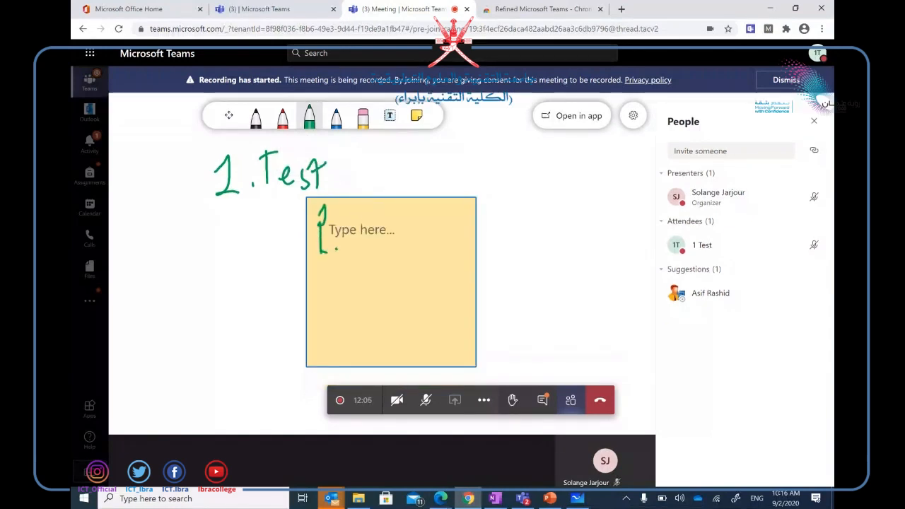
Add a 'write' text box beside the note and draw a blue ink stroke to its right.
{"action": "left_click", "coordinate": [390, 116]}
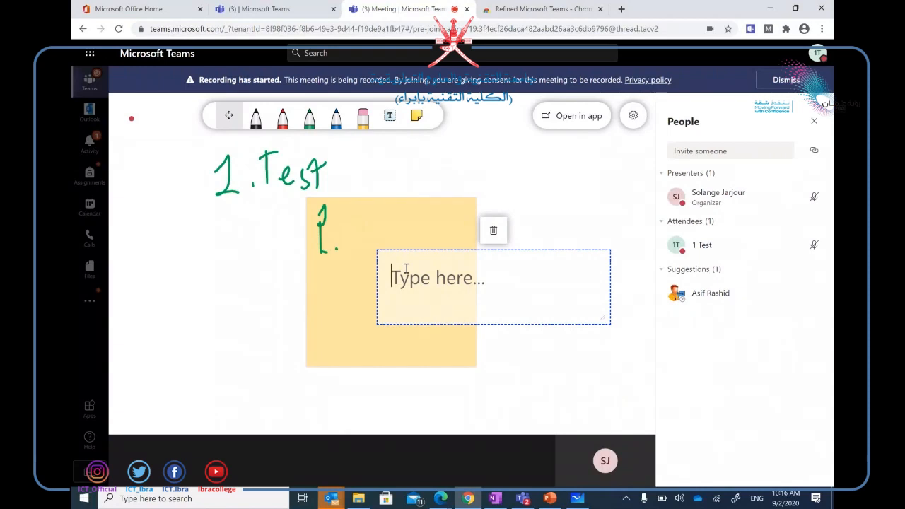
{"action": "type", "text": "write"}
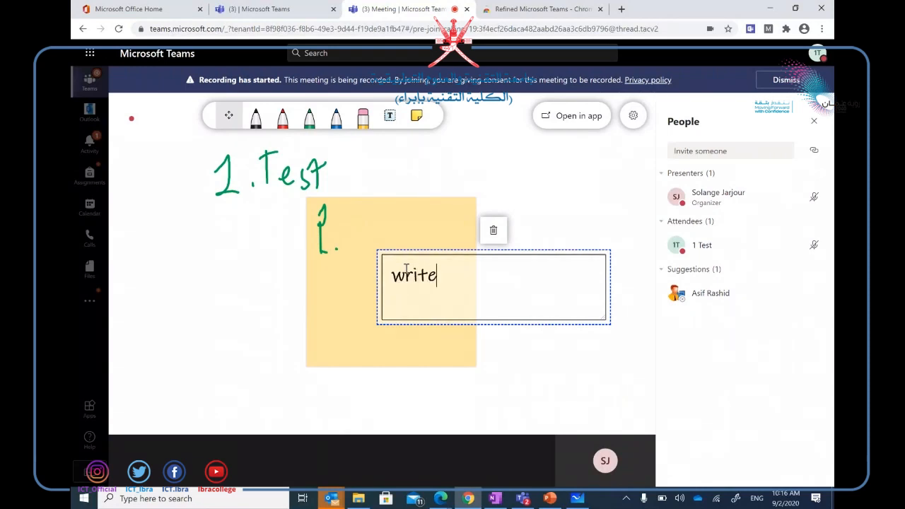
{"action": "left_click_drag", "start_coordinate": [609, 288], "coordinate": [558, 280]}
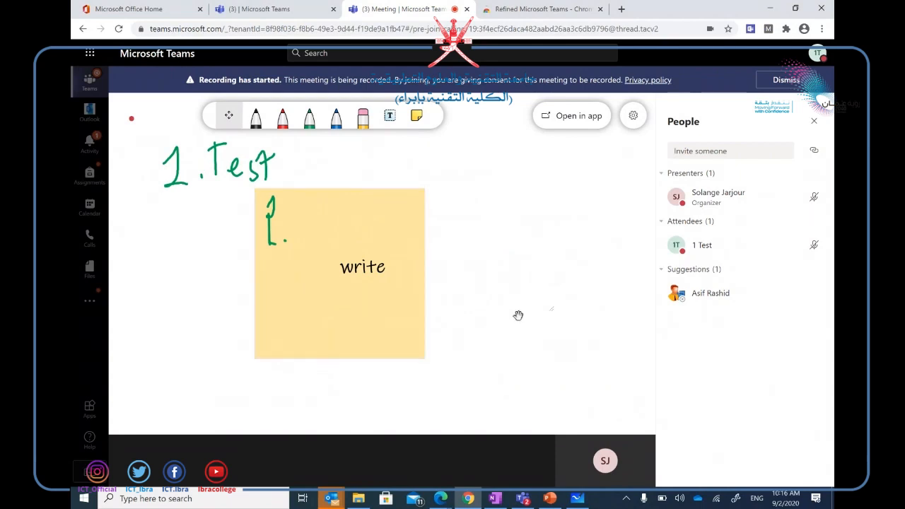
{"action": "mouse_move", "coordinate": [518, 315]}
{"action": "left_mouse_down"}
{"action": "mouse_move", "coordinate": [523, 352]}
{"action": "mouse_move", "coordinate": [537, 317]}
{"action": "left_mouse_up"}
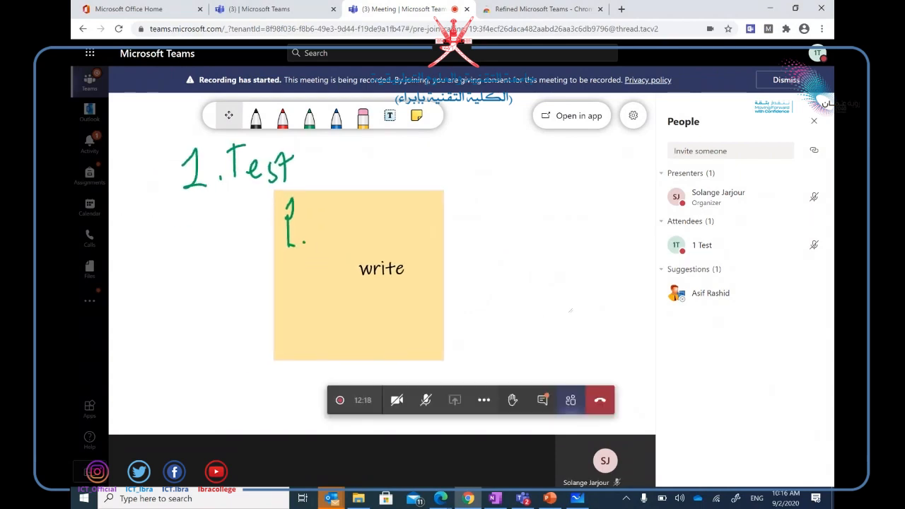
{"action": "left_click", "coordinate": [337, 119]}
{"action": "mouse_move", "coordinate": [499, 210]}
{"action": "left_mouse_down"}
{"action": "mouse_move", "coordinate": [536, 274]}
{"action": "mouse_move", "coordinate": [569, 200]}
{"action": "left_mouse_up"}
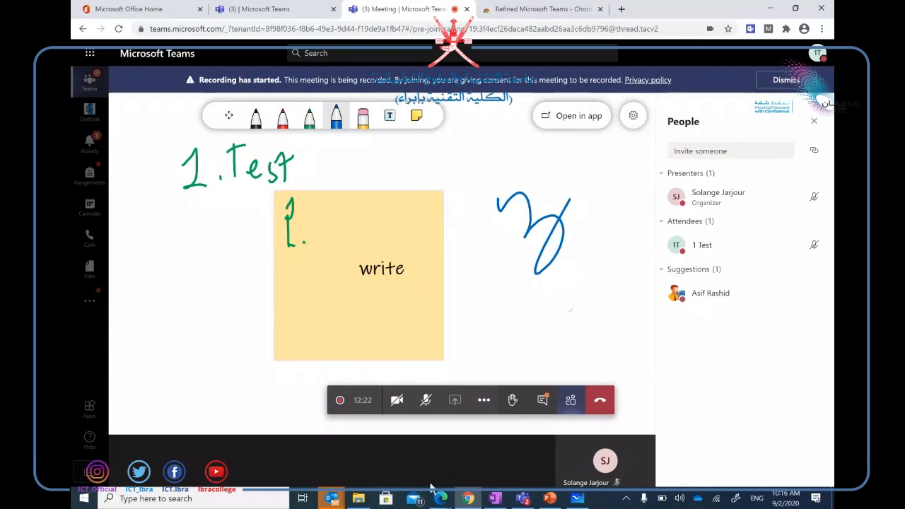
Check the board in both browsers' meeting windows, then bring up the Microsoft Whiteboard desktop app.
{"action": "left_click", "coordinate": [444, 500]}
{"action": "left_click", "coordinate": [482, 445]}
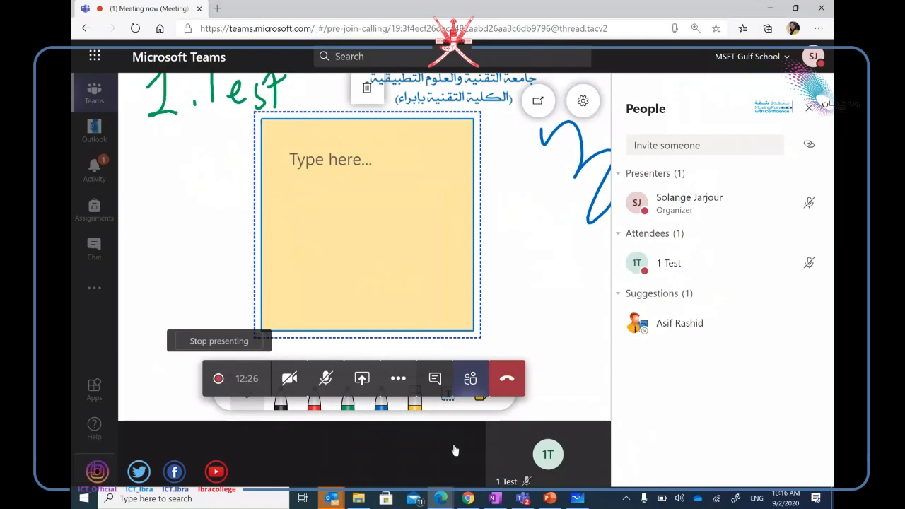
{"action": "left_click", "coordinate": [468, 498]}
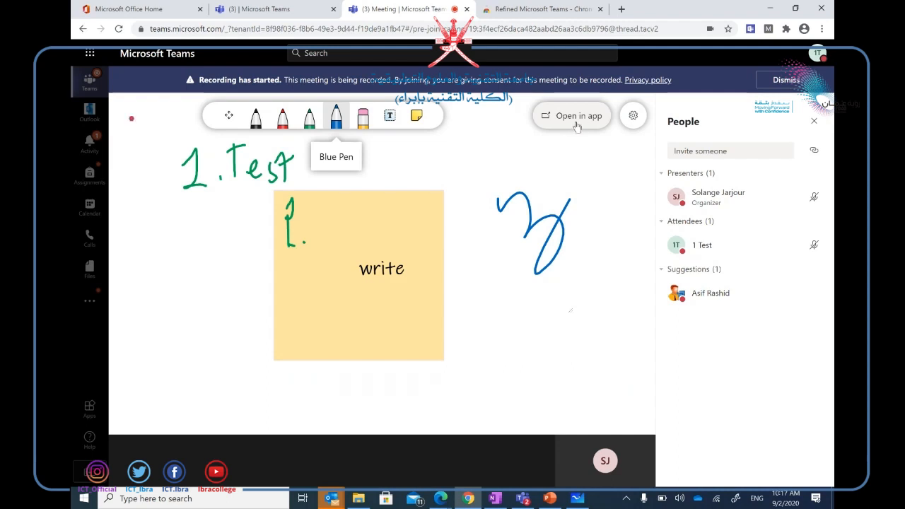
{"action": "left_click", "coordinate": [577, 499]}
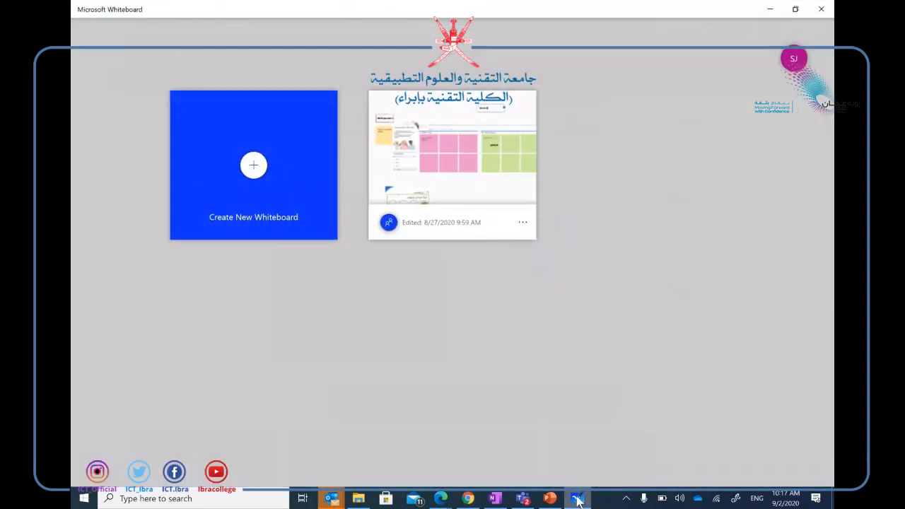
Create a new whiteboard, select the rainbow pen, and show the Insert options.
{"action": "left_click", "coordinate": [252, 167]}
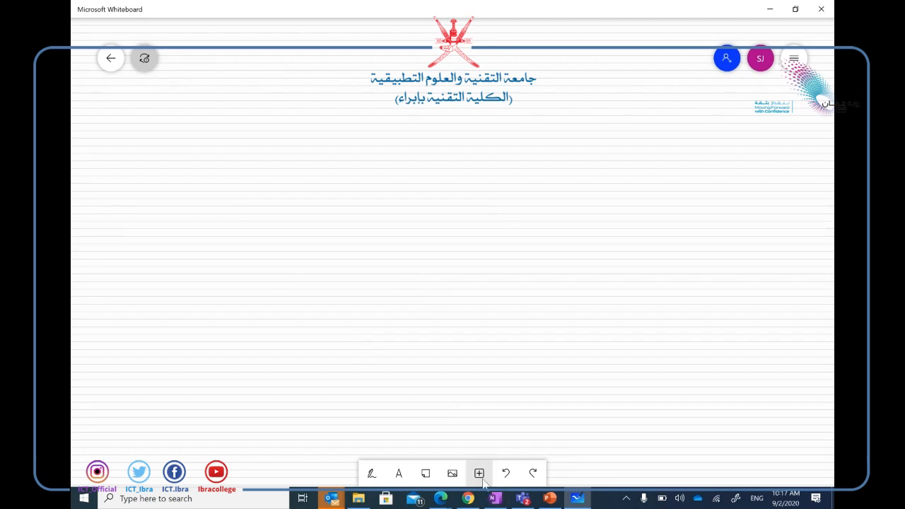
{"action": "left_click", "coordinate": [371, 474]}
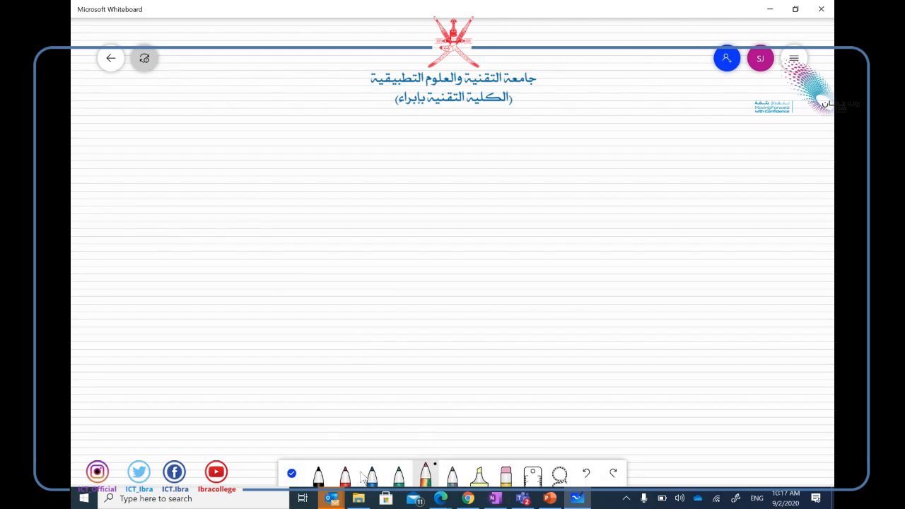
{"action": "left_click", "coordinate": [426, 477]}
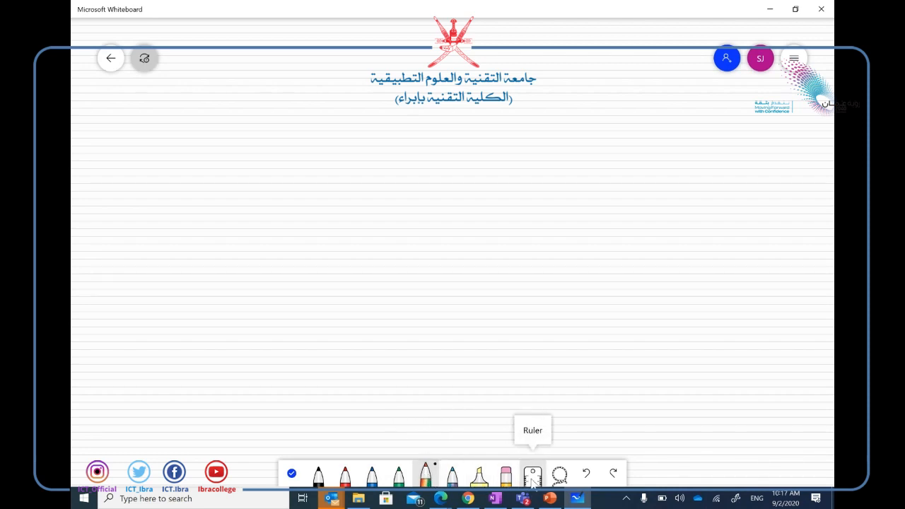
{"action": "left_click", "coordinate": [292, 474]}
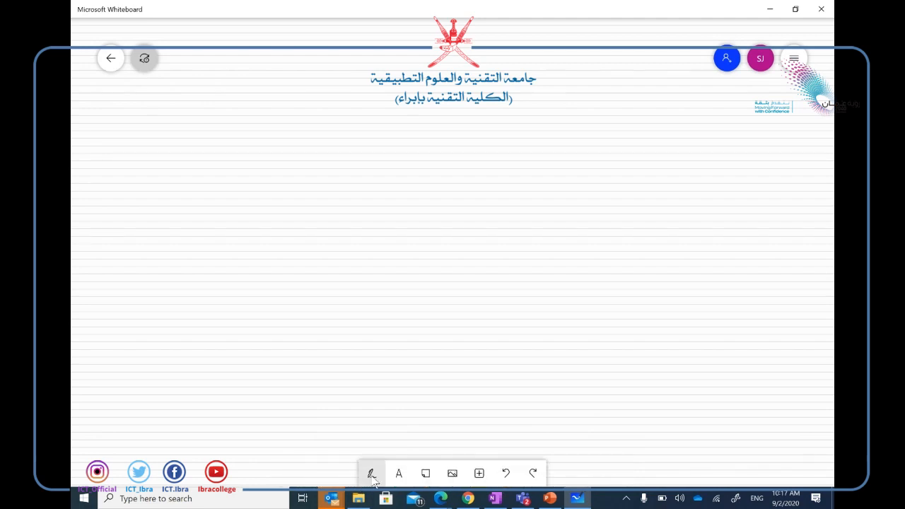
{"action": "left_click", "coordinate": [479, 473]}
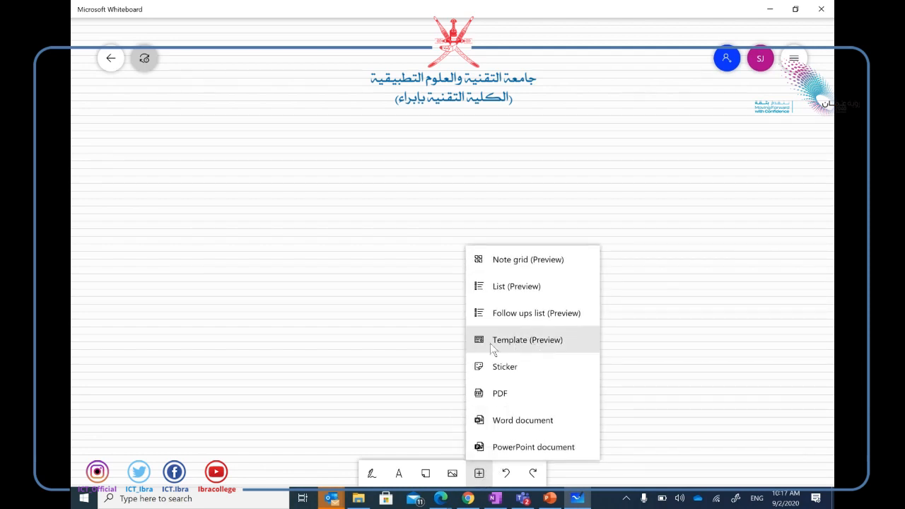
Open Template (Preview) and scroll the Templates gallery down to Project Planning.
{"action": "left_click", "coordinate": [533, 340]}
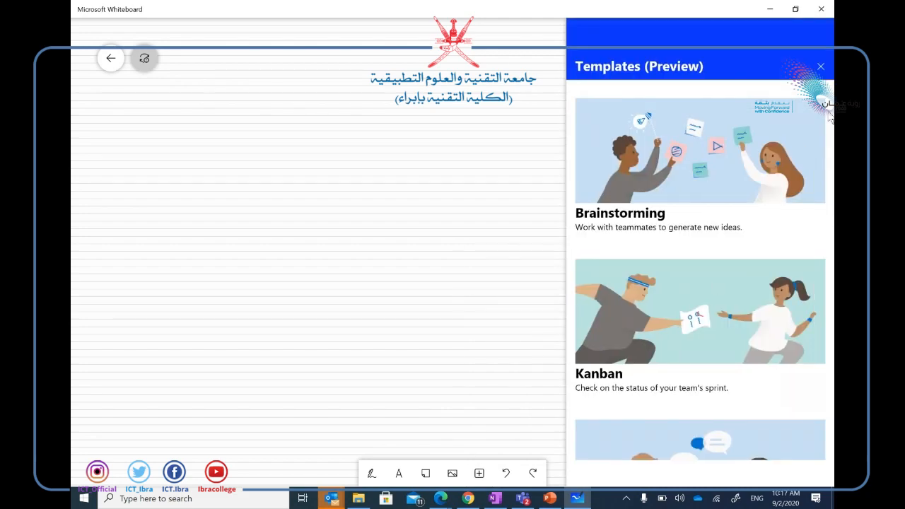
{"action": "scroll", "coordinate": [829, 116], "scroll_direction": "down", "scroll_amount": 5}
{"action": "scroll", "coordinate": [828, 117], "scroll_direction": "up", "scroll_amount": 5}
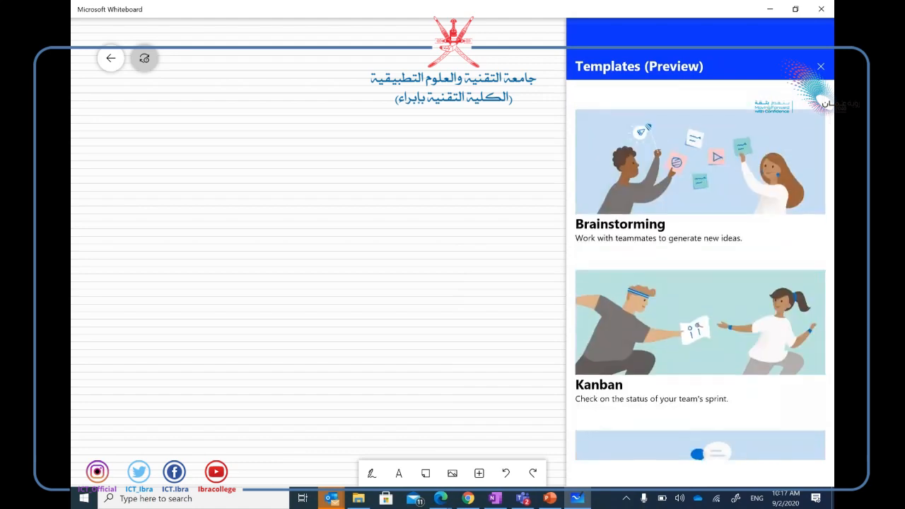
{"action": "scroll", "coordinate": [699, 270], "scroll_direction": "down", "scroll_amount": 5}
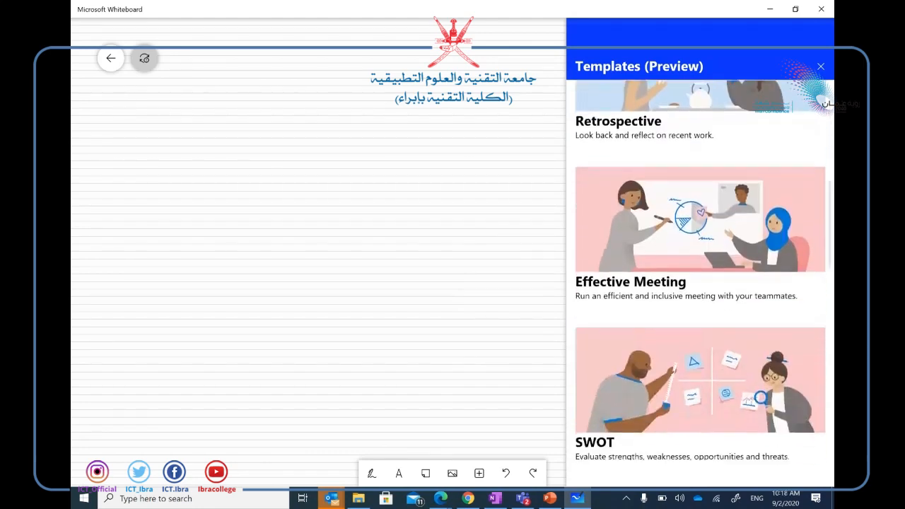
{"action": "scroll", "coordinate": [700, 270], "scroll_direction": "down", "scroll_amount": 8}
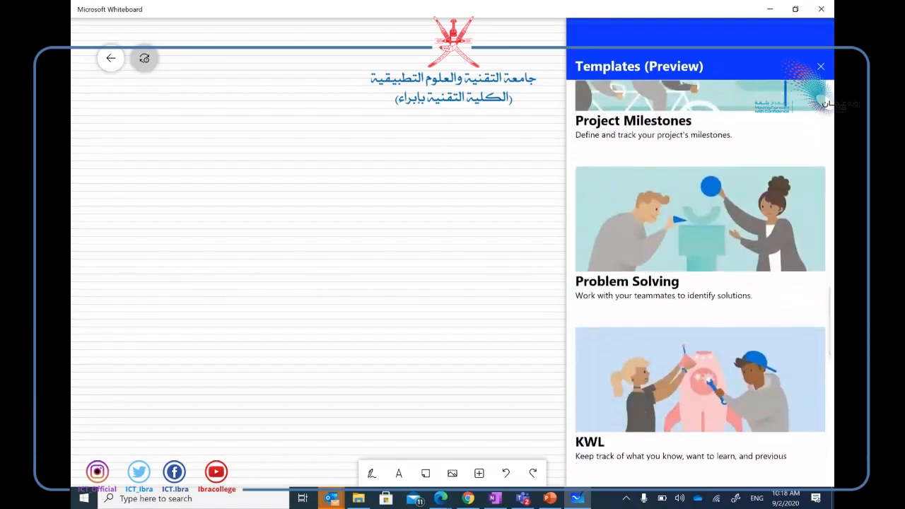
{"action": "scroll", "coordinate": [699, 270], "scroll_direction": "down", "scroll_amount": 3}
{"action": "scroll", "coordinate": [700, 270], "scroll_direction": "up", "scroll_amount": 5}
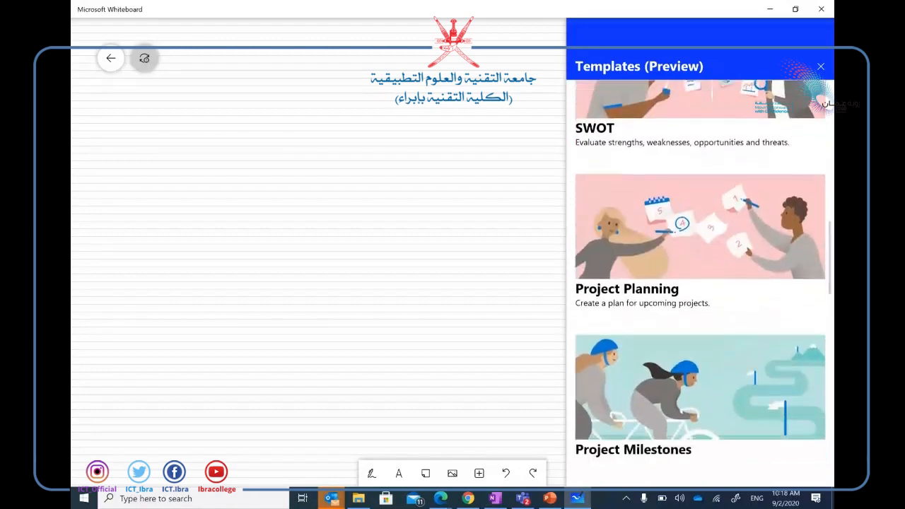
{"action": "scroll", "coordinate": [700, 270], "scroll_direction": "down", "scroll_amount": 1}
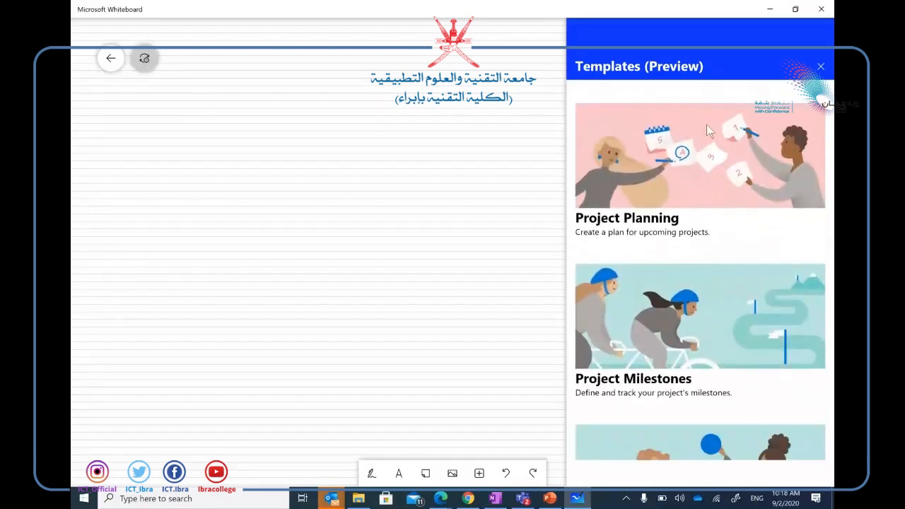
Insert the Project Planning template and change its first goal to 'preparing the infrastucture'.
{"action": "left_click", "coordinate": [707, 358]}
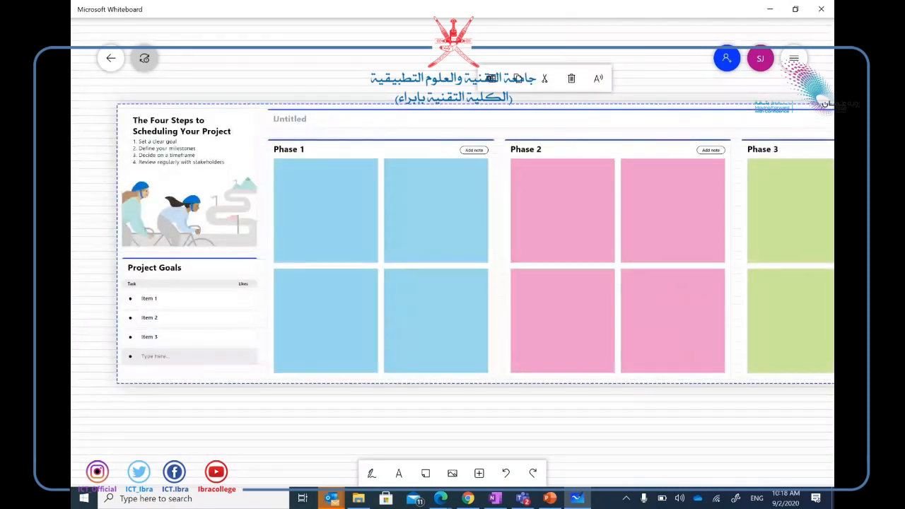
{"action": "left_click", "coordinate": [180, 303]}
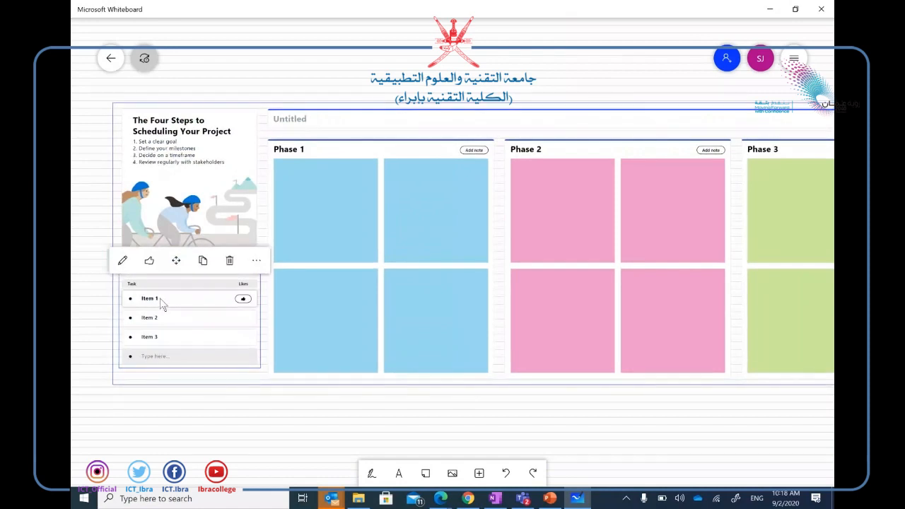
{"action": "type", "text": "hg"}
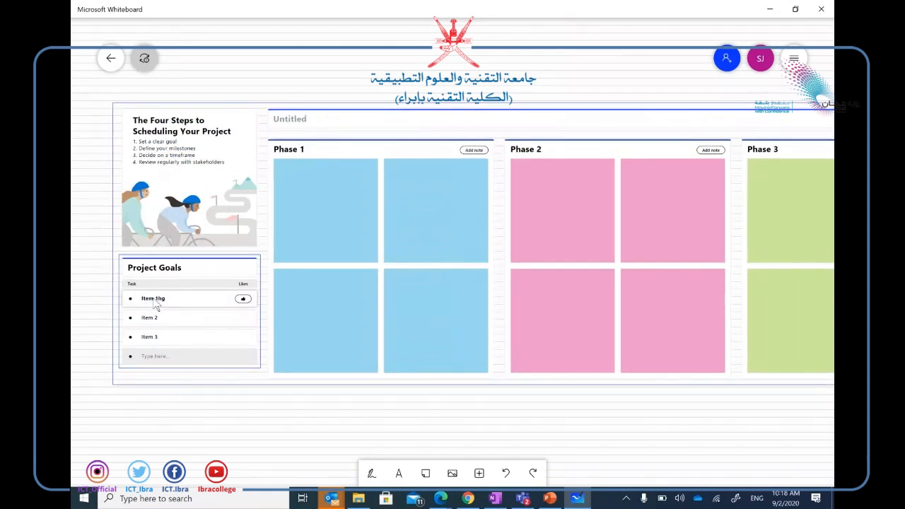
{"action": "key", "text": "BackSpace"}
{"action": "key", "text": "BackSpace"}
{"action": "key", "text": "BackSpace"}
{"action": "key", "text": "BackSpace"}
{"action": "type", "text": "preparing the infrastucture"}
Delete the Item 2 goal and rename Item 3 to 'training'.
{"action": "left_click", "coordinate": [161, 317]}
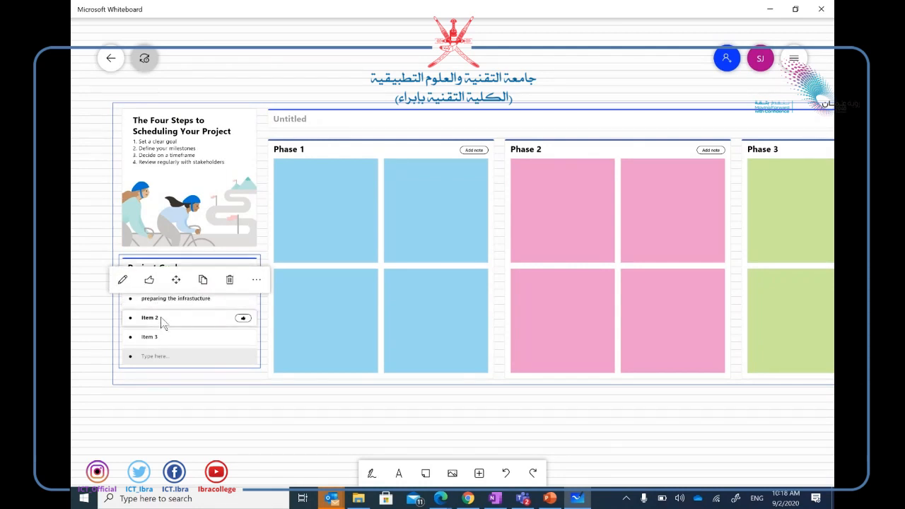
{"action": "key", "text": "Delete"}
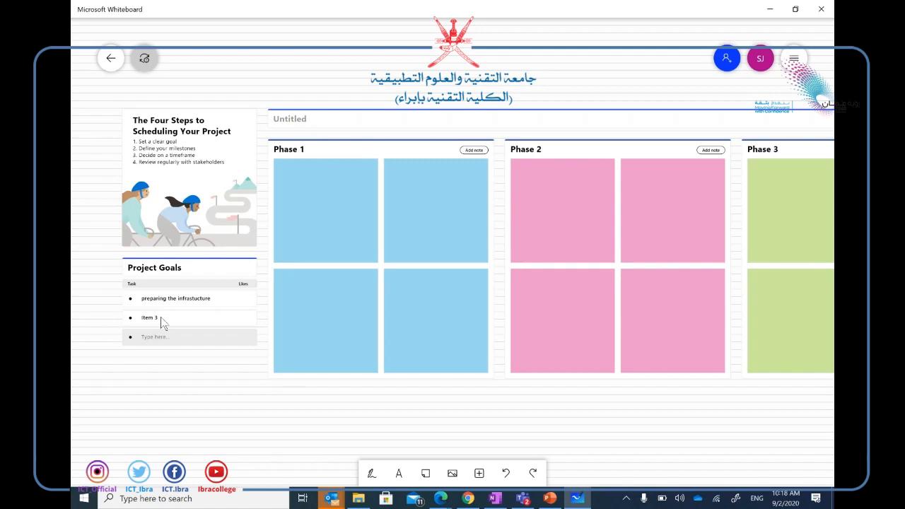
{"action": "left_click", "coordinate": [158, 318]}
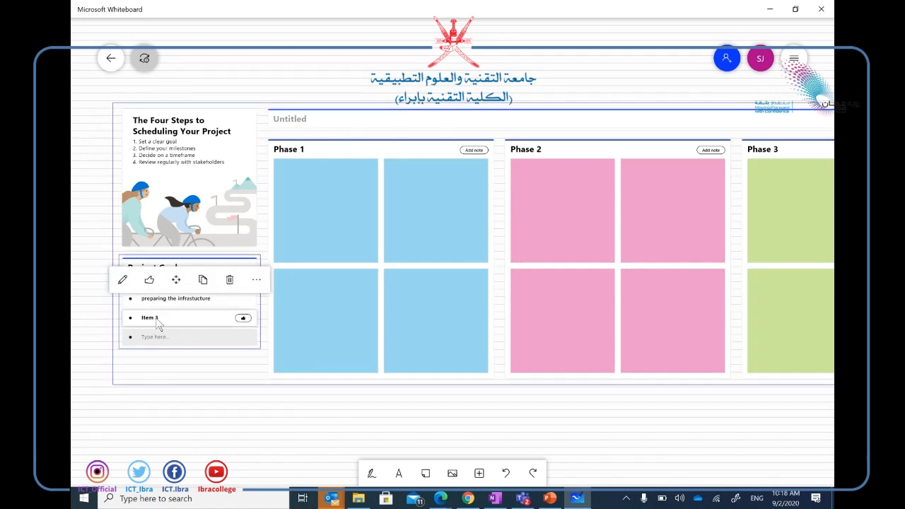
{"action": "left_click", "coordinate": [123, 279]}
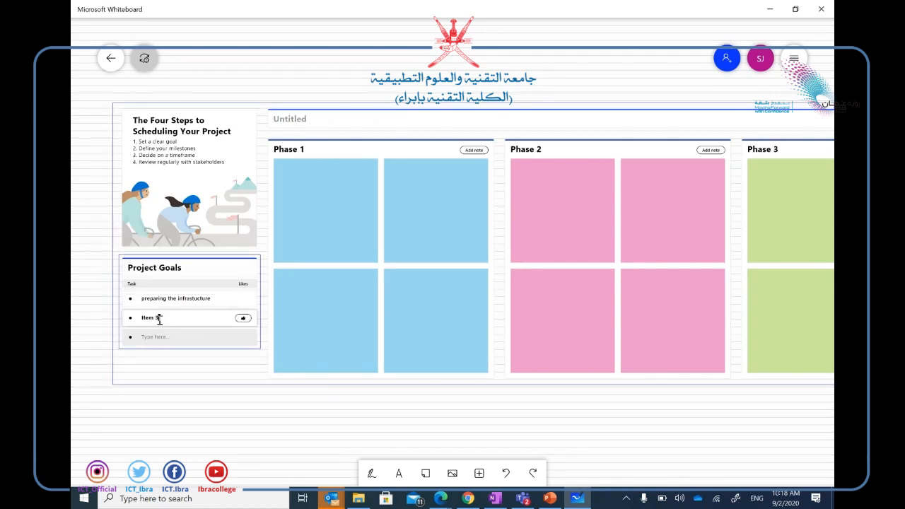
{"action": "key", "text": "BackSpace"}
{"action": "key", "text": "BackSpace"}
{"action": "key", "text": "BackSpace"}
{"action": "key", "text": "BackSpace"}
{"action": "key", "text": "BackSpace"}
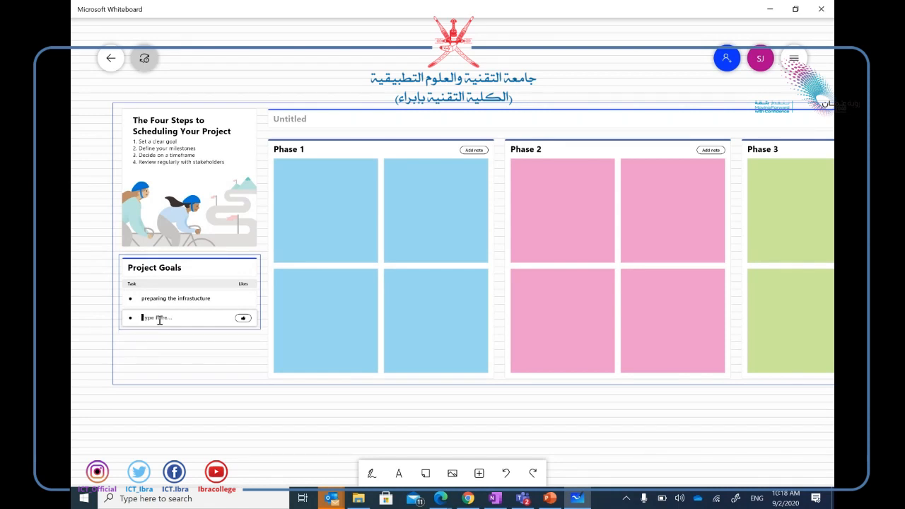
{"action": "type", "text": "training"}
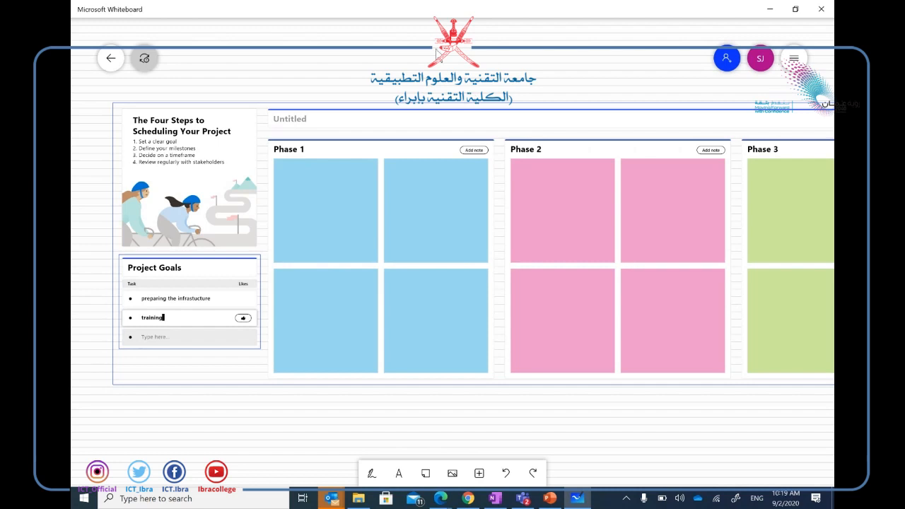
Add a new sticky note to the board and type 'Group 1' on it.
{"action": "left_click", "coordinate": [425, 473]}
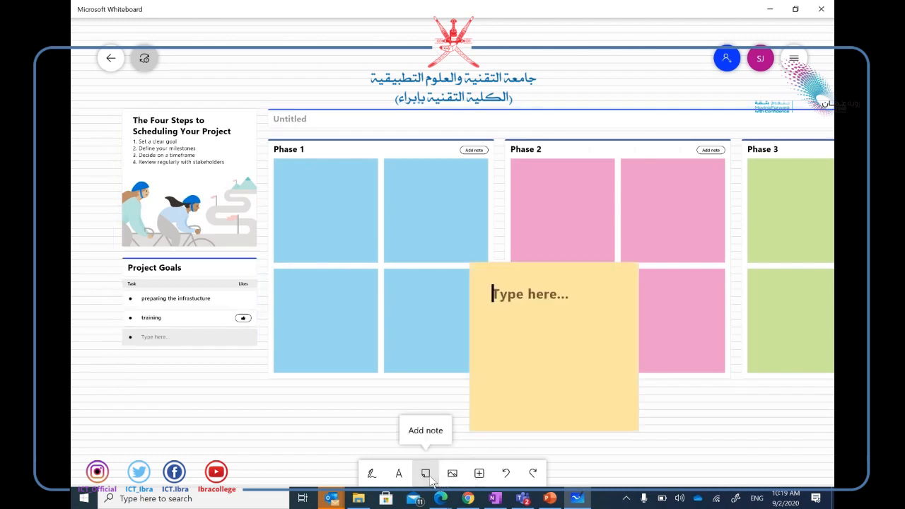
{"action": "left_click", "coordinate": [621, 402]}
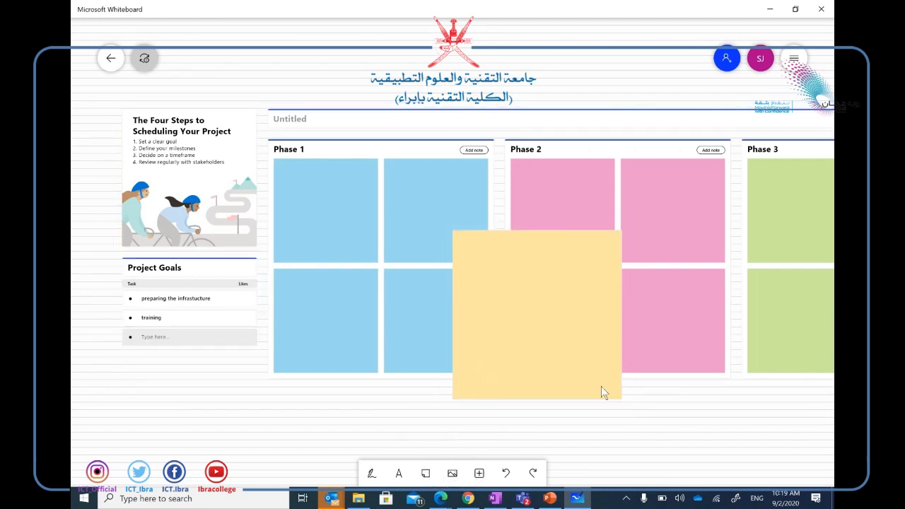
{"action": "left_click", "coordinate": [552, 354]}
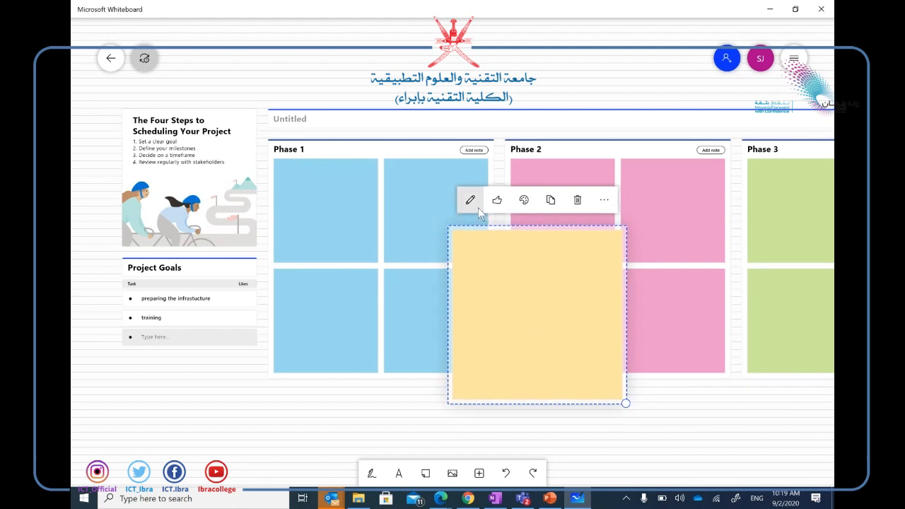
{"action": "left_click", "coordinate": [473, 205]}
{"action": "type", "text": "Gr"}
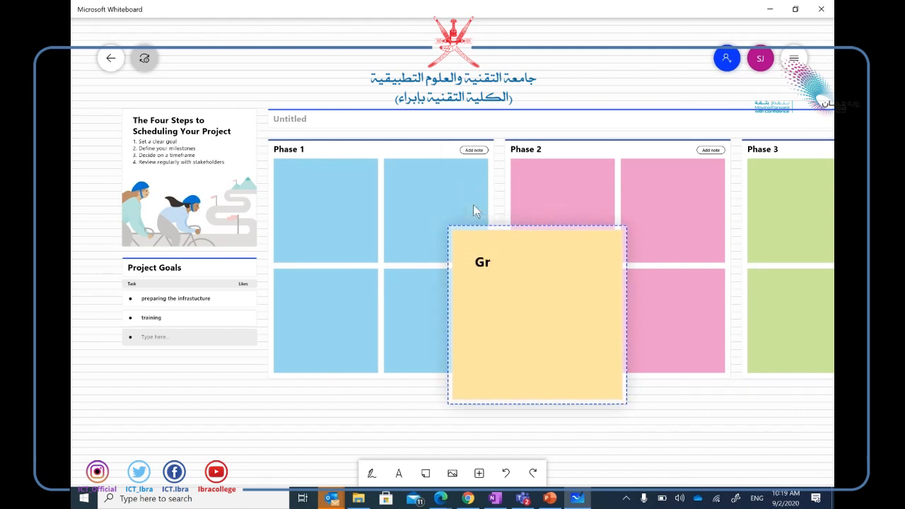
{"action": "type", "text": "oup 1"}
Drag the Group 1 note across the board to sit under the Phase 1 notes.
{"action": "left_click_drag", "start_coordinate": [634, 421], "coordinate": [614, 362]}
{"action": "scroll", "coordinate": [614, 362], "scroll_direction": "down", "scroll_amount": 1}
{"action": "scroll", "coordinate": [614, 362], "scroll_direction": "up", "scroll_amount": 1}
{"action": "left_click", "coordinate": [573, 280]}
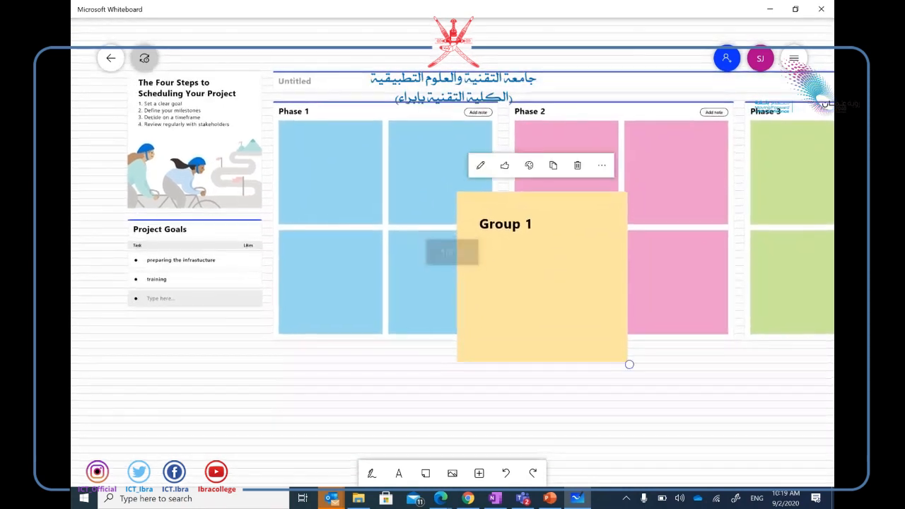
{"action": "left_click_drag", "start_coordinate": [573, 279], "coordinate": [523, 340]}
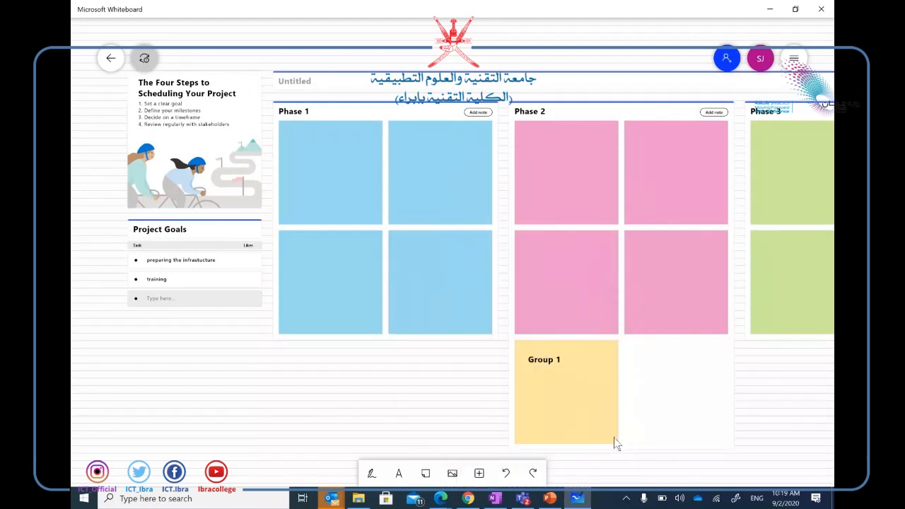
{"action": "left_click", "coordinate": [614, 438]}
{"action": "left_click_drag", "start_coordinate": [622, 453], "coordinate": [579, 422]}
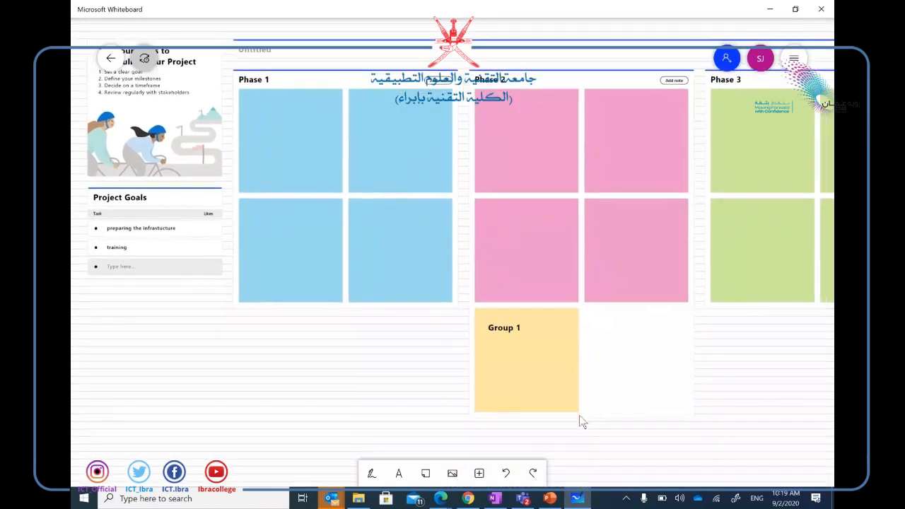
{"action": "left_click_drag", "start_coordinate": [480, 374], "coordinate": [279, 316]}
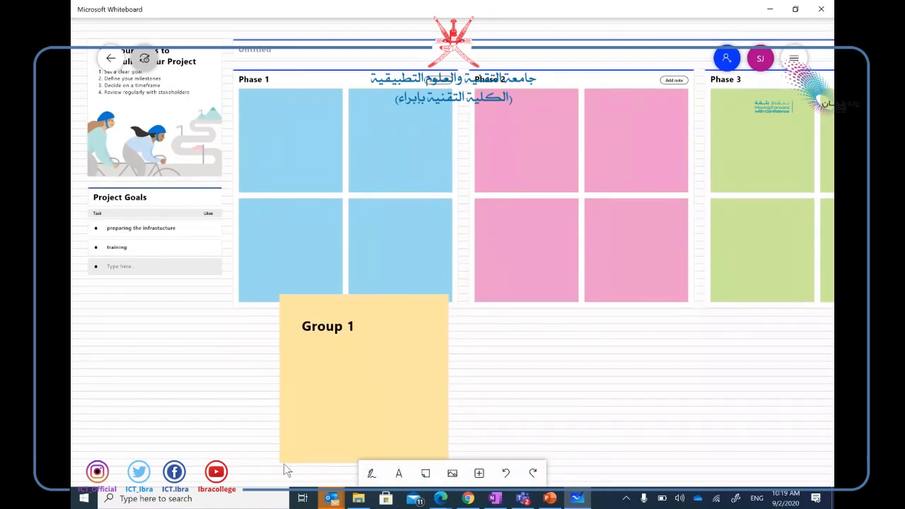
Make the Group 1 note purple and move it under the Project Goals list.
{"action": "left_click", "coordinate": [290, 441]}
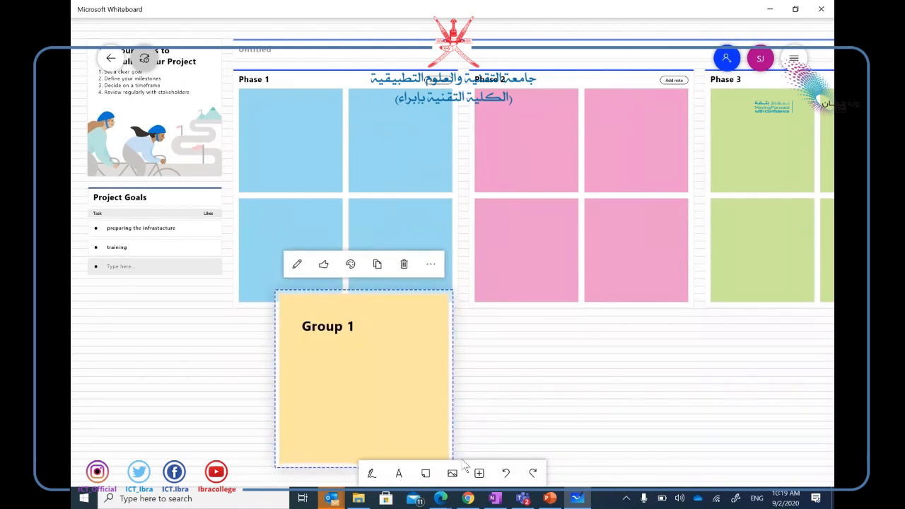
{"action": "left_click", "coordinate": [351, 265]}
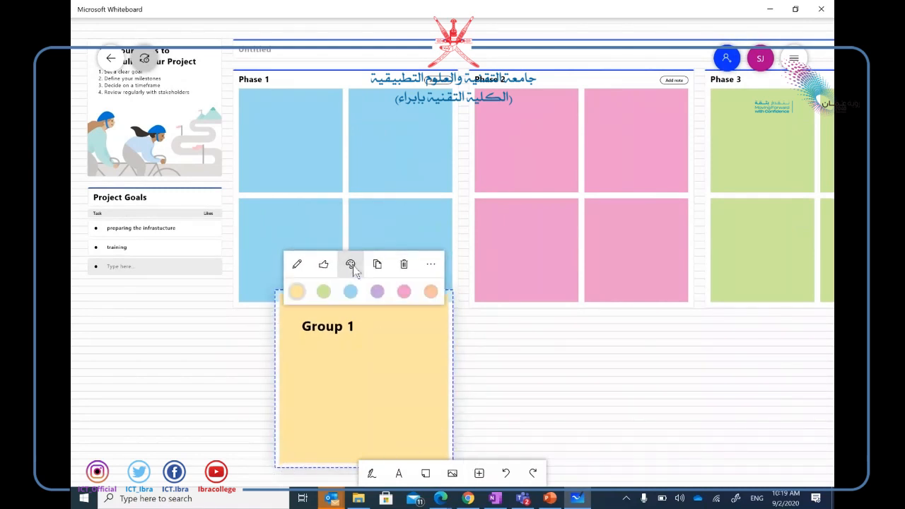
{"action": "left_click", "coordinate": [377, 292]}
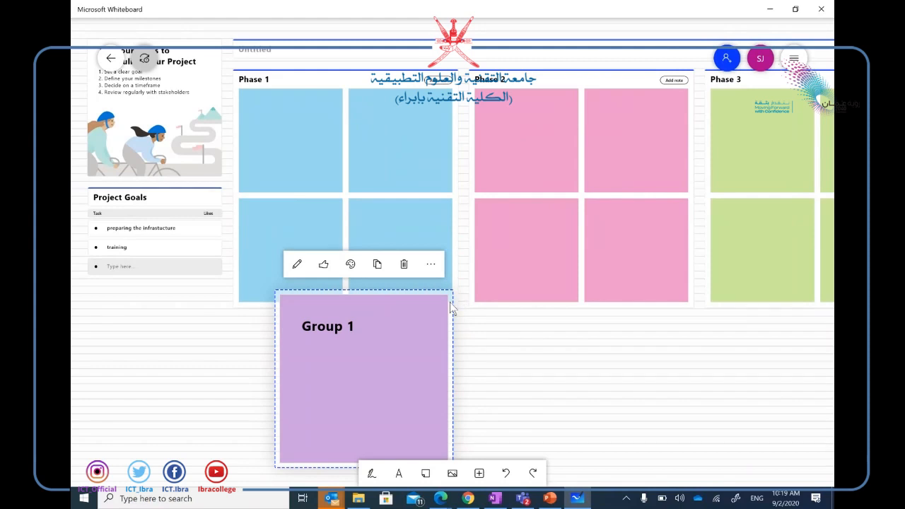
{"action": "left_click_drag", "start_coordinate": [450, 305], "coordinate": [260, 329]}
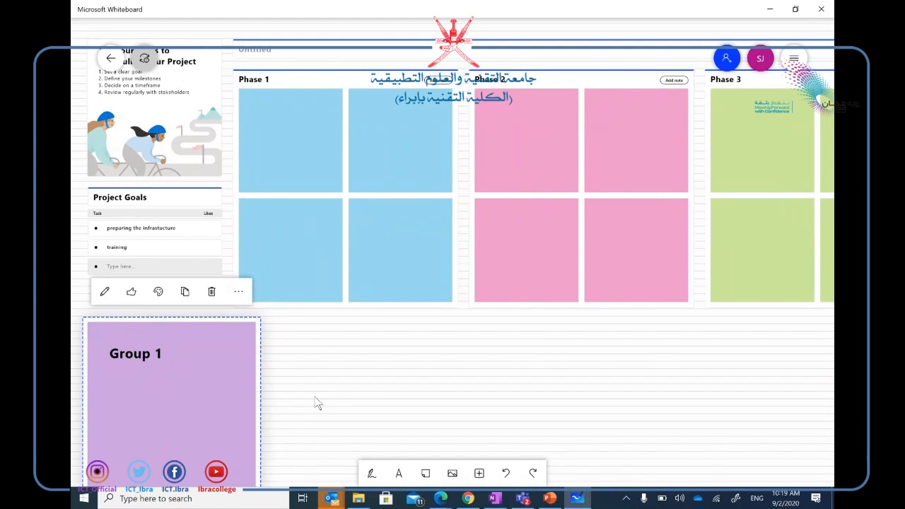
Deselect the note and choose Post to Teams from the board settings menu.
{"action": "left_click", "coordinate": [644, 220]}
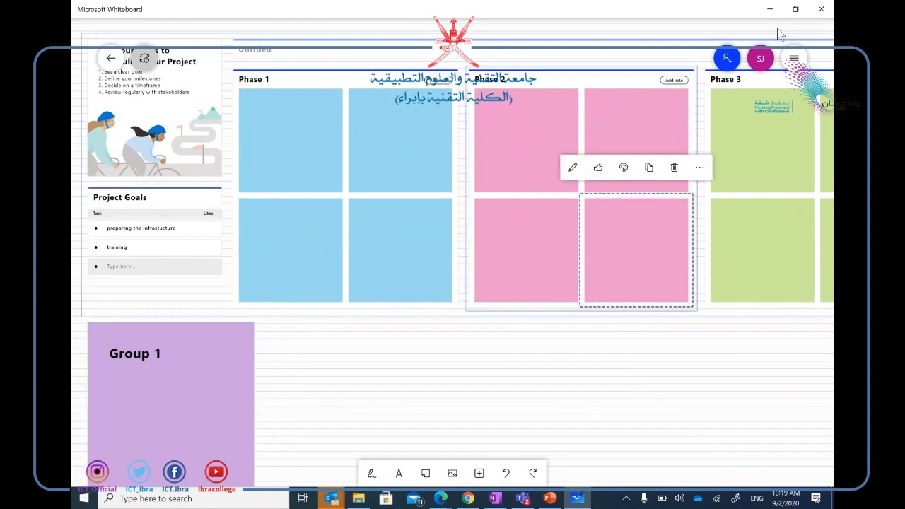
{"action": "left_click", "coordinate": [793, 61]}
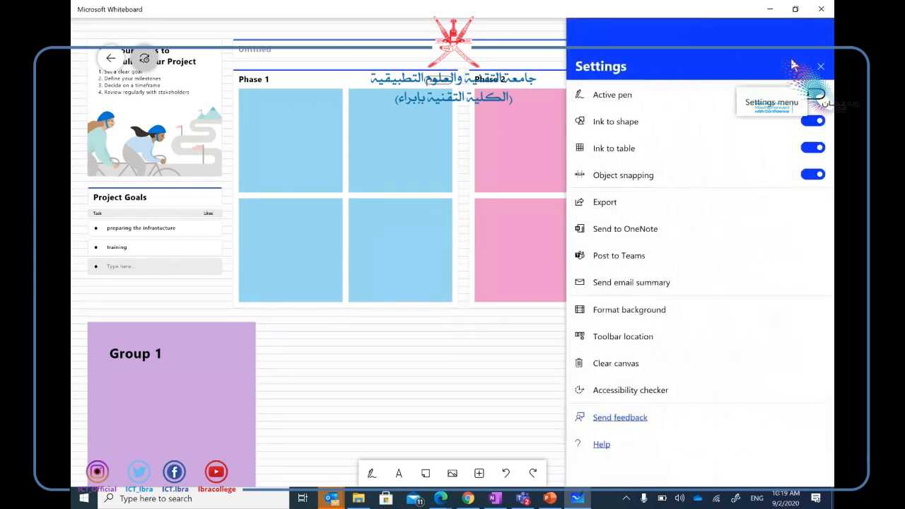
{"action": "left_click", "coordinate": [639, 259]}
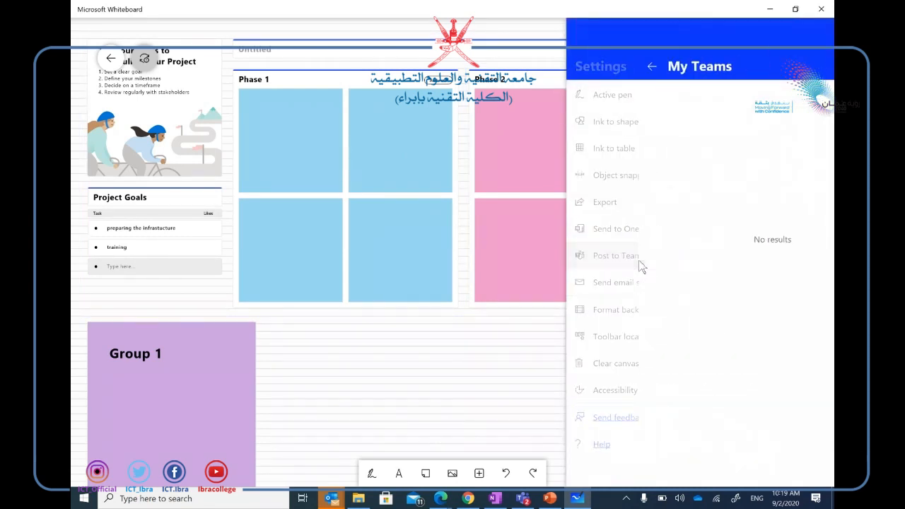
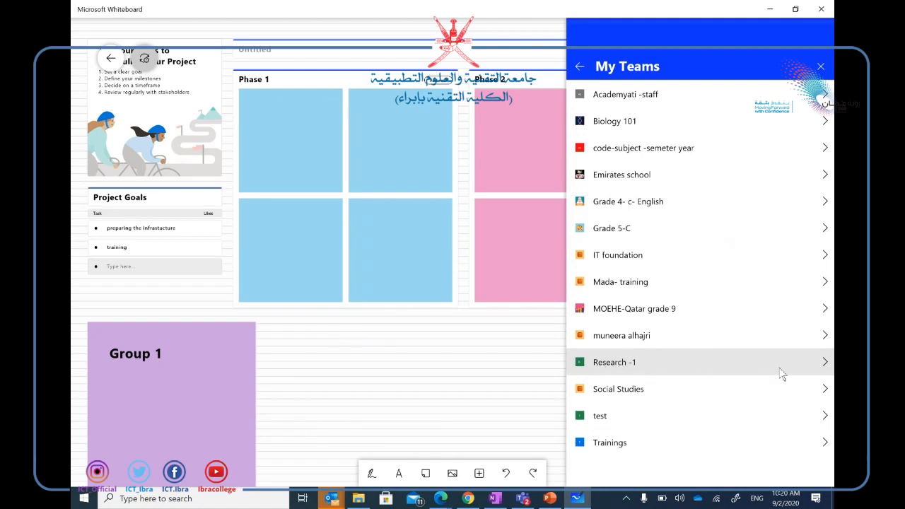
Share the board to the Research -1 team's Group 1 channel and post it.
{"action": "left_click", "coordinate": [825, 362]}
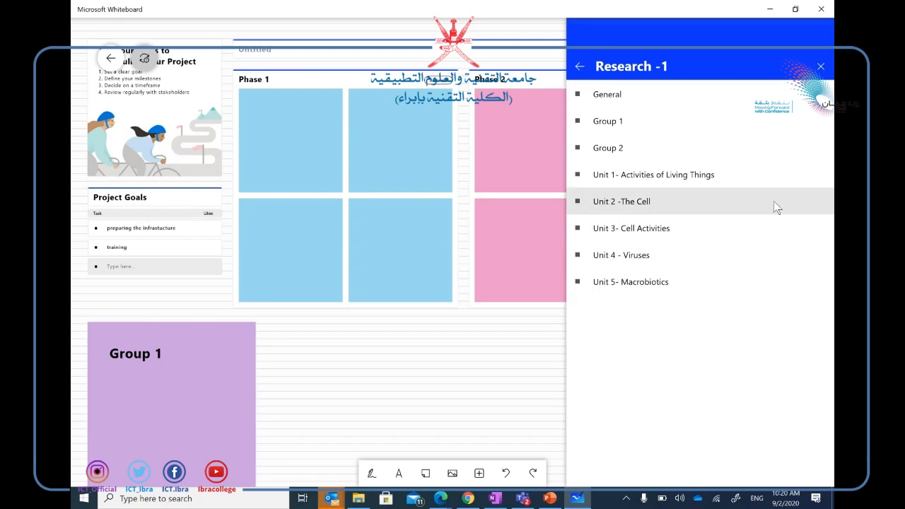
{"action": "left_click", "coordinate": [615, 127]}
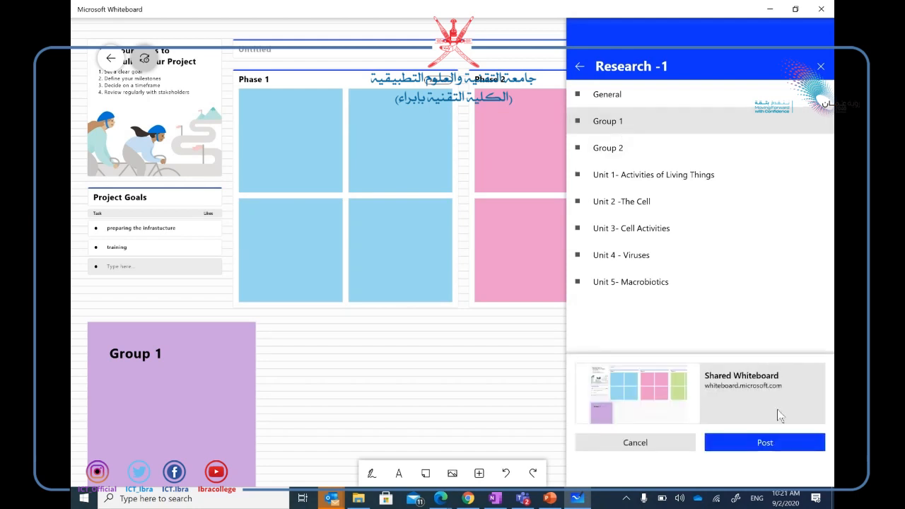
{"action": "left_click", "coordinate": [785, 447]}
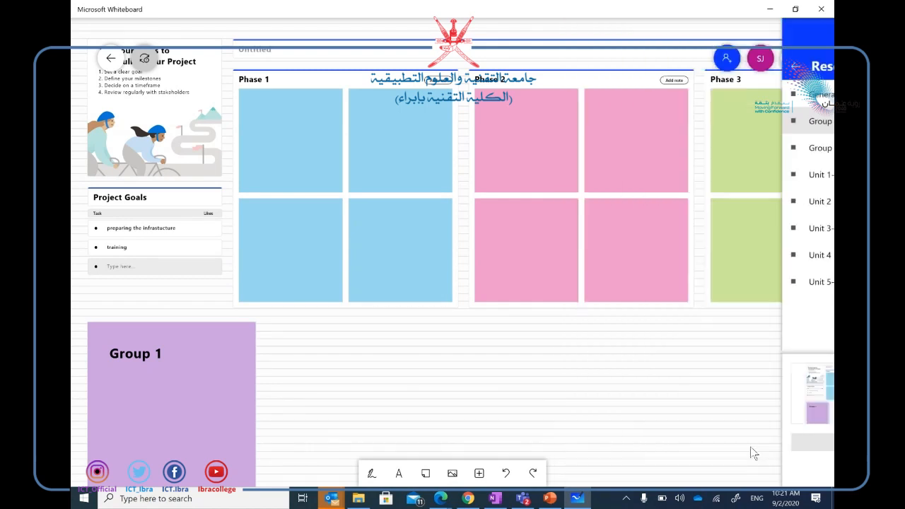
Leave the meeting stage, go to the Group 1 channel, and open the Shared Whiteboard post's link.
{"action": "left_click", "coordinate": [466, 499]}
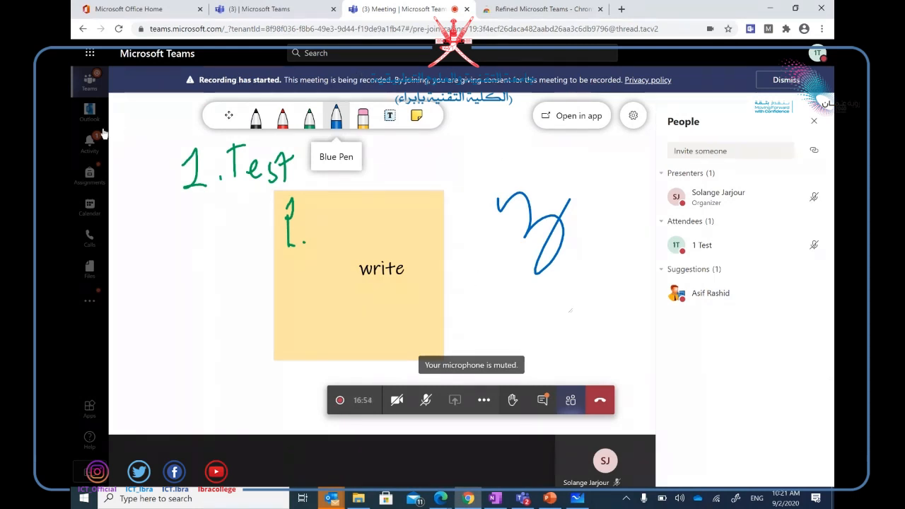
{"action": "left_click", "coordinate": [82, 88]}
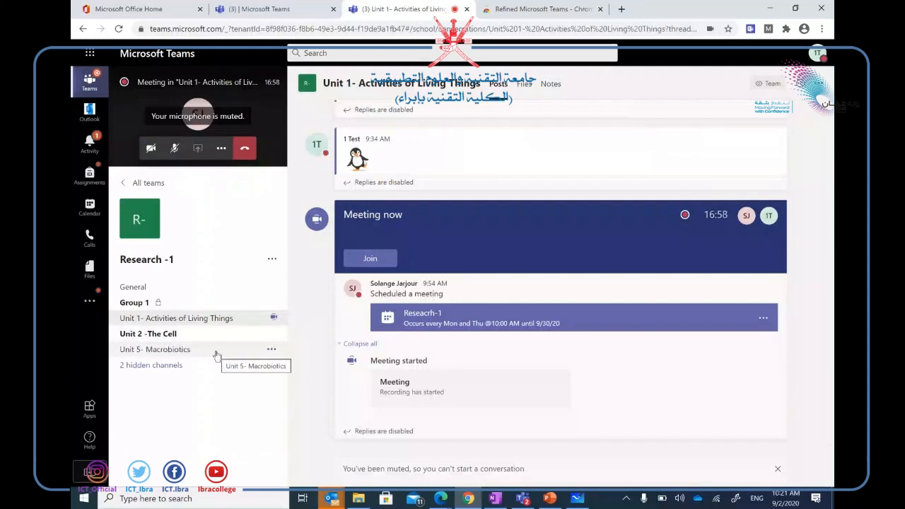
{"action": "left_click", "coordinate": [127, 303]}
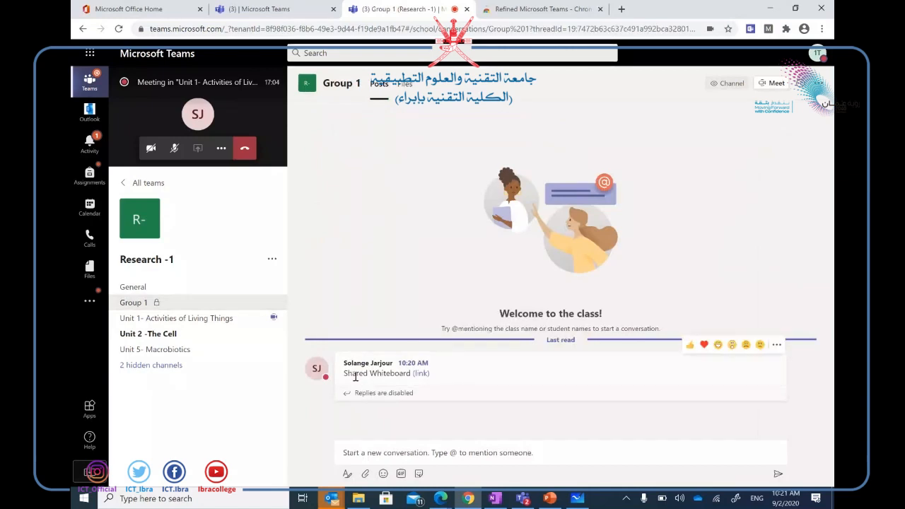
{"action": "left_click", "coordinate": [420, 374]}
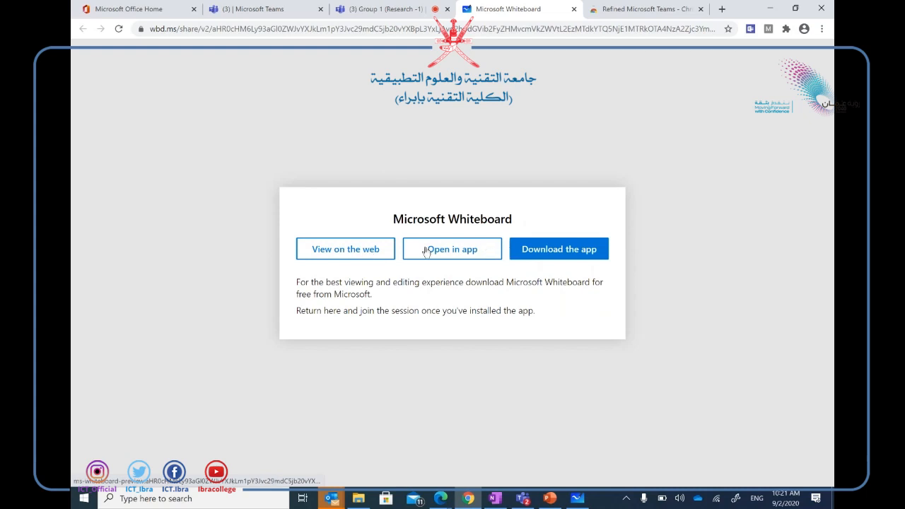
View the shared board on the web, signing in with the test student account.
{"action": "left_click", "coordinate": [349, 247]}
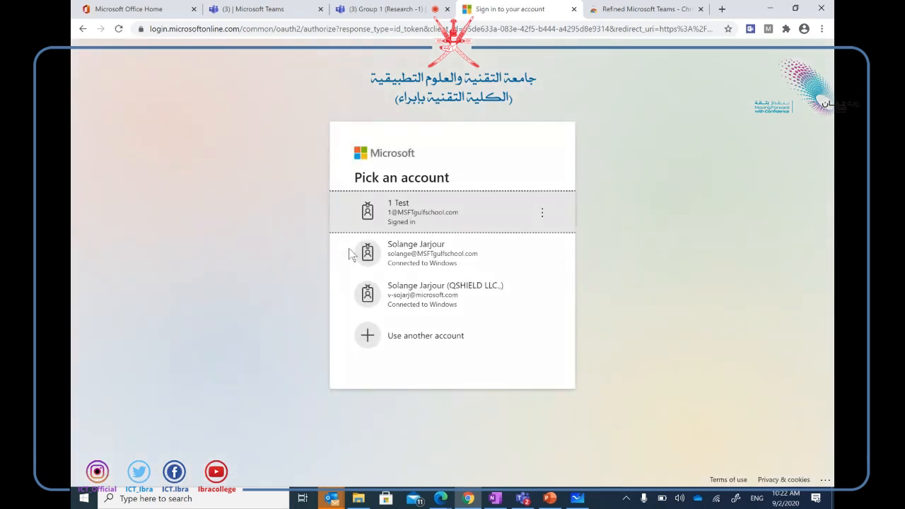
{"action": "left_click", "coordinate": [381, 214]}
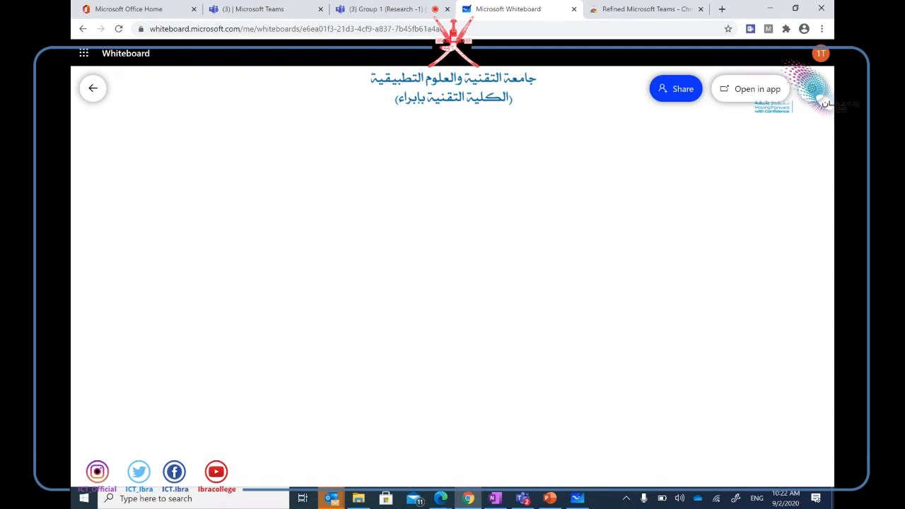
Back in the Whiteboard app, delete the green sticky note at the lower right.
{"action": "key", "text": "alt+Tab"}
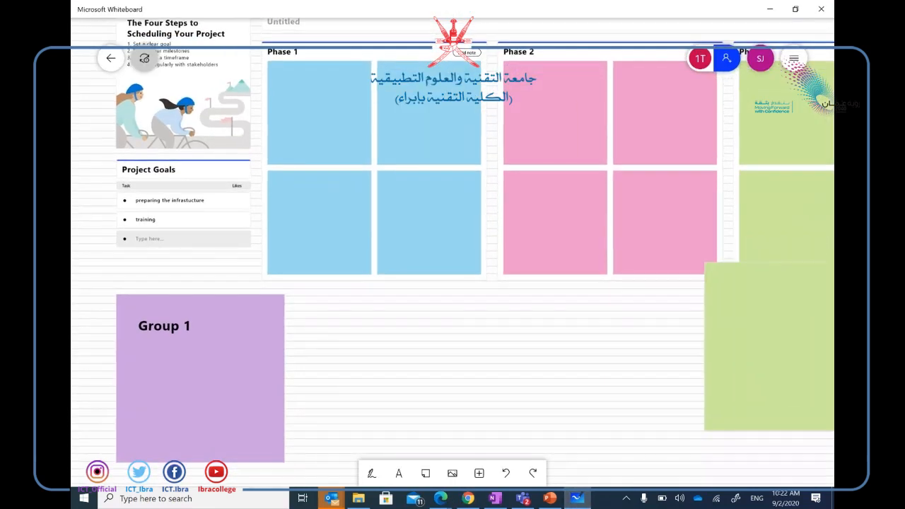
{"action": "left_click", "coordinate": [768, 347]}
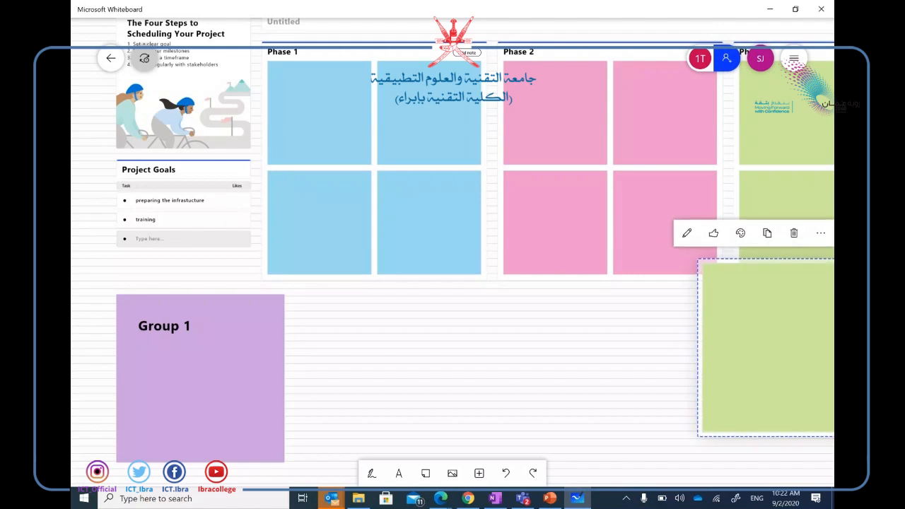
{"action": "left_click", "coordinate": [793, 232]}
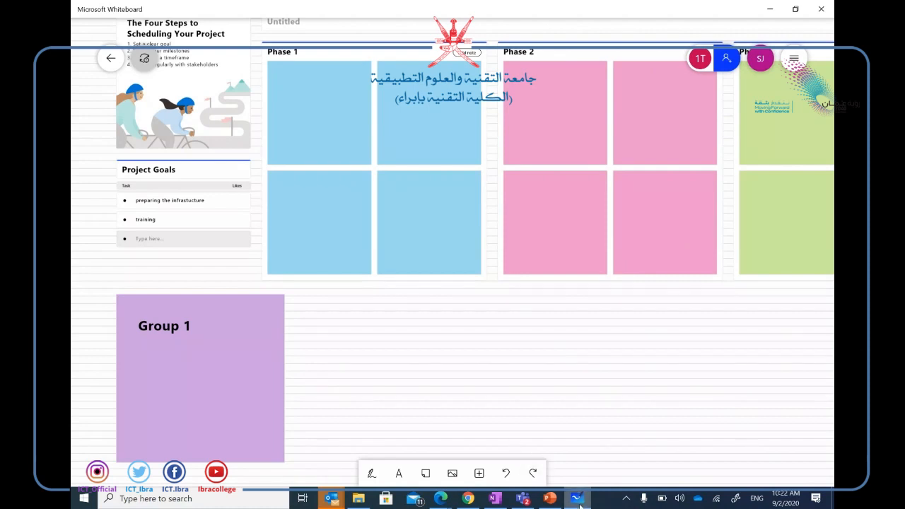
In the browser copy, pan the board to the error placeholder and Group 1 note.
{"action": "mouse_move", "coordinate": [578, 502]}
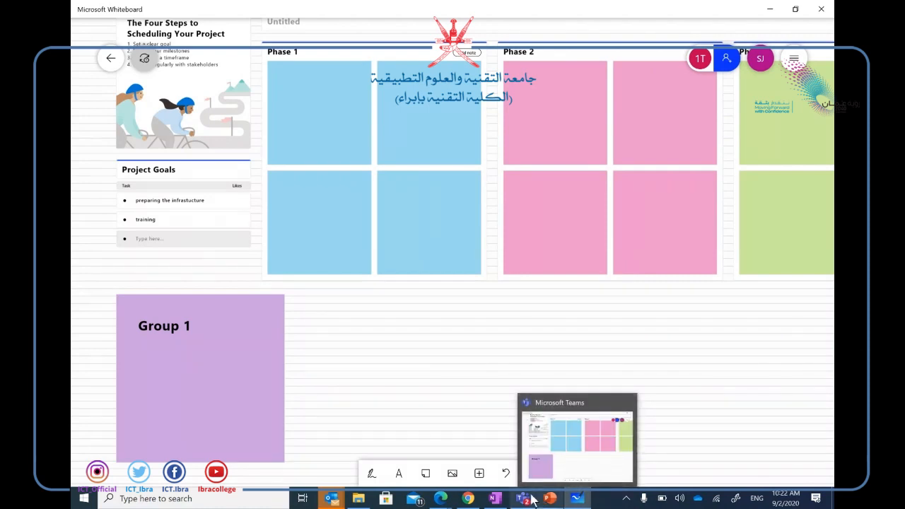
{"action": "left_click", "coordinate": [467, 501]}
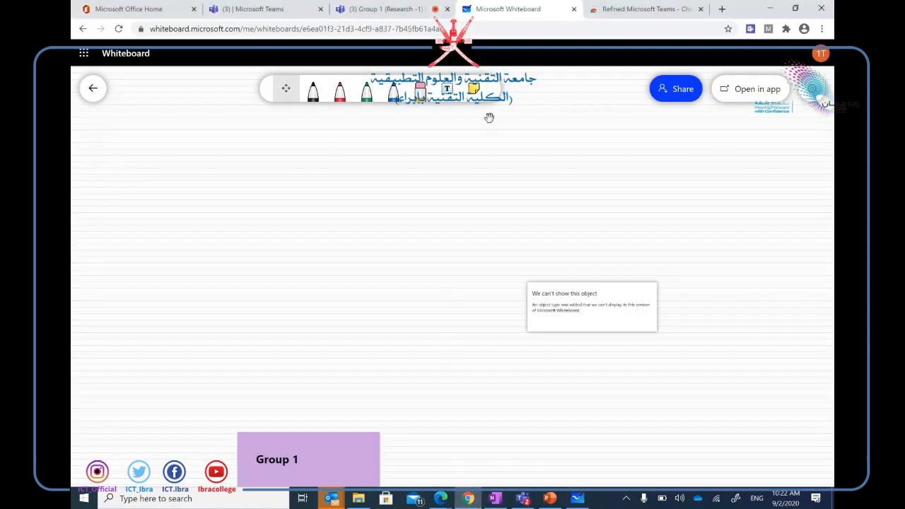
{"action": "scroll", "coordinate": [377, 313], "scroll_direction": "down", "scroll_amount": 4}
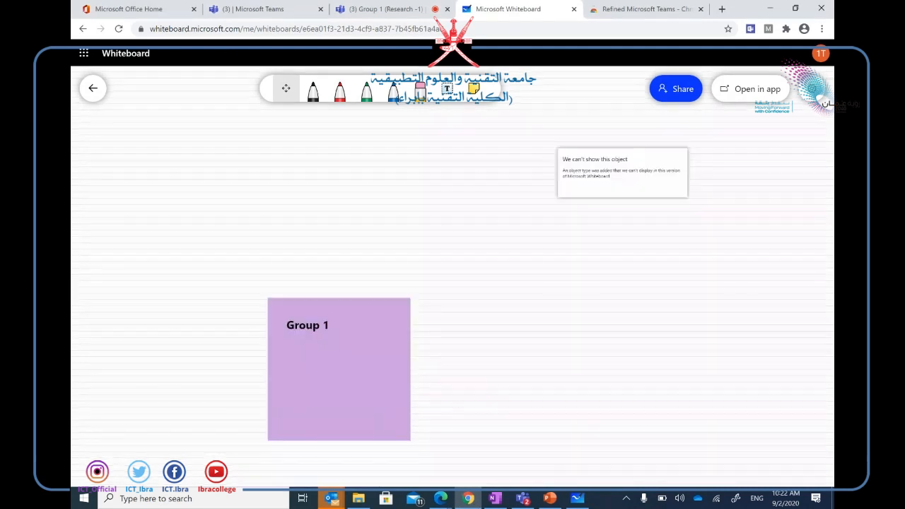
{"action": "left_click_drag", "start_coordinate": [566, 234], "coordinate": [463, 417]}
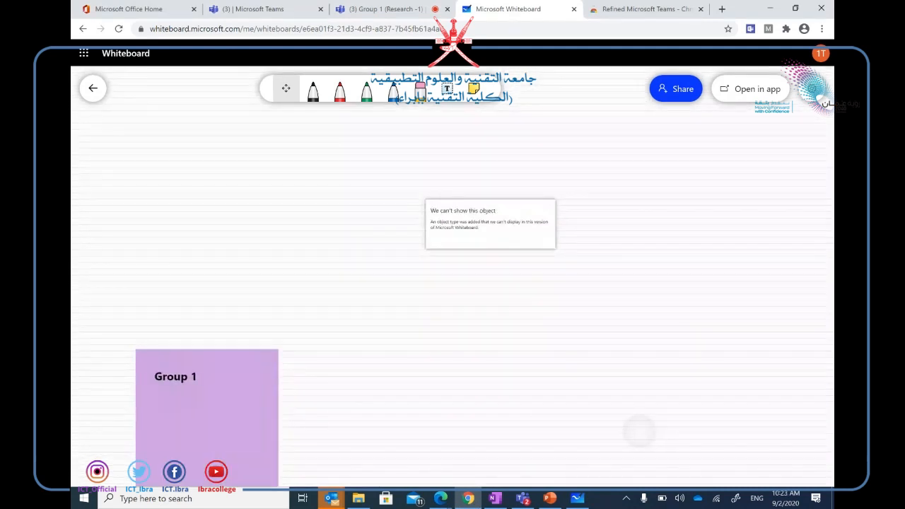
{"action": "left_click_drag", "start_coordinate": [640, 428], "coordinate": [710, 451]}
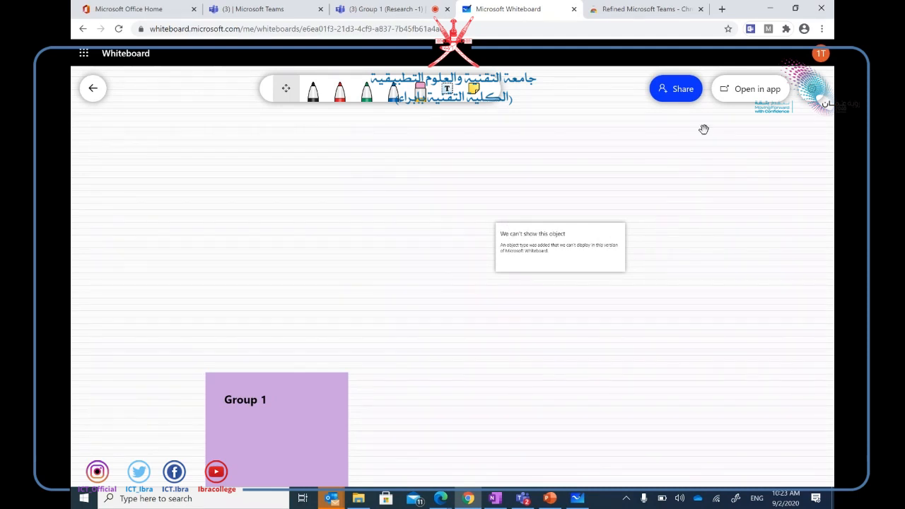
Close the web board and switch to the organizer's Teams meeting window.
{"action": "left_click", "coordinate": [573, 9]}
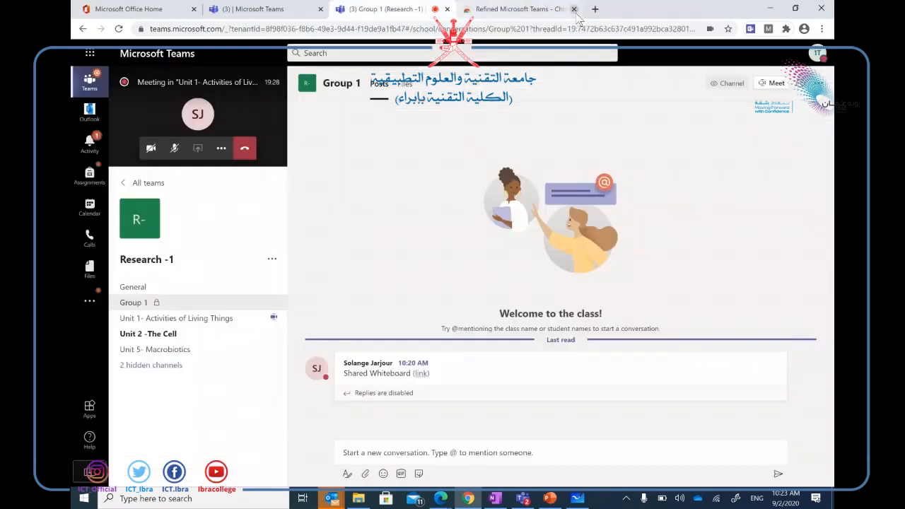
{"action": "left_click", "coordinate": [275, 105]}
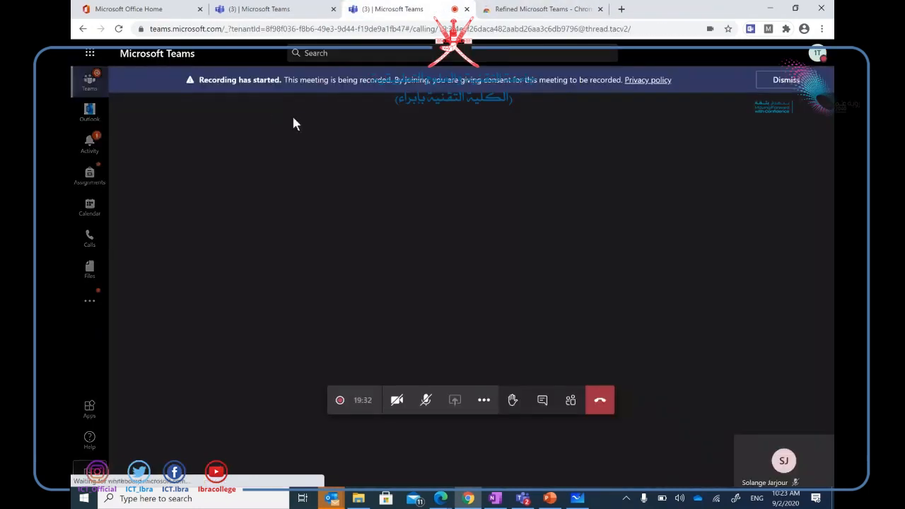
{"action": "left_click", "coordinate": [483, 400]}
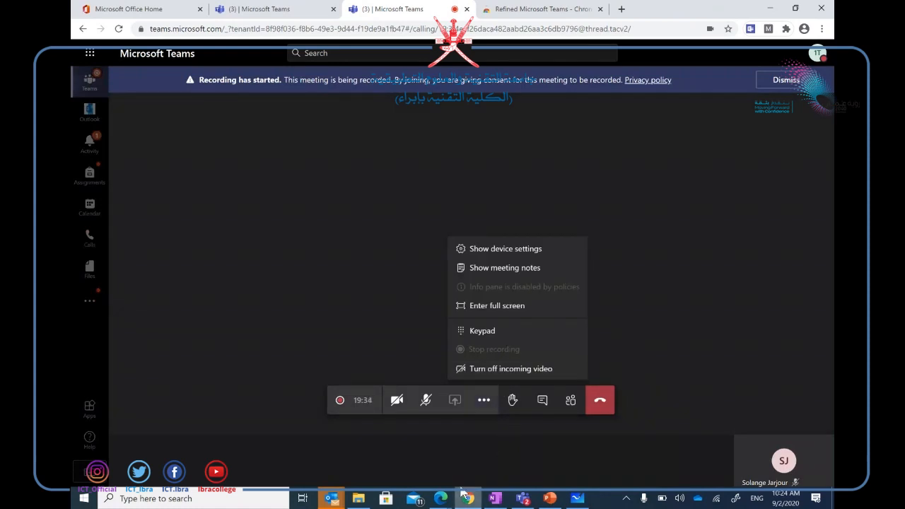
{"action": "mouse_move", "coordinate": [440, 498]}
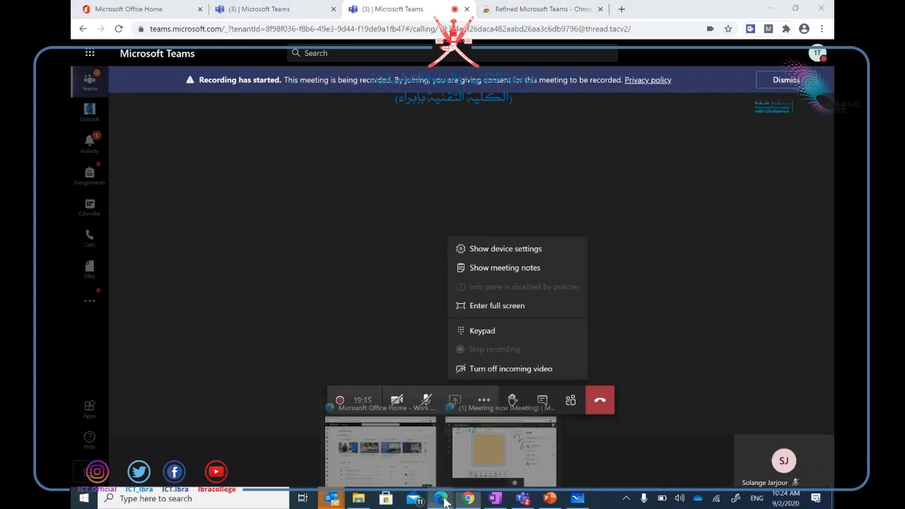
{"action": "left_click", "coordinate": [472, 441]}
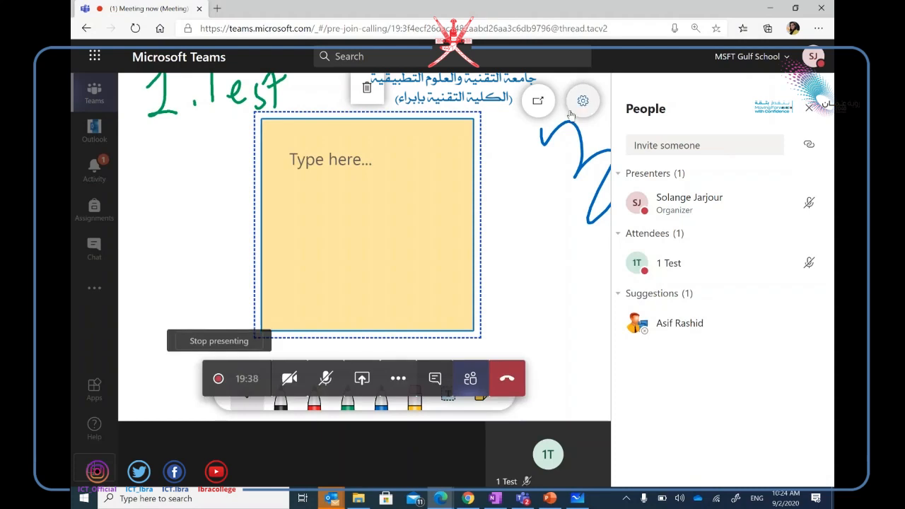
Stop the meeting recording from More actions and confirm Stop recording.
{"action": "left_click", "coordinate": [398, 378]}
{"action": "left_click", "coordinate": [410, 291]}
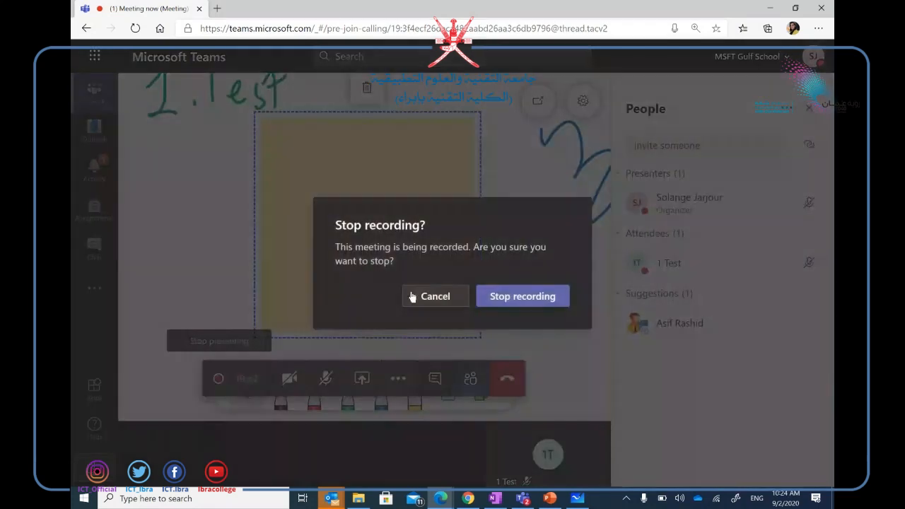
{"action": "left_click", "coordinate": [535, 303]}
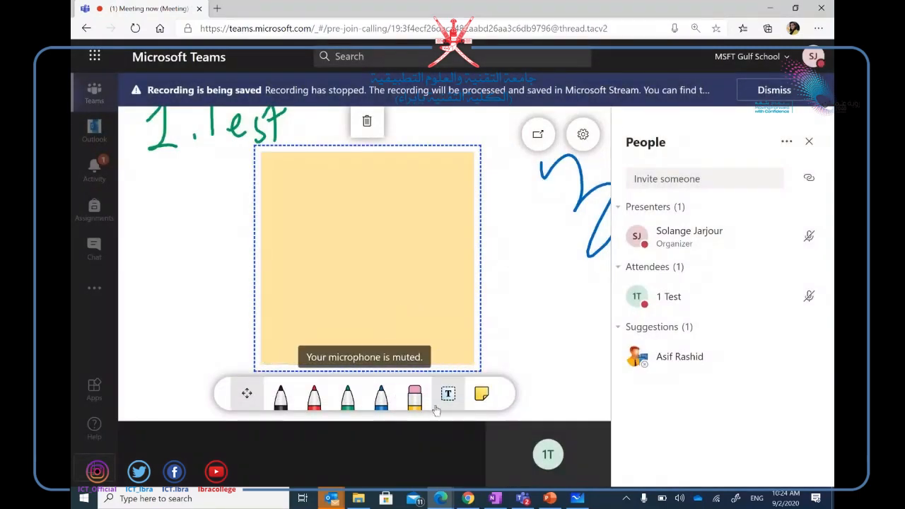
{"action": "mouse_move", "coordinate": [431, 354]}
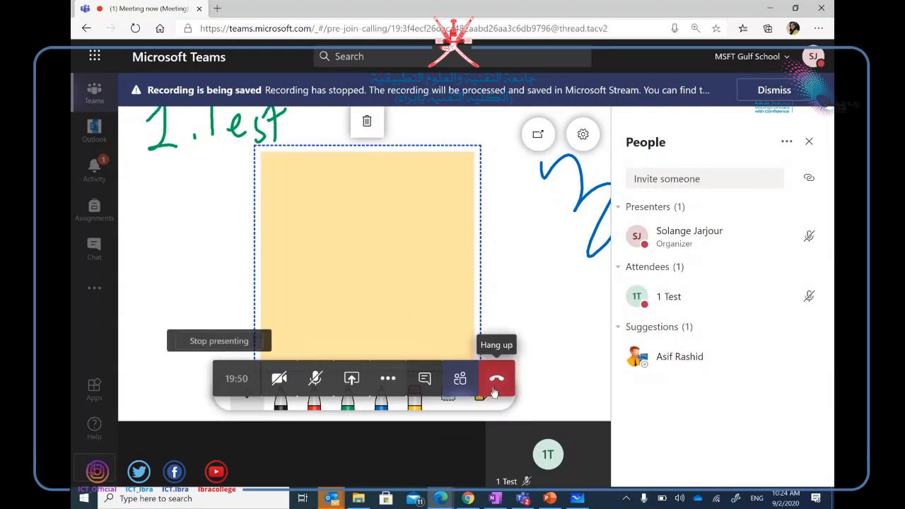
End the meeting for everyone and confirm, then bring up the attendee's Teams window.
{"action": "left_click", "coordinate": [387, 380]}
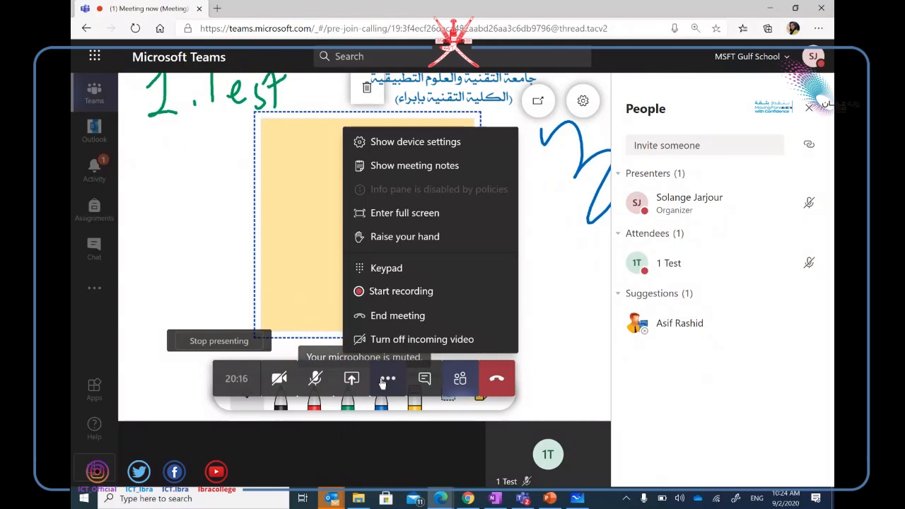
{"action": "left_click", "coordinate": [396, 319]}
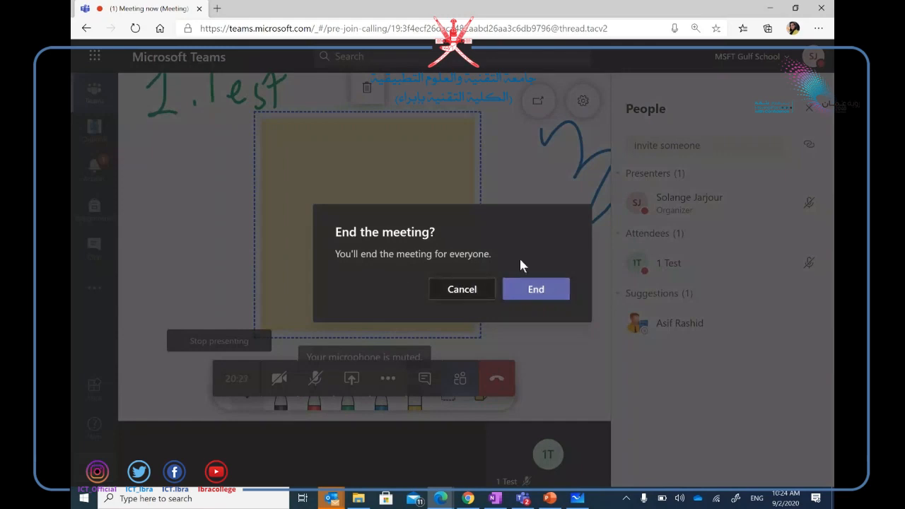
{"action": "left_click", "coordinate": [541, 295]}
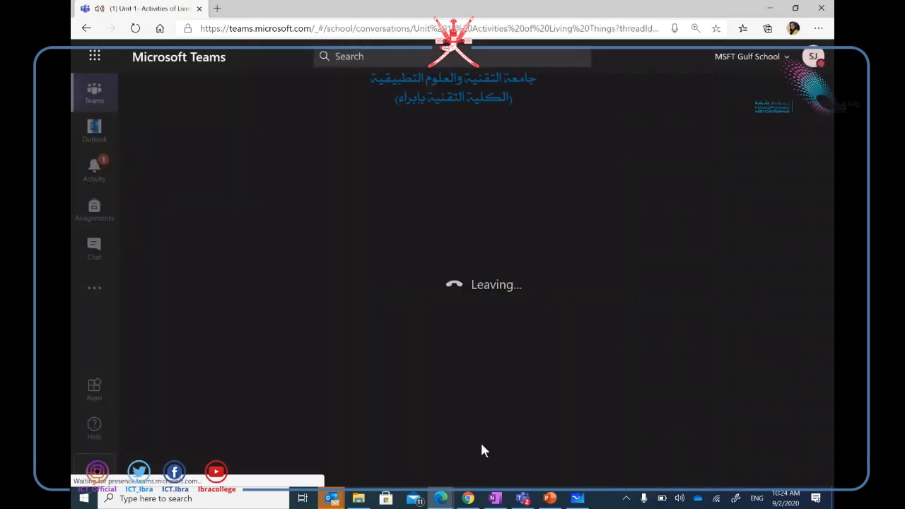
{"action": "left_click", "coordinate": [467, 499]}
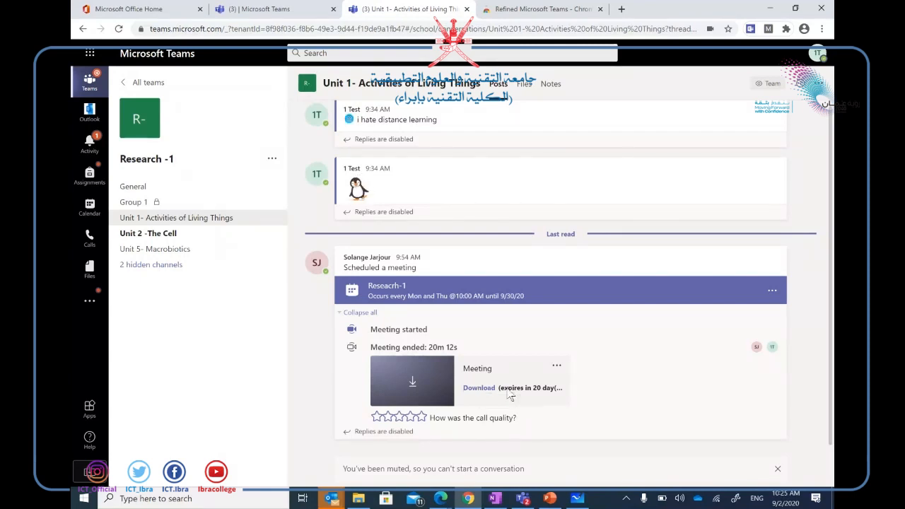
{"action": "left_click", "coordinate": [441, 499]}
{"action": "left_click", "coordinate": [474, 466]}
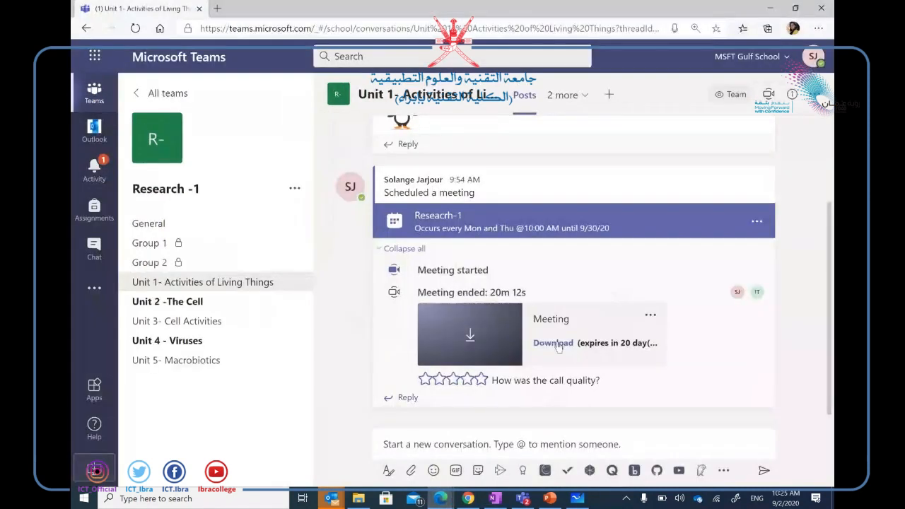
{"action": "left_click", "coordinate": [650, 316]}
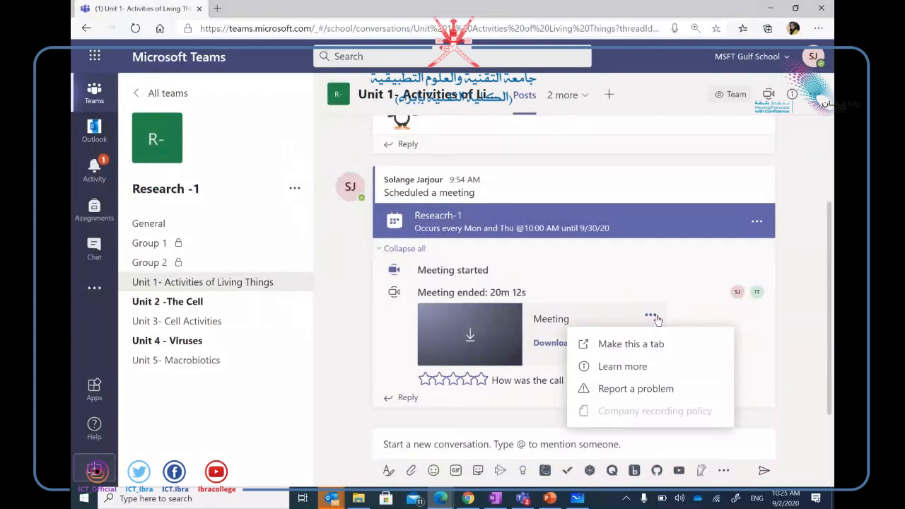
{"action": "left_click", "coordinate": [747, 330]}
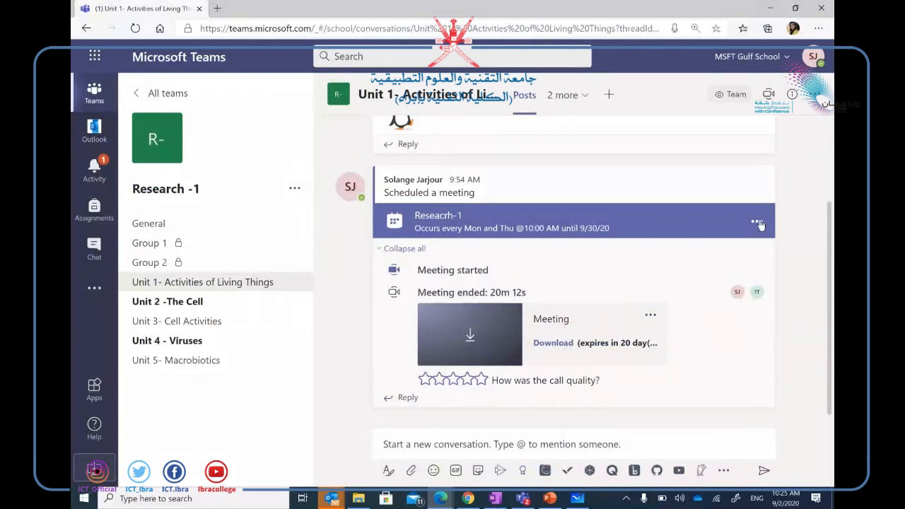
{"action": "left_click", "coordinate": [651, 317]}
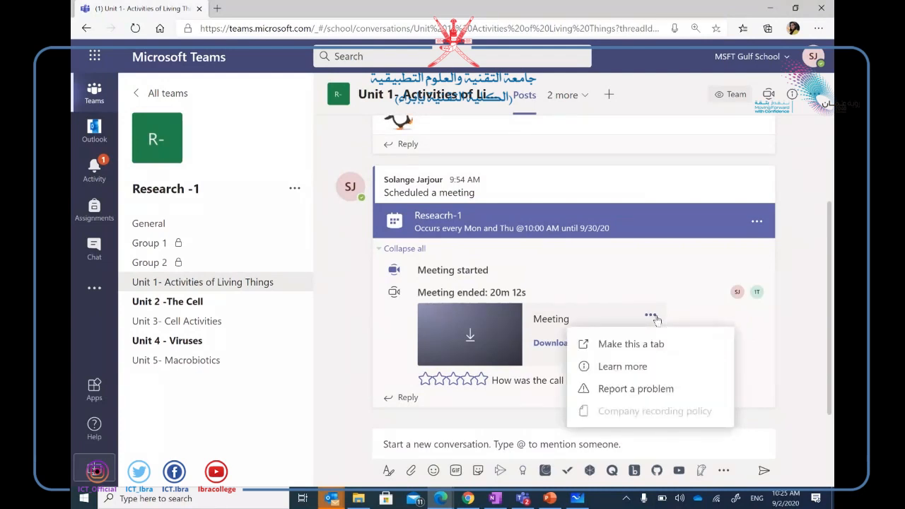
{"action": "left_click", "coordinate": [763, 351]}
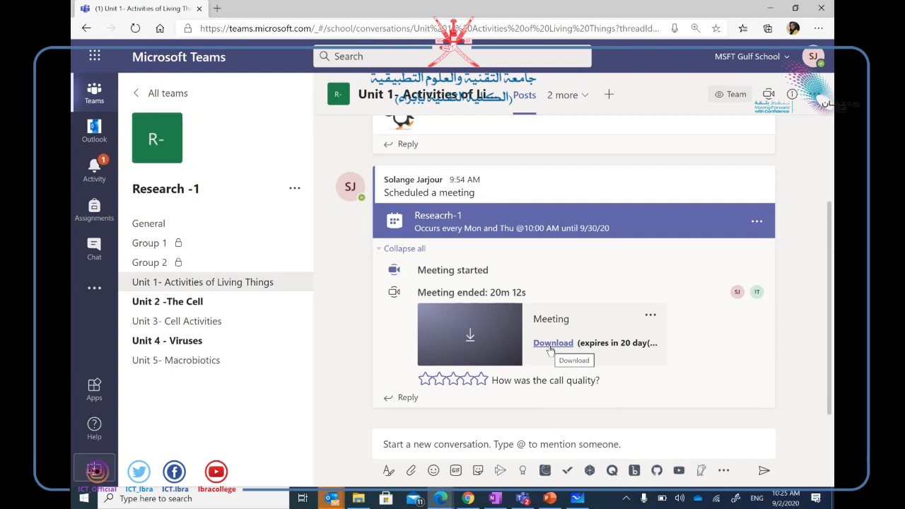
{"action": "left_click", "coordinate": [650, 316]}
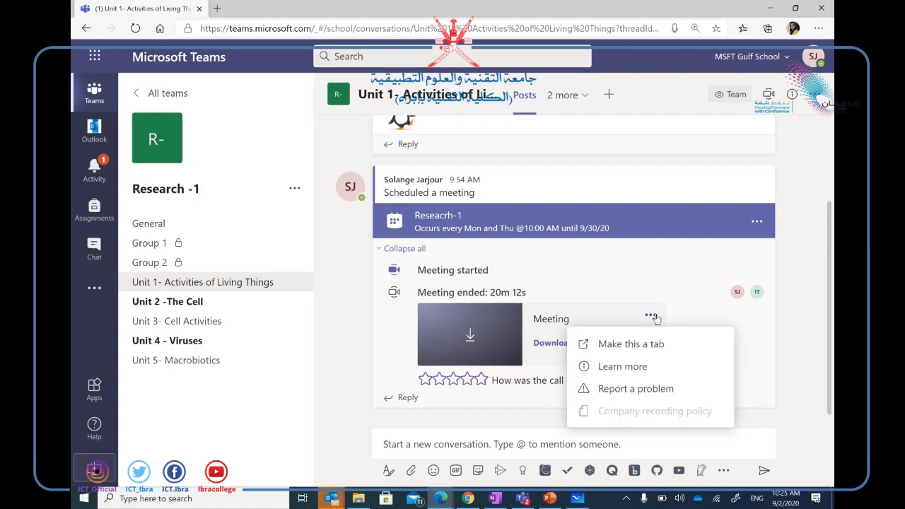
{"action": "left_click", "coordinate": [665, 415]}
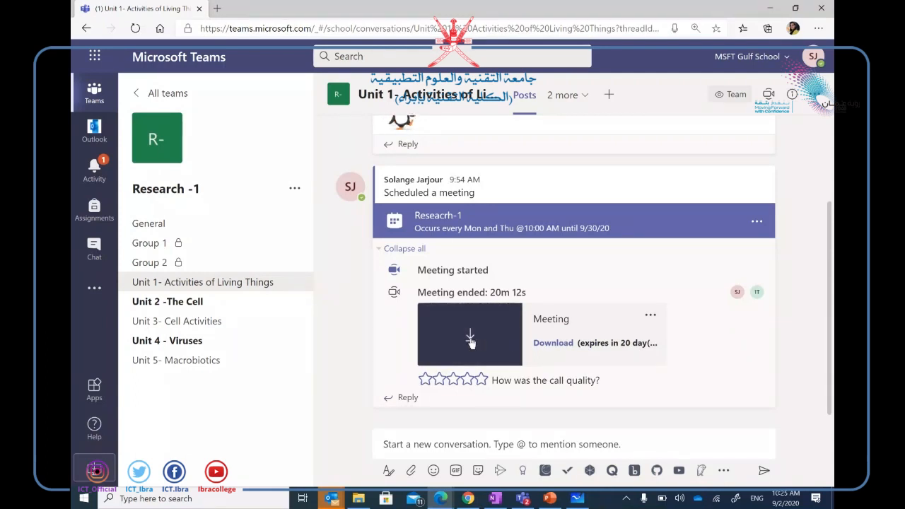
{"action": "left_click", "coordinate": [467, 498]}
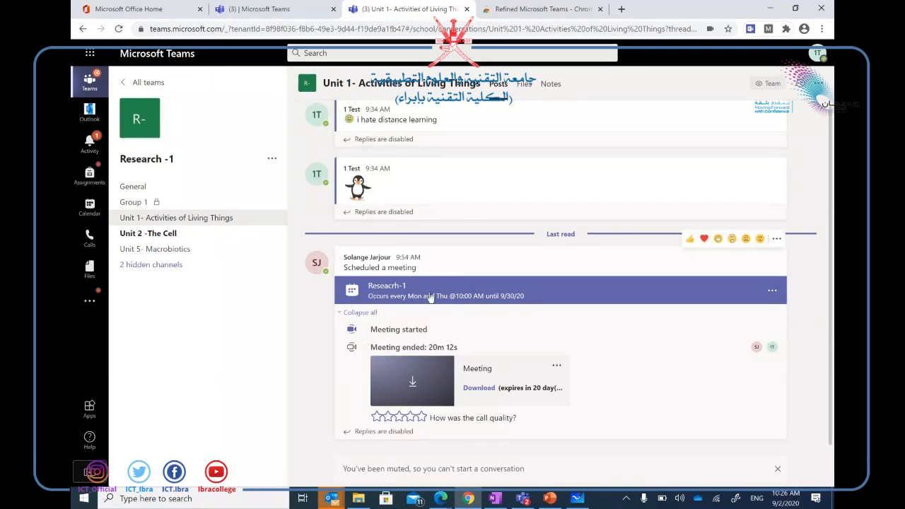
Collapse all replies under the ended Reseacrh-1 meeting post.
{"action": "left_click", "coordinate": [373, 313]}
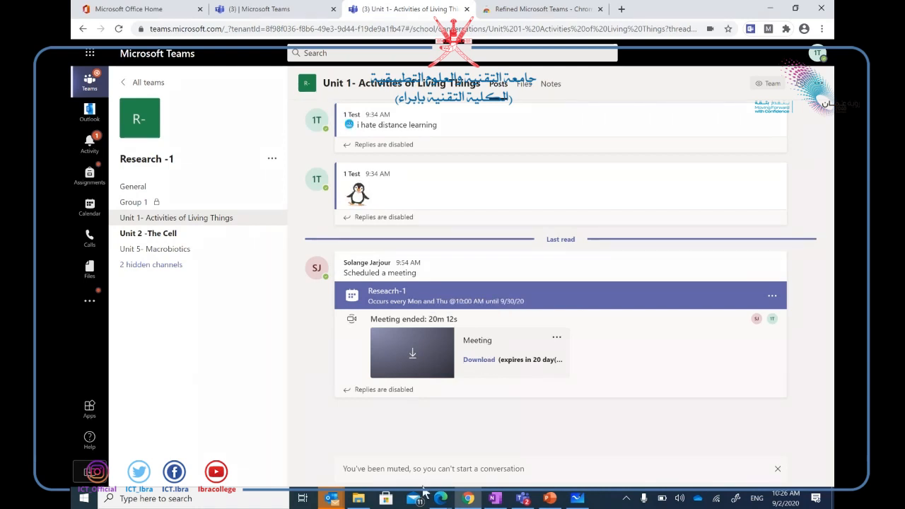
In the organiser's Teams window, open Calendar from the additional apps list.
{"action": "mouse_move", "coordinate": [439, 496]}
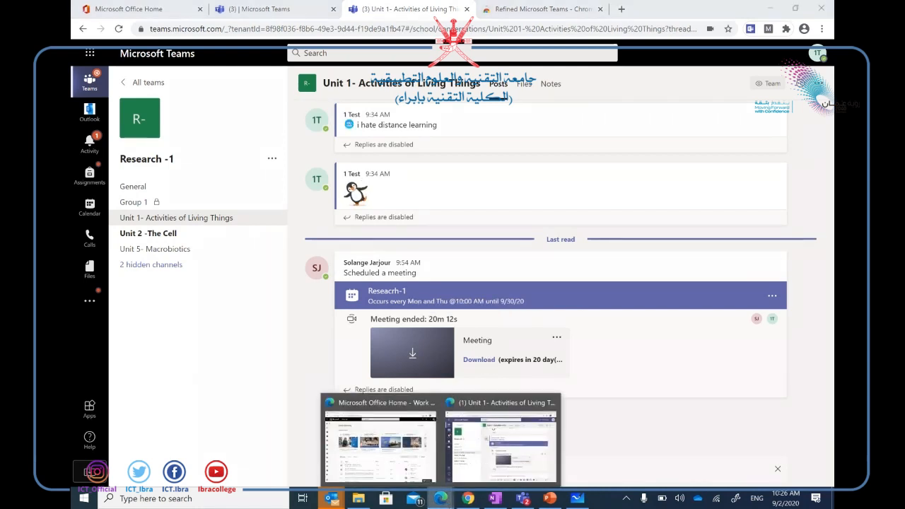
{"action": "left_click", "coordinate": [466, 438]}
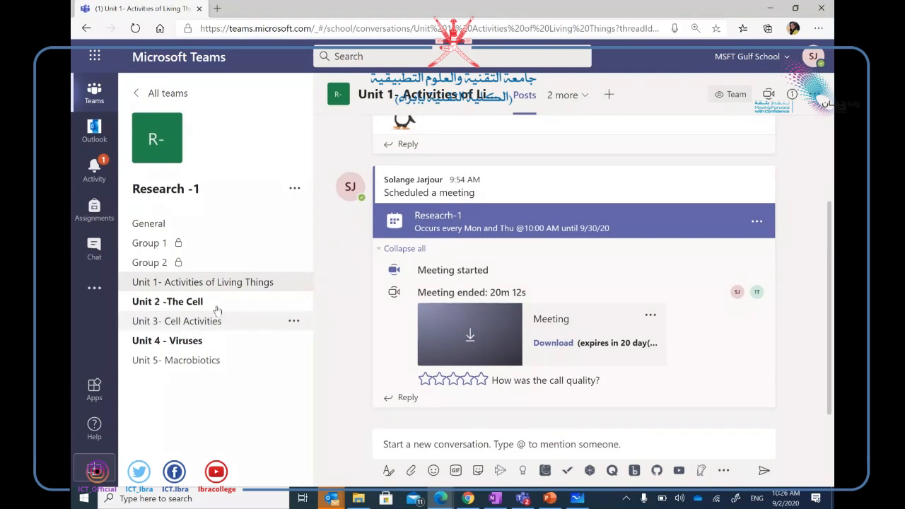
{"action": "left_click", "coordinate": [98, 303]}
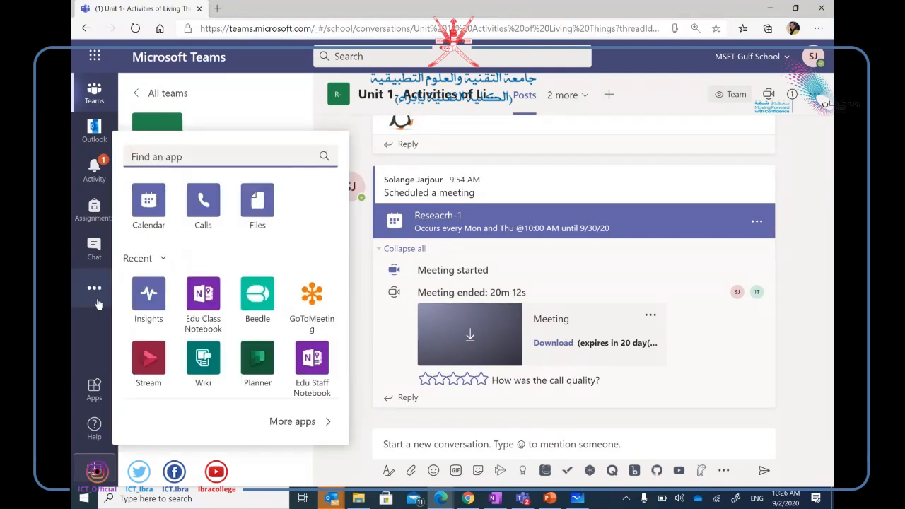
{"action": "left_click", "coordinate": [152, 214]}
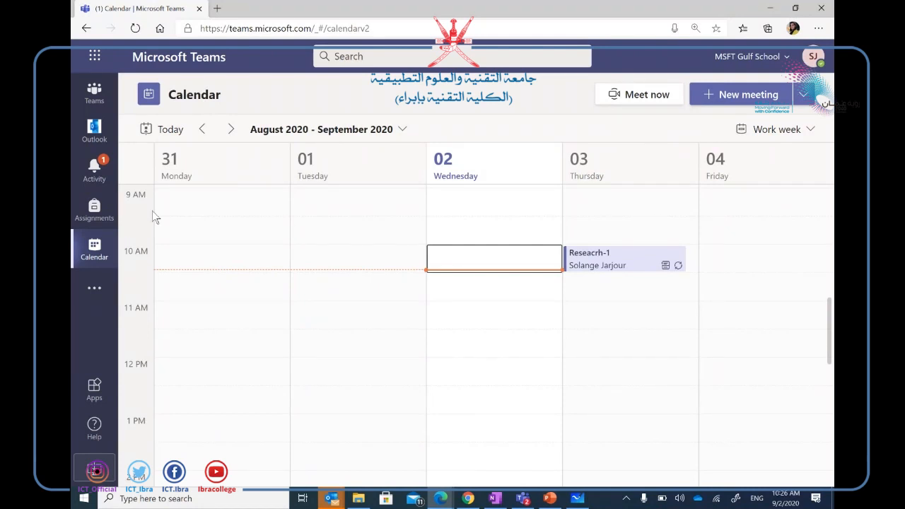
Open the Thursday Reseacrh-1 meeting and view its whole Monday/Thursday series.
{"action": "left_click", "coordinate": [621, 268]}
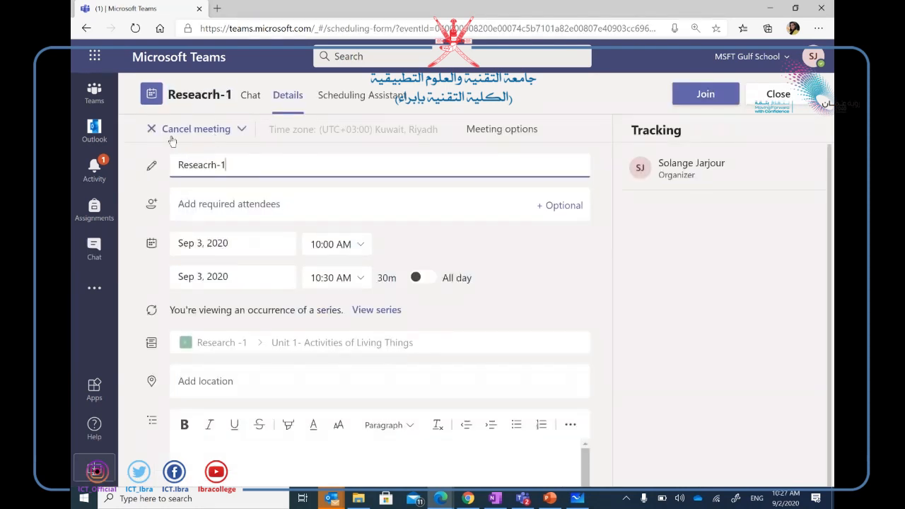
{"action": "left_click", "coordinate": [241, 128]}
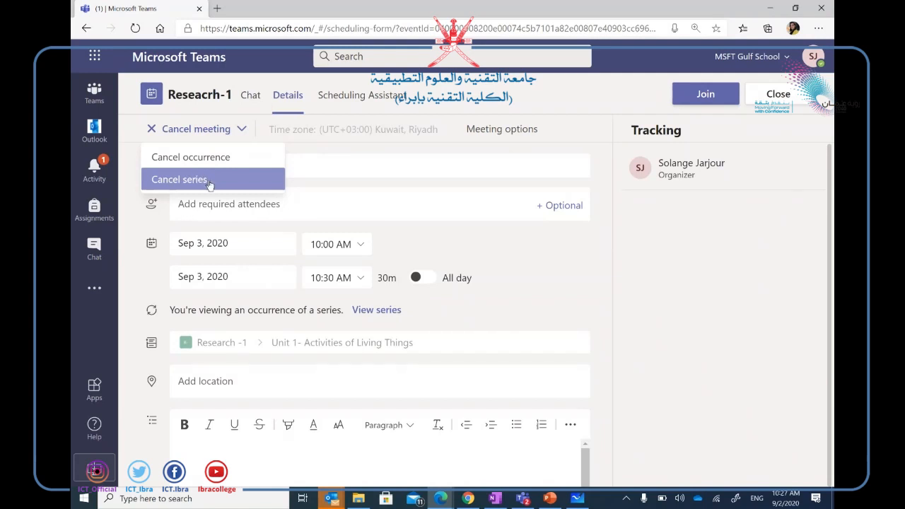
{"action": "left_click", "coordinate": [373, 315]}
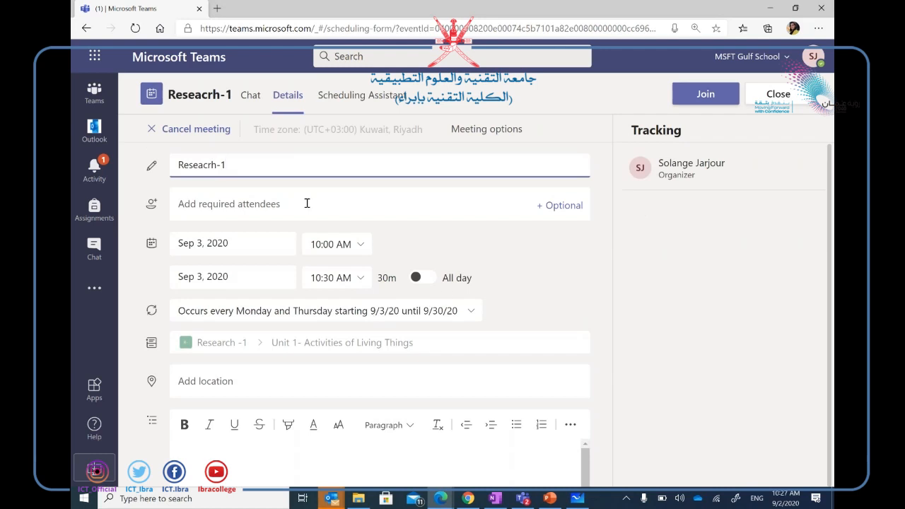
{"action": "scroll", "coordinate": [426, 375], "scroll_direction": "down", "scroll_amount": 1}
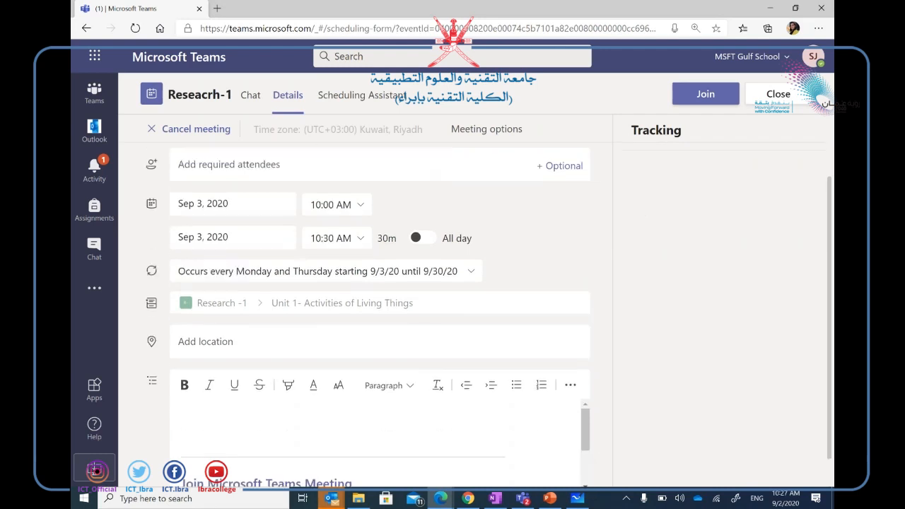
Set a custom recurrence ending Sep 16, 2020, save it, and send the update.
{"action": "left_click", "coordinate": [470, 274]}
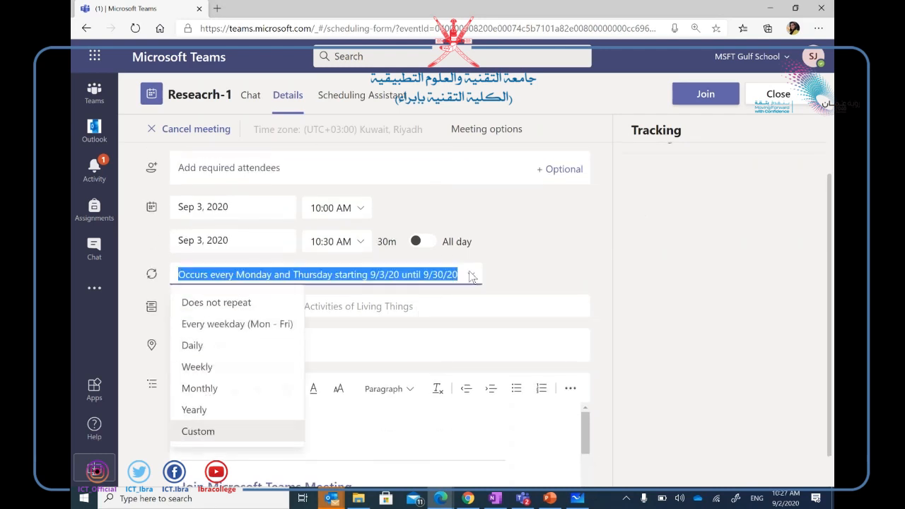
{"action": "left_click", "coordinate": [220, 432]}
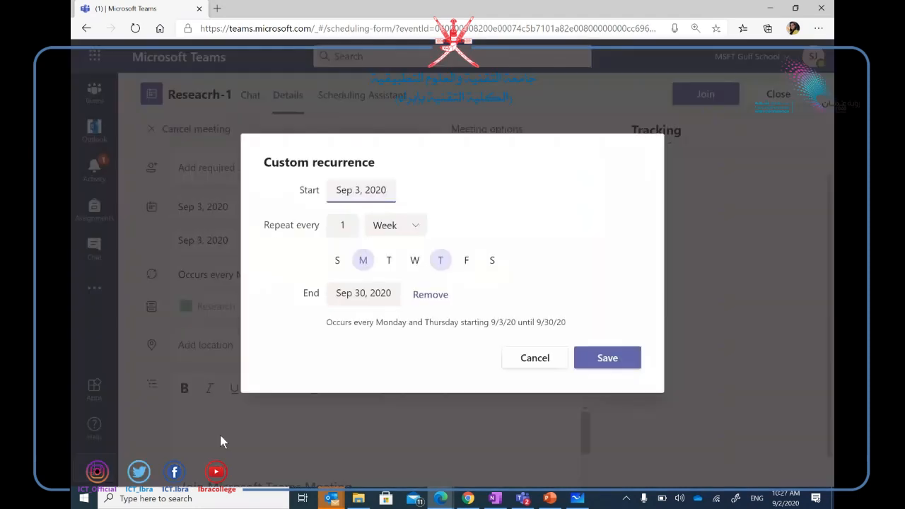
{"action": "left_click", "coordinate": [361, 292]}
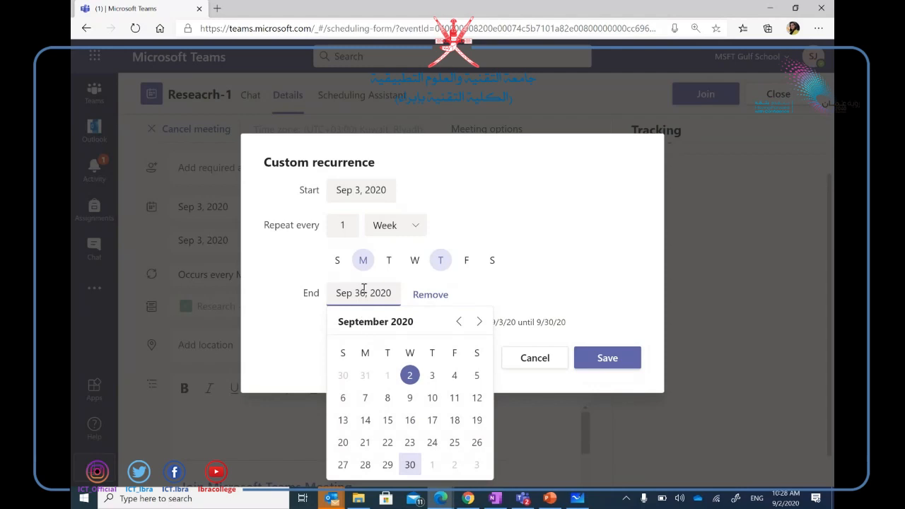
{"action": "left_click", "coordinate": [413, 424]}
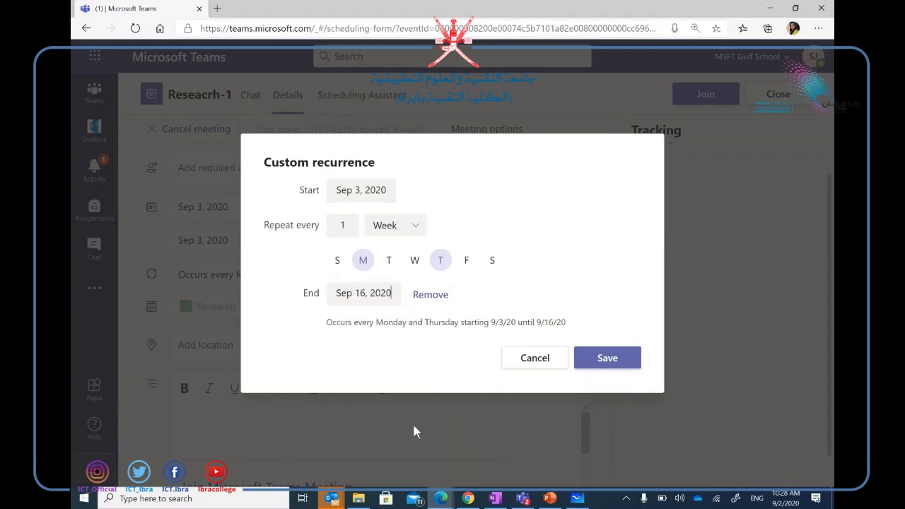
{"action": "left_click", "coordinate": [619, 368]}
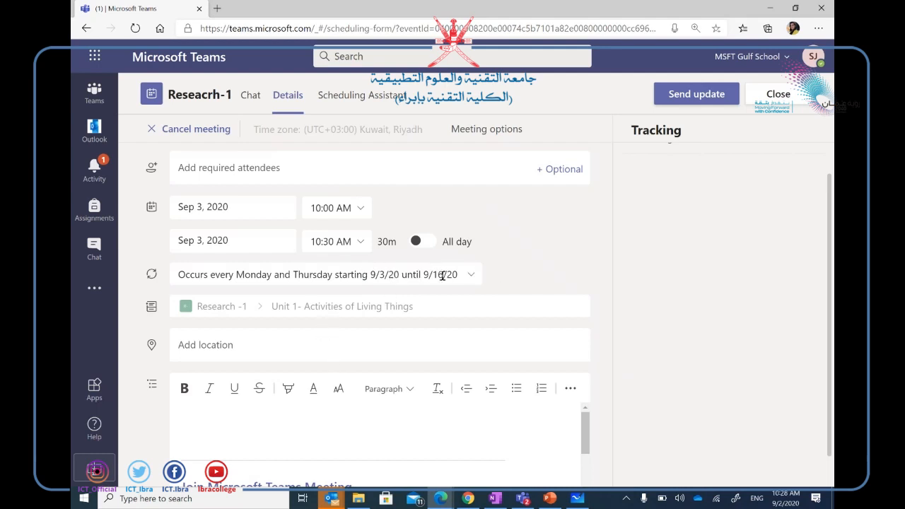
{"action": "left_click", "coordinate": [708, 96]}
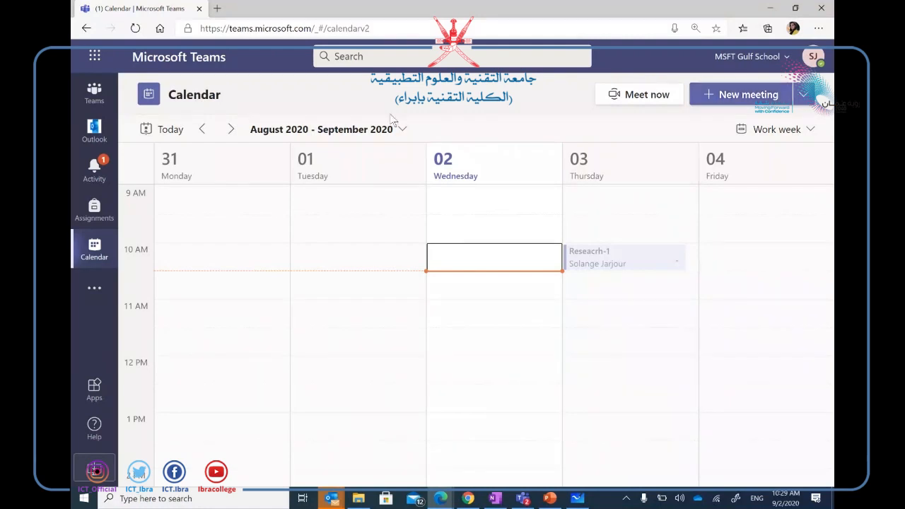
Open the more-apps list in Teams and bring the PowerPoint Agenda slides to the front.
{"action": "left_click", "coordinate": [96, 291]}
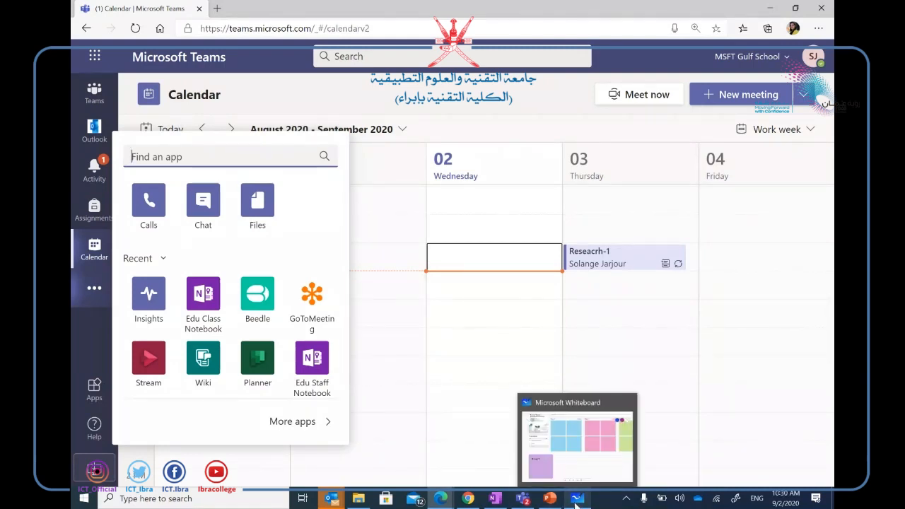
{"action": "left_click", "coordinate": [548, 498]}
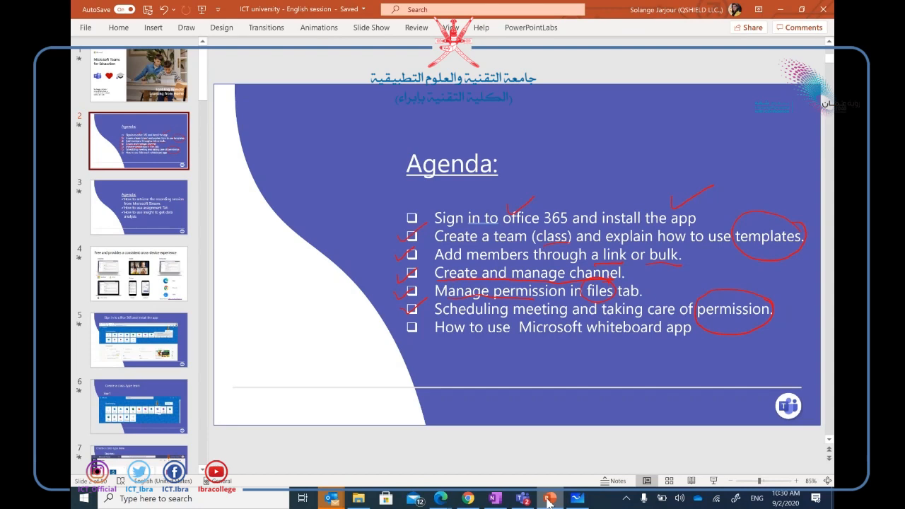
Add a second line reading 'x+y =2' under Group 1 in the purple sticky note.
{"action": "left_click", "coordinate": [577, 498]}
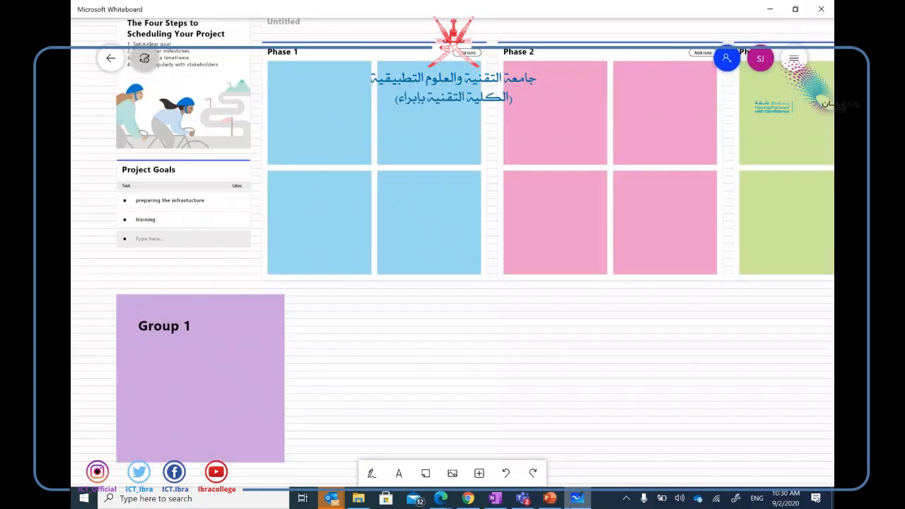
{"action": "left_click", "coordinate": [175, 362]}
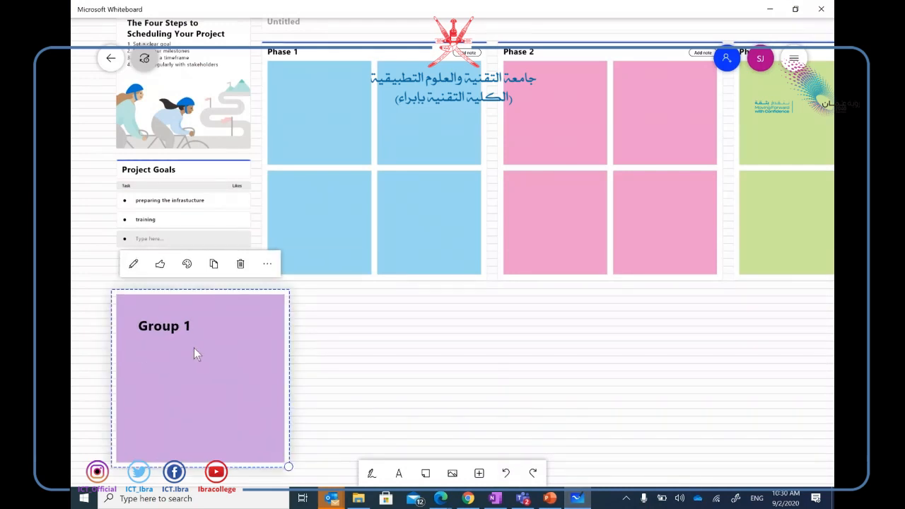
{"action": "left_click", "coordinate": [133, 265]}
{"action": "key", "text": "Return"}
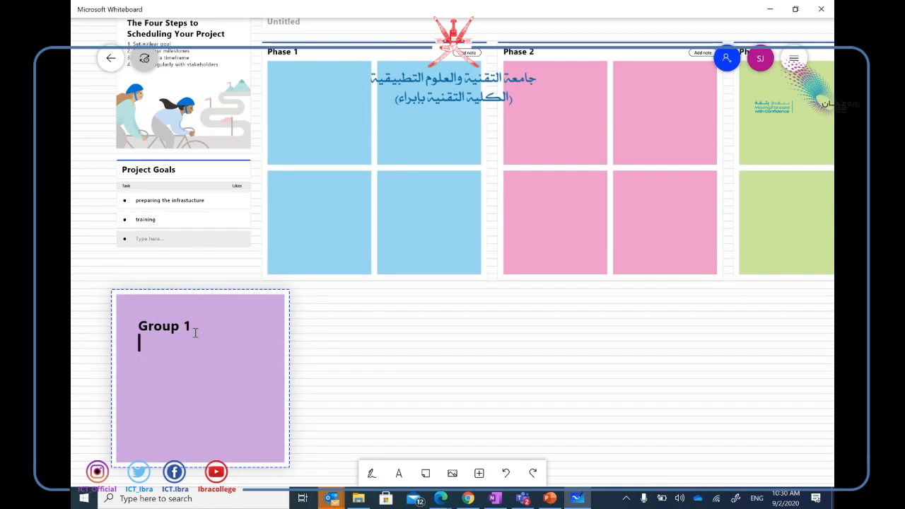
{"action": "type", "text": "x+"}
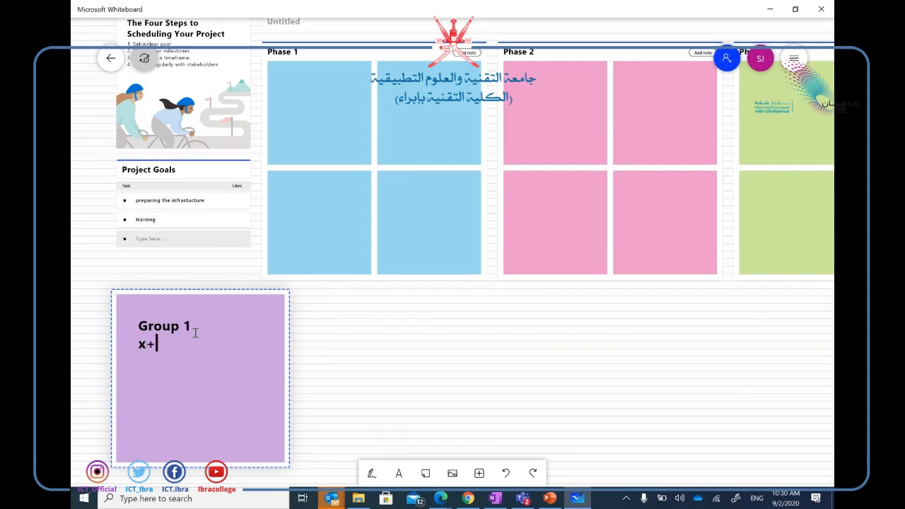
{"action": "type", "text": "y =2"}
{"action": "left_click", "coordinate": [371, 473]}
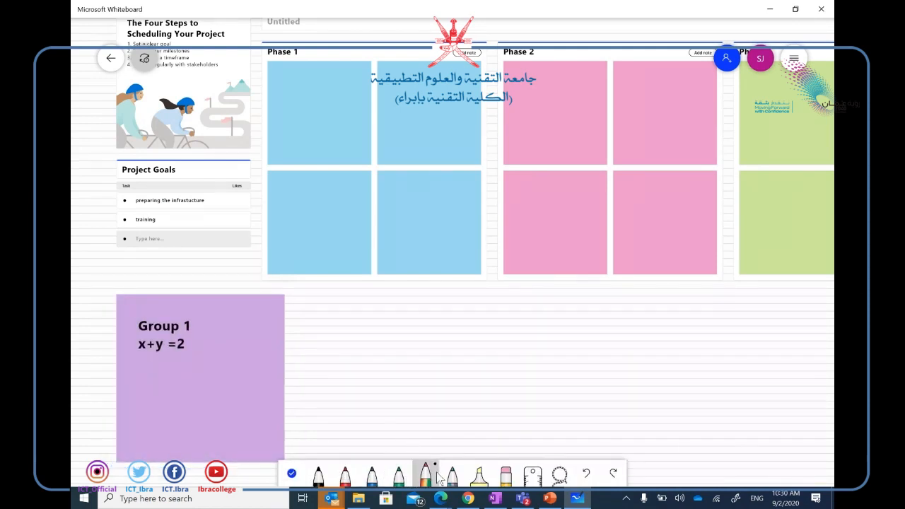
Pick the rainbow galaxy pen and handwrite x+y=2 with an integral sign to its left.
{"action": "left_click", "coordinate": [424, 475]}
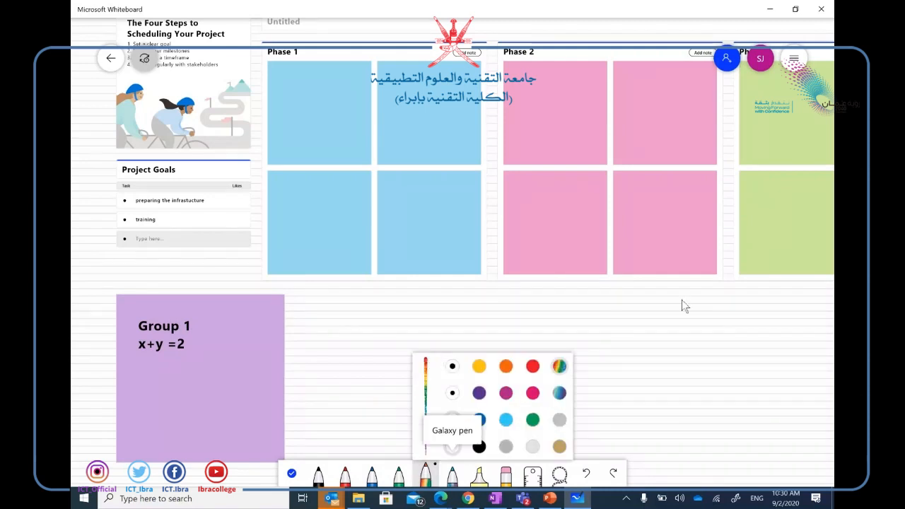
{"action": "left_click", "coordinate": [670, 323]}
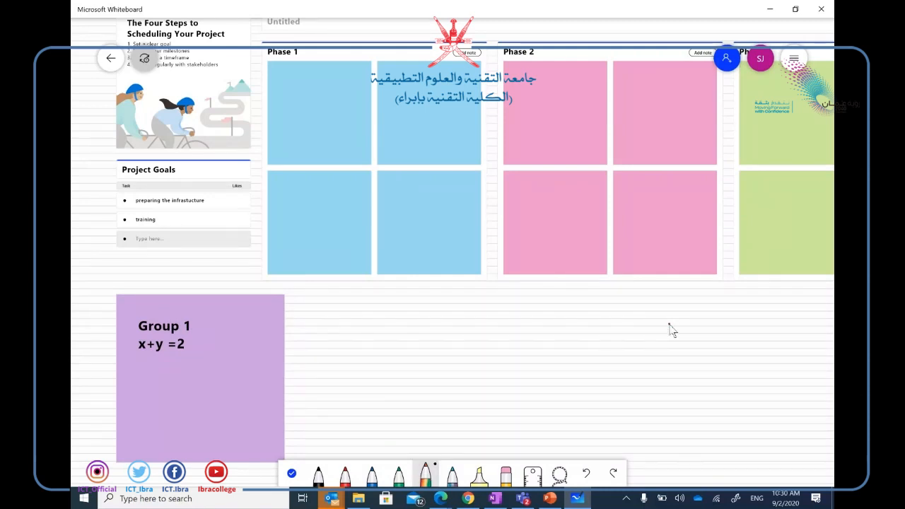
{"action": "mouse_move", "coordinate": [476, 332]}
{"action": "left_mouse_down"}
{"action": "mouse_move", "coordinate": [461, 365]}
{"action": "mouse_move", "coordinate": [482, 369]}
{"action": "mouse_move", "coordinate": [511, 351]}
{"action": "left_mouse_up"}
{"action": "mouse_move", "coordinate": [502, 339]}
{"action": "left_mouse_down"}
{"action": "mouse_move", "coordinate": [503, 366]}
{"action": "mouse_move", "coordinate": [527, 353]}
{"action": "left_mouse_up"}
{"action": "mouse_move", "coordinate": [536, 333]}
{"action": "left_mouse_down"}
{"action": "mouse_move", "coordinate": [529, 374]}
{"action": "mouse_move", "coordinate": [559, 353]}
{"action": "left_mouse_up"}
{"action": "left_click_drag", "start_coordinate": [544, 366], "coordinate": [561, 362]}
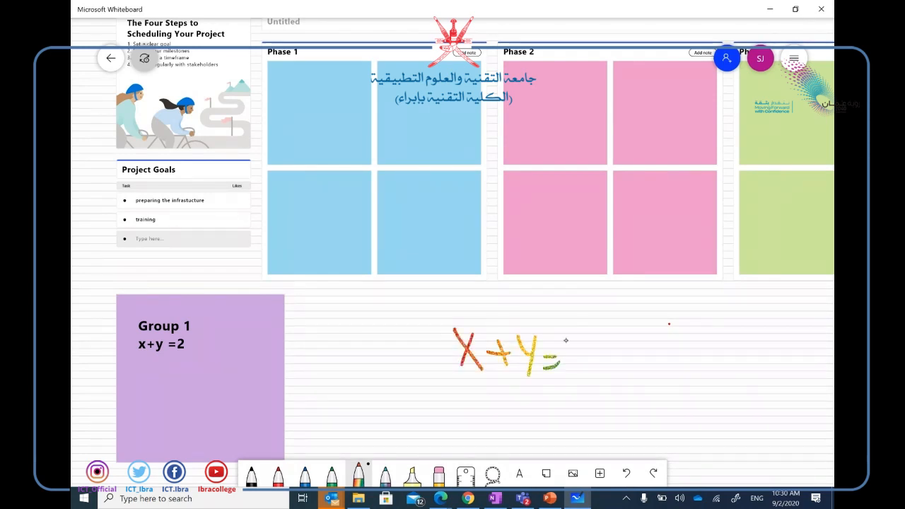
{"action": "mouse_move", "coordinate": [569, 331]}
{"action": "left_mouse_down"}
{"action": "mouse_move", "coordinate": [588, 355]}
{"action": "mouse_move", "coordinate": [603, 355]}
{"action": "left_mouse_up"}
{"action": "left_click_drag", "start_coordinate": [458, 318], "coordinate": [438, 379]}
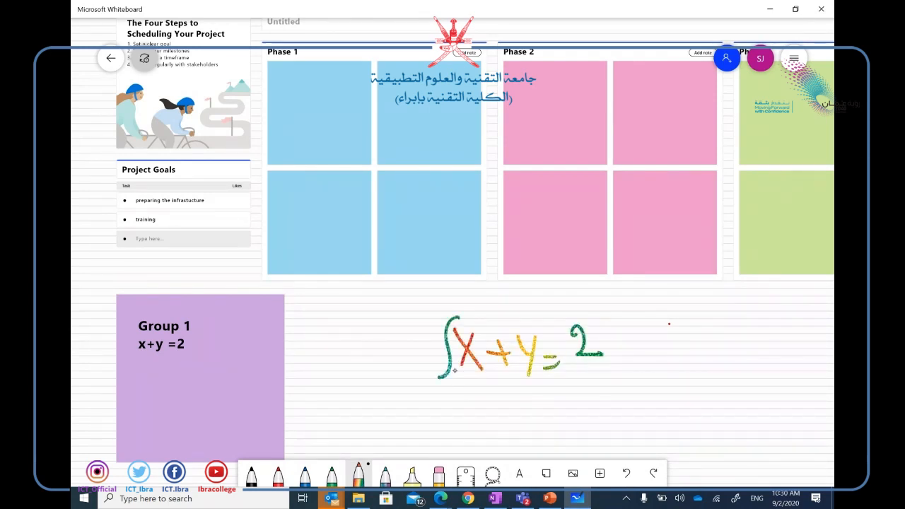
{"action": "left_click_drag", "start_coordinate": [458, 303], "coordinate": [436, 313]}
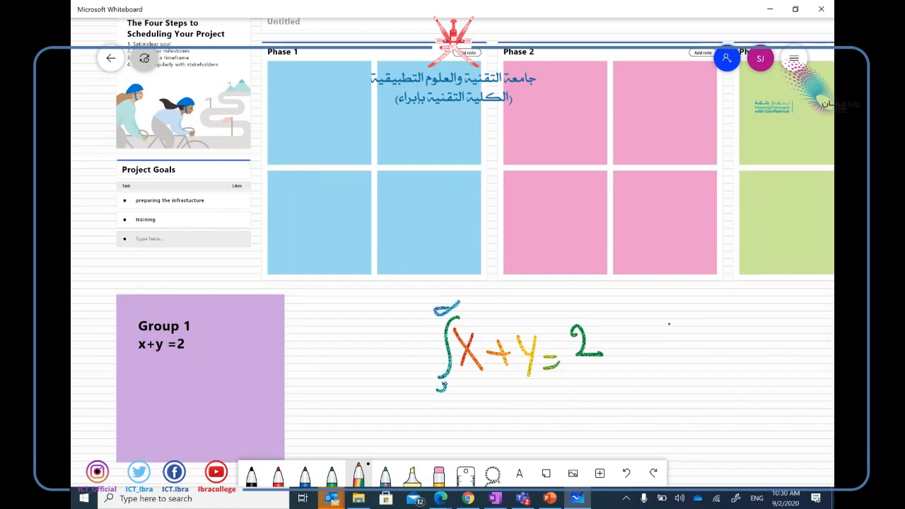
{"action": "left_click_drag", "start_coordinate": [442, 380], "coordinate": [441, 381]}
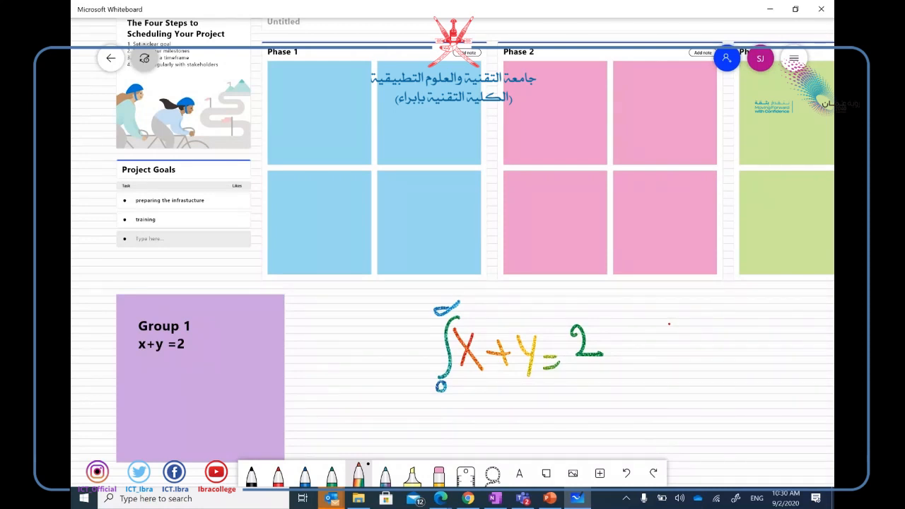
Add a second equals sign, an arrow arching over to the 2, and an x² on the right.
{"action": "left_click_drag", "start_coordinate": [562, 388], "coordinate": [578, 384]}
{"action": "left_click_drag", "start_coordinate": [568, 399], "coordinate": [576, 396]}
{"action": "mouse_move", "coordinate": [521, 326]}
{"action": "left_mouse_down"}
{"action": "mouse_move", "coordinate": [525, 317]}
{"action": "mouse_move", "coordinate": [577, 316]}
{"action": "mouse_move", "coordinate": [584, 305]}
{"action": "left_mouse_up"}
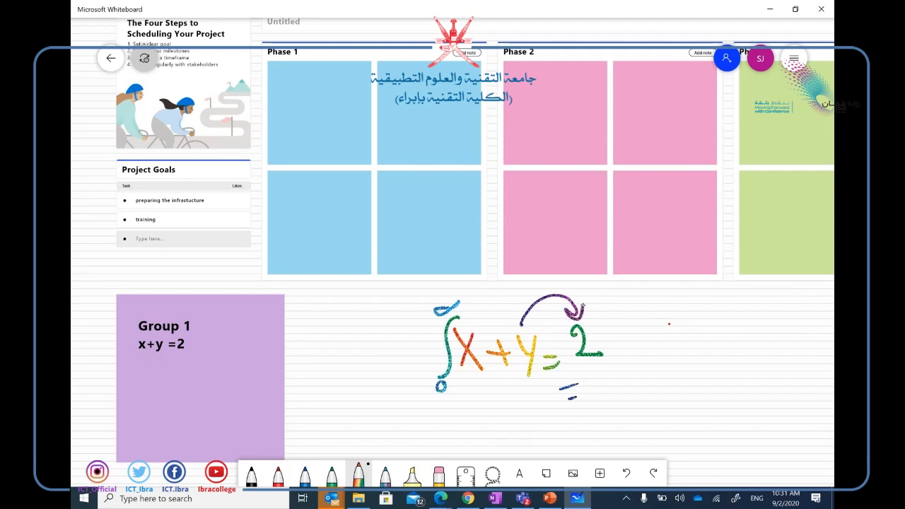
{"action": "left_click_drag", "start_coordinate": [684, 338], "coordinate": [662, 376]}
{"action": "left_click_drag", "start_coordinate": [655, 341], "coordinate": [687, 366]}
{"action": "mouse_move", "coordinate": [685, 306]}
{"action": "left_mouse_down"}
{"action": "mouse_move", "coordinate": [690, 319]}
{"action": "mouse_move", "coordinate": [711, 318]}
{"action": "left_mouse_up"}
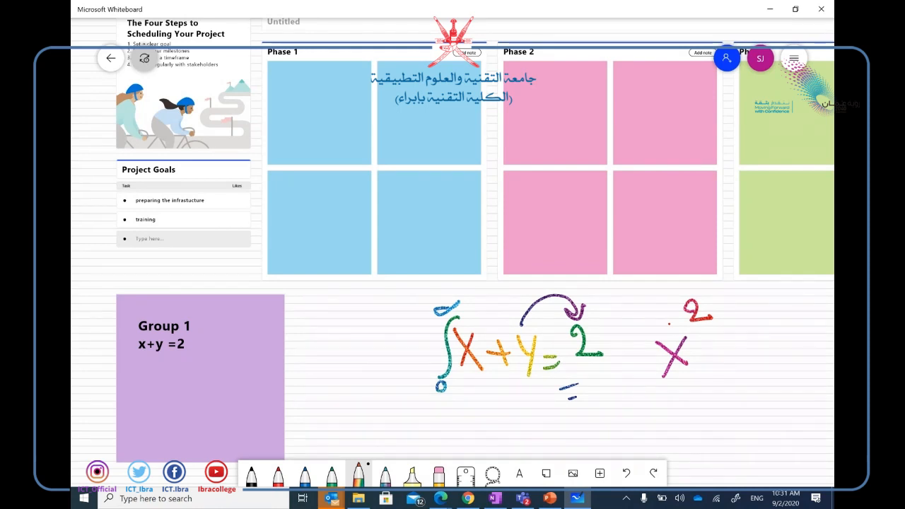
Pan to a clear area and write x/2, erasing a stray S-shaped stroke.
{"action": "scroll", "coordinate": [453, 254], "scroll_direction": "down", "scroll_amount": 10}
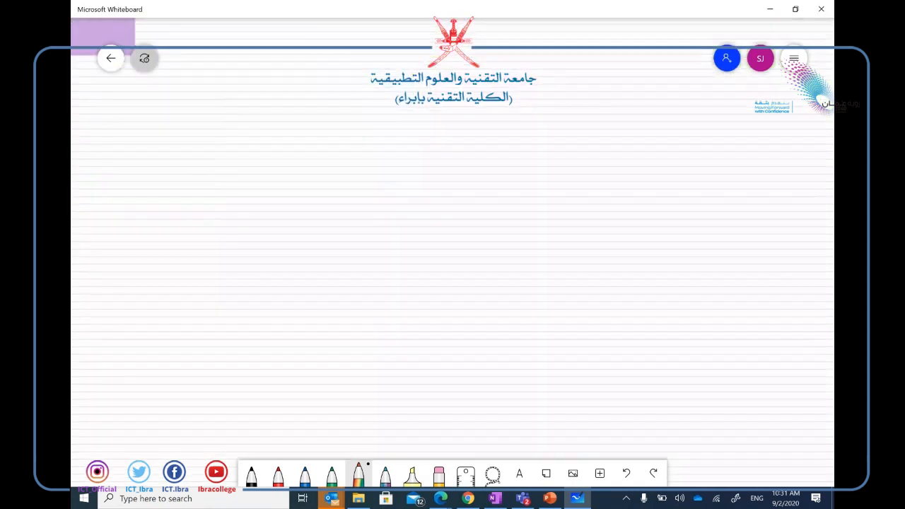
{"action": "scroll", "coordinate": [452, 255], "scroll_direction": "left", "scroll_amount": 2}
{"action": "scroll", "coordinate": [452, 254], "scroll_direction": "up", "scroll_amount": 1}
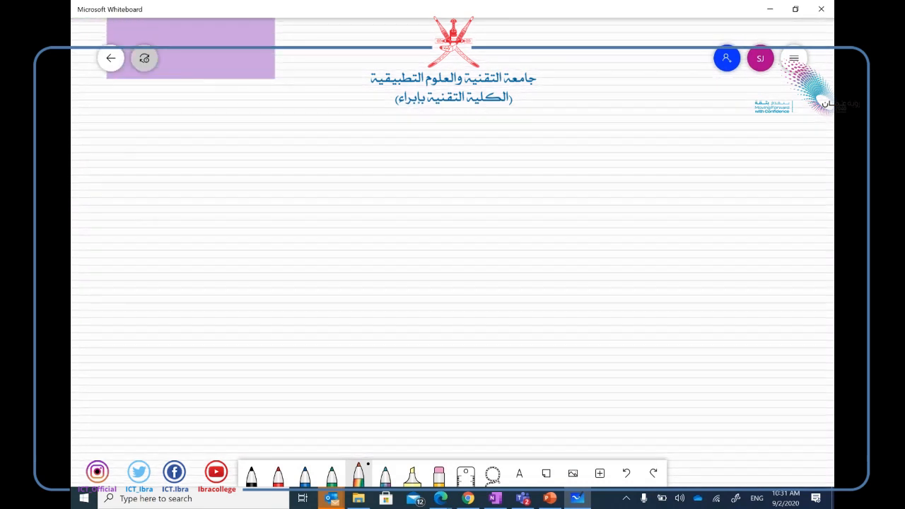
{"action": "left_click_drag", "start_coordinate": [409, 125], "coordinate": [387, 163]}
{"action": "left_click_drag", "start_coordinate": [376, 128], "coordinate": [408, 167]}
{"action": "left_click_drag", "start_coordinate": [416, 91], "coordinate": [433, 107]}
{"action": "mouse_move", "coordinate": [384, 93]}
{"action": "left_mouse_down"}
{"action": "mouse_move", "coordinate": [359, 156]}
{"action": "mouse_move", "coordinate": [386, 177]}
{"action": "mouse_move", "coordinate": [421, 175]}
{"action": "left_mouse_up"}
{"action": "left_click_drag", "start_coordinate": [394, 187], "coordinate": [417, 215]}
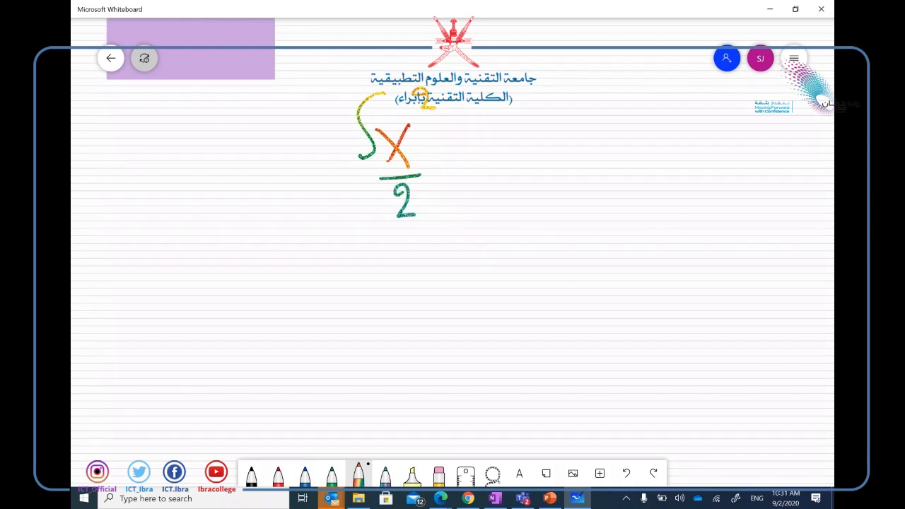
{"action": "mouse_move", "coordinate": [376, 90]}
{"action": "left_mouse_down"}
{"action": "mouse_move", "coordinate": [356, 166]}
{"action": "mouse_move", "coordinate": [365, 152]}
{"action": "left_mouse_up"}
Draw an integral sign before x/2 with limits 0 and infinity, erasing misplaced marks.
{"action": "mouse_move", "coordinate": [377, 92]}
{"action": "left_mouse_down"}
{"action": "mouse_move", "coordinate": [367, 154]}
{"action": "mouse_move", "coordinate": [327, 214]}
{"action": "mouse_move", "coordinate": [327, 199]}
{"action": "left_mouse_up"}
{"action": "mouse_move", "coordinate": [318, 239]}
{"action": "left_mouse_down"}
{"action": "mouse_move", "coordinate": [347, 239]}
{"action": "mouse_move", "coordinate": [311, 248]}
{"action": "mouse_move", "coordinate": [360, 240]}
{"action": "mouse_move", "coordinate": [355, 231]}
{"action": "mouse_move", "coordinate": [310, 247]}
{"action": "left_mouse_up"}
{"action": "left_click_drag", "start_coordinate": [337, 79], "coordinate": [361, 73]}
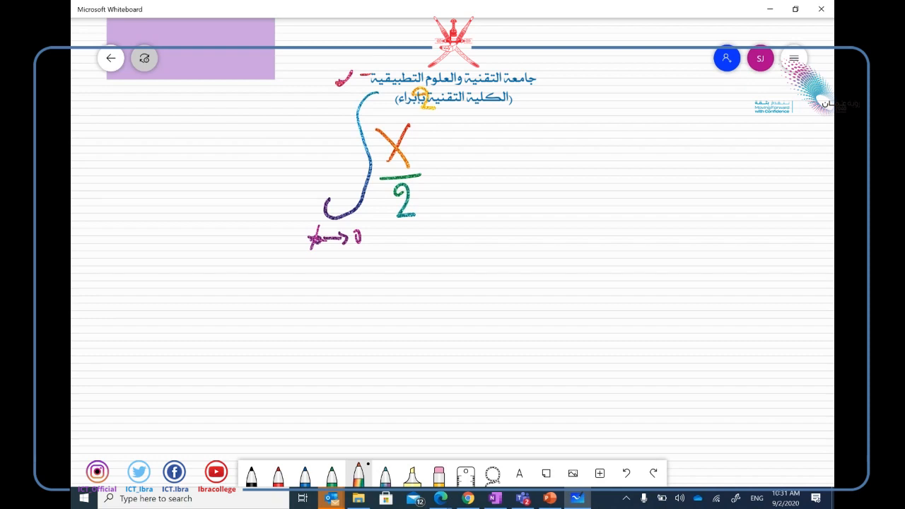
{"action": "left_click_drag", "start_coordinate": [360, 254], "coordinate": [284, 244]}
{"action": "left_click_drag", "start_coordinate": [366, 77], "coordinate": [354, 80]}
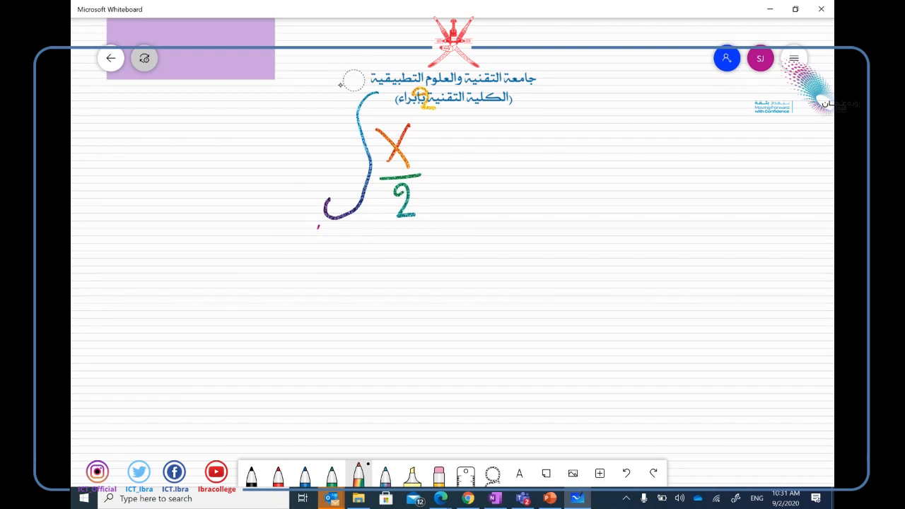
{"action": "left_click_drag", "start_coordinate": [317, 226], "coordinate": [335, 233]}
{"action": "left_click_drag", "start_coordinate": [374, 67], "coordinate": [353, 76]}
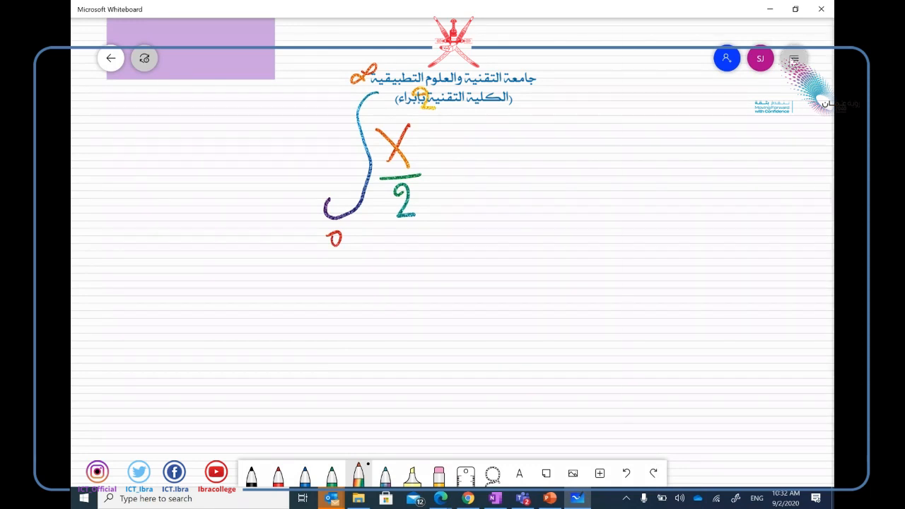
Toggle ink-to-shape conversion in the board settings and draw two triangles beside the integral.
{"action": "left_click", "coordinate": [793, 60]}
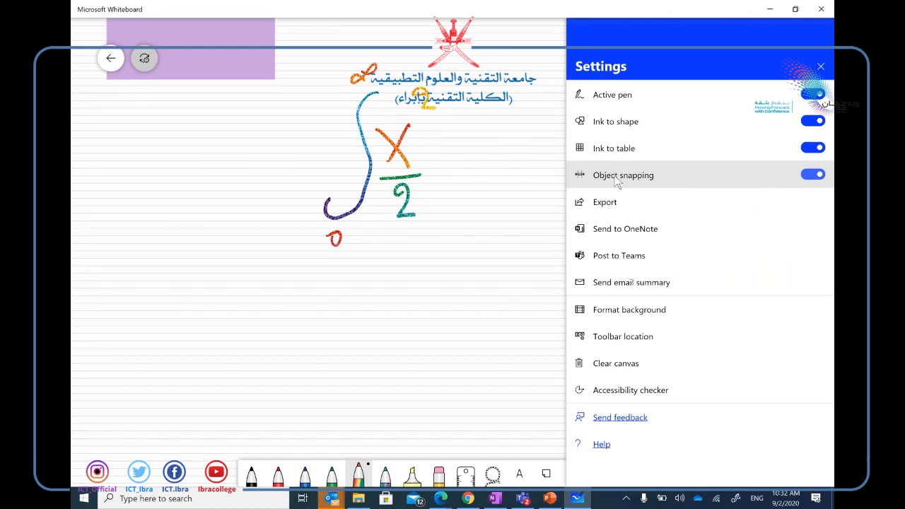
{"action": "left_click", "coordinate": [623, 118]}
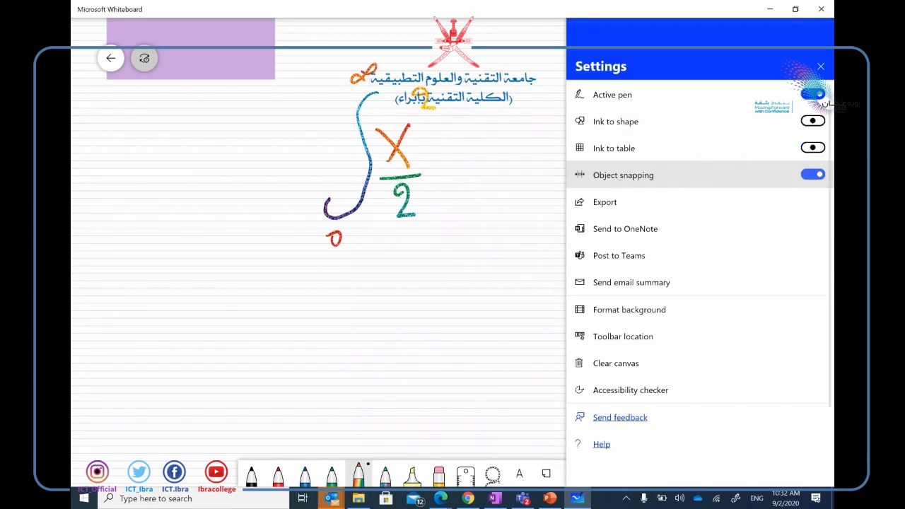
{"action": "mouse_move", "coordinate": [422, 248]}
{"action": "left_mouse_down"}
{"action": "mouse_move", "coordinate": [428, 317]}
{"action": "mouse_move", "coordinate": [424, 265]}
{"action": "mouse_move", "coordinate": [410, 258]}
{"action": "left_mouse_up"}
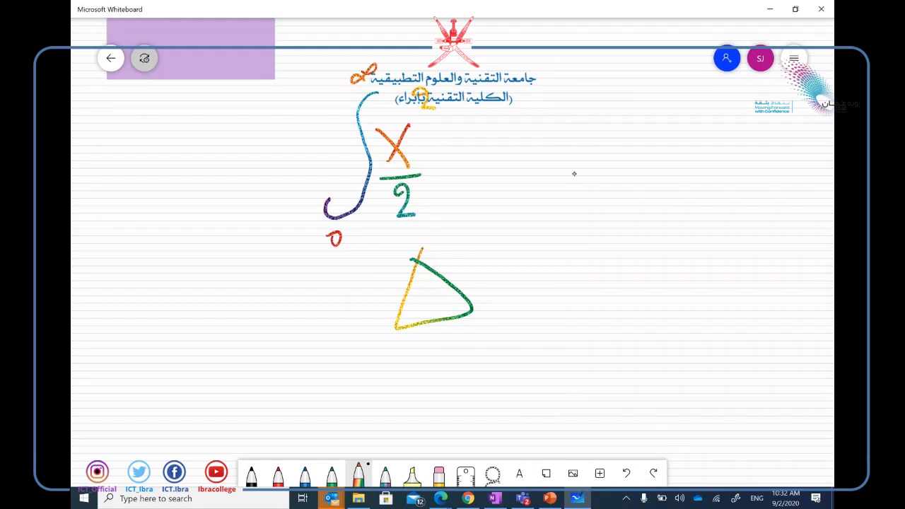
{"action": "mouse_move", "coordinate": [569, 173]}
{"action": "left_mouse_down"}
{"action": "mouse_move", "coordinate": [601, 242]}
{"action": "mouse_move", "coordinate": [566, 178]}
{"action": "left_mouse_up"}
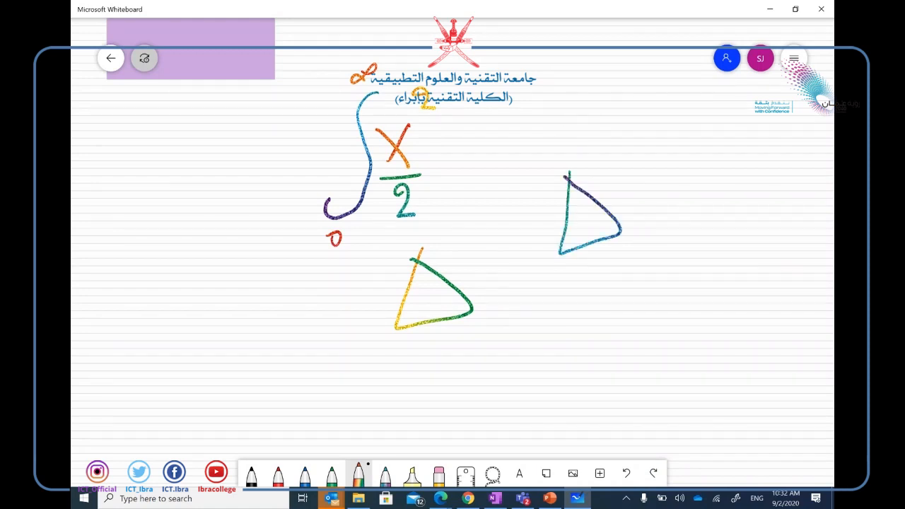
Draw another triangle, an ellipse, a square and a diamond, then reopen the board settings.
{"action": "left_click", "coordinate": [793, 58]}
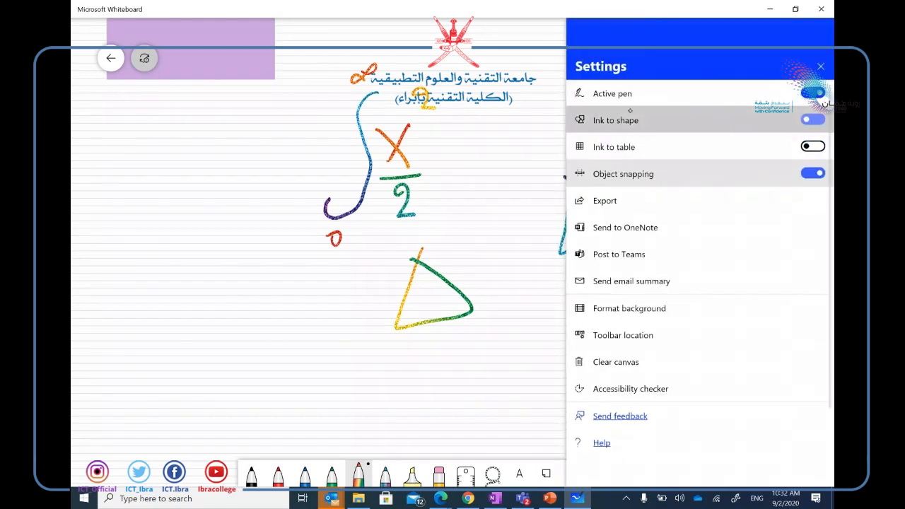
{"action": "left_click", "coordinate": [508, 155]}
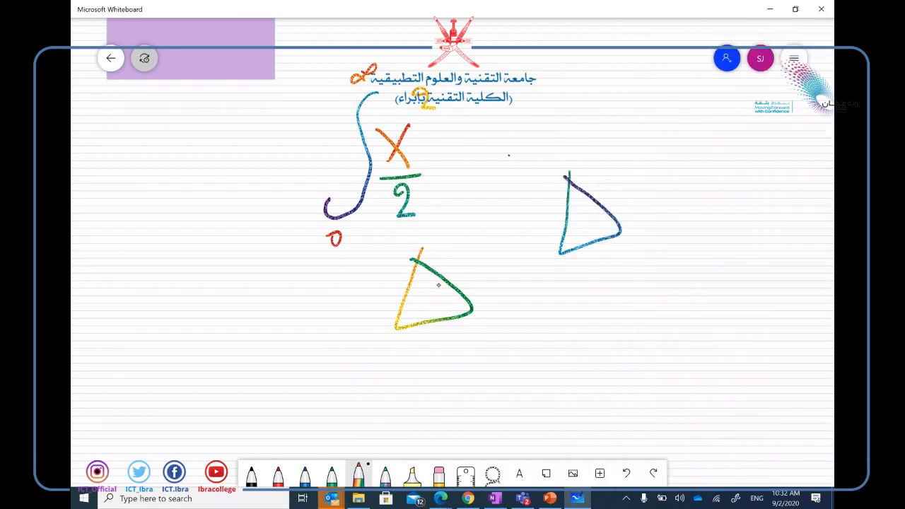
{"action": "mouse_move", "coordinate": [586, 290]}
{"action": "left_mouse_down"}
{"action": "mouse_move", "coordinate": [560, 356]}
{"action": "mouse_move", "coordinate": [576, 350]}
{"action": "mouse_move", "coordinate": [560, 355]}
{"action": "left_mouse_up"}
{"action": "mouse_move", "coordinate": [703, 202]}
{"action": "left_mouse_down"}
{"action": "mouse_move", "coordinate": [744, 219]}
{"action": "mouse_move", "coordinate": [705, 201]}
{"action": "left_mouse_up"}
{"action": "mouse_move", "coordinate": [600, 64]}
{"action": "left_mouse_down"}
{"action": "mouse_move", "coordinate": [539, 116]}
{"action": "mouse_move", "coordinate": [602, 64]}
{"action": "left_mouse_up"}
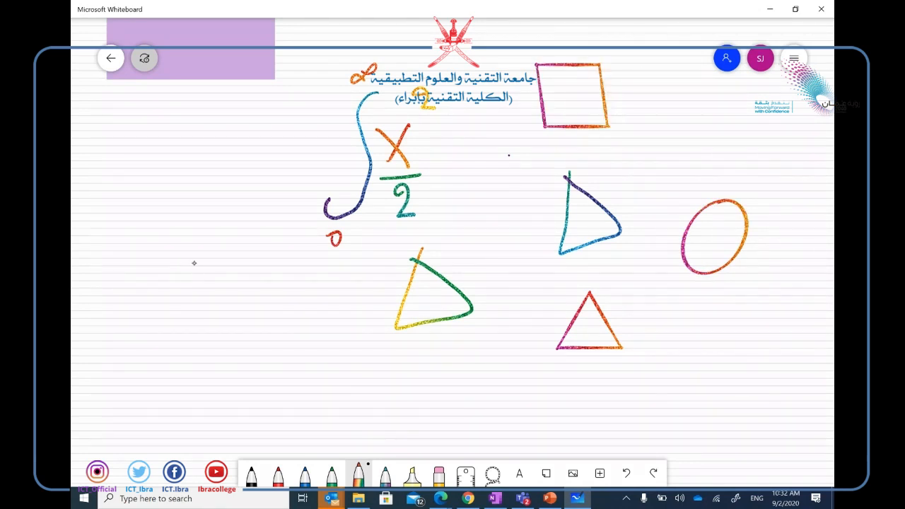
{"action": "mouse_move", "coordinate": [182, 313]}
{"action": "left_mouse_down"}
{"action": "mouse_move", "coordinate": [202, 259]}
{"action": "mouse_move", "coordinate": [227, 359]}
{"action": "mouse_move", "coordinate": [182, 311]}
{"action": "left_mouse_up"}
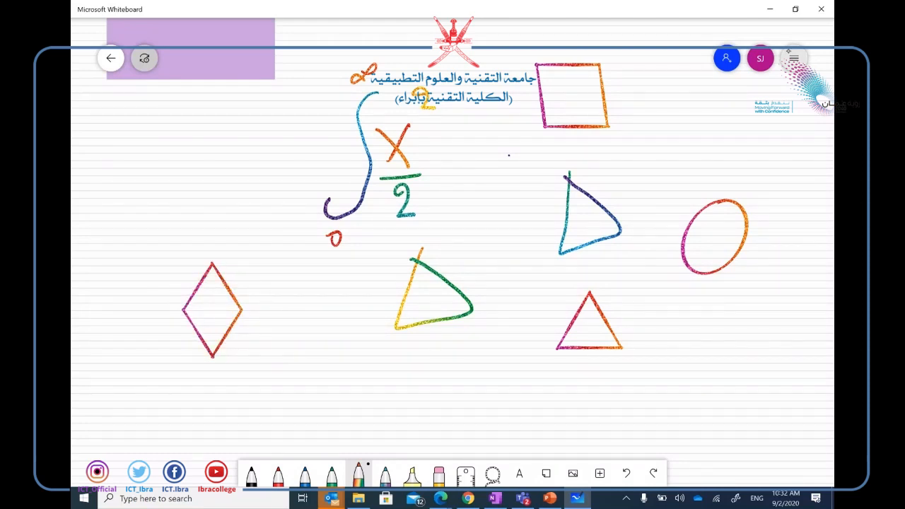
{"action": "left_click", "coordinate": [793, 58]}
Turn on ink-to-table conversion in the board settings after a trial rectangle.
{"action": "left_click", "coordinate": [626, 145]}
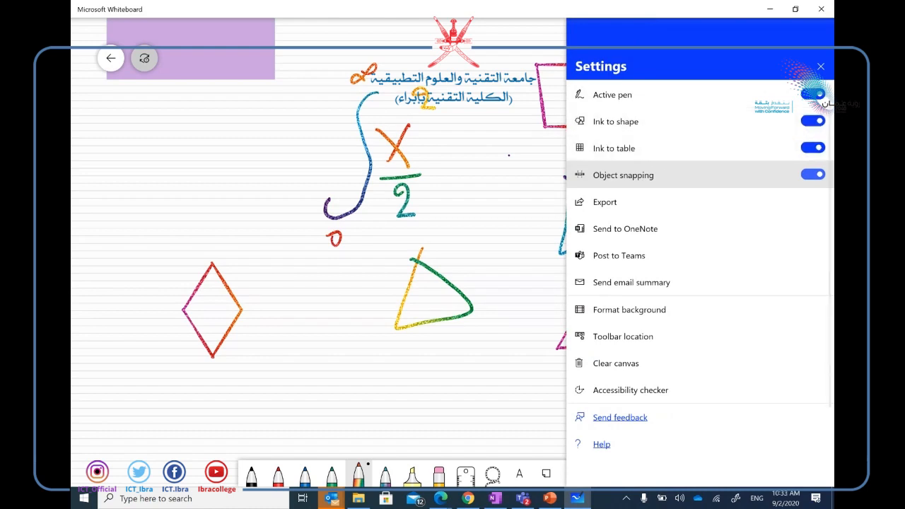
{"action": "left_click", "coordinate": [625, 147]}
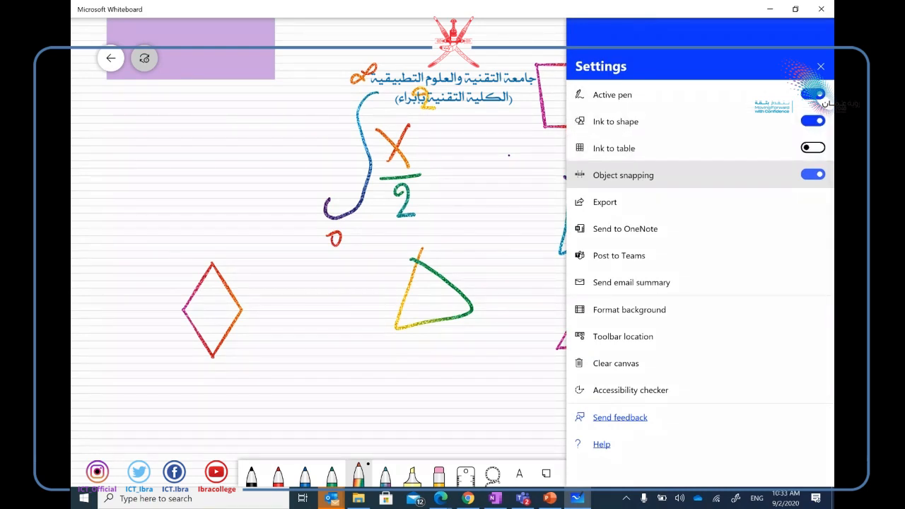
{"action": "mouse_move", "coordinate": [470, 351]}
{"action": "left_mouse_down"}
{"action": "mouse_move", "coordinate": [376, 380]}
{"action": "mouse_move", "coordinate": [494, 425]}
{"action": "mouse_move", "coordinate": [477, 346]}
{"action": "mouse_move", "coordinate": [453, 351]}
{"action": "left_mouse_up"}
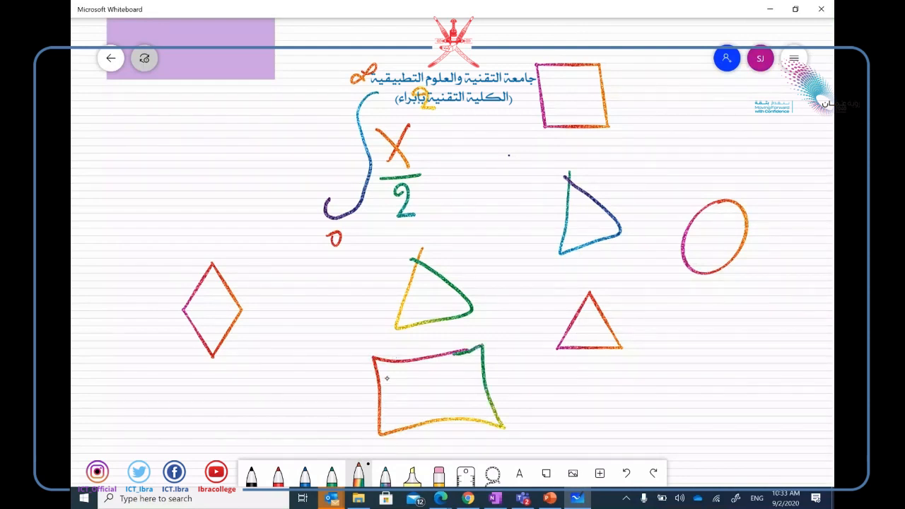
{"action": "left_click", "coordinate": [793, 58]}
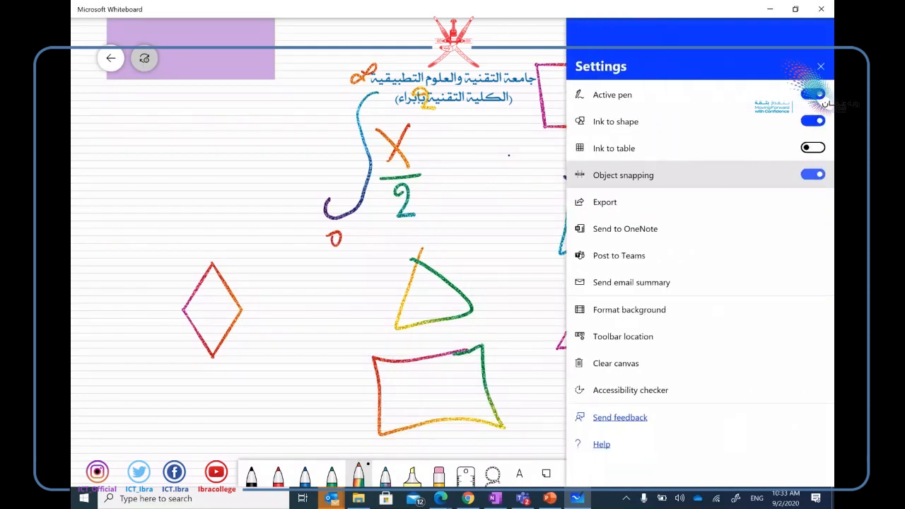
{"action": "left_click", "coordinate": [810, 144]}
{"action": "left_click", "coordinate": [820, 66]}
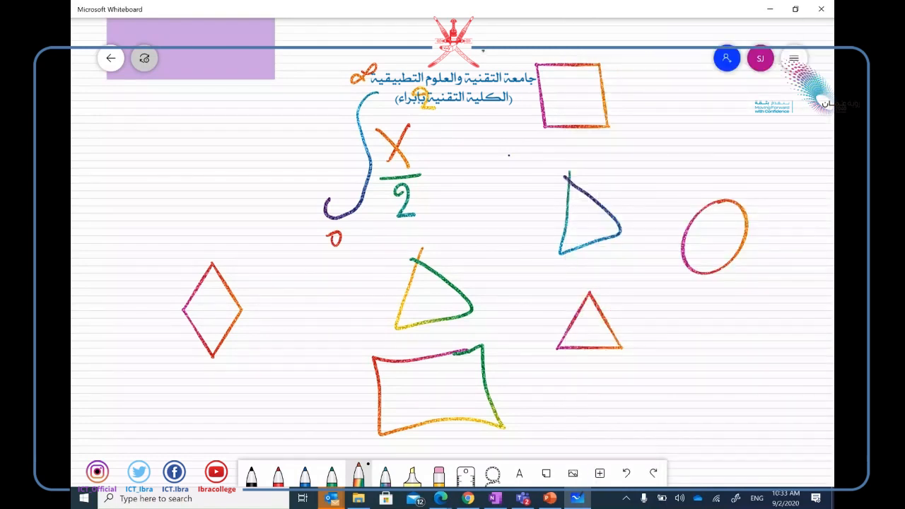
Erase the old triangles and integral, then draw a table outline with two column and two row dividers.
{"action": "mouse_move", "coordinate": [406, 212]}
{"action": "left_mouse_down"}
{"action": "mouse_move", "coordinate": [403, 316]}
{"action": "mouse_move", "coordinate": [420, 306]}
{"action": "mouse_move", "coordinate": [452, 432]}
{"action": "left_mouse_up"}
{"action": "mouse_move", "coordinate": [637, 270]}
{"action": "left_mouse_down"}
{"action": "mouse_move", "coordinate": [614, 200]}
{"action": "mouse_move", "coordinate": [508, 113]}
{"action": "mouse_move", "coordinate": [407, 53]}
{"action": "mouse_move", "coordinate": [420, 231]}
{"action": "left_mouse_up"}
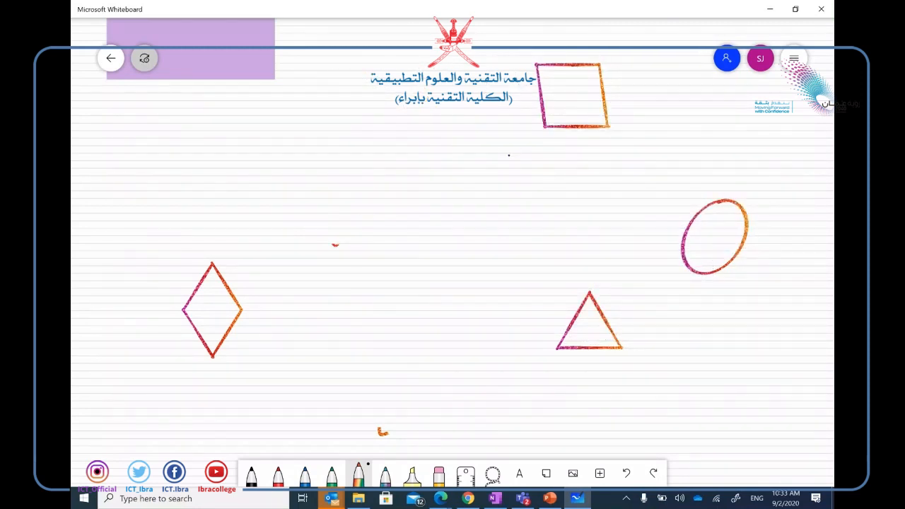
{"action": "mouse_move", "coordinate": [523, 155]}
{"action": "left_mouse_down"}
{"action": "mouse_move", "coordinate": [377, 192]}
{"action": "mouse_move", "coordinate": [551, 269]}
{"action": "mouse_move", "coordinate": [558, 152]}
{"action": "mouse_move", "coordinate": [510, 160]}
{"action": "left_mouse_up"}
{"action": "left_click_drag", "start_coordinate": [416, 157], "coordinate": [417, 279]}
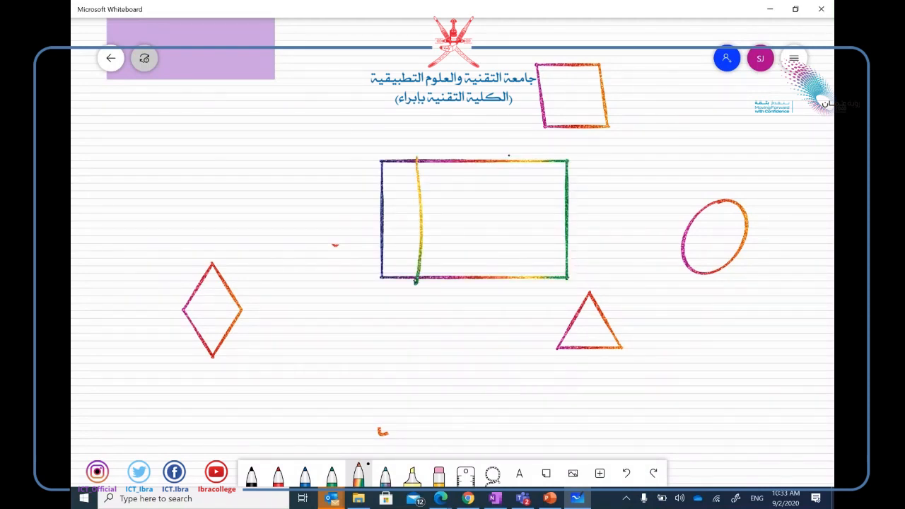
{"action": "left_click_drag", "start_coordinate": [488, 162], "coordinate": [496, 281]}
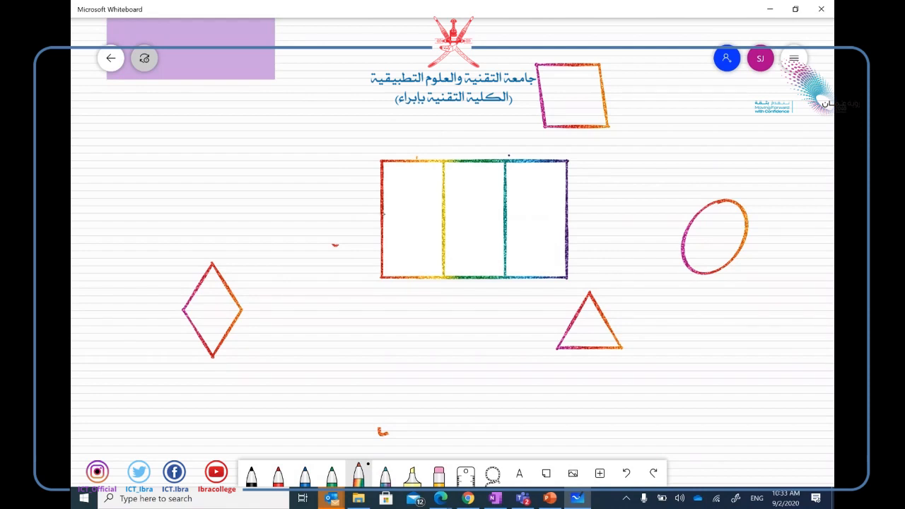
{"action": "left_click_drag", "start_coordinate": [374, 215], "coordinate": [570, 210]}
{"action": "left_click_drag", "start_coordinate": [373, 241], "coordinate": [569, 237]}
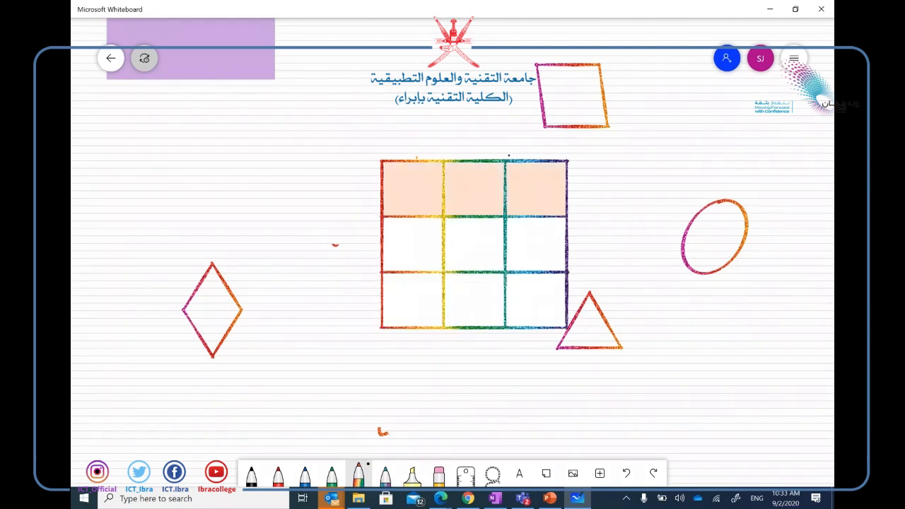
Try and erase strokes in the table's header row, then reopen the board settings.
{"action": "mouse_move", "coordinate": [384, 164]}
{"action": "left_mouse_down"}
{"action": "mouse_move", "coordinate": [323, 161]}
{"action": "mouse_move", "coordinate": [381, 177]}
{"action": "mouse_move", "coordinate": [385, 115]}
{"action": "left_mouse_up"}
{"action": "mouse_move", "coordinate": [396, 126]}
{"action": "left_mouse_down"}
{"action": "mouse_move", "coordinate": [397, 137]}
{"action": "mouse_move", "coordinate": [341, 182]}
{"action": "mouse_move", "coordinate": [387, 122]}
{"action": "left_mouse_up"}
{"action": "mouse_move", "coordinate": [407, 154]}
{"action": "left_mouse_down"}
{"action": "mouse_move", "coordinate": [407, 212]}
{"action": "mouse_move", "coordinate": [420, 187]}
{"action": "mouse_move", "coordinate": [511, 182]}
{"action": "left_mouse_up"}
{"action": "left_click_drag", "start_coordinate": [410, 144], "coordinate": [408, 229]}
{"action": "mouse_move", "coordinate": [350, 190]}
{"action": "left_mouse_down"}
{"action": "mouse_move", "coordinate": [366, 189]}
{"action": "mouse_move", "coordinate": [305, 190]}
{"action": "left_mouse_up"}
{"action": "left_click_drag", "start_coordinate": [399, 188], "coordinate": [552, 183]}
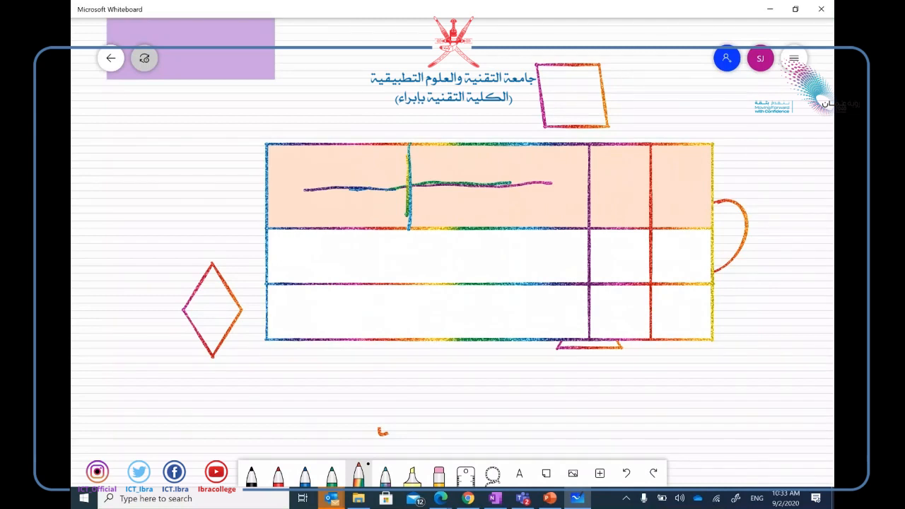
{"action": "mouse_move", "coordinate": [416, 204]}
{"action": "left_mouse_down"}
{"action": "mouse_move", "coordinate": [414, 177]}
{"action": "mouse_move", "coordinate": [393, 162]}
{"action": "mouse_move", "coordinate": [337, 195]}
{"action": "mouse_move", "coordinate": [486, 183]}
{"action": "mouse_move", "coordinate": [424, 190]}
{"action": "left_mouse_up"}
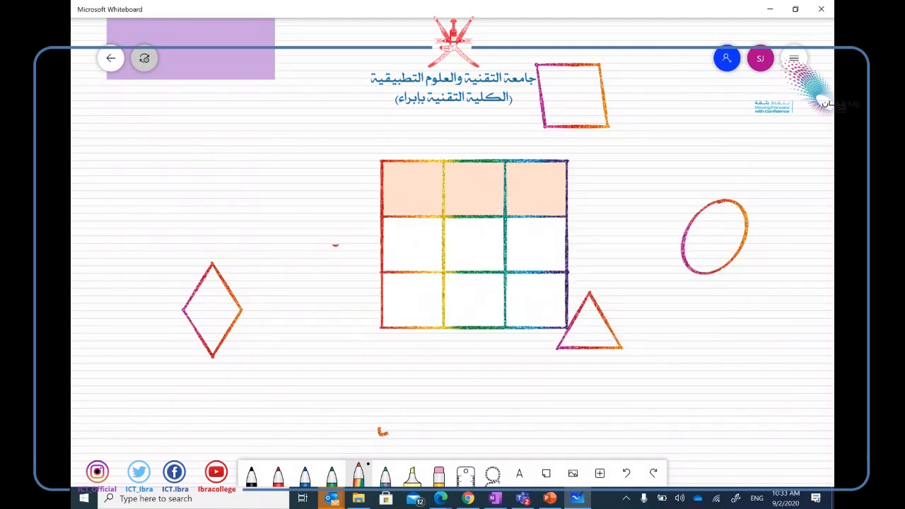
{"action": "mouse_move", "coordinate": [562, 164]}
{"action": "left_mouse_down"}
{"action": "mouse_move", "coordinate": [651, 154]}
{"action": "mouse_move", "coordinate": [558, 162]}
{"action": "left_mouse_up"}
{"action": "left_click", "coordinate": [793, 58]}
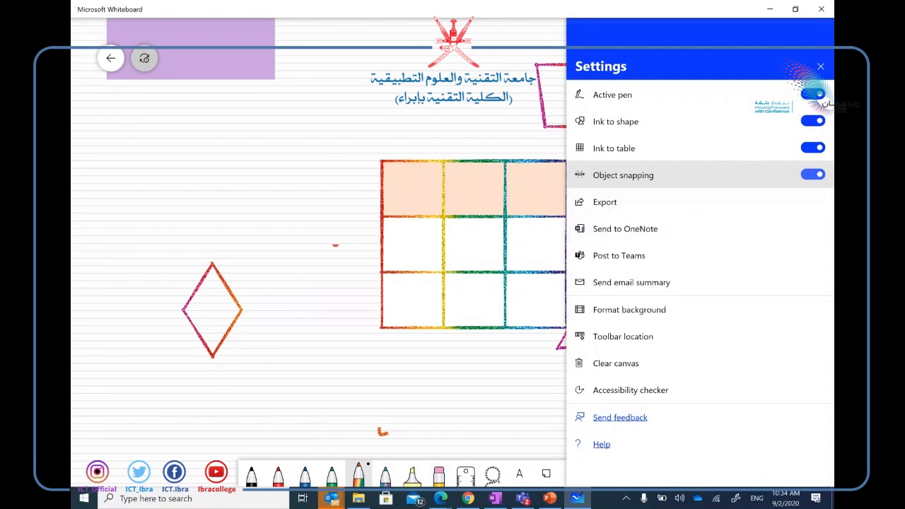
Set the canvas background to the Graph grid under Format background, then close the panel.
{"action": "left_click", "coordinate": [670, 308]}
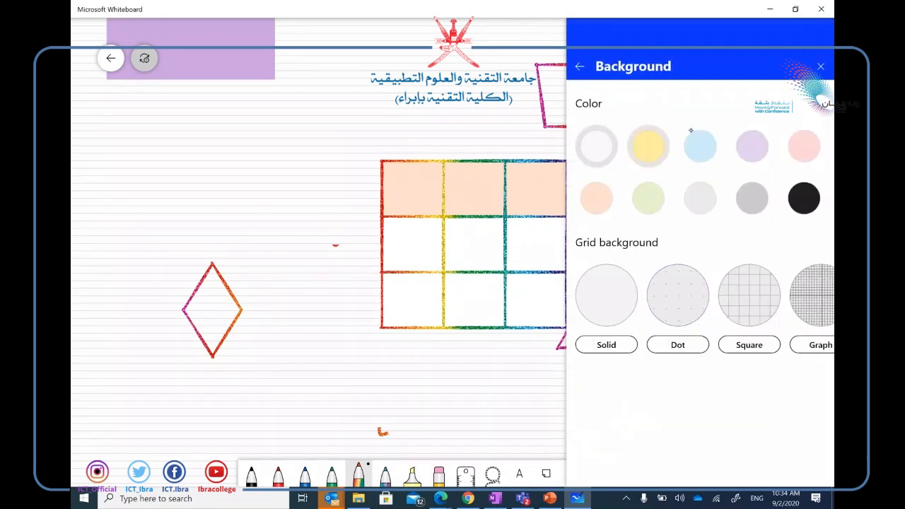
{"action": "left_click", "coordinate": [752, 290]}
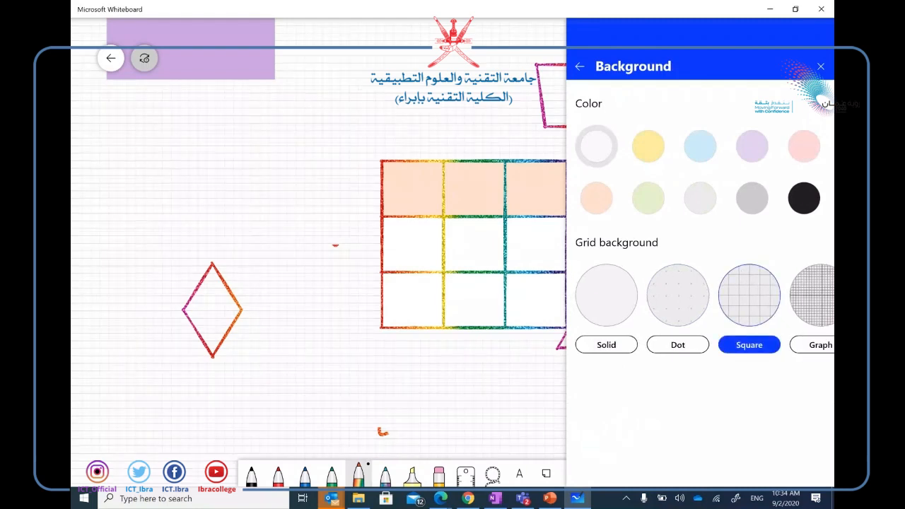
{"action": "left_click_drag", "start_coordinate": [759, 299], "coordinate": [662, 307]}
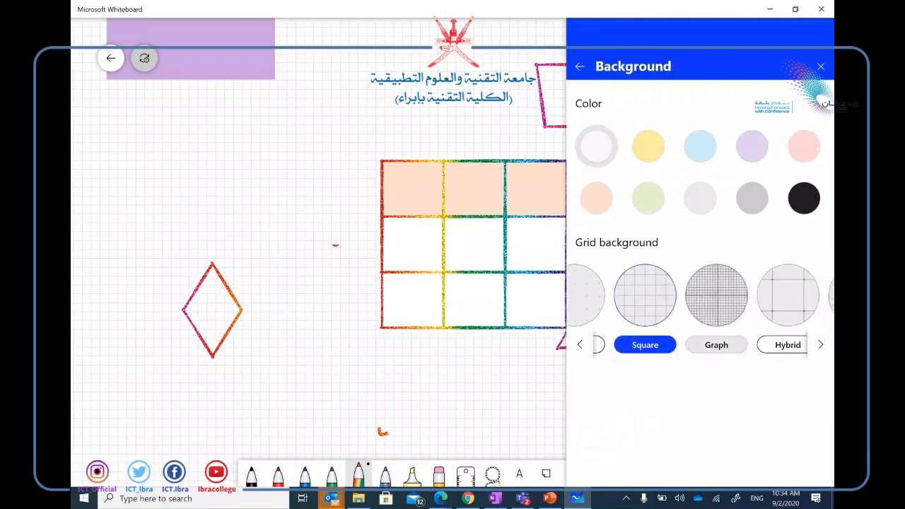
{"action": "left_click", "coordinate": [715, 346]}
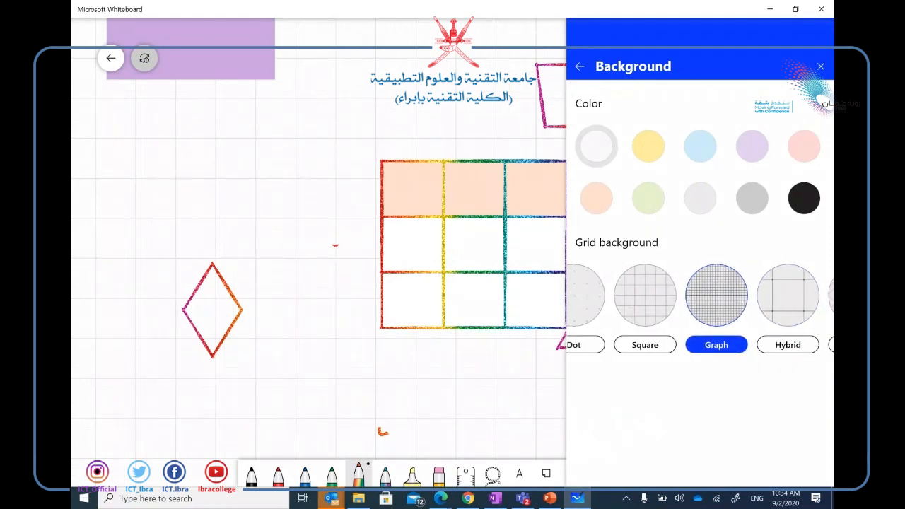
{"action": "left_click", "coordinate": [821, 67]}
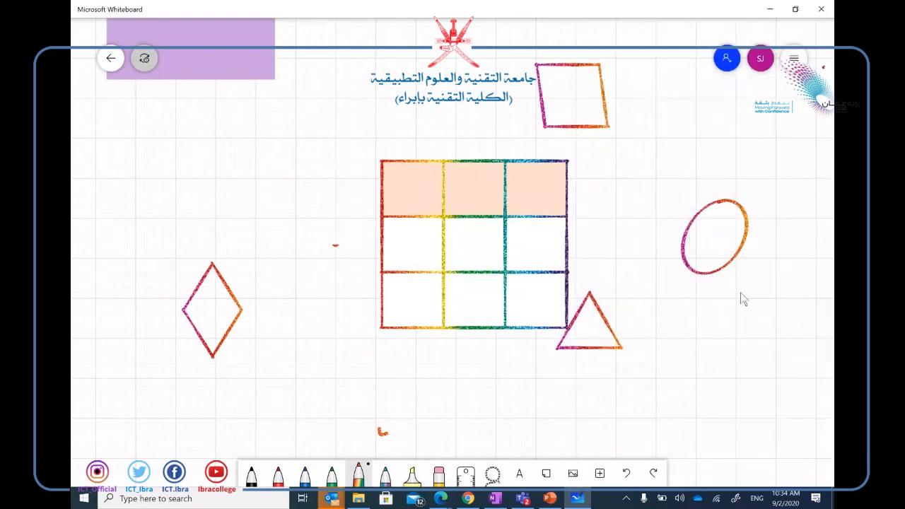
Close Whiteboard, present the Agenda slide, underline the whiteboard item, and advance a slide.
{"action": "left_click", "coordinate": [824, 8]}
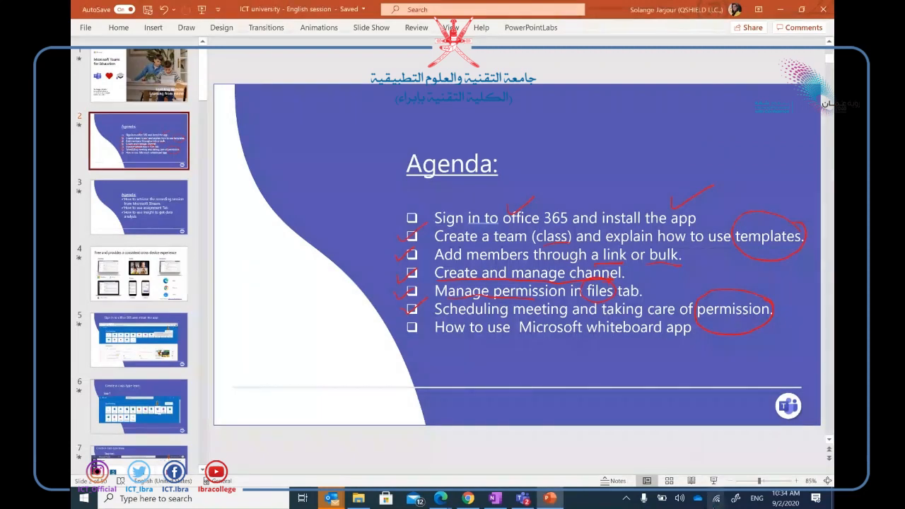
{"action": "left_click", "coordinate": [713, 480]}
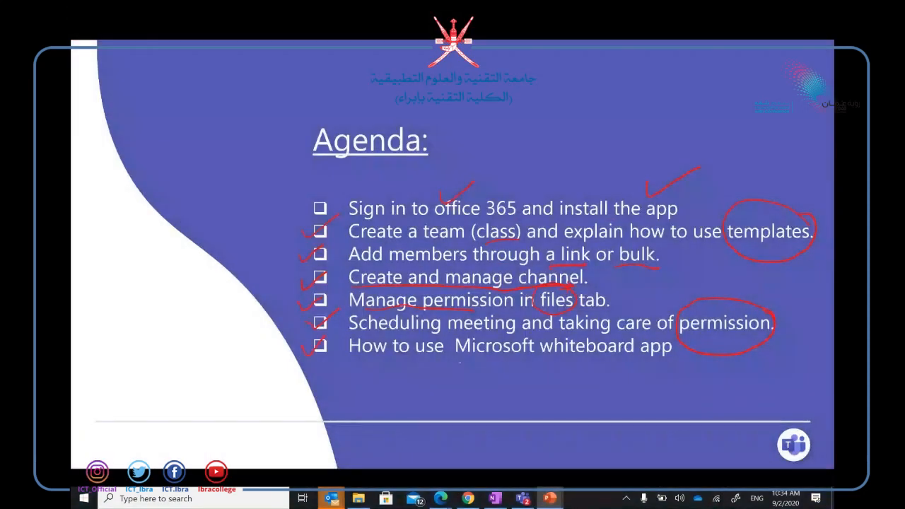
{"action": "left_click_drag", "start_coordinate": [514, 362], "coordinate": [677, 358]}
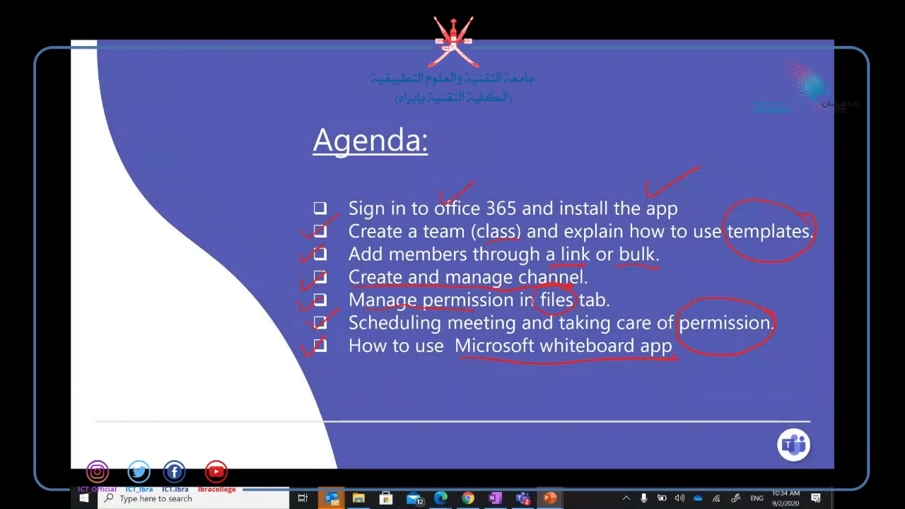
{"action": "key", "text": "Right"}
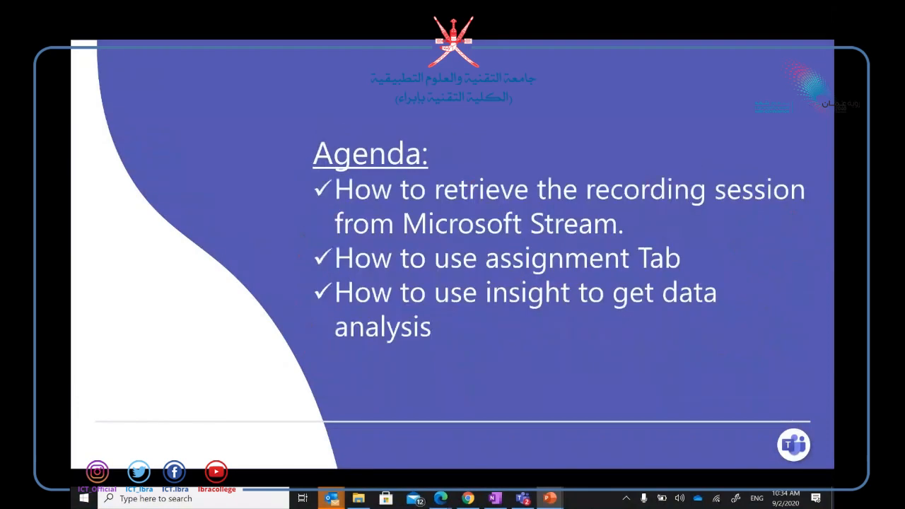
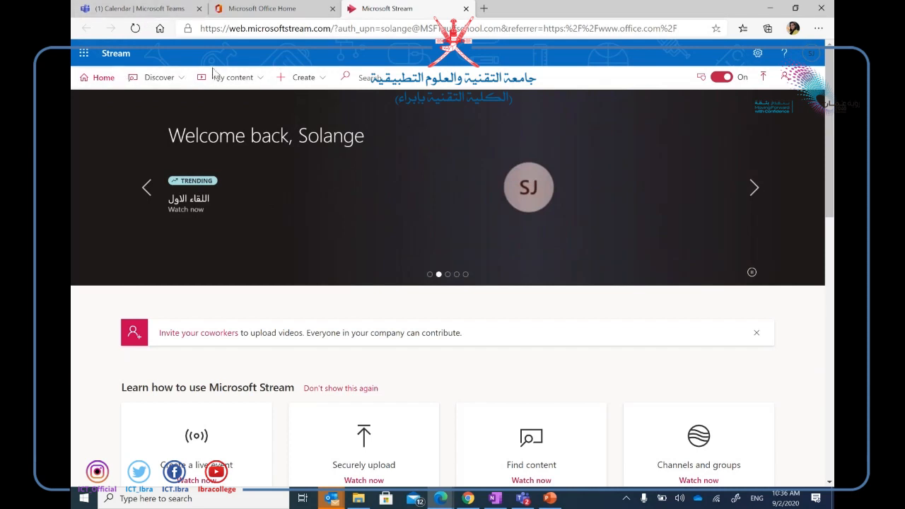
Browse all of the organization's videos, listed by Trending, from the Discover menu.
{"action": "left_click", "coordinate": [151, 84]}
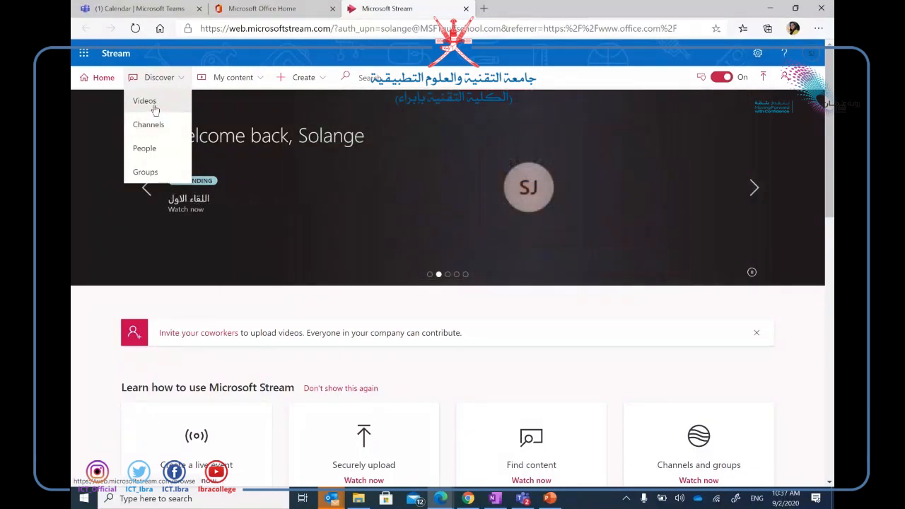
{"action": "left_click", "coordinate": [154, 106]}
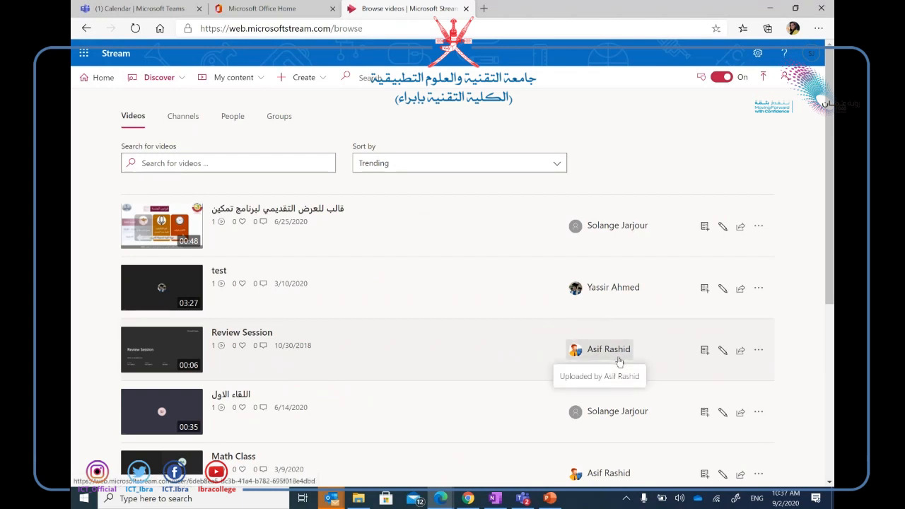
Open the Review Session video and let the 0:06 clip play to its end.
{"action": "left_click", "coordinate": [167, 355]}
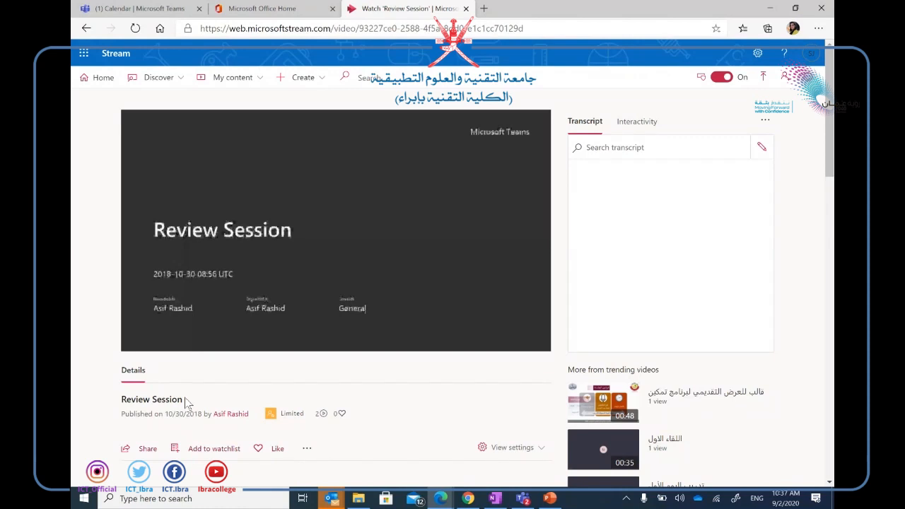
{"action": "mouse_move", "coordinate": [284, 263]}
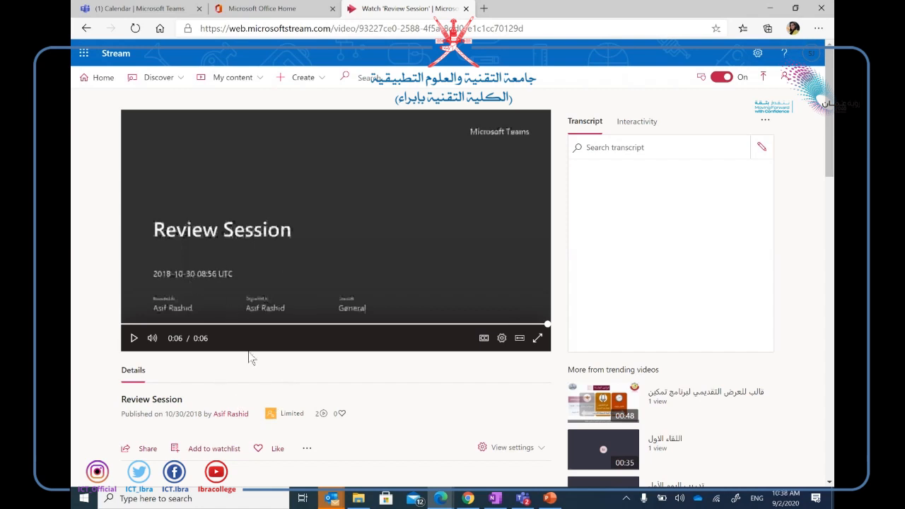
List your own uploads, such as math class 5-2 (lesson 1), under My content > Videos.
{"action": "left_click", "coordinate": [229, 83]}
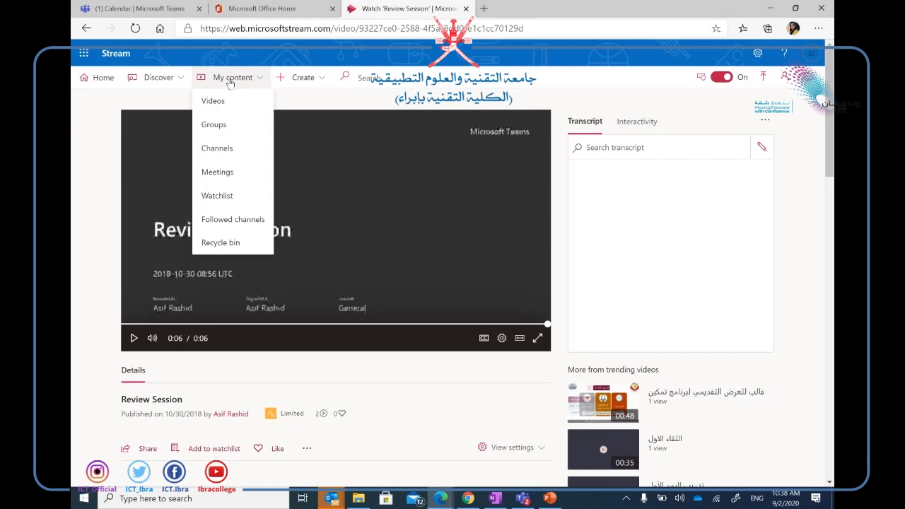
{"action": "left_click", "coordinate": [226, 101]}
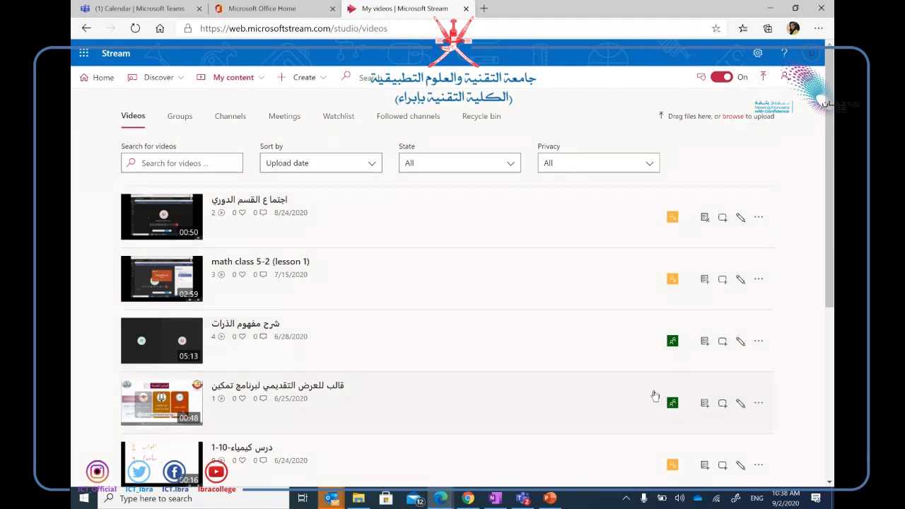
{"action": "mouse_move", "coordinate": [672, 345]}
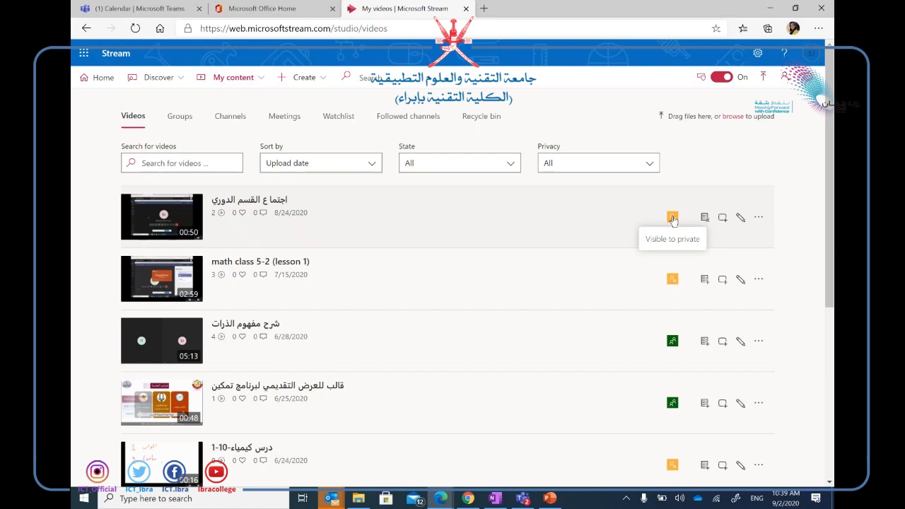
{"action": "left_click", "coordinate": [253, 80]}
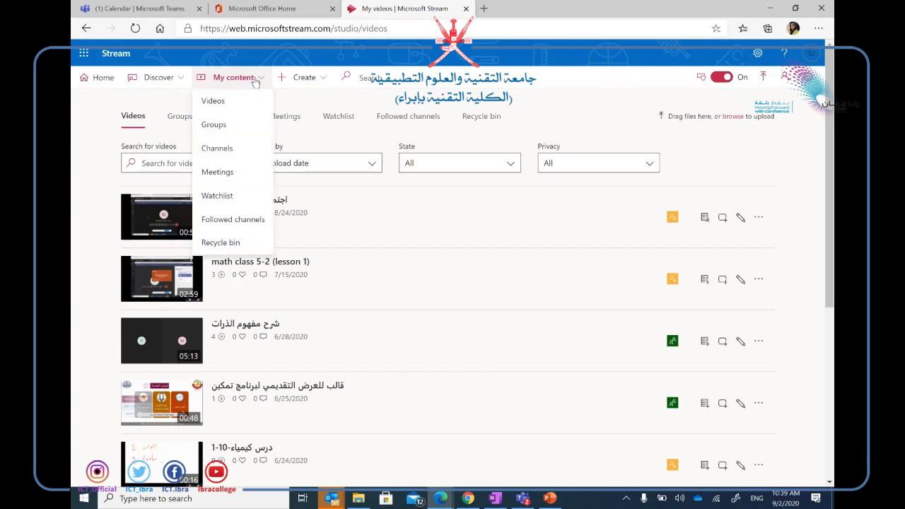
Sort your groups by Date created and open the Research -1 group.
{"action": "left_click", "coordinate": [227, 127]}
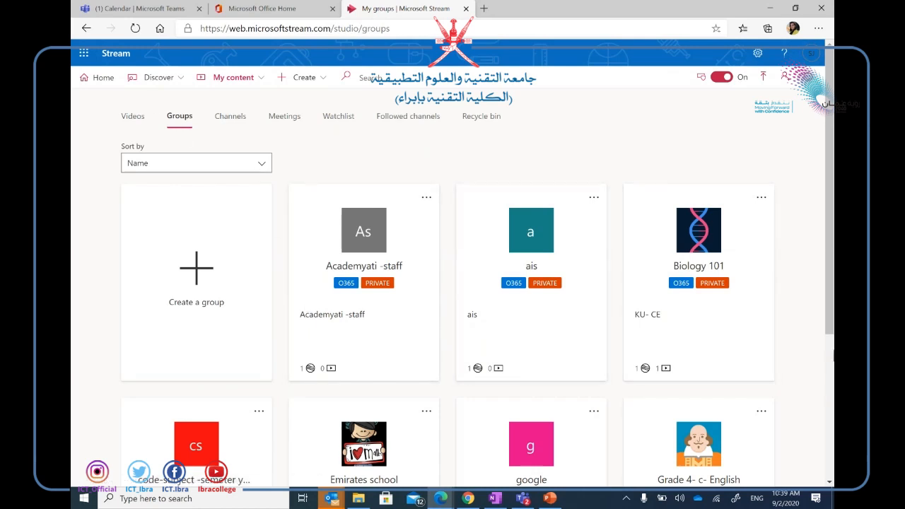
{"action": "scroll", "coordinate": [452, 282], "scroll_direction": "down", "scroll_amount": 5}
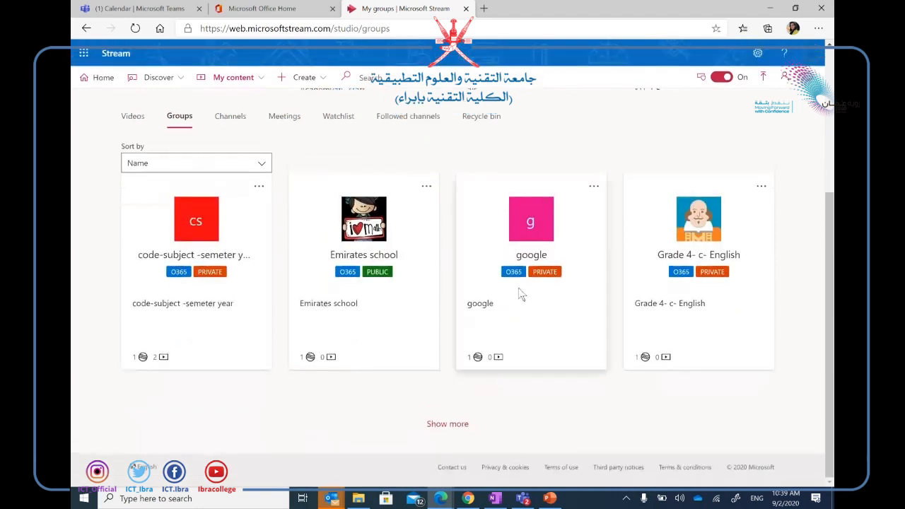
{"action": "left_click", "coordinate": [264, 162]}
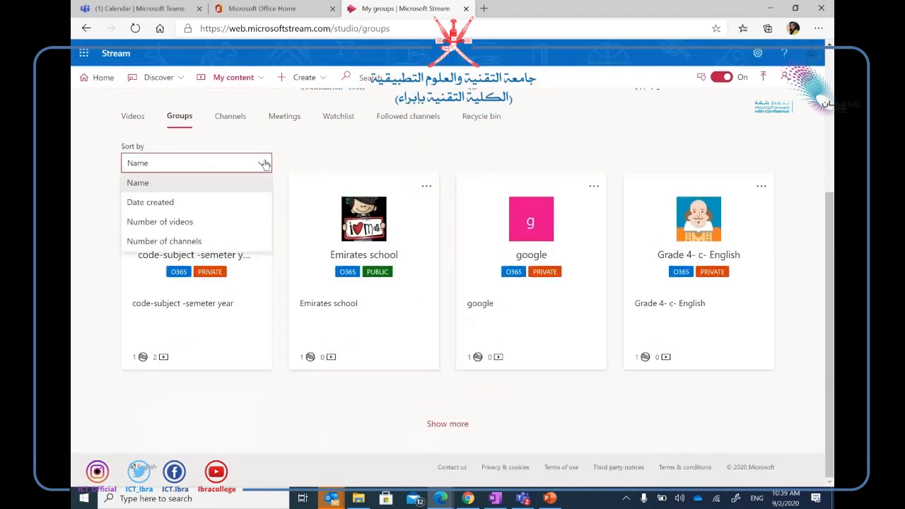
{"action": "left_click", "coordinate": [195, 201]}
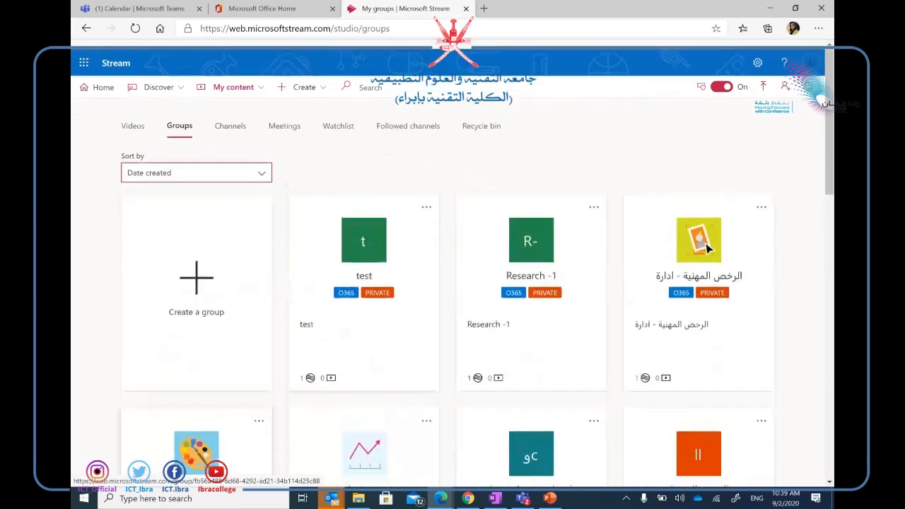
{"action": "left_click", "coordinate": [535, 249]}
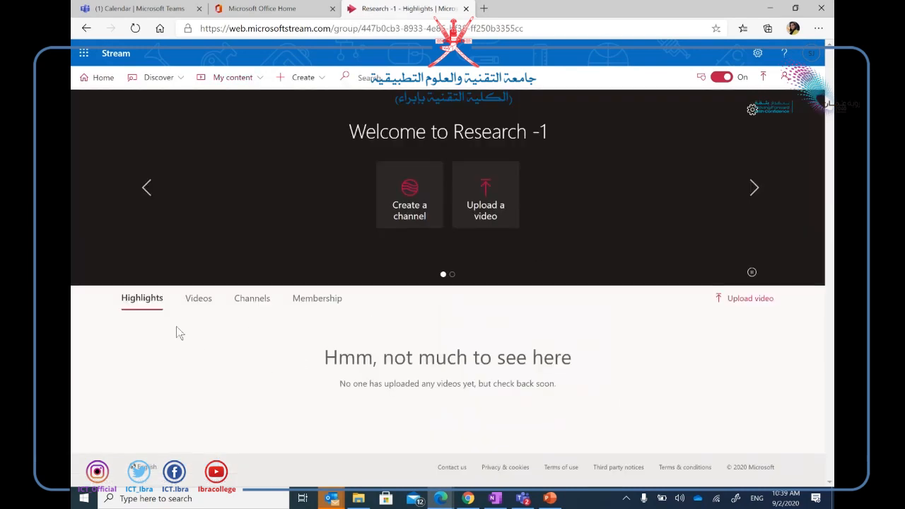
Check the Research -1 group's Videos and Highlights, ending on its empty Channels tab.
{"action": "left_click", "coordinate": [198, 303]}
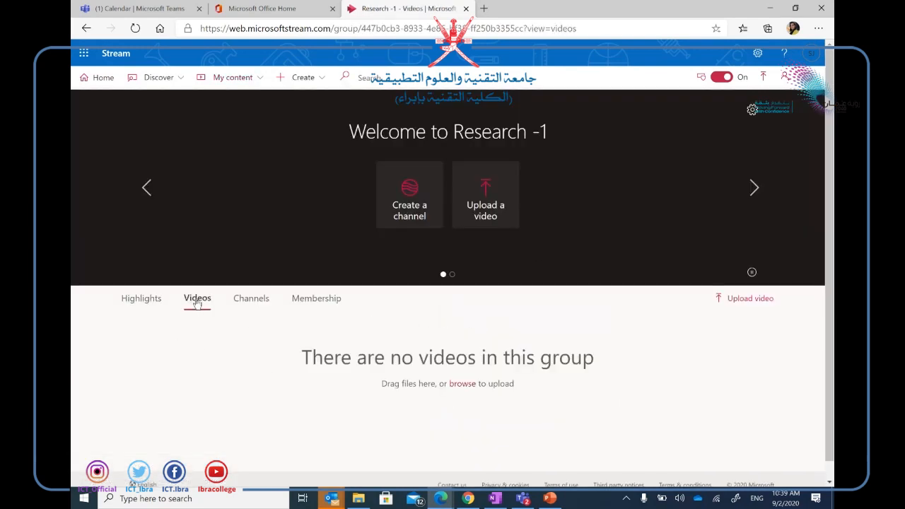
{"action": "left_click", "coordinate": [266, 300]}
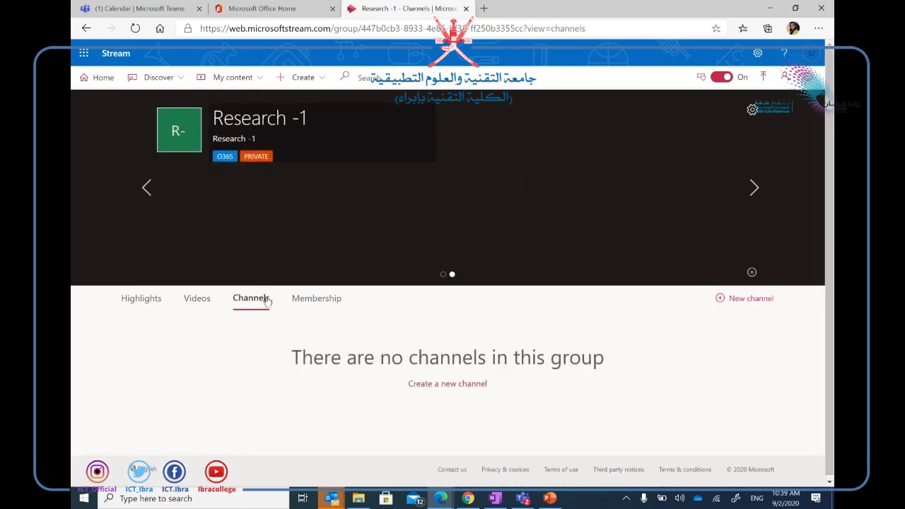
{"action": "left_click", "coordinate": [128, 299]}
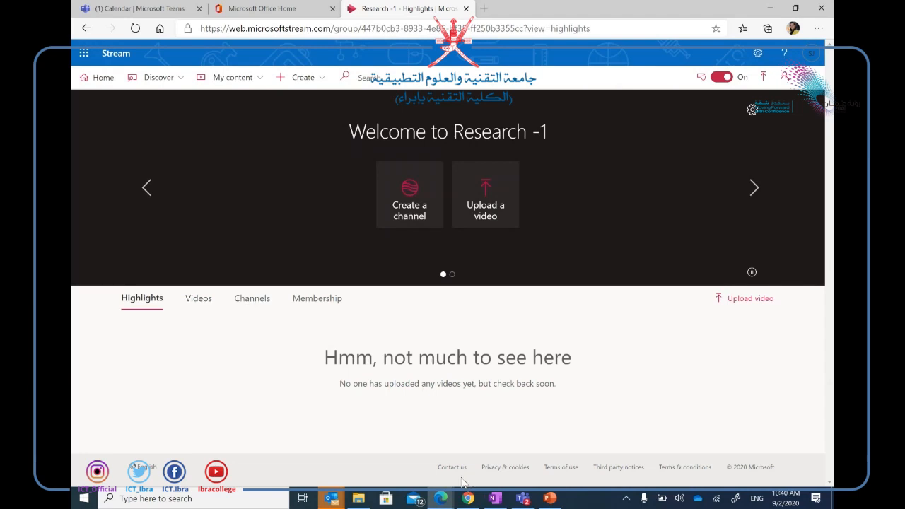
{"action": "left_click", "coordinate": [252, 305]}
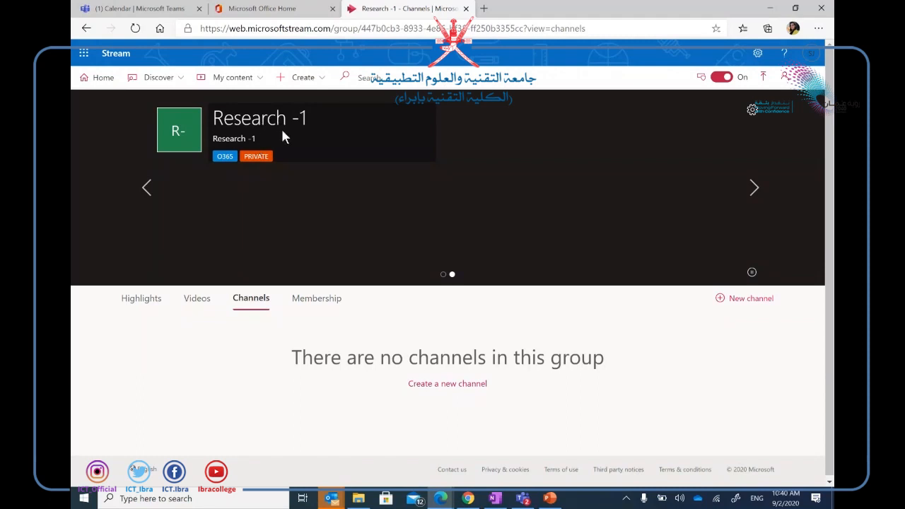
Create a group channel named 'research' in the Research -1 group.
{"action": "left_click", "coordinate": [434, 387]}
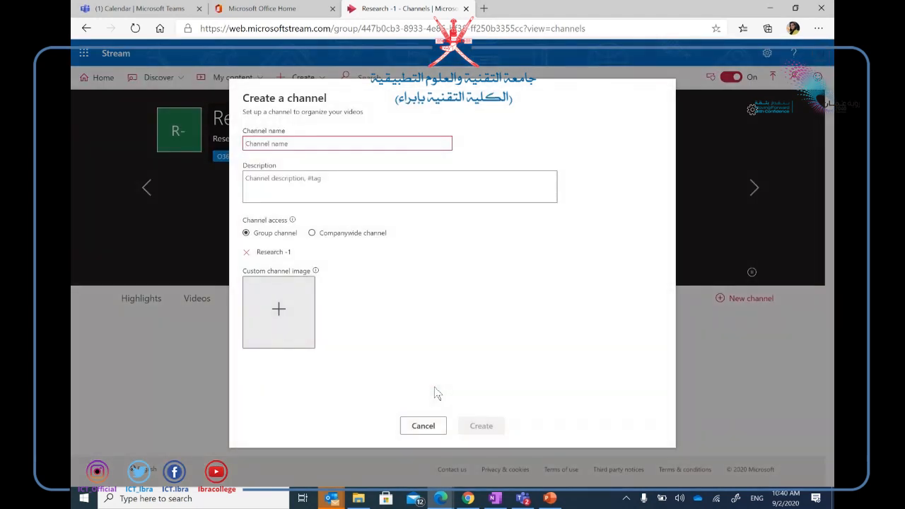
{"action": "type", "text": "re"}
{"action": "key", "text": "BackSpace"}
{"action": "key", "text": "BackSpace"}
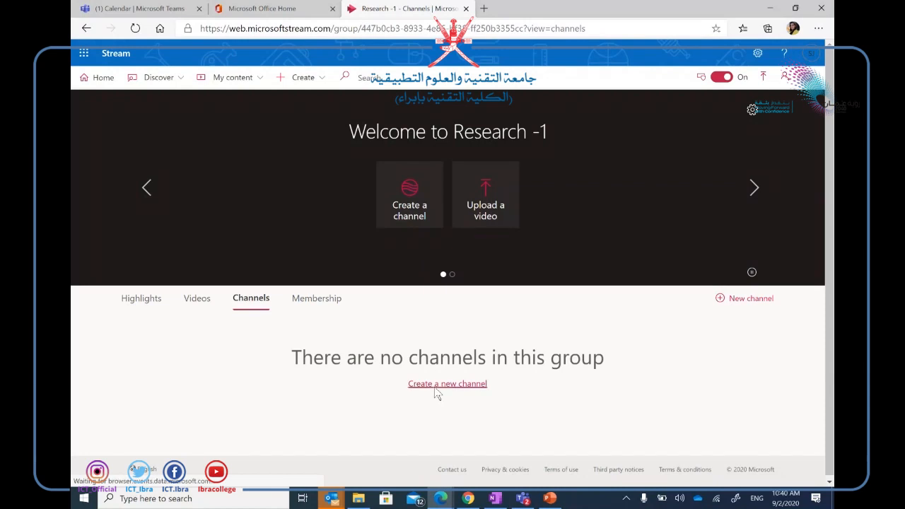
{"action": "left_click", "coordinate": [434, 386]}
{"action": "type", "text": "re"}
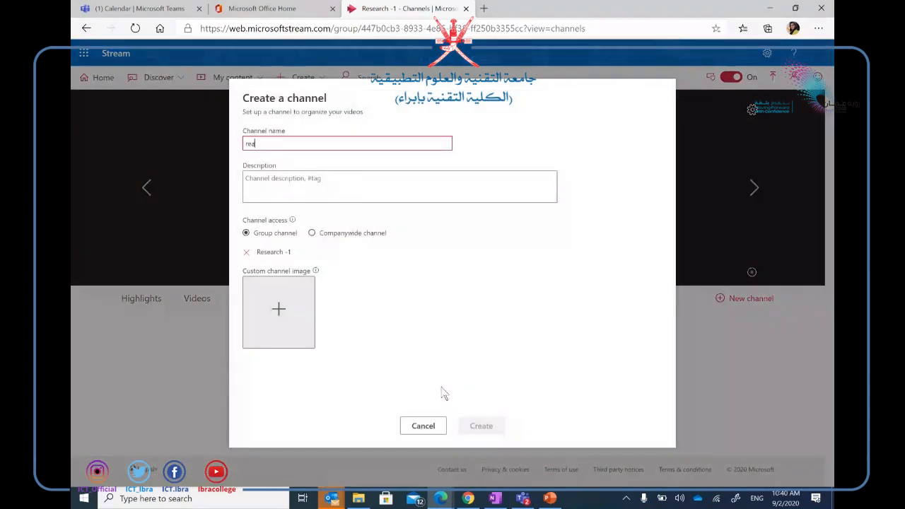
{"action": "type", "text": "search"}
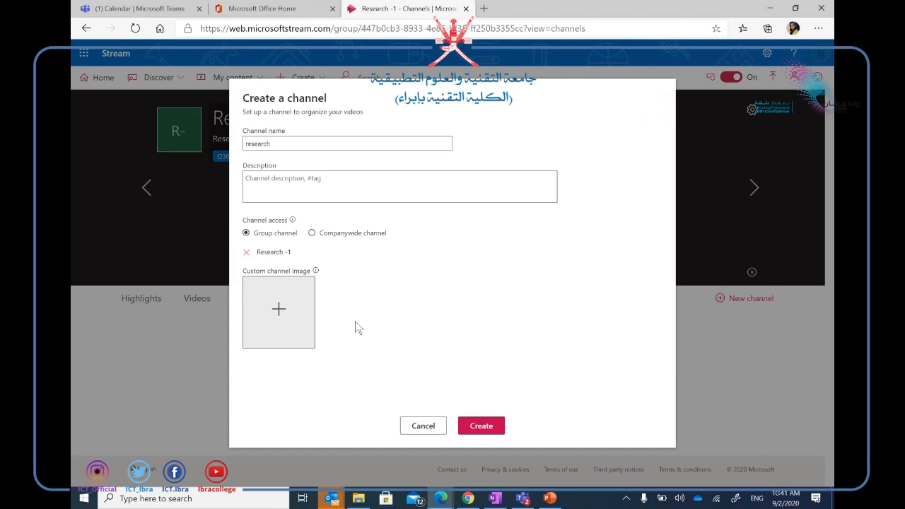
{"action": "left_click", "coordinate": [492, 426]}
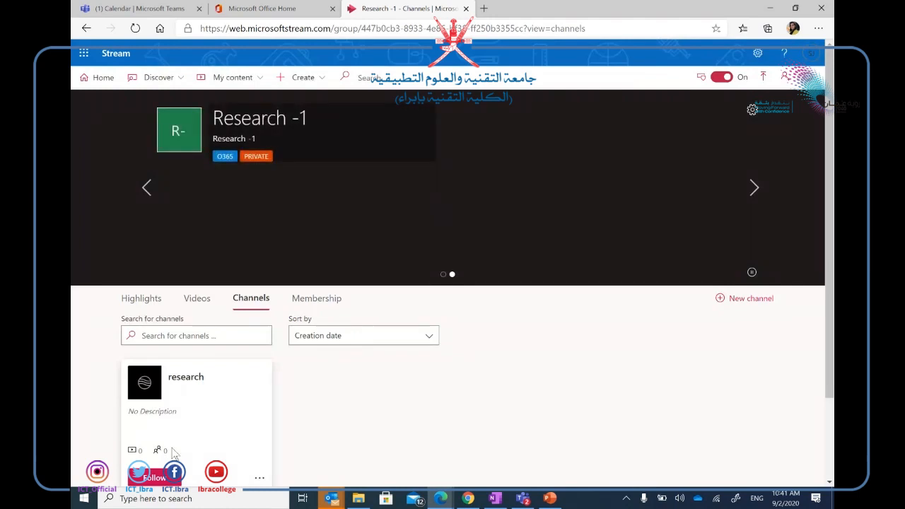
Open and cancel the research channel's edit form, view its empty page, then go to Upload a video.
{"action": "scroll", "coordinate": [831, 282], "scroll_direction": "down", "scroll_amount": 2}
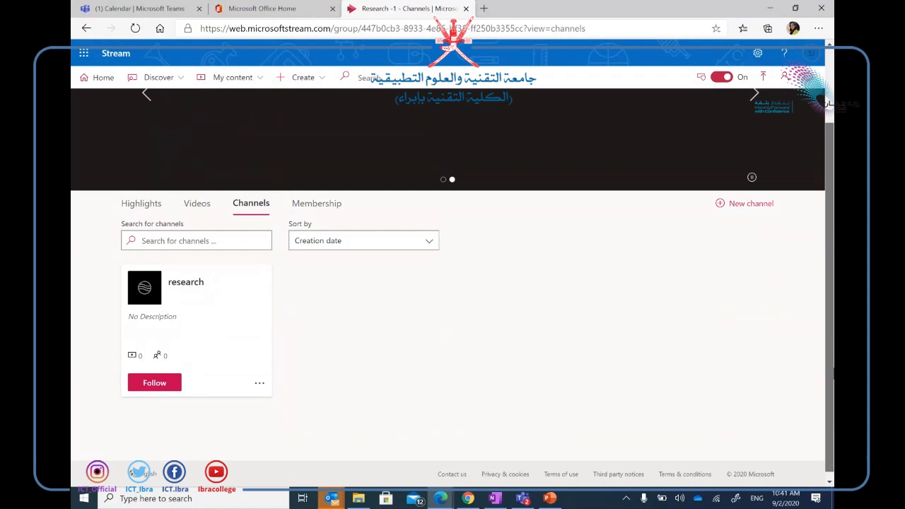
{"action": "left_click", "coordinate": [259, 375]}
{"action": "left_click", "coordinate": [219, 306]}
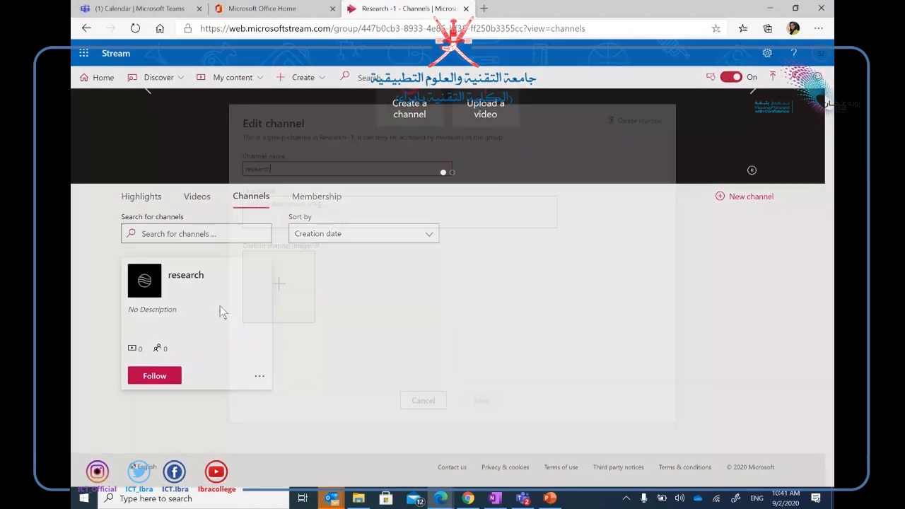
{"action": "left_click", "coordinate": [428, 401]}
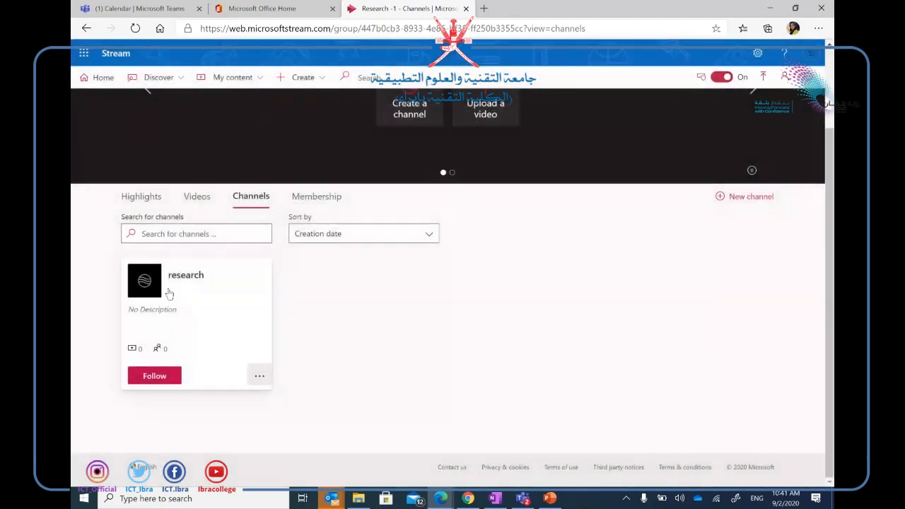
{"action": "left_click", "coordinate": [168, 292]}
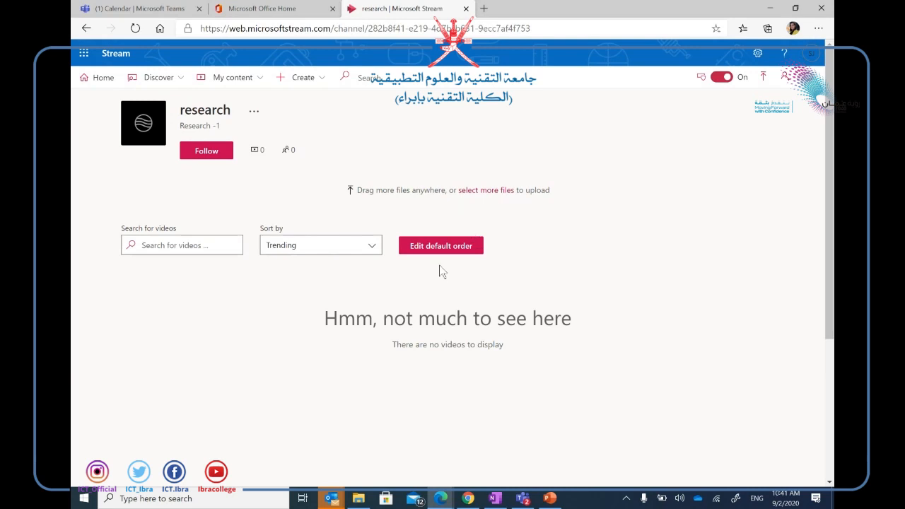
{"action": "left_click", "coordinate": [763, 76]}
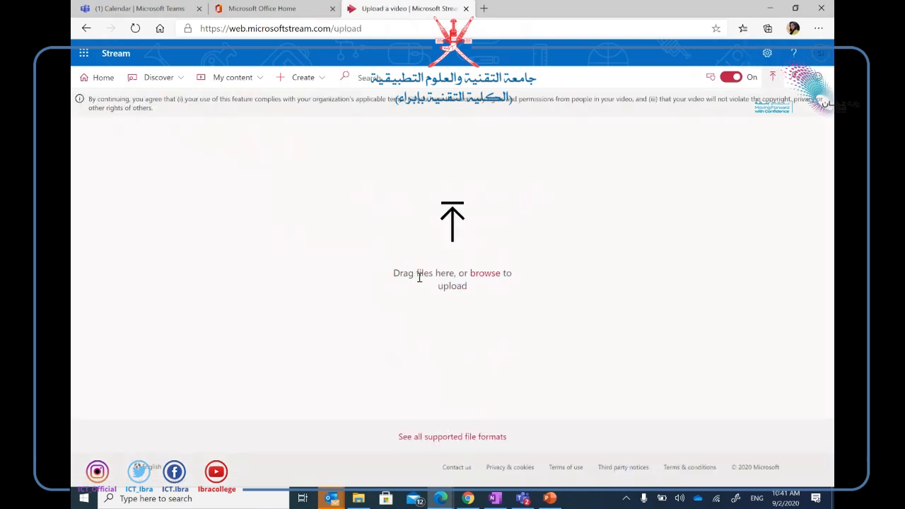
Upload the file 'video' from the Downloads folder.
{"action": "left_click", "coordinate": [485, 273]}
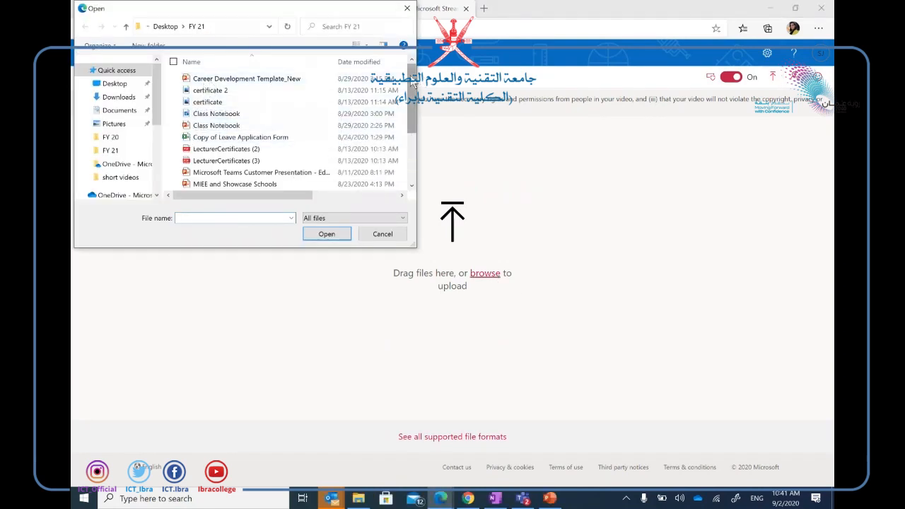
{"action": "scroll", "coordinate": [411, 99], "scroll_direction": "down", "scroll_amount": 3}
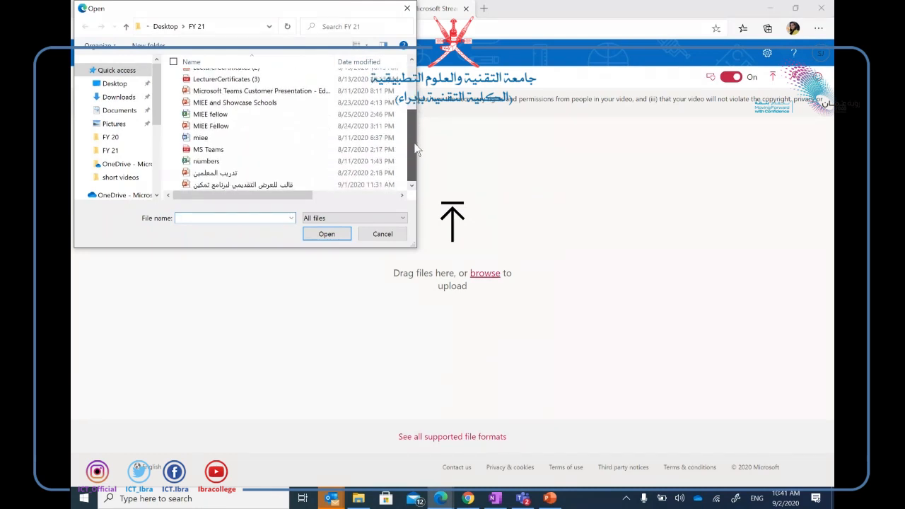
{"action": "left_click", "coordinate": [118, 97]}
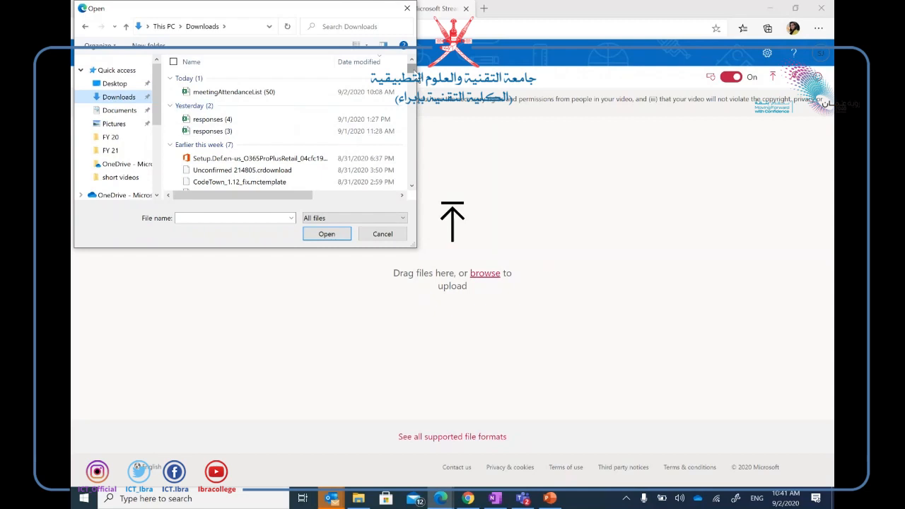
{"action": "scroll", "coordinate": [258, 133], "scroll_direction": "down", "scroll_amount": 5}
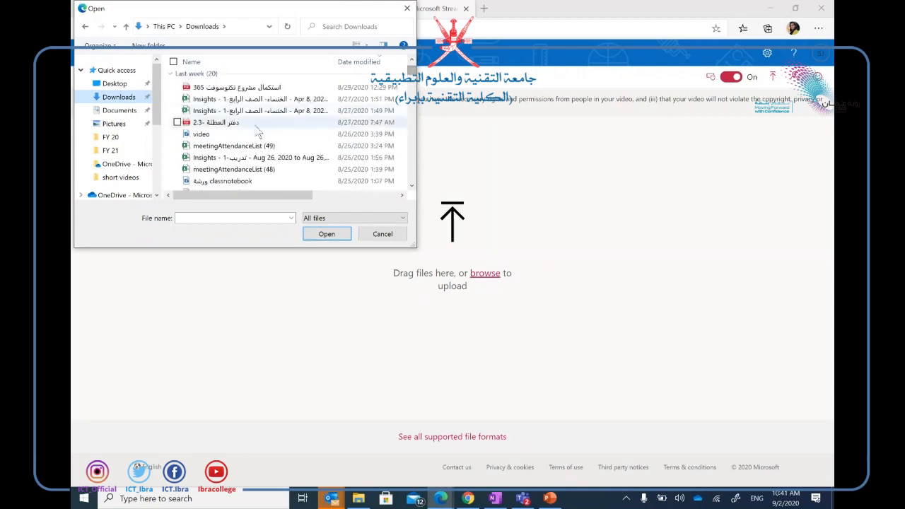
{"action": "left_click", "coordinate": [247, 134]}
{"action": "left_click", "coordinate": [326, 234]}
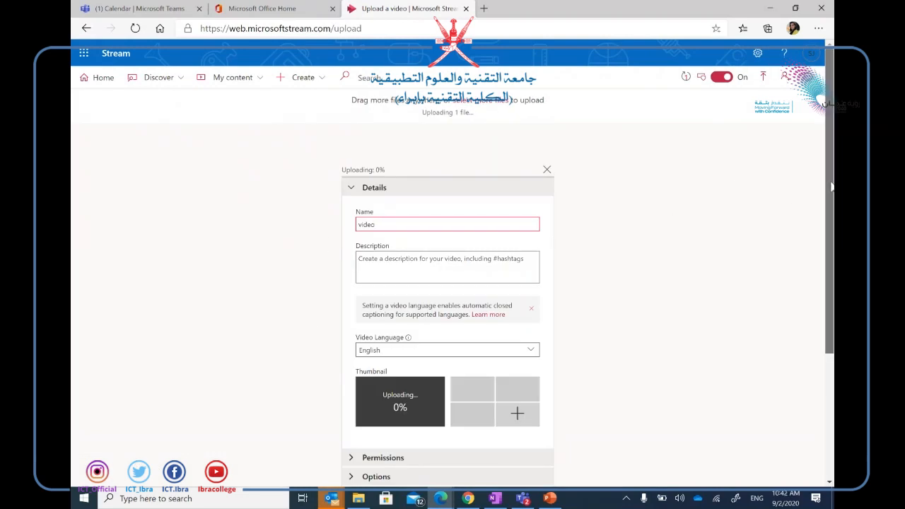
Rename the uploading video to 'lesson 1' and expand its Permissions section.
{"action": "left_click_drag", "start_coordinate": [831, 185], "coordinate": [832, 193]}
{"action": "scroll", "coordinate": [832, 192], "scroll_direction": "down", "scroll_amount": 1}
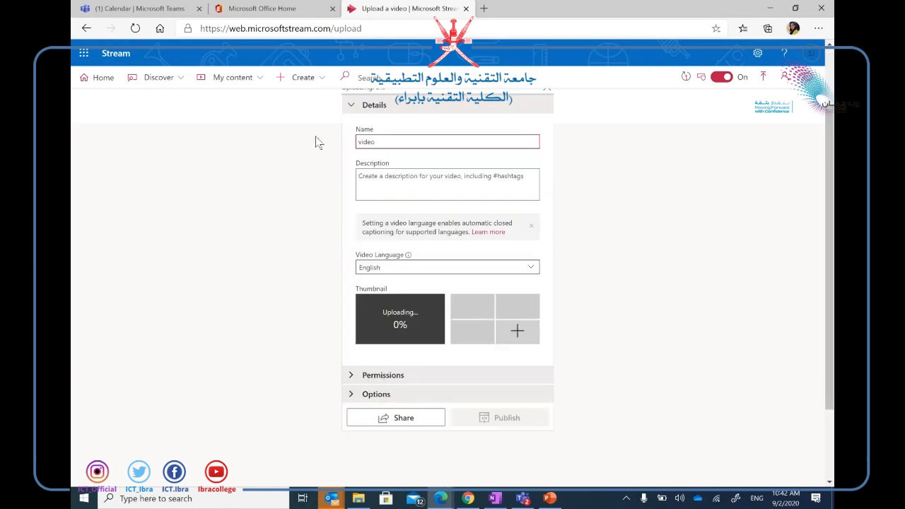
{"action": "double_click", "coordinate": [370, 141]}
{"action": "key", "text": "BackSpace"}
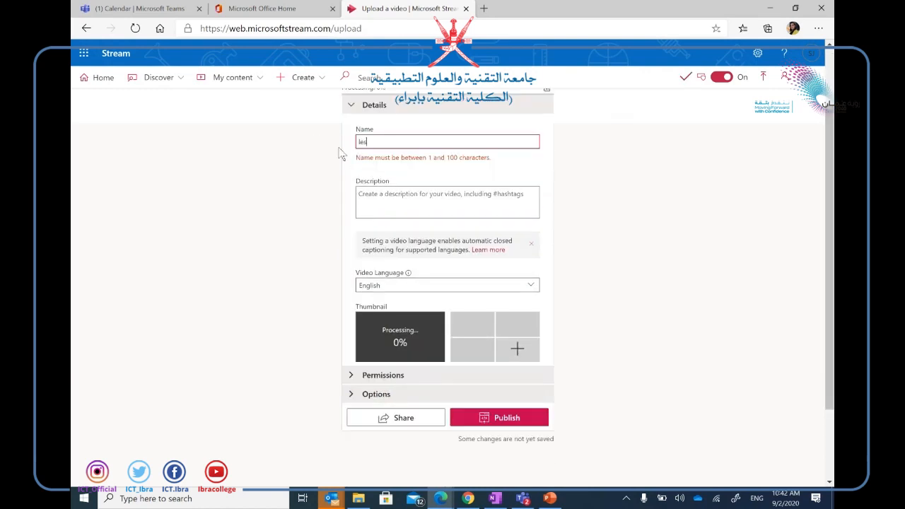
{"action": "type", "text": "lesson 1"}
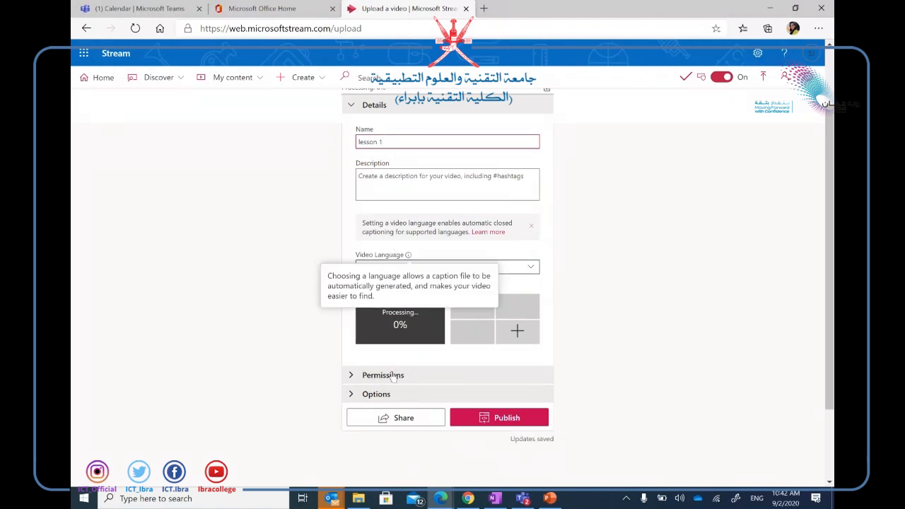
{"action": "left_click", "coordinate": [444, 347]}
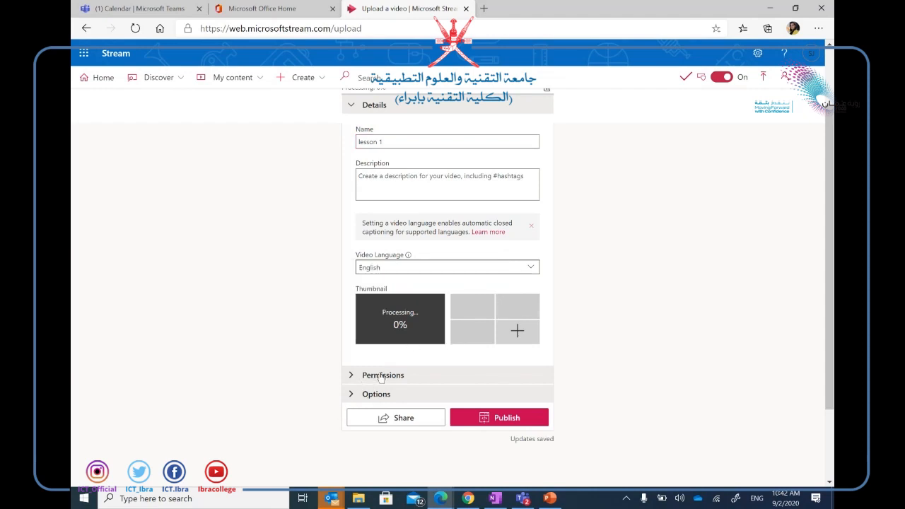
{"action": "left_click", "coordinate": [357, 378]}
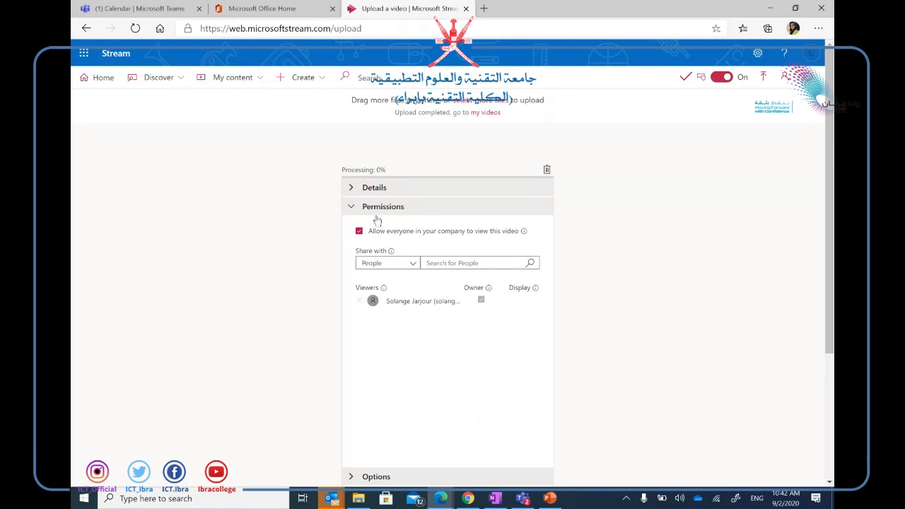
Set Share with to My groups and search for the research group.
{"action": "left_click", "coordinate": [414, 268]}
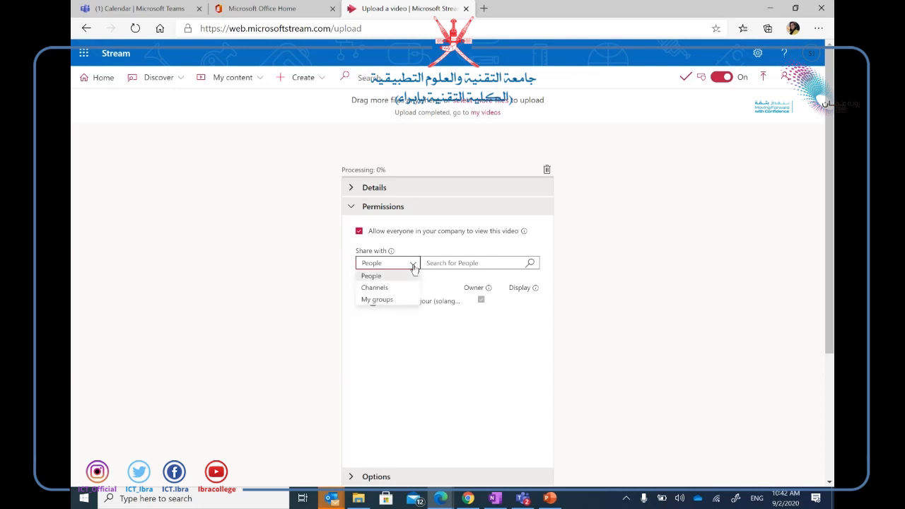
{"action": "left_click", "coordinate": [377, 299]}
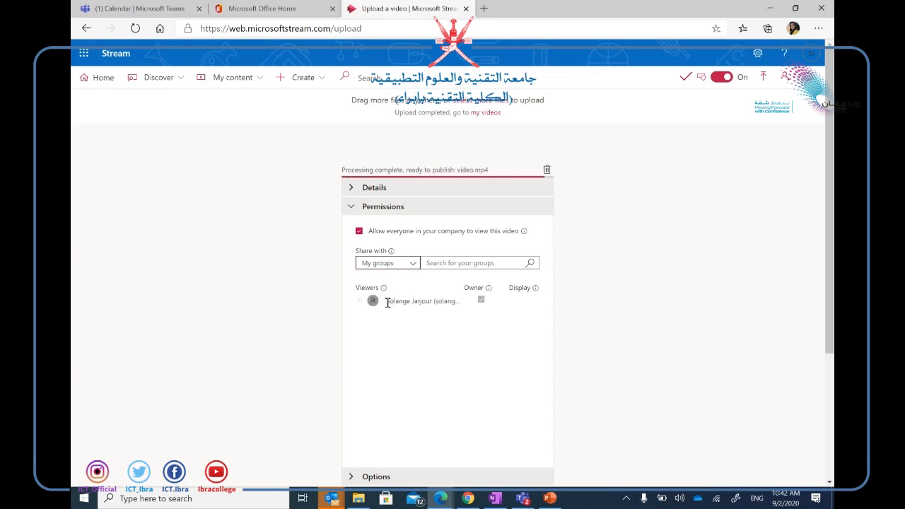
{"action": "left_click", "coordinate": [443, 264]}
{"action": "type", "text": "I"}
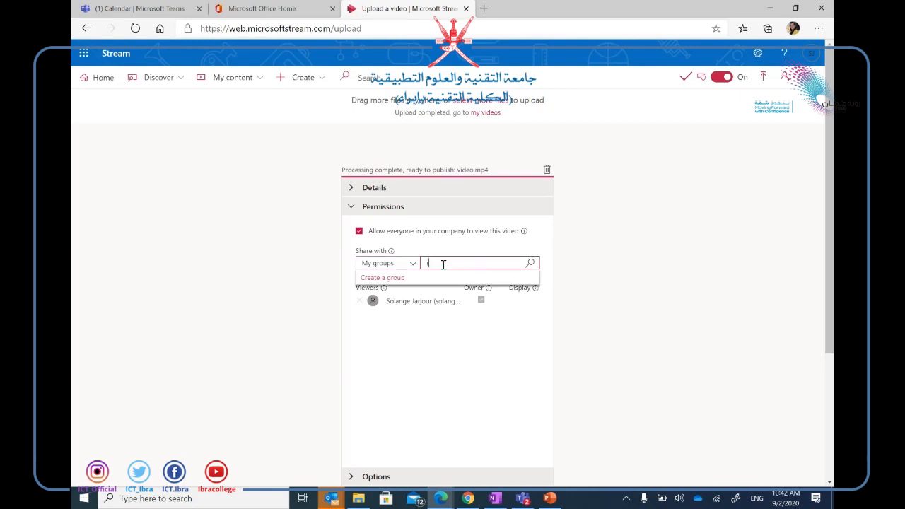
{"action": "type", "text": "esearch"}
{"action": "left_click", "coordinate": [529, 263]}
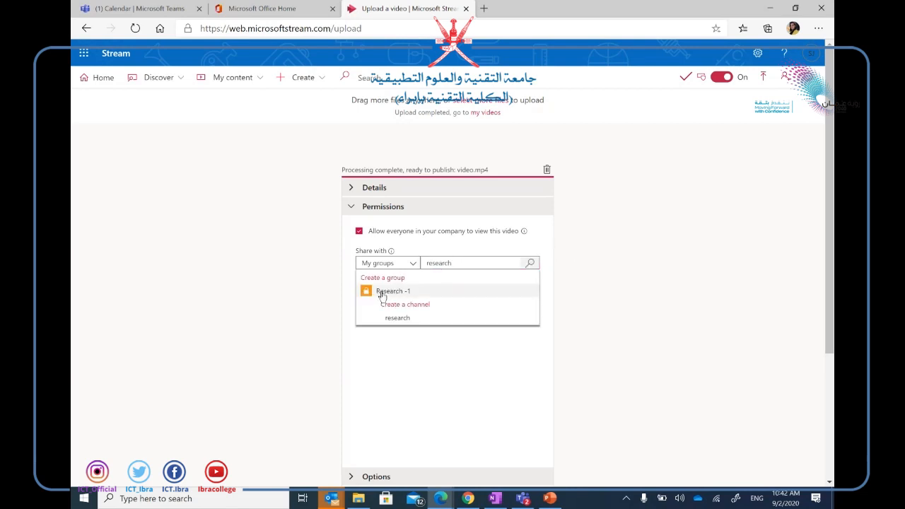
Correct the search to 'research' and add Research -1 as a viewer.
{"action": "mouse_move", "coordinate": [389, 251]}
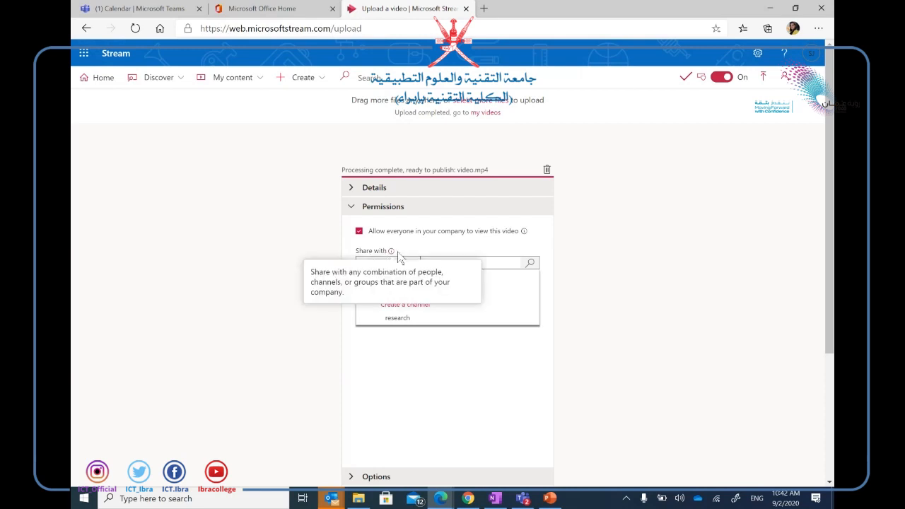
{"action": "left_click", "coordinate": [557, 344]}
{"action": "left_click", "coordinate": [496, 263]}
{"action": "type", "text": "rche"}
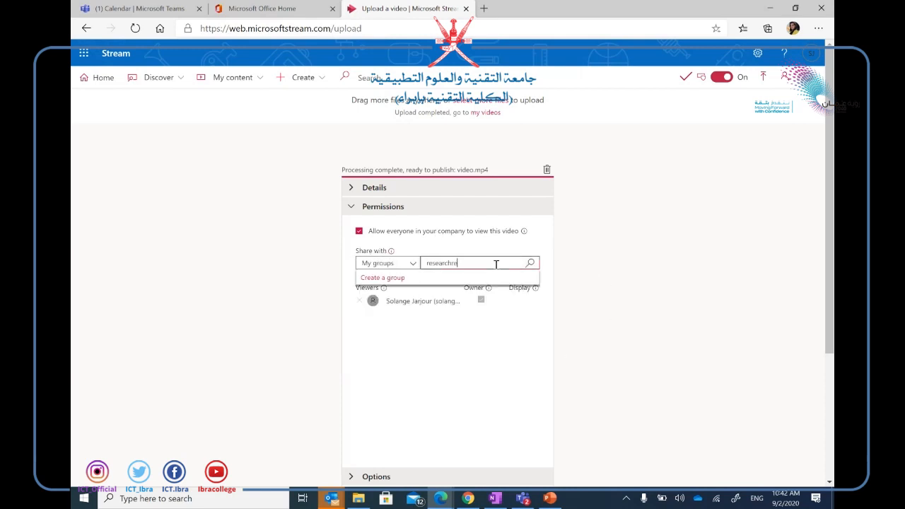
{"action": "type", "text": "r"}
{"action": "left_click", "coordinate": [530, 263]}
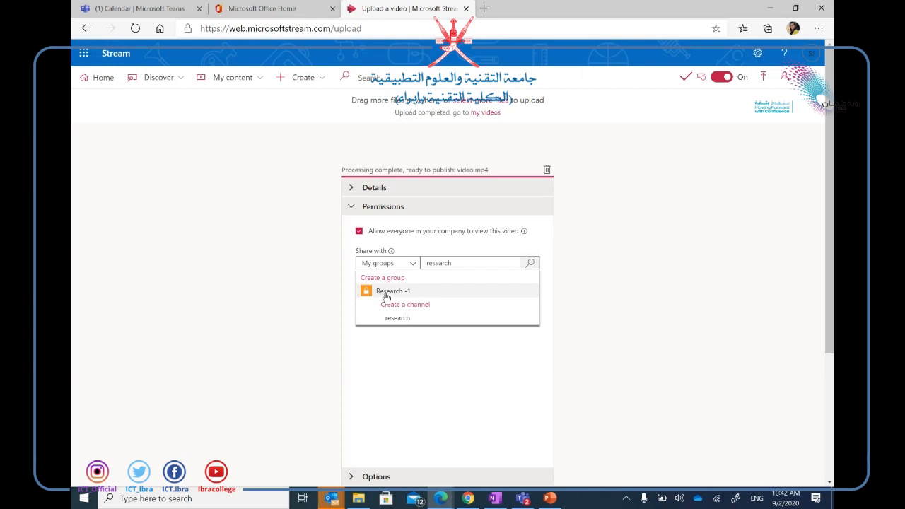
{"action": "left_click", "coordinate": [382, 296]}
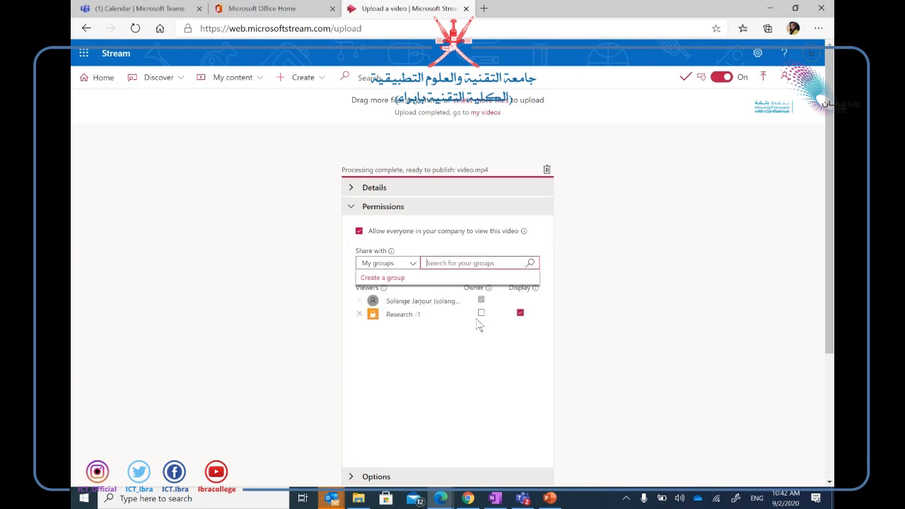
{"action": "left_click", "coordinate": [482, 340]}
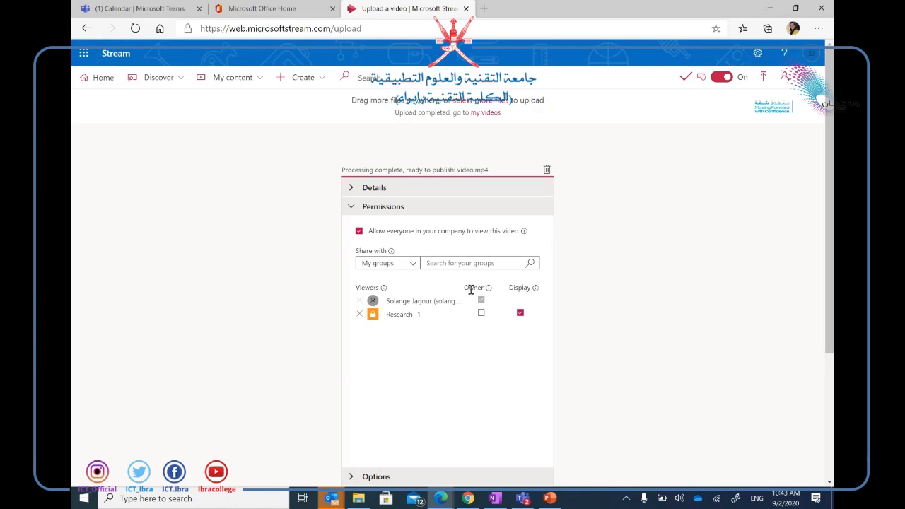
{"action": "mouse_move", "coordinate": [487, 288]}
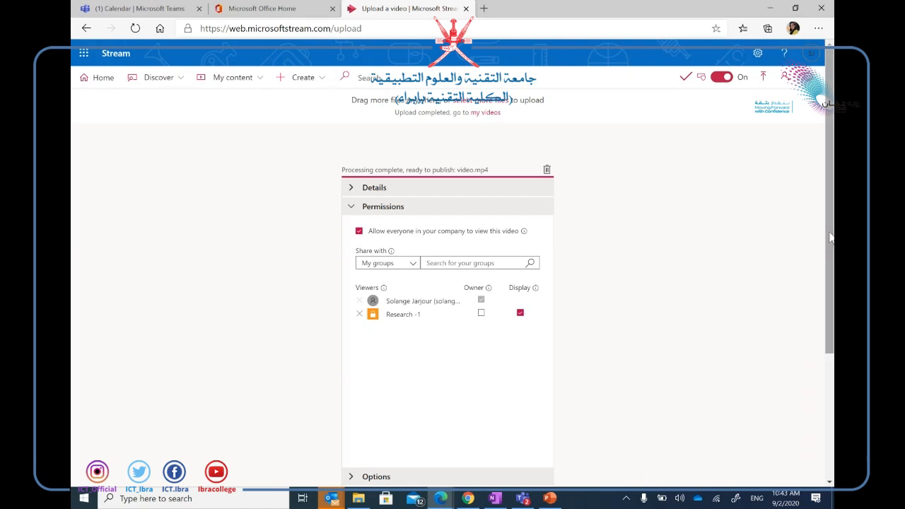
Scroll down the upload panel and publish the 'lesson 1' video to the Research -1 group.
{"action": "left_click_drag", "start_coordinate": [831, 237], "coordinate": [817, 344]}
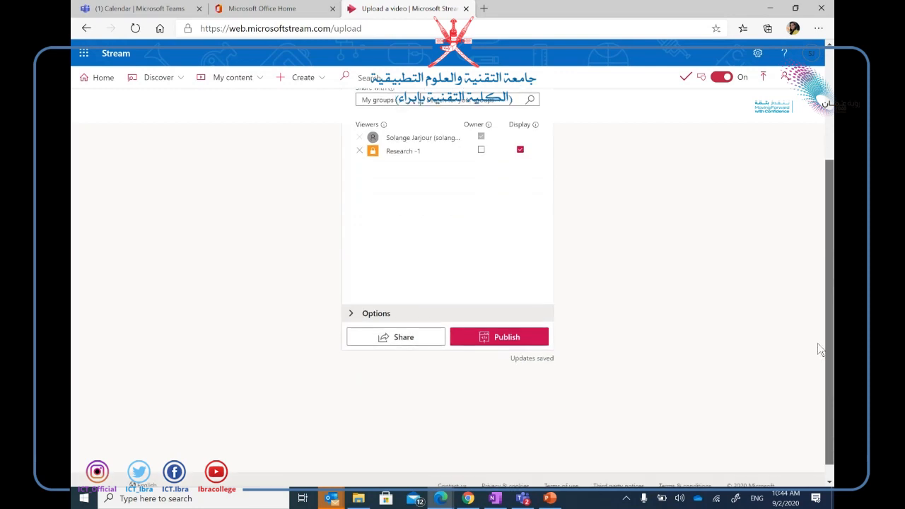
{"action": "left_click", "coordinate": [512, 342]}
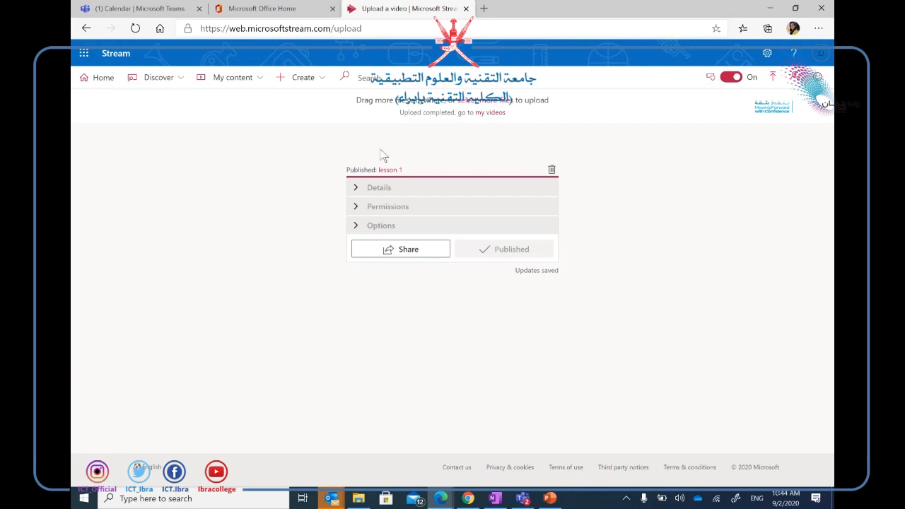
Go to My content > Channels and open the 'research' channel card.
{"action": "left_click", "coordinate": [254, 80]}
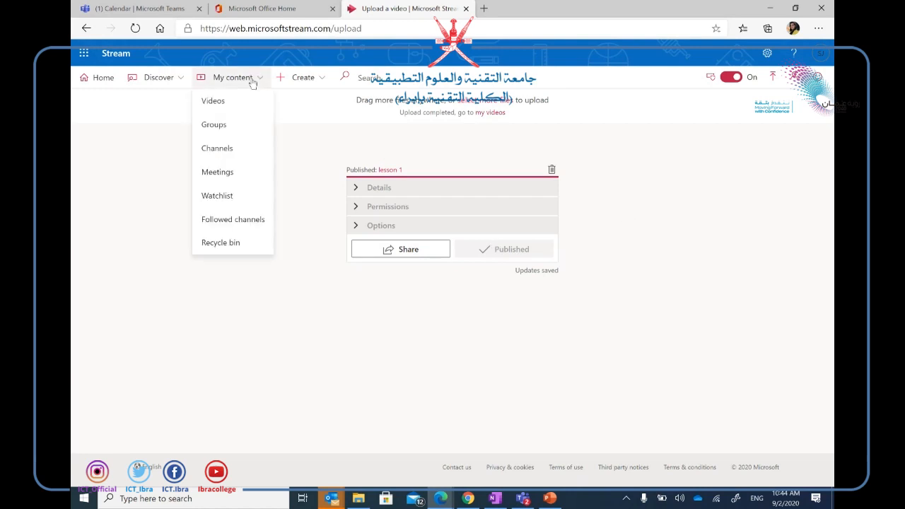
{"action": "left_click", "coordinate": [219, 148]}
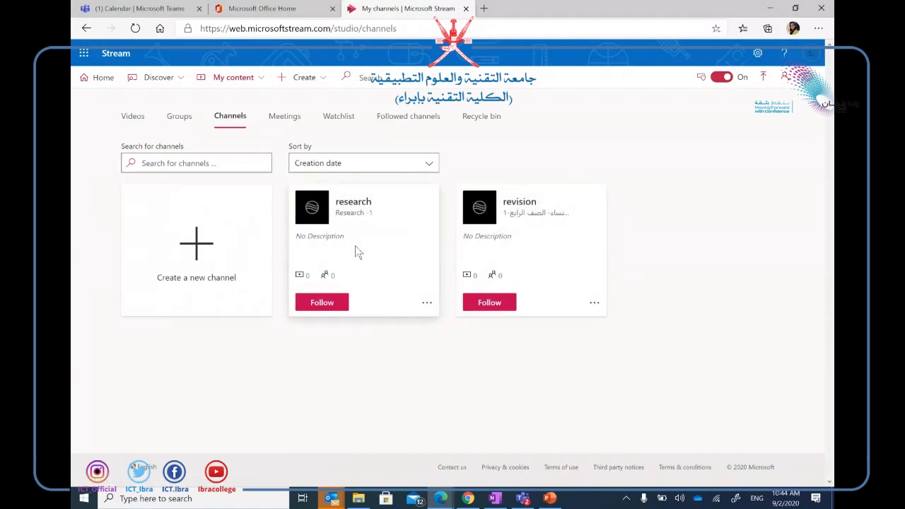
{"action": "left_click", "coordinate": [353, 201]}
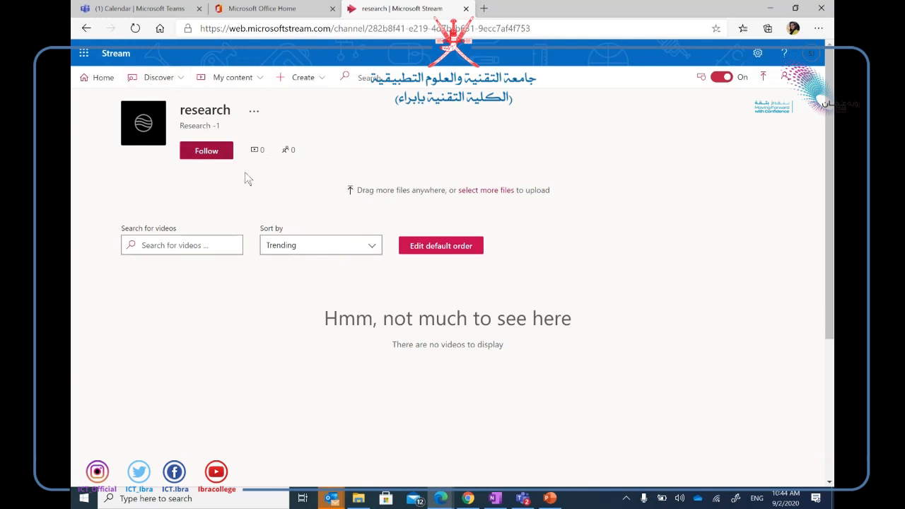
Switch from the Stream research channel to the '(1) Calendar | Microsoft Teams' browser tab.
{"action": "left_click", "coordinate": [526, 499]}
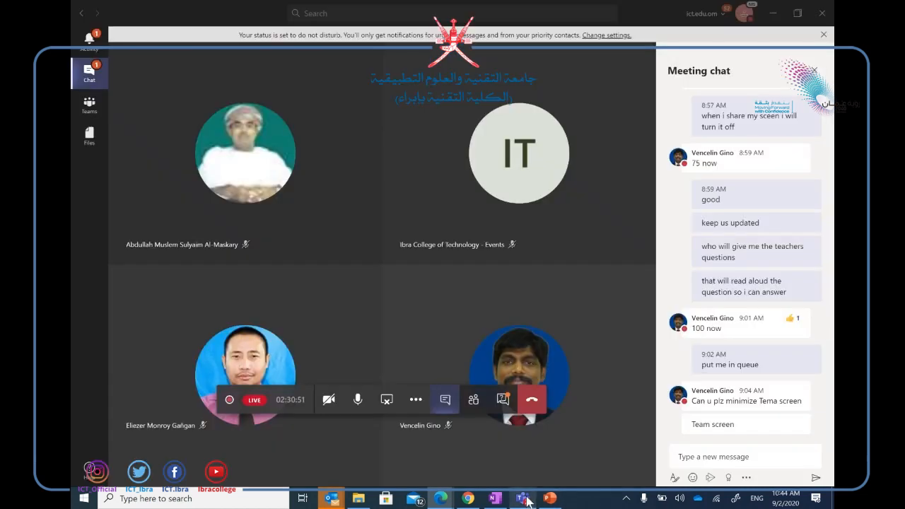
{"action": "left_click", "coordinate": [437, 500]}
{"action": "mouse_move", "coordinate": [438, 500]}
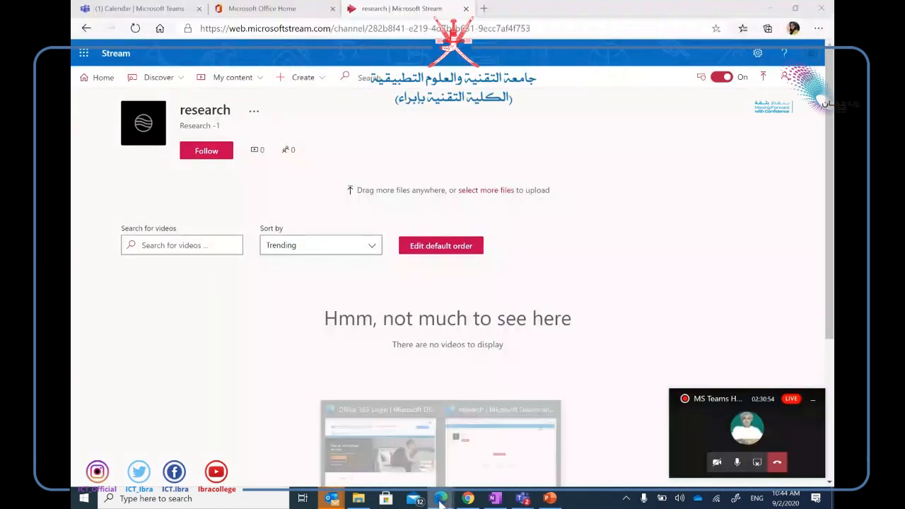
{"action": "left_click", "coordinate": [390, 446]}
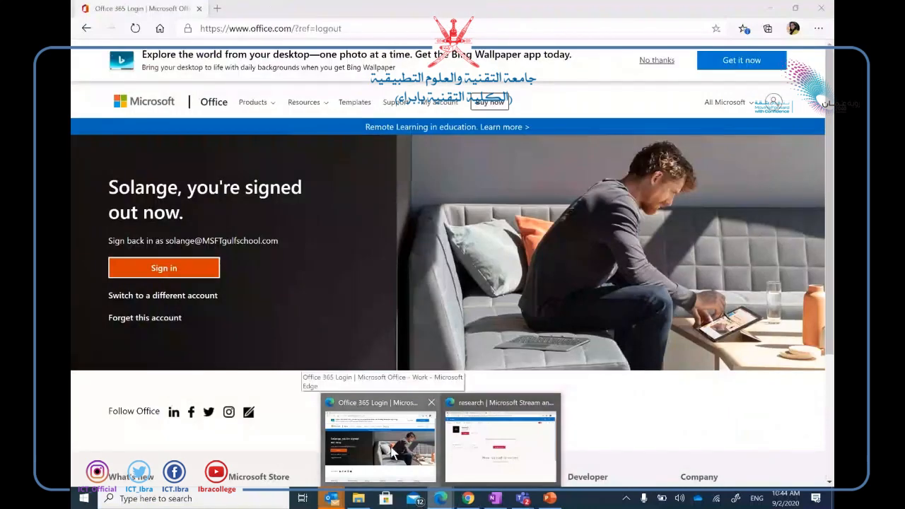
{"action": "mouse_move", "coordinate": [441, 501]}
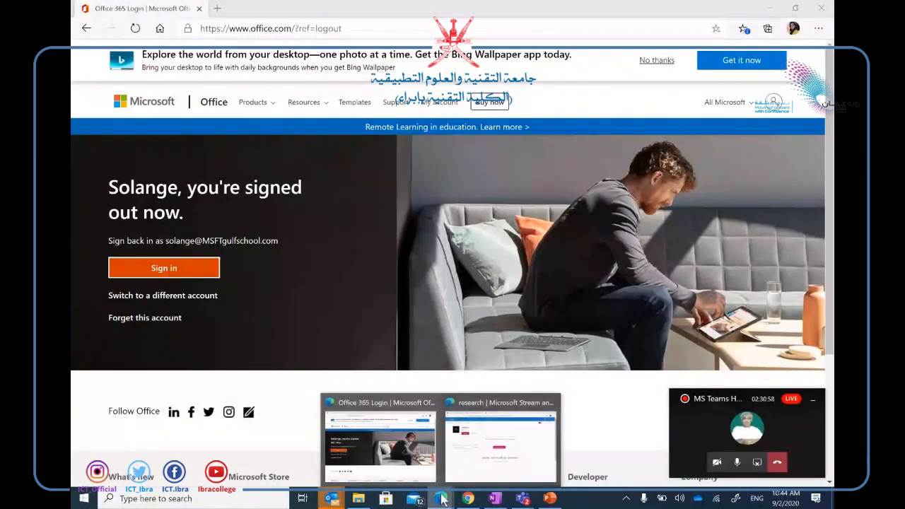
{"action": "left_click", "coordinate": [460, 456]}
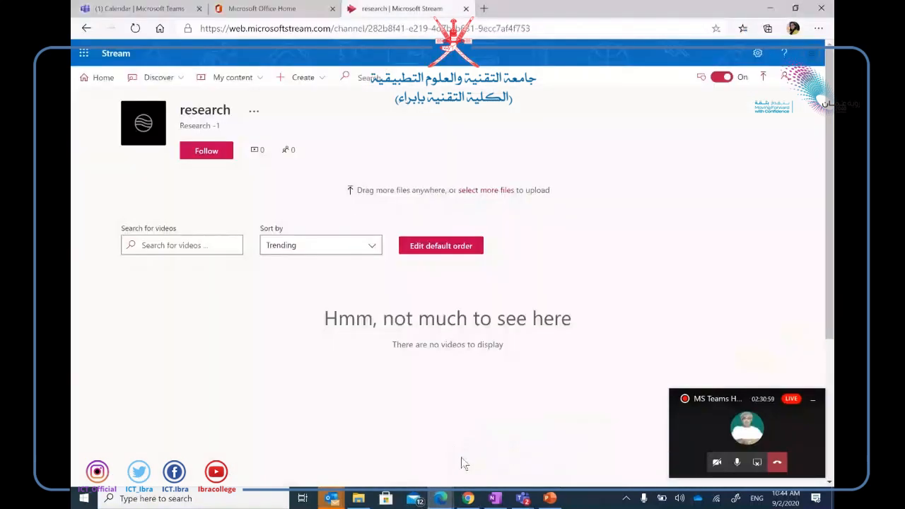
{"action": "left_click", "coordinate": [157, 9]}
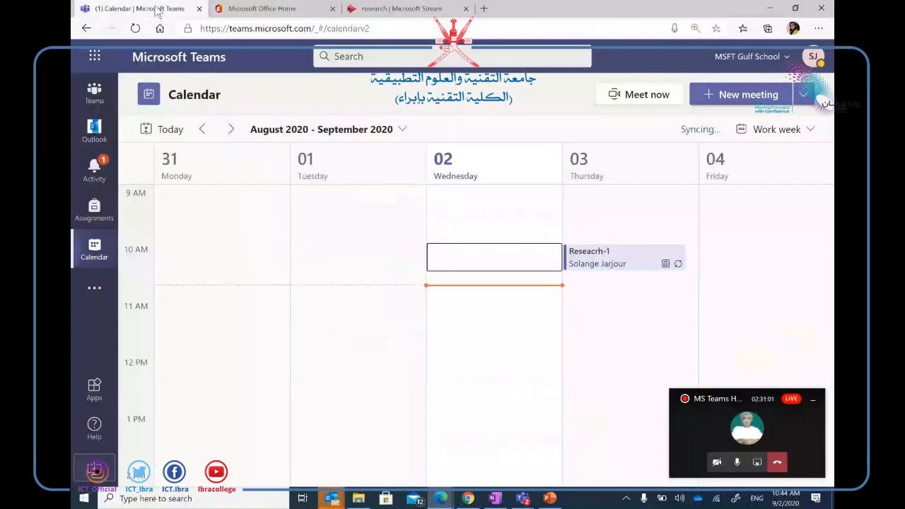
In the Unit 1 channel, add a new tab and choose the Stream app found by searching 'stream'.
{"action": "left_click", "coordinate": [94, 92]}
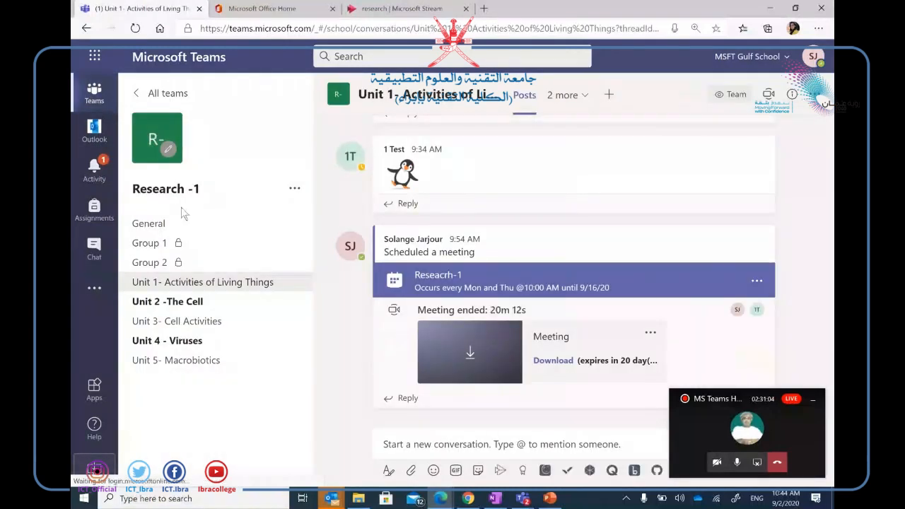
{"action": "left_click", "coordinate": [609, 97]}
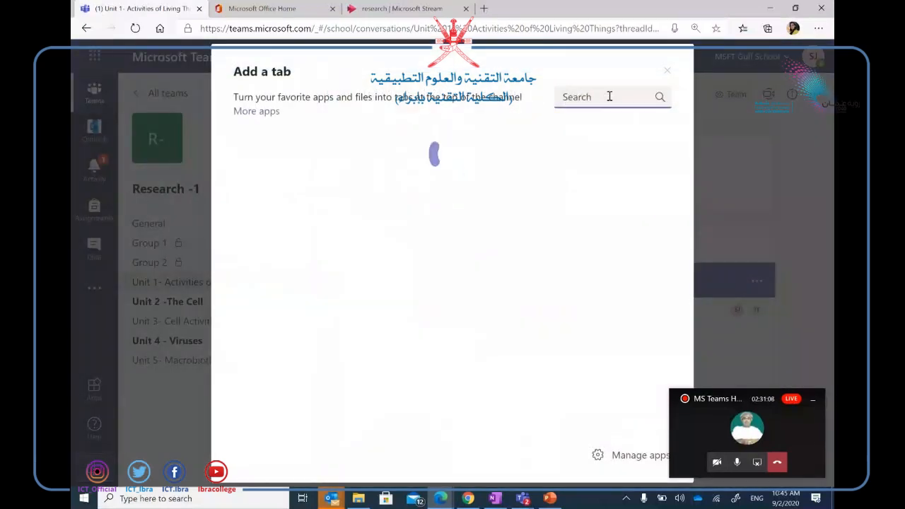
{"action": "type", "text": "stream"}
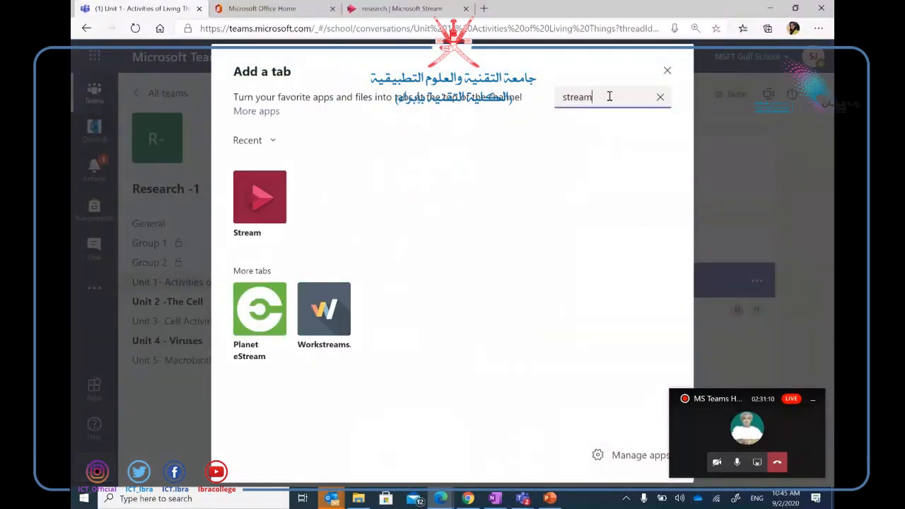
{"action": "left_click", "coordinate": [264, 203]}
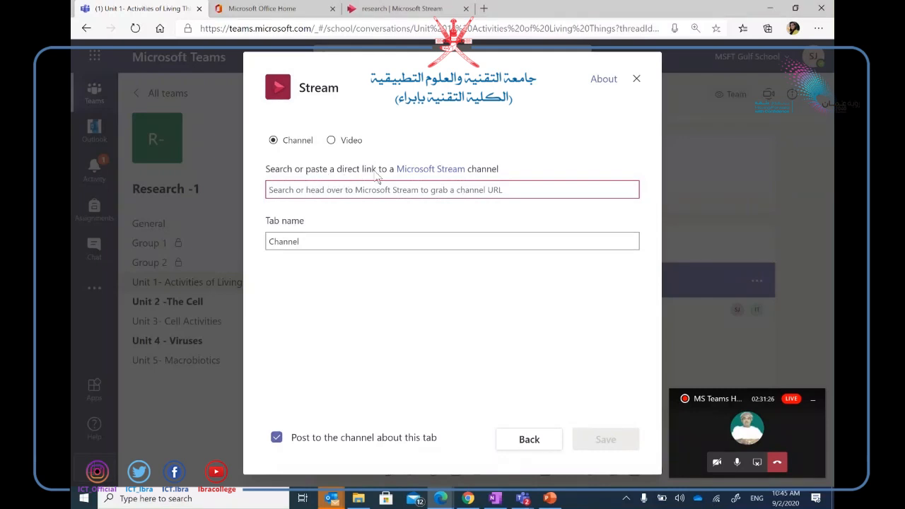
Search Stream channels for 'resear', clear it when nothing matches, and close the Stream tab setup.
{"action": "type", "text": "rese"}
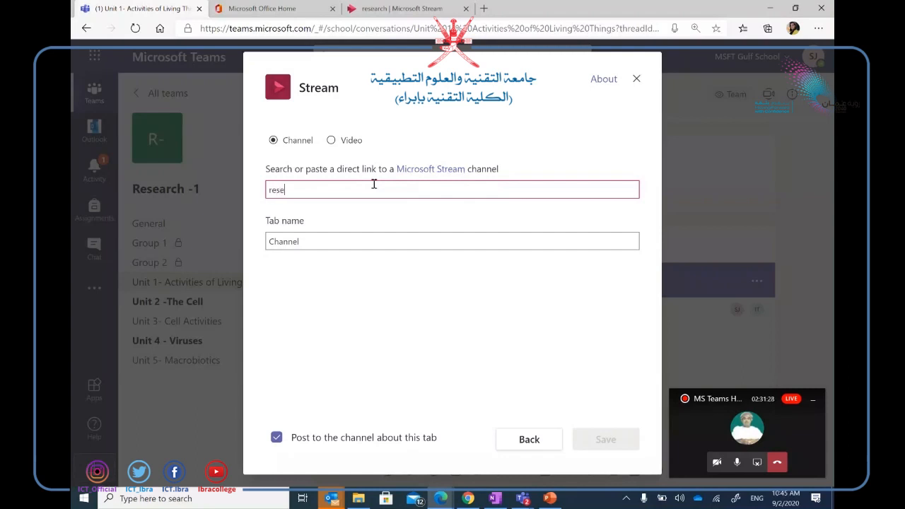
{"action": "type", "text": "ar"}
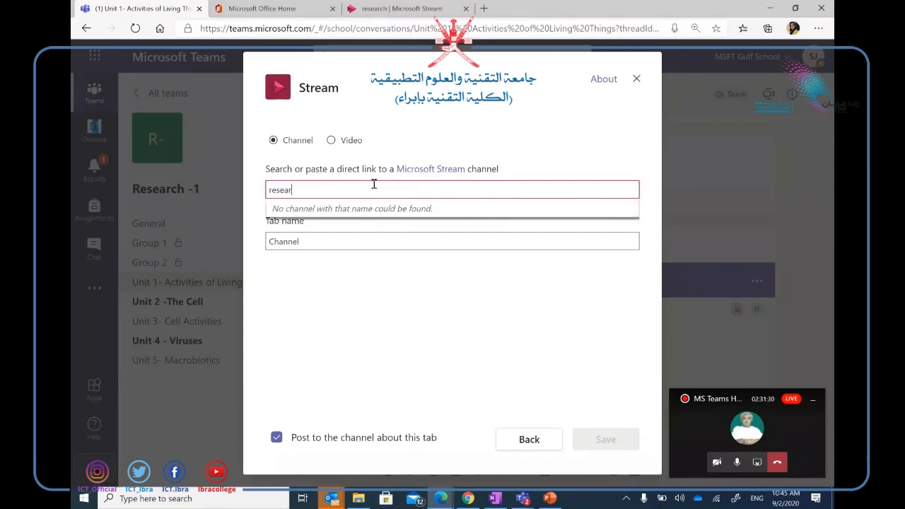
{"action": "key", "text": "BackSpace"}
{"action": "key", "text": "BackSpace"}
{"action": "key", "text": "BackSpace"}
{"action": "key", "text": "BackSpace"}
{"action": "key", "text": "BackSpace"}
{"action": "key", "text": "BackSpace"}
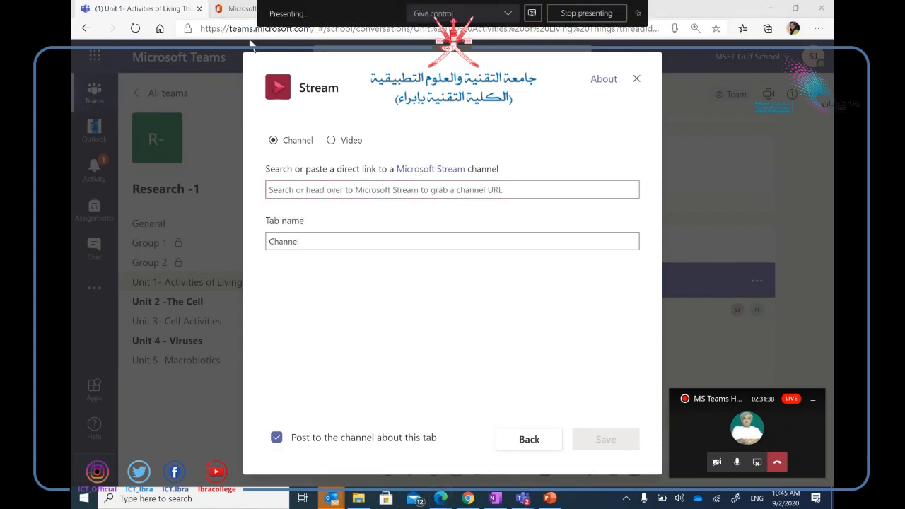
{"action": "left_click", "coordinate": [221, 46]}
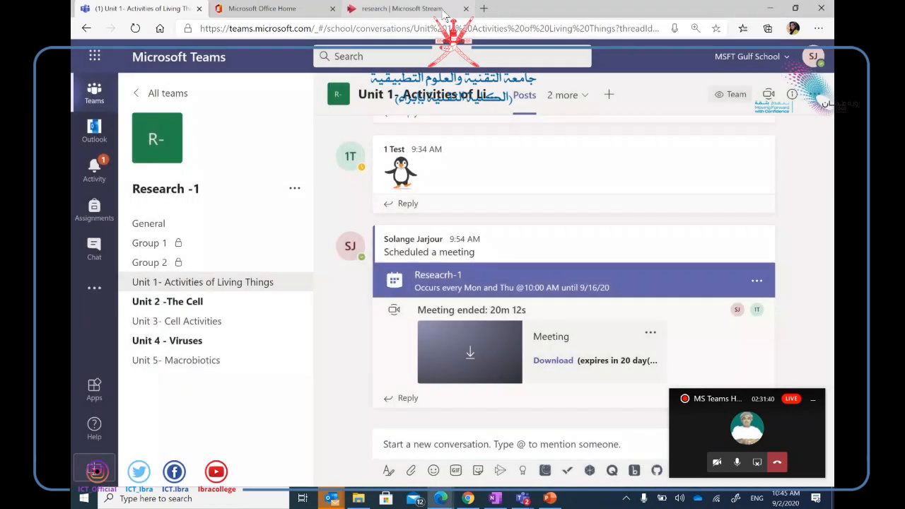
Copy the research channel's direct link from its Share options in Stream.
{"action": "left_click", "coordinate": [443, 14]}
{"action": "left_click", "coordinate": [256, 112]}
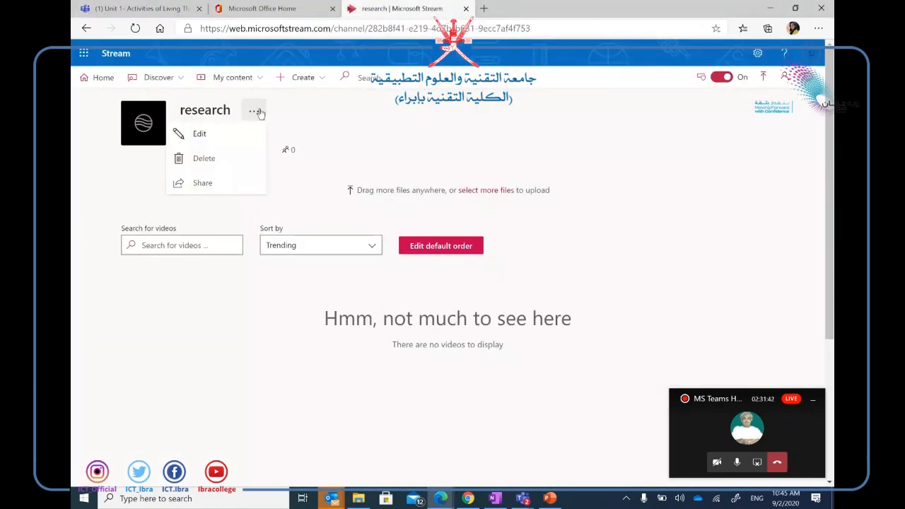
{"action": "left_click", "coordinate": [205, 185]}
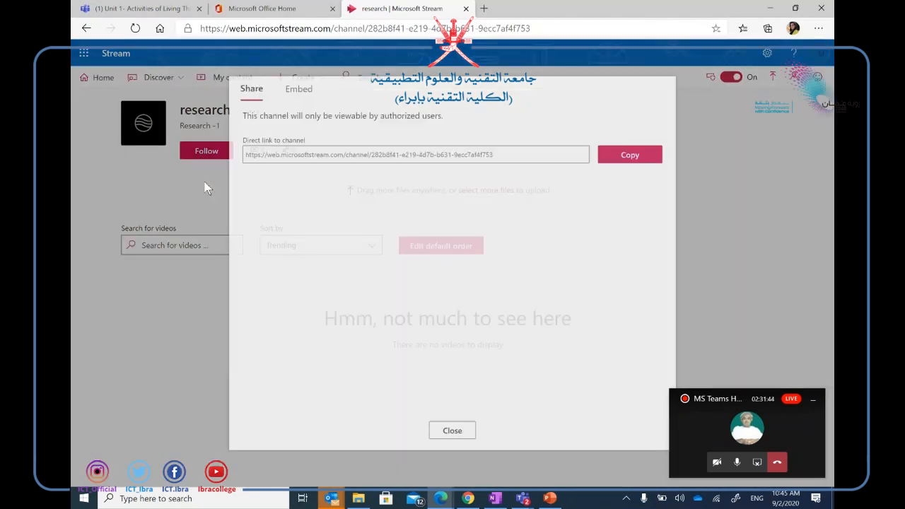
{"action": "left_click", "coordinate": [617, 158]}
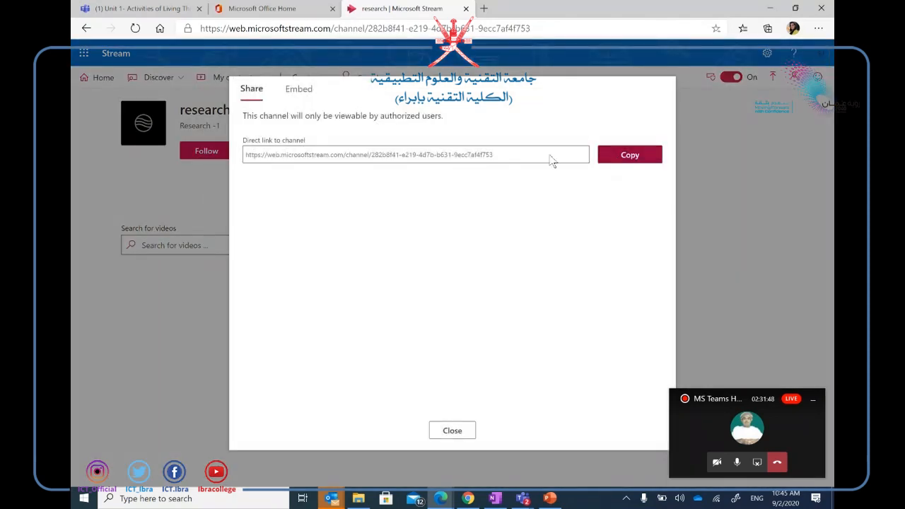
Start a Stream tab in Unit 1 again, paste the link, and pick the research channel.
{"action": "left_click", "coordinate": [185, 10]}
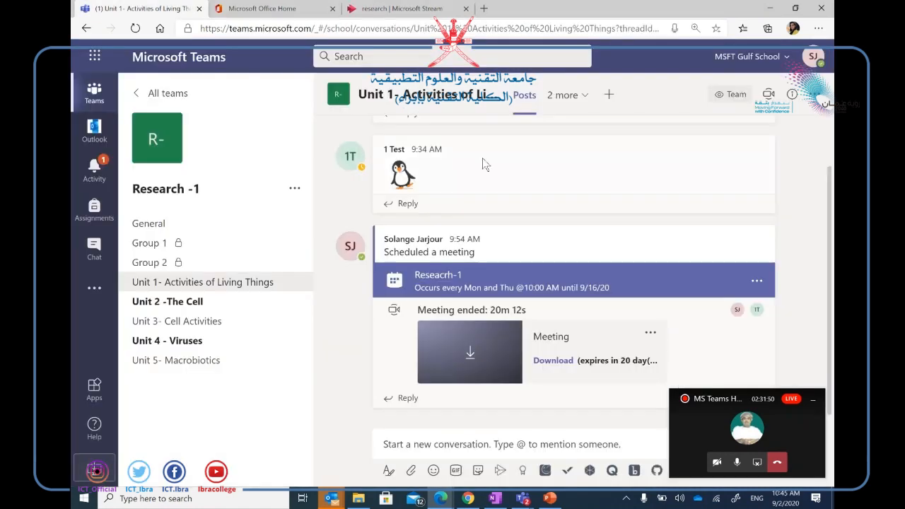
{"action": "left_click", "coordinate": [609, 97]}
{"action": "key", "text": "Escape"}
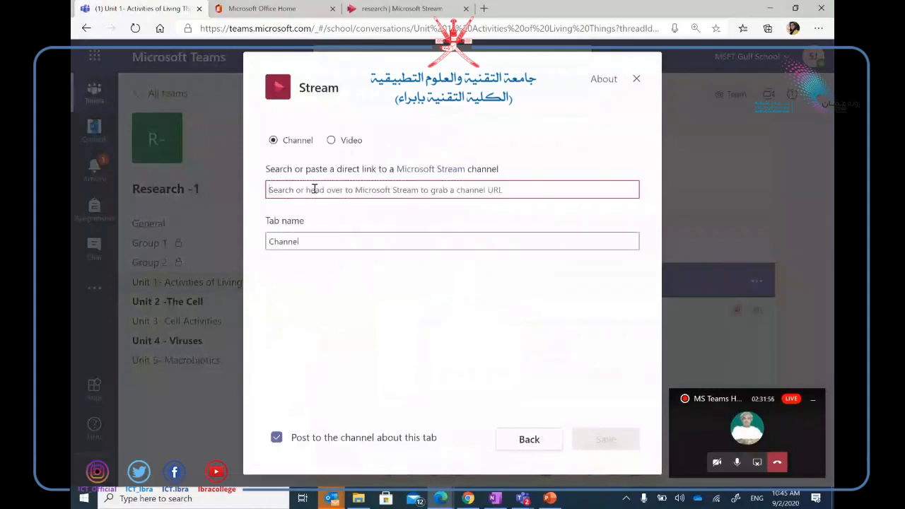
{"action": "key", "text": "ctrl+v"}
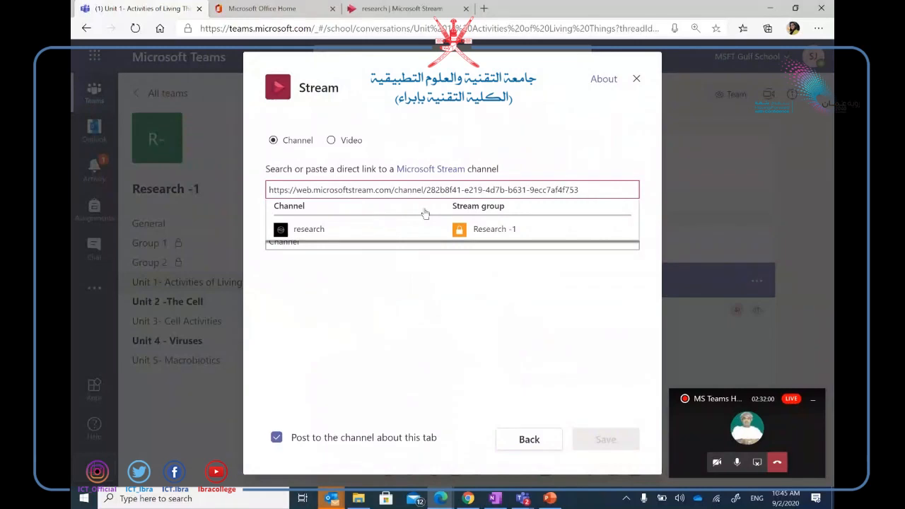
{"action": "left_click", "coordinate": [481, 234]}
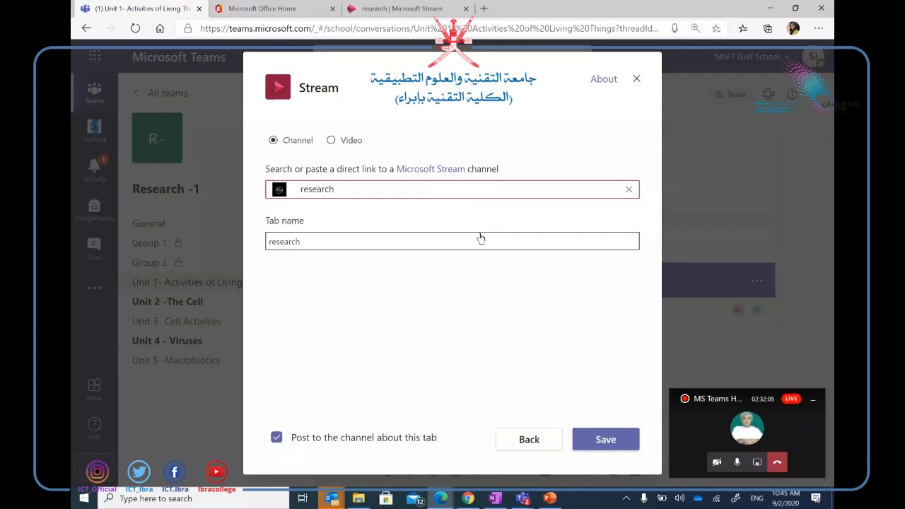
Reopen the research channel's share link in Stream, then save the 'research' tab in Teams.
{"action": "left_click", "coordinate": [400, 15]}
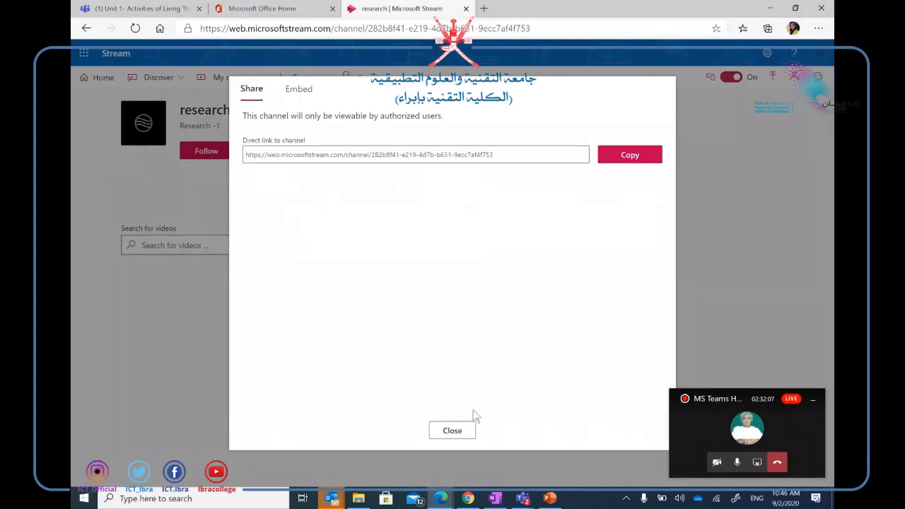
{"action": "left_click", "coordinate": [451, 430]}
{"action": "left_click", "coordinate": [253, 110]}
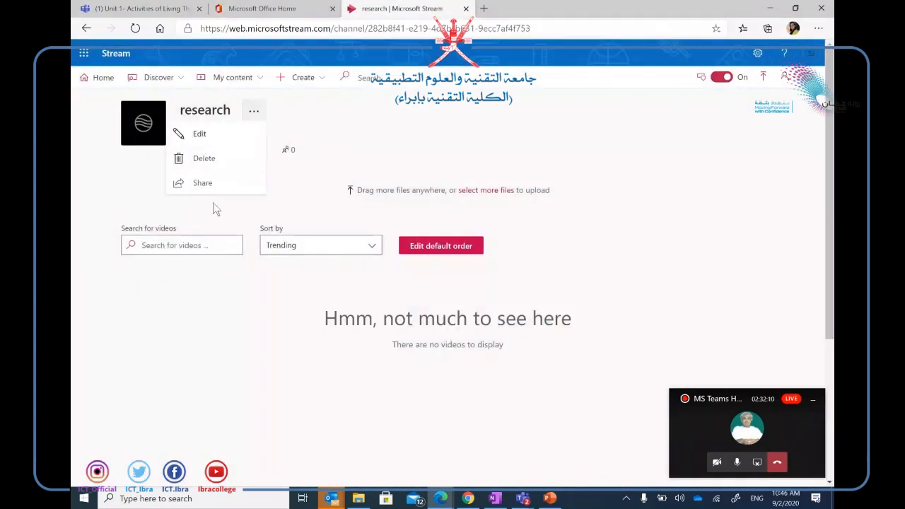
{"action": "left_click", "coordinate": [202, 183]}
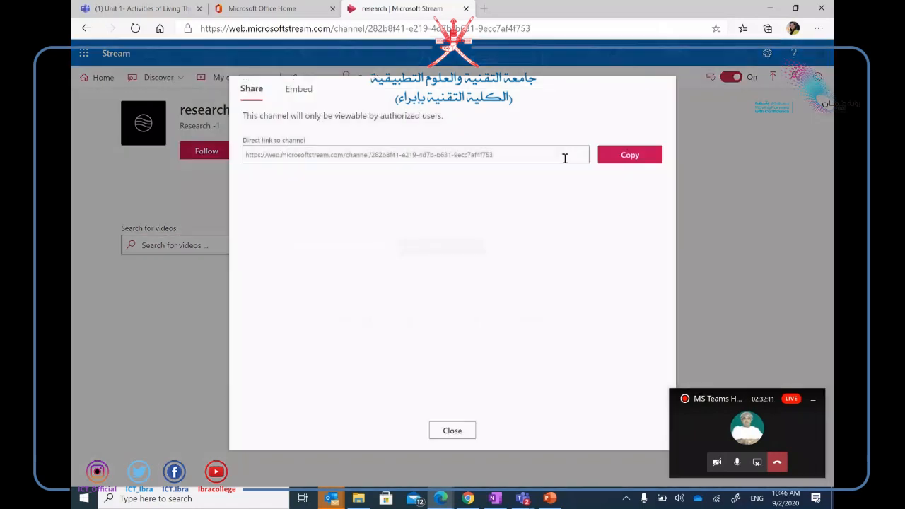
{"action": "left_click", "coordinate": [84, 9]}
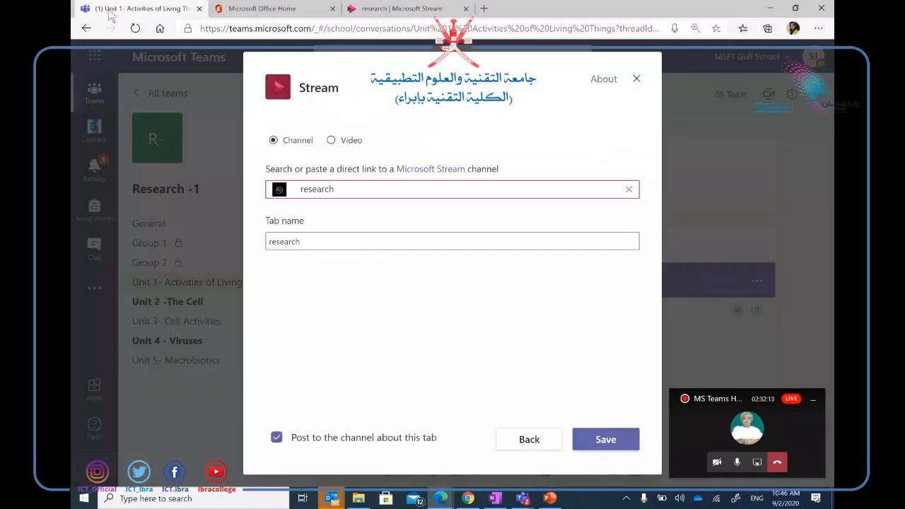
{"action": "left_click", "coordinate": [612, 441]}
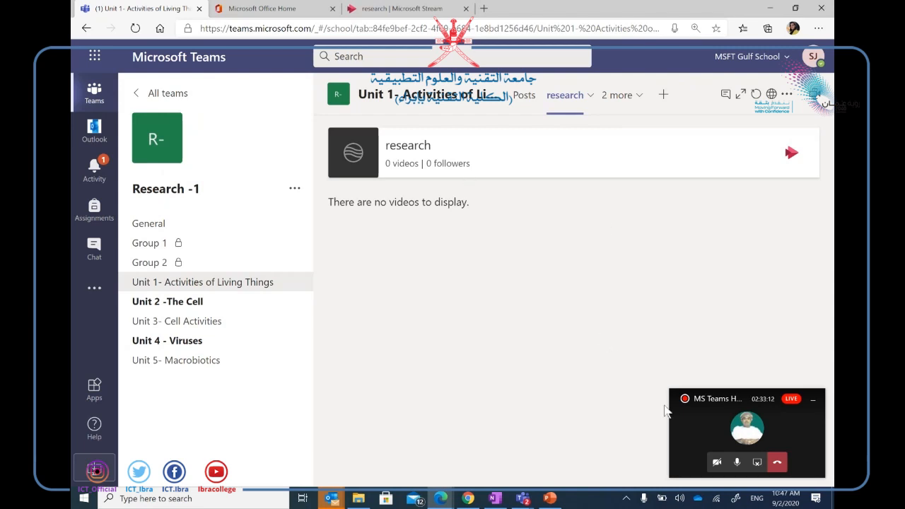
Bring up PowerPoint, minimize the meeting mini-window, and run the slide show from the Agenda slide.
{"action": "left_click", "coordinate": [559, 500]}
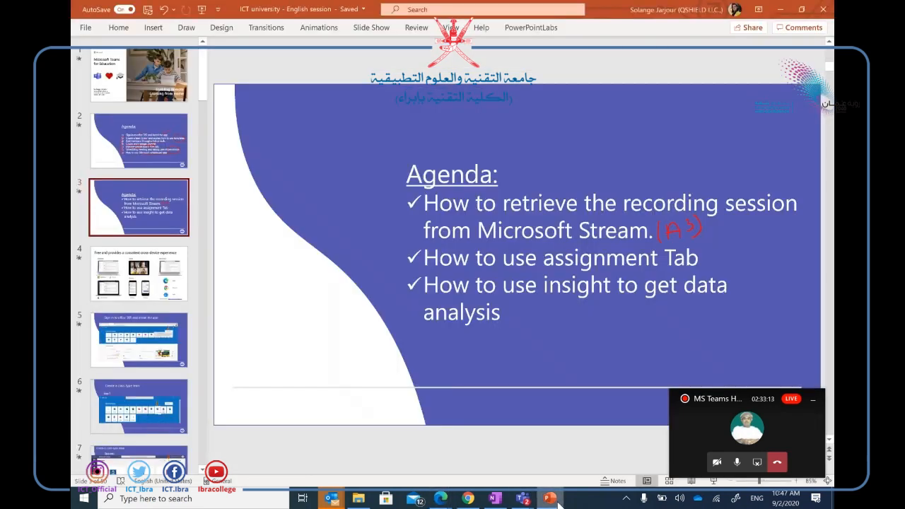
{"action": "left_click", "coordinate": [812, 399]}
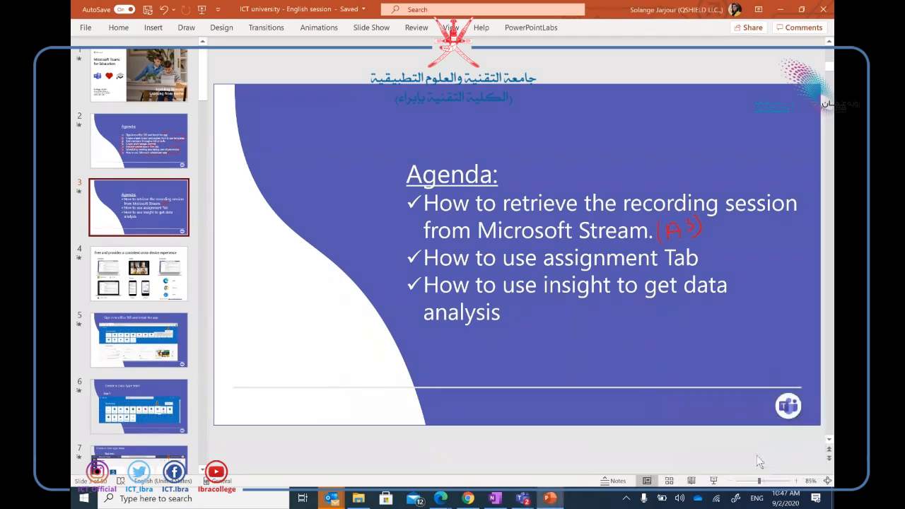
{"action": "left_click", "coordinate": [714, 481]}
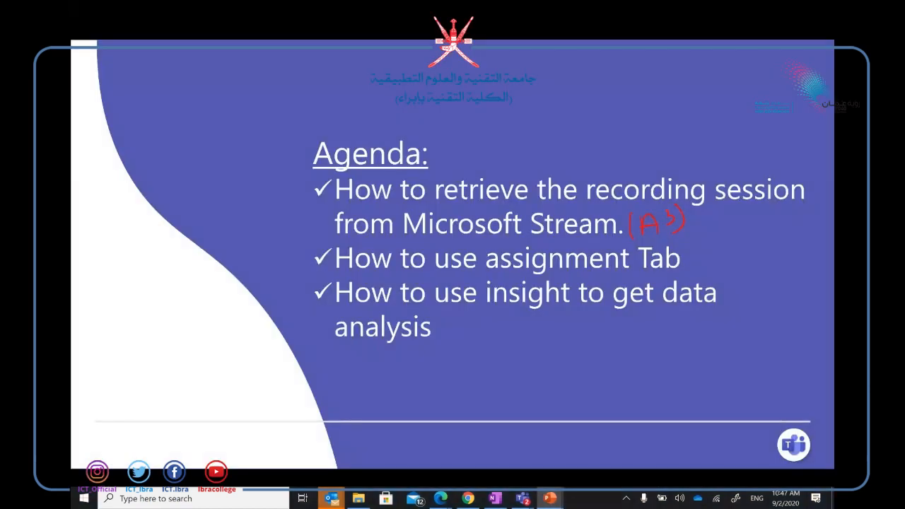
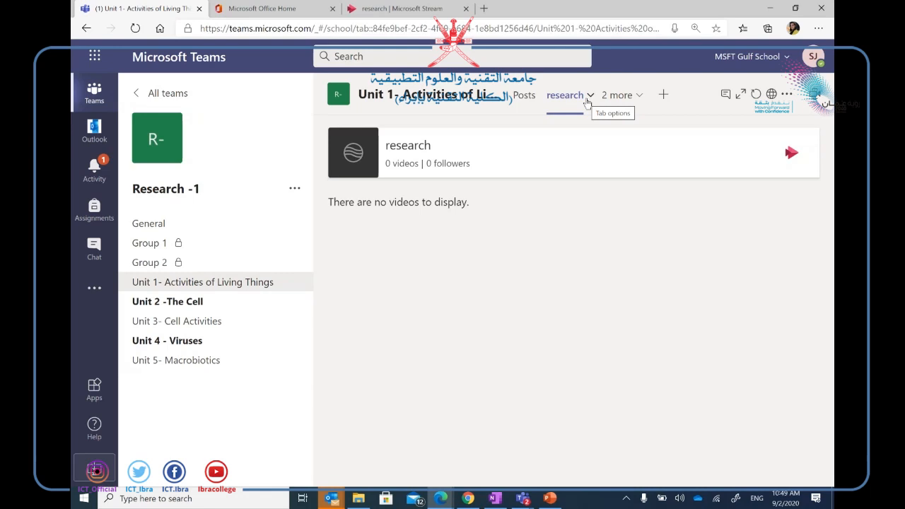
Search the tab gallery for 'ins' and save Insights as a new Unit 1 channel tab.
{"action": "left_click", "coordinate": [664, 95]}
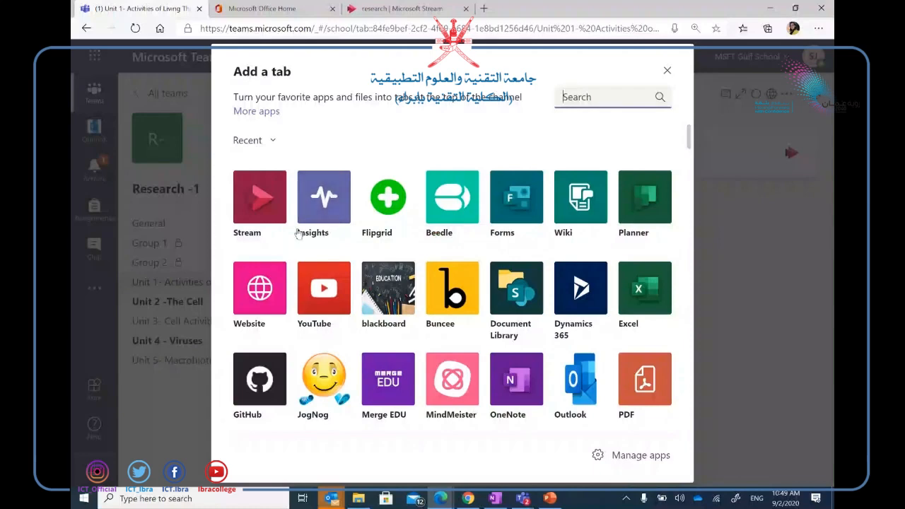
{"action": "type", "text": "ins"}
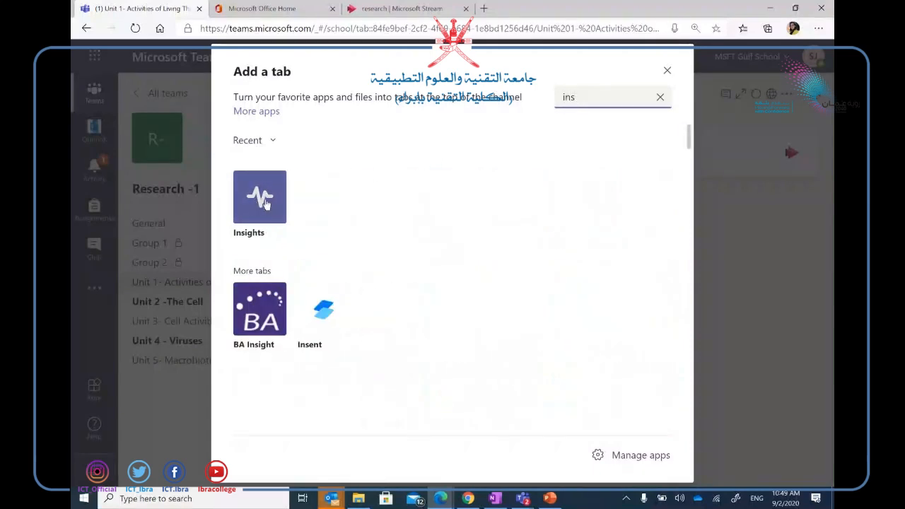
{"action": "left_click", "coordinate": [259, 205]}
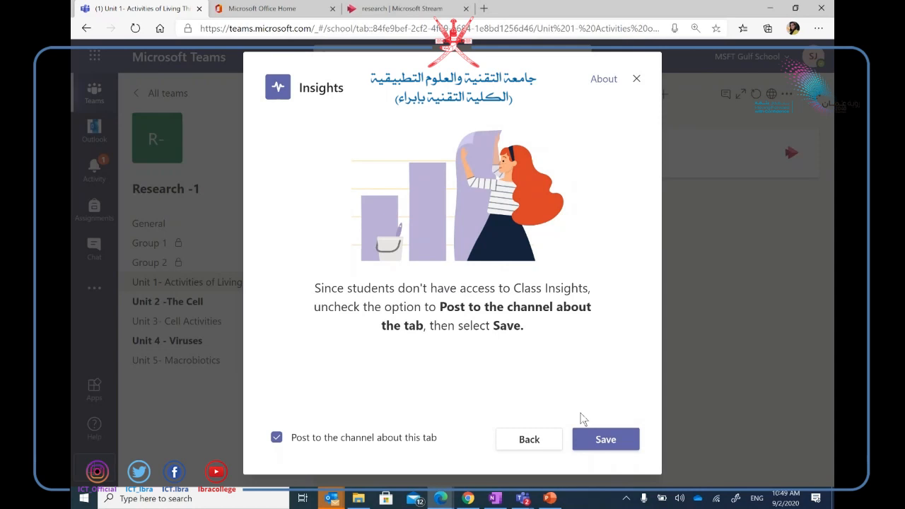
{"action": "left_click", "coordinate": [625, 440]}
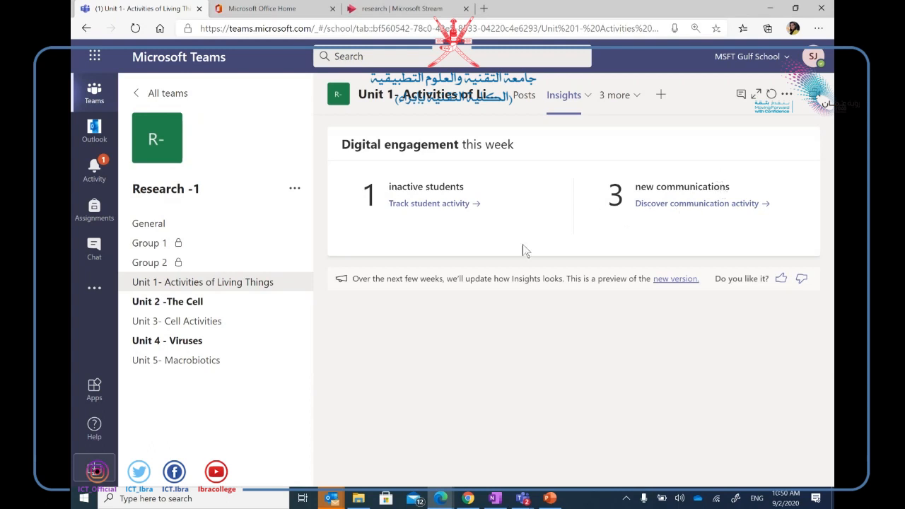
Follow 'Track student activity' to view this week's digital activity of the students.
{"action": "left_click", "coordinate": [424, 204]}
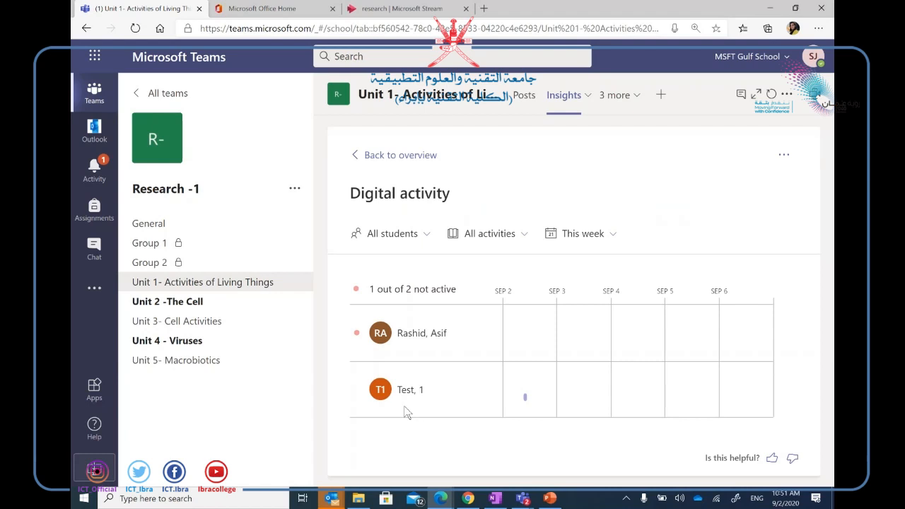
Check the student list, then filter the chart to Meetings, Communication, and Files in turn.
{"action": "left_click", "coordinate": [426, 241]}
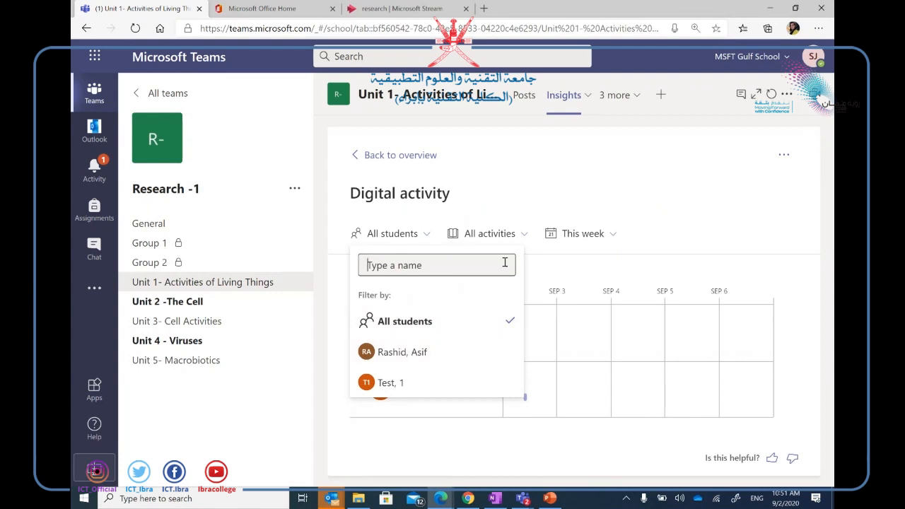
{"action": "left_click", "coordinate": [541, 189]}
{"action": "left_click", "coordinate": [525, 241]}
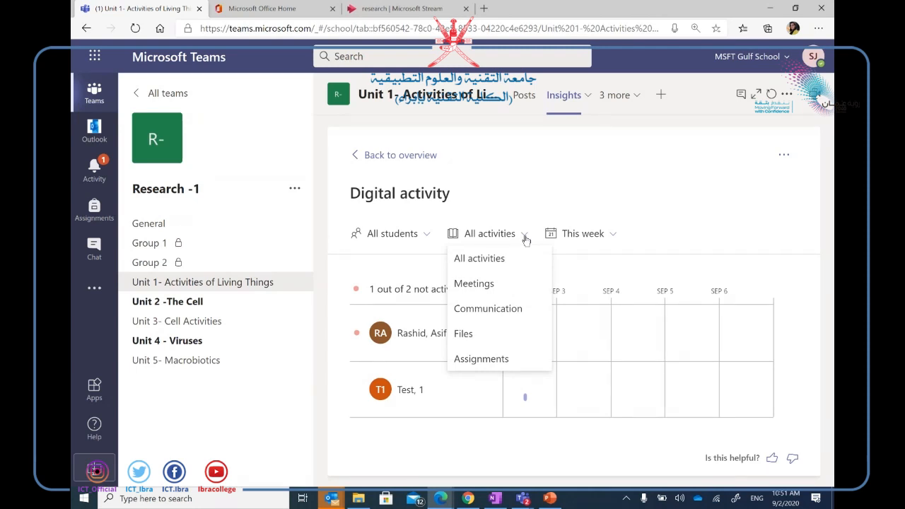
{"action": "left_click", "coordinate": [490, 286]}
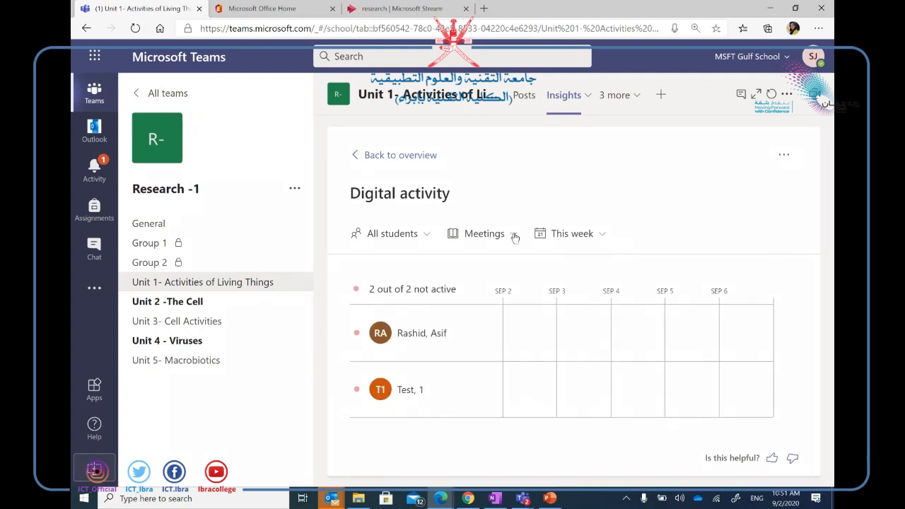
{"action": "left_click", "coordinate": [514, 234]}
{"action": "left_click", "coordinate": [491, 311]}
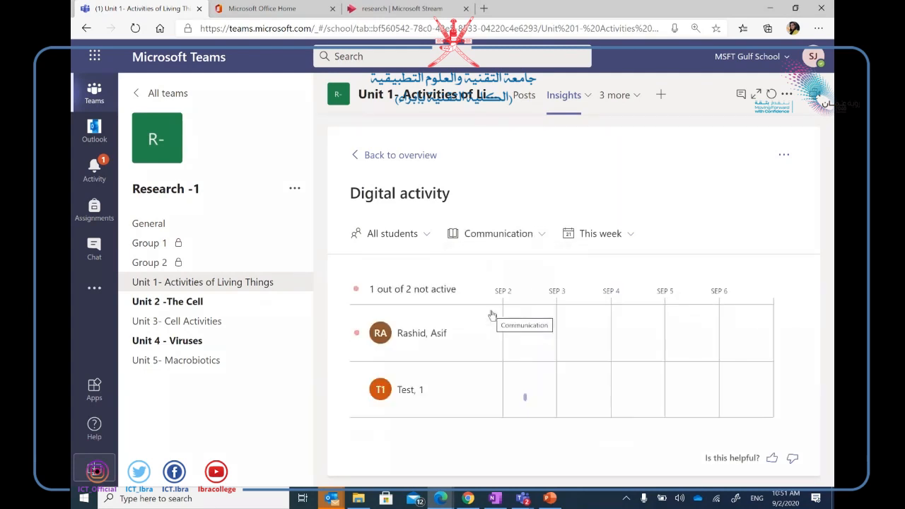
{"action": "left_click", "coordinate": [542, 235]}
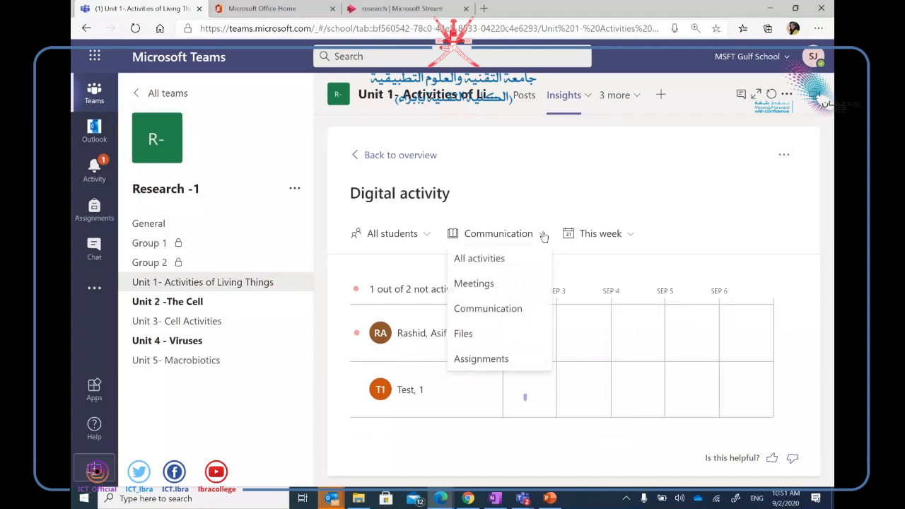
{"action": "left_click", "coordinate": [486, 335]}
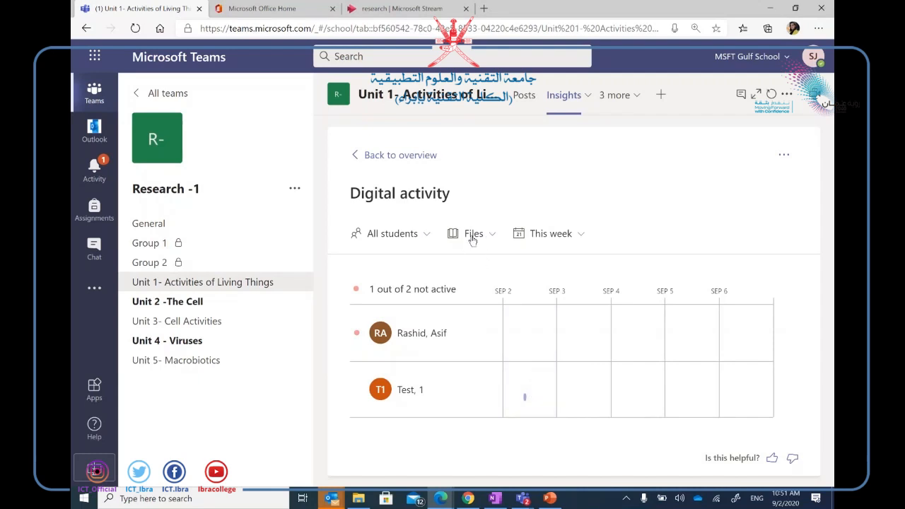
Reset to All activities, drill into Sep 2, and view the 9:22 AM activity details.
{"action": "left_click", "coordinate": [494, 237]}
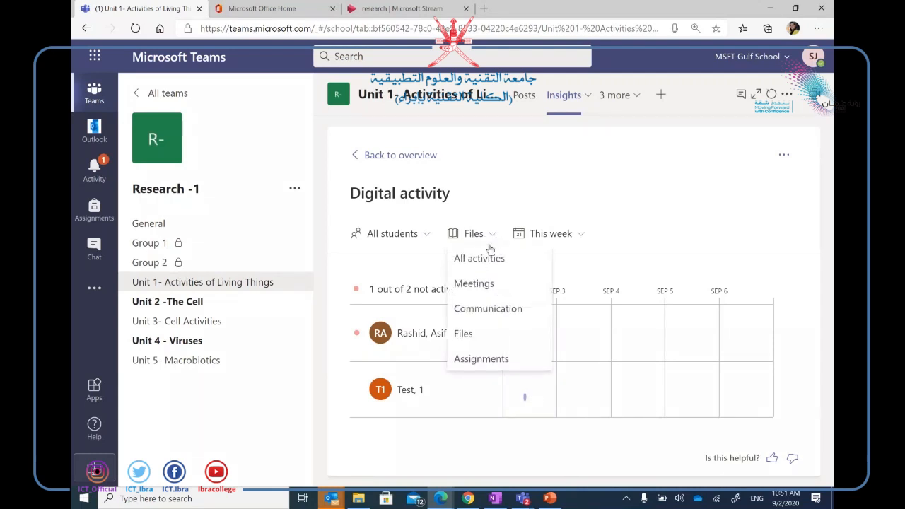
{"action": "left_click", "coordinate": [484, 259]}
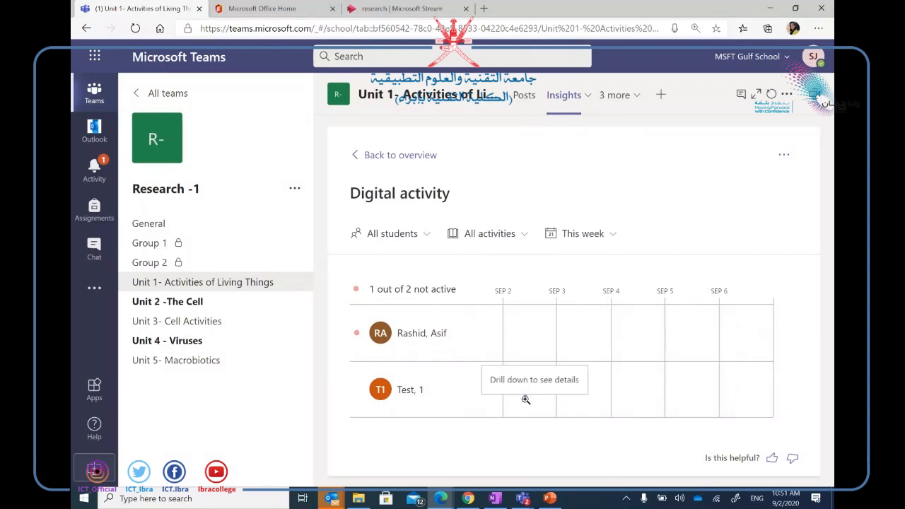
{"action": "left_click", "coordinate": [527, 399]}
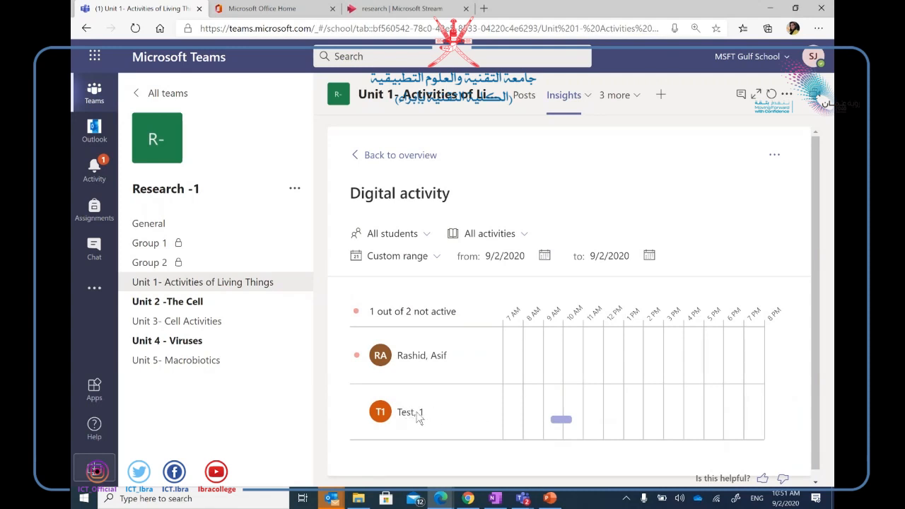
{"action": "left_click", "coordinate": [562, 419]}
{"action": "mouse_move", "coordinate": [564, 426]}
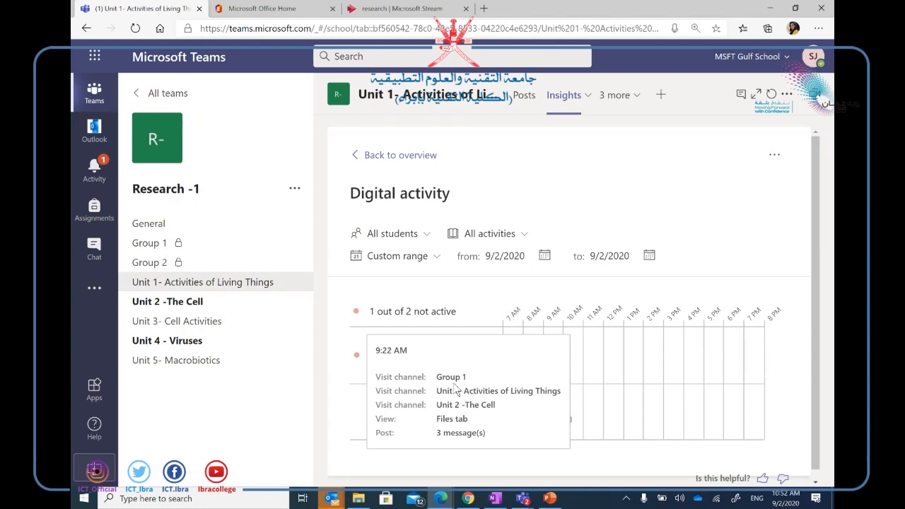
{"action": "mouse_move", "coordinate": [563, 421]}
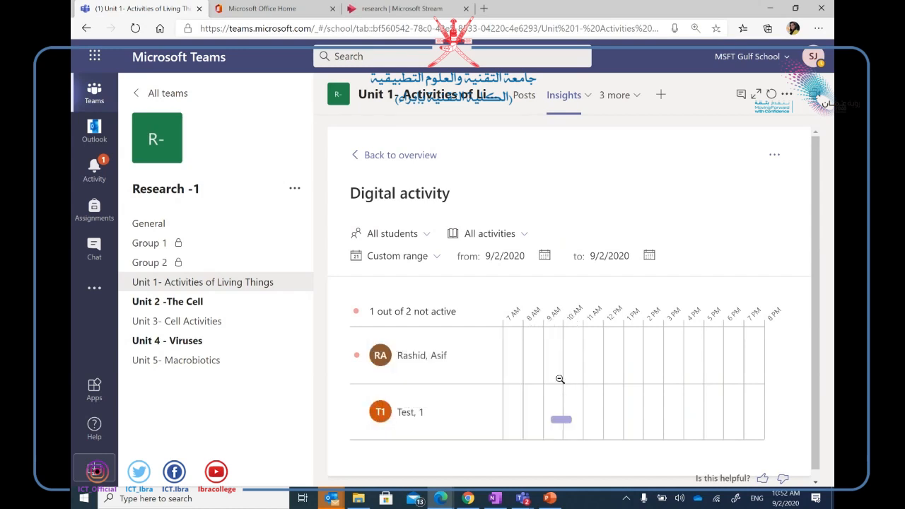
{"action": "left_click", "coordinate": [544, 255]}
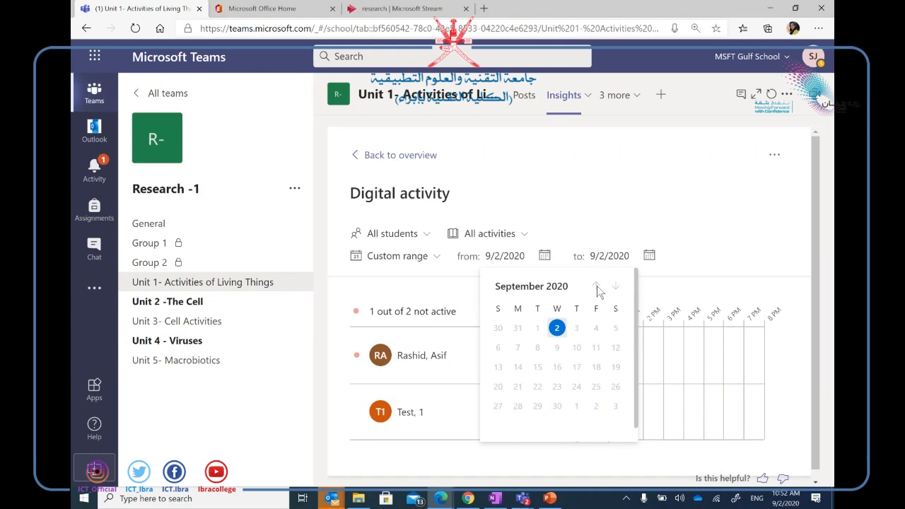
{"action": "left_click", "coordinate": [556, 331]}
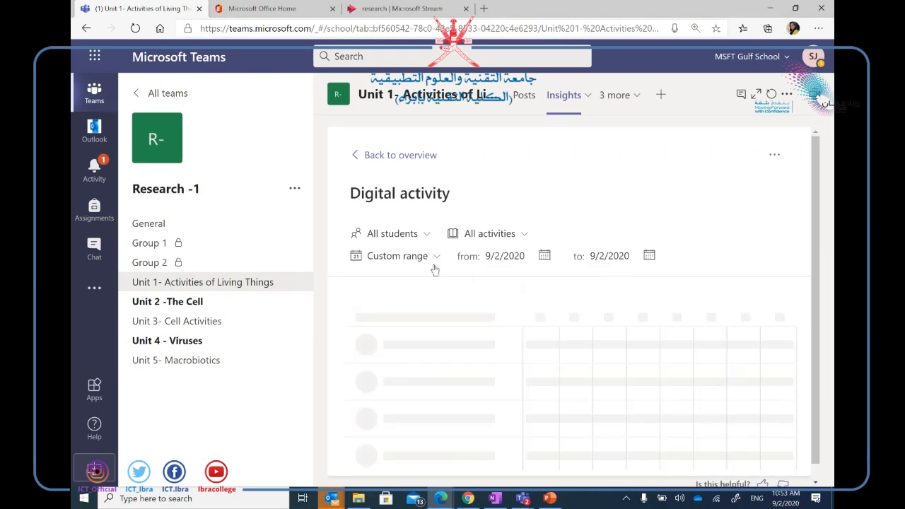
{"action": "left_click", "coordinate": [435, 261]}
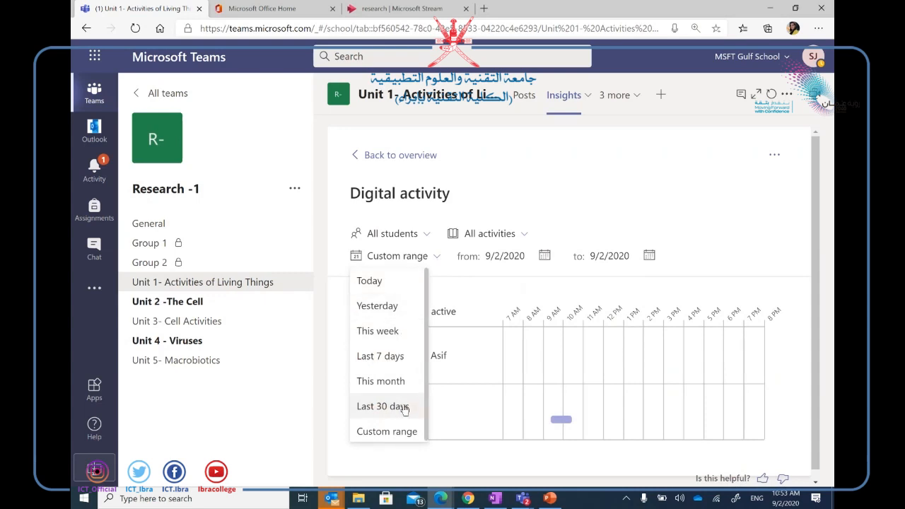
{"action": "left_click", "coordinate": [405, 431]}
{"action": "left_click", "coordinate": [487, 254]}
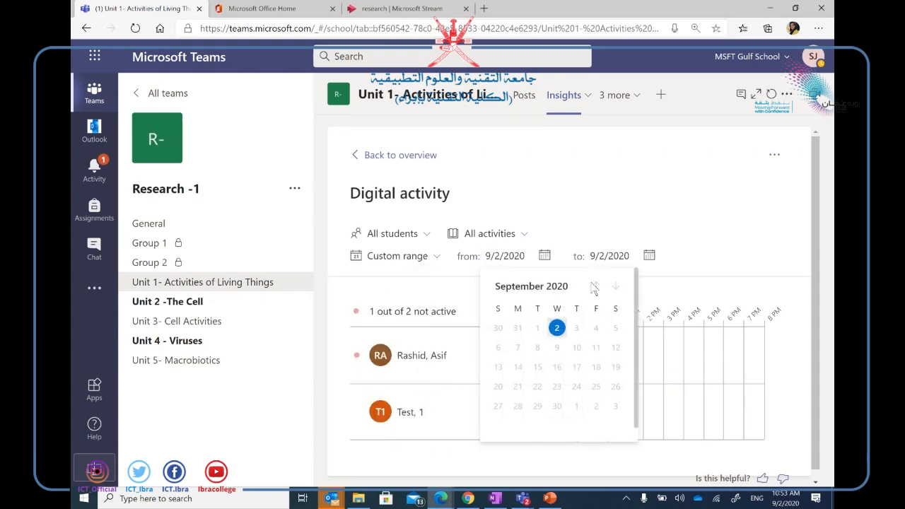
{"action": "left_click", "coordinate": [619, 237]}
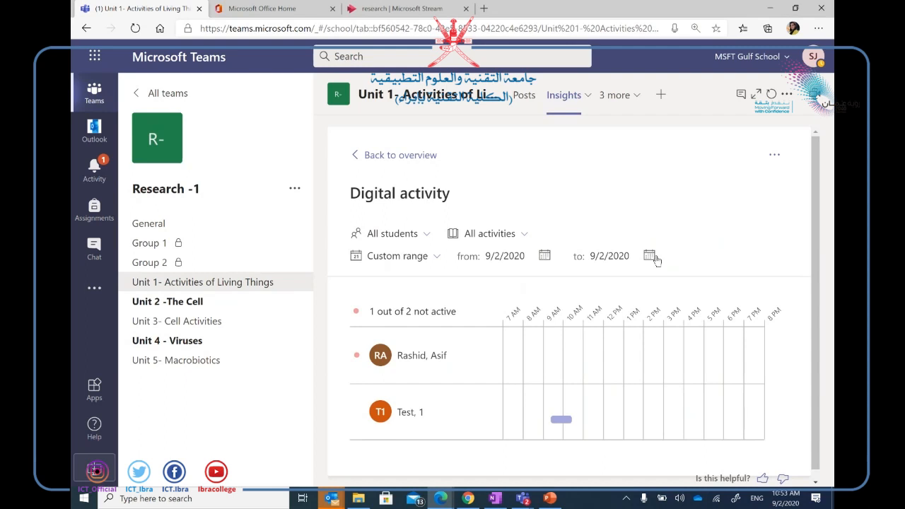
Export the activity report to Excel and open the downloaded Insights workbook.
{"action": "left_click", "coordinate": [774, 159]}
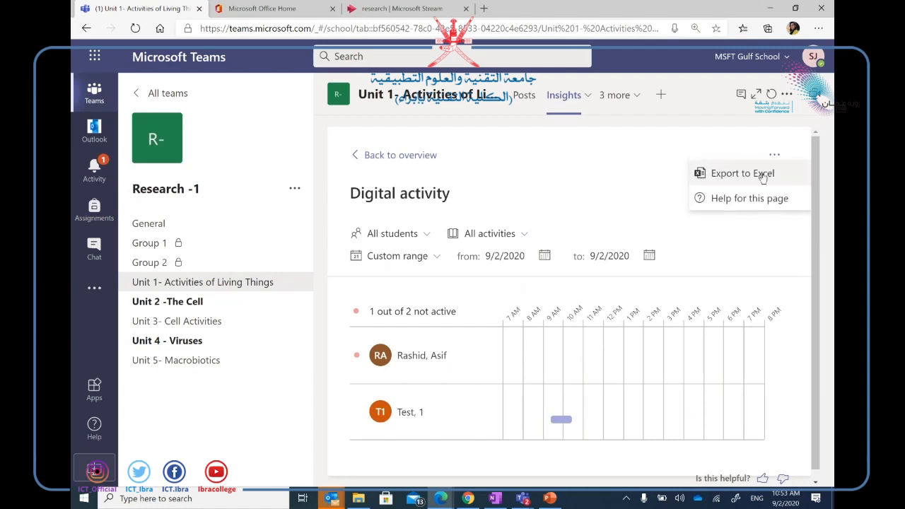
{"action": "left_click", "coordinate": [760, 176]}
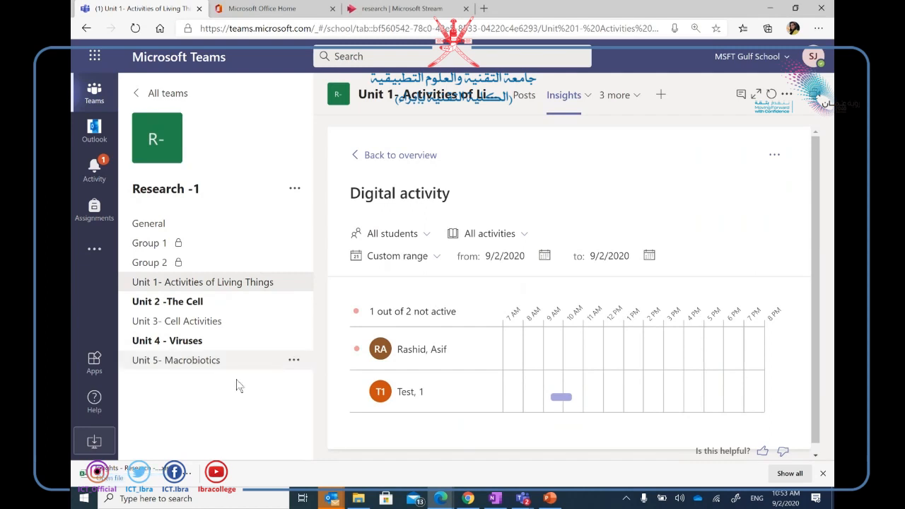
{"action": "left_click", "coordinate": [117, 479]}
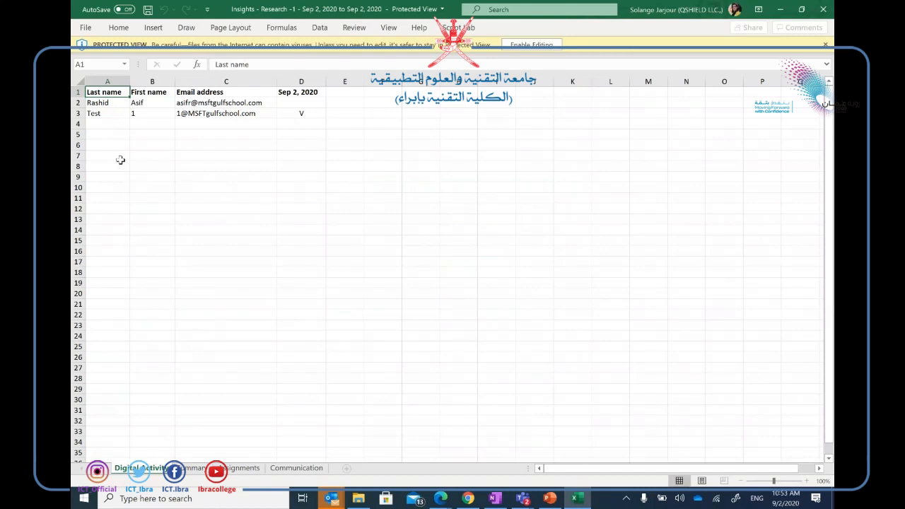
Review the Email address column and Summary, Assignments, Communication sheets, then minimize Excel.
{"action": "left_click", "coordinate": [211, 81]}
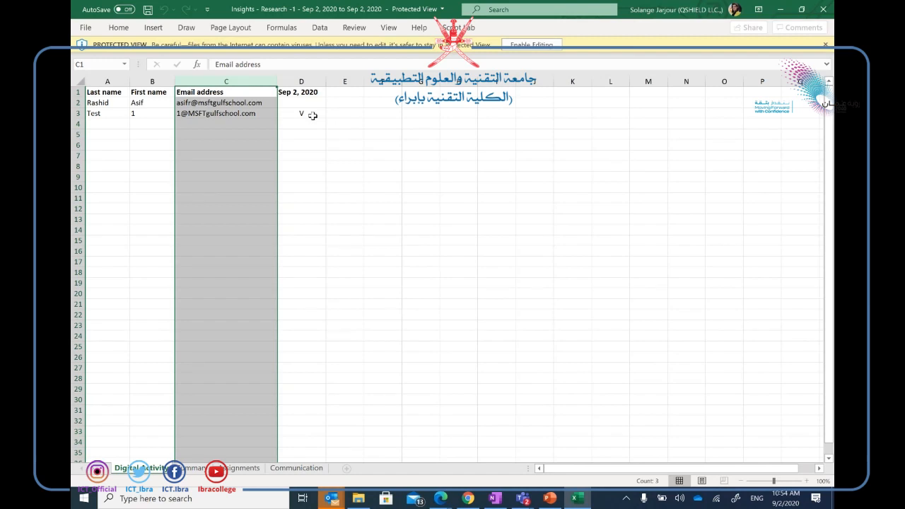
{"action": "left_click", "coordinate": [202, 471]}
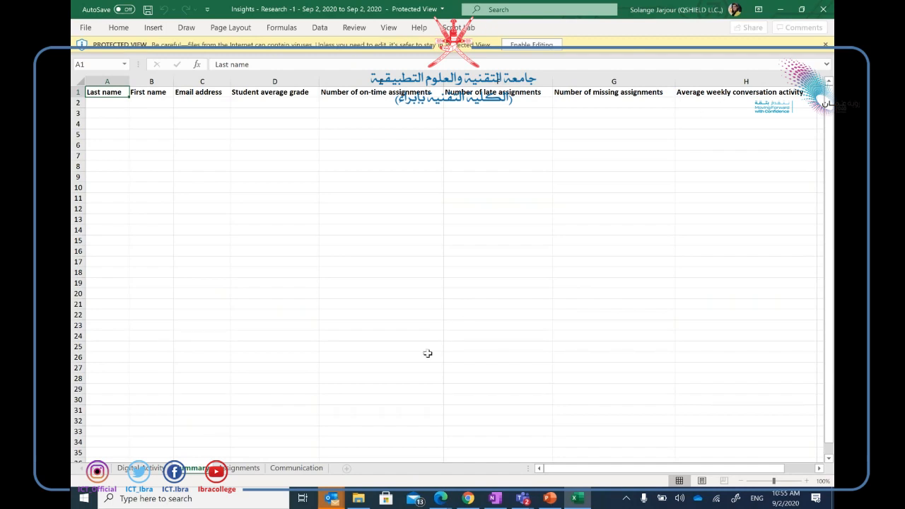
{"action": "left_click", "coordinate": [240, 472]}
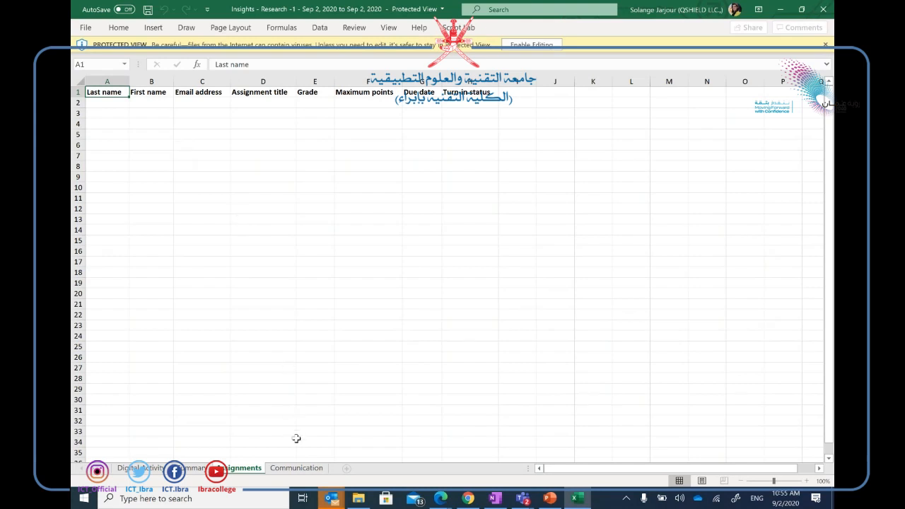
{"action": "left_click", "coordinate": [296, 472]}
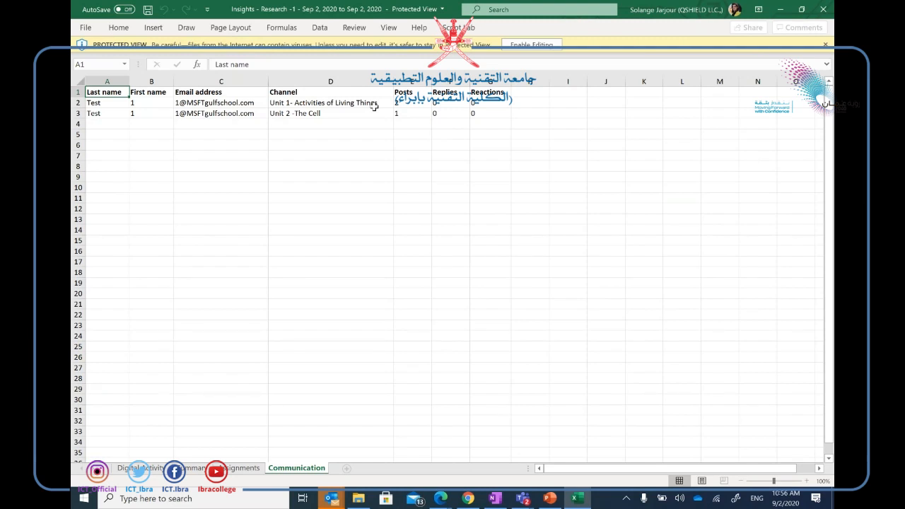
{"action": "left_click", "coordinate": [240, 468]}
{"action": "left_click", "coordinate": [192, 468]}
{"action": "left_click", "coordinate": [140, 468]}
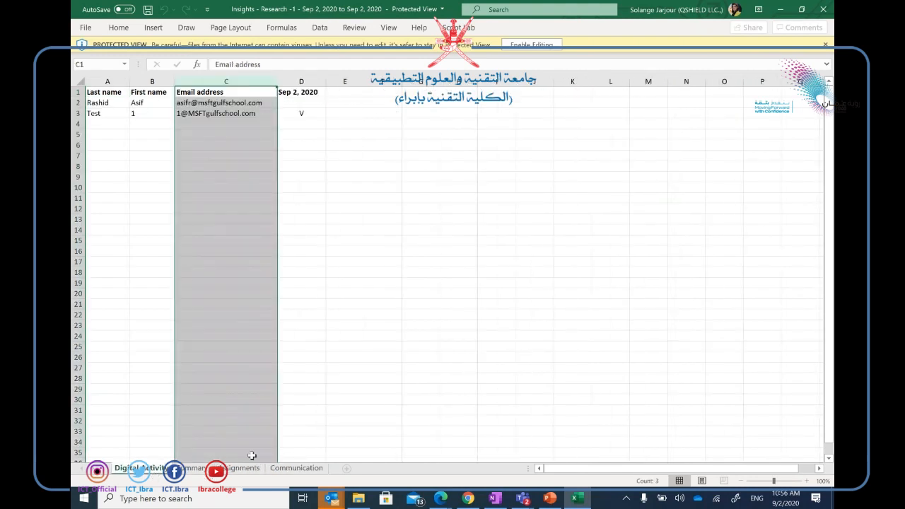
{"action": "left_click", "coordinate": [778, 14]}
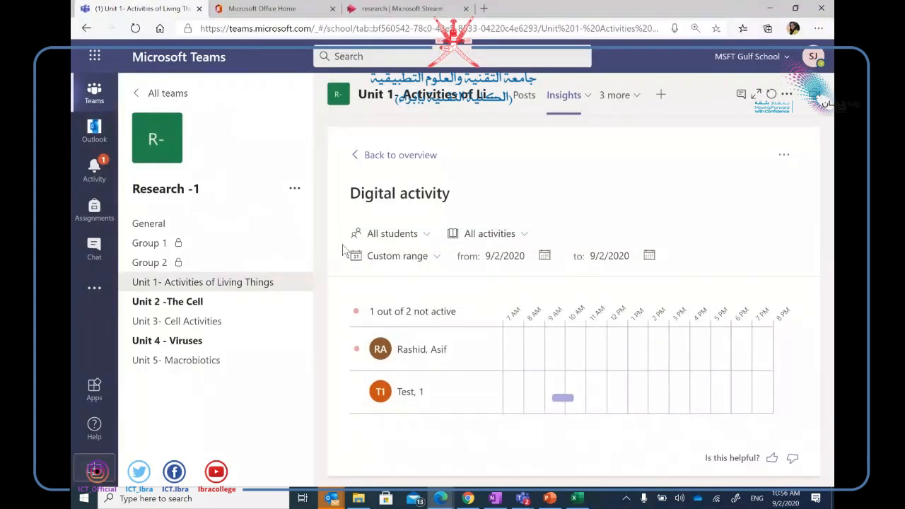
Search the more added apps list for 'insight'.
{"action": "left_click", "coordinate": [95, 289]}
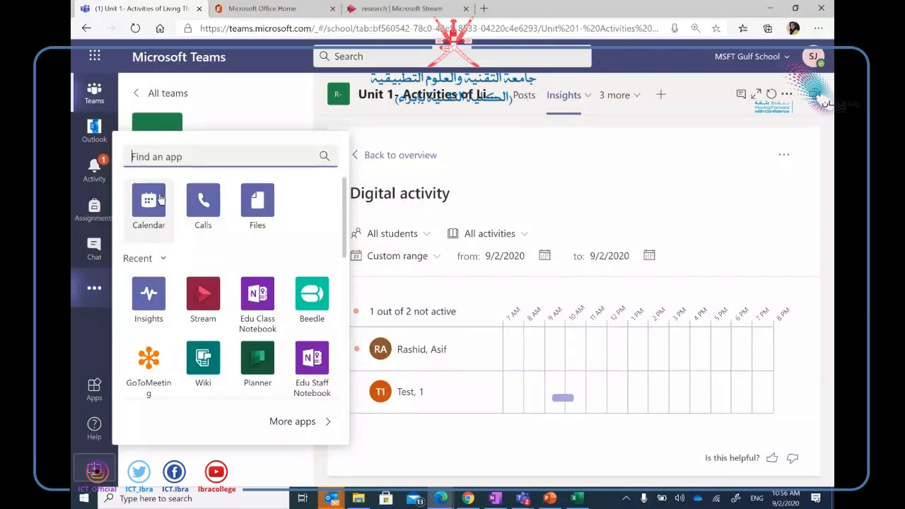
{"action": "type", "text": "insight"}
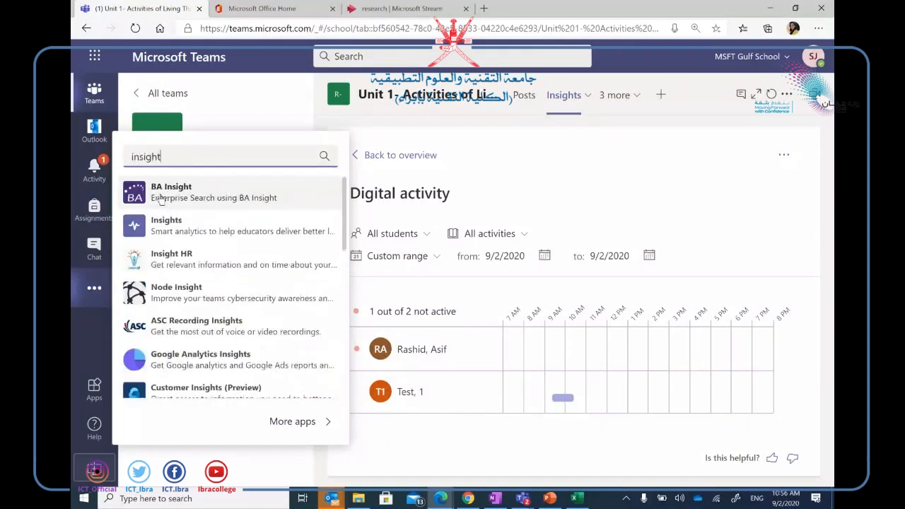
Open Insights and scroll through its Aug 27–Sep 2 daily active users dashboard.
{"action": "left_click", "coordinate": [176, 229]}
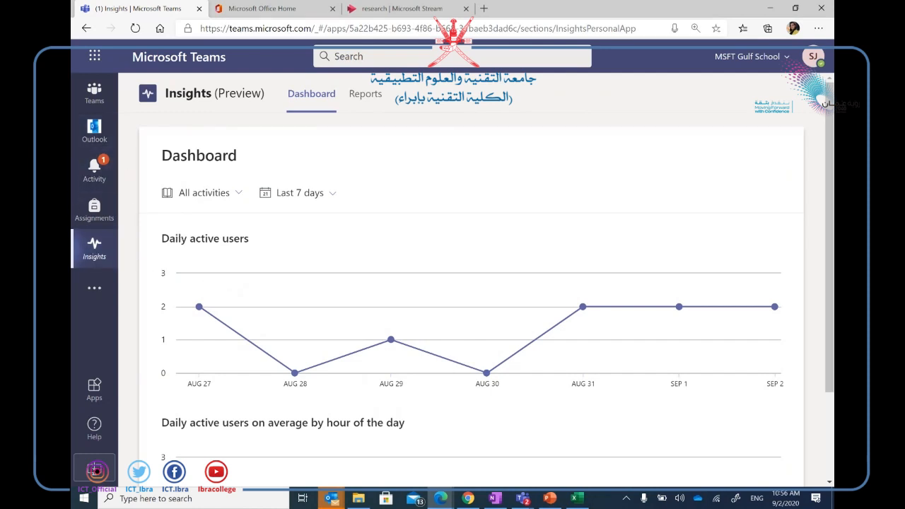
{"action": "scroll", "coordinate": [210, 288], "scroll_direction": "down", "scroll_amount": 1}
{"action": "scroll", "coordinate": [485, 281], "scroll_direction": "down", "scroll_amount": 1}
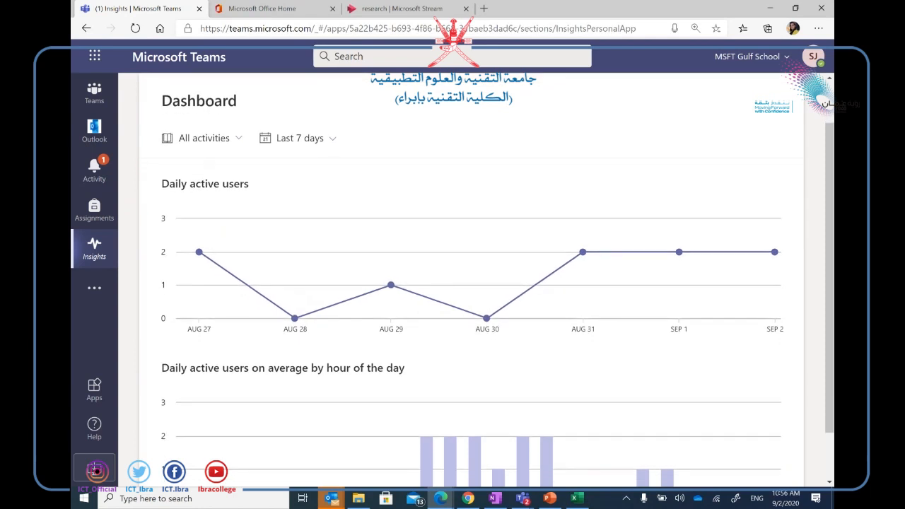
{"action": "left_click_drag", "start_coordinate": [252, 173], "coordinate": [201, 146]}
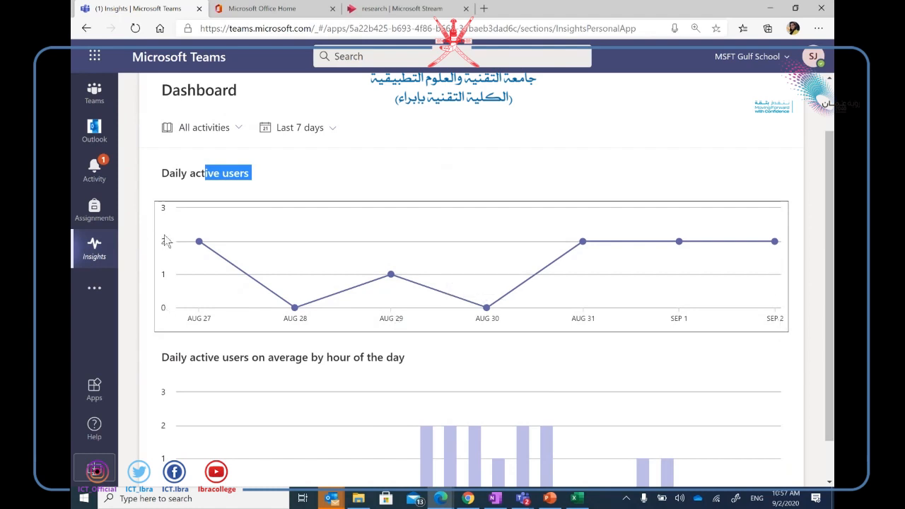
{"action": "mouse_move", "coordinate": [296, 311]}
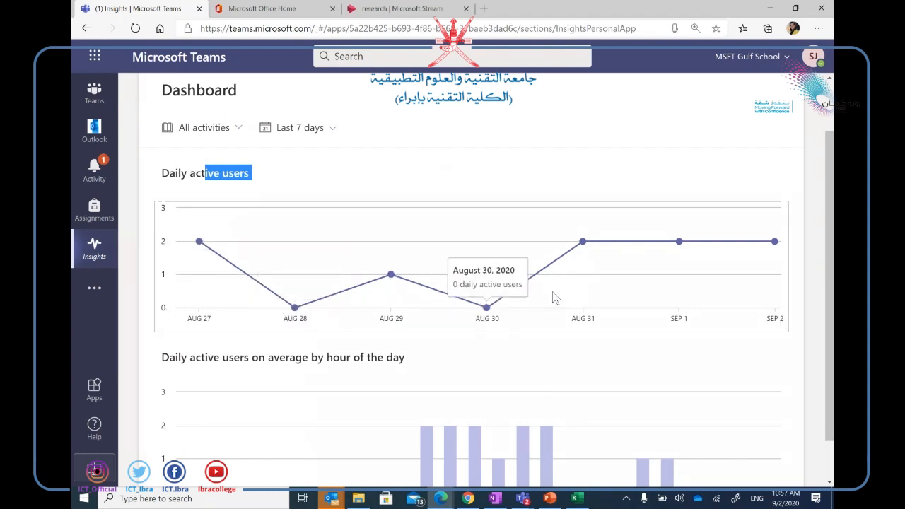
{"action": "scroll", "coordinate": [614, 289], "scroll_direction": "down", "scroll_amount": 1}
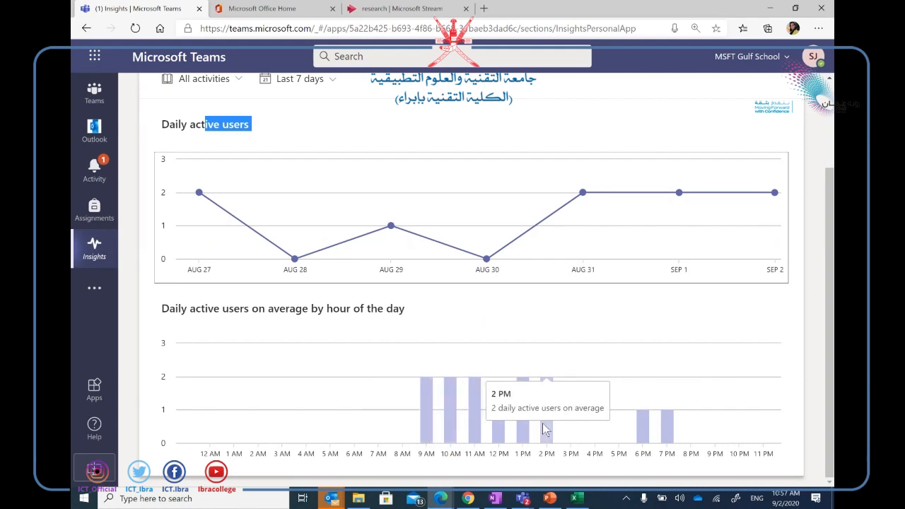
{"action": "scroll", "coordinate": [542, 423], "scroll_direction": "up", "scroll_amount": 3}
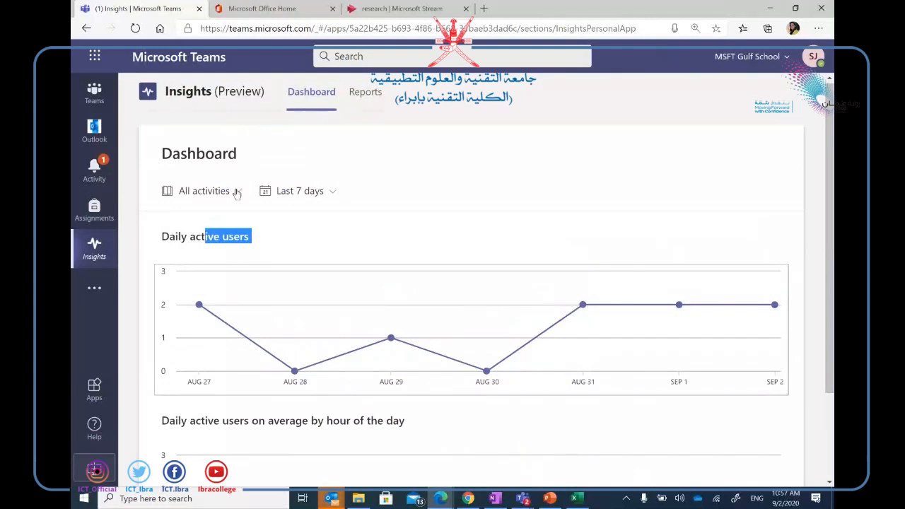
{"action": "left_click", "coordinate": [236, 192]}
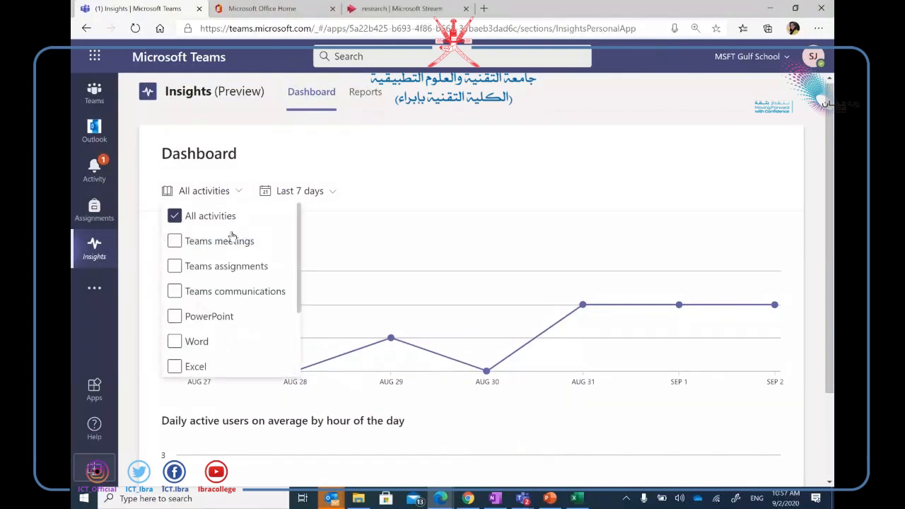
{"action": "left_click", "coordinate": [183, 246]}
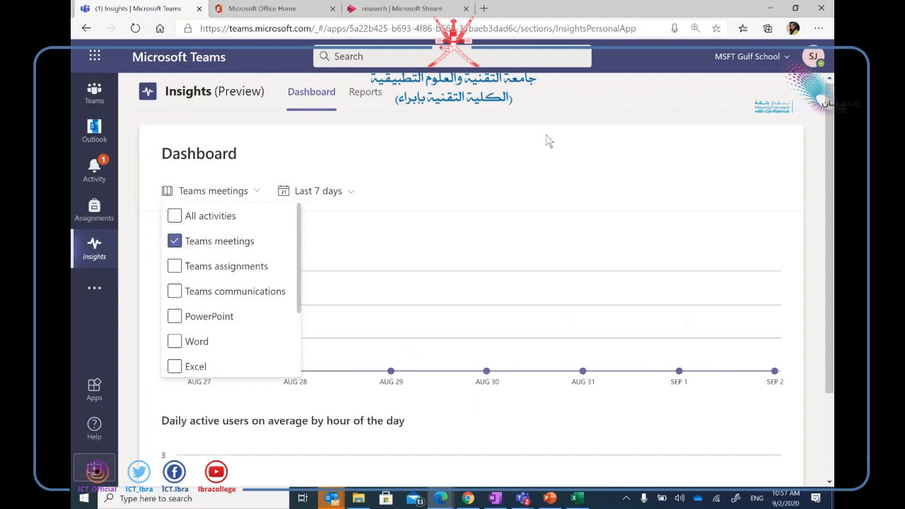
{"action": "left_click", "coordinate": [567, 222]}
{"action": "scroll", "coordinate": [567, 322], "scroll_direction": "down", "scroll_amount": 2}
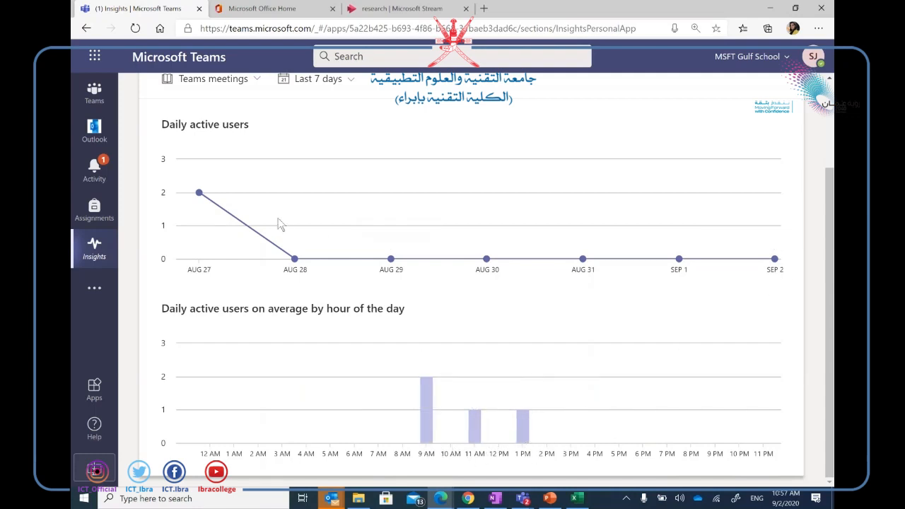
{"action": "scroll", "coordinate": [277, 225], "scroll_direction": "up", "scroll_amount": 2}
{"action": "scroll", "coordinate": [486, 271], "scroll_direction": "up", "scroll_amount": 1}
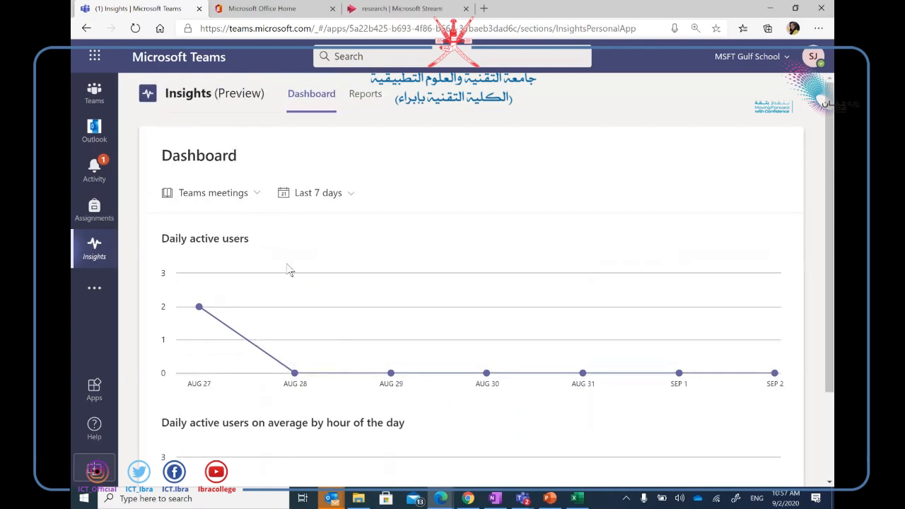
{"action": "left_click", "coordinate": [253, 196]}
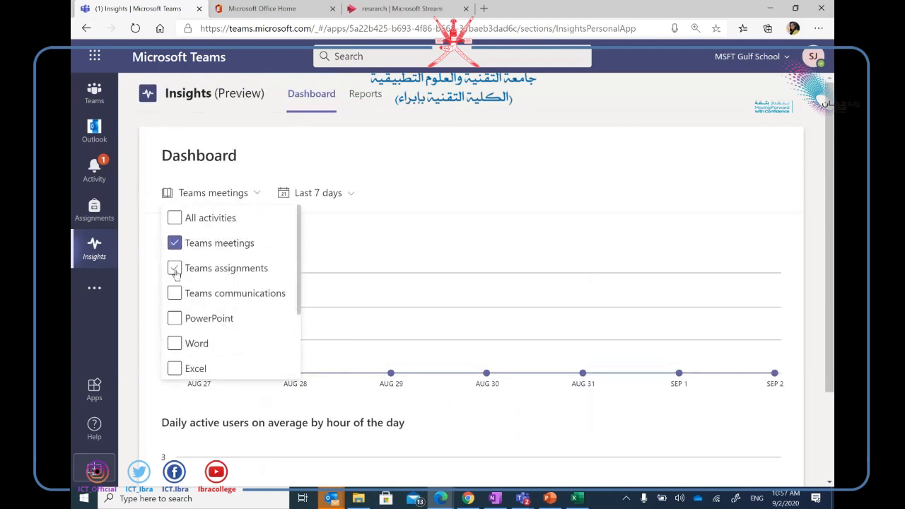
{"action": "left_click", "coordinate": [175, 270]}
{"action": "left_click", "coordinate": [575, 159]}
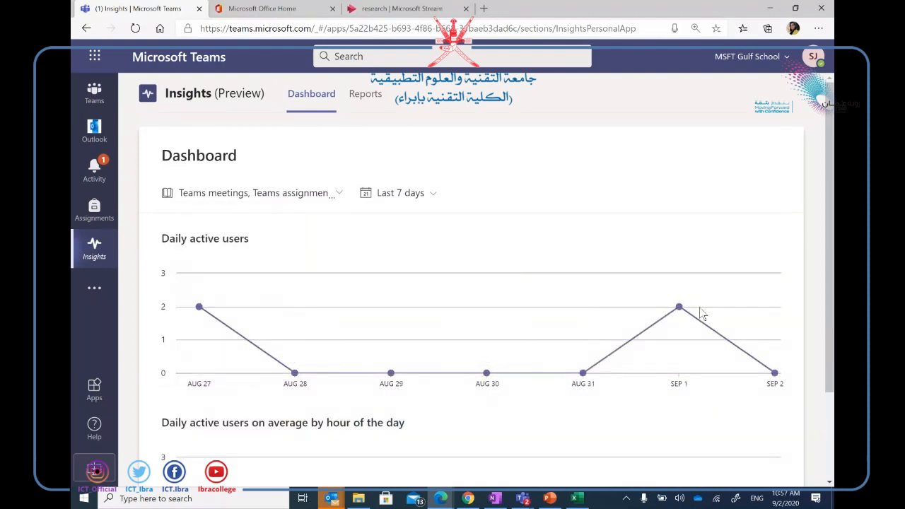
{"action": "scroll", "coordinate": [702, 314], "scroll_direction": "down", "scroll_amount": 3}
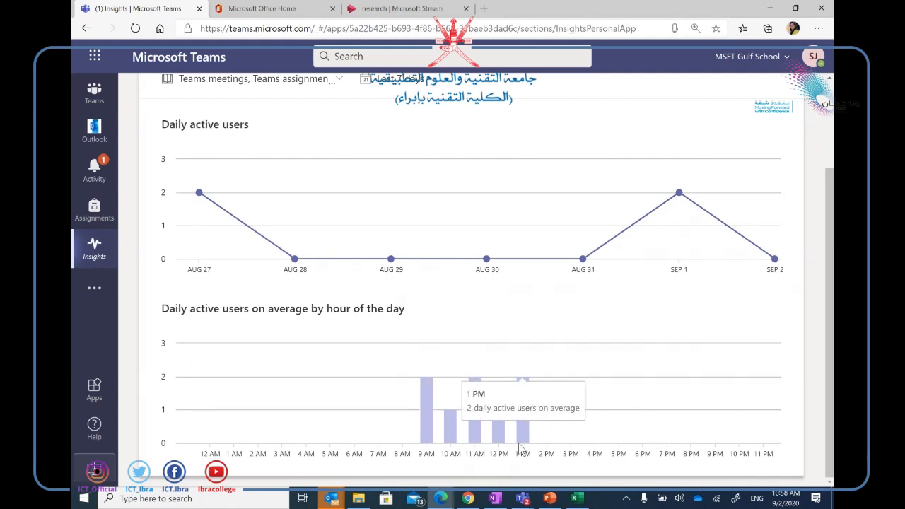
{"action": "mouse_move", "coordinate": [474, 435]}
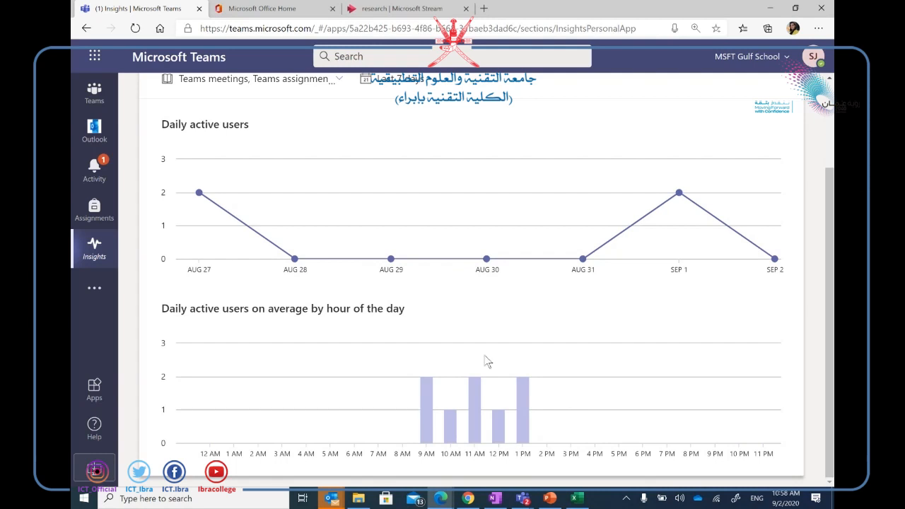
{"action": "scroll", "coordinate": [485, 363], "scroll_direction": "up", "scroll_amount": 2}
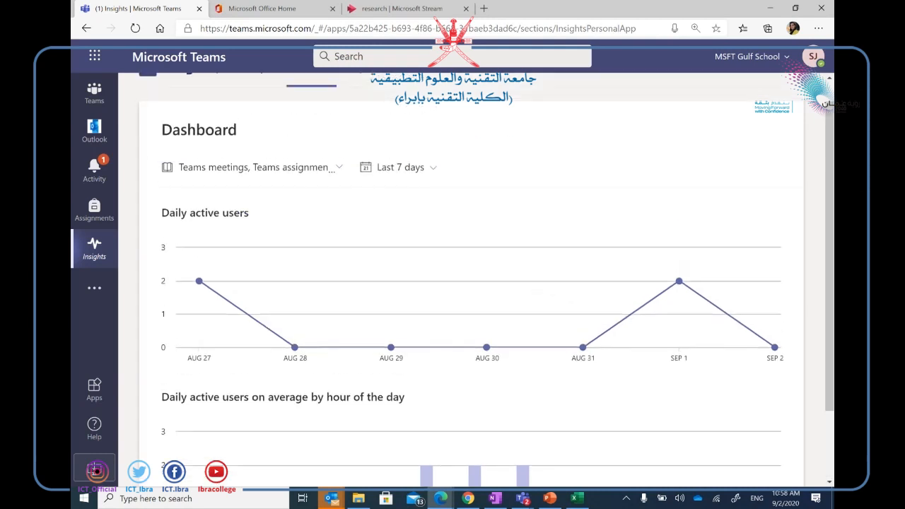
Uncheck Teams assignments and Teams meetings, and check PowerPoint in the activities filter.
{"action": "left_click", "coordinate": [337, 170]}
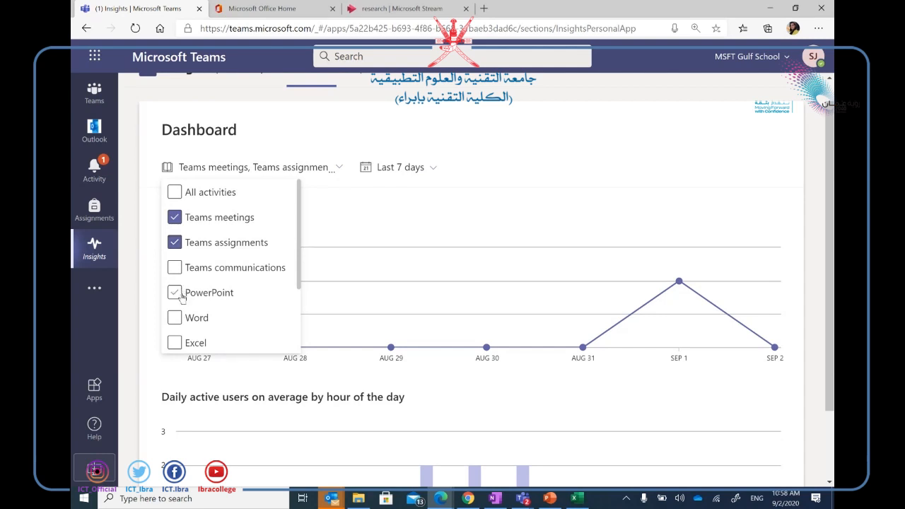
{"action": "left_click", "coordinate": [174, 243]}
{"action": "left_click", "coordinate": [174, 217]}
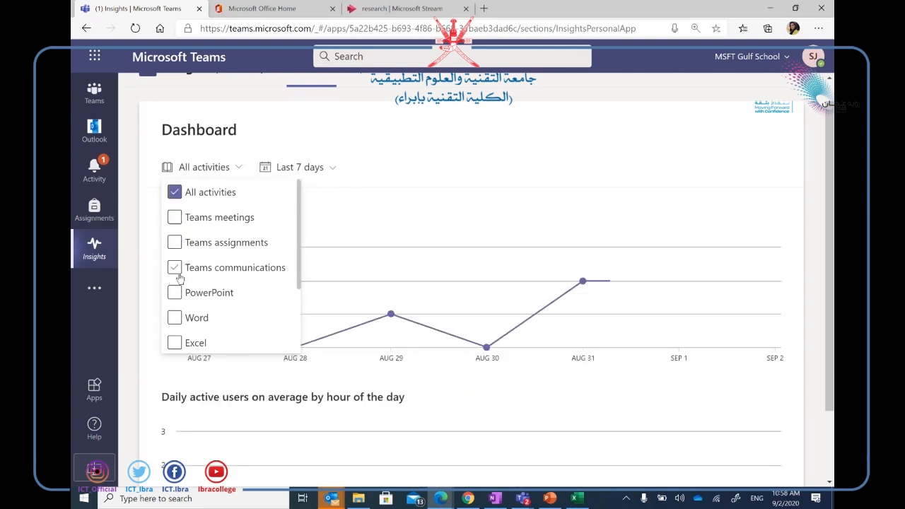
{"action": "left_click", "coordinate": [175, 292]}
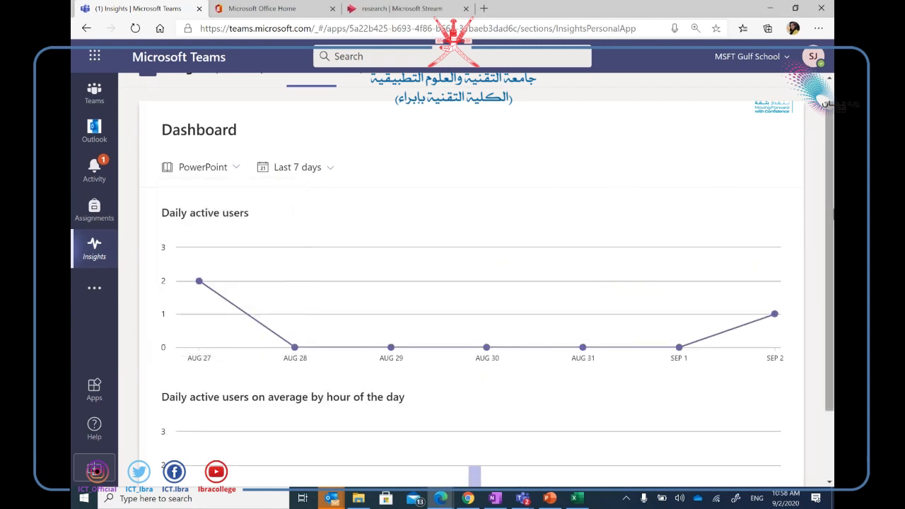
{"action": "scroll", "coordinate": [830, 216], "scroll_direction": "down", "scroll_amount": 1}
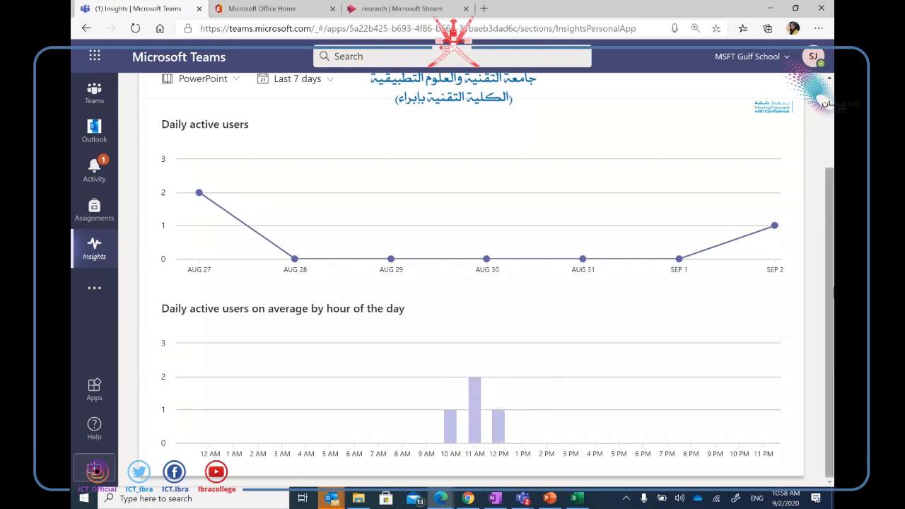
{"action": "scroll", "coordinate": [284, 254], "scroll_direction": "up", "scroll_amount": 2}
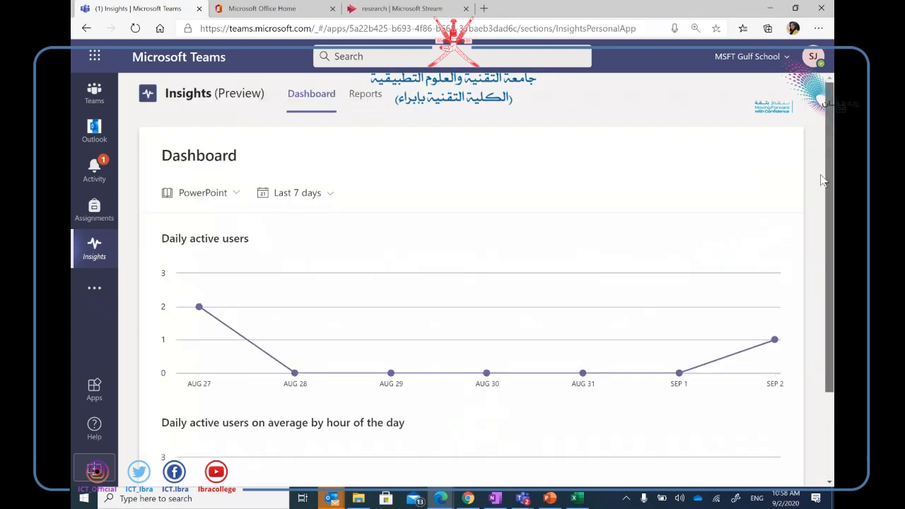
Add Word to the activities filter and review the resulting Aug 31 and Sep 2 activity.
{"action": "left_click", "coordinate": [228, 196]}
{"action": "left_click", "coordinate": [174, 343]}
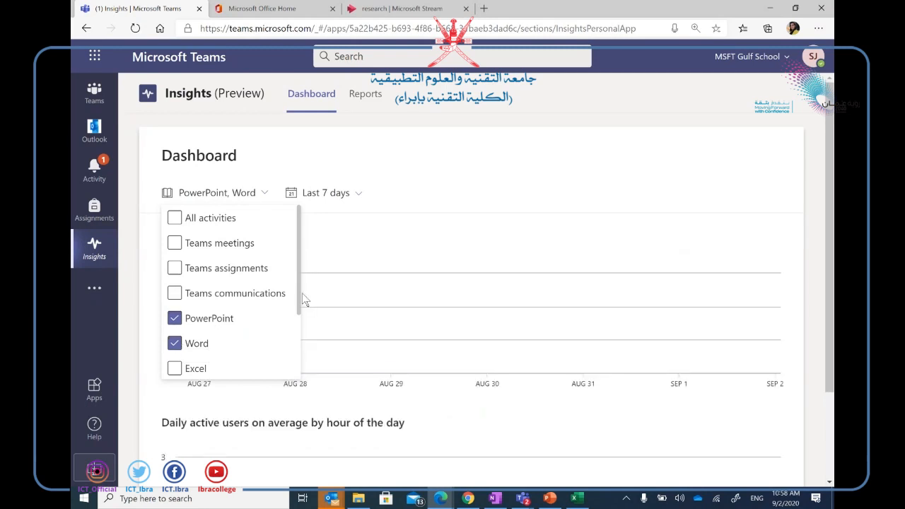
{"action": "left_click_drag", "start_coordinate": [298, 292], "coordinate": [297, 371]}
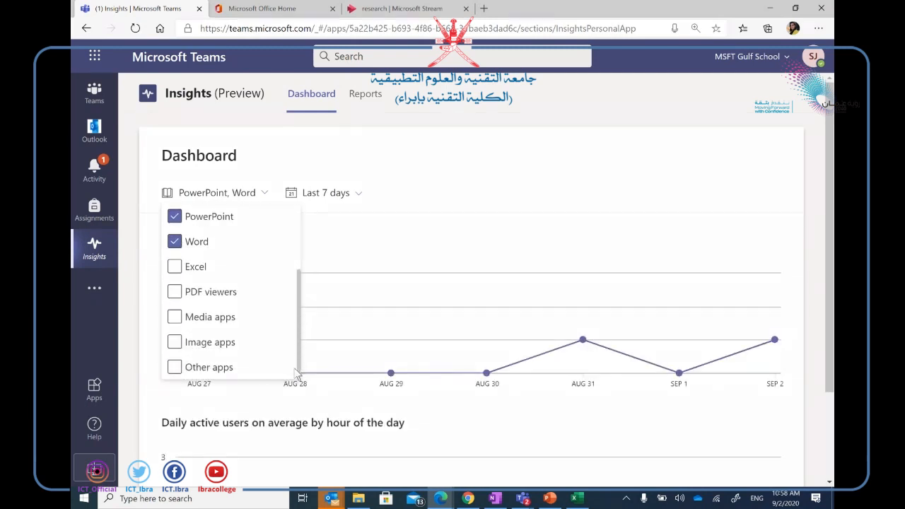
{"action": "scroll", "coordinate": [238, 354], "scroll_direction": "up", "scroll_amount": 3}
{"action": "scroll", "coordinate": [272, 360], "scroll_direction": "down", "scroll_amount": 3}
{"action": "left_click_drag", "start_coordinate": [299, 355], "coordinate": [299, 260]}
{"action": "scroll", "coordinate": [300, 267], "scroll_direction": "down", "scroll_amount": 3}
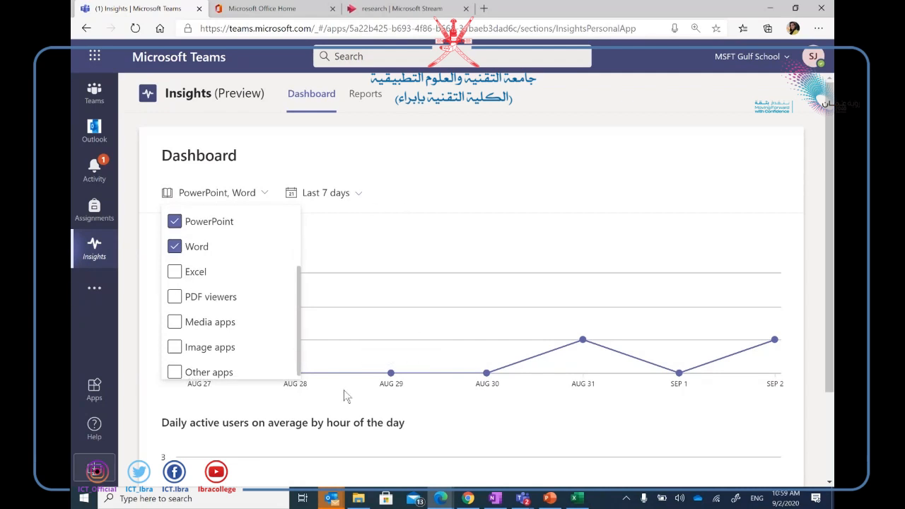
Choose a Custom range starting August 6, giving 8/6/2020–9/2/2020, and review the chart.
{"action": "left_click", "coordinate": [357, 194]}
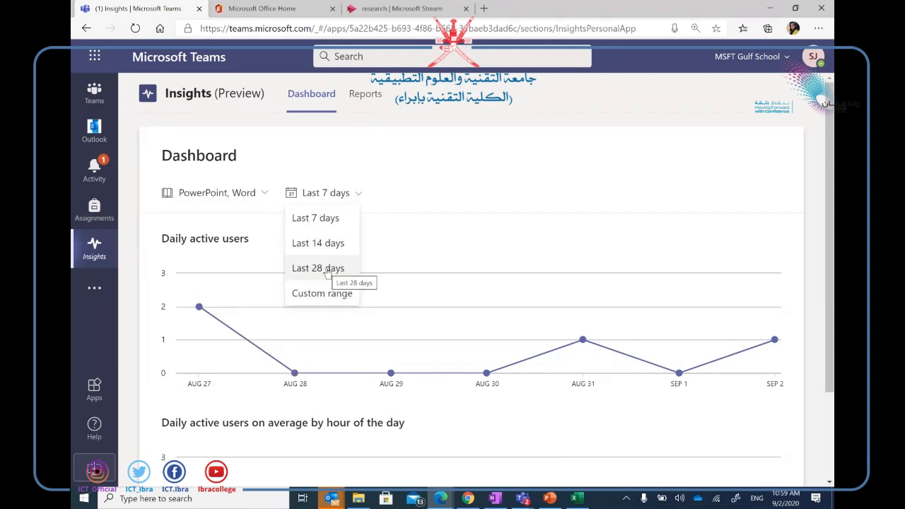
{"action": "left_click", "coordinate": [324, 297]}
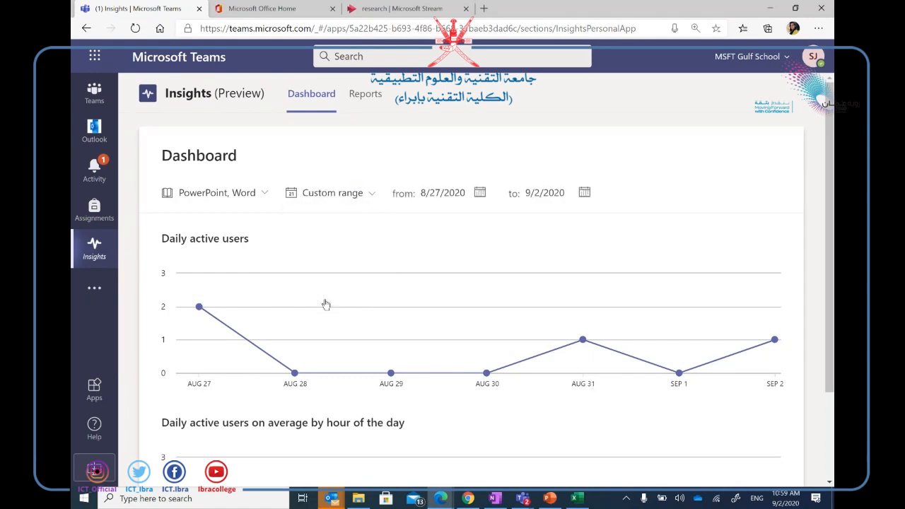
{"action": "left_click", "coordinate": [474, 194]}
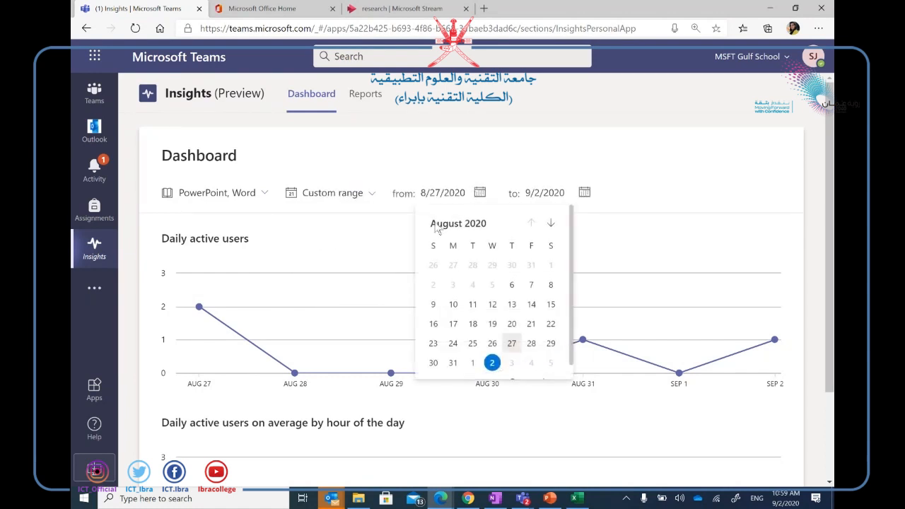
{"action": "left_click", "coordinate": [510, 288]}
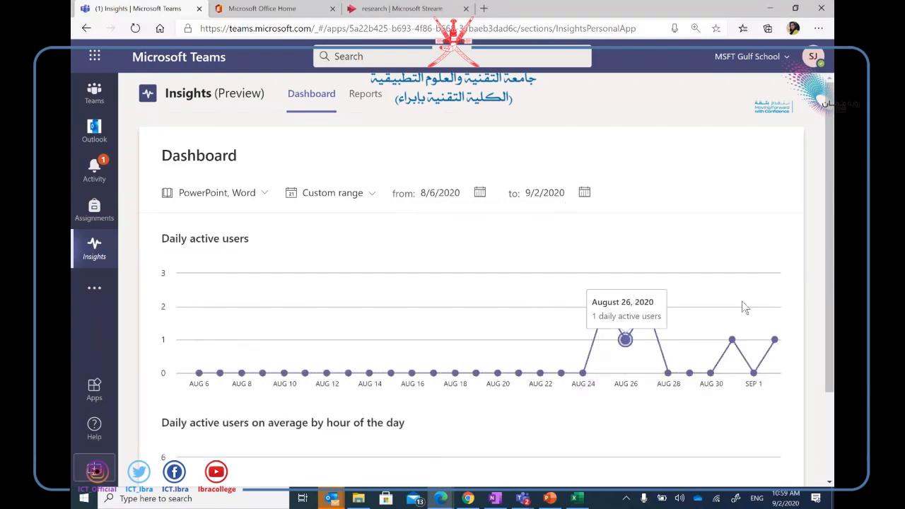
{"action": "scroll", "coordinate": [741, 307], "scroll_direction": "down", "scroll_amount": 2}
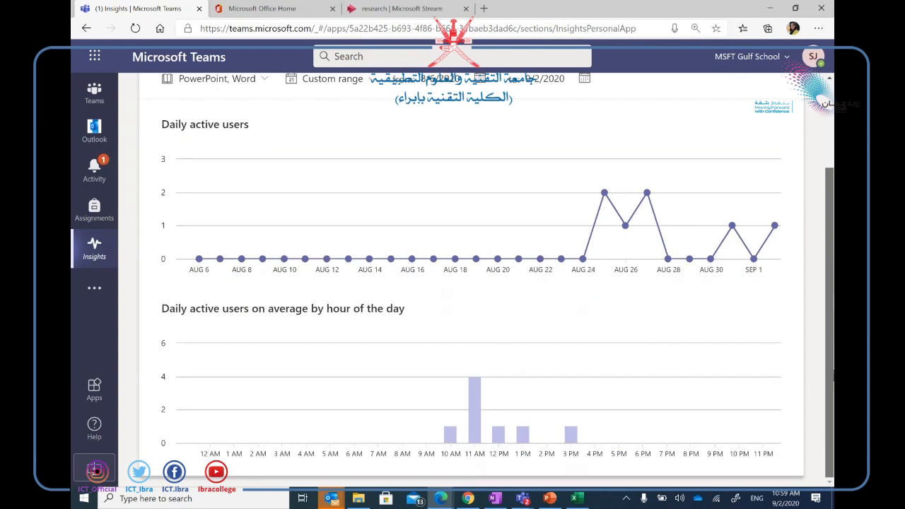
{"action": "left_click_drag", "start_coordinate": [826, 338], "coordinate": [826, 296]}
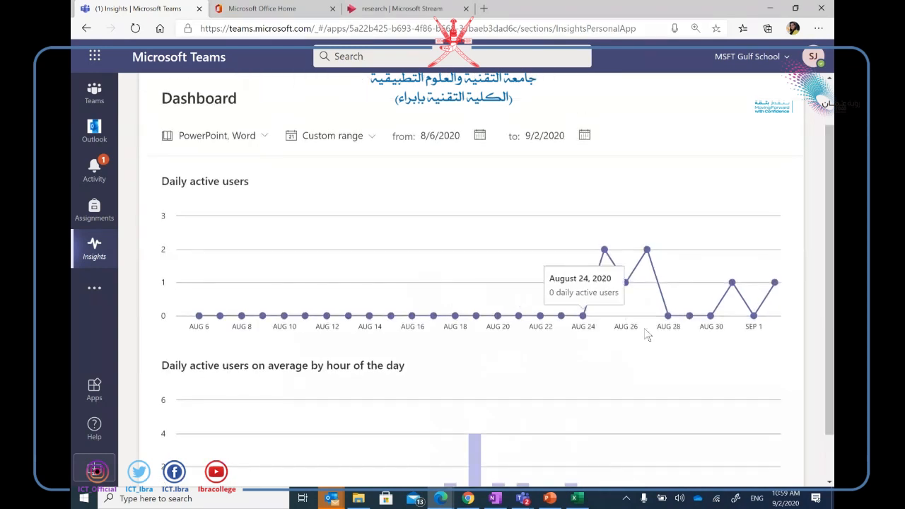
{"action": "mouse_move", "coordinate": [754, 313]}
{"action": "mouse_move", "coordinate": [775, 281]}
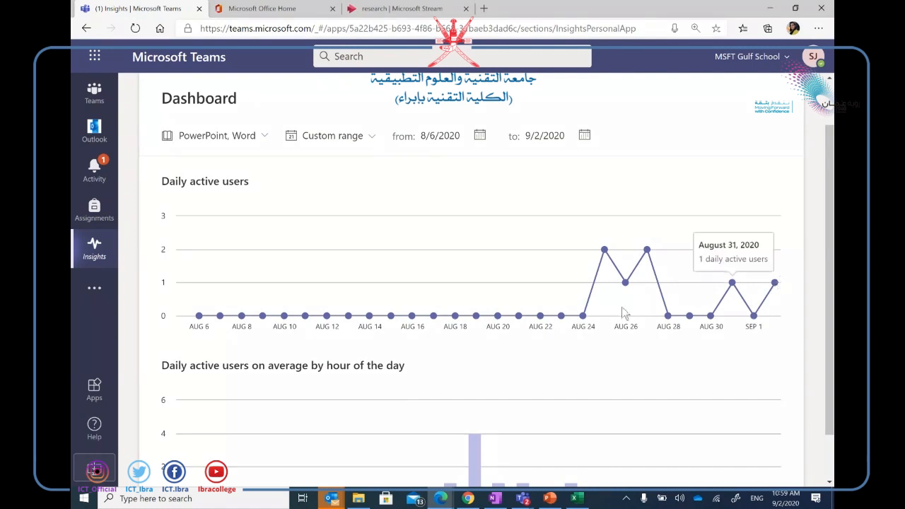
{"action": "mouse_move", "coordinate": [604, 251]}
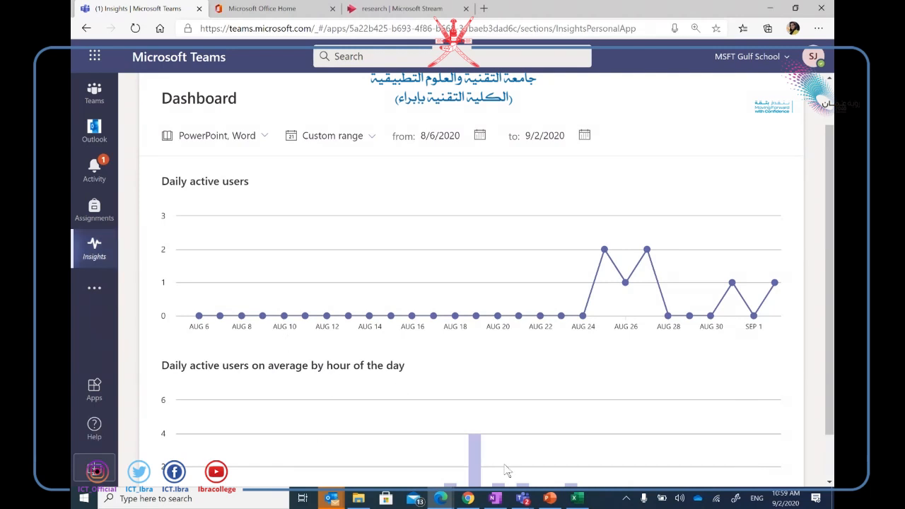
Switch to PowerPoint and present the Agenda slide full screen.
{"action": "left_click", "coordinate": [549, 498]}
{"action": "key", "text": "shift+F5"}
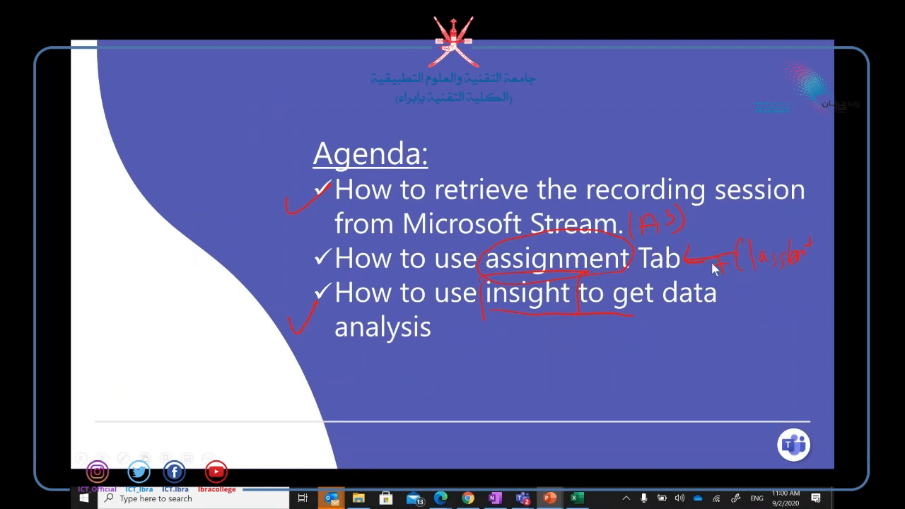
Return to the Teams meeting window and stop sharing so the live event shows its holding slate.
{"action": "mouse_move", "coordinate": [522, 498]}
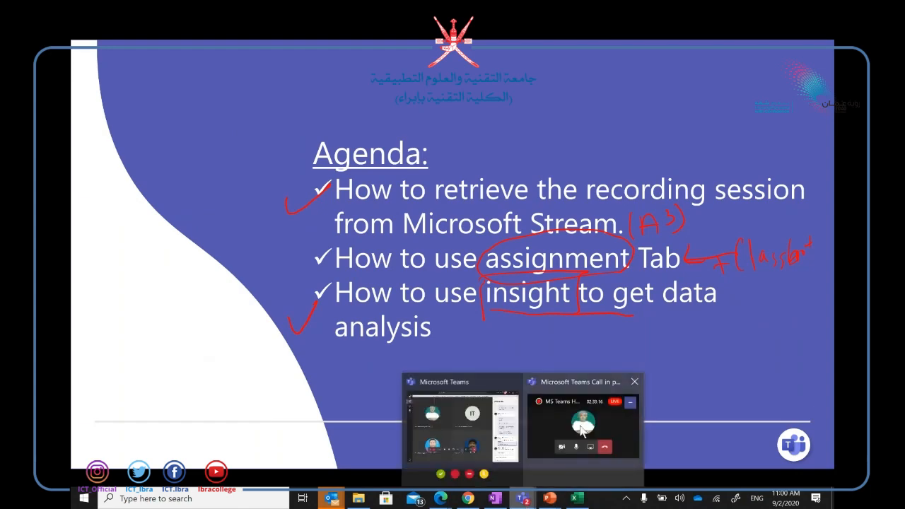
{"action": "left_click", "coordinate": [499, 443]}
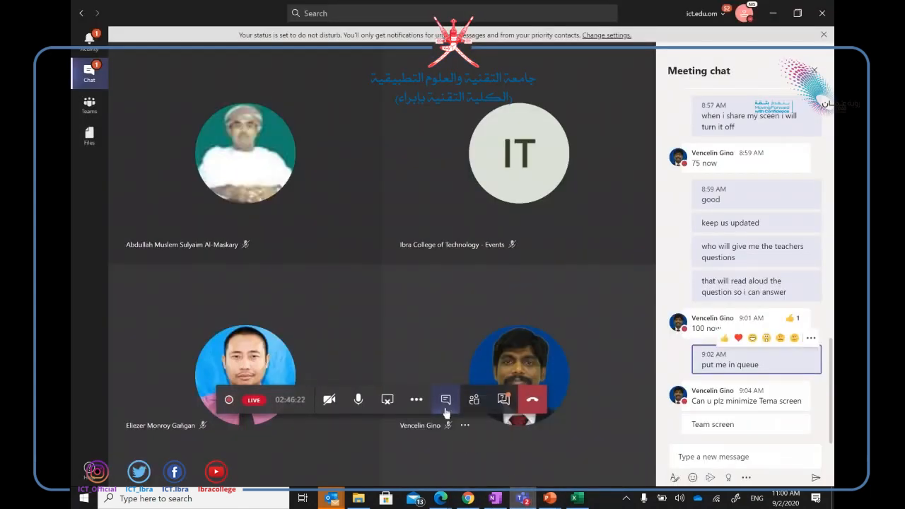
{"action": "left_click", "coordinate": [386, 405]}
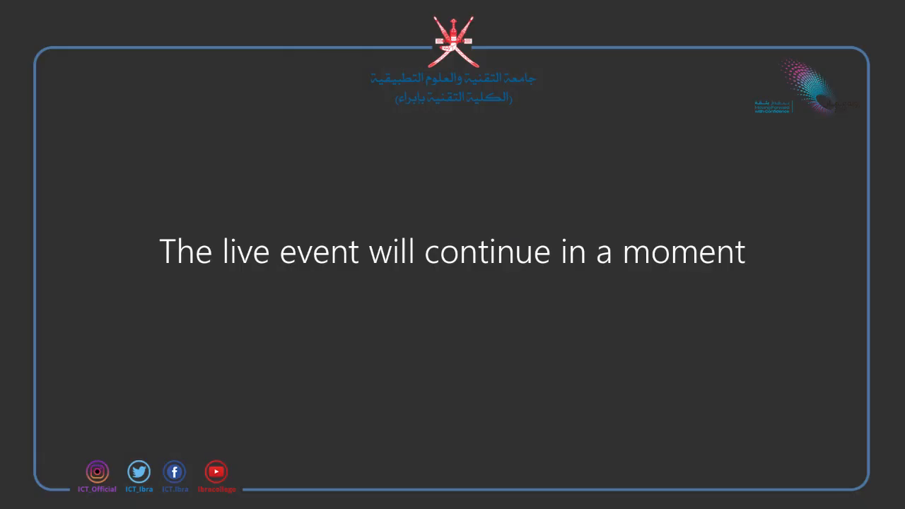
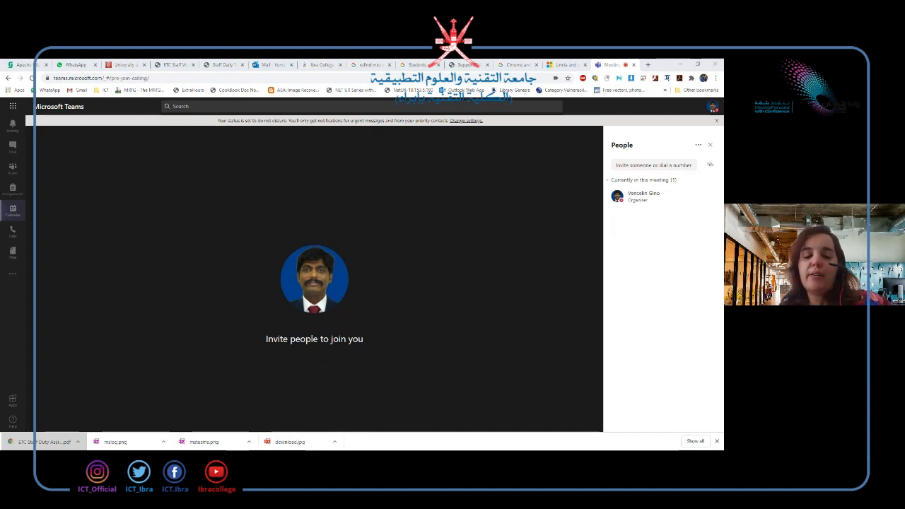
Open the meeting's share tray listing screen sharing, PowerPoint files and Whiteboard.
{"action": "left_click", "coordinate": [358, 374]}
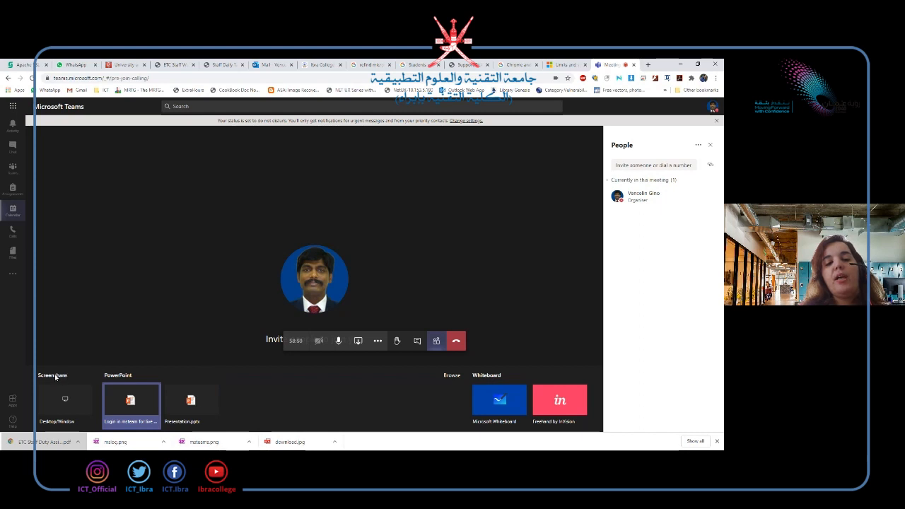
Share the 'Login in msteam for live event' PowerPoint deck from the share tray.
{"action": "left_click", "coordinate": [123, 358]}
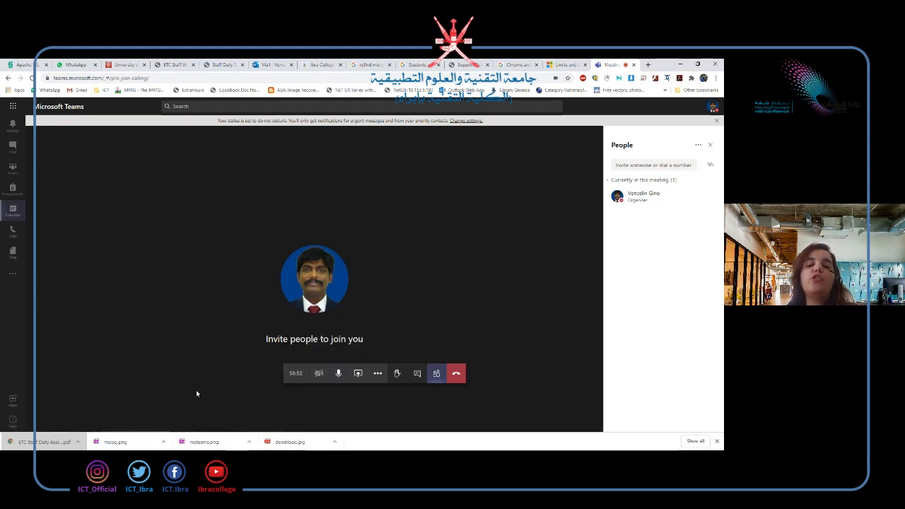
{"action": "left_click", "coordinate": [357, 373]}
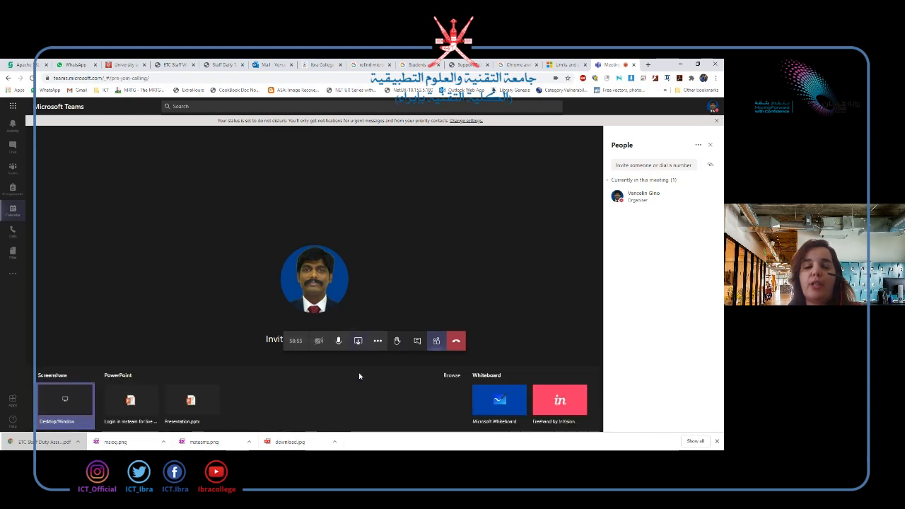
{"action": "left_click", "coordinate": [135, 400]}
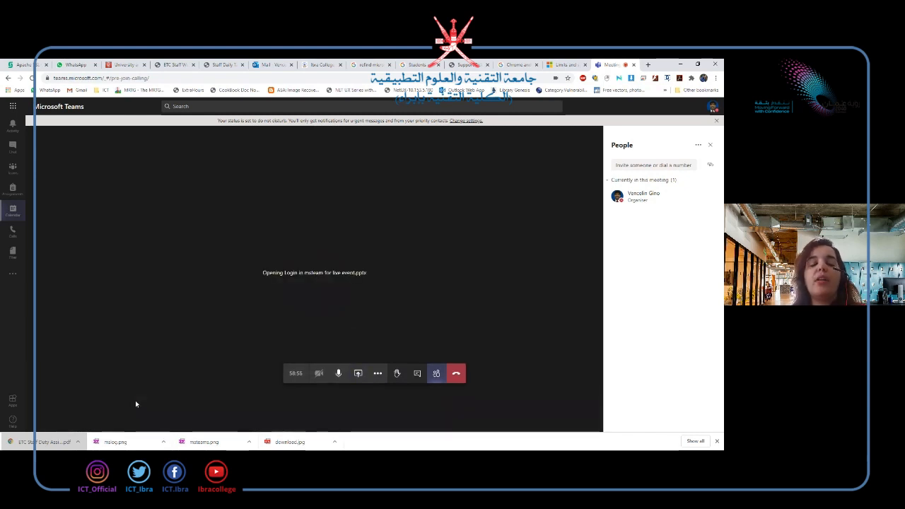
{"action": "left_click", "coordinate": [379, 373]}
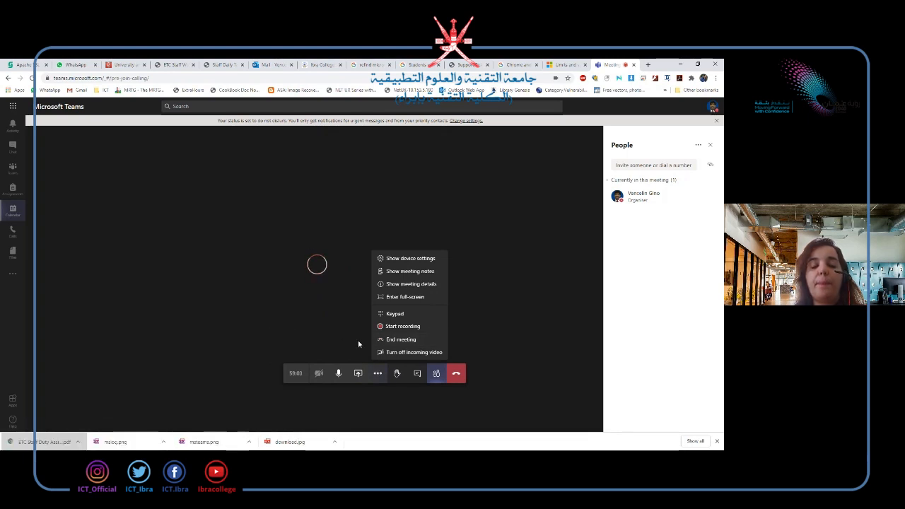
{"action": "left_click", "coordinate": [358, 372]}
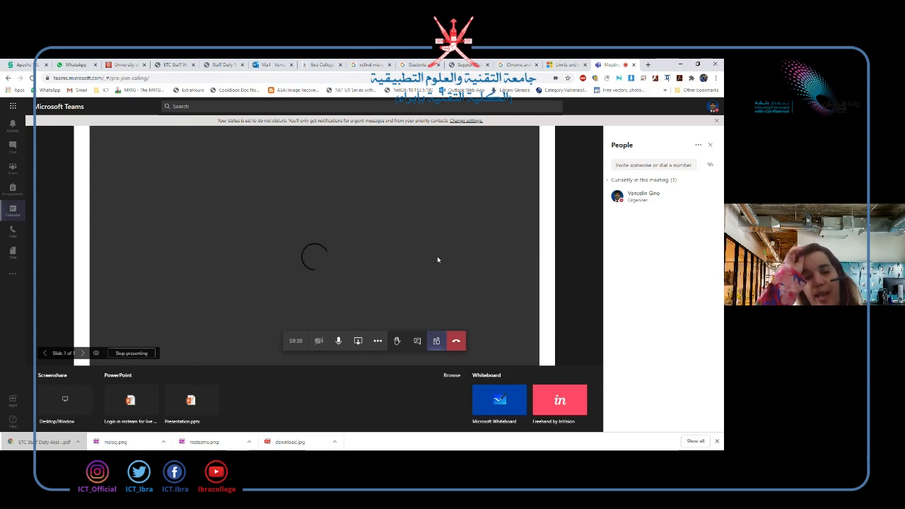
Close the People panel using More actions > Show participants.
{"action": "left_click", "coordinate": [697, 146]}
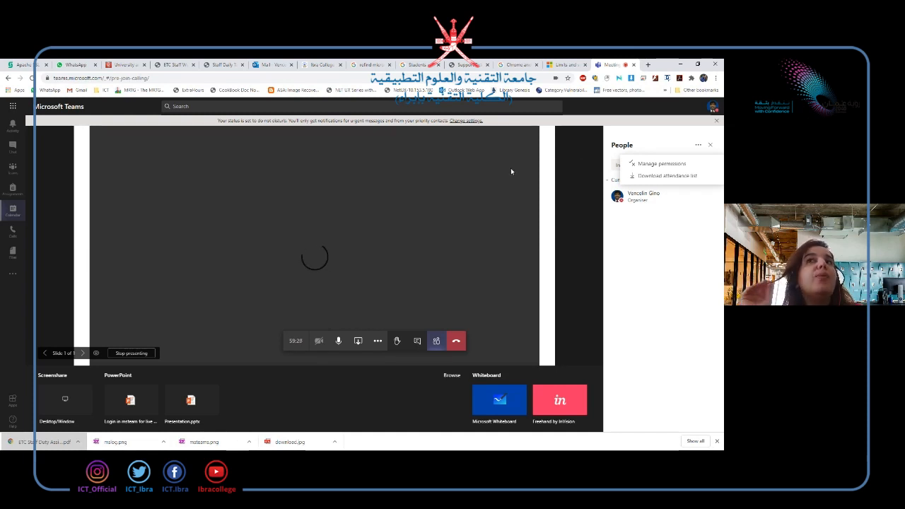
{"action": "left_click", "coordinate": [622, 140]}
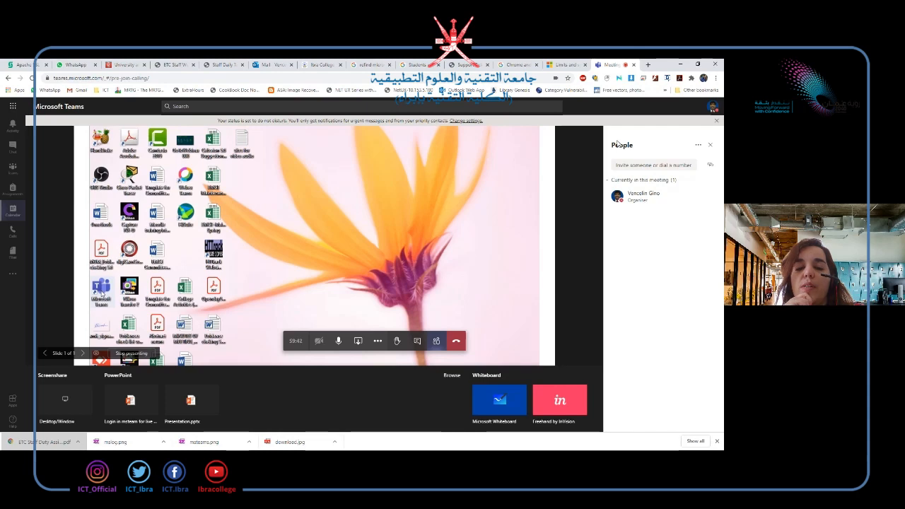
{"action": "left_click", "coordinate": [378, 342]}
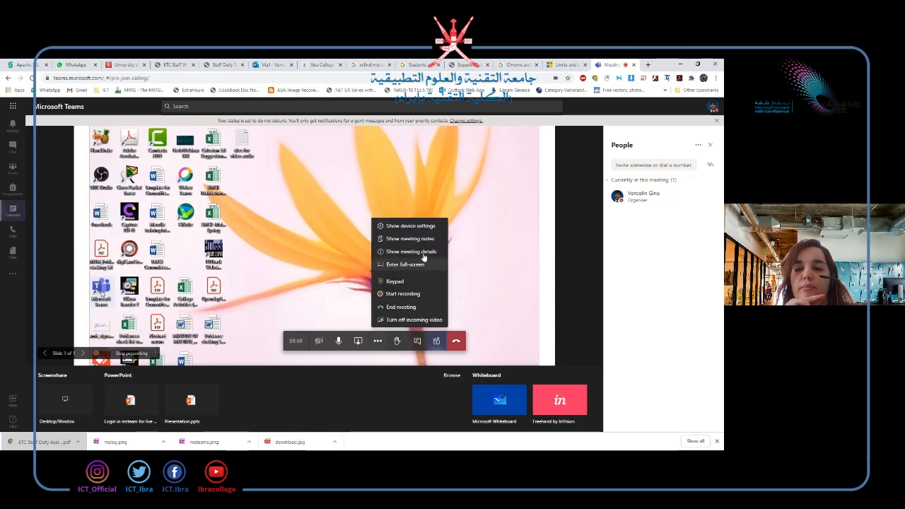
{"action": "left_click", "coordinate": [436, 341]}
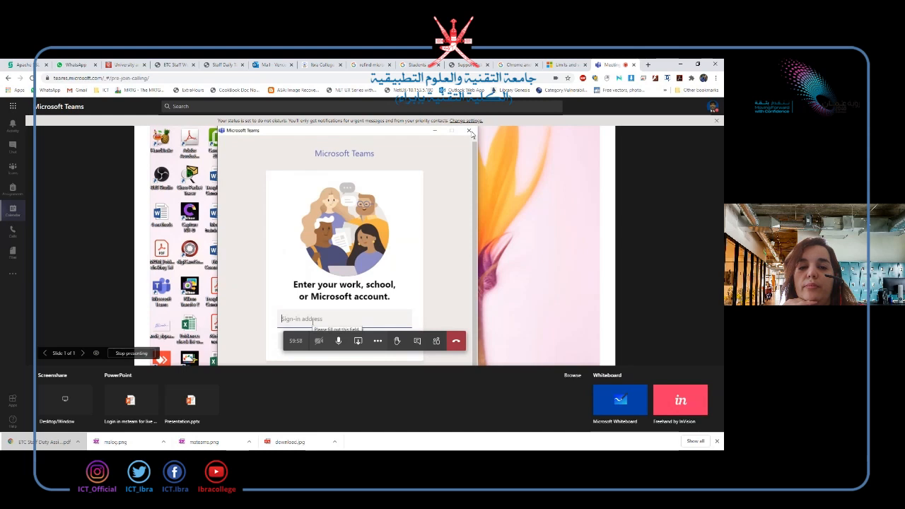
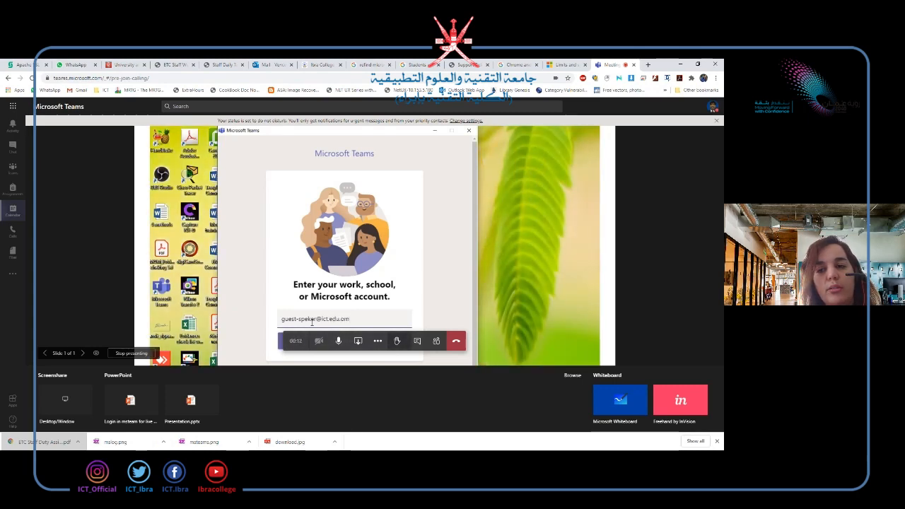
Sign in to the Teams window with the guest speaker's work e-mail address.
{"action": "key", "text": "Return"}
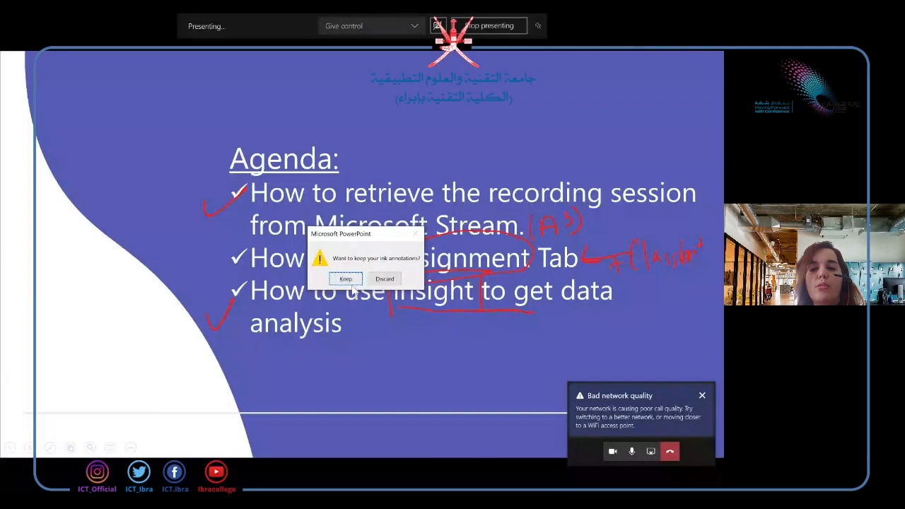
Dismiss the ink annotations prompt, leave the slideshow, and return to Teams in Edge.
{"action": "left_click", "coordinate": [350, 282]}
{"action": "mouse_move", "coordinate": [350, 485]}
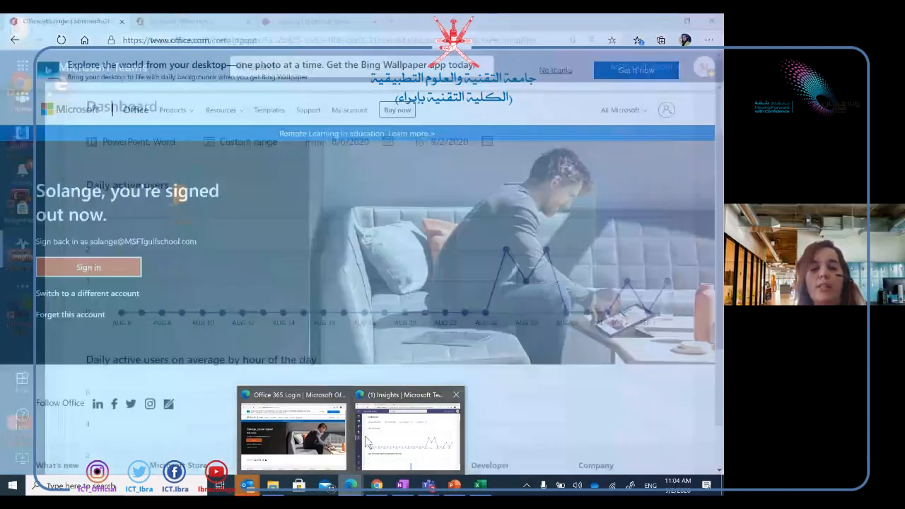
{"action": "left_click", "coordinate": [409, 431]}
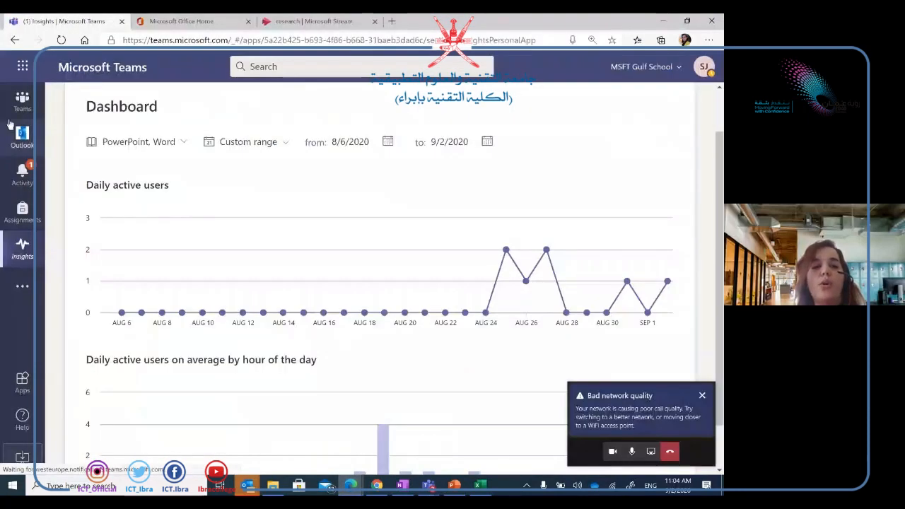
Choose Meet now in the Research -1 team's Unit 1- Activities of Living Things channel.
{"action": "left_click", "coordinate": [21, 103]}
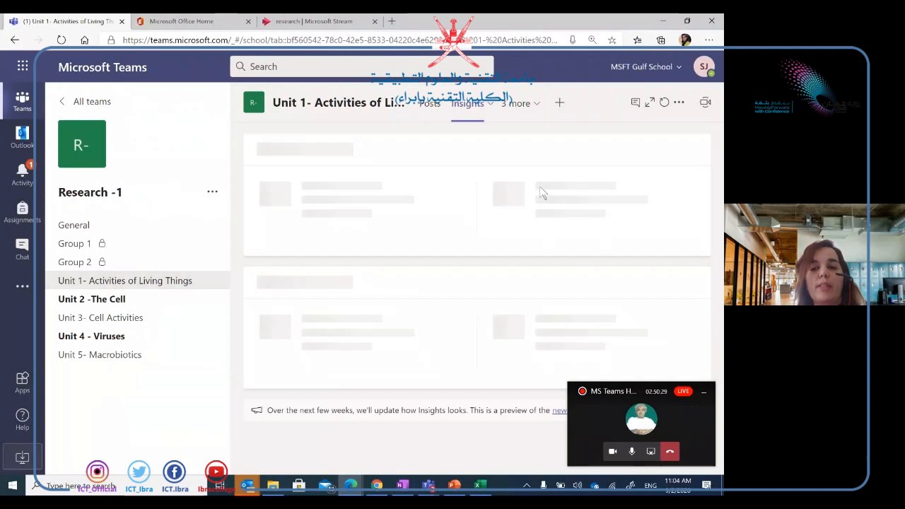
{"action": "left_click", "coordinate": [705, 103]}
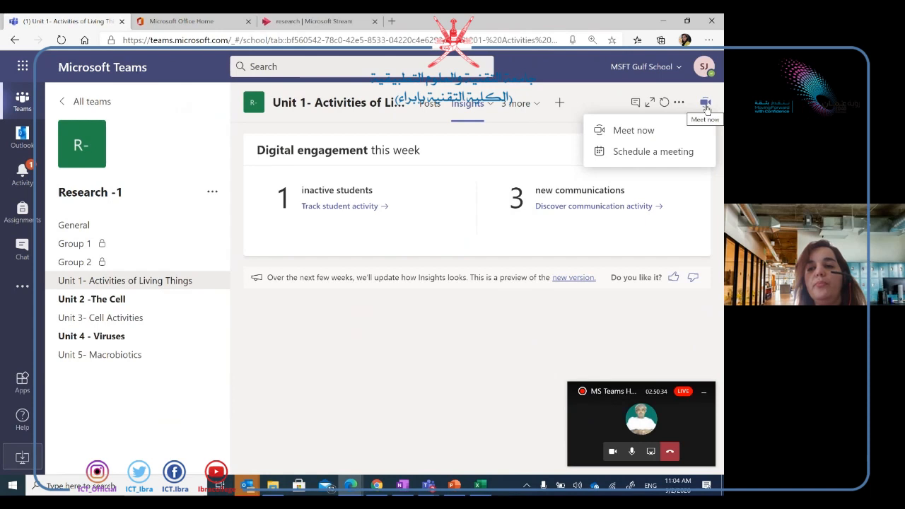
{"action": "left_click", "coordinate": [633, 130]}
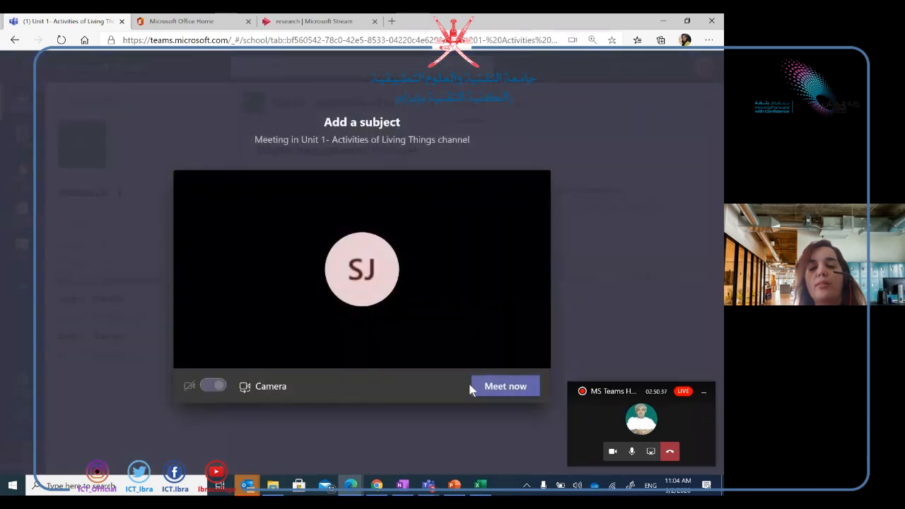
Start the instant channel meeting and show its participant list.
{"action": "left_click", "coordinate": [493, 385]}
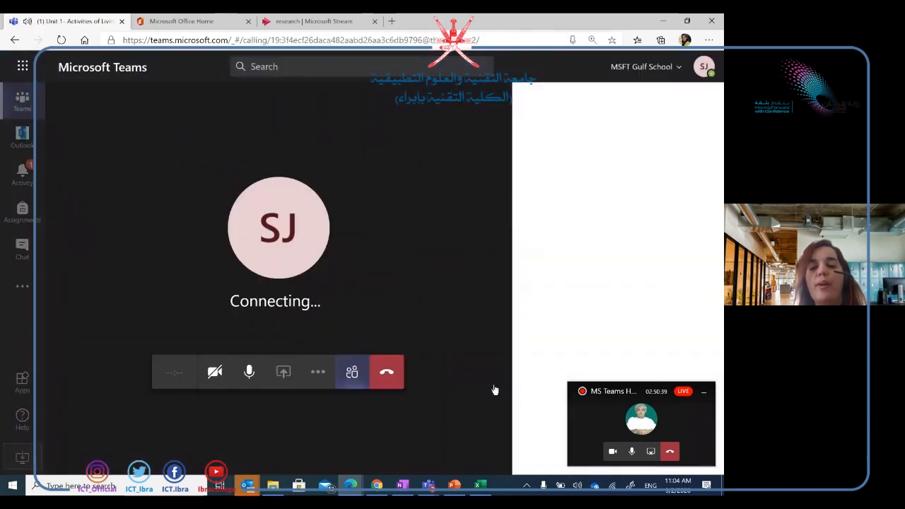
{"action": "left_click", "coordinate": [352, 377]}
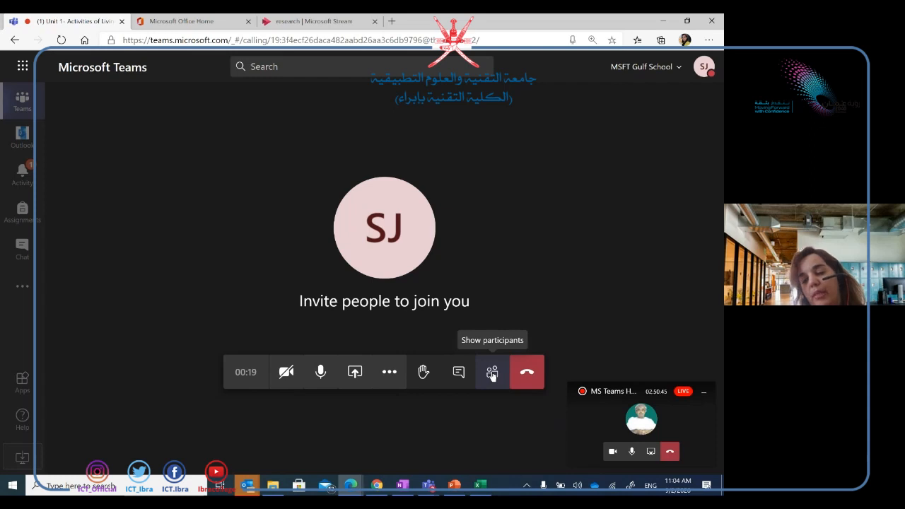
{"action": "left_click", "coordinate": [493, 375]}
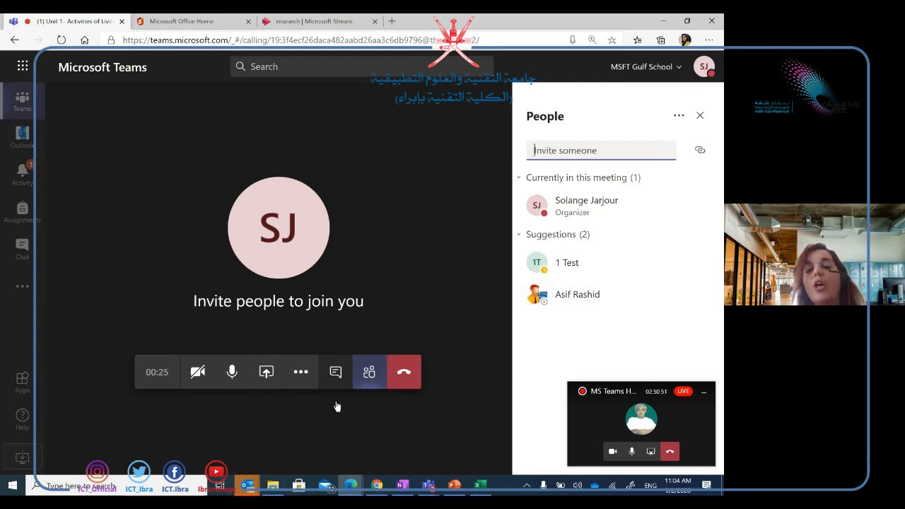
{"action": "left_click", "coordinate": [367, 378]}
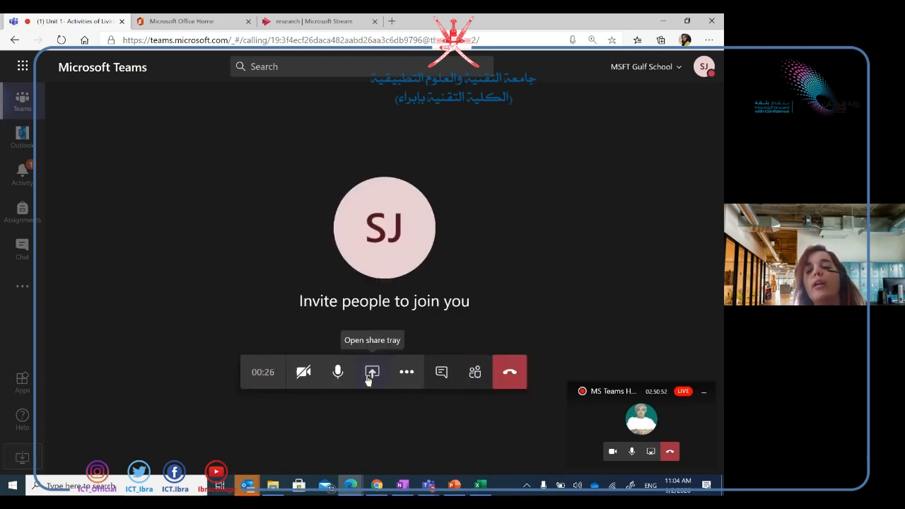
{"action": "left_click", "coordinate": [487, 378]}
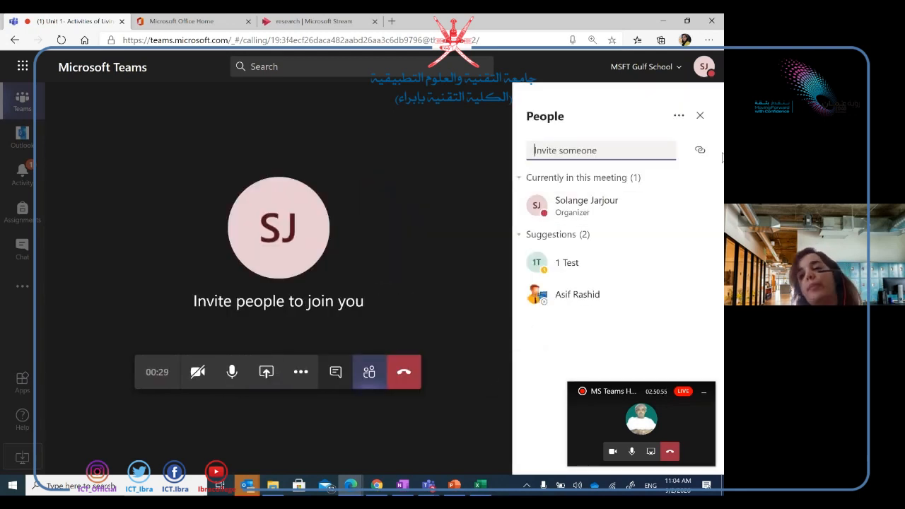
Download the meeting's attendance list and turn the camera off.
{"action": "left_click", "coordinate": [678, 116]}
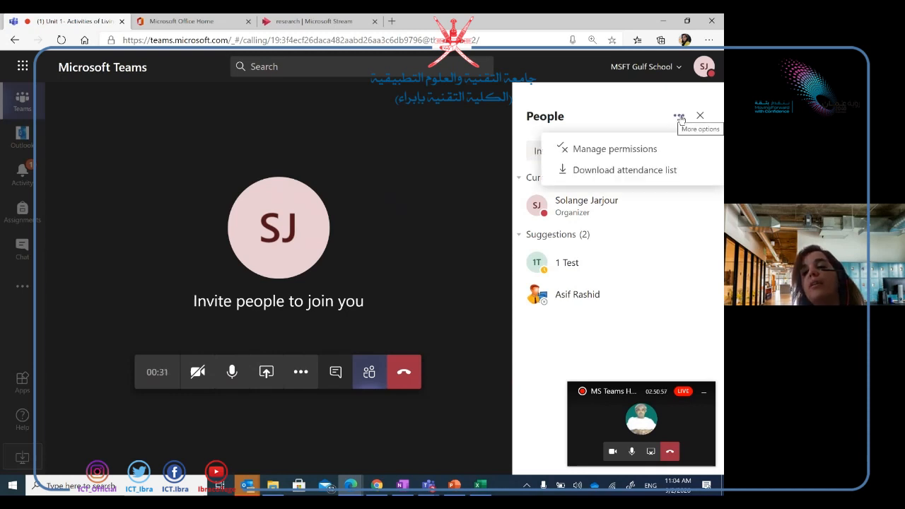
{"action": "left_click", "coordinate": [602, 174]}
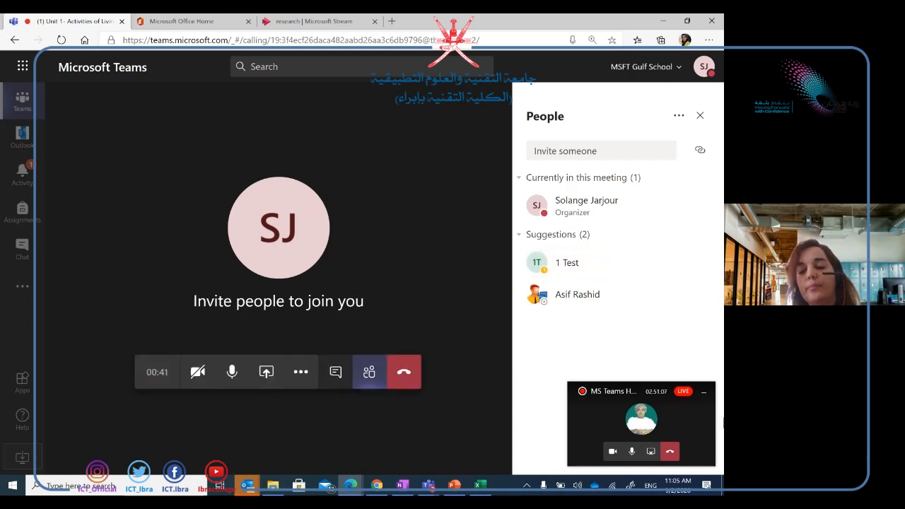
{"action": "left_click", "coordinate": [611, 453]}
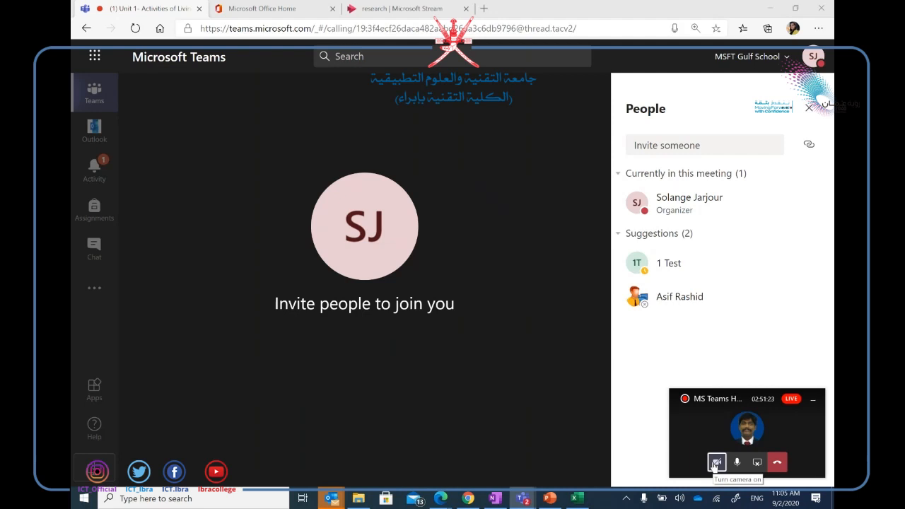
{"action": "mouse_move", "coordinate": [462, 380]}
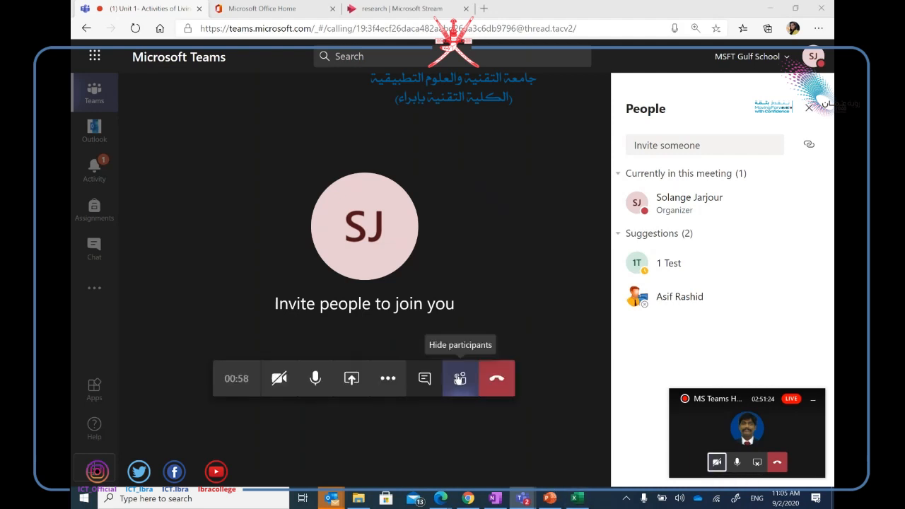
{"action": "left_click", "coordinate": [353, 379]}
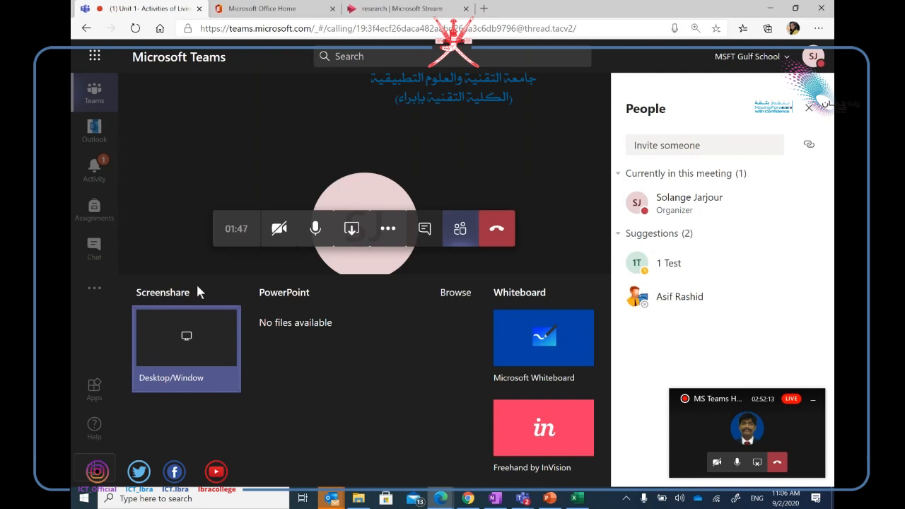
{"action": "left_click", "coordinate": [424, 121]}
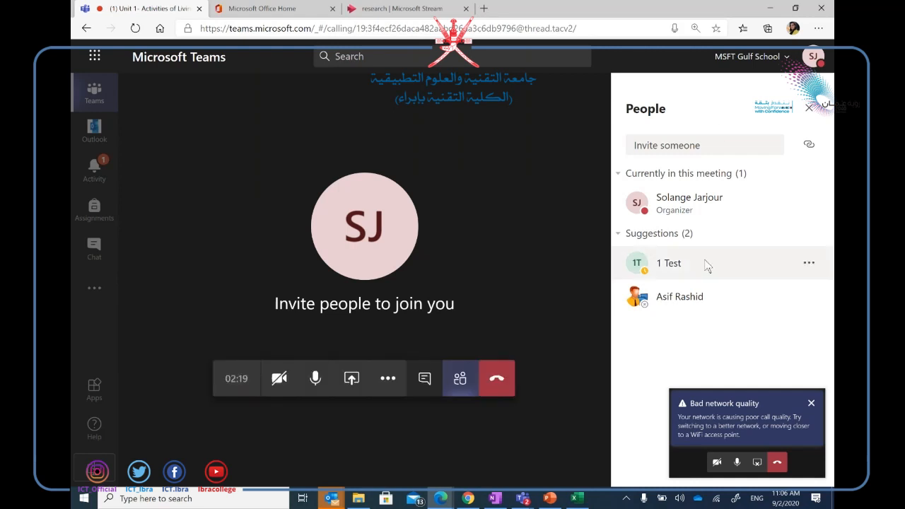
Close the Bad network quality warning banner.
{"action": "left_click", "coordinate": [811, 403]}
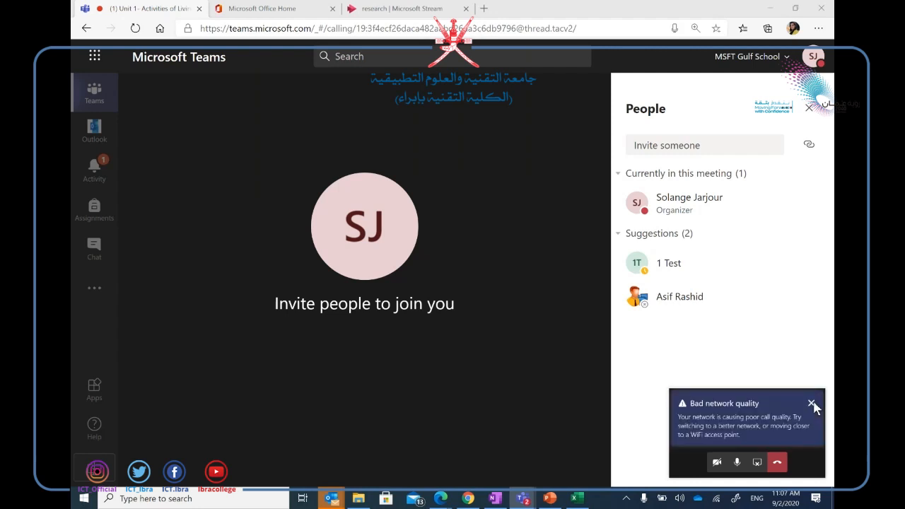
{"action": "left_click", "coordinate": [811, 403]}
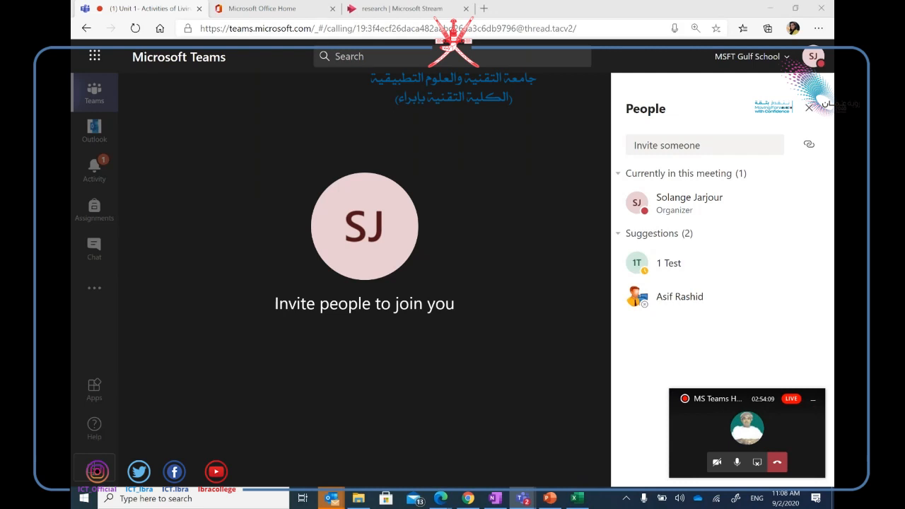
Switch the side panel to meeting chat, close the mini call window, and browse the chat app picker.
{"action": "mouse_move", "coordinate": [593, 396]}
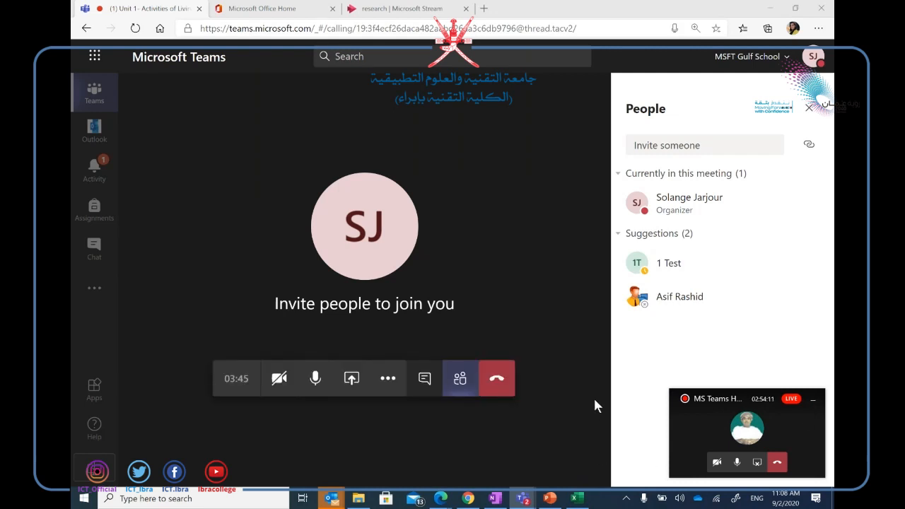
{"action": "left_click", "coordinate": [422, 382]}
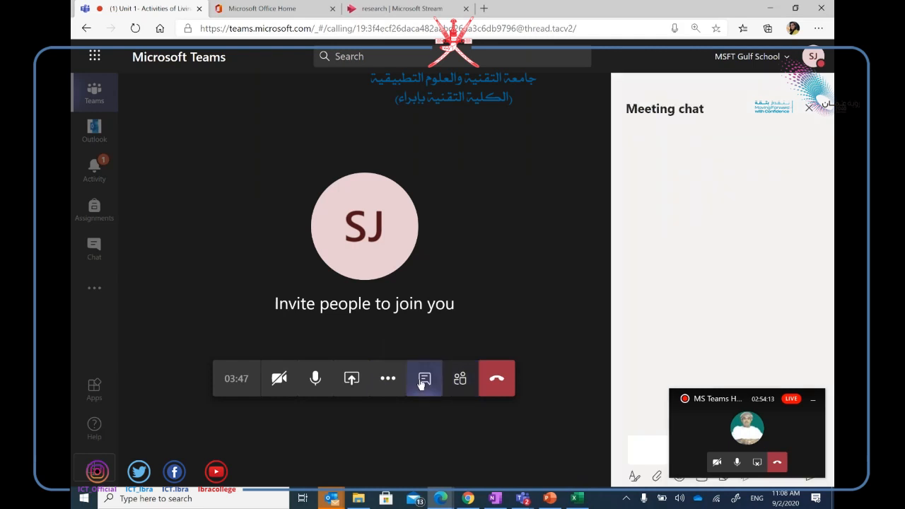
{"action": "left_click", "coordinate": [813, 401]}
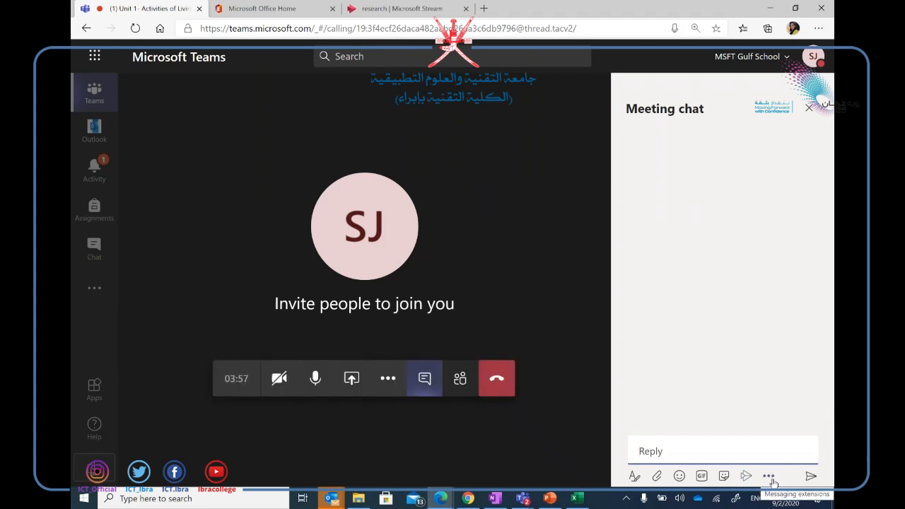
{"action": "left_click", "coordinate": [769, 476]}
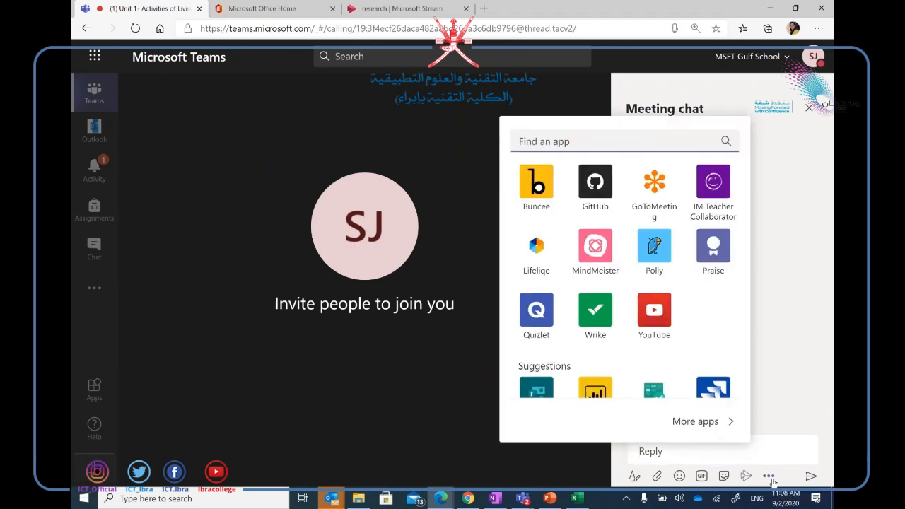
{"action": "left_click", "coordinate": [773, 453]}
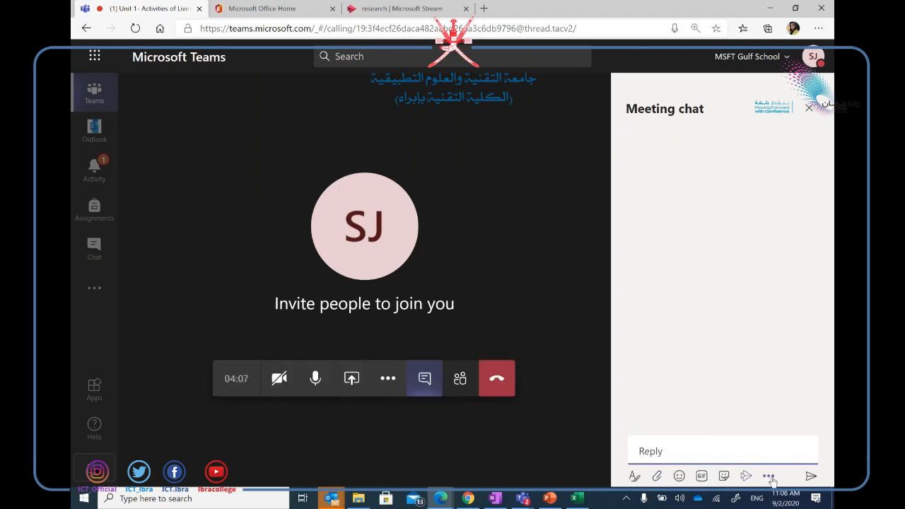
{"action": "left_click", "coordinate": [769, 476]}
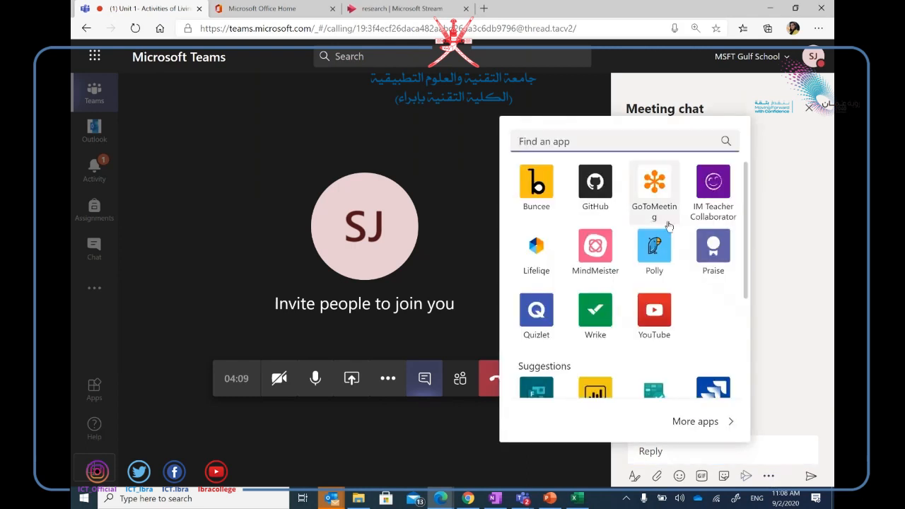
{"action": "mouse_move", "coordinate": [744, 206]}
{"action": "left_mouse_down"}
{"action": "mouse_move", "coordinate": [746, 287]}
{"action": "mouse_move", "coordinate": [735, 216]}
{"action": "left_mouse_up"}
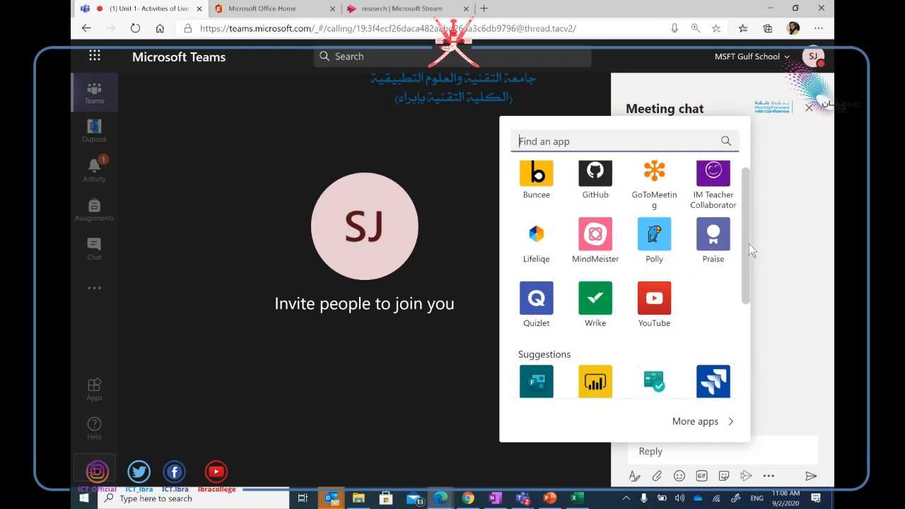
{"action": "left_click_drag", "start_coordinate": [748, 244], "coordinate": [752, 316]}
{"action": "left_click", "coordinate": [752, 317]}
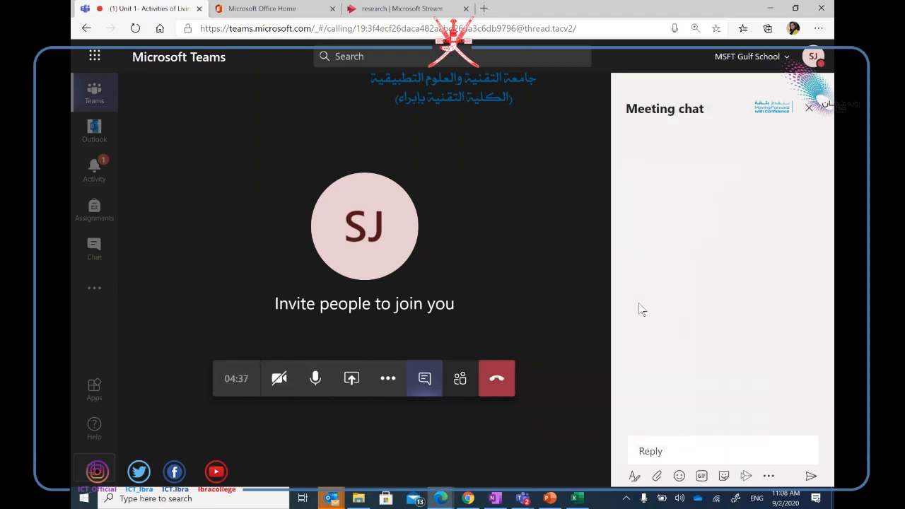
{"action": "left_click", "coordinate": [768, 476]}
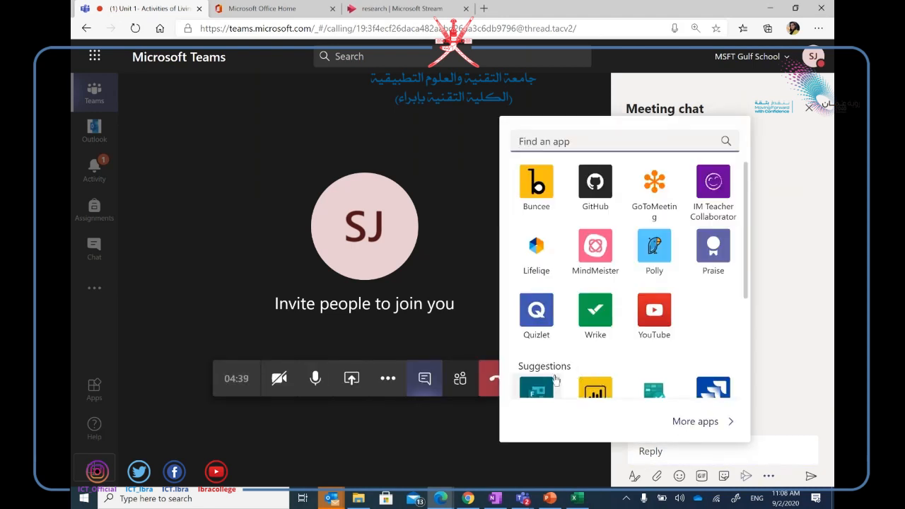
Start a Forms poll with the question 'The earth rotates around the sun'.
{"action": "left_click", "coordinate": [539, 390]}
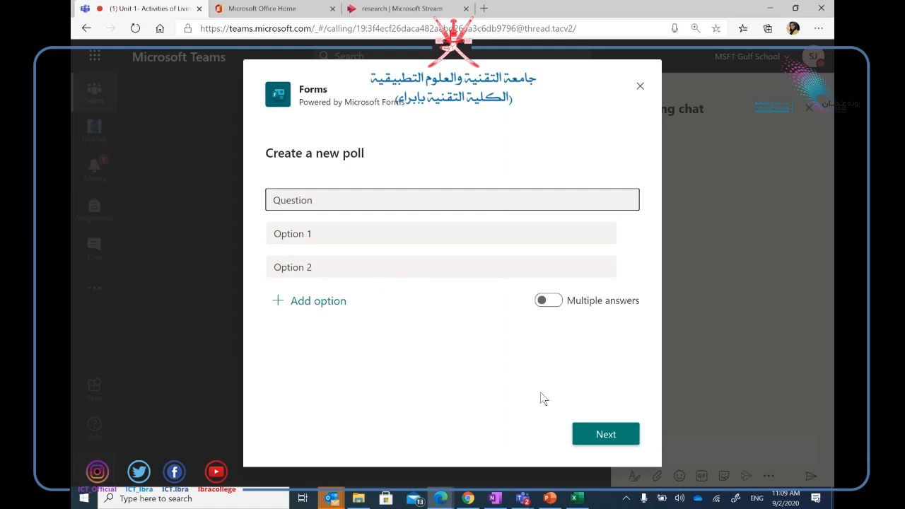
{"action": "key", "text": "BackSpace"}
{"action": "key", "text": "BackSpace"}
{"action": "key", "text": "BackSpace"}
{"action": "key", "text": "BackSpace"}
{"action": "key", "text": "BackSpace"}
{"action": "key", "text": "BackSpace"}
{"action": "key", "text": "BackSpace"}
{"action": "key", "text": "BackSpace"}
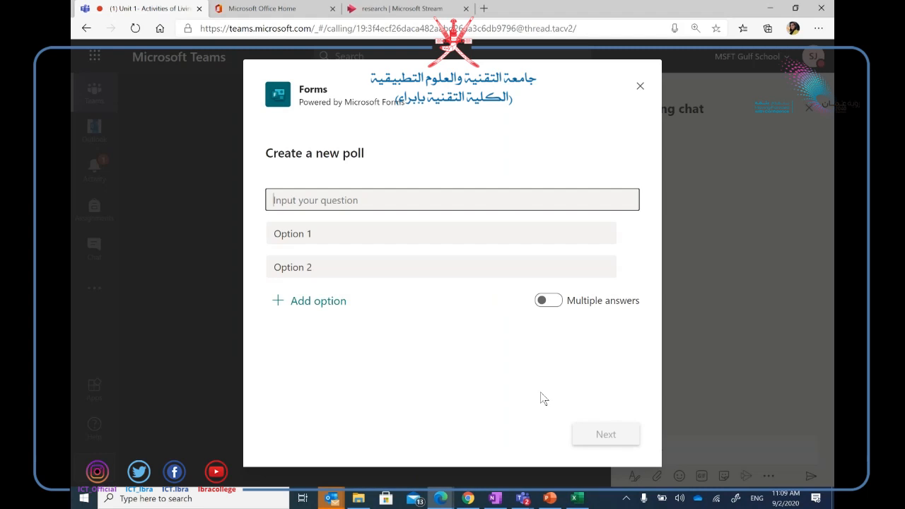
{"action": "type", "text": "th"}
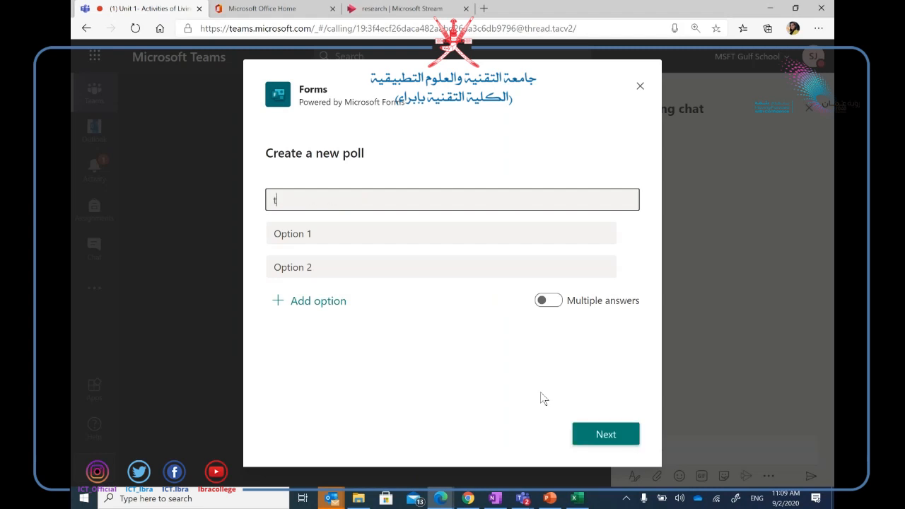
{"action": "key", "text": "BackSpace"}
{"action": "key", "text": "BackSpace"}
{"action": "type", "text": "The earth rotates around the sun"}
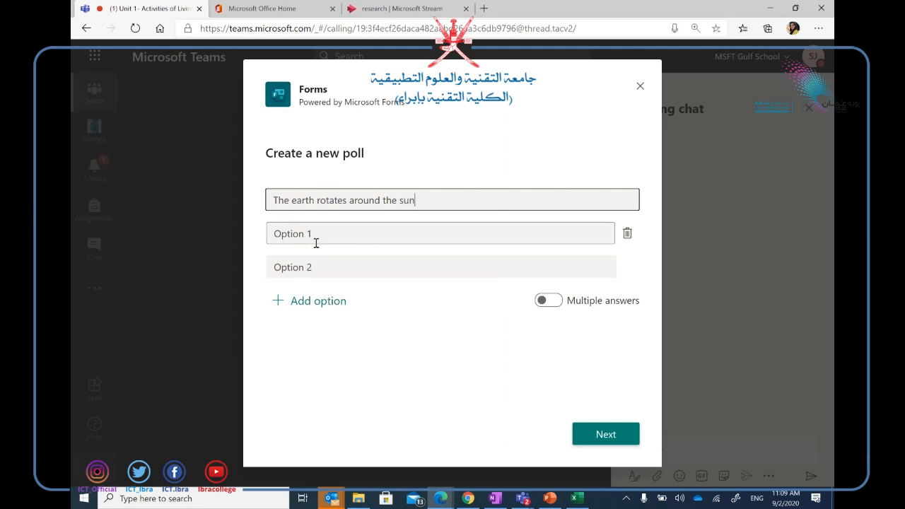
Set the poll answers to 'yes' and 'no' and continue to the preview.
{"action": "left_click_drag", "start_coordinate": [317, 240], "coordinate": [250, 230]}
{"action": "key", "text": "BackSpace"}
{"action": "type", "text": "yes"}
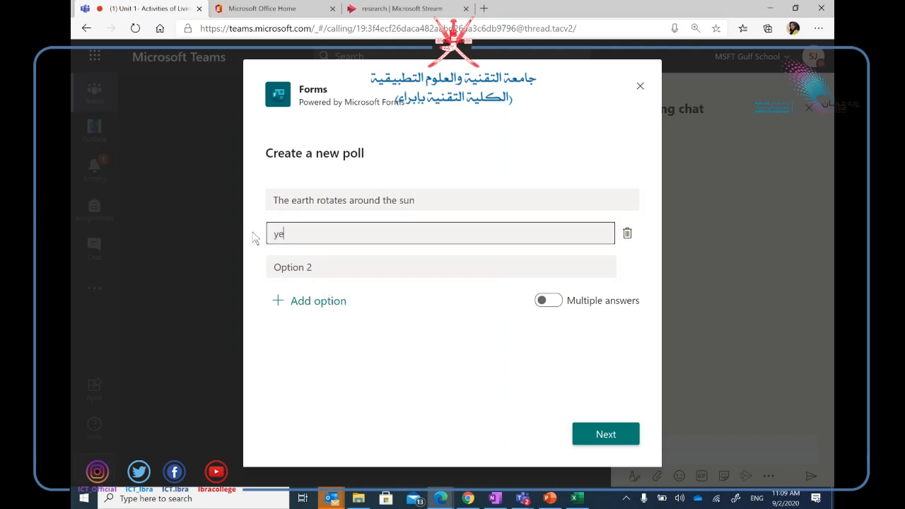
{"action": "left_click", "coordinate": [309, 255]}
{"action": "left_click", "coordinate": [317, 265]}
{"action": "type", "text": "no"}
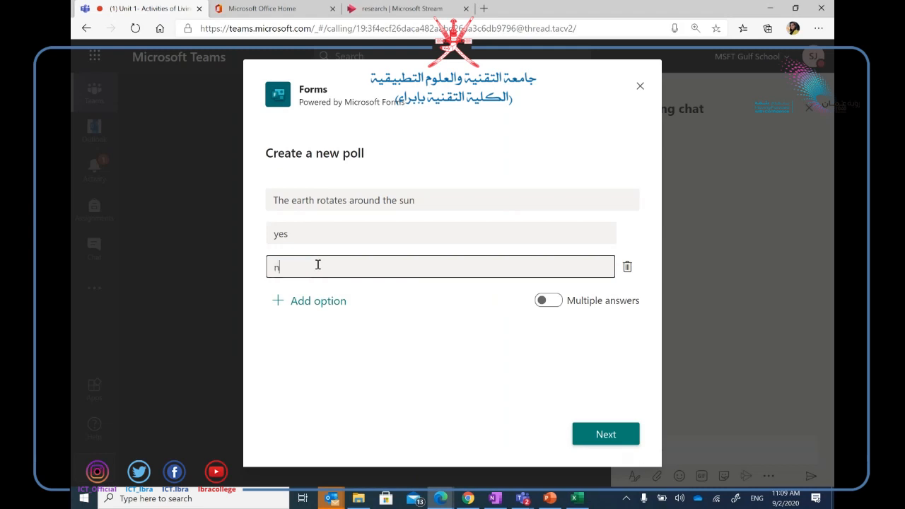
{"action": "left_click", "coordinate": [615, 434]}
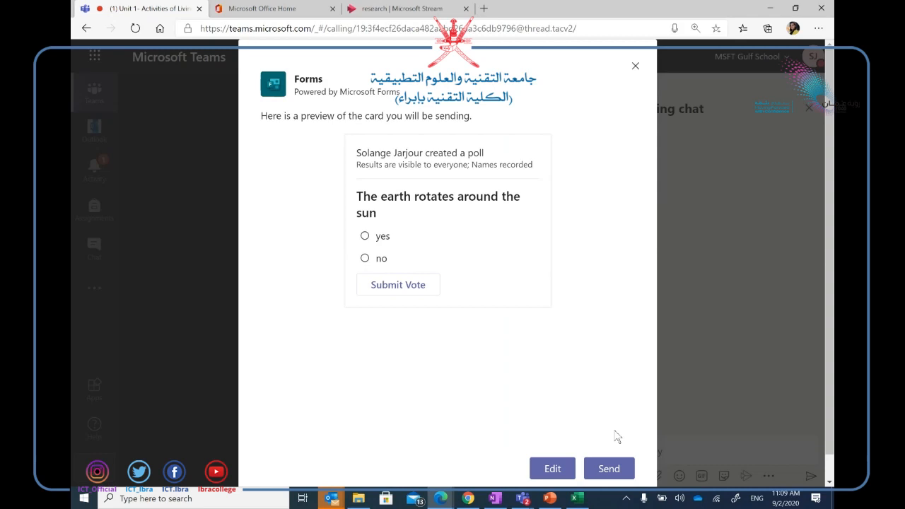
Send the yes/no earth-rotation Forms poll into the meeting chat.
{"action": "left_click", "coordinate": [622, 469]}
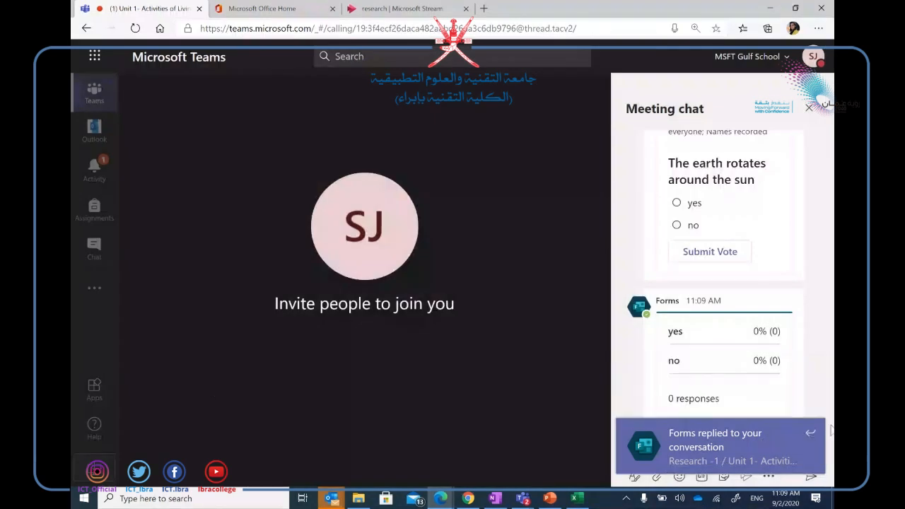
Select 'yes' on 'The earth rotates around the sun' poll and submit the vote.
{"action": "left_click", "coordinate": [677, 203]}
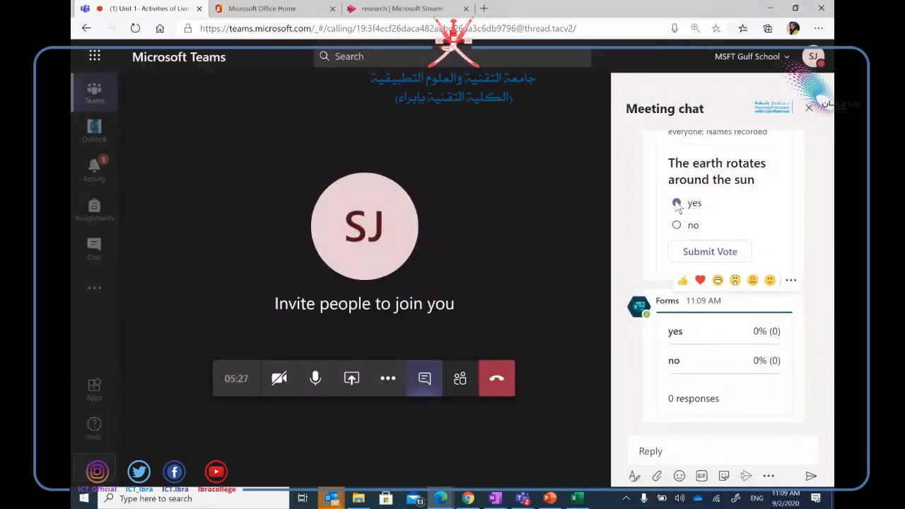
{"action": "left_click", "coordinate": [708, 259]}
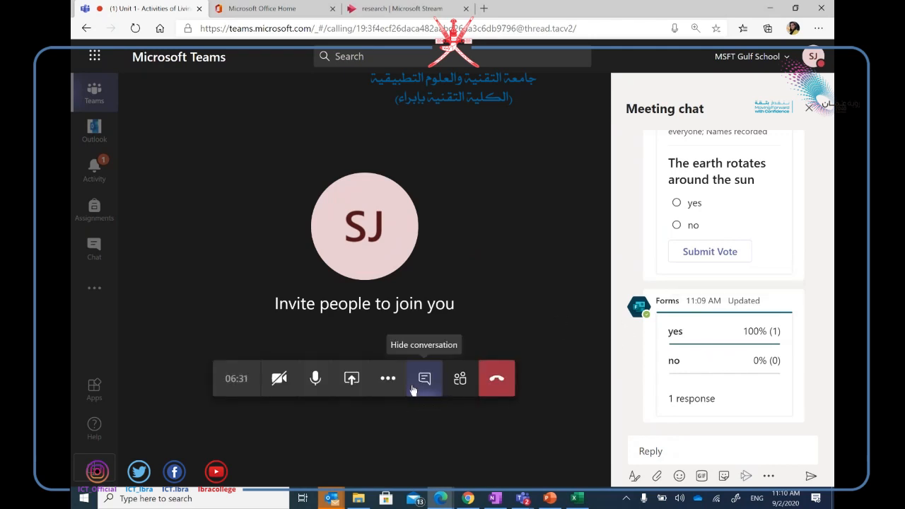
Raise your hand, view the meeting participants list, then go back to the meeting chat.
{"action": "left_click", "coordinate": [394, 381]}
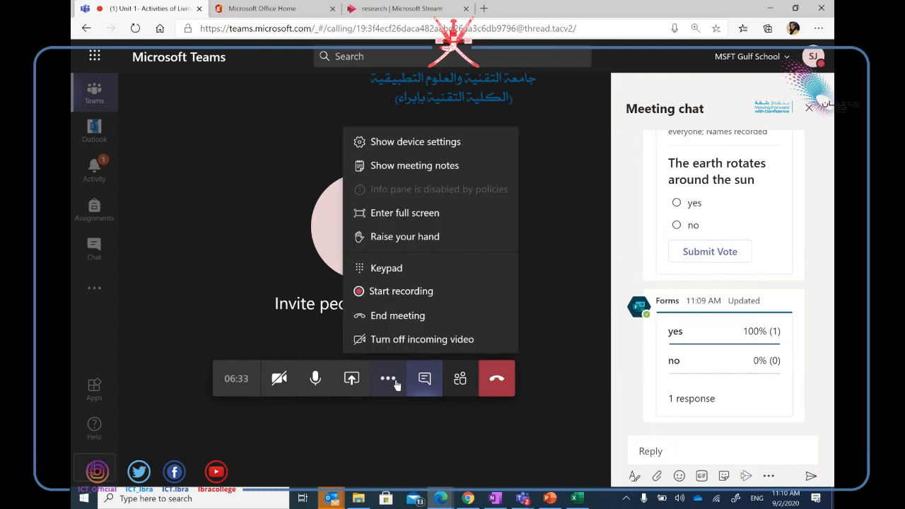
{"action": "left_click", "coordinate": [399, 238]}
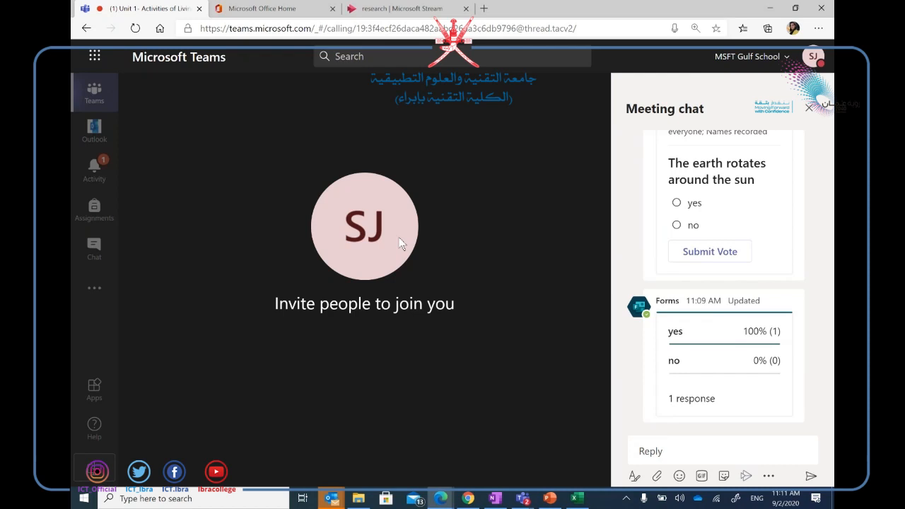
{"action": "mouse_move", "coordinate": [421, 395]}
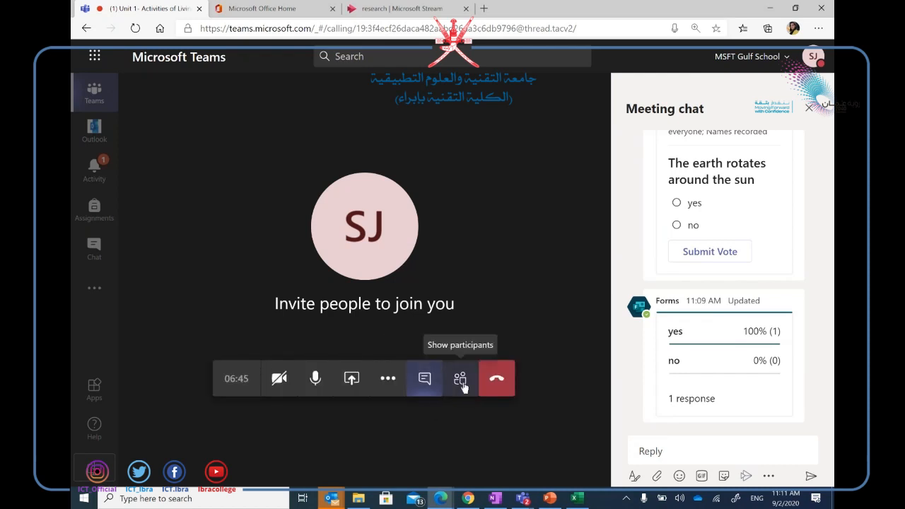
{"action": "left_click", "coordinate": [387, 378]}
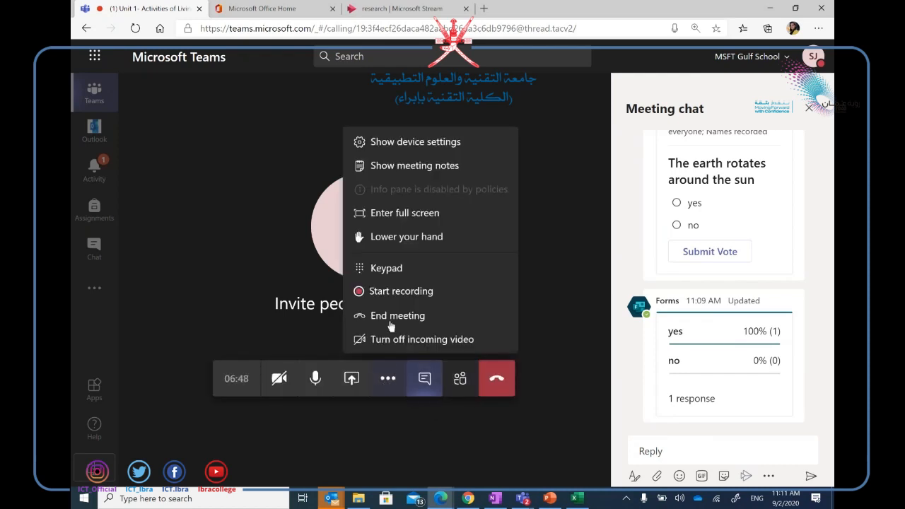
{"action": "left_click", "coordinate": [460, 383]}
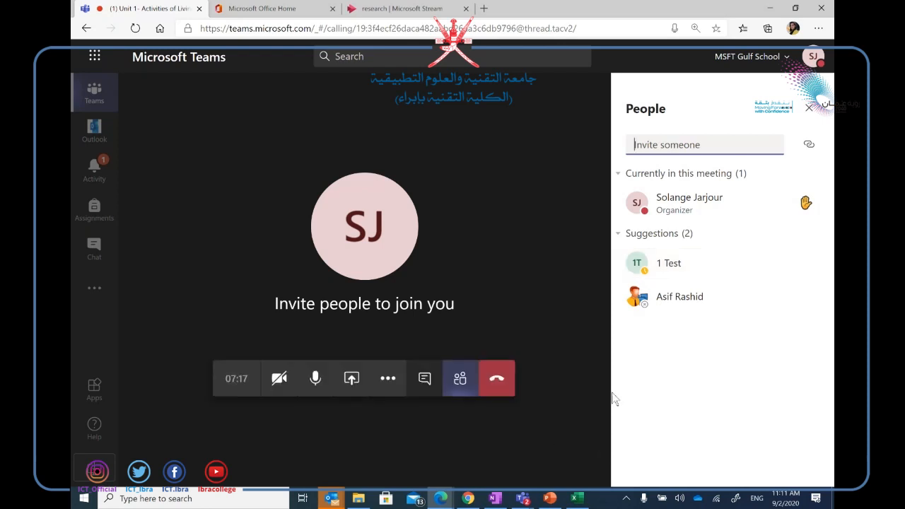
{"action": "left_click", "coordinate": [428, 377]}
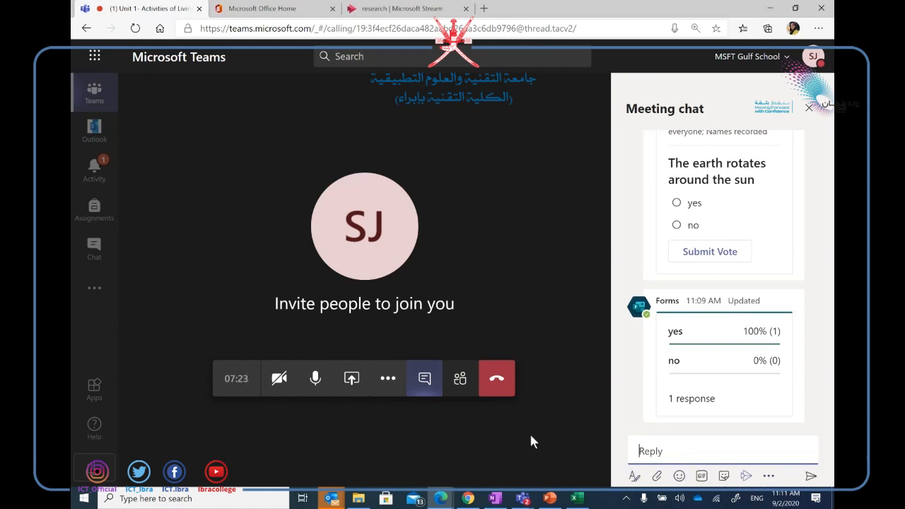
Open the chat's Find an app list, scroll down and back up, then dismiss it.
{"action": "left_click", "coordinate": [767, 478]}
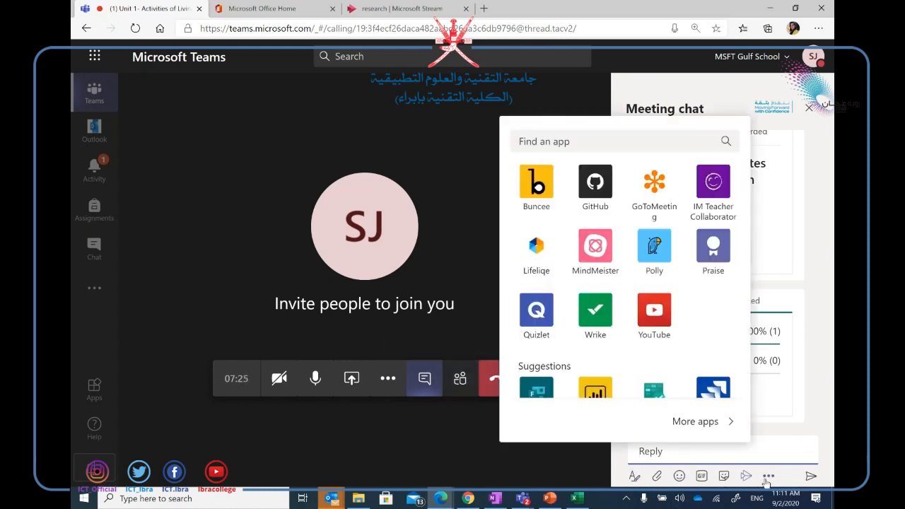
{"action": "left_click_drag", "start_coordinate": [743, 296], "coordinate": [748, 363]}
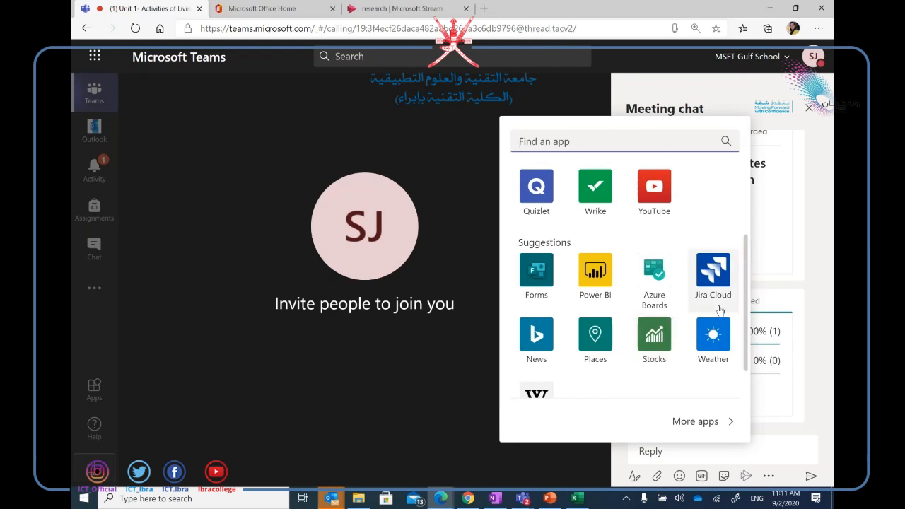
{"action": "left_click_drag", "start_coordinate": [748, 313], "coordinate": [750, 246]}
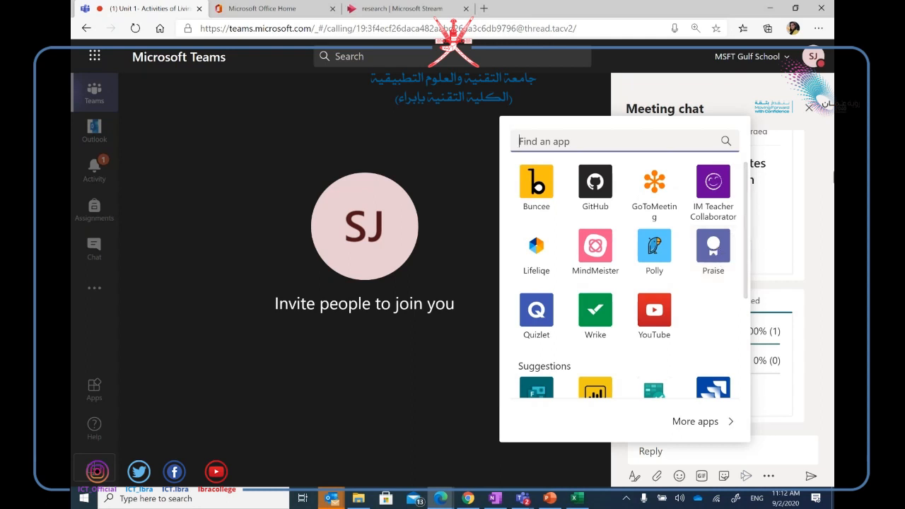
{"action": "left_click", "coordinate": [787, 451]}
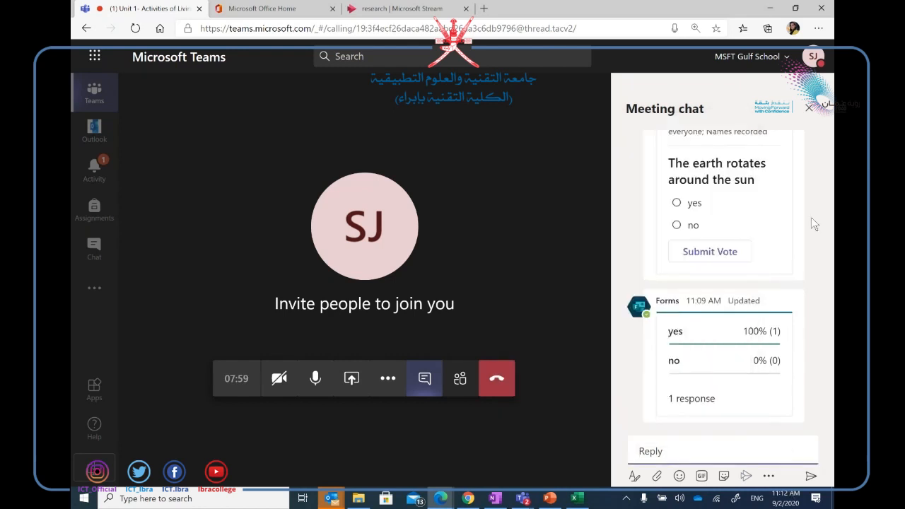
Close the Meeting chat pane and hang up the call.
{"action": "left_click", "coordinate": [808, 110]}
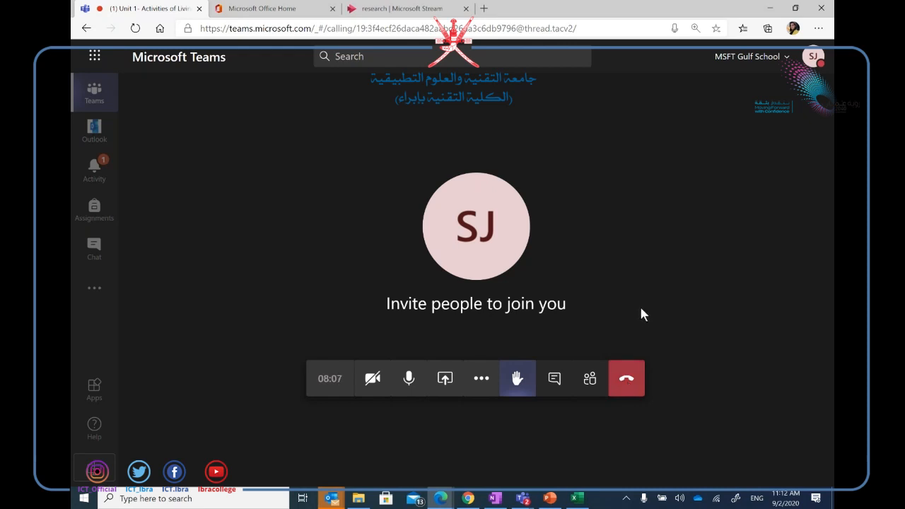
{"action": "left_click", "coordinate": [626, 381]}
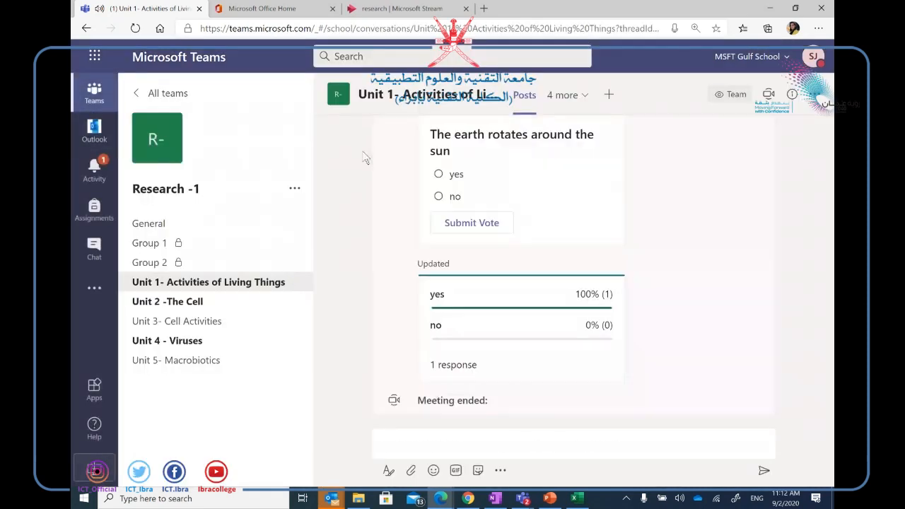
Open Add a tab in the Unit 1 channel and choose the YouTube app.
{"action": "left_click", "coordinate": [608, 95]}
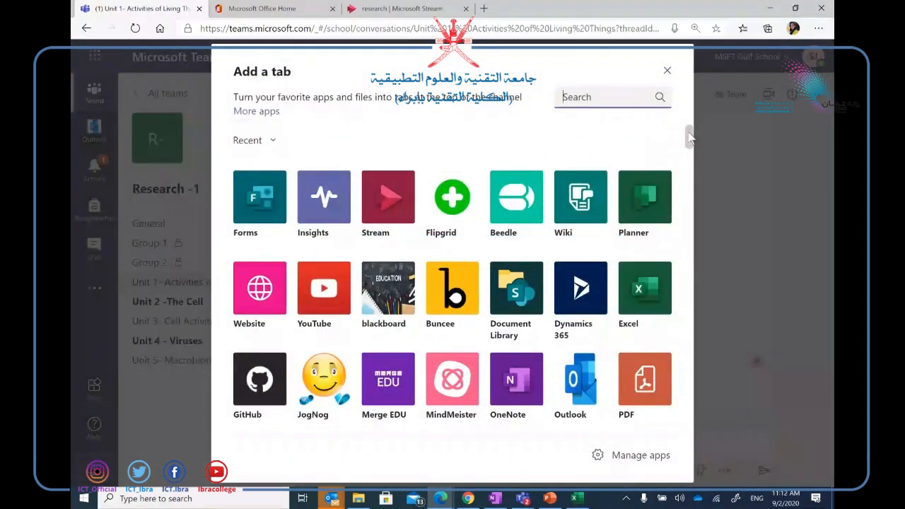
{"action": "left_click_drag", "start_coordinate": [689, 139], "coordinate": [668, 137]}
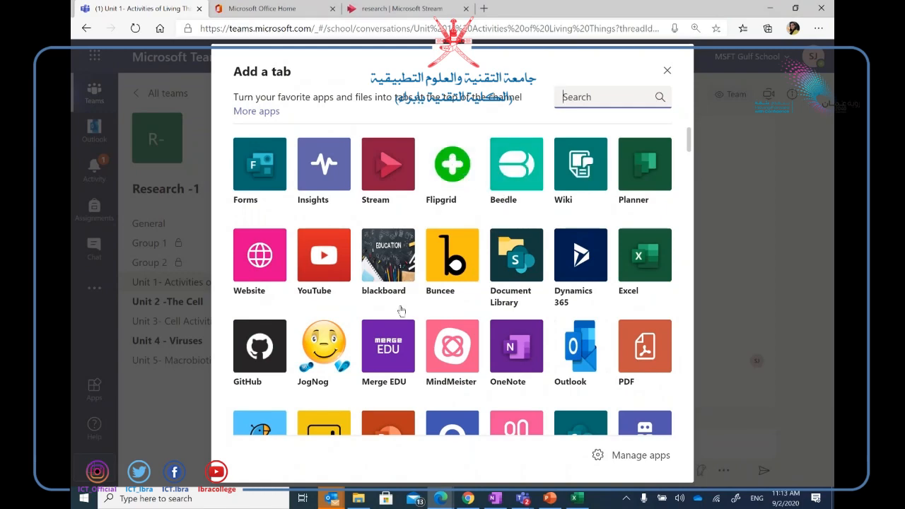
{"action": "left_click", "coordinate": [321, 270]}
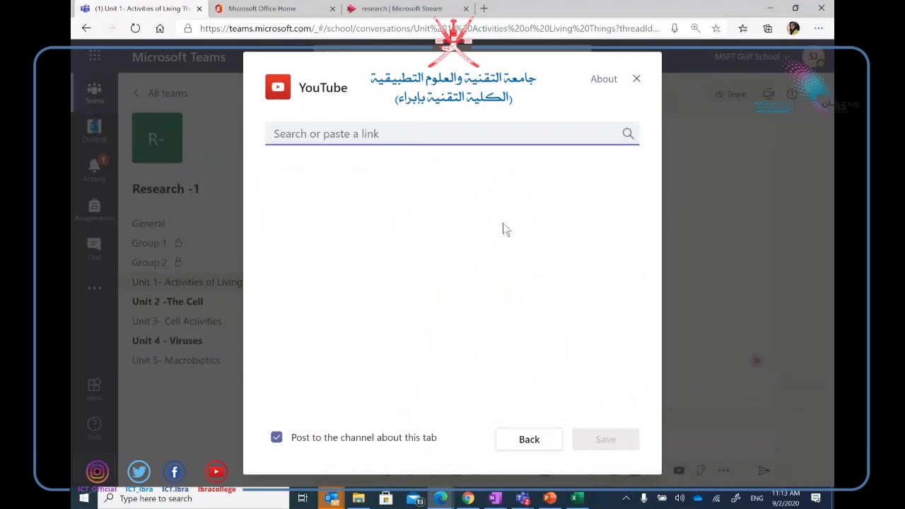
Search YouTube for 'algebra' and save 'Algebra Introduction - the basics' as the tab.
{"action": "left_click", "coordinate": [444, 136]}
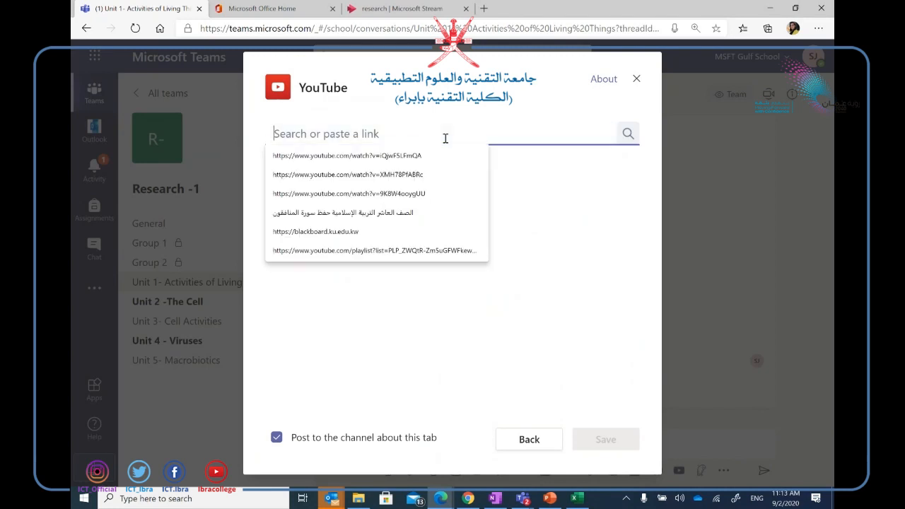
{"action": "type", "text": "algebra"}
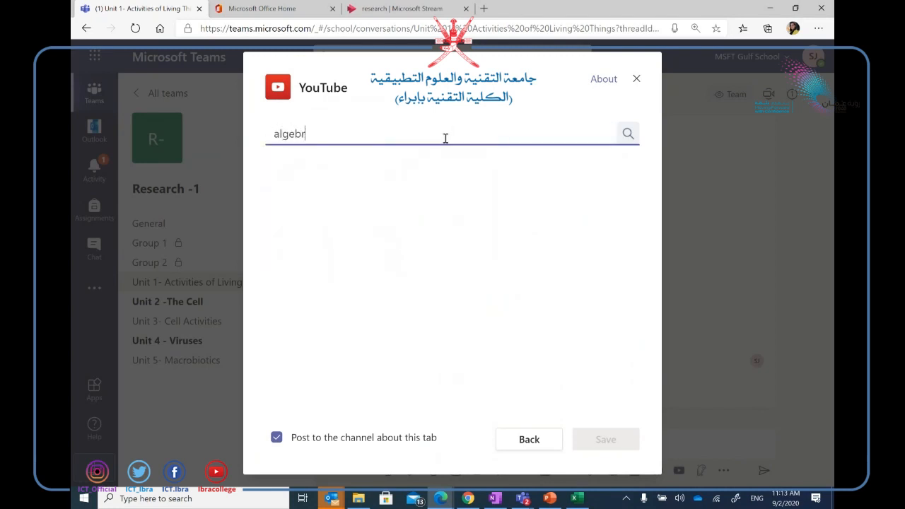
{"action": "left_click", "coordinate": [628, 137]}
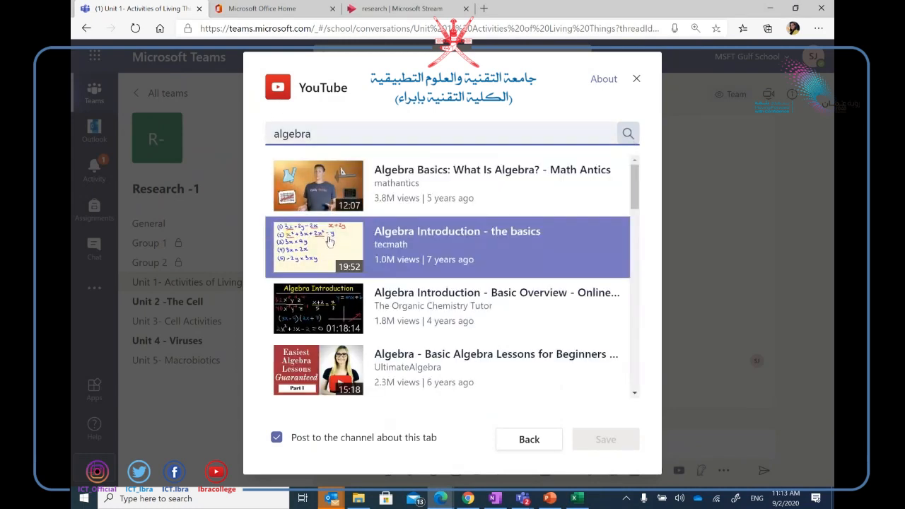
{"action": "left_click", "coordinate": [328, 240]}
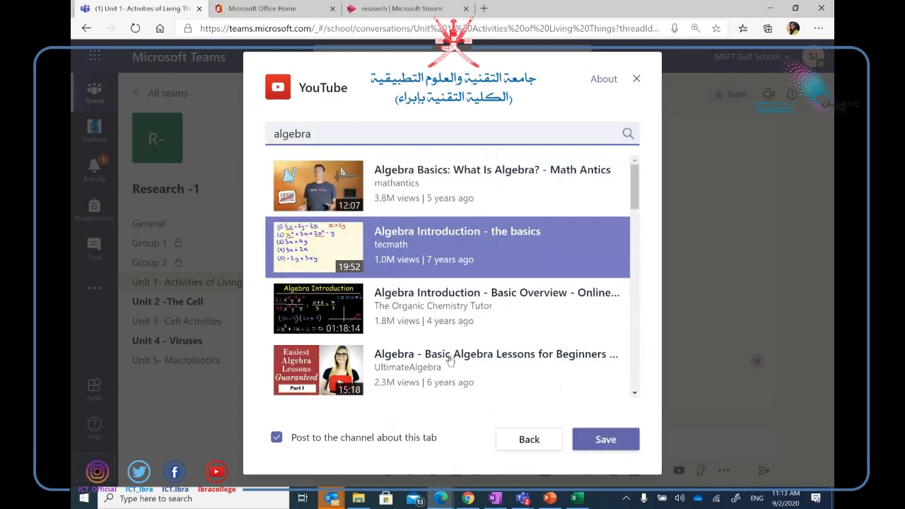
{"action": "left_click", "coordinate": [601, 444]}
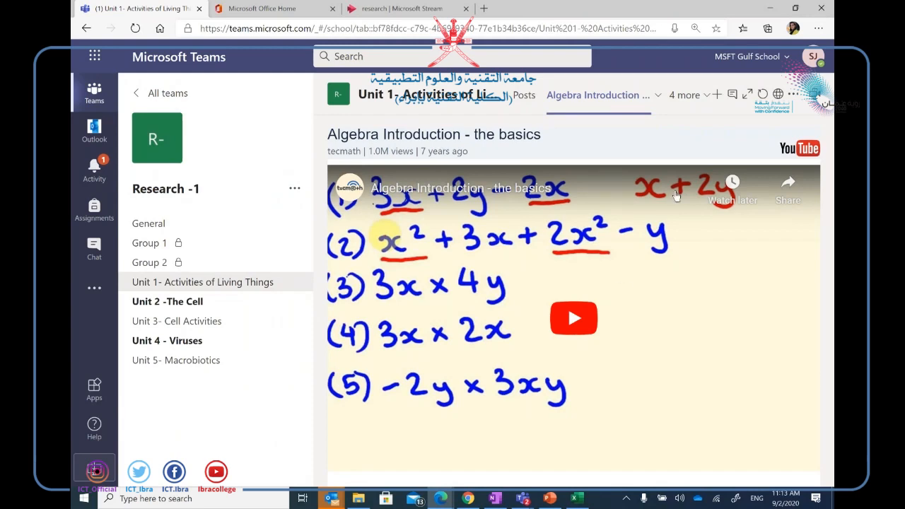
{"action": "left_click", "coordinate": [716, 95]}
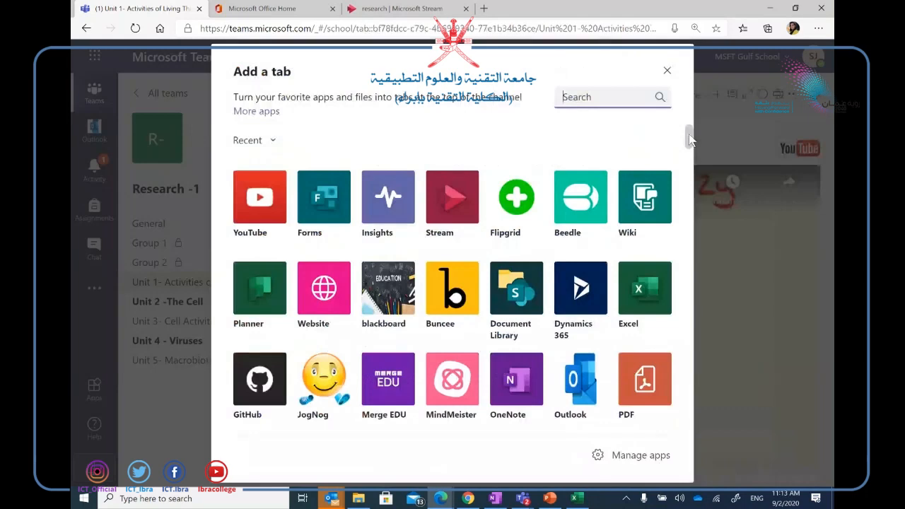
{"action": "left_click_drag", "start_coordinate": [686, 135], "coordinate": [658, 302]}
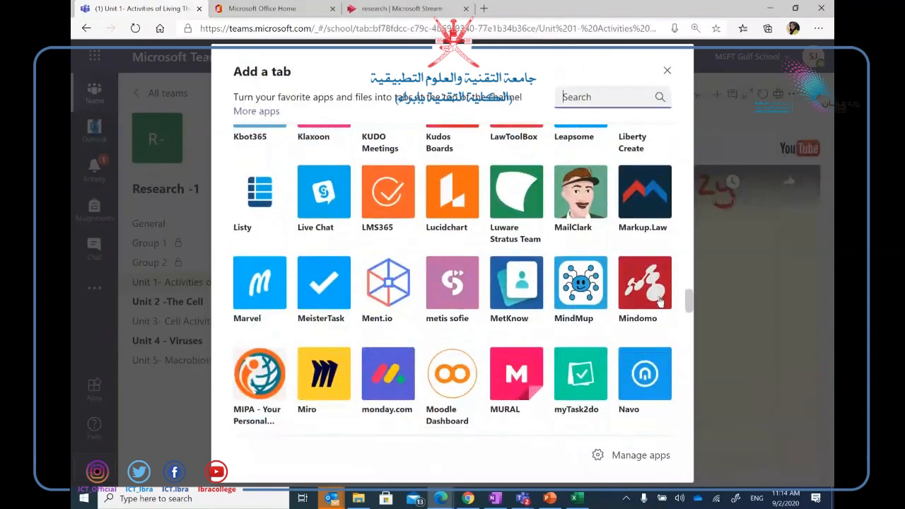
{"action": "left_click", "coordinate": [667, 72]}
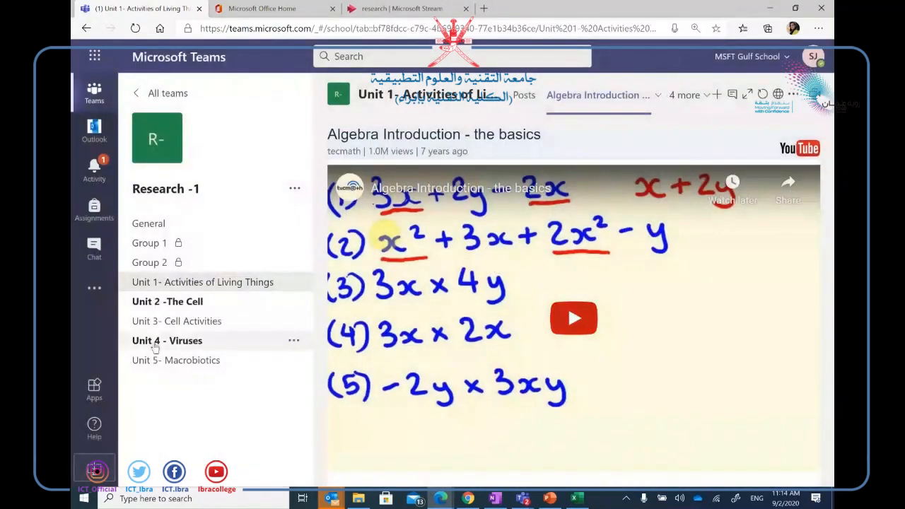
Open the Teams app store through More apps and browse the Developer and IT category.
{"action": "left_click", "coordinate": [94, 288]}
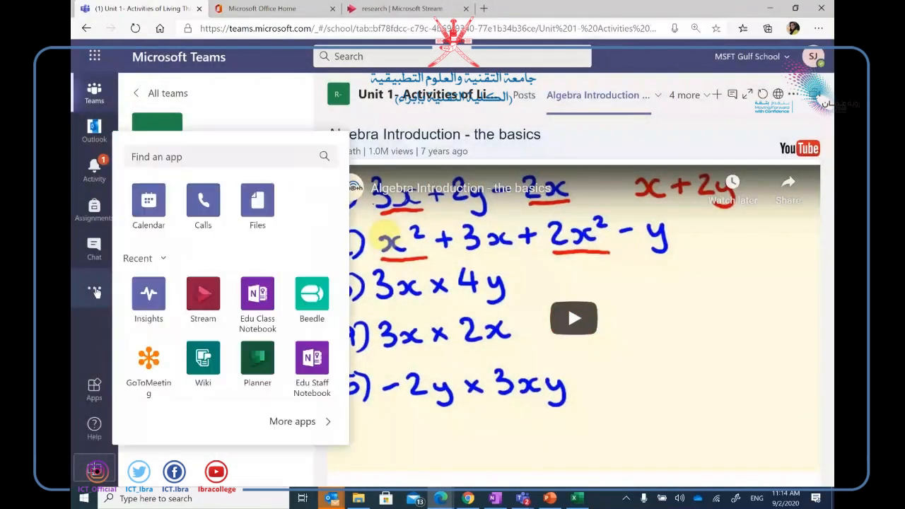
{"action": "left_click", "coordinate": [99, 401]}
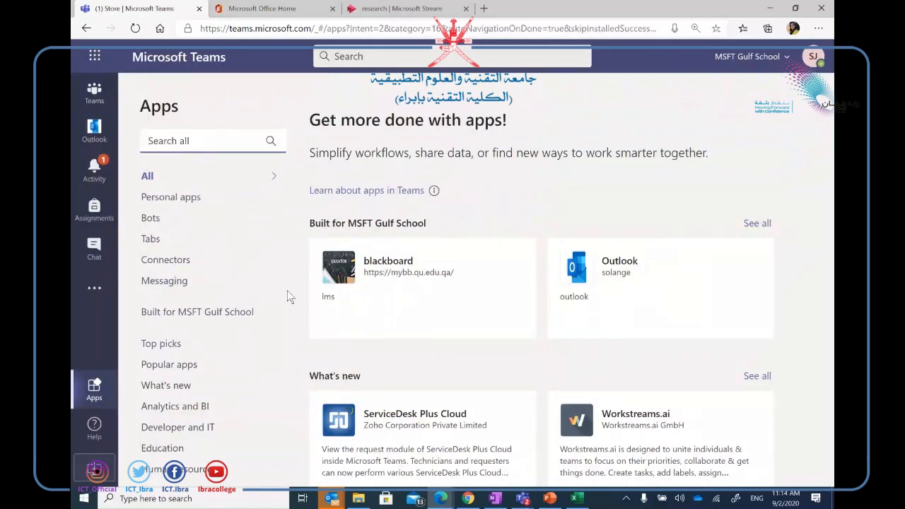
{"action": "scroll", "coordinate": [280, 279], "scroll_direction": "down", "scroll_amount": 3}
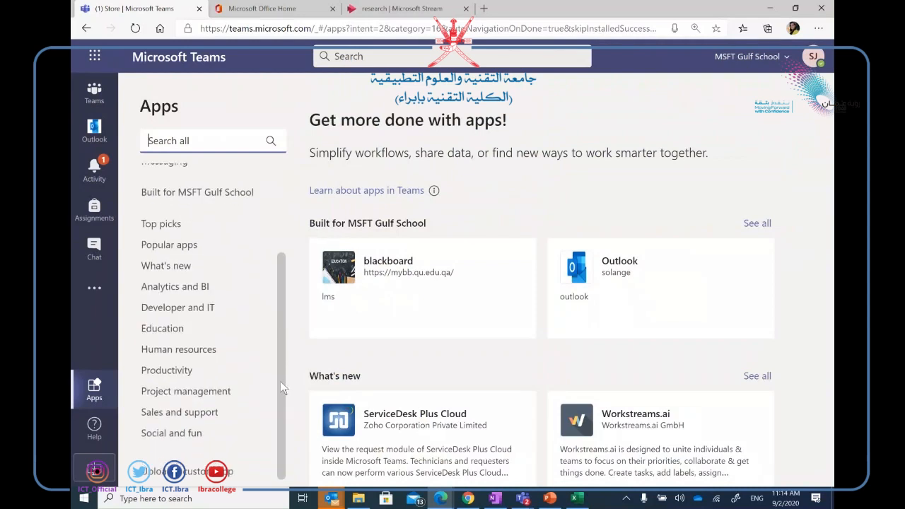
{"action": "left_click", "coordinate": [180, 309]}
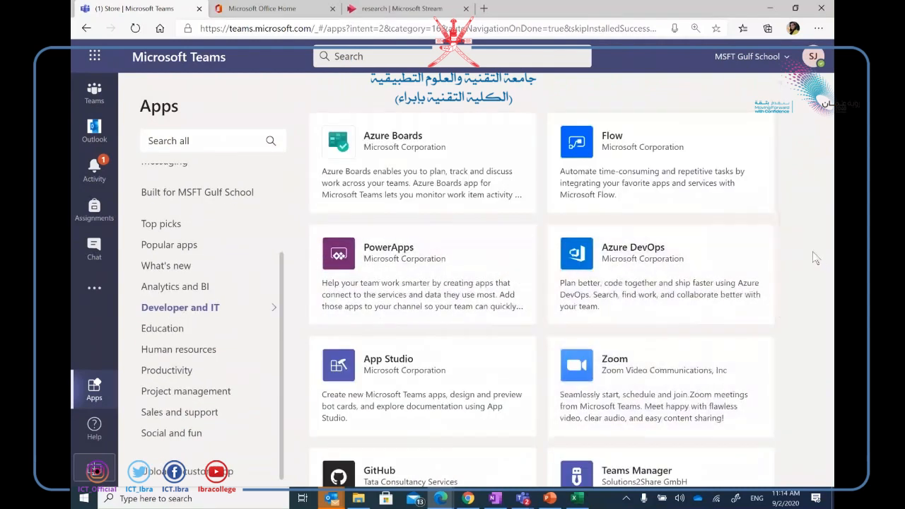
{"action": "scroll", "coordinate": [779, 235], "scroll_direction": "down", "scroll_amount": 4}
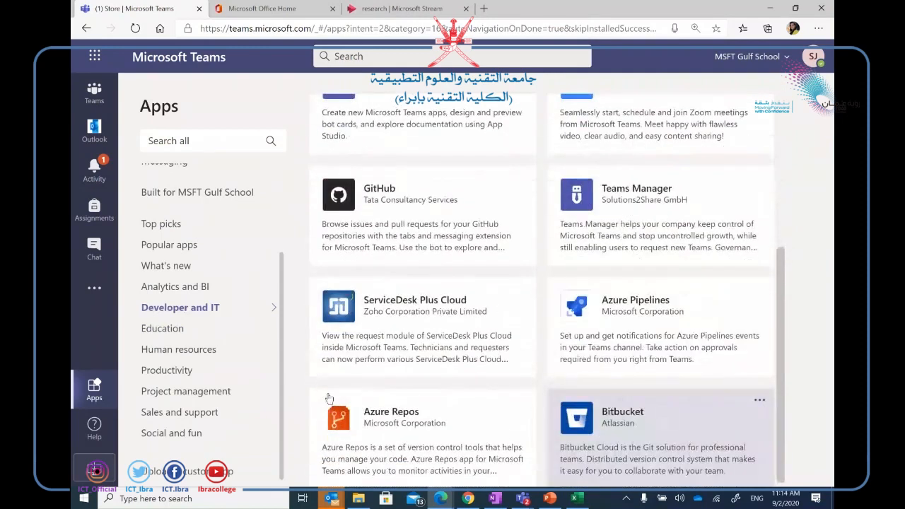
{"action": "scroll", "coordinate": [329, 400], "scroll_direction": "down", "scroll_amount": 5}
Browse the Human resources and Education app categories, scrolling through each list.
{"action": "left_click", "coordinate": [186, 357]}
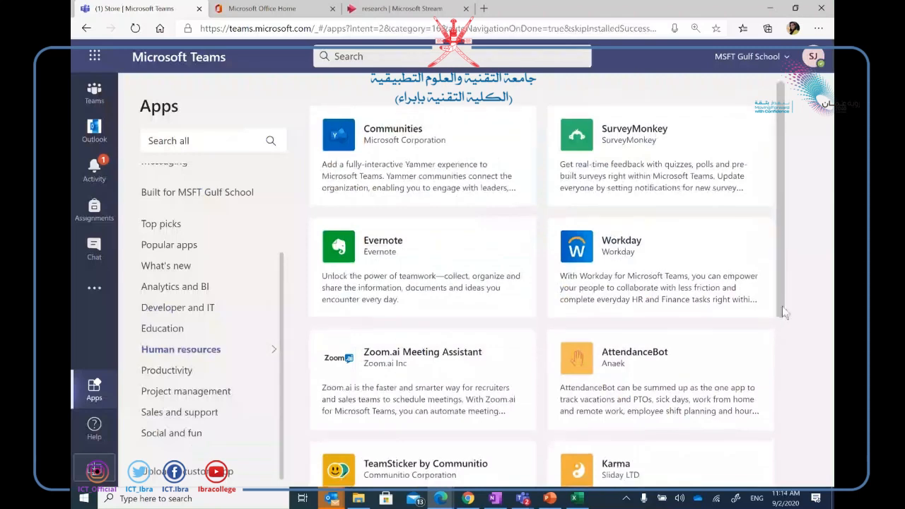
{"action": "scroll", "coordinate": [779, 308], "scroll_direction": "down", "scroll_amount": 4}
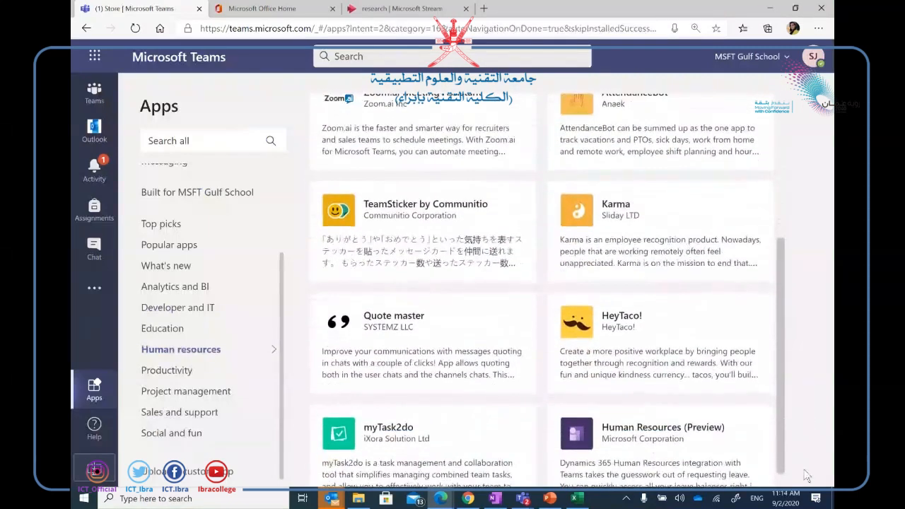
{"action": "scroll", "coordinate": [805, 447], "scroll_direction": "down", "scroll_amount": 5}
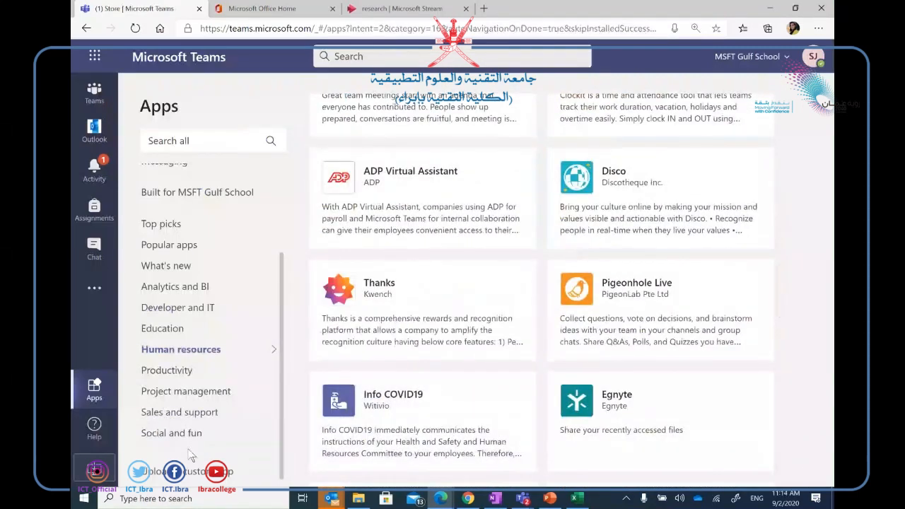
{"action": "left_click", "coordinate": [172, 330]}
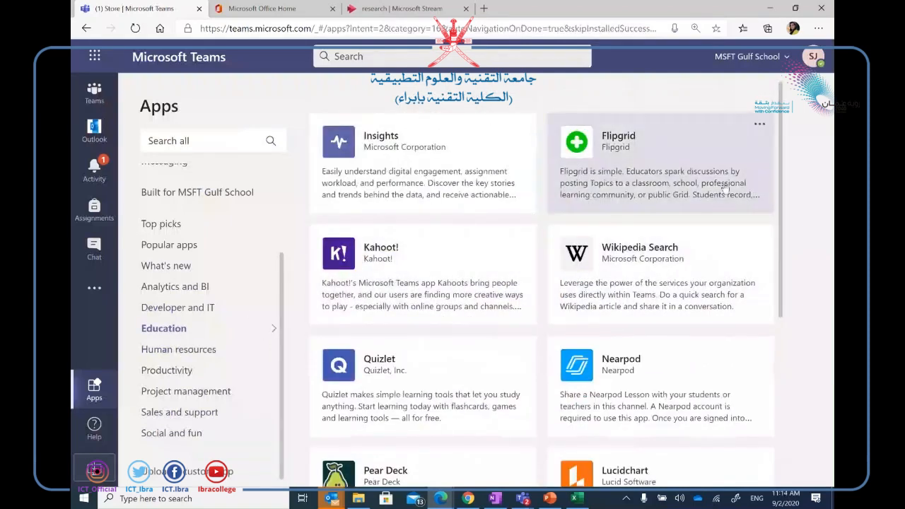
{"action": "scroll", "coordinate": [783, 225], "scroll_direction": "down", "scroll_amount": 1}
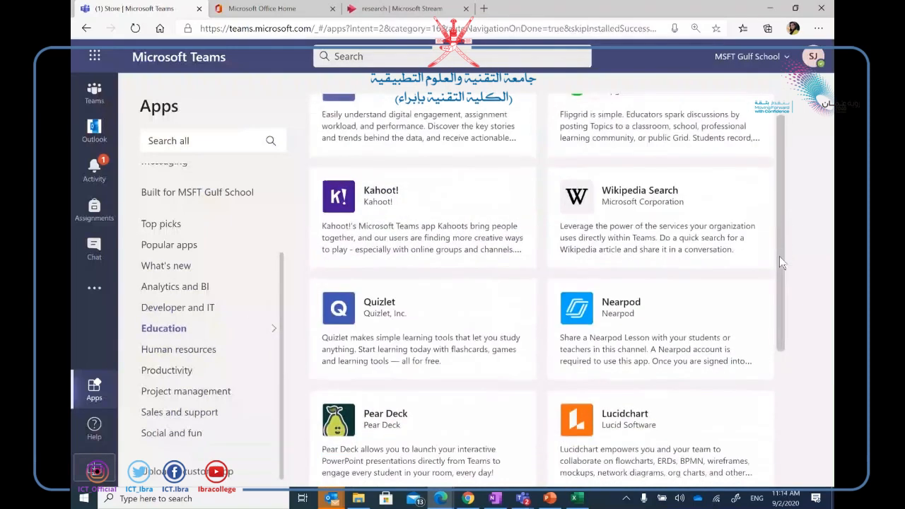
{"action": "scroll", "coordinate": [781, 294], "scroll_direction": "down", "scroll_amount": 10}
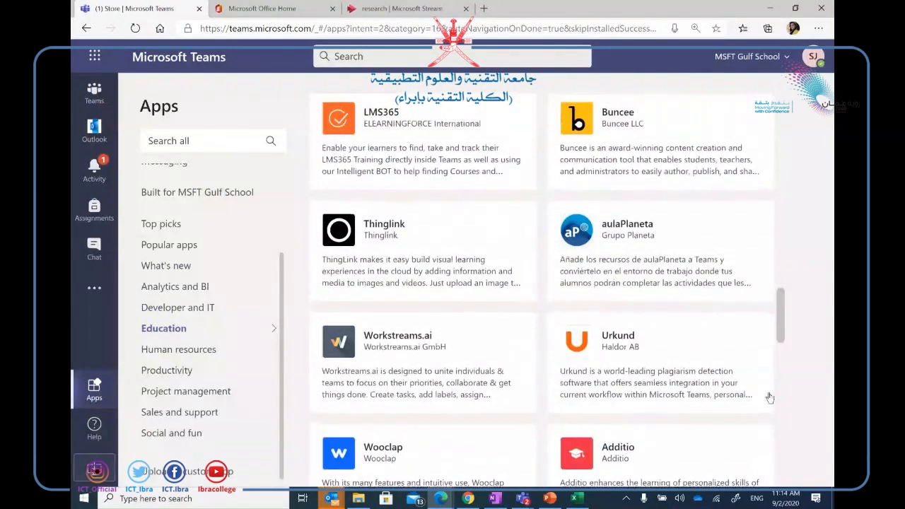
{"action": "scroll", "coordinate": [769, 389], "scroll_direction": "down", "scroll_amount": 5}
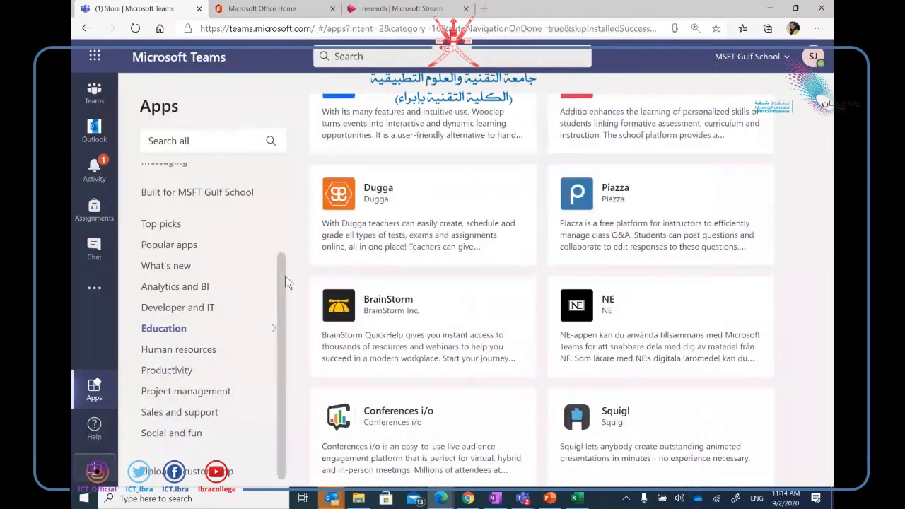
{"action": "left_click_drag", "start_coordinate": [280, 273], "coordinate": [277, 188]}
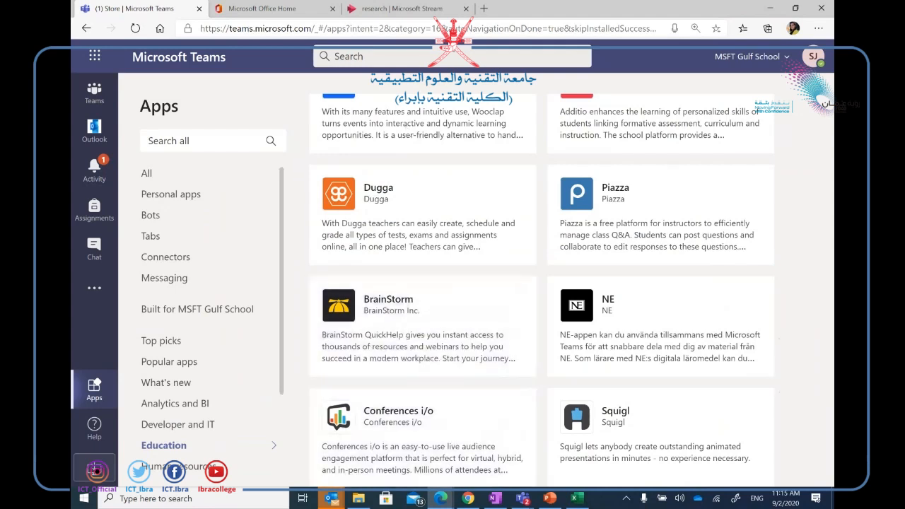
Close the Microsoft Stream browser tab and return to the Store | Microsoft Teams tab.
{"action": "left_click", "coordinate": [394, 9]}
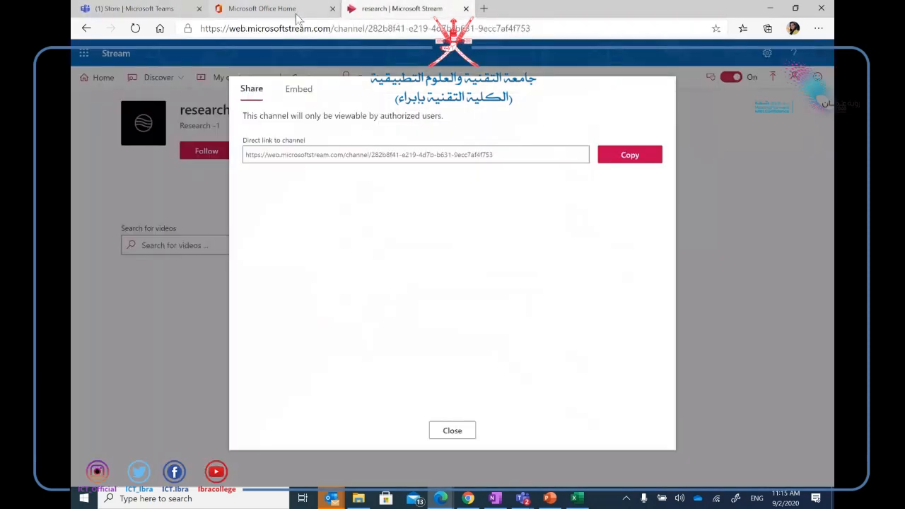
{"action": "left_click", "coordinate": [466, 9]}
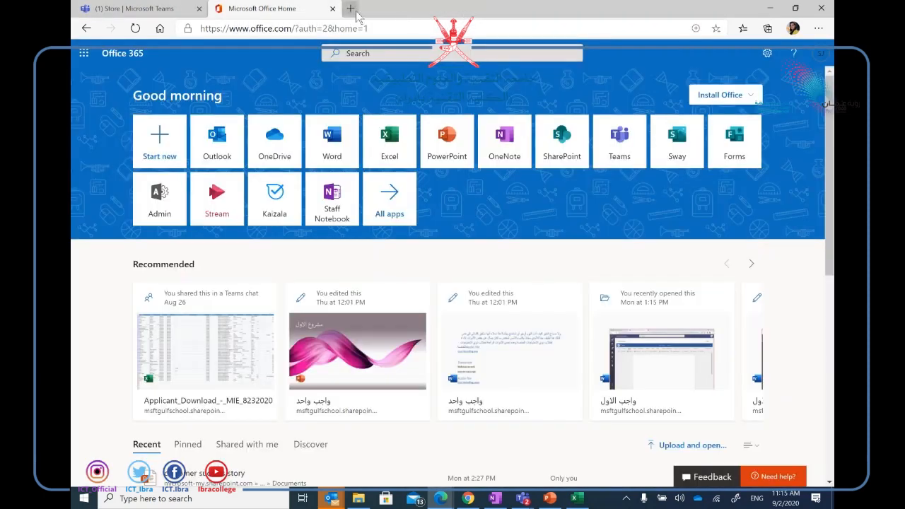
{"action": "left_click", "coordinate": [145, 9]}
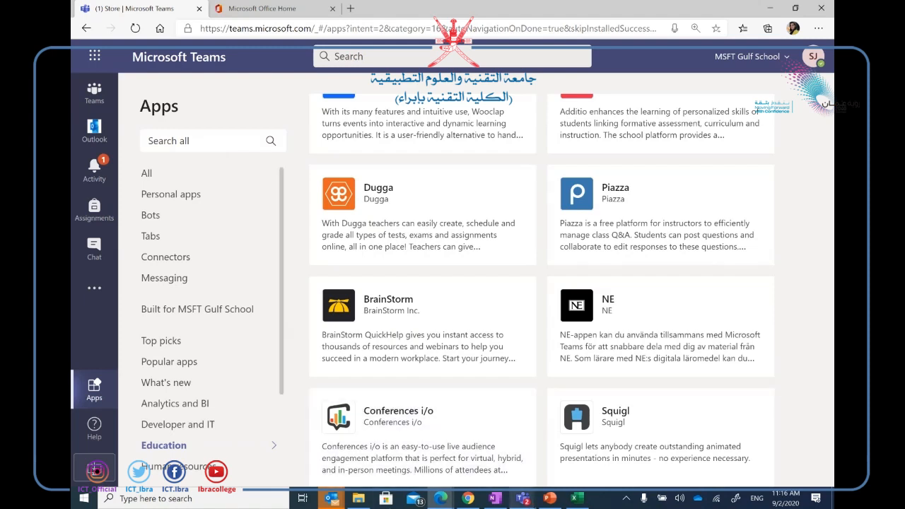
Bring the live meeting window forward from the taskbar and check a participant's profile card.
{"action": "mouse_move", "coordinate": [522, 498]}
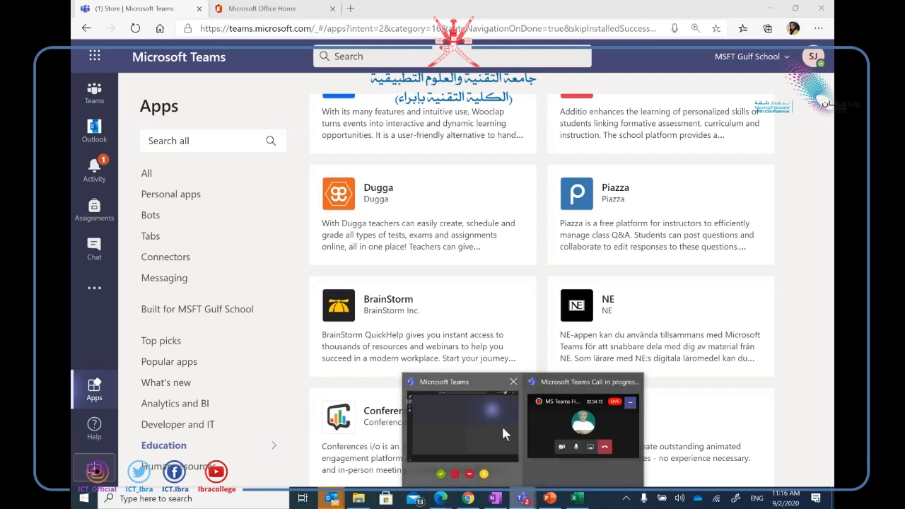
{"action": "left_click", "coordinate": [484, 441]}
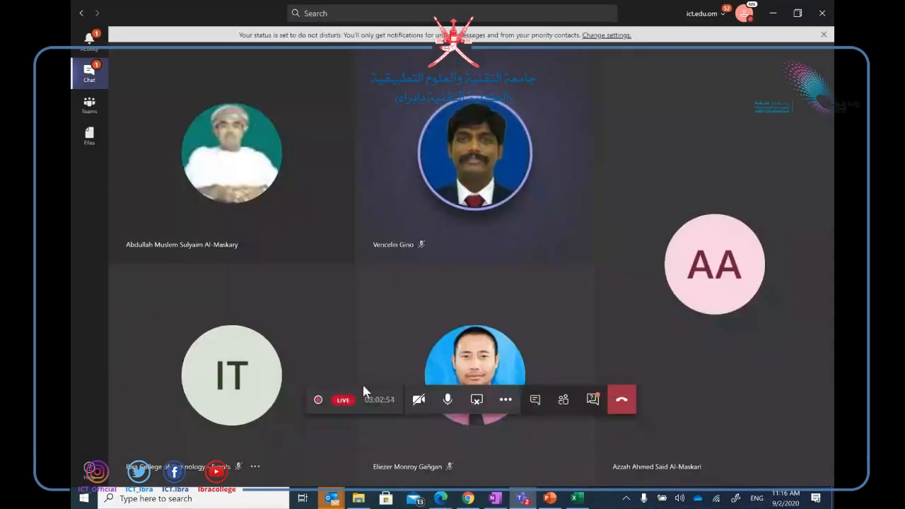
{"action": "left_click", "coordinate": [631, 467]}
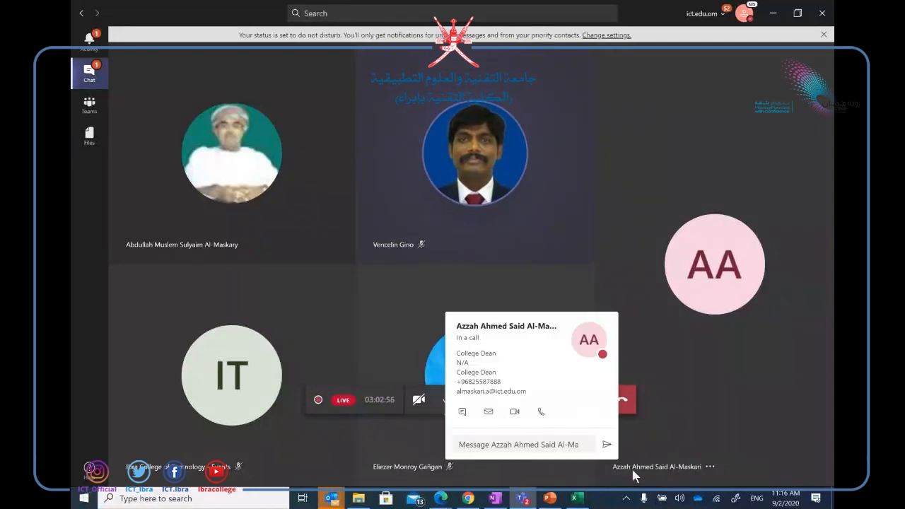
{"action": "left_click", "coordinate": [672, 418]}
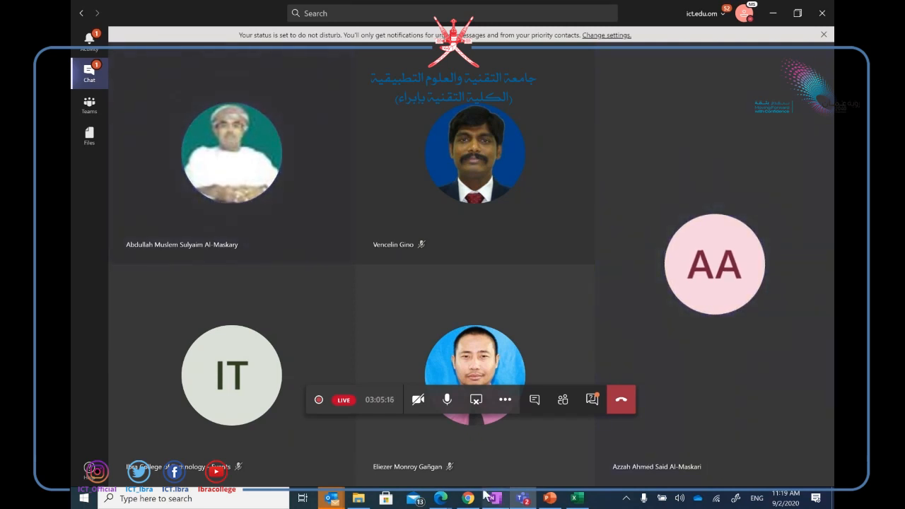
Stop screen sharing from the meeting controls bar.
{"action": "mouse_move", "coordinate": [486, 495]}
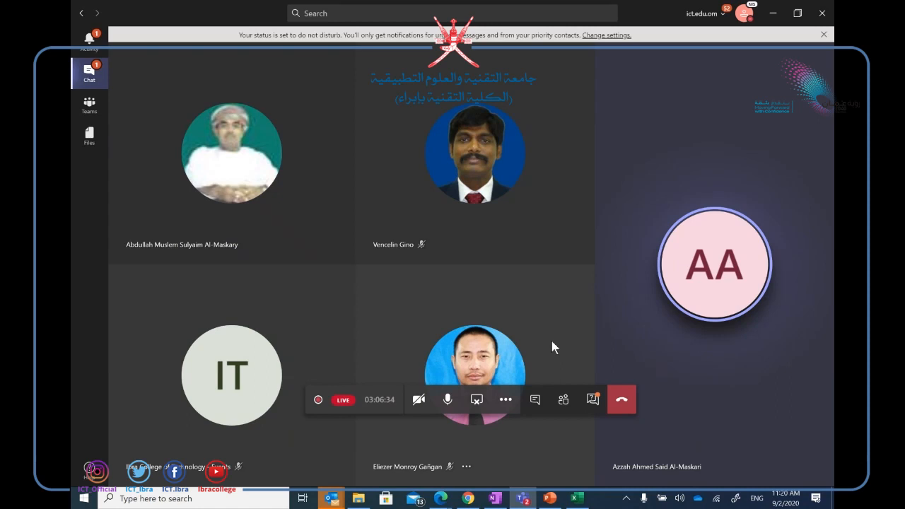
{"action": "left_click", "coordinate": [478, 401]}
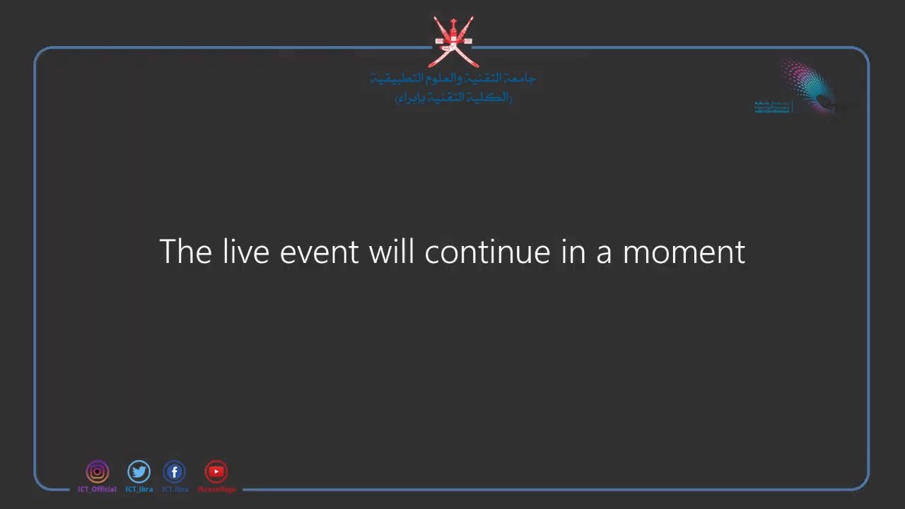